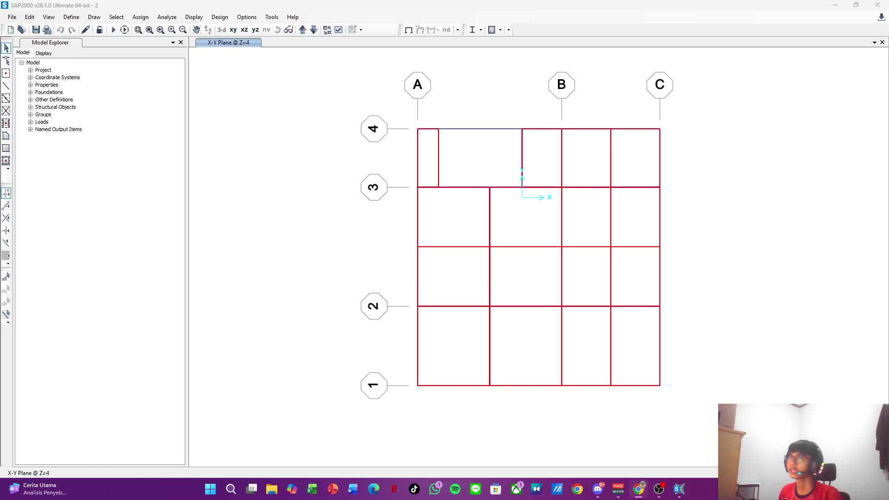
Step: Set the design code to ACI 318-14 in the concrete frame design preferences
{"action": "left_click", "coordinate": [335, 219]}
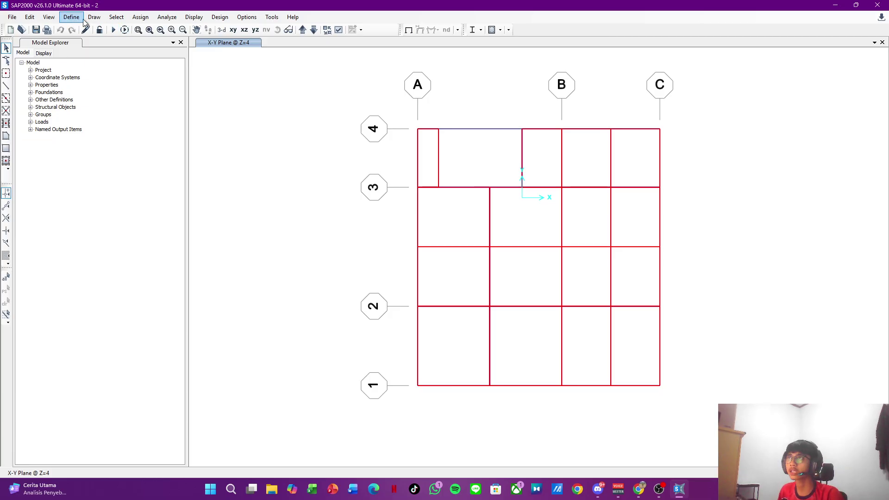
{"action": "left_click", "coordinate": [220, 17]}
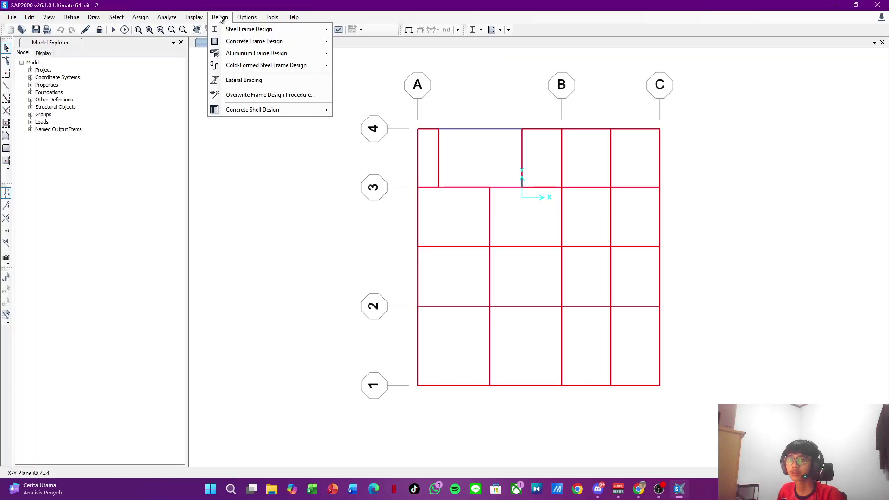
{"action": "mouse_move", "coordinate": [244, 41]}
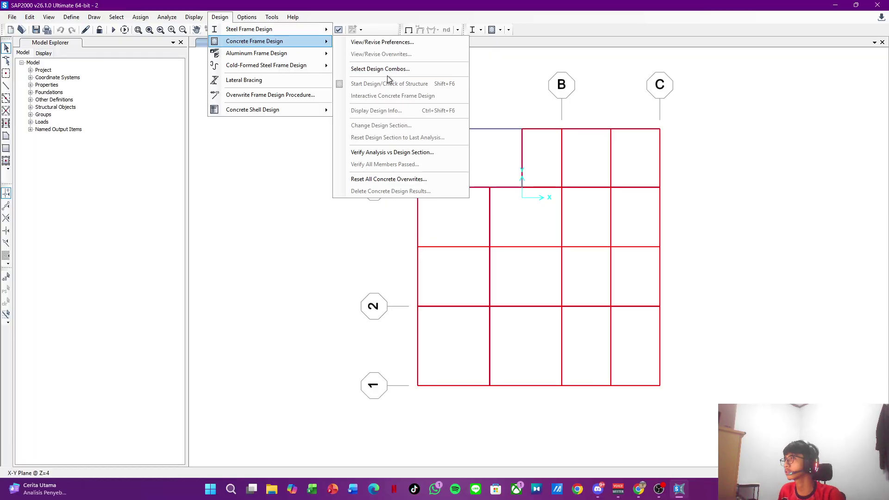
{"action": "left_click", "coordinate": [384, 43]}
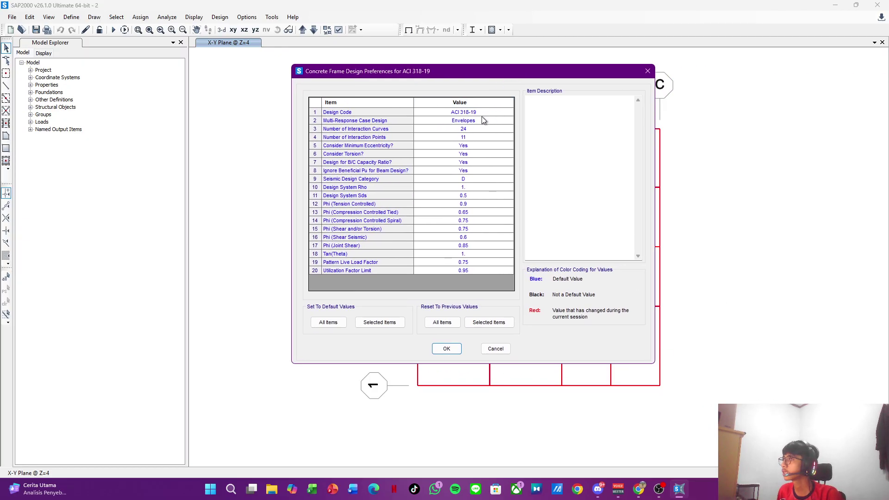
{"action": "left_click", "coordinate": [480, 114]}
{"action": "left_click", "coordinate": [481, 114]}
{"action": "left_click", "coordinate": [475, 130]}
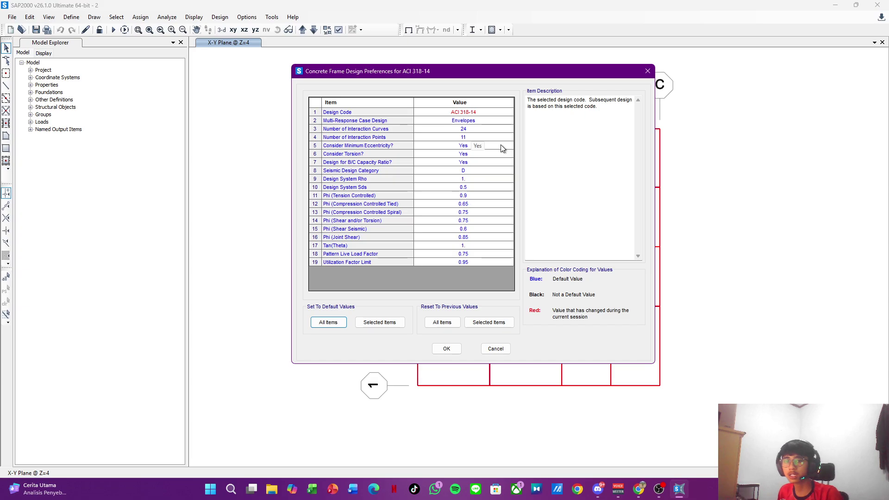
Step: Set the Design System Rho to 1.3 and the Design System Sds to 0.69, and accept the preferences
{"action": "left_click", "coordinate": [470, 180]}
{"action": "left_click", "coordinate": [471, 179]}
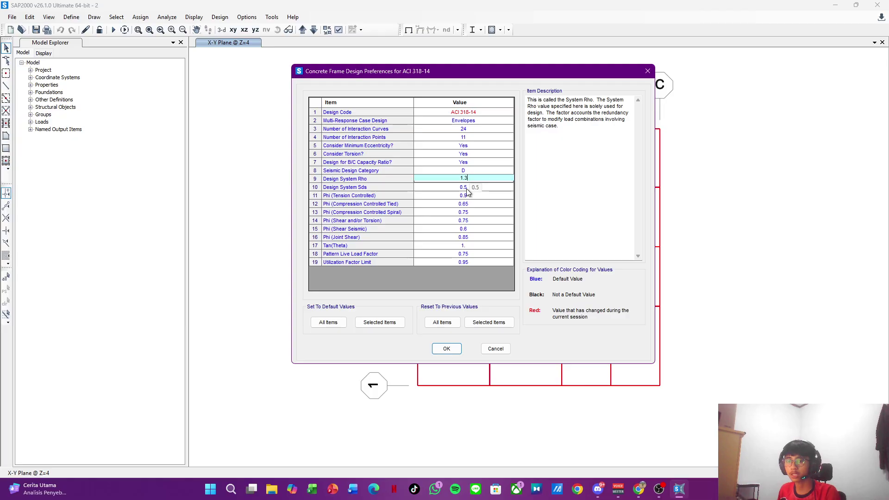
{"action": "left_click", "coordinate": [468, 188]}
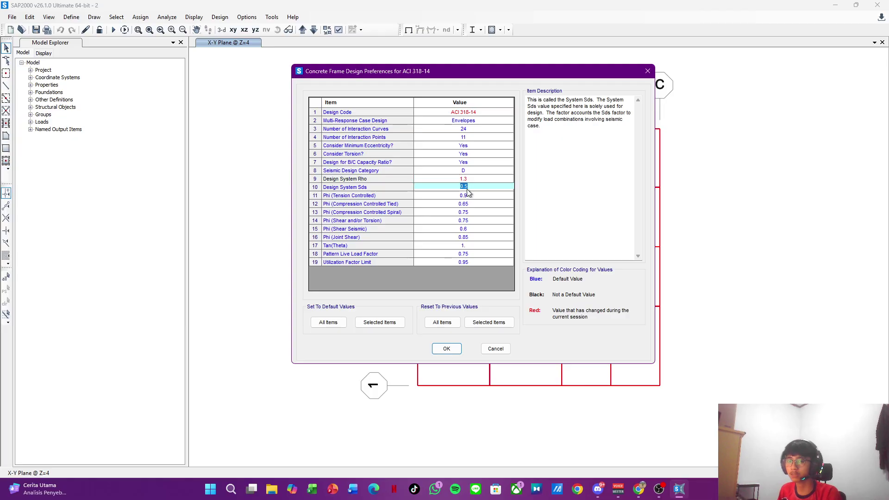
{"action": "type", "text": "0.69"}
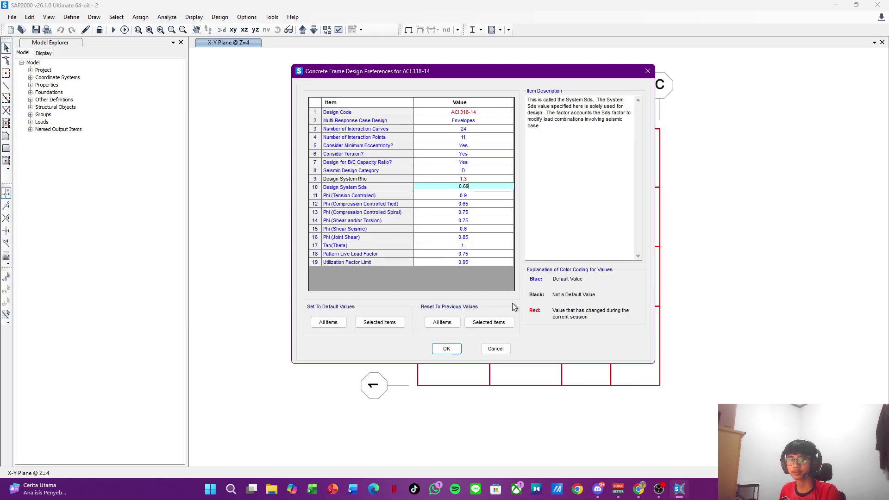
{"action": "left_click", "coordinate": [445, 350]}
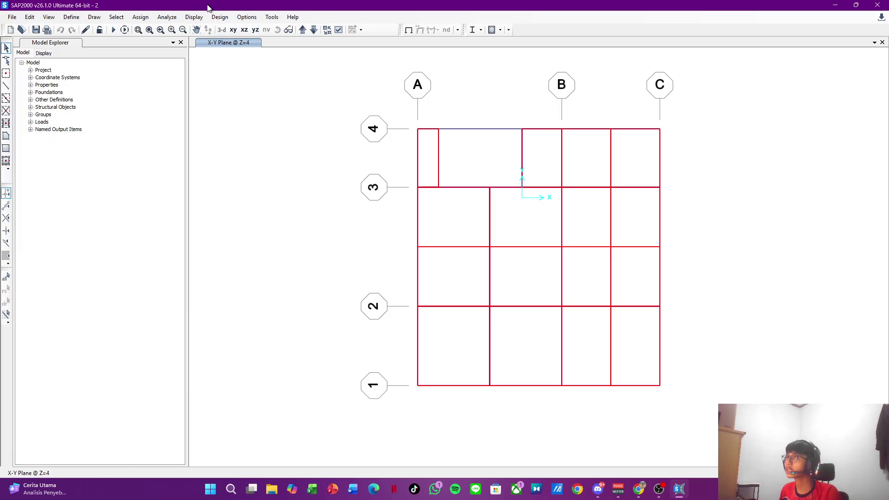
Step: Add all listed load combinations to the concrete strength design combinations and turn off automatic code-based combination generation
{"action": "left_click", "coordinate": [217, 19]}
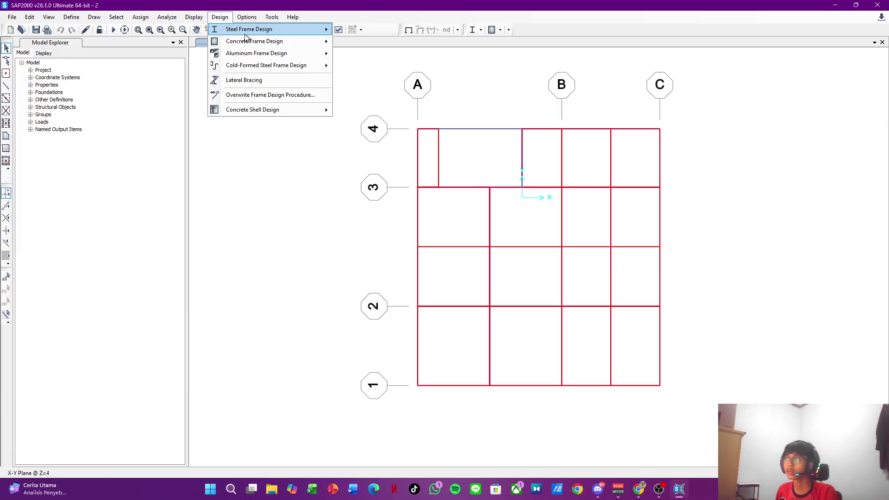
{"action": "mouse_move", "coordinate": [257, 43]}
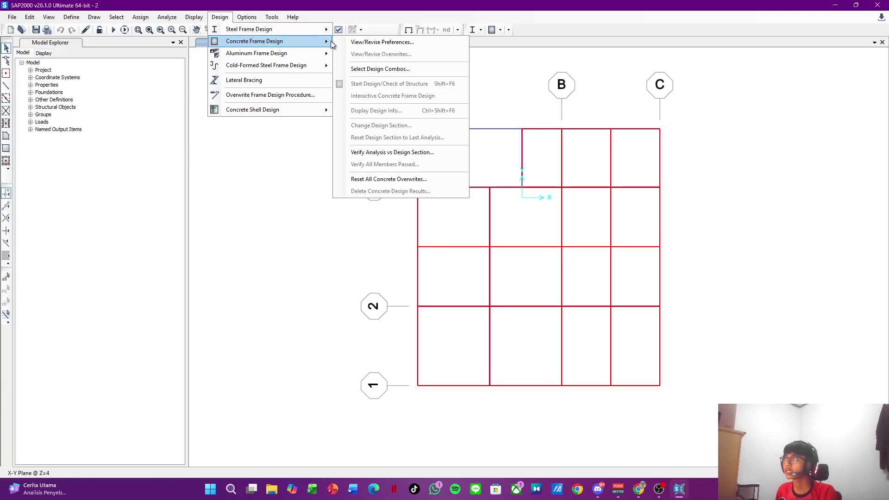
{"action": "left_click", "coordinate": [388, 69]}
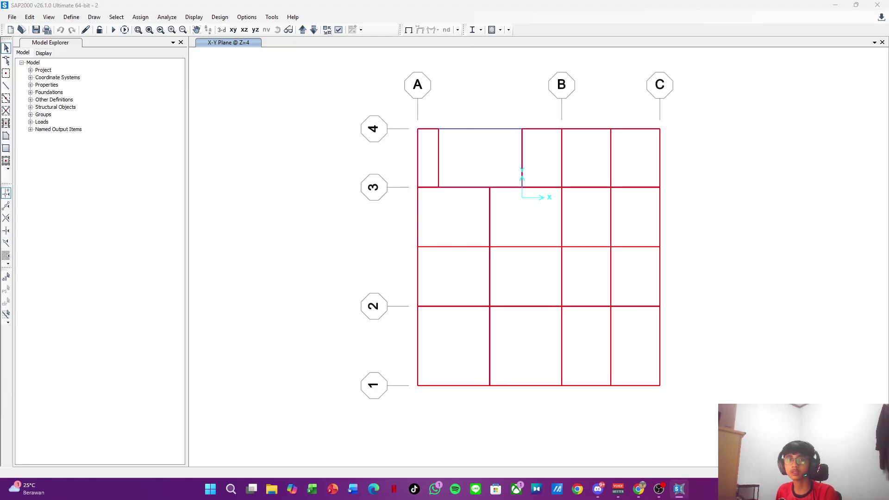
{"action": "left_click_drag", "start_coordinate": [739, 118], "coordinate": [310, 93]}
{"action": "left_click_drag", "start_coordinate": [283, 166], "coordinate": [283, 259]}
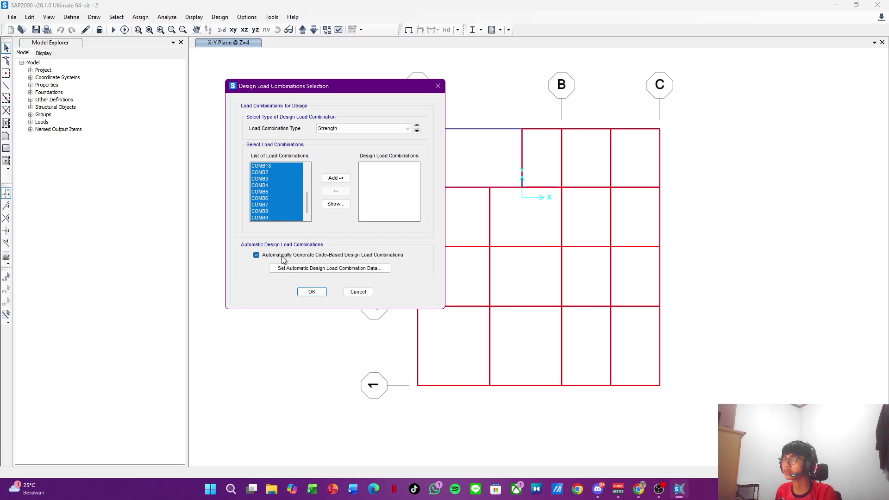
{"action": "left_click", "coordinate": [337, 178]}
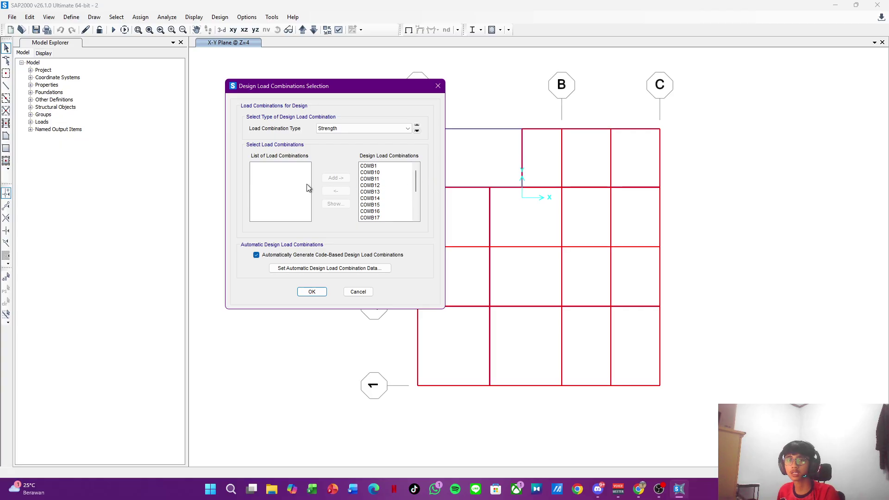
{"action": "left_click", "coordinate": [276, 257]}
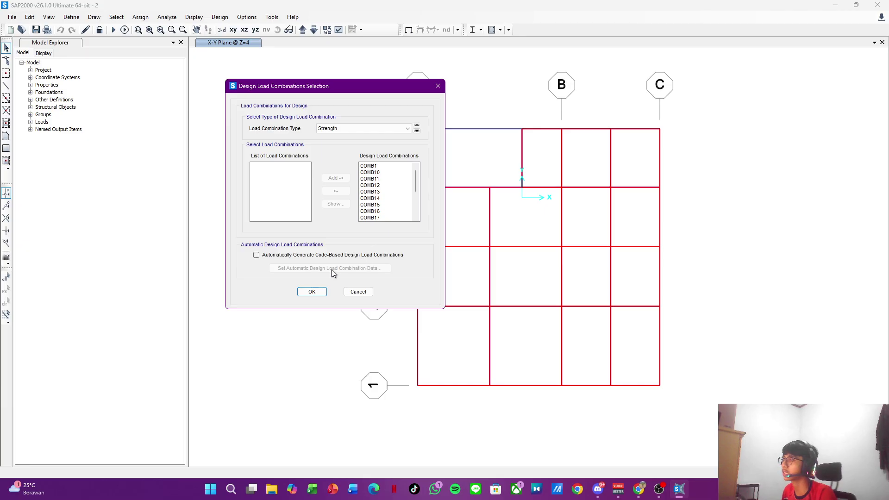
{"action": "left_click", "coordinate": [312, 293]}
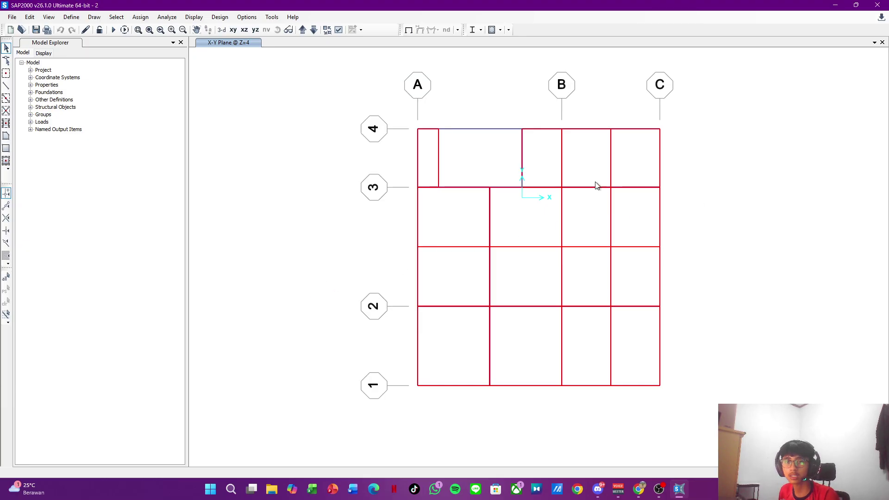
{"action": "left_click", "coordinate": [245, 18]}
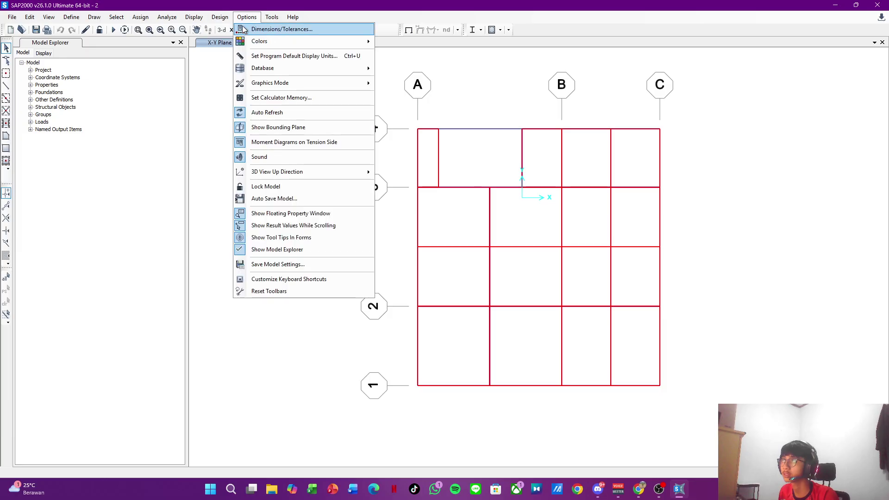
{"action": "mouse_move", "coordinate": [219, 17]}
{"action": "mouse_move", "coordinate": [237, 42]}
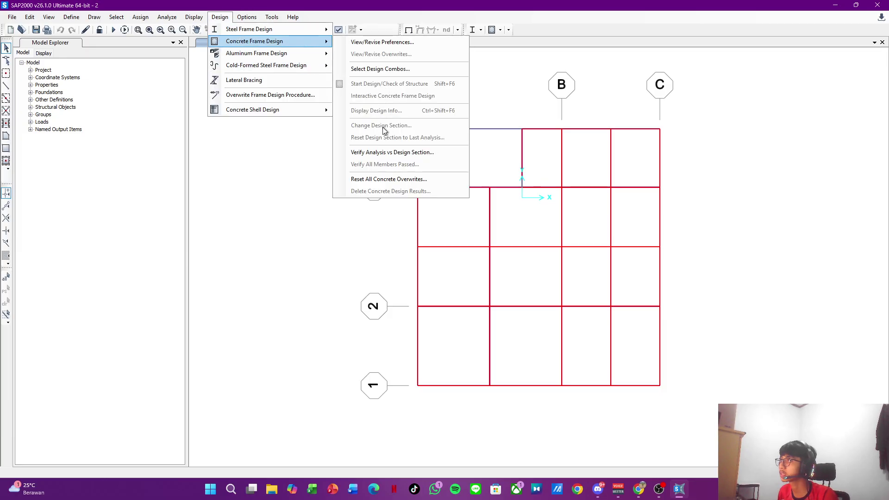
{"action": "left_click", "coordinate": [296, 161]}
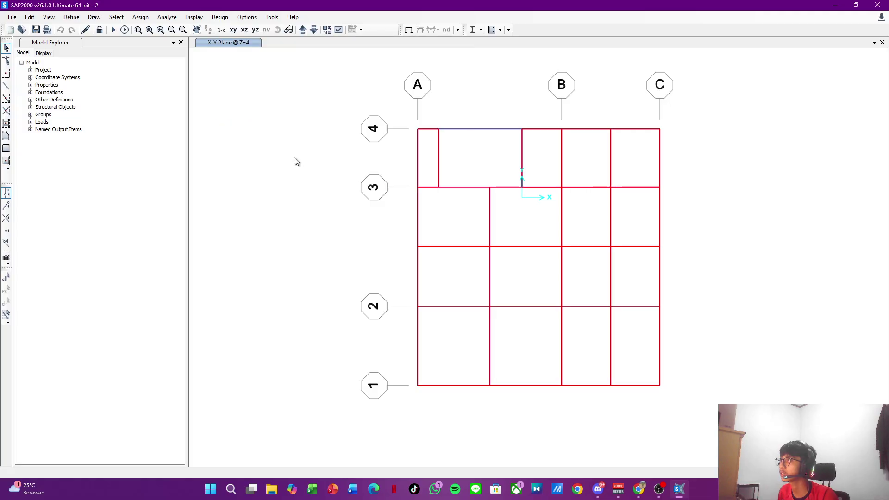
Step: Run the structural analysis of the model and close the analysis report
{"action": "left_click", "coordinate": [111, 29]}
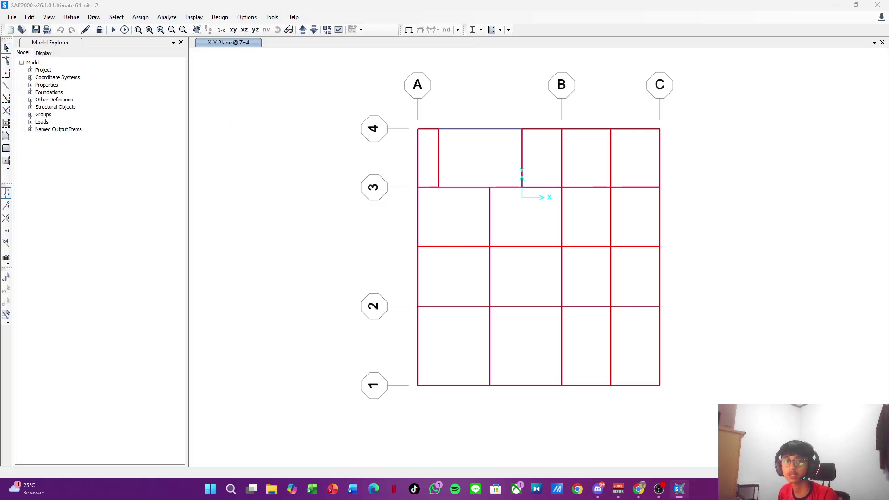
{"action": "left_click_drag", "start_coordinate": [532, 127], "coordinate": [275, 109]}
{"action": "left_click", "coordinate": [481, 259]}
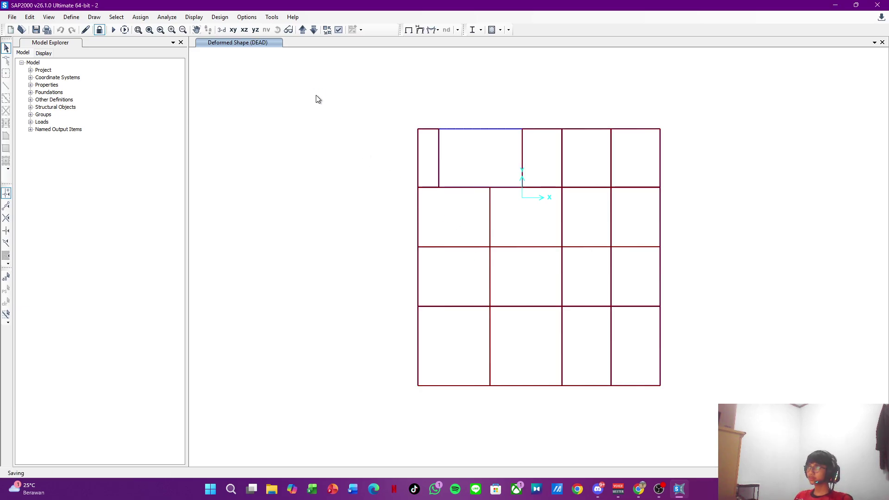
{"action": "left_click_drag", "start_coordinate": [658, 124], "coordinate": [422, 97]}
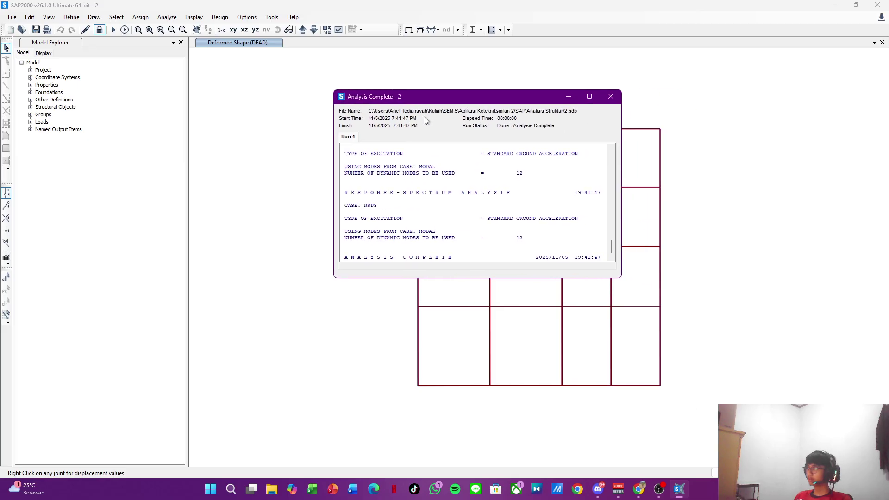
{"action": "left_click", "coordinate": [610, 97]}
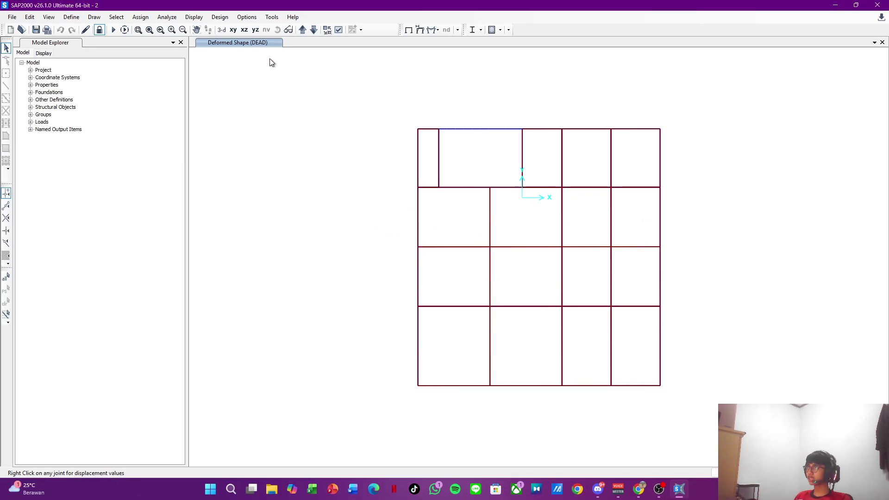
Step: Run the concrete frame design check of the structure and show its results in the default 3D view
{"action": "left_click", "coordinate": [221, 18]}
{"action": "mouse_move", "coordinate": [260, 41]}
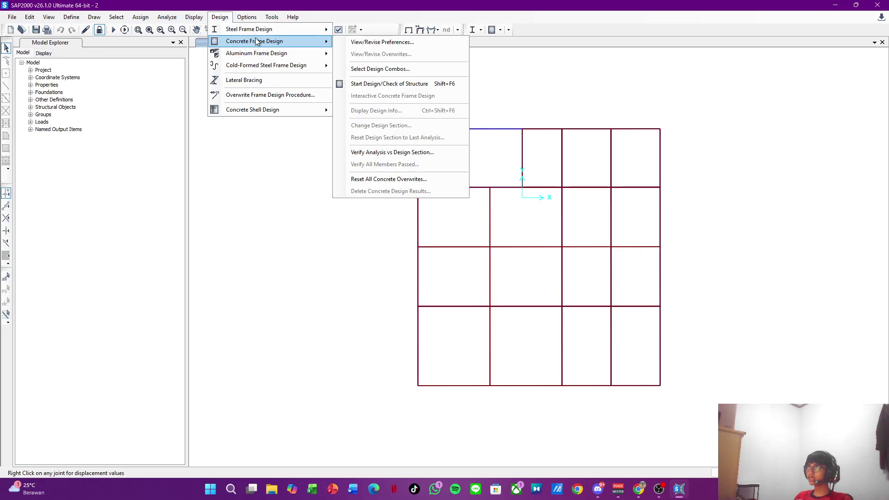
{"action": "left_click", "coordinate": [400, 88]}
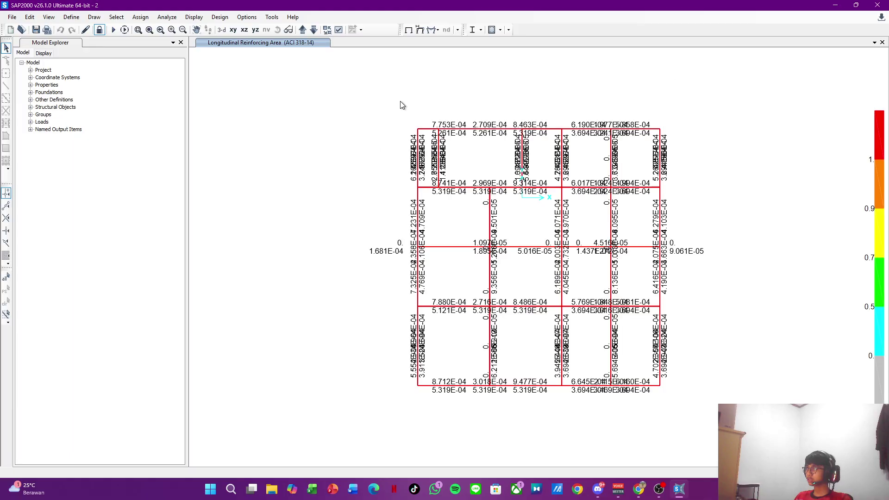
{"action": "left_click", "coordinate": [226, 30]}
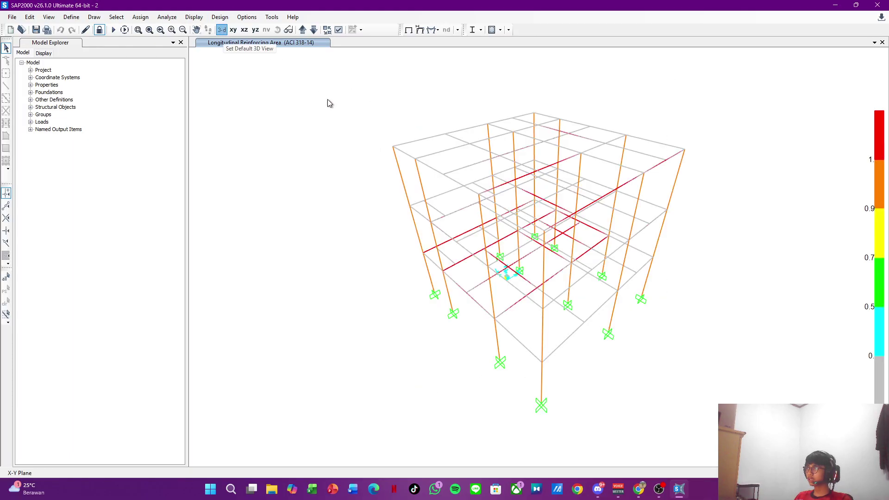
{"action": "left_click_drag", "start_coordinate": [664, 211], "coordinate": [641, 169]}
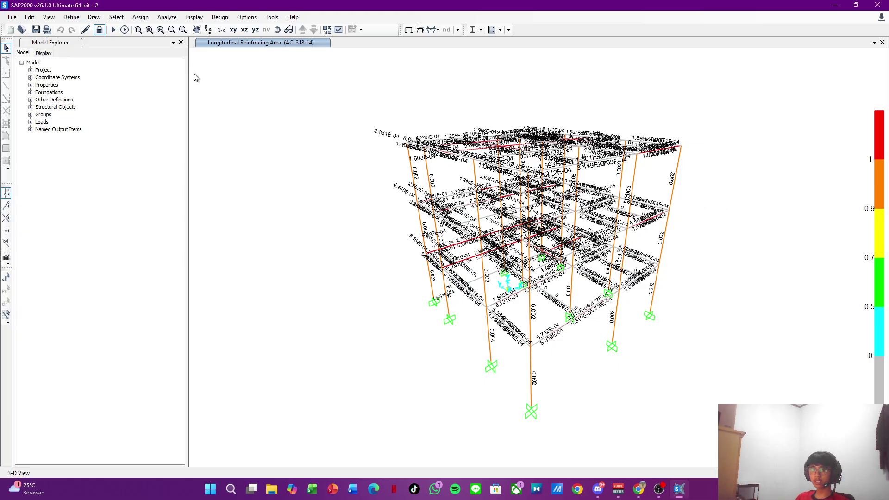
Step: Display the Shear Reinforcing design output on the concrete frame model
{"action": "left_click", "coordinate": [220, 17]}
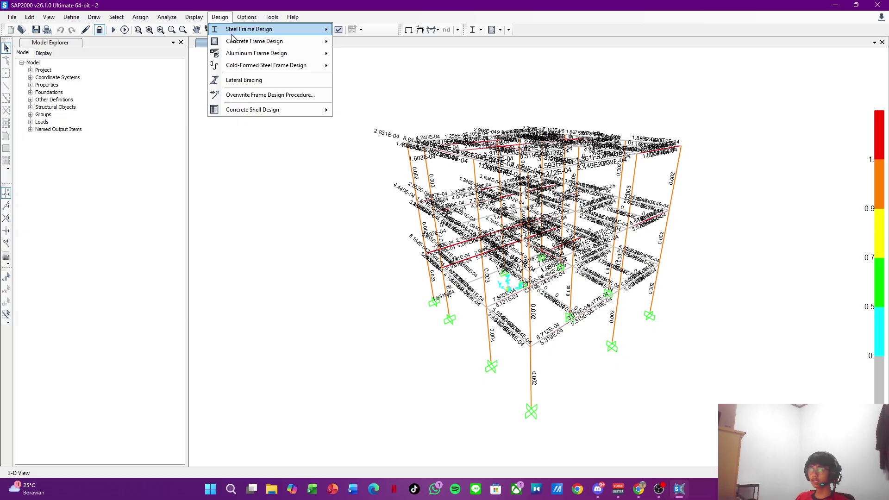
{"action": "mouse_move", "coordinate": [241, 44]}
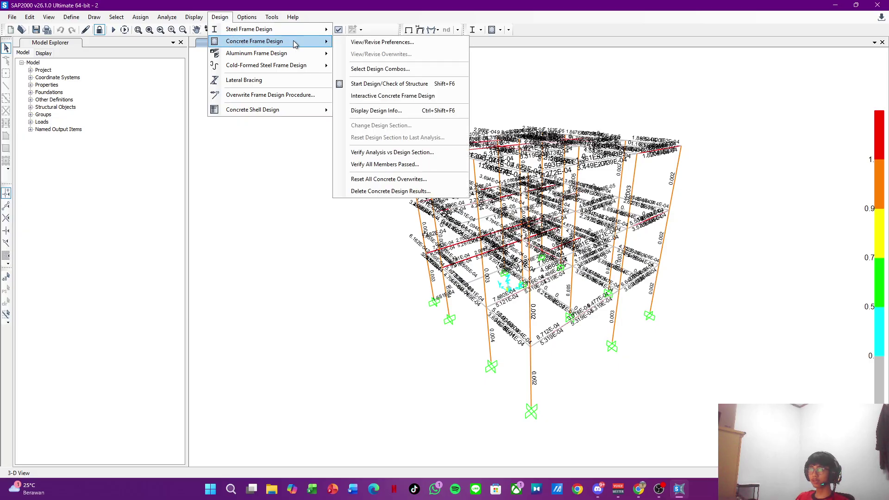
{"action": "left_click", "coordinate": [388, 110]}
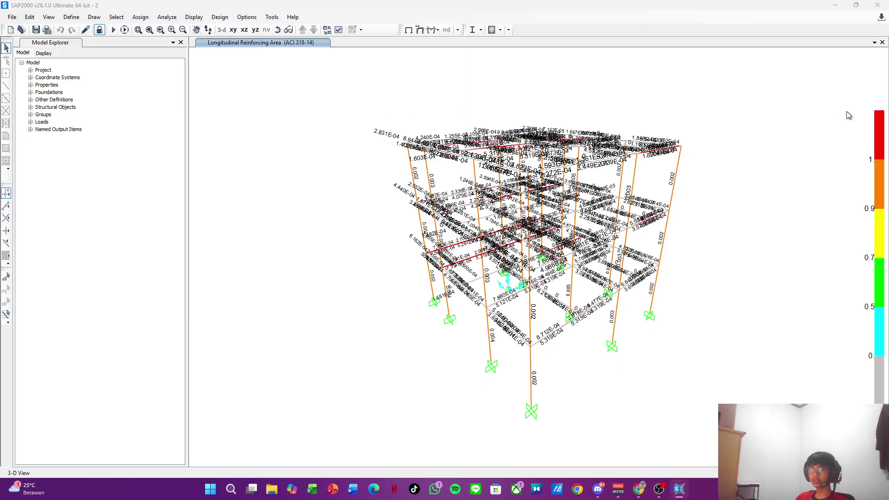
{"action": "left_click_drag", "start_coordinate": [888, 121], "coordinate": [474, 113]}
{"action": "left_click", "coordinate": [494, 144]}
{"action": "left_click", "coordinate": [458, 164]}
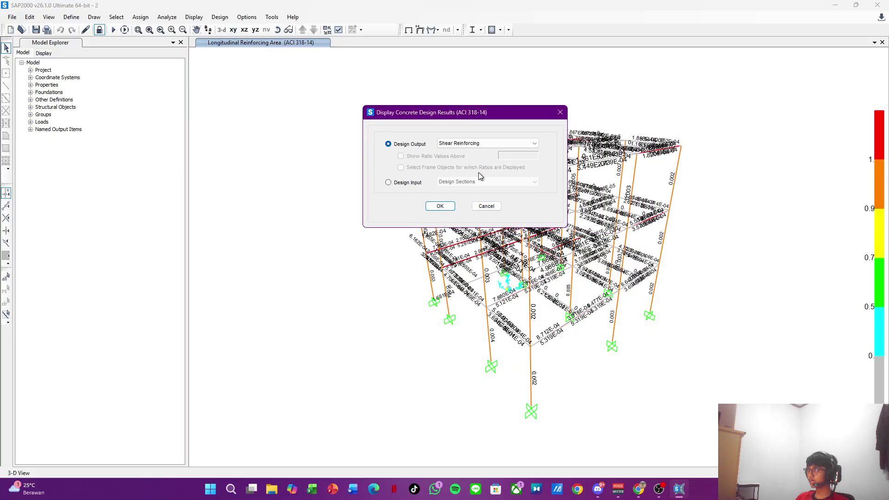
{"action": "left_click", "coordinate": [440, 207]}
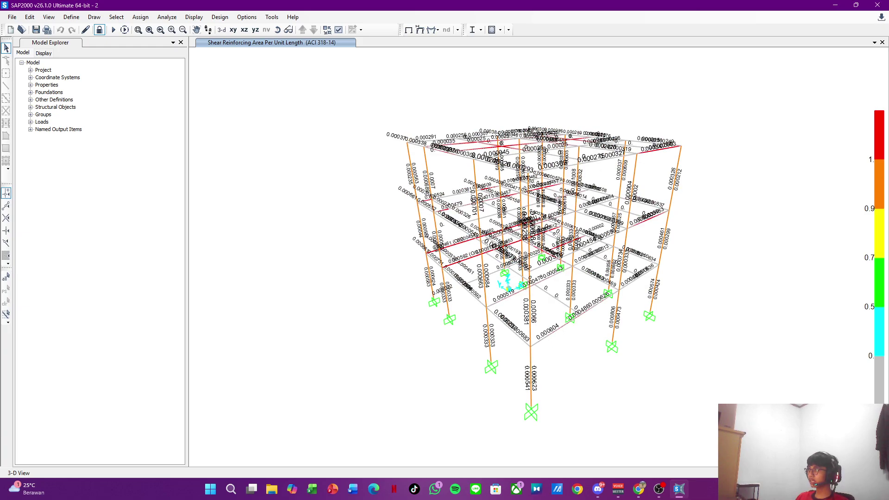
Step: Open the concrete design information of interior beam 99 (section B 25/40) and review its reinforcement results across the load combinations
{"action": "scroll", "coordinate": [607, 207], "scroll_direction": "up", "scroll_amount": 5}
{"action": "scroll", "coordinate": [569, 240], "scroll_direction": "down", "scroll_amount": 8}
{"action": "left_click_drag", "start_coordinate": [570, 240], "coordinate": [643, 234]}
{"action": "scroll", "coordinate": [535, 278], "scroll_direction": "up", "scroll_amount": 2}
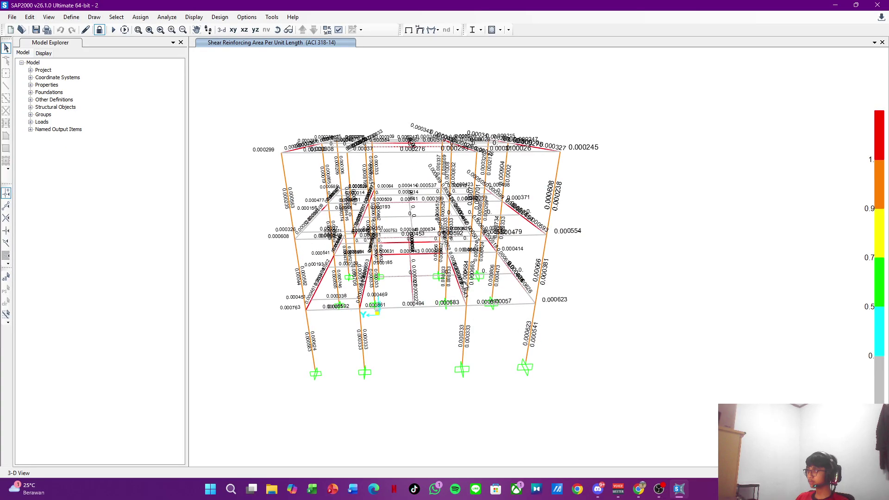
{"action": "scroll", "coordinate": [451, 285], "scroll_direction": "up", "scroll_amount": 3}
{"action": "scroll", "coordinate": [380, 237], "scroll_direction": "down", "scroll_amount": 4}
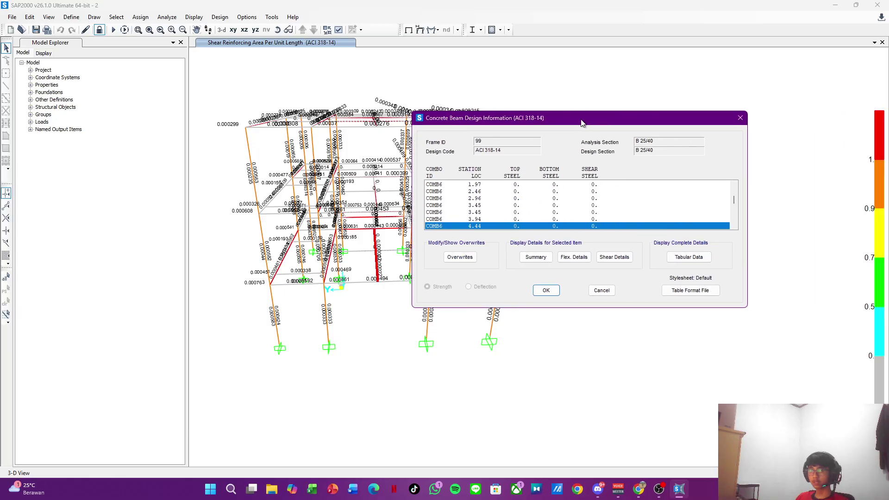
{"action": "scroll", "coordinate": [480, 204], "scroll_direction": "up", "scroll_amount": 1}
{"action": "scroll", "coordinate": [480, 204], "scroll_direction": "up", "scroll_amount": 20}
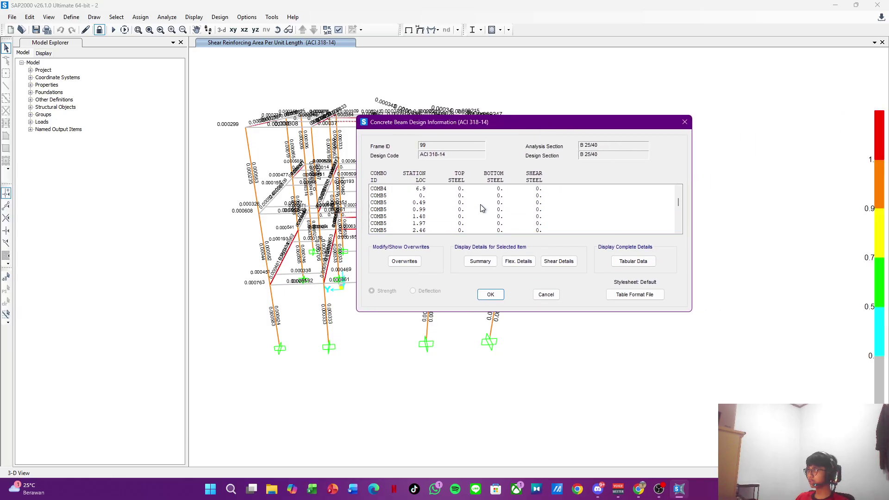
{"action": "scroll", "coordinate": [481, 205], "scroll_direction": "down", "scroll_amount": 20}
{"action": "scroll", "coordinate": [481, 209], "scroll_direction": "down", "scroll_amount": 20}
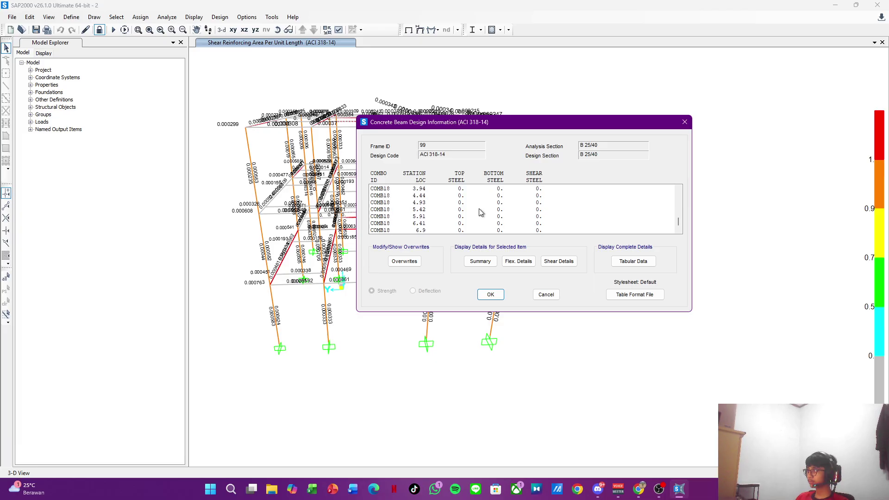
{"action": "scroll", "coordinate": [481, 211], "scroll_direction": "up", "scroll_amount": 5}
Step: View the ACI 318-14 design summary of beam 99 for COMB6 at station 4.44, and close its design information
{"action": "left_click", "coordinate": [479, 260]}
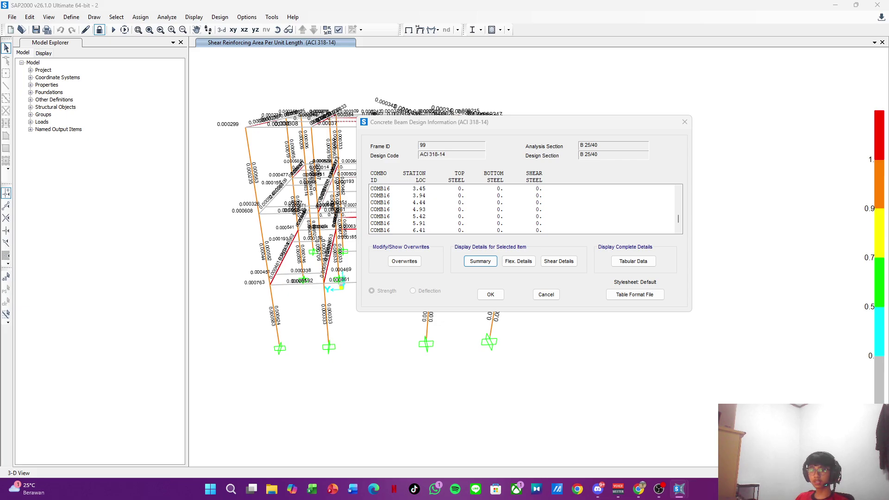
{"action": "left_click", "coordinate": [480, 261]}
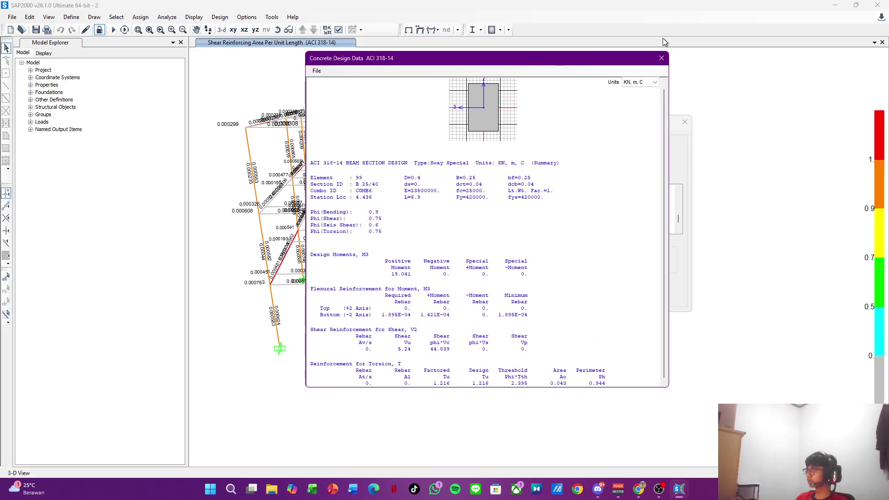
{"action": "left_click", "coordinate": [661, 58]}
{"action": "left_click", "coordinate": [684, 122]}
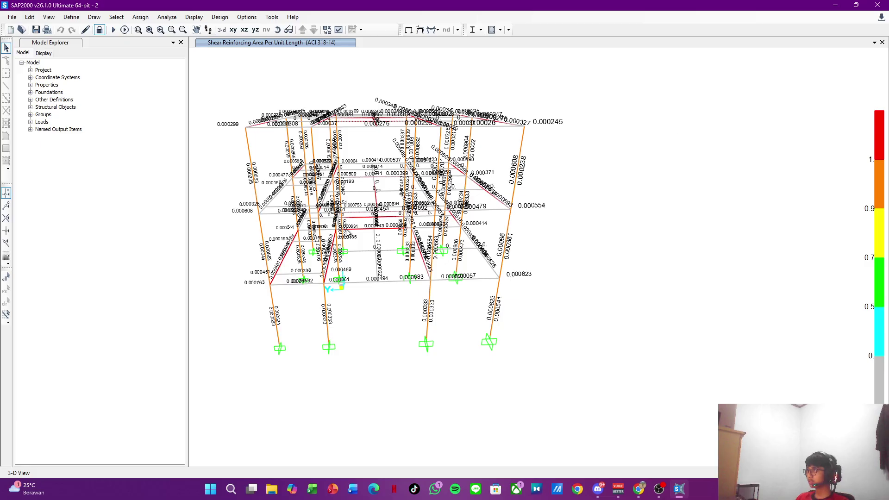
Step: Review the concrete design information of beam 73 (section B 30/60) through its last load combinations, and close it
{"action": "scroll", "coordinate": [367, 234], "scroll_direction": "up", "scroll_amount": 5}
{"action": "right_click", "coordinate": [379, 221]}
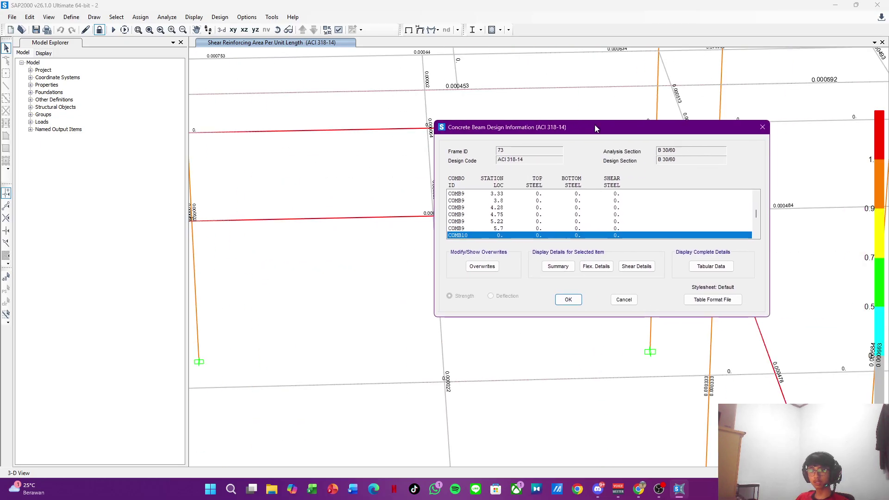
{"action": "left_click_drag", "start_coordinate": [623, 129], "coordinate": [535, 114]}
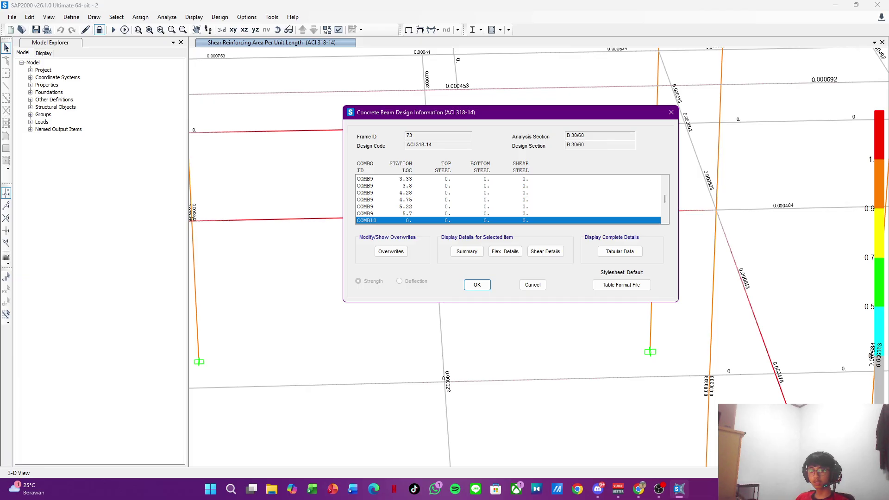
{"action": "scroll", "coordinate": [501, 185], "scroll_direction": "down", "scroll_amount": 6}
{"action": "scroll", "coordinate": [499, 188], "scroll_direction": "down", "scroll_amount": 20}
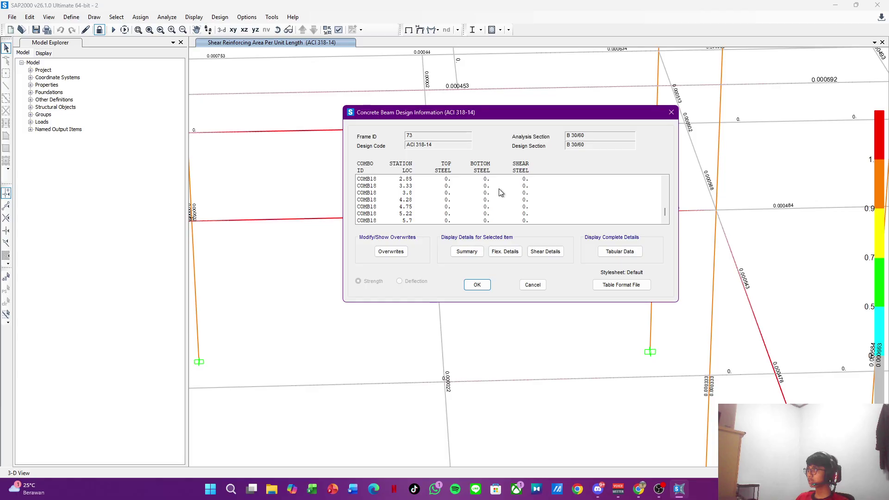
{"action": "left_click", "coordinate": [477, 284]}
Step: Run the concrete frame design check of the structure again
{"action": "scroll", "coordinate": [423, 246], "scroll_direction": "down", "scroll_amount": 5}
{"action": "scroll", "coordinate": [407, 203], "scroll_direction": "up", "scroll_amount": 3}
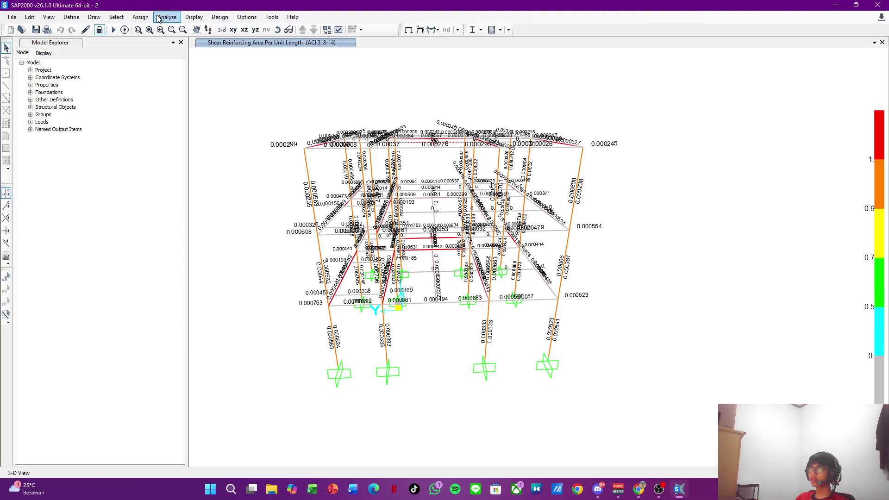
{"action": "left_click", "coordinate": [214, 17]}
{"action": "mouse_move", "coordinate": [253, 46]}
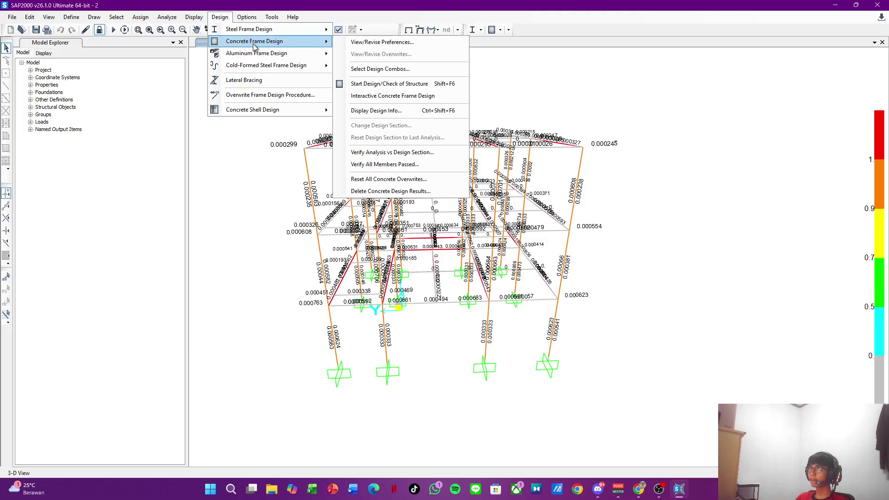
{"action": "left_click", "coordinate": [394, 85]}
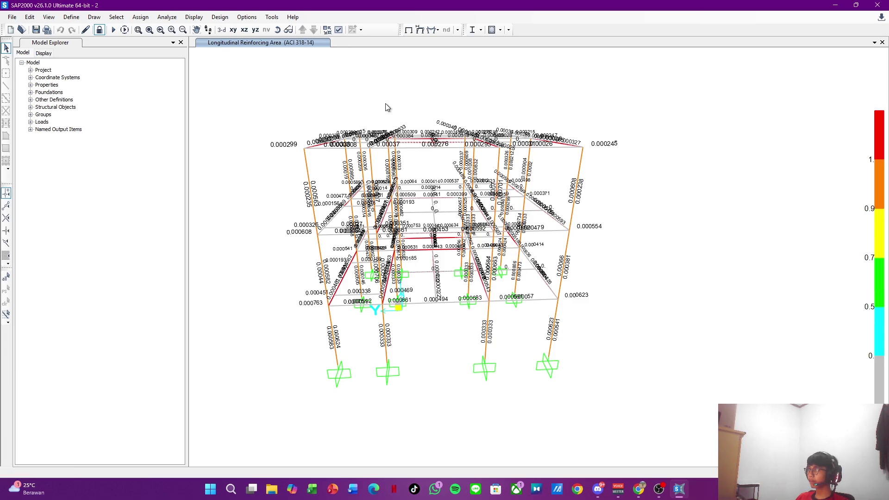
Step: Display the Shear Reinforcing design output on the frame model in place of Longitudinal Reinforcing
{"action": "left_click_drag", "start_coordinate": [531, 146], "coordinate": [420, 189]}
{"action": "left_click", "coordinate": [220, 17]}
{"action": "mouse_move", "coordinate": [259, 41]}
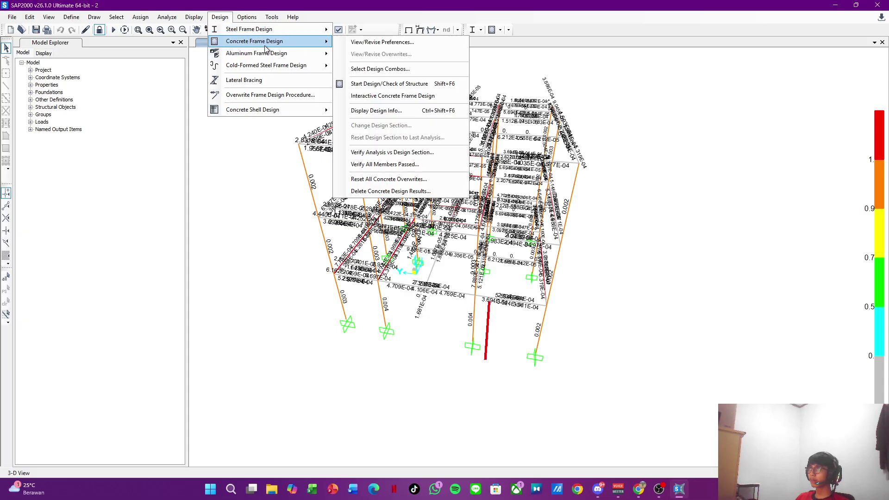
{"action": "left_click", "coordinate": [396, 111]}
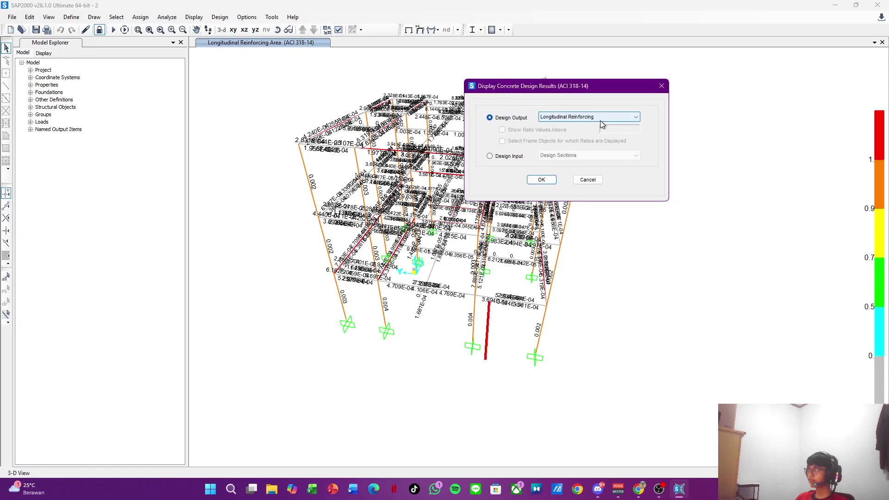
{"action": "left_click", "coordinate": [598, 117]}
{"action": "left_click", "coordinate": [592, 139]}
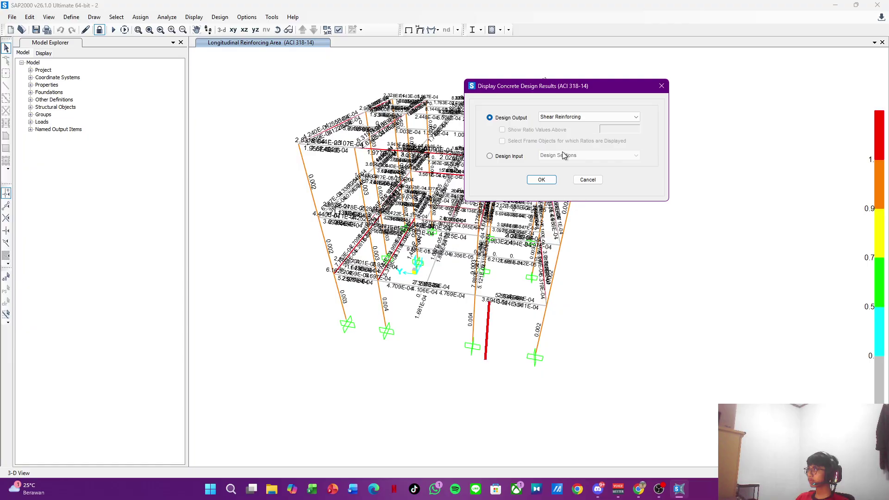
{"action": "left_click", "coordinate": [544, 179]}
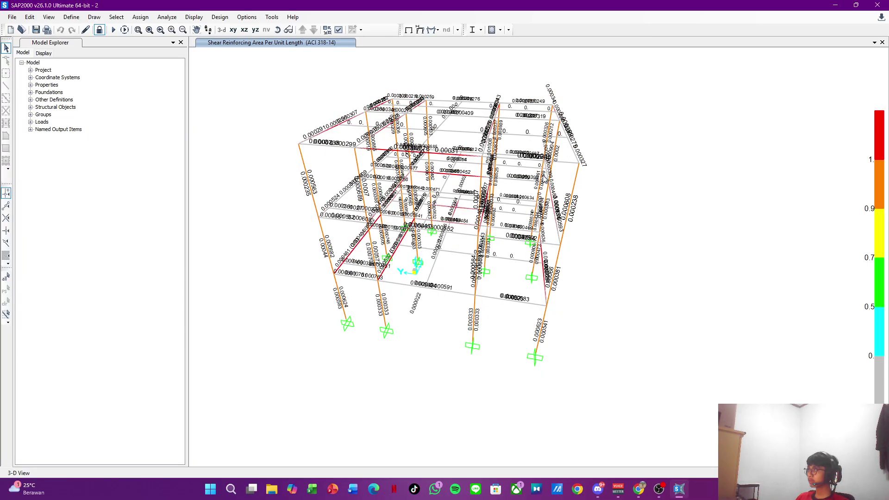
Step: Review the design summary of overstressed beam 49 (section B 30/60) for COMB10 at station 0.5, and close its design information
{"action": "left_click_drag", "start_coordinate": [549, 188], "coordinate": [468, 168]}
{"action": "scroll", "coordinate": [469, 168], "scroll_direction": "up", "scroll_amount": 5}
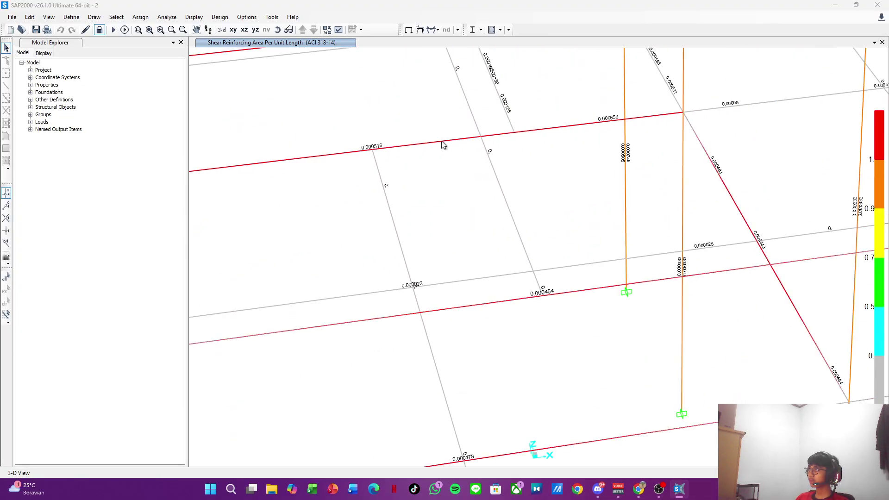
{"action": "left_click_drag", "start_coordinate": [888, 153], "coordinate": [528, 111]}
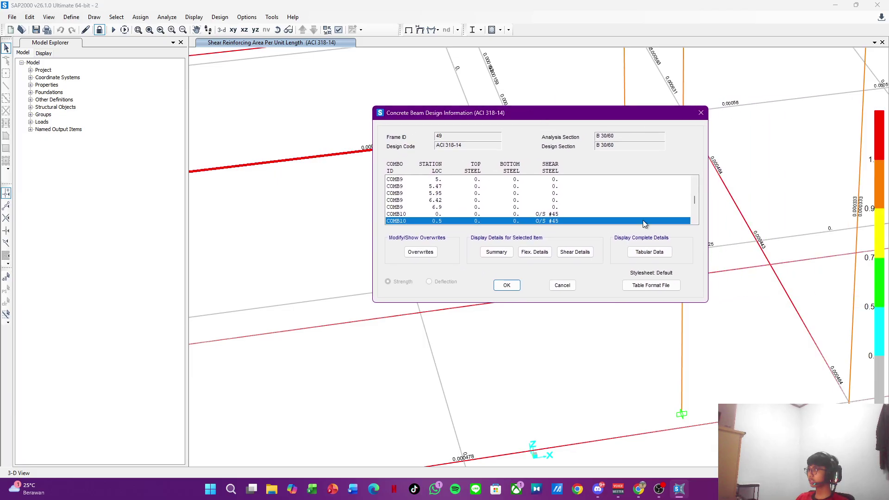
{"action": "left_click", "coordinate": [497, 253]}
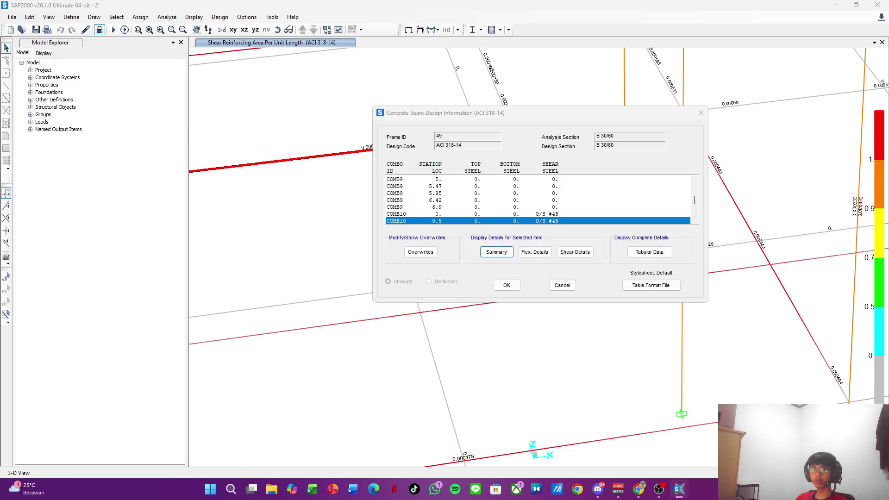
{"action": "left_click_drag", "start_coordinate": [476, 33], "coordinate": [438, 35]}
{"action": "scroll", "coordinate": [386, 332], "scroll_direction": "down", "scroll_amount": 1}
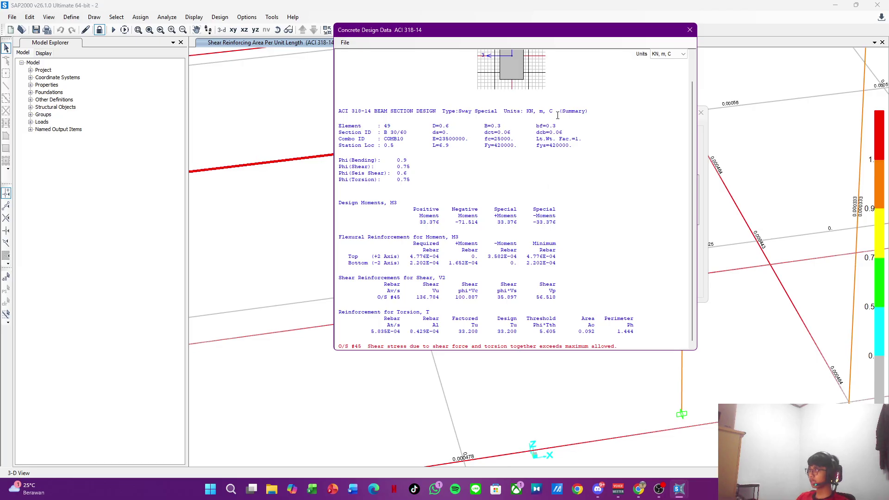
{"action": "left_click", "coordinate": [689, 30]}
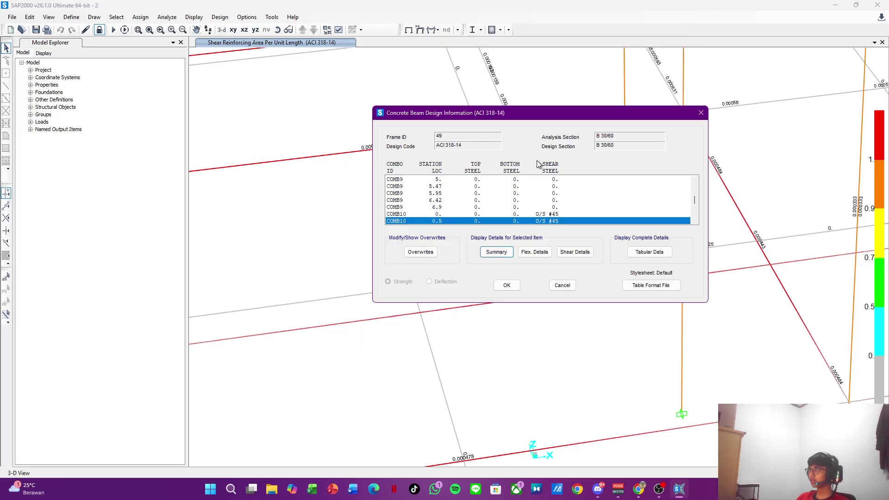
{"action": "left_click", "coordinate": [507, 285]}
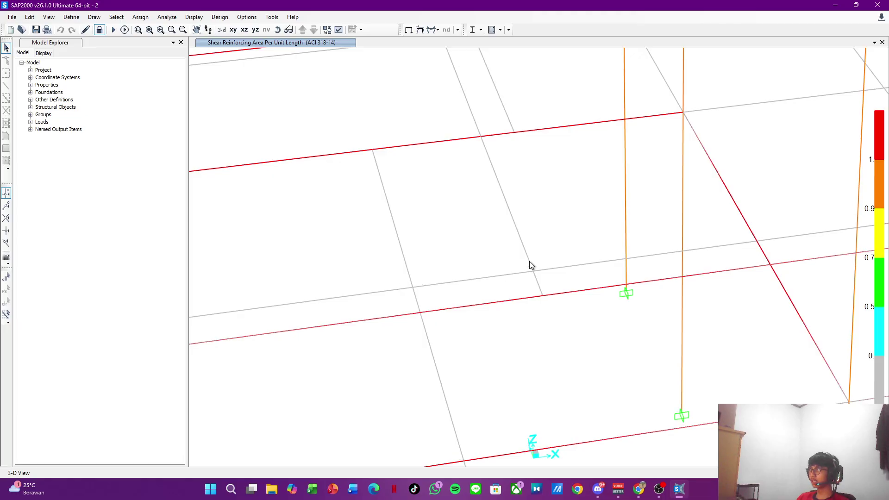
Step: Switch the displayed concrete design output to Longitudinal Reinforcing and view the whole frame
{"action": "scroll", "coordinate": [529, 260], "scroll_direction": "down", "scroll_amount": 5}
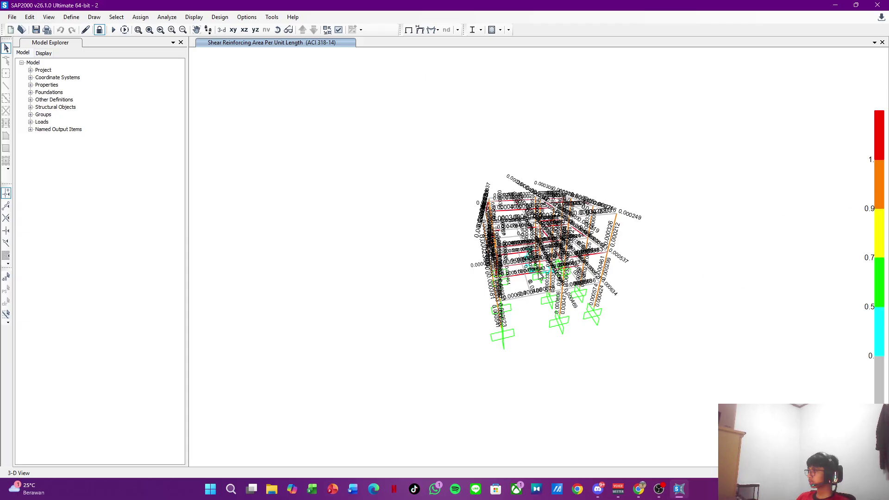
{"action": "scroll", "coordinate": [542, 269], "scroll_direction": "up", "scroll_amount": 5}
{"action": "left_click_drag", "start_coordinate": [601, 240], "coordinate": [555, 254]}
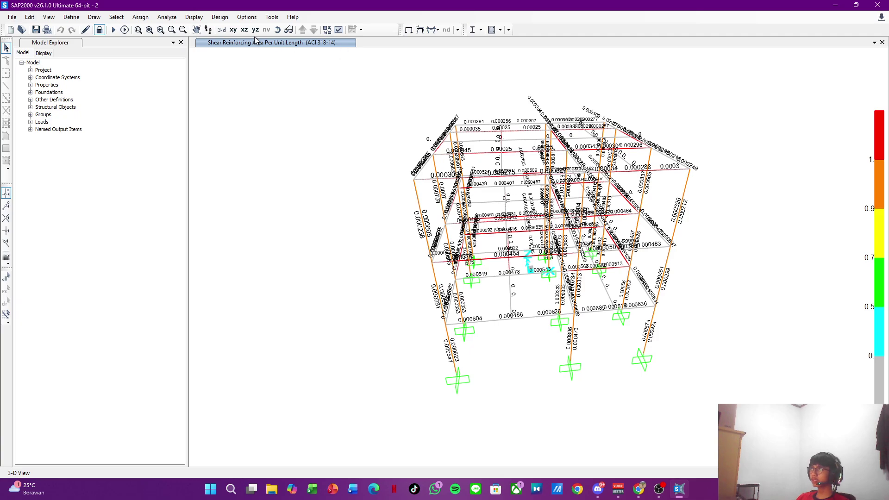
{"action": "left_click", "coordinate": [216, 19]}
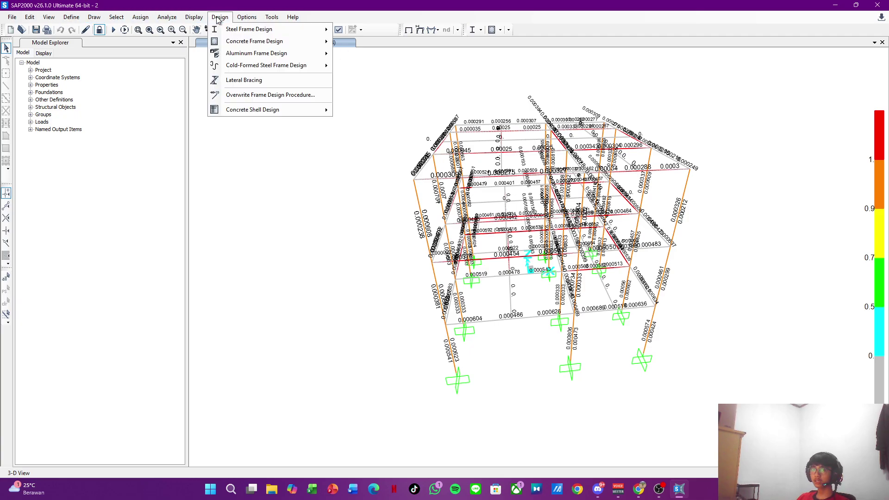
{"action": "mouse_move", "coordinate": [278, 42]}
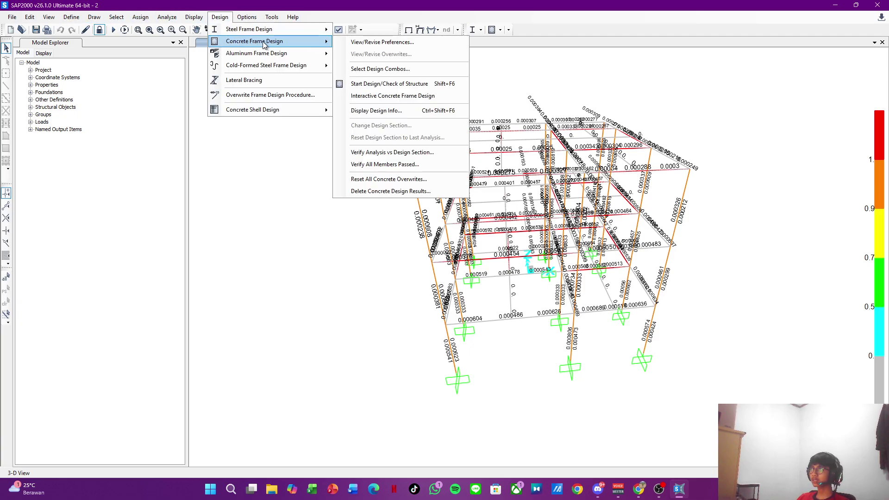
{"action": "left_click", "coordinate": [406, 112]}
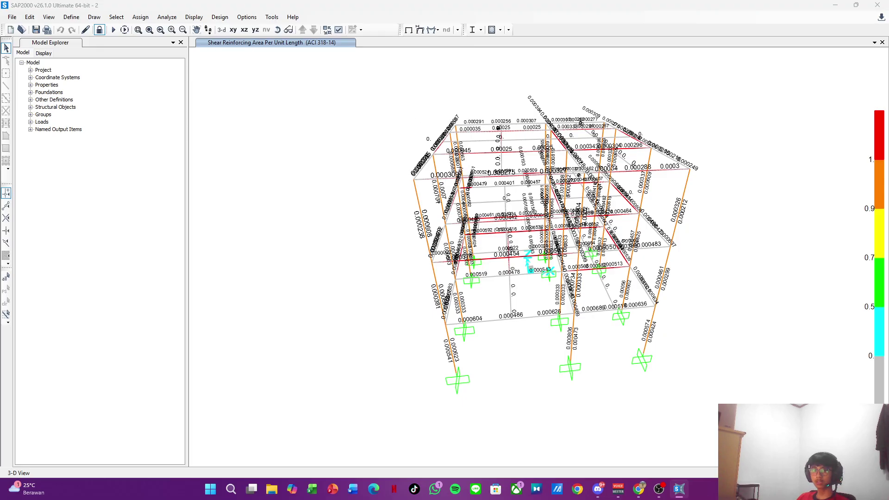
{"action": "left_click", "coordinate": [736, 147]}
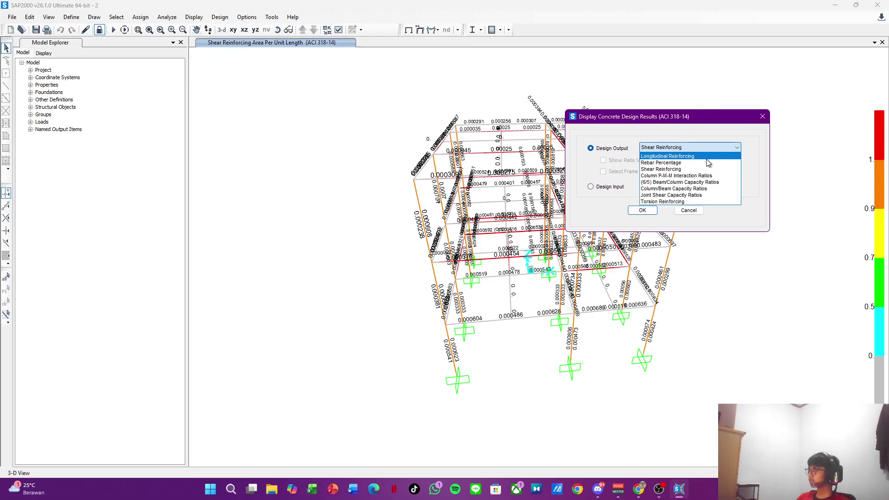
{"action": "left_click", "coordinate": [706, 158]}
{"action": "left_click", "coordinate": [642, 210]}
{"action": "left_click_drag", "start_coordinate": [620, 207], "coordinate": [422, 175]}
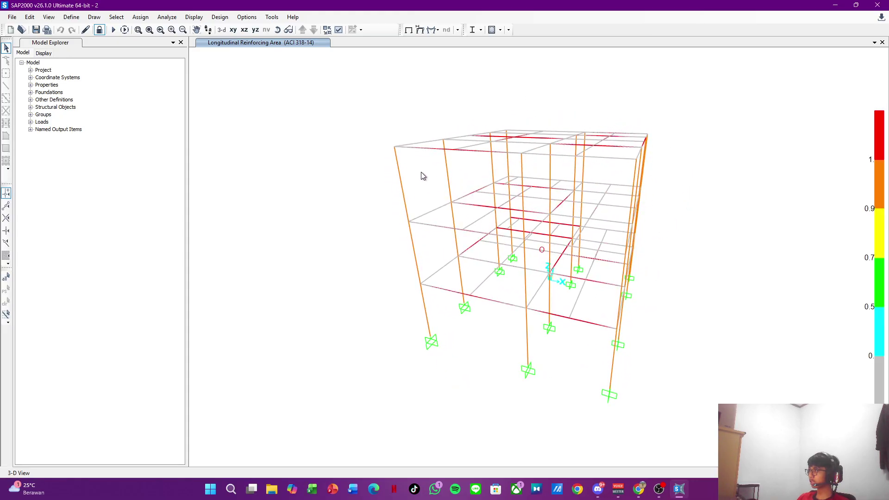
Step: Change the display units to a centimetre-based set to show the longitudinal reinforcing areas in square centimetres
{"action": "left_click", "coordinate": [865, 473]}
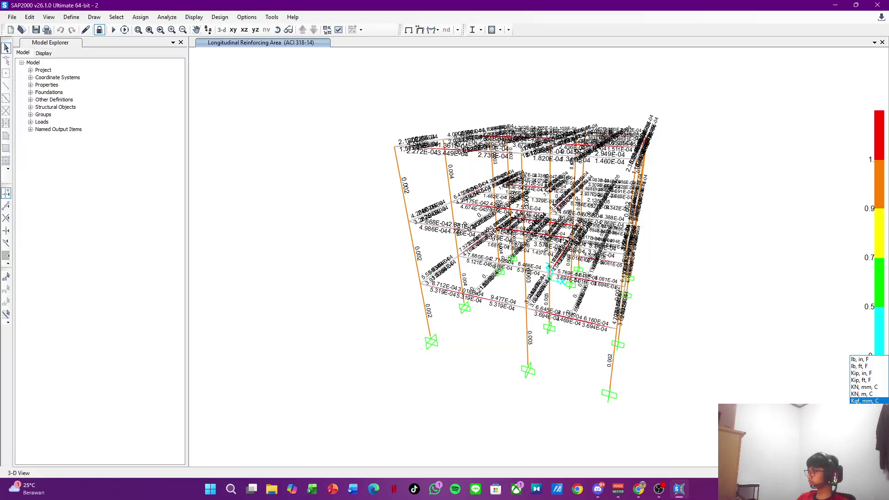
{"action": "left_click", "coordinate": [863, 442]}
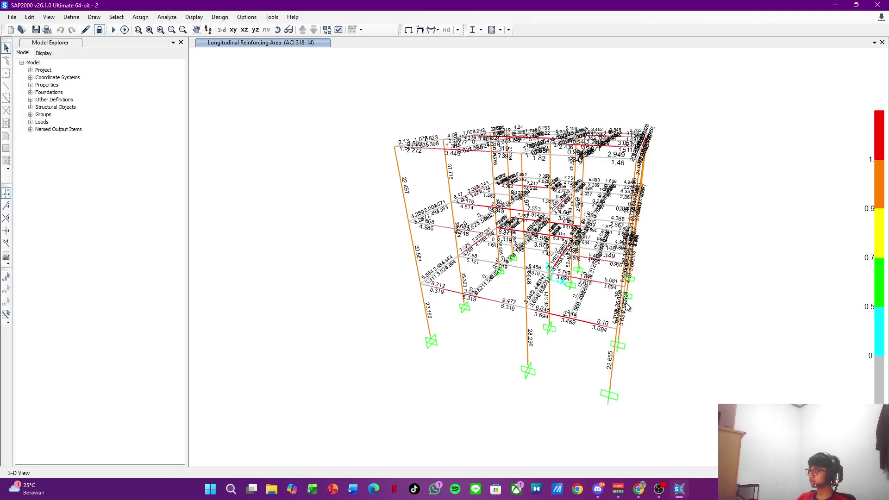
{"action": "left_click_drag", "start_coordinate": [590, 284], "coordinate": [492, 243]}
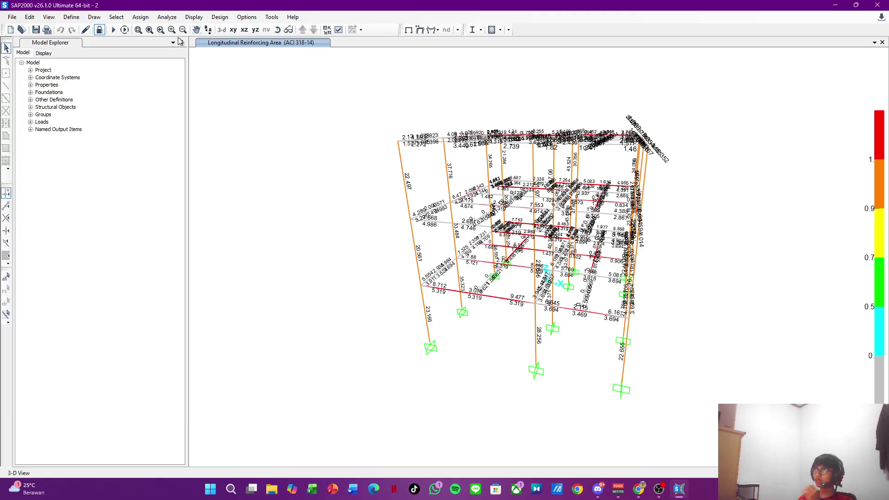
Step: Select every frame assigned the B 30/60 section property
{"action": "left_click", "coordinate": [116, 17]}
{"action": "mouse_move", "coordinate": [131, 30]}
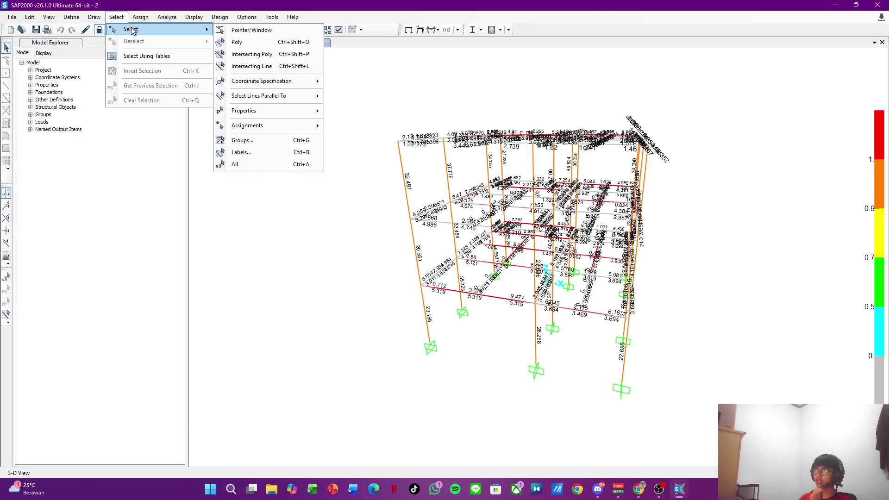
{"action": "mouse_move", "coordinate": [259, 82]}
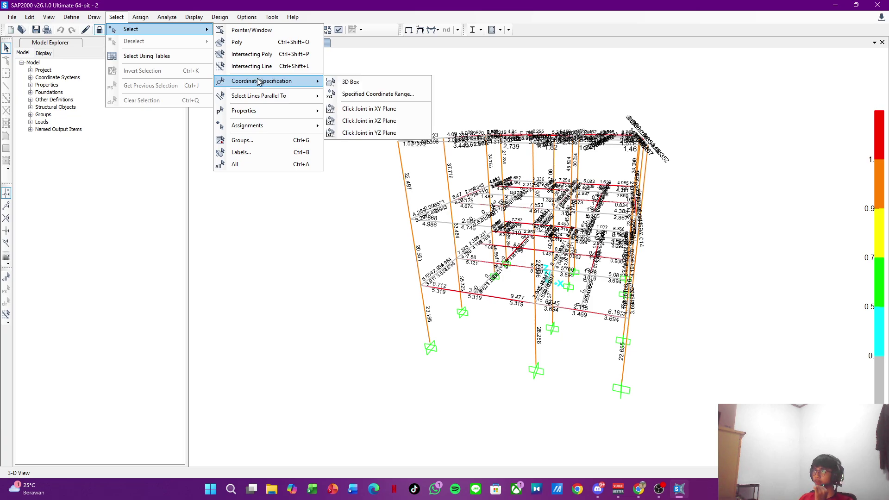
{"action": "left_click", "coordinate": [367, 123]}
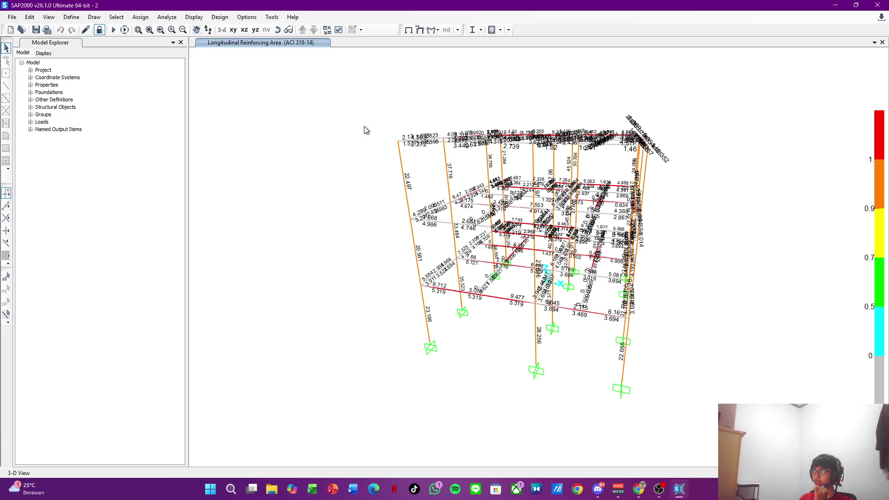
{"action": "left_click", "coordinate": [311, 163]}
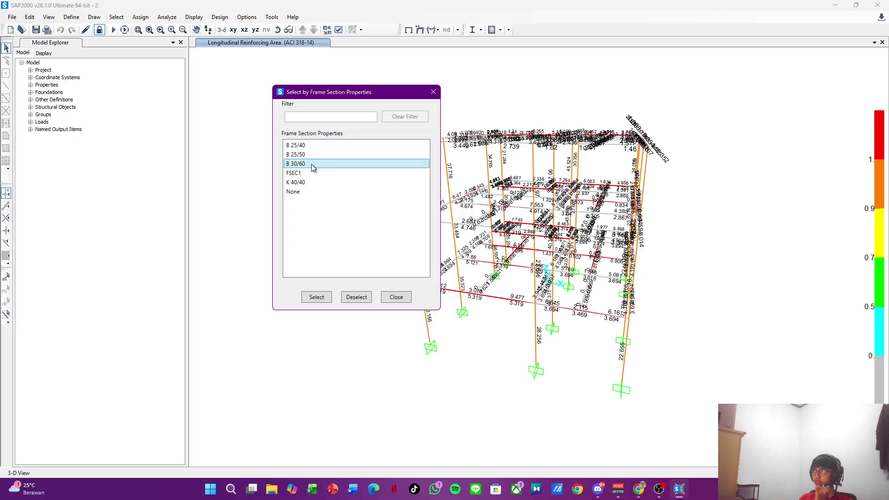
{"action": "left_click", "coordinate": [330, 300]}
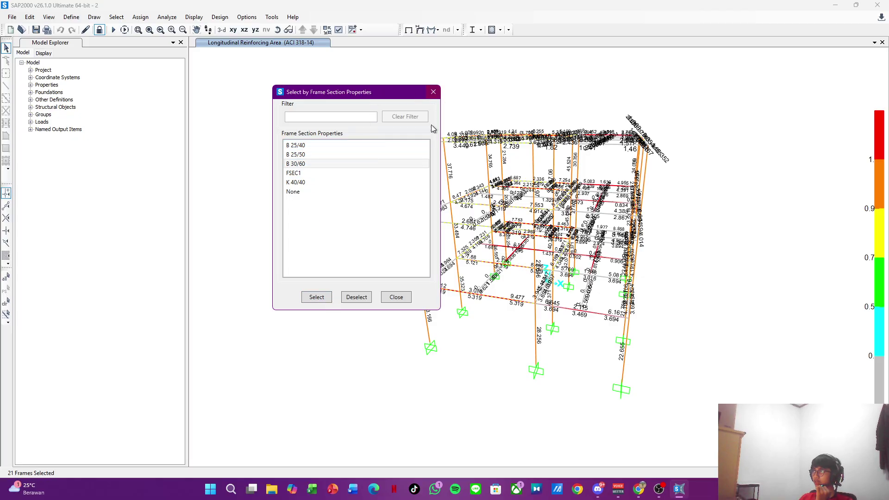
{"action": "left_click", "coordinate": [390, 302]}
Step: Show only the selected B 30/60 beams in the 3D model view
{"action": "right_click", "coordinate": [338, 185]}
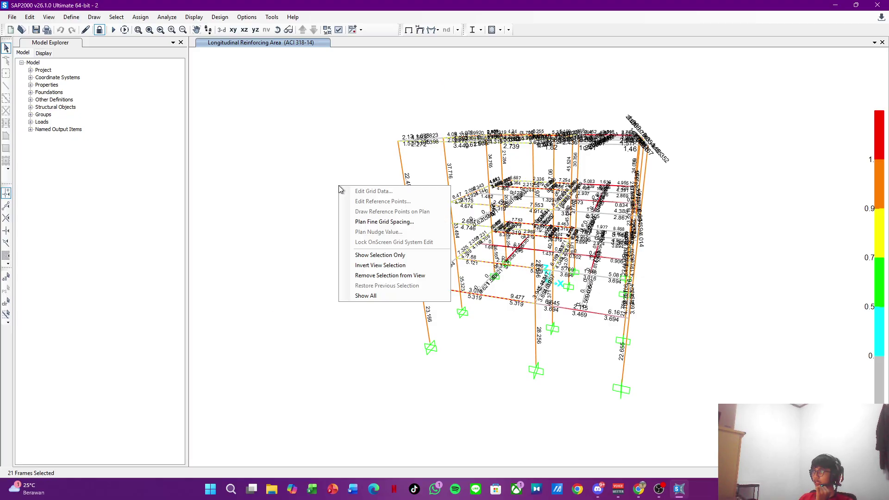
{"action": "right_click", "coordinate": [286, 176]}
{"action": "left_click", "coordinate": [328, 245]}
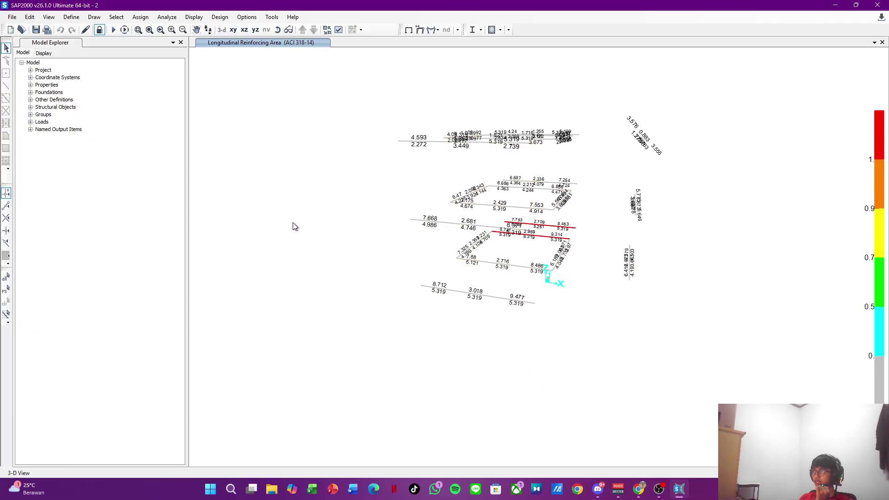
Step: Examine the longitudinal reinforcing areas of the isolated B 30/60 beams from several 3D angles
{"action": "left_click_drag", "start_coordinate": [578, 190], "coordinate": [485, 262]}
{"action": "left_click_drag", "start_coordinate": [542, 204], "coordinate": [431, 314]}
{"action": "left_click_drag", "start_coordinate": [456, 222], "coordinate": [417, 242]}
{"action": "scroll", "coordinate": [440, 141], "scroll_direction": "up", "scroll_amount": 3}
{"action": "scroll", "coordinate": [441, 140], "scroll_direction": "down", "scroll_amount": 3}
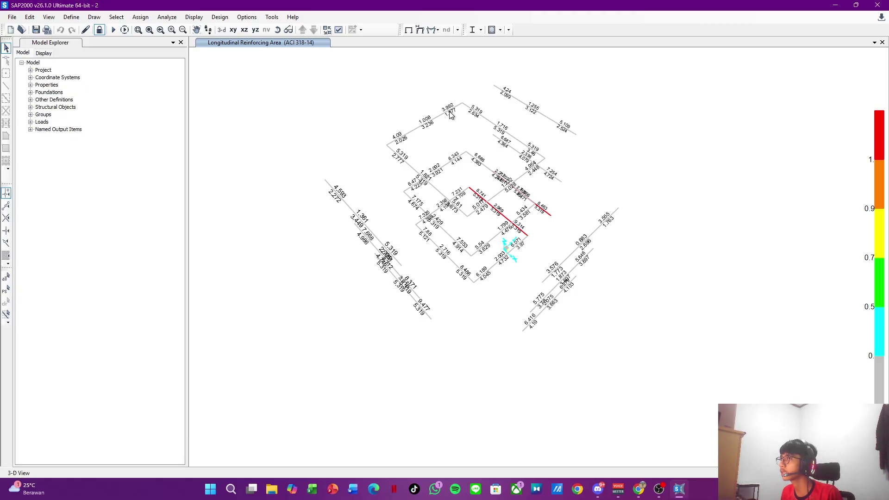
{"action": "scroll", "coordinate": [451, 114], "scroll_direction": "up", "scroll_amount": 2}
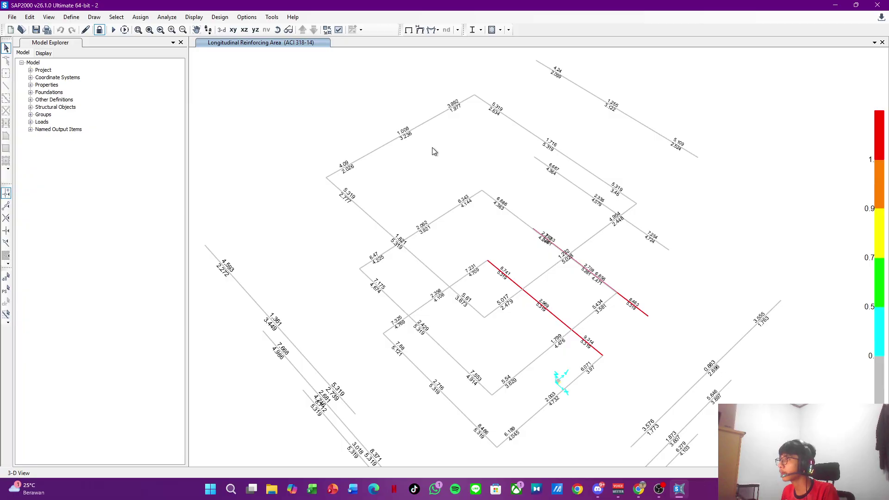
{"action": "scroll", "coordinate": [454, 180], "scroll_direction": "down", "scroll_amount": 3}
{"action": "scroll", "coordinate": [501, 188], "scroll_direction": "up", "scroll_amount": 2}
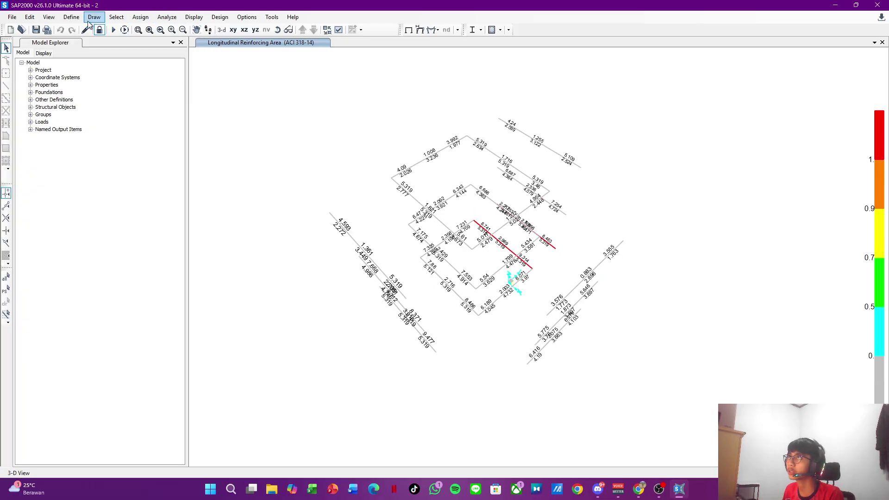
Step: Switch to the X-Y plan at Z=400 and display the Longitudinal Reinforcing design output
{"action": "left_click", "coordinate": [233, 30]}
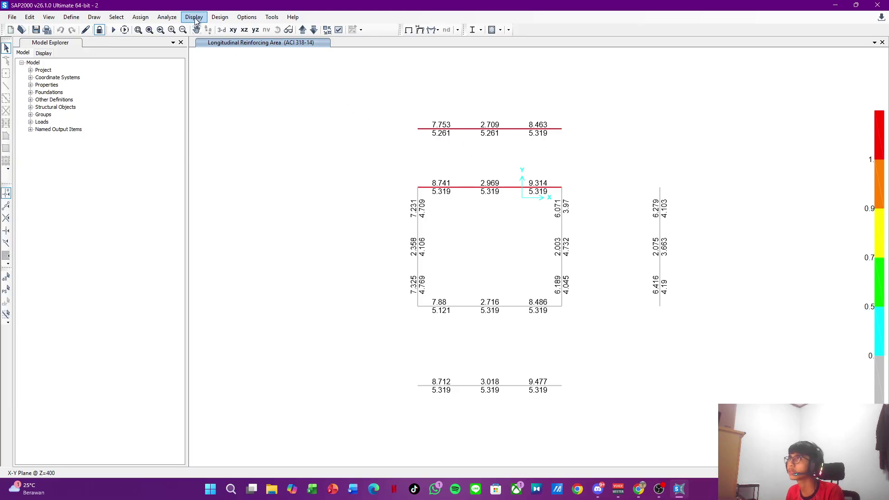
{"action": "left_click", "coordinate": [226, 19]}
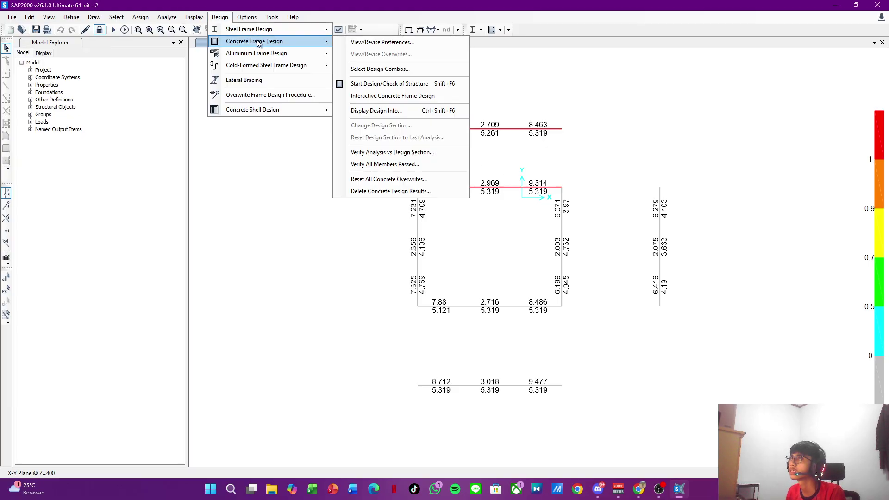
{"action": "left_click", "coordinate": [384, 96]}
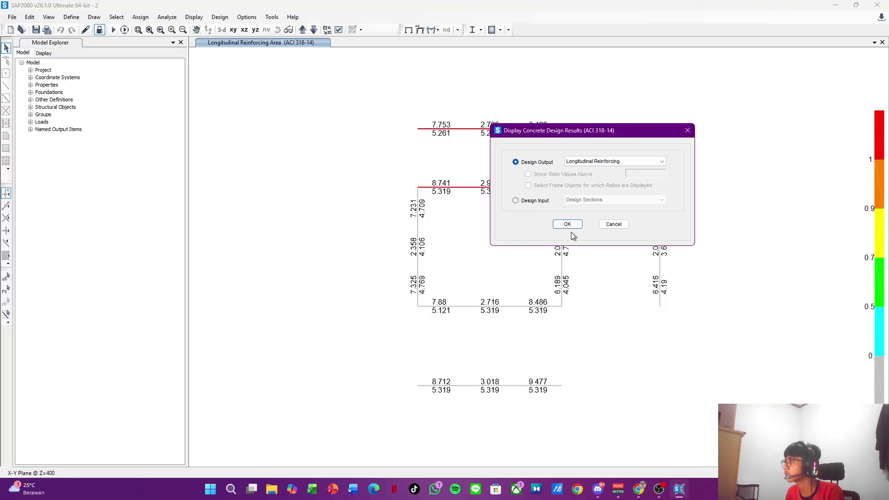
{"action": "left_click", "coordinate": [569, 224]}
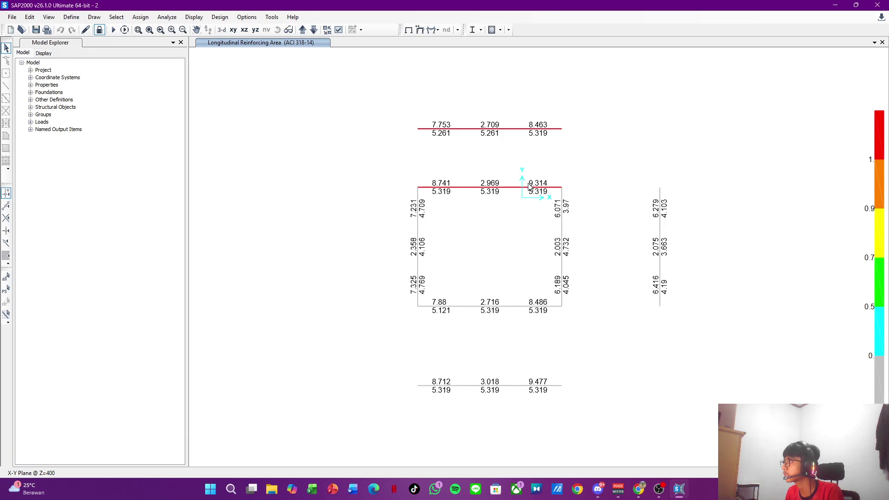
Step: Pick and release the overstressed beam along the upper side of the rectangular bay, then select the lowest X-direction beam in the Z=400 plan
{"action": "left_click", "coordinate": [545, 192]}
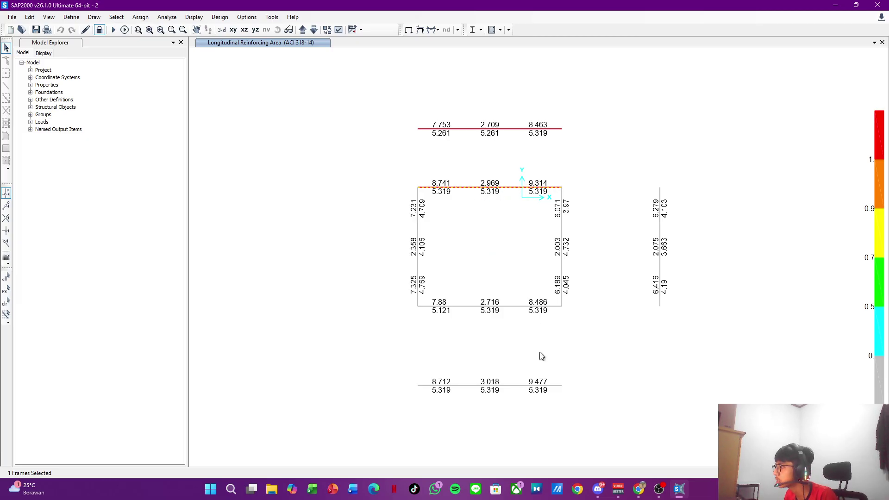
{"action": "left_click", "coordinate": [515, 189]}
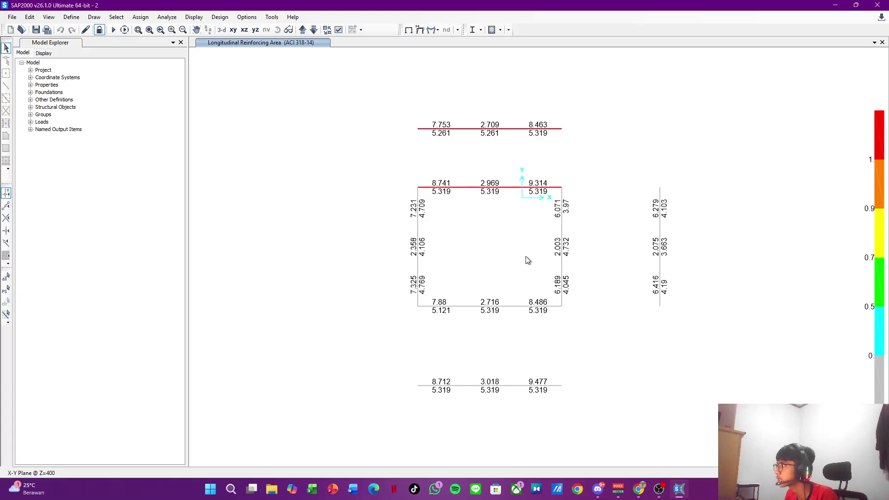
{"action": "left_click", "coordinate": [528, 386]}
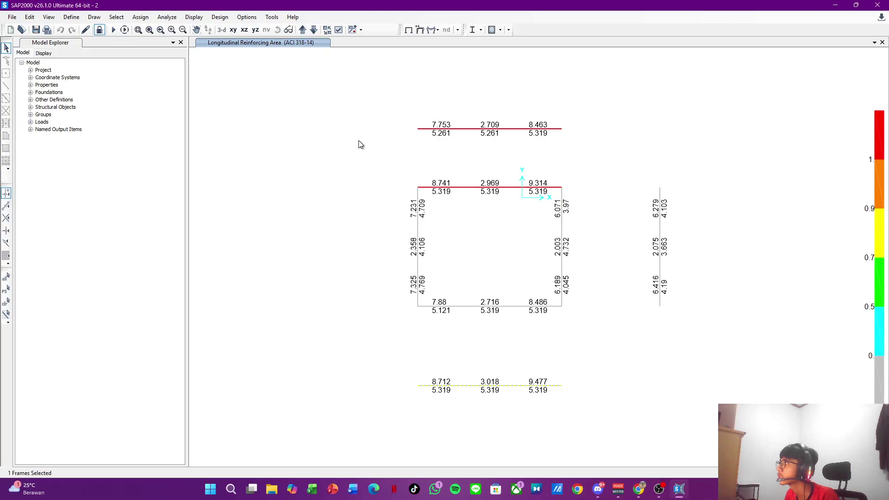
Step: Compare the B 30/60 longitudinal reinforcing areas between the Z=400 plan and the storey plans above it
{"action": "left_click", "coordinate": [303, 30]}
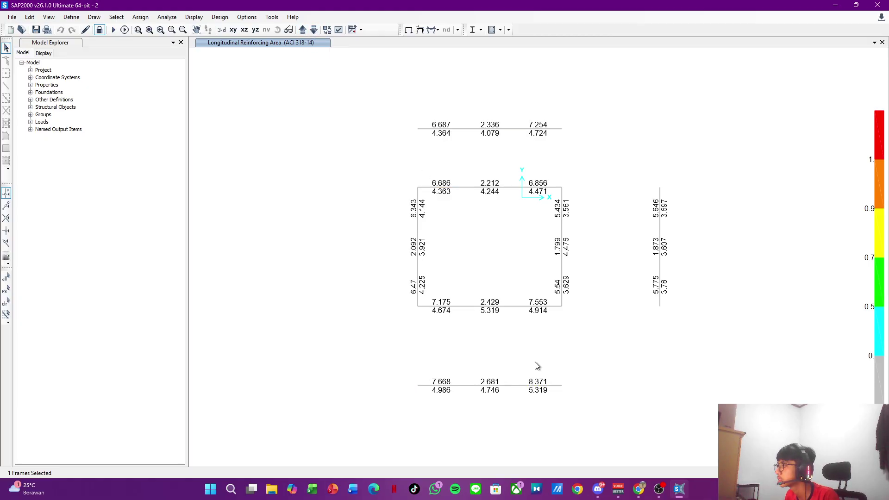
{"action": "left_click", "coordinate": [314, 30]}
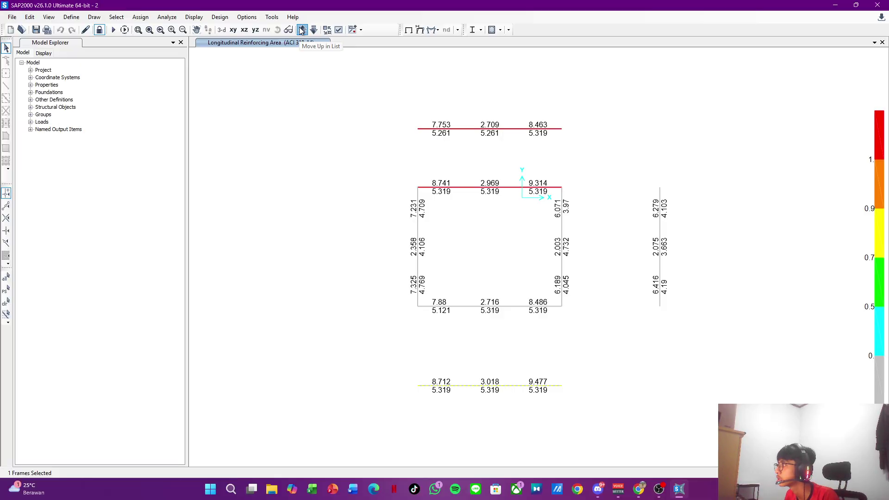
{"action": "left_click", "coordinate": [302, 30]}
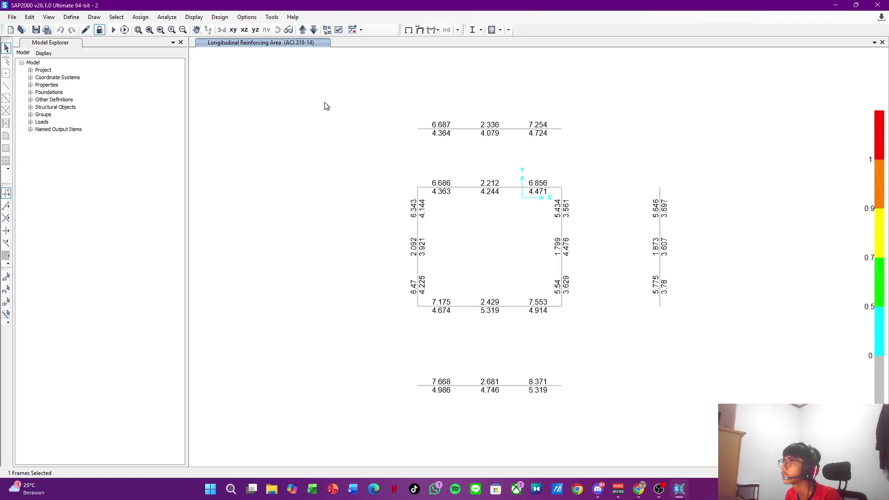
{"action": "left_click", "coordinate": [313, 30]}
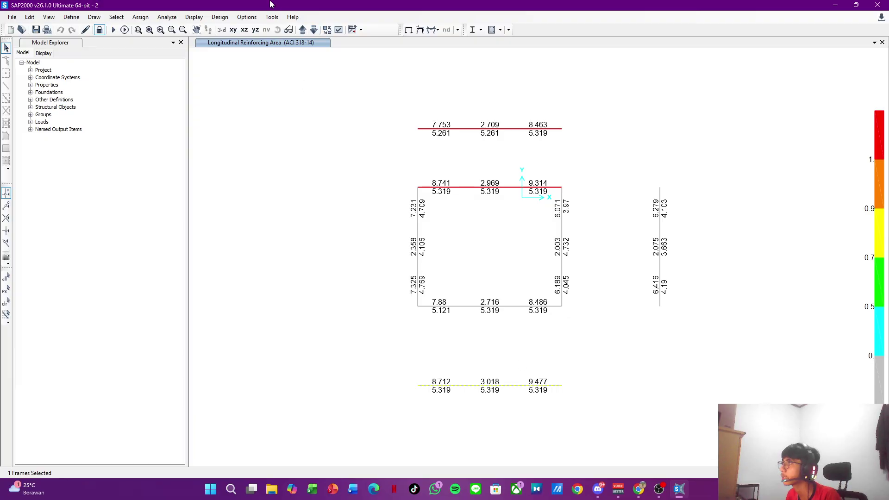
{"action": "left_click", "coordinate": [303, 30]}
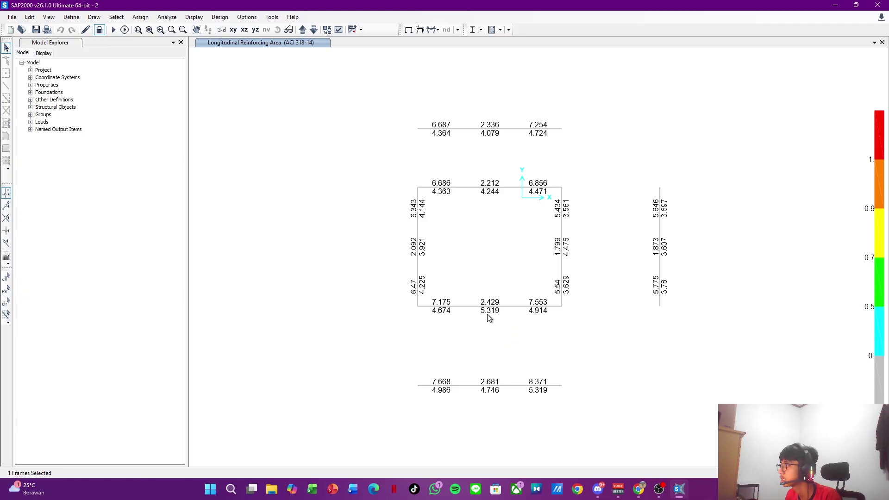
{"action": "left_click", "coordinate": [317, 30]}
{"action": "left_click", "coordinate": [303, 29]}
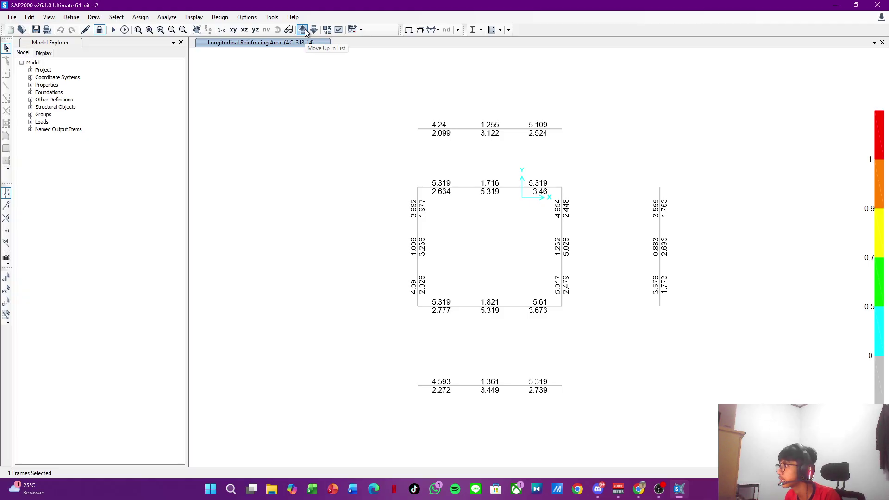
{"action": "left_click", "coordinate": [303, 29]}
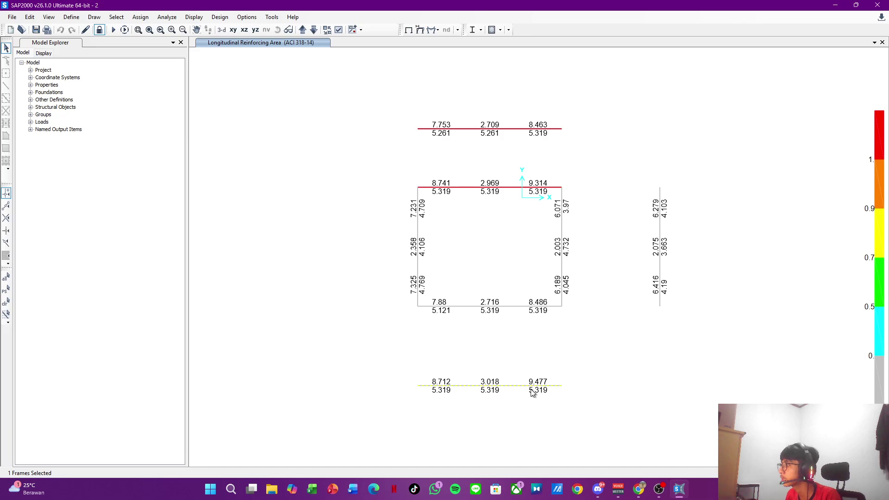
Step: Open the Perhitungan SAP 2000 workbook in Excel from the Kuliah, SEM 5, Aplikasi Ketekniksipilan 2, PERHITUNGAN folder
{"action": "left_click", "coordinate": [272, 489]}
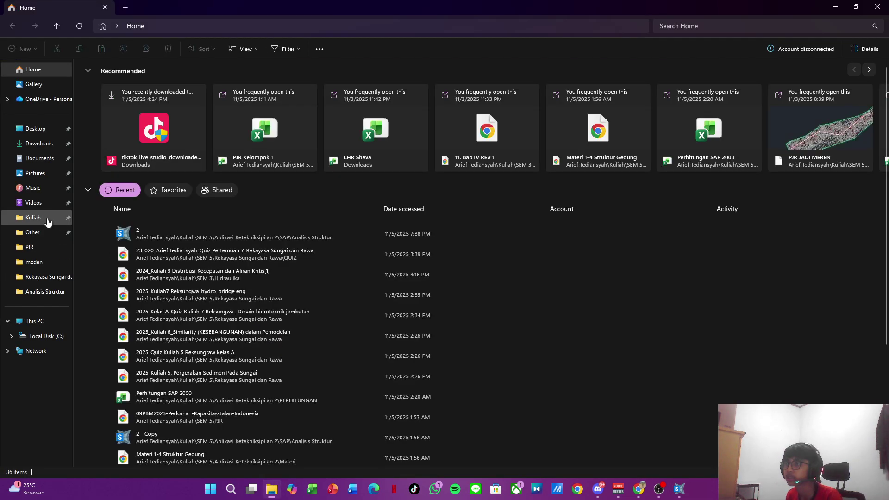
{"action": "left_click", "coordinate": [48, 221]}
{"action": "double_click", "coordinate": [123, 290]}
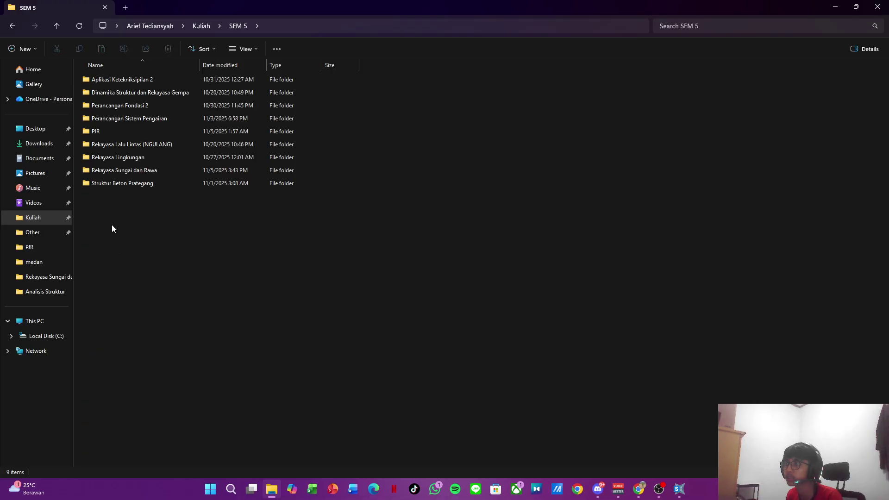
{"action": "double_click", "coordinate": [145, 80]}
{"action": "double_click", "coordinate": [143, 92]}
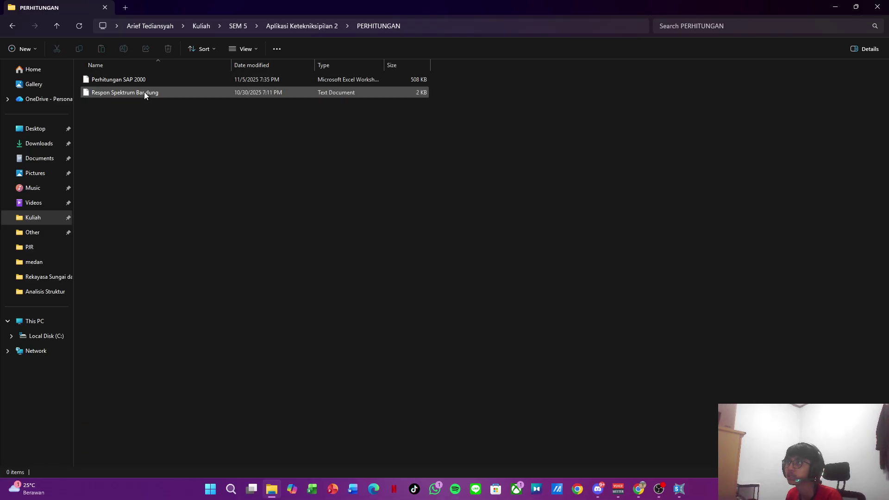
{"action": "double_click", "coordinate": [148, 82]}
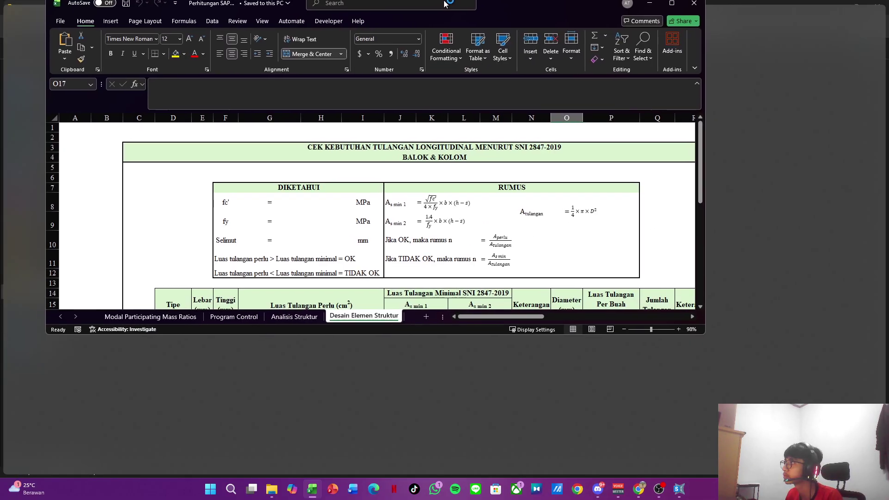
Step: Enter 25 MPa as the fc' value in cell H8 of the Desain Elemen Struktur sheet
{"action": "scroll", "coordinate": [379, 241], "scroll_direction": "down", "scroll_amount": 3}
{"action": "scroll", "coordinate": [355, 236], "scroll_direction": "up", "scroll_amount": 1}
{"action": "scroll", "coordinate": [354, 236], "scroll_direction": "up", "scroll_amount": 1}
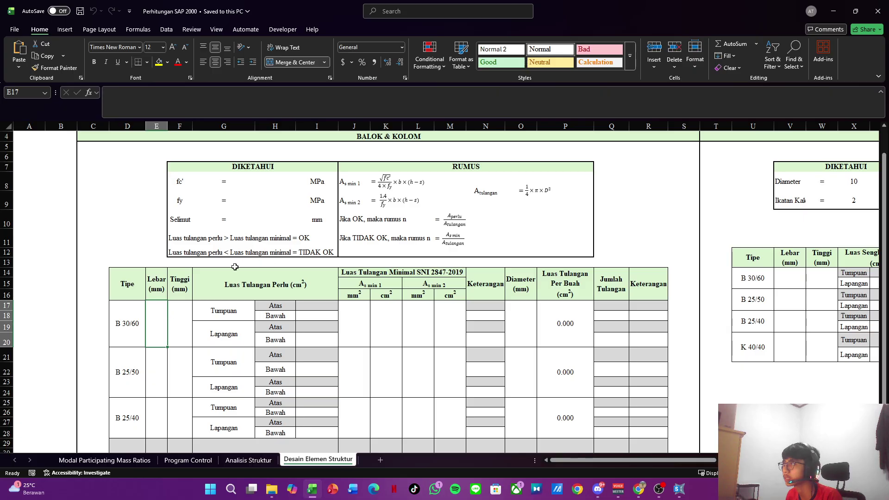
{"action": "left_click", "coordinate": [252, 177]}
{"action": "left_click", "coordinate": [268, 182]}
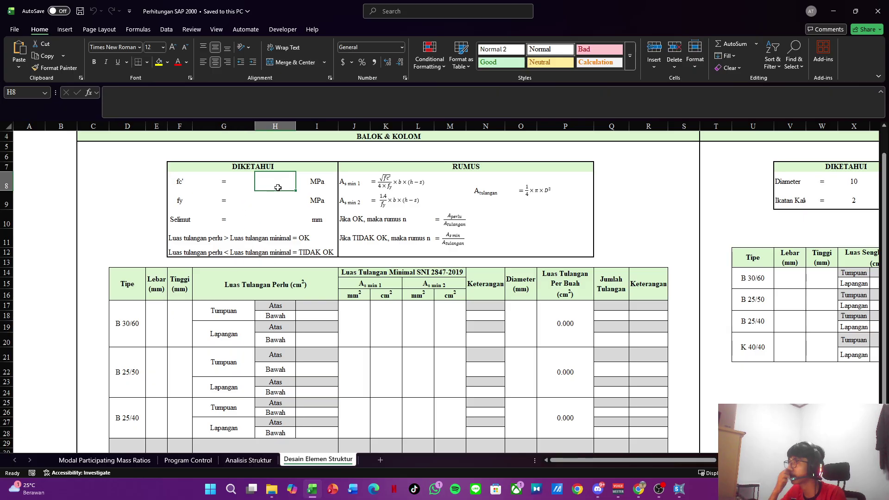
{"action": "scroll", "coordinate": [276, 187], "scroll_direction": "down", "scroll_amount": 2}
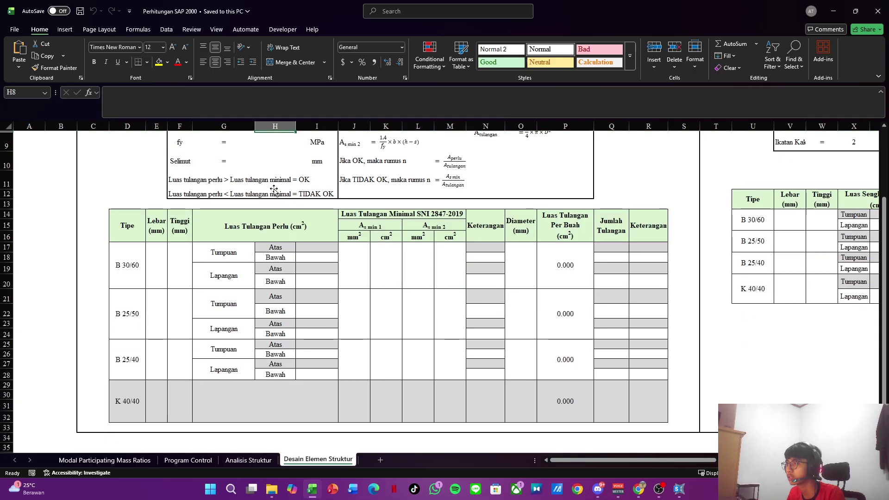
{"action": "scroll", "coordinate": [274, 191], "scroll_direction": "up", "scroll_amount": 1}
{"action": "type", "text": "25"}
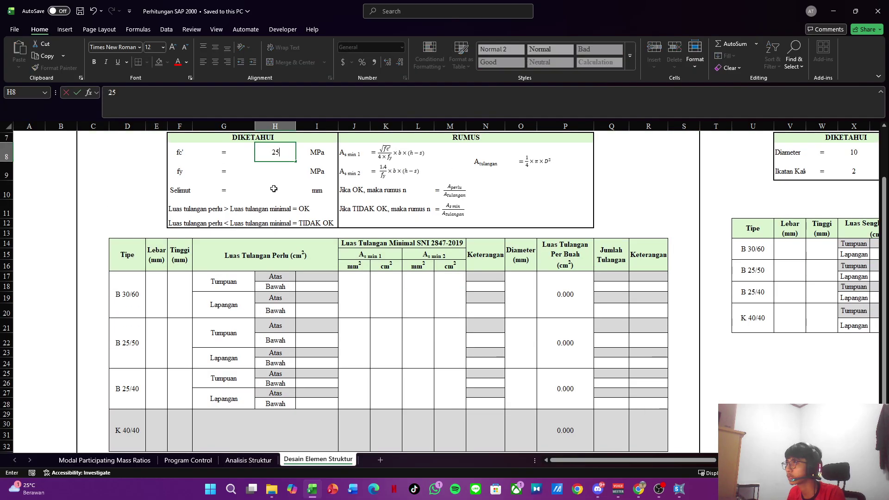
{"action": "key", "text": "Return"}
Step: Insert a blank row between the DIKETAHUI heading and the fc' row
{"action": "key", "text": "Up"}
{"action": "key", "text": "Left"}
{"action": "key", "text": "Left"}
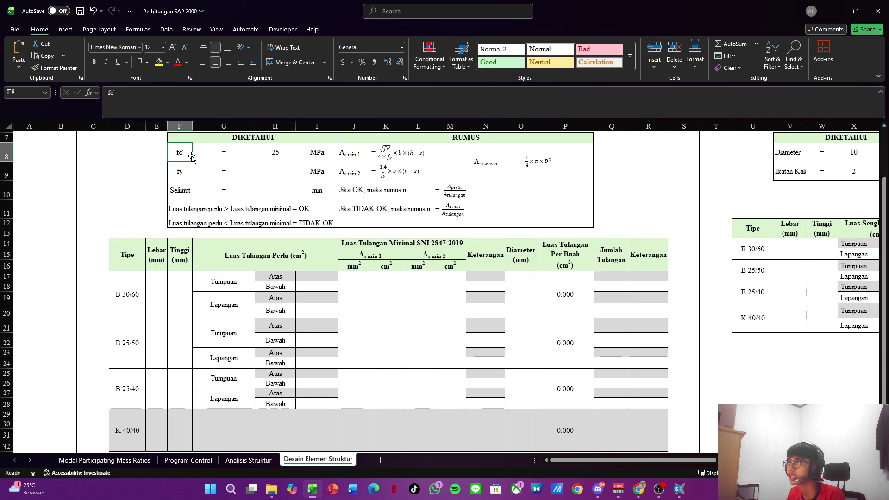
{"action": "left_click", "coordinate": [7, 156]}
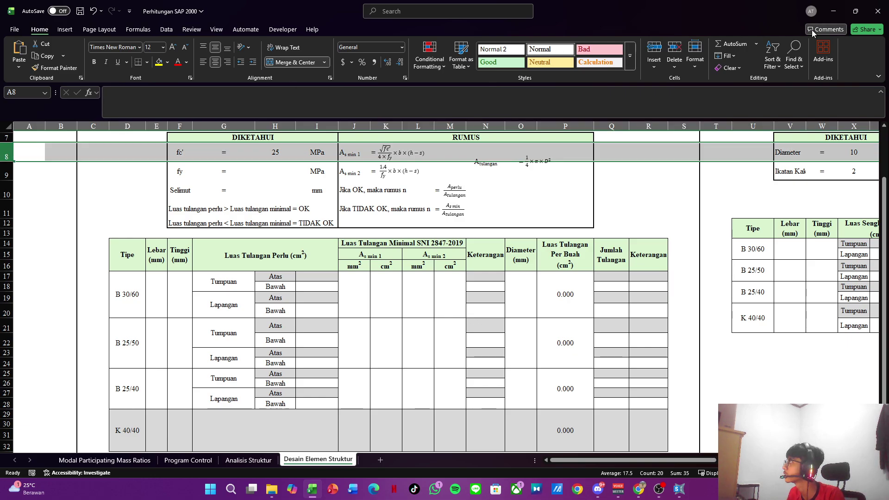
{"action": "left_click", "coordinate": [653, 52]}
{"action": "left_click", "coordinate": [244, 149]}
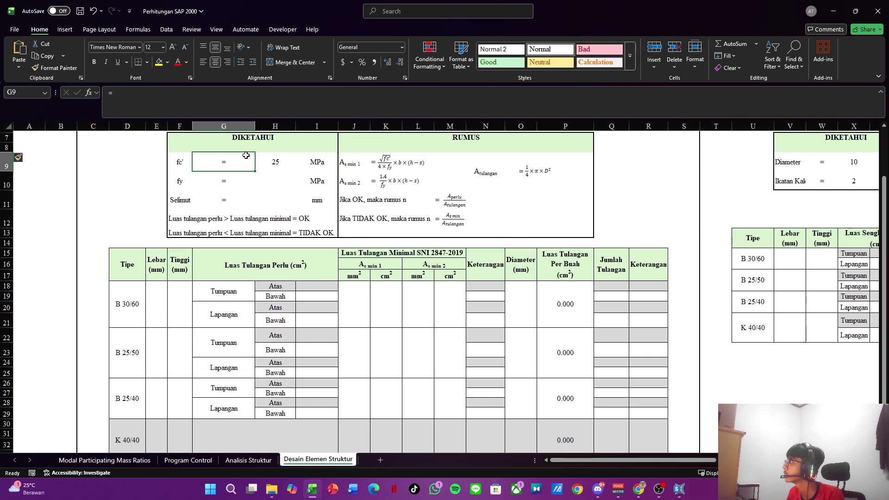
Step: Undo the row insertion above fc' and insert a blank row between the fc' and fy rows instead
{"action": "key", "text": "ctrl+z"}
{"action": "left_click", "coordinate": [187, 175]}
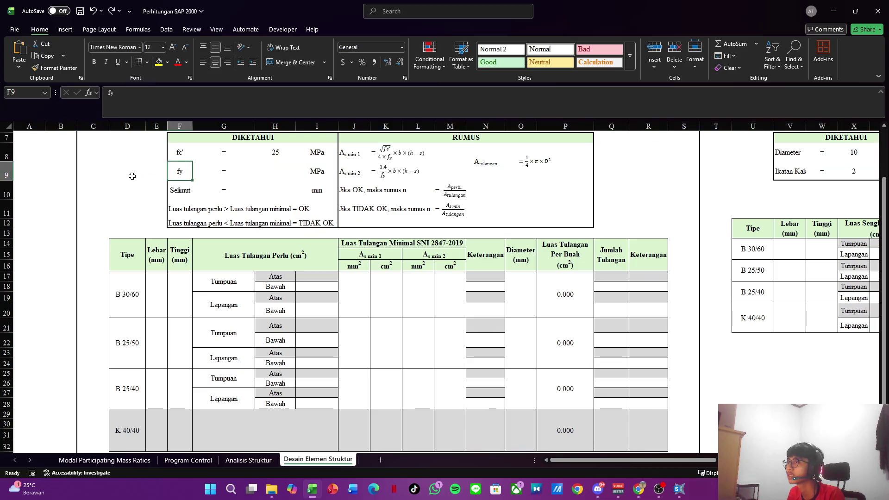
{"action": "left_click", "coordinate": [6, 171]}
{"action": "left_click", "coordinate": [661, 48]}
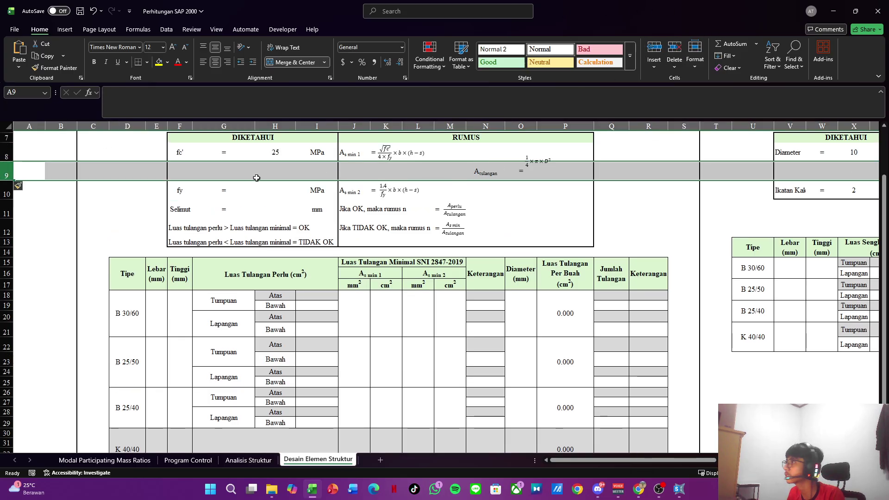
Step: Unmerge the Atulangan label cell and its equals-sign cell in columns N and O of the RUMUS block
{"action": "left_click", "coordinate": [203, 172]}
{"action": "left_click", "coordinate": [482, 171]}
{"action": "left_click", "coordinate": [390, 174]}
{"action": "left_click_drag", "start_coordinate": [452, 172], "coordinate": [480, 171]}
{"action": "left_click", "coordinate": [387, 171]}
{"action": "left_click", "coordinate": [355, 171]}
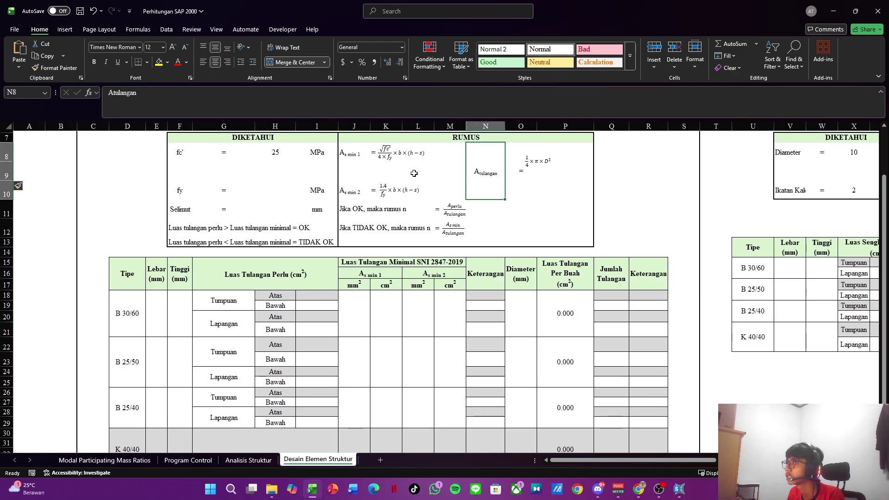
{"action": "left_click", "coordinate": [387, 170]}
{"action": "left_click", "coordinate": [355, 171]}
{"action": "left_click_drag", "start_coordinate": [489, 166], "coordinate": [535, 172]}
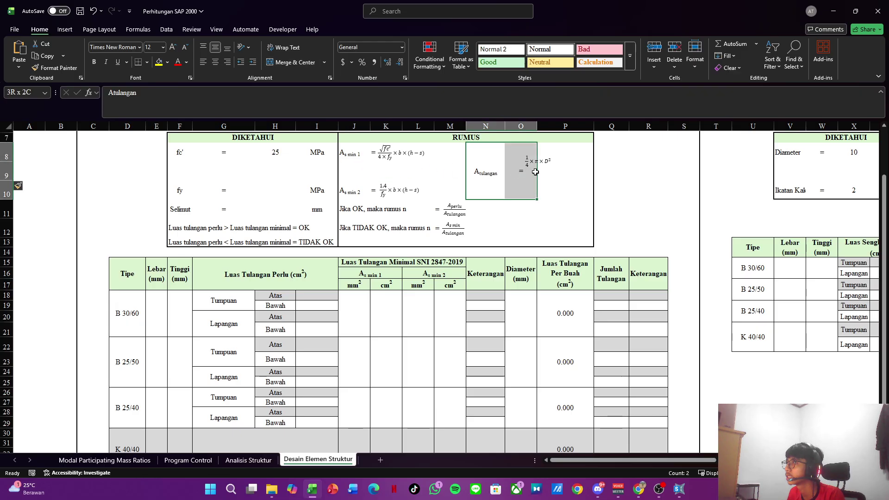
{"action": "left_click", "coordinate": [480, 166]}
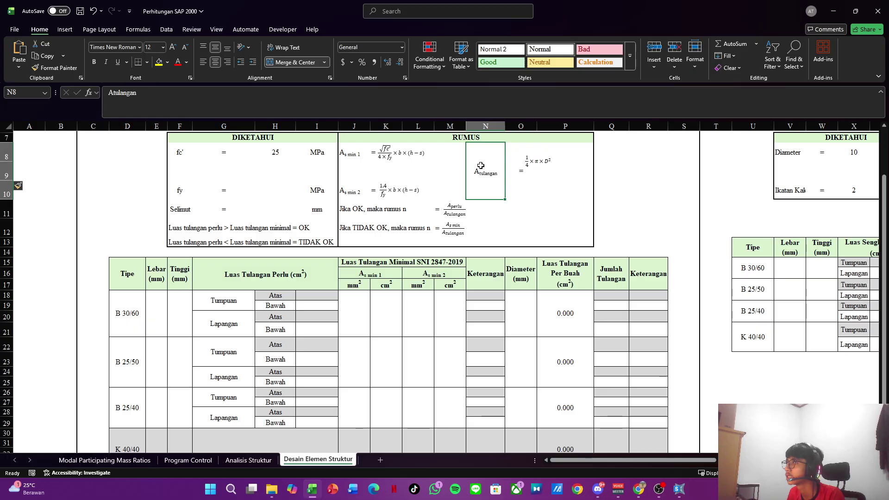
{"action": "left_click_drag", "start_coordinate": [480, 165], "coordinate": [533, 170]}
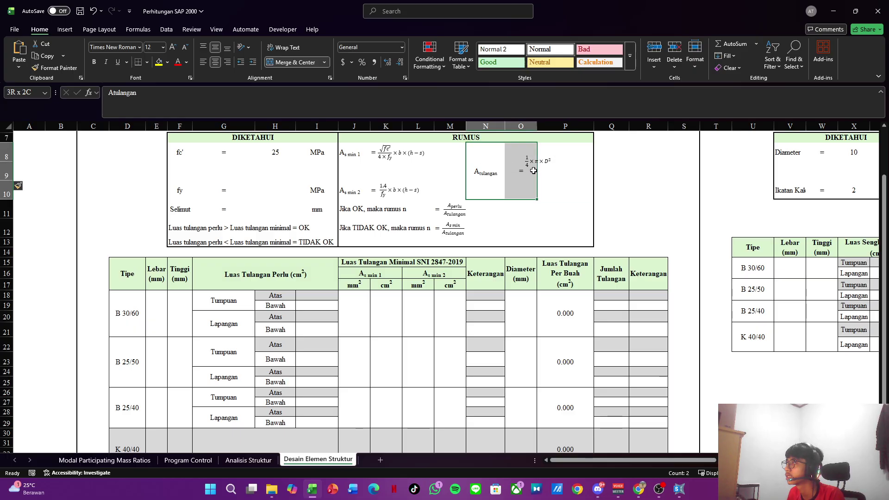
{"action": "left_click", "coordinate": [481, 173]}
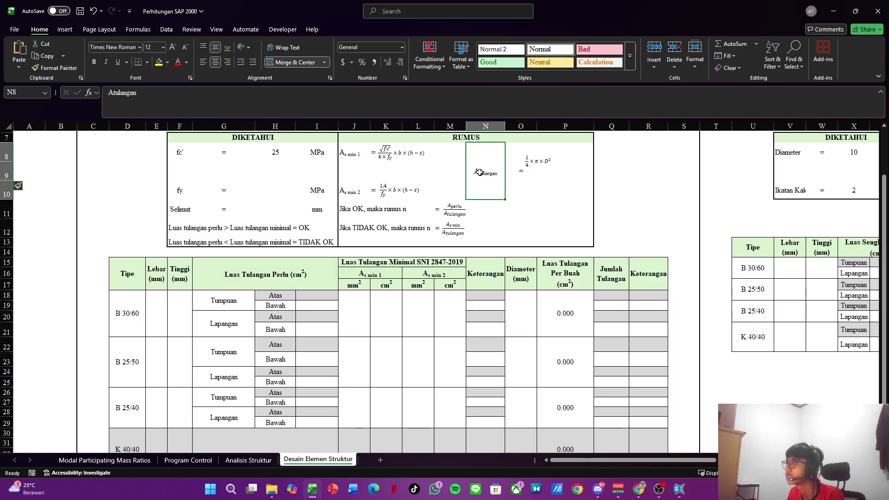
{"action": "left_click", "coordinate": [280, 63]}
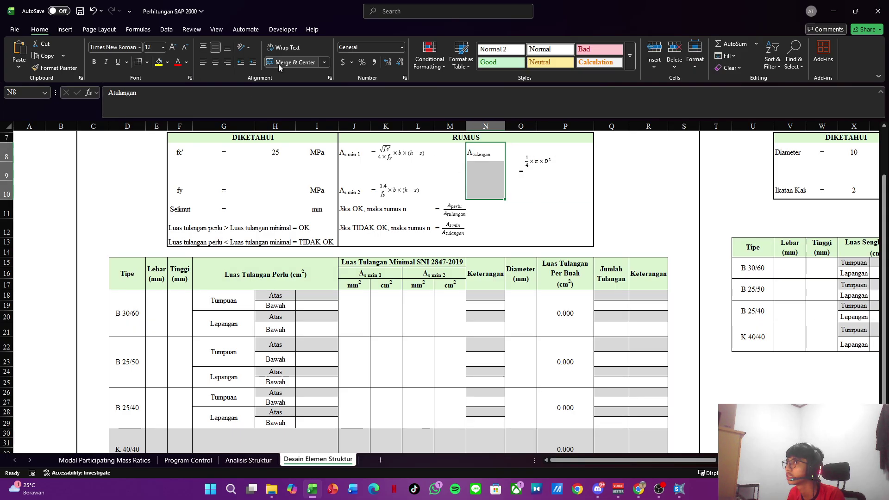
{"action": "left_click", "coordinate": [491, 163]}
{"action": "left_click", "coordinate": [520, 169]}
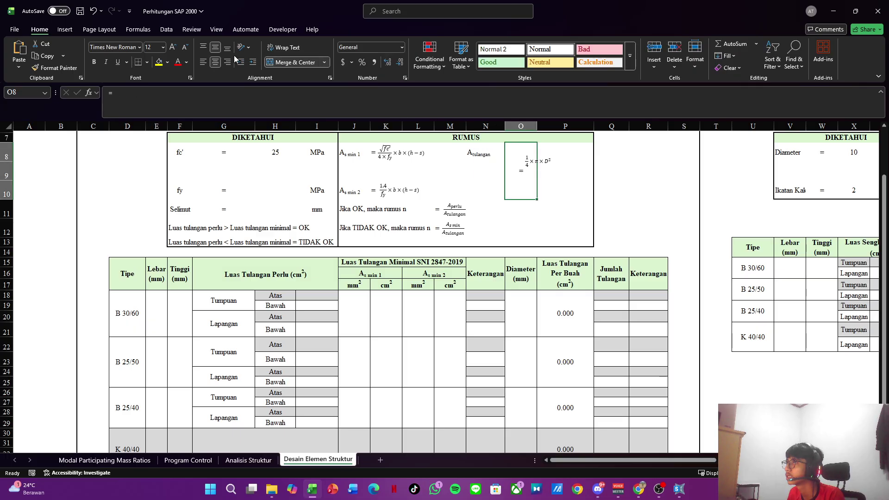
{"action": "left_click", "coordinate": [280, 64]}
Step: Try to copy the Atulangan label, equals sign and formula into row 9 starting at cell J9
{"action": "double_click", "coordinate": [482, 153]}
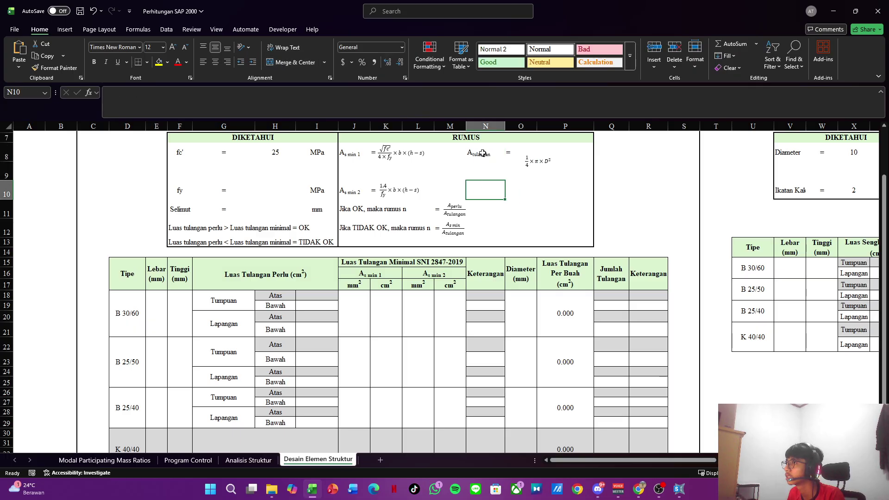
{"action": "left_click", "coordinate": [481, 184]}
{"action": "left_click", "coordinate": [478, 150]}
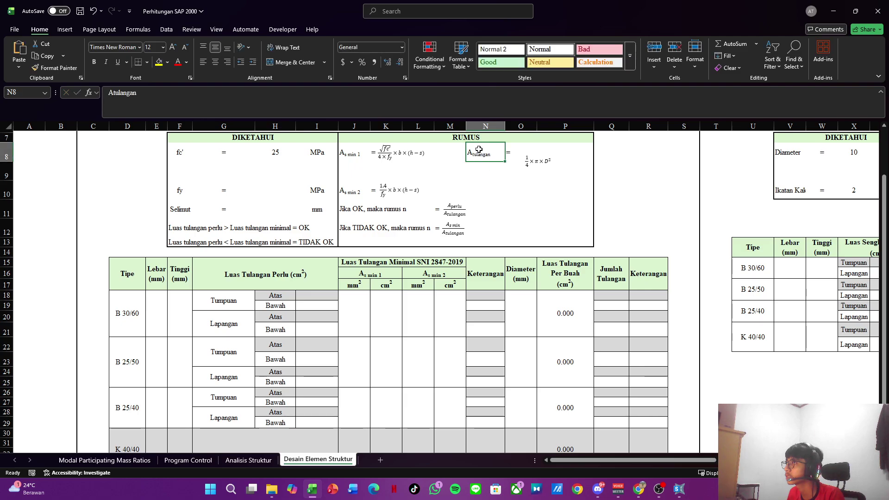
{"action": "left_click_drag", "start_coordinate": [502, 153], "coordinate": [521, 153]}
{"action": "key", "text": "ctrl+c"}
{"action": "left_click", "coordinate": [356, 171]}
{"action": "key", "text": "Return"}
{"action": "key", "text": "Up"}
{"action": "key", "text": "Right"}
{"action": "key", "text": "Right"}
{"action": "key", "text": "Down"}
{"action": "left_click", "coordinate": [355, 171]}
{"action": "key", "text": "ctrl+z"}
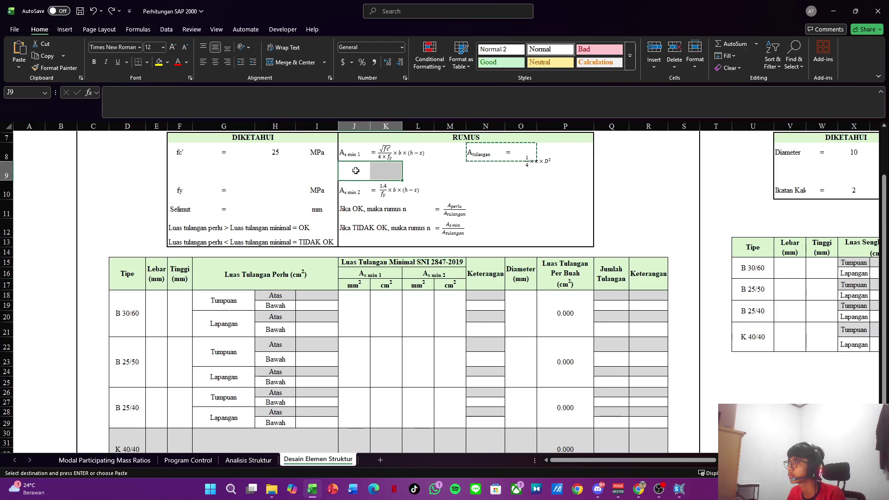
{"action": "key", "text": "Return"}
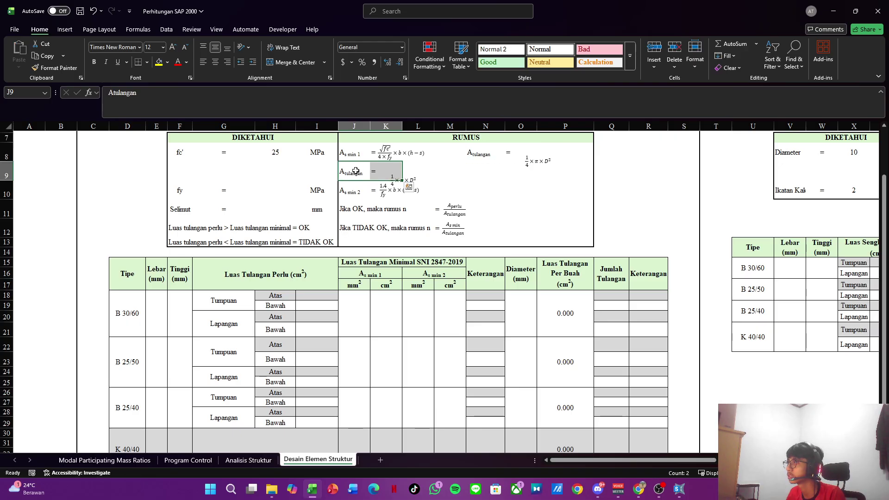
{"action": "left_click", "coordinate": [410, 176]}
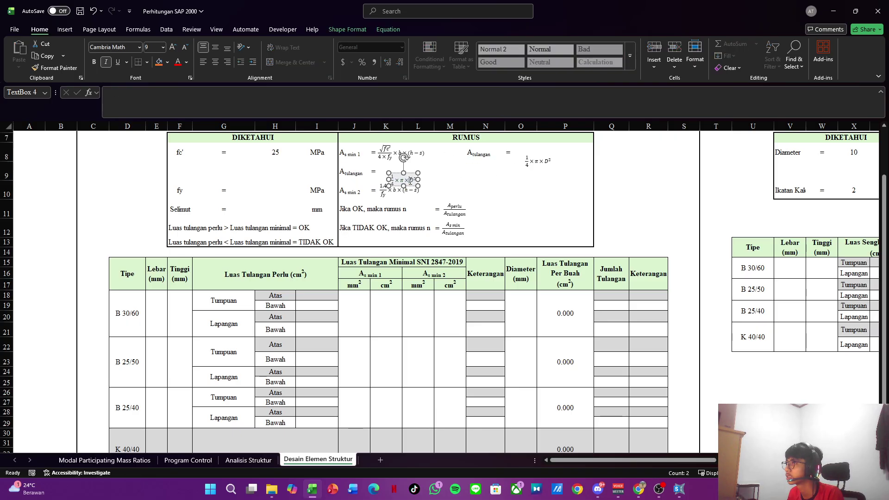
{"action": "left_click_drag", "start_coordinate": [410, 174], "coordinate": [492, 176]}
{"action": "left_click_drag", "start_coordinate": [345, 172], "coordinate": [419, 191]}
{"action": "key", "text": "ctrl+z"}
{"action": "key", "text": "ctrl+z"}
Step: Copy the As min 2 label and formula up to row 9 and delete the originals from row 10
{"action": "key", "text": "ctrl+c"}
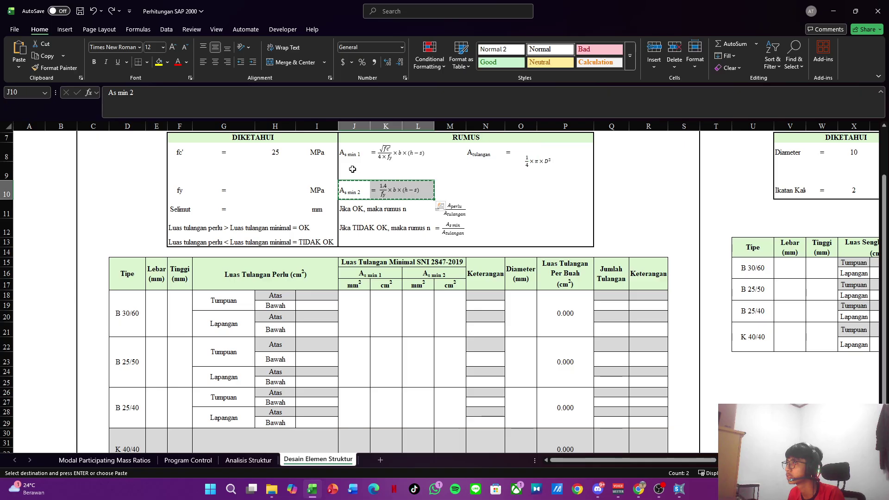
{"action": "left_click", "coordinate": [352, 169]}
{"action": "key", "text": "ctrl+v"}
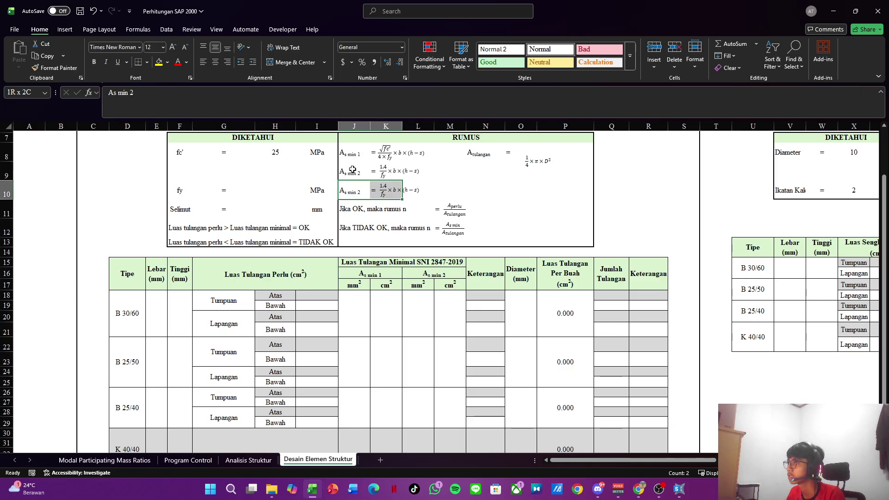
{"action": "key", "text": "Delete"}
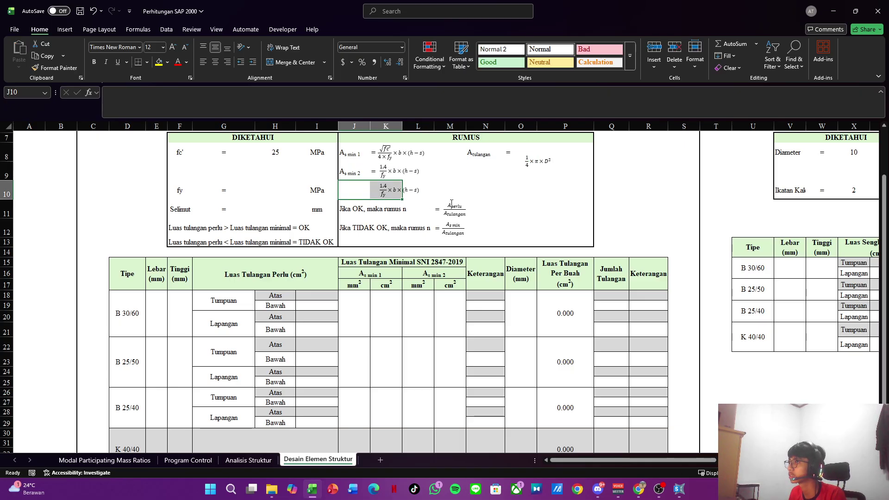
{"action": "left_click", "coordinate": [386, 185]}
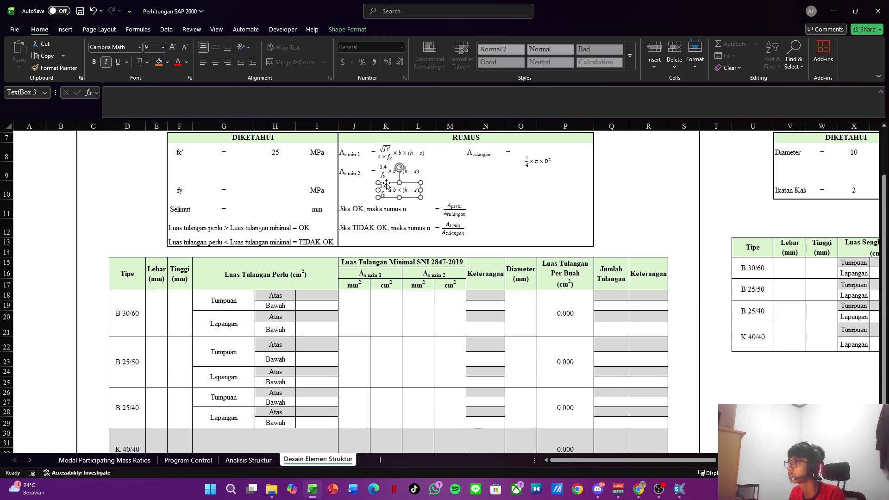
{"action": "key", "text": "Delete"}
Step: Copy the Atulangan label and formula to cell J10 and align the formula text box beside the equals sign
{"action": "left_click_drag", "start_coordinate": [477, 152], "coordinate": [514, 153]}
{"action": "key", "text": "ctrl+c"}
{"action": "left_click", "coordinate": [353, 186]}
{"action": "key", "text": "Return"}
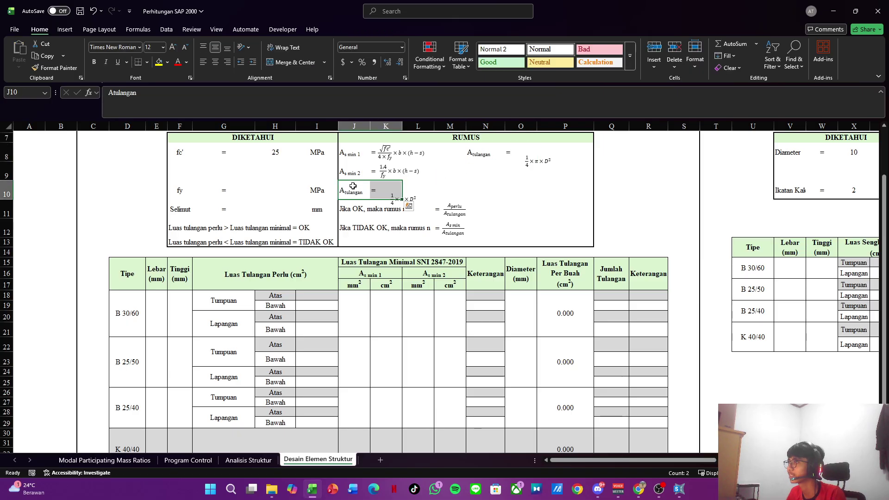
{"action": "left_click", "coordinate": [411, 197]}
{"action": "left_click_drag", "start_coordinate": [410, 196], "coordinate": [395, 182]}
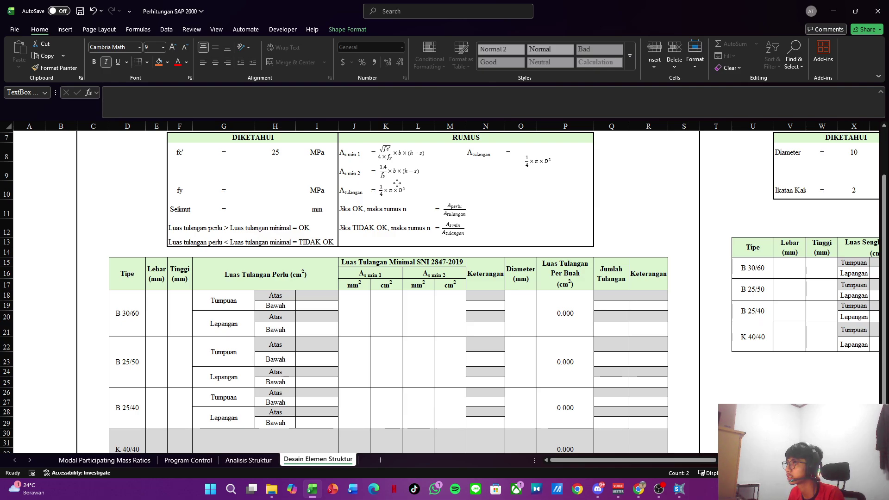
Step: Remove the original Atulangan label, equals sign and formula text box from the area around N8:P9
{"action": "left_click", "coordinate": [473, 150]}
{"action": "left_click_drag", "start_coordinate": [473, 150], "coordinate": [522, 171]}
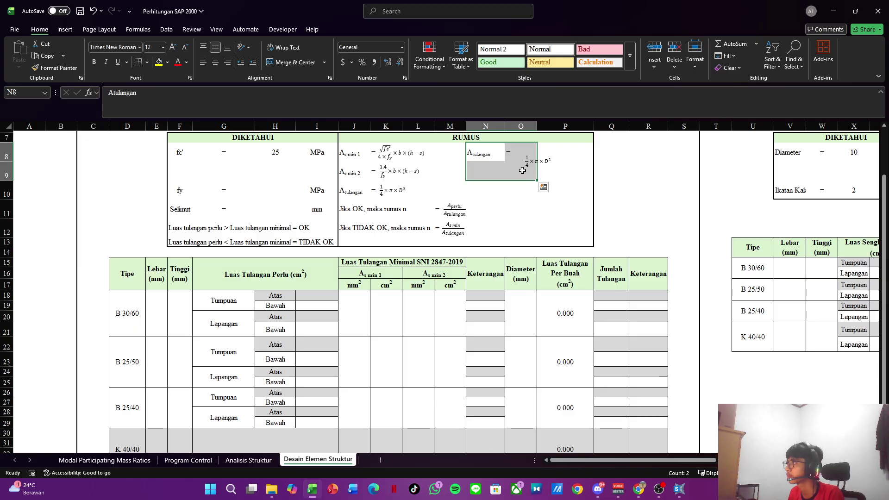
{"action": "key", "text": "ctrl+z"}
{"action": "key", "text": "ctrl+z"}
{"action": "key", "text": "ctrl+z"}
{"action": "key", "text": "ctrl+z"}
{"action": "key", "text": "ctrl+z"}
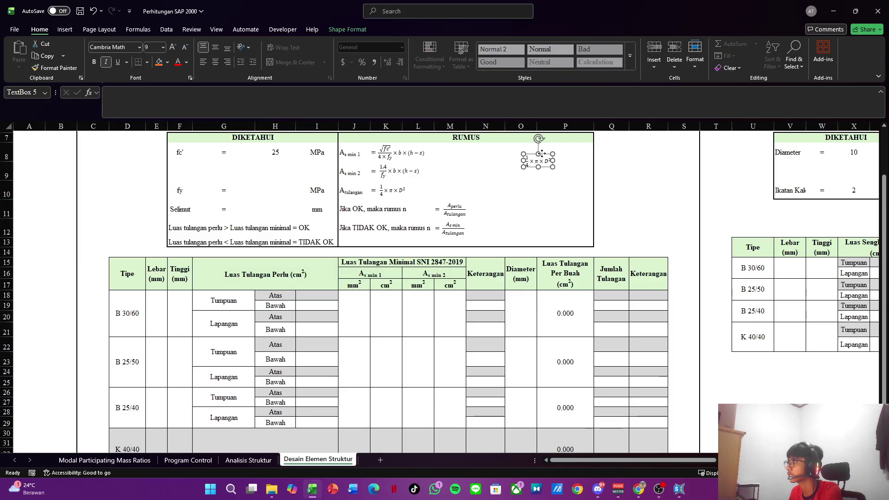
{"action": "key", "text": "ctrl+z"}
{"action": "left_click", "coordinate": [514, 190]}
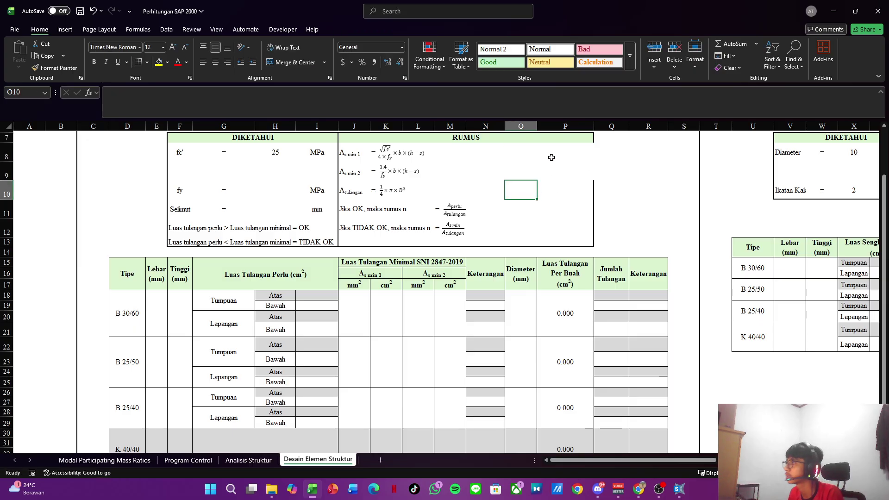
Step: Unmerge the RUMUS heading in row 7 and merge and center it across columns J to N only
{"action": "left_click_drag", "start_coordinate": [447, 155], "coordinate": [477, 135]}
{"action": "left_click", "coordinate": [295, 62]}
{"action": "left_click", "coordinate": [294, 62]}
{"action": "left_click_drag", "start_coordinate": [374, 137], "coordinate": [402, 230]}
{"action": "scroll", "coordinate": [540, 201], "scroll_direction": "up", "scroll_amount": 2}
Step: Remove the borders from O7:P13 and apply thick outside borders to the RUMUS block J7:N13
{"action": "left_click_drag", "start_coordinate": [520, 196], "coordinate": [574, 302]}
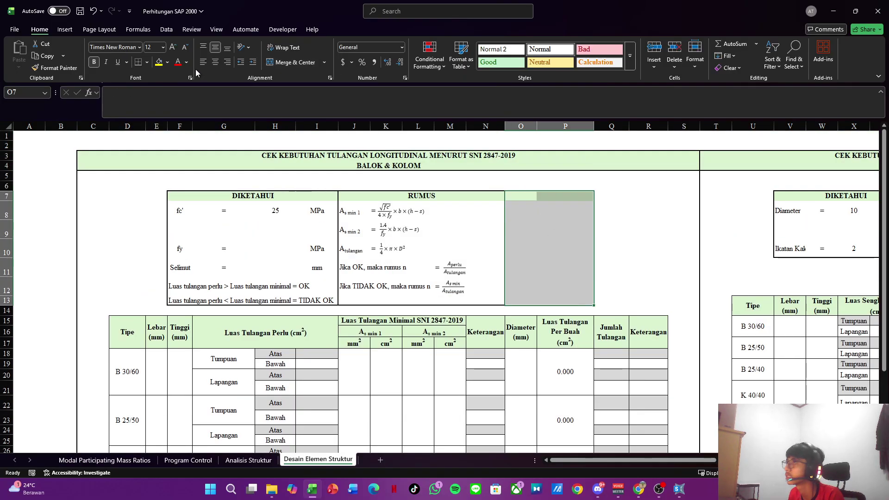
{"action": "left_click", "coordinate": [147, 62]}
{"action": "left_click", "coordinate": [160, 154]}
{"action": "left_click", "coordinate": [396, 195]}
{"action": "left_click_drag", "start_coordinate": [395, 195], "coordinate": [415, 303]}
{"action": "left_click", "coordinate": [146, 62]}
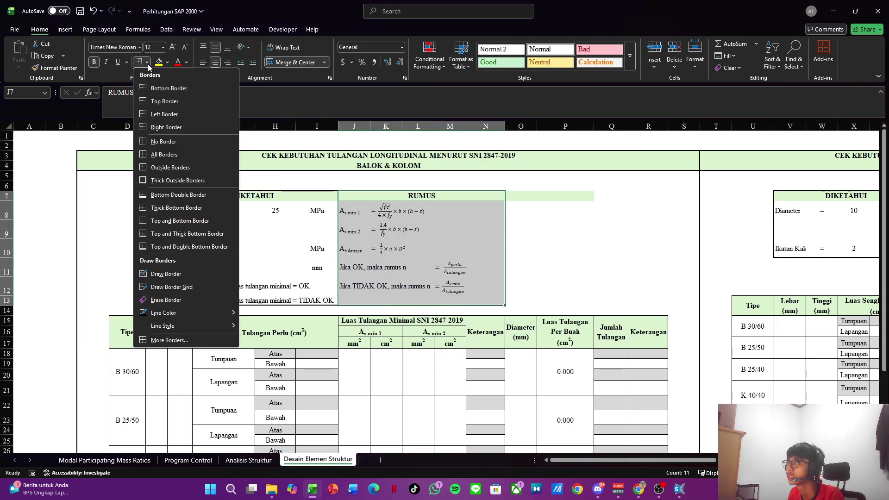
{"action": "left_click", "coordinate": [184, 182]}
Step: Remove the green fill from cells O7:P7 beside the RUMUS heading
{"action": "left_click_drag", "start_coordinate": [548, 196], "coordinate": [526, 193]}
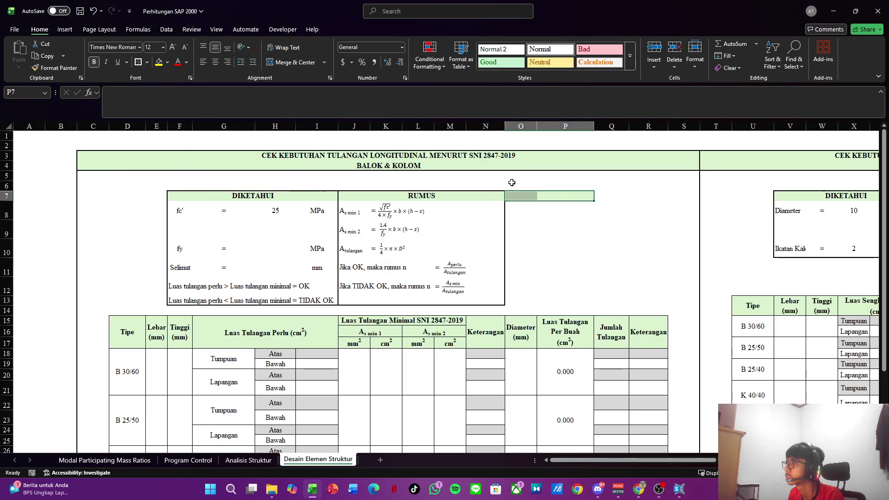
{"action": "left_click", "coordinate": [168, 62]}
{"action": "left_click", "coordinate": [176, 202]}
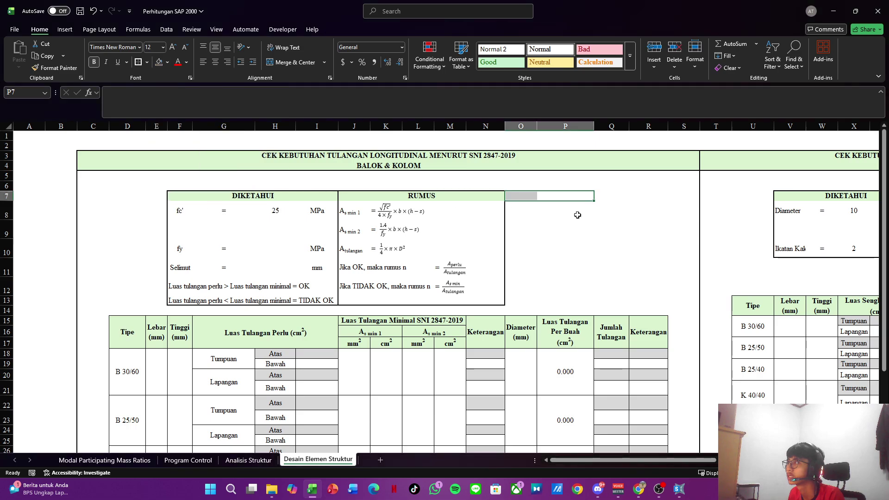
{"action": "left_click", "coordinate": [562, 216]}
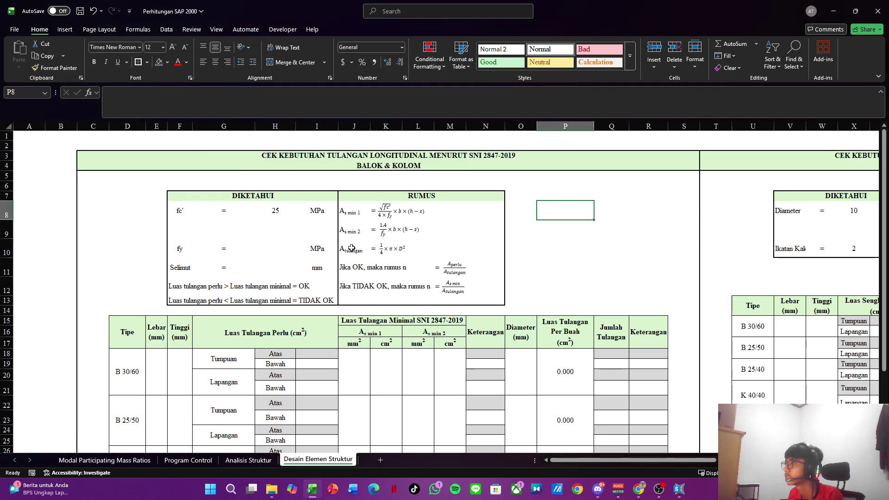
Step: Fill row 9 of the DIKETAHUI block with a second fc' entry of 30 MPa, including the equals sign
{"action": "left_click", "coordinate": [227, 227]}
{"action": "left_click", "coordinate": [186, 227]}
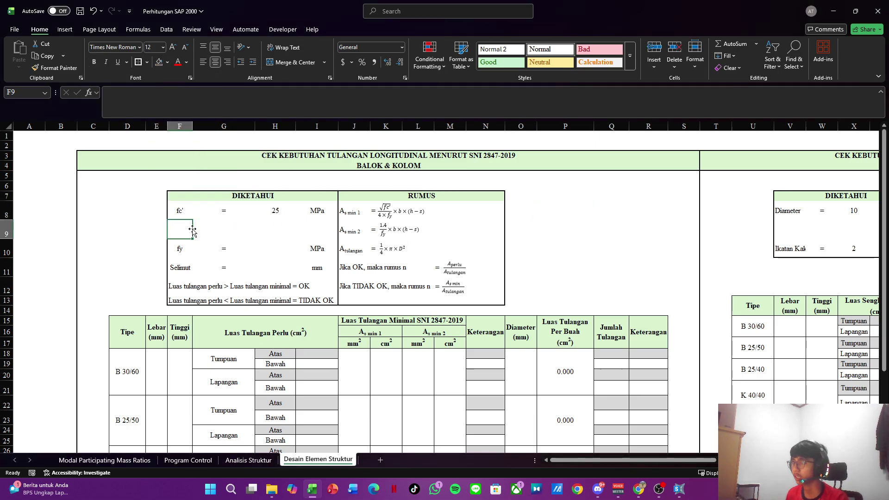
{"action": "type", "text": "fc"}
{"action": "key", "text": "Return"}
{"action": "key", "text": "Right"}
{"action": "left_click", "coordinate": [192, 231]}
{"action": "type", "text": "="}
{"action": "key", "text": "Tab"}
{"action": "type", "text": "30"}
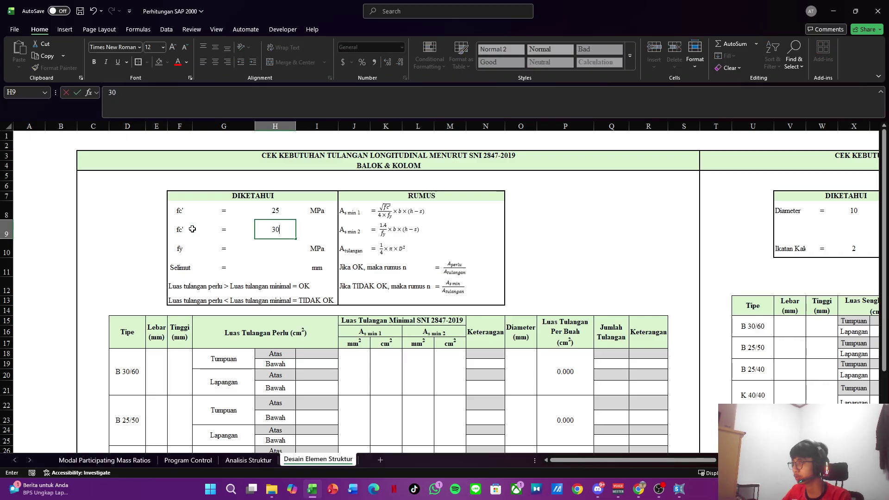
{"action": "key", "text": "Tab"}
{"action": "type", "text": "MPa"}
{"action": "key", "text": "Return"}
Step: Enter 420 as the fy value in cell H10
{"action": "key", "text": "Up"}
{"action": "key", "text": "Down"}
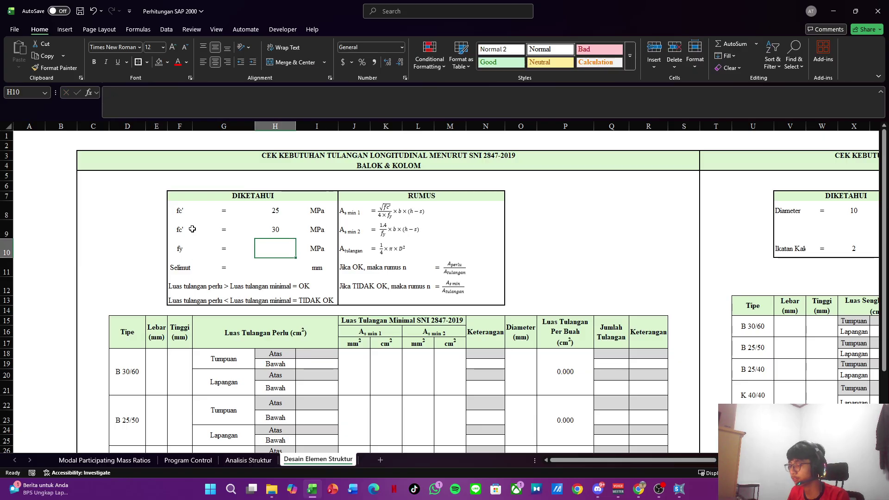
{"action": "type", "text": "420"}
{"action": "key", "text": "Return"}
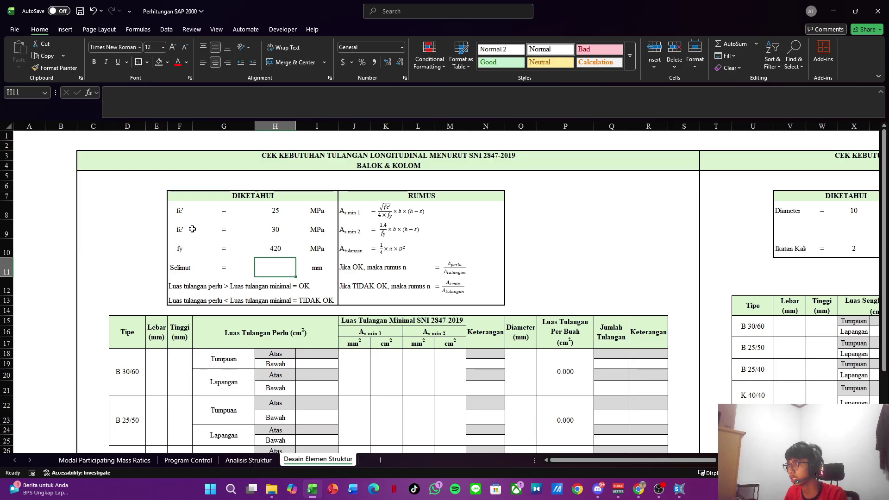
Step: Insert blank cells at F12:I12 above the "Luas tulangan perlu > Luas tulangan minimal = OK" line
{"action": "scroll", "coordinate": [259, 223], "scroll_direction": "down", "scroll_amount": 2}
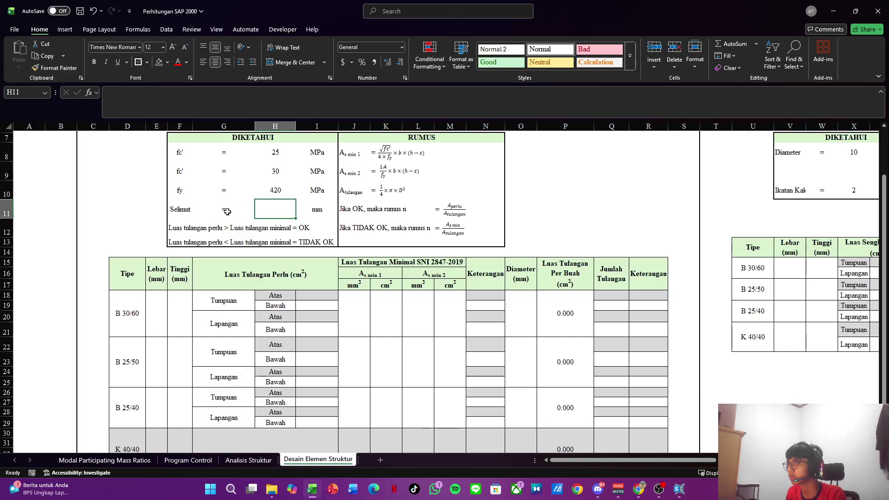
{"action": "left_click", "coordinate": [206, 227]}
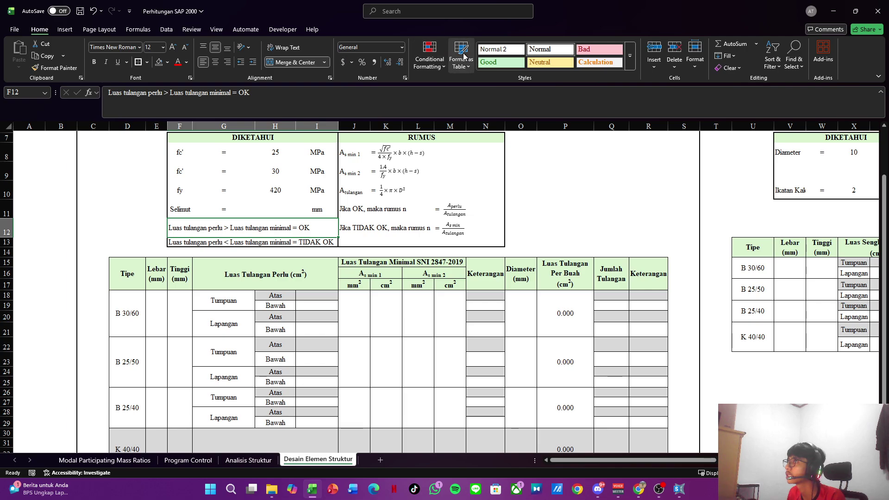
{"action": "left_click", "coordinate": [662, 48]}
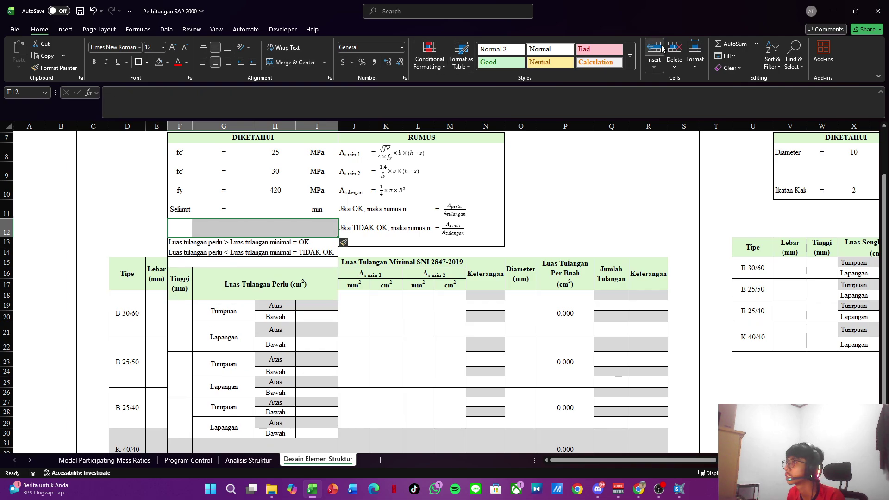
Step: Try inserting more blank cells at F12:I12, and undo all the cell insertions made there
{"action": "left_click", "coordinate": [662, 49]}
{"action": "left_click", "coordinate": [663, 48]}
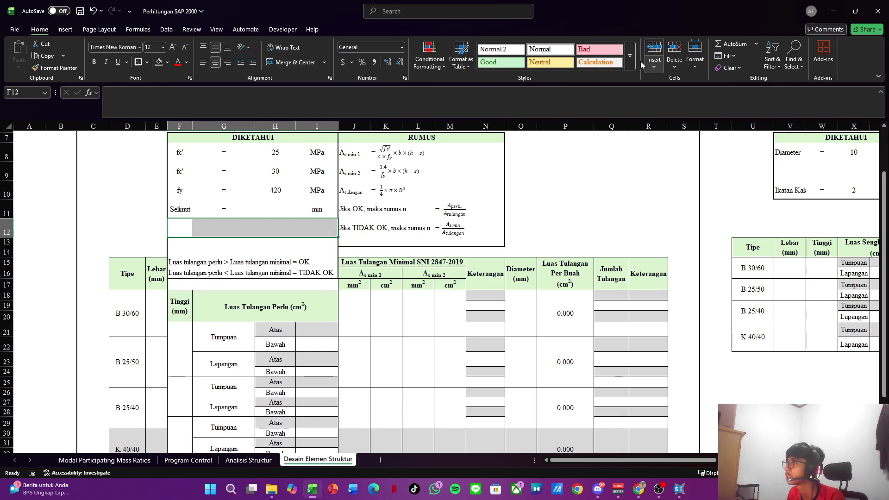
{"action": "left_click", "coordinate": [226, 232]}
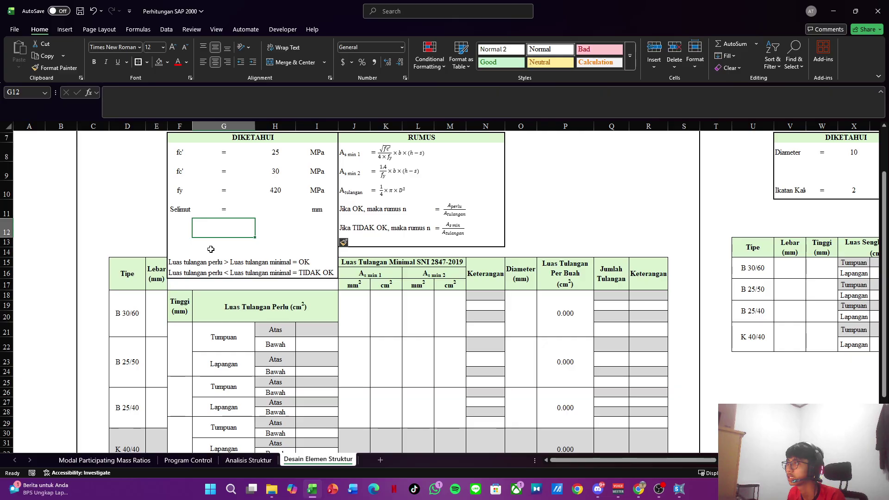
{"action": "key", "text": "ctrl+z"}
{"action": "key", "text": "ctrl+z"}
{"action": "key", "text": "ctrl+z"}
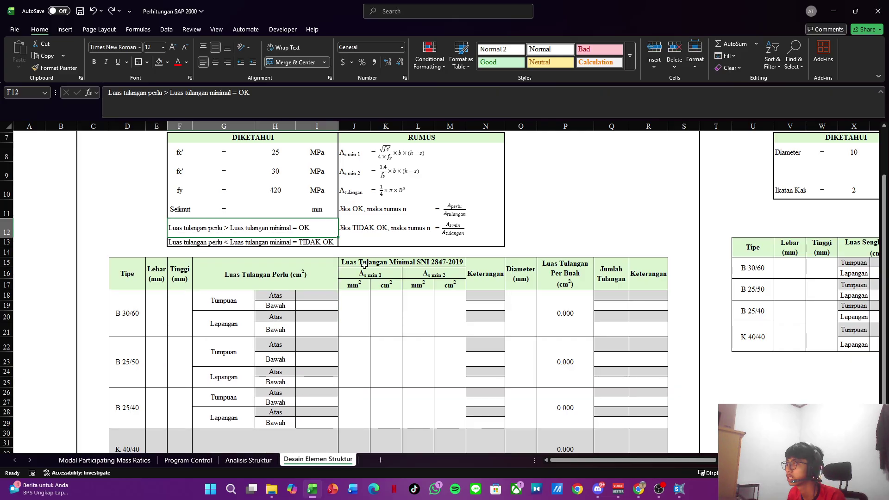
Step: Try inserting two blank sheet rows above row 12, and undo the row insertions
{"action": "scroll", "coordinate": [390, 257], "scroll_direction": "down", "scroll_amount": 2}
{"action": "scroll", "coordinate": [363, 253], "scroll_direction": "up", "scroll_amount": 1}
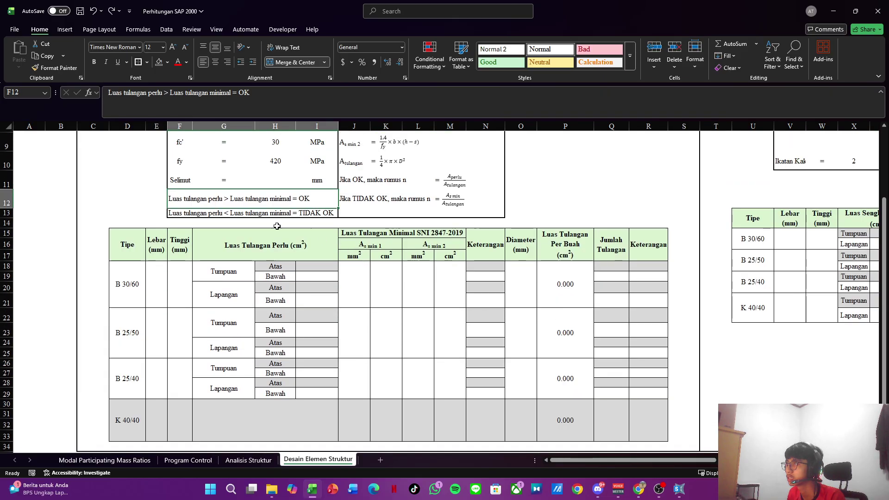
{"action": "left_click", "coordinate": [7, 200]}
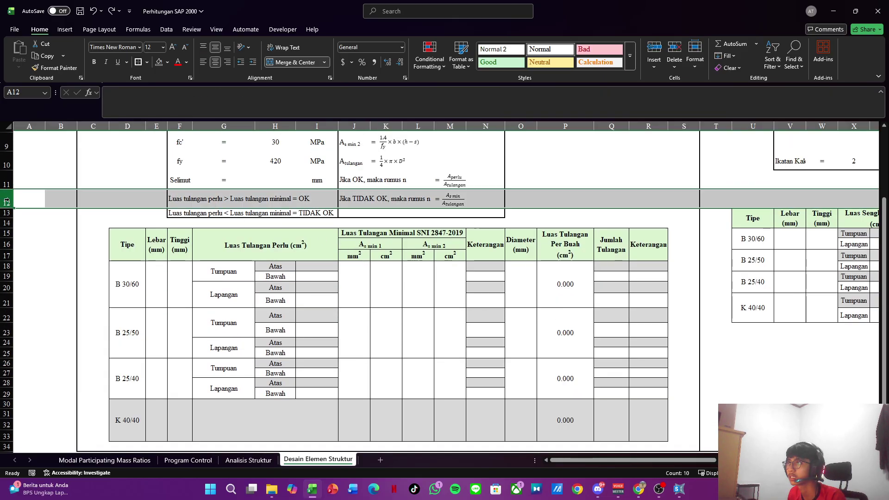
{"action": "left_click", "coordinate": [655, 47]}
{"action": "left_click", "coordinate": [655, 46]}
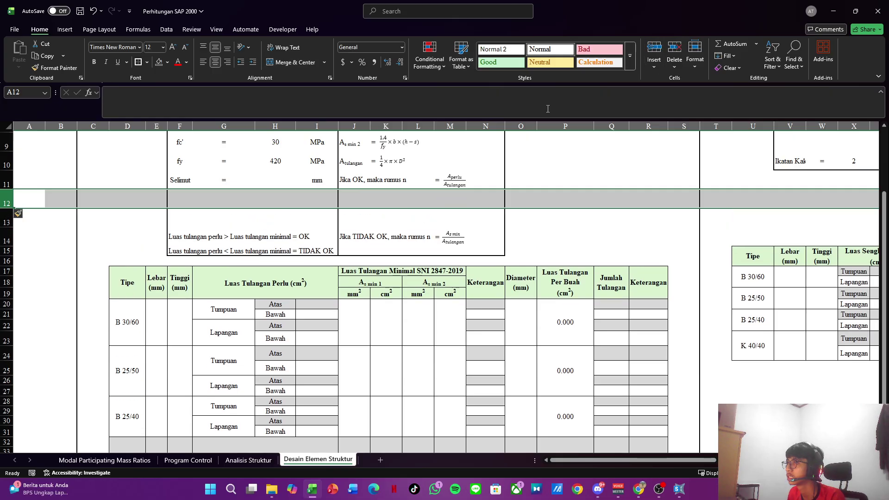
{"action": "left_click", "coordinate": [203, 181]}
{"action": "left_click", "coordinate": [188, 182]}
{"action": "left_click", "coordinate": [215, 182]}
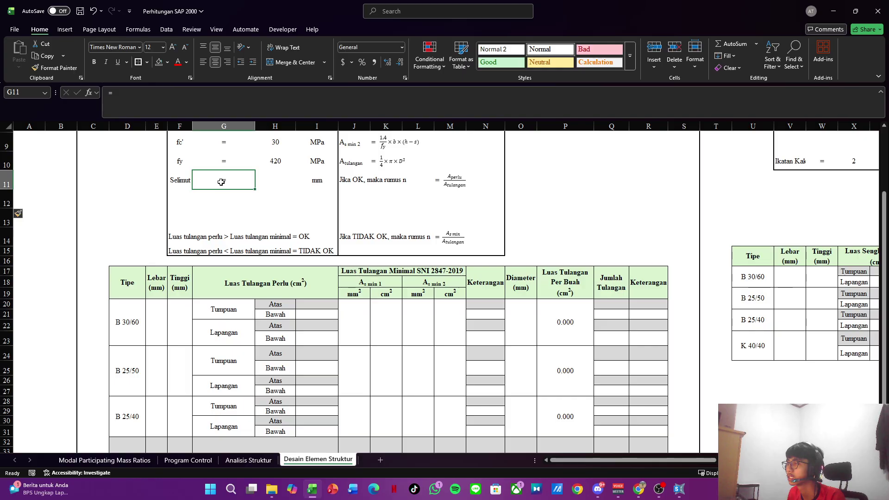
{"action": "key", "text": "ctrl+z"}
{"action": "key", "text": "ctrl+z"}
{"action": "key", "text": "ctrl+z"}
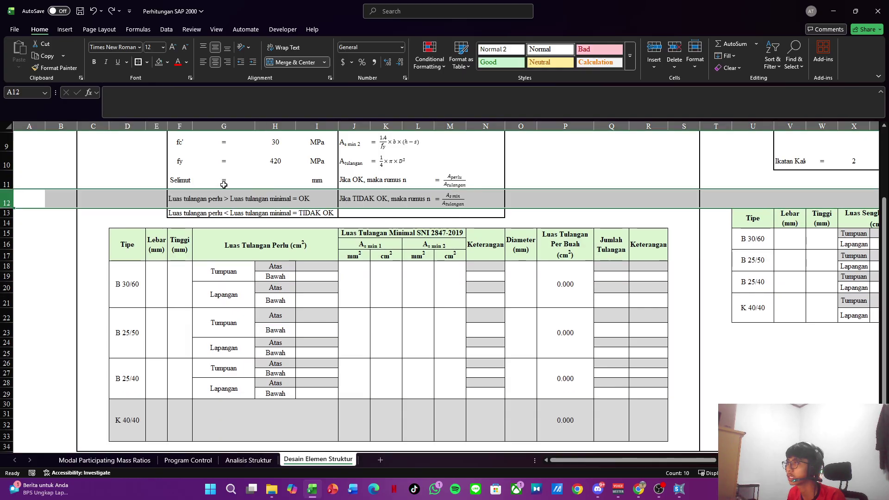
Step: Clear the Selimut entry from cells F11:I11 of the DIKETAHUI block
{"action": "left_click", "coordinate": [216, 242]}
{"action": "left_click_drag", "start_coordinate": [183, 180], "coordinate": [318, 180]}
{"action": "key", "text": "Delete"}
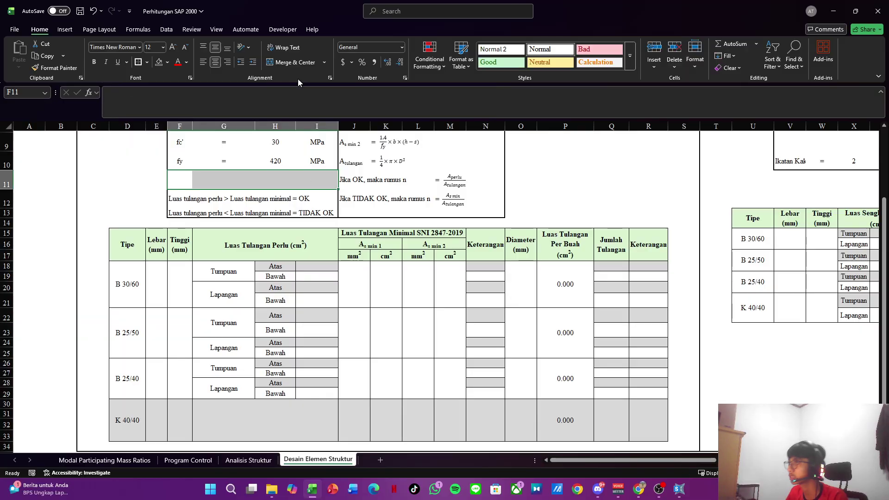
Step: Move the OK and TIDAK OK criteria lines up to rows 11 and 12, leaving F13:I13 empty
{"action": "left_click", "coordinate": [248, 181]}
{"action": "left_click_drag", "start_coordinate": [190, 204], "coordinate": [198, 176]}
{"action": "key", "text": "Down"}
{"action": "key", "text": "Left"}
{"action": "key", "text": "Right"}
{"action": "key", "text": "Down"}
{"action": "key", "text": "shift+Right"}
{"action": "key", "text": "shift+Left"}
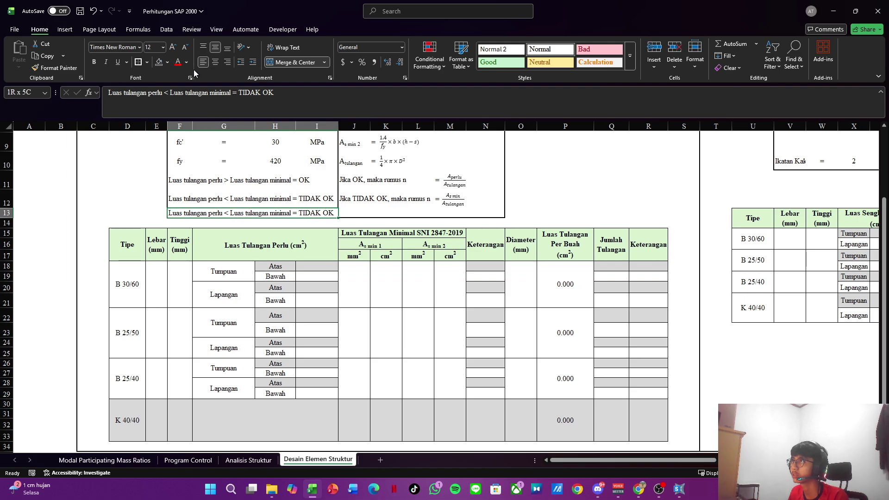
{"action": "key", "text": "Delete"}
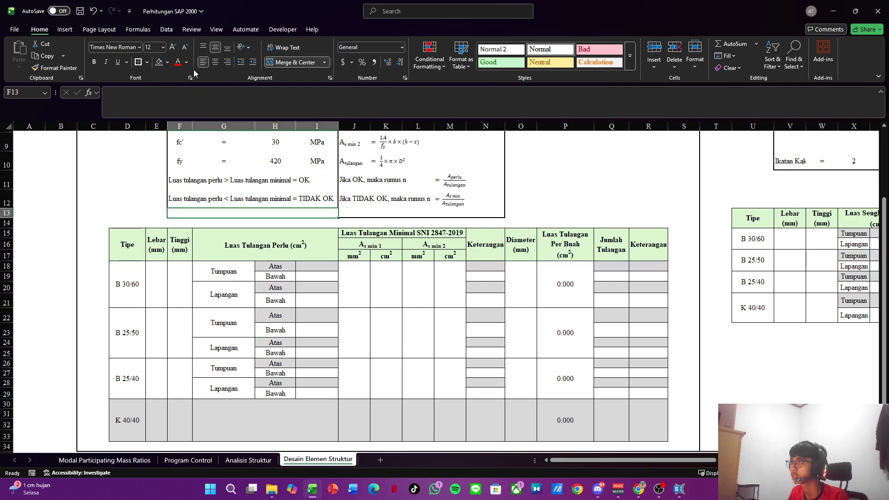
Step: Remove the borders from F13:I13 and apply thick outside borders around the DIKETAHUI block F7:I13
{"action": "left_click", "coordinate": [146, 62]}
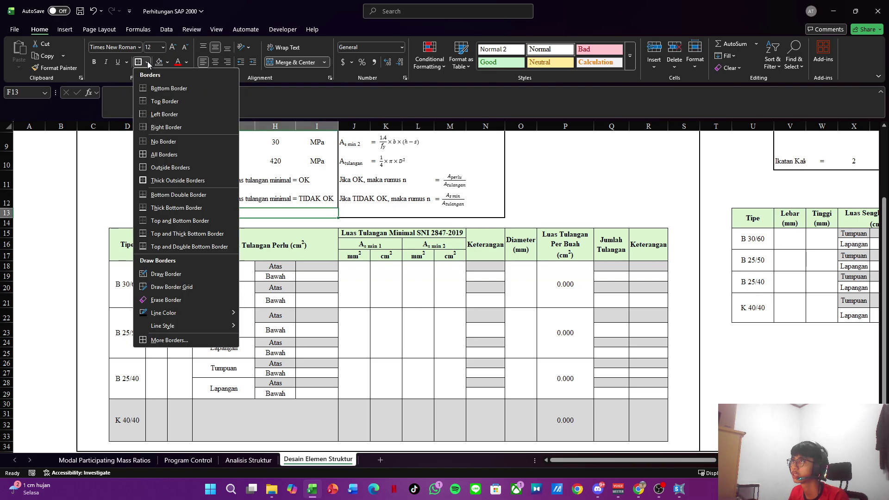
{"action": "left_click", "coordinate": [182, 144]}
{"action": "key", "text": "shift+Up"}
{"action": "key", "text": "shift+Up"}
{"action": "key", "text": "shift+Up"}
{"action": "key", "text": "shift+Up"}
{"action": "key", "text": "shift+Up"}
{"action": "key", "text": "shift+Up"}
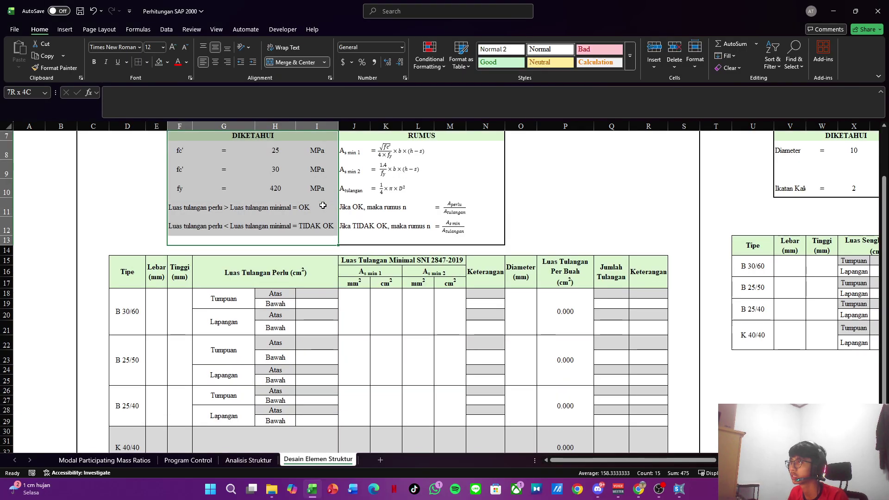
{"action": "left_click", "coordinate": [147, 62]}
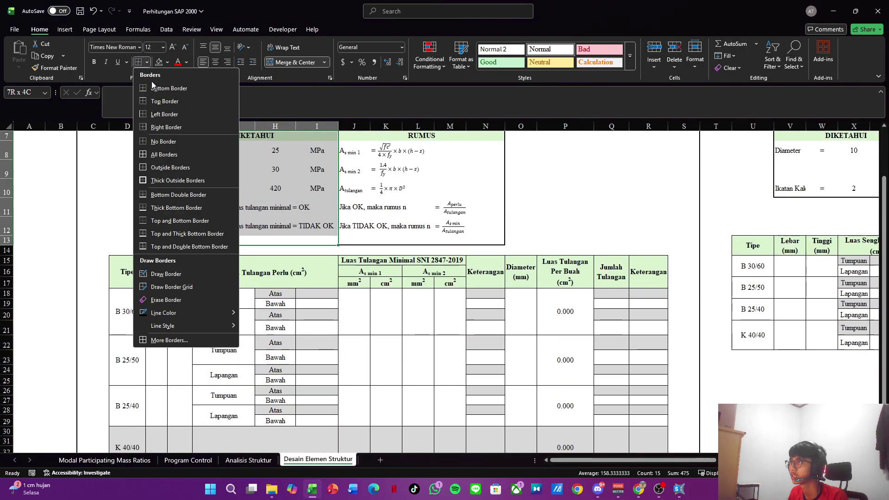
{"action": "left_click", "coordinate": [185, 181]}
{"action": "left_click", "coordinate": [551, 230]}
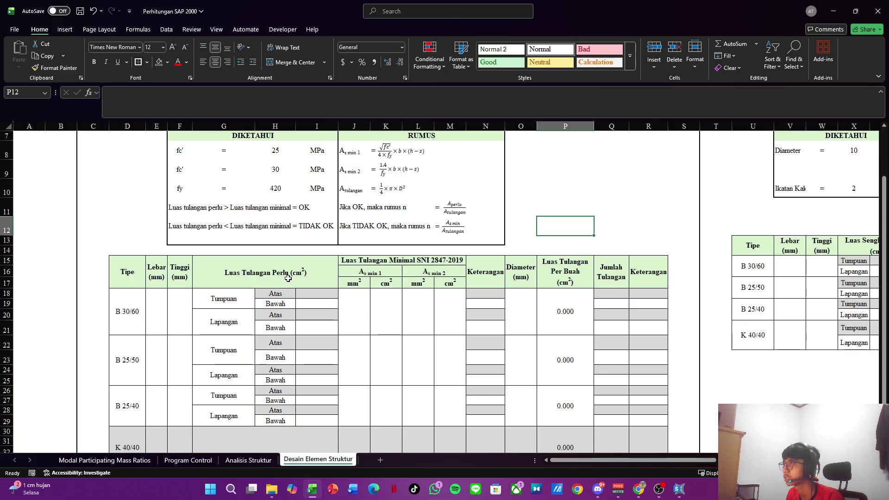
Step: Insert a new column F before the Tinggi column and copy the "Tinggi (mm)" header into F15
{"action": "scroll", "coordinate": [290, 283], "scroll_direction": "down", "scroll_amount": 1}
{"action": "left_click", "coordinate": [187, 237]}
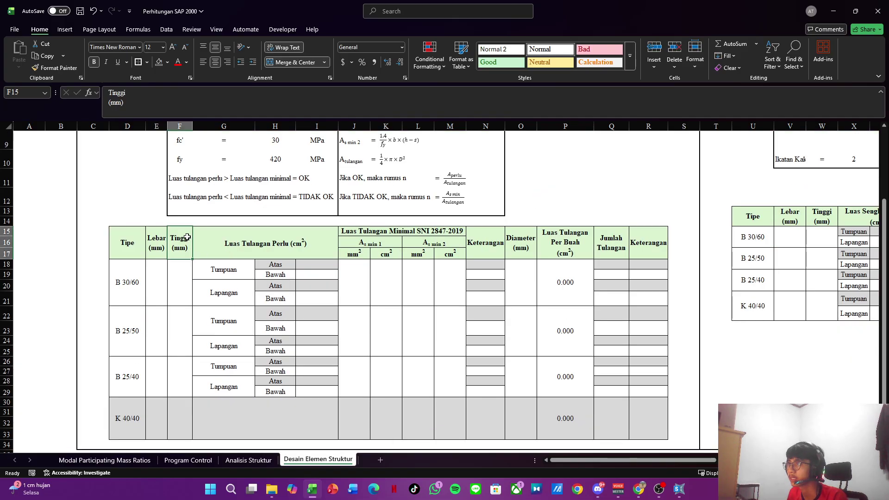
{"action": "left_click", "coordinate": [179, 126]}
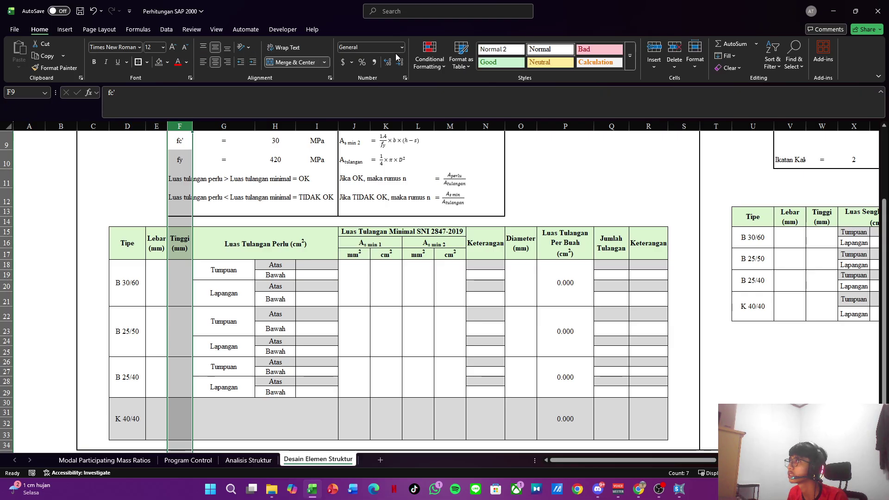
{"action": "left_click", "coordinate": [653, 48]}
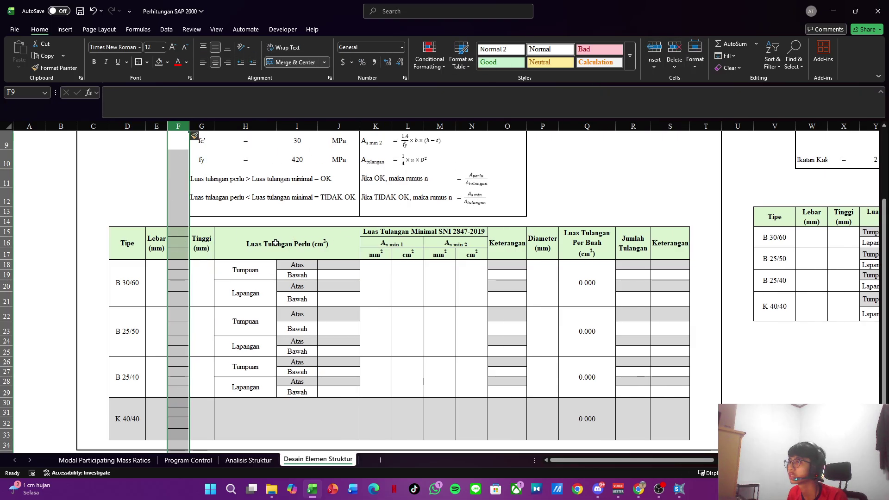
{"action": "left_click", "coordinate": [203, 239]}
{"action": "key", "text": "ctrl+c"}
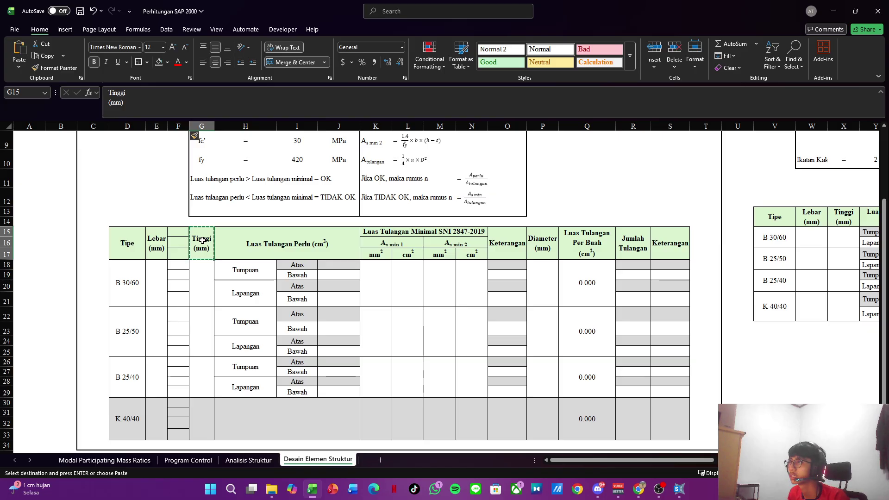
{"action": "key", "text": "Escape"}
{"action": "key", "text": "ctrl+c"}
{"action": "key", "text": "Left"}
{"action": "key", "text": "Return"}
Step: Replace the header in G15 with "Selimut (mm)" on two lines
{"action": "key", "text": "Right"}
{"action": "type", "text": "Selimut"}
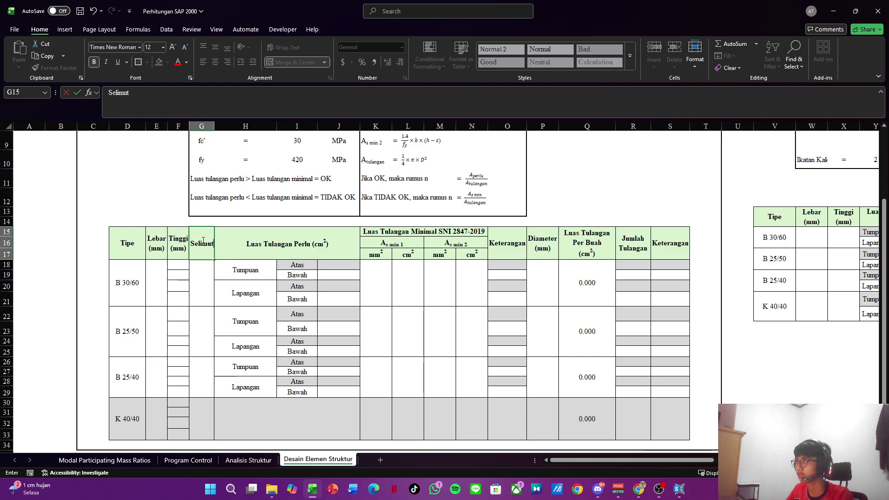
{"action": "key", "text": "alt+Return"}
{"action": "type", "text": "(m"}
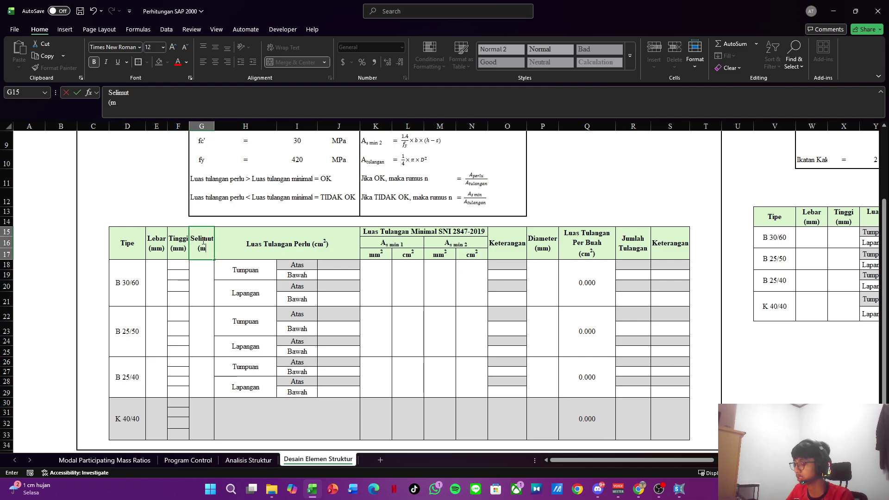
{"action": "key", "text": "Return"}
Step: Merge and center the Tinggi cells F18:F21 for B 30/60 and F22:F25 for B 25/50
{"action": "key", "text": "Left"}
{"action": "key", "text": "ctrl+shift+Down"}
{"action": "key", "text": "shift+Up"}
{"action": "key", "text": "Up"}
{"action": "key", "text": "Down"}
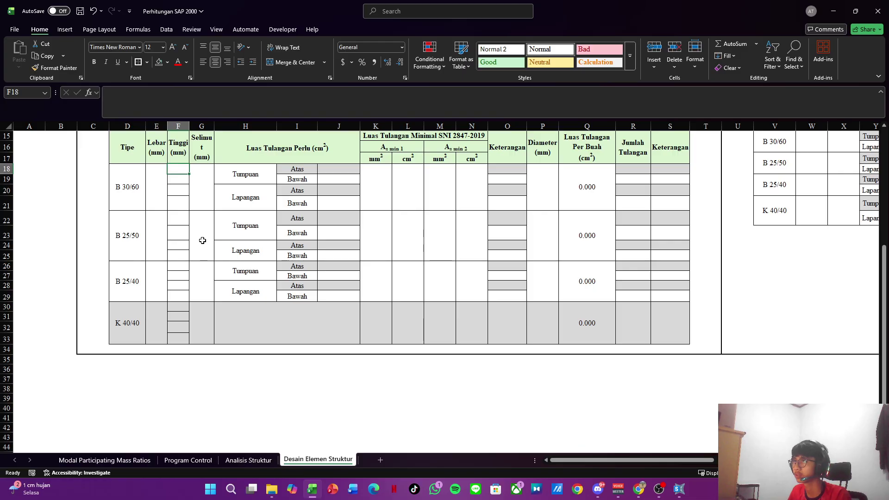
{"action": "key", "text": "shift+Down"}
{"action": "key", "text": "shift+Down"}
{"action": "key", "text": "shift+Down"}
{"action": "left_click", "coordinate": [298, 62]}
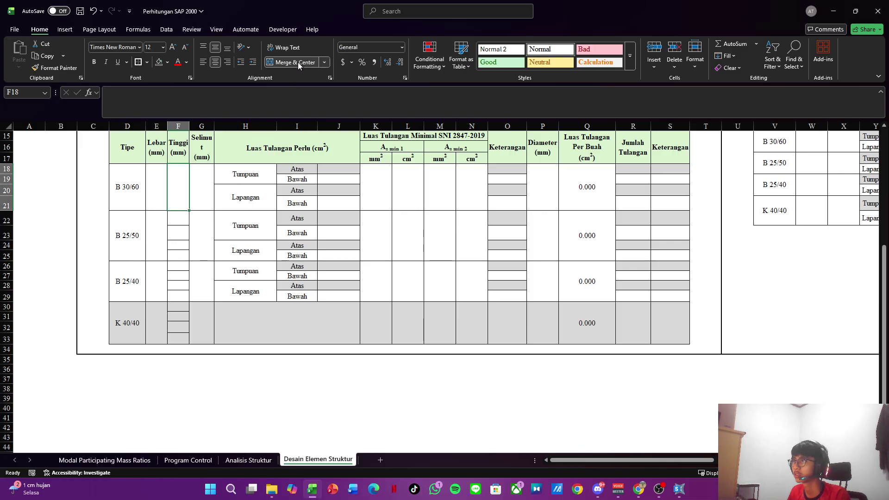
{"action": "key", "text": "Down"}
{"action": "key", "text": "shift+Down"}
{"action": "key", "text": "shift+Down"}
{"action": "key", "text": "shift+Down"}
{"action": "left_click", "coordinate": [296, 63]}
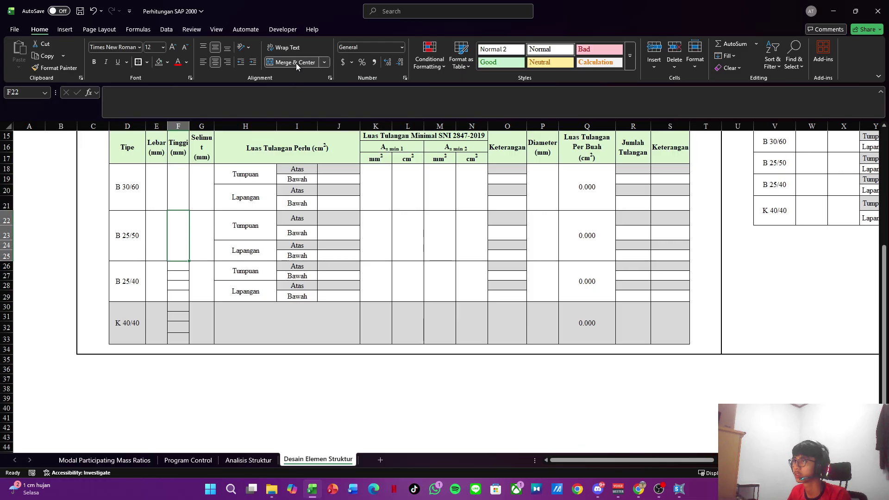
Step: Merge and center the Tinggi cells F26:F29 for B 25/40 and F30:F33 for K 40/40
{"action": "key", "text": "Down"}
{"action": "key", "text": "shift+Down"}
{"action": "key", "text": "shift+Down"}
{"action": "key", "text": "shift+Down"}
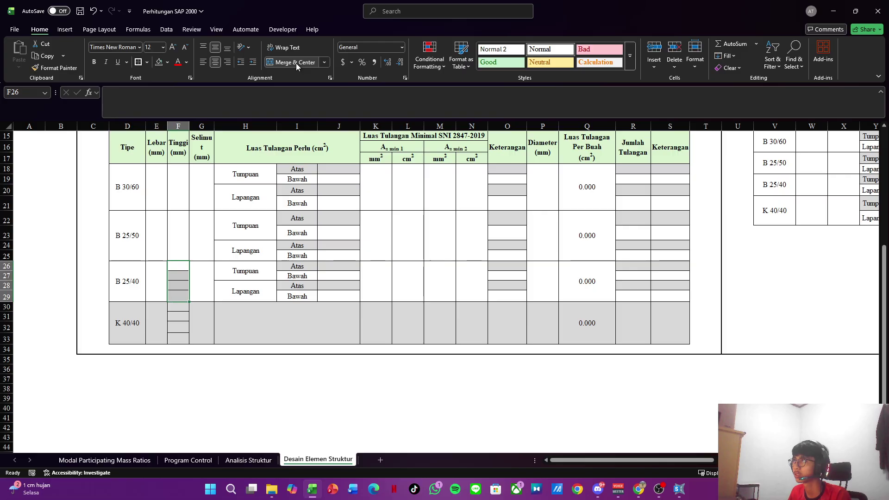
{"action": "left_click", "coordinate": [295, 63]}
{"action": "key", "text": "Down"}
{"action": "key", "text": "shift+Down"}
{"action": "key", "text": "shift+Down"}
{"action": "key", "text": "shift+Down"}
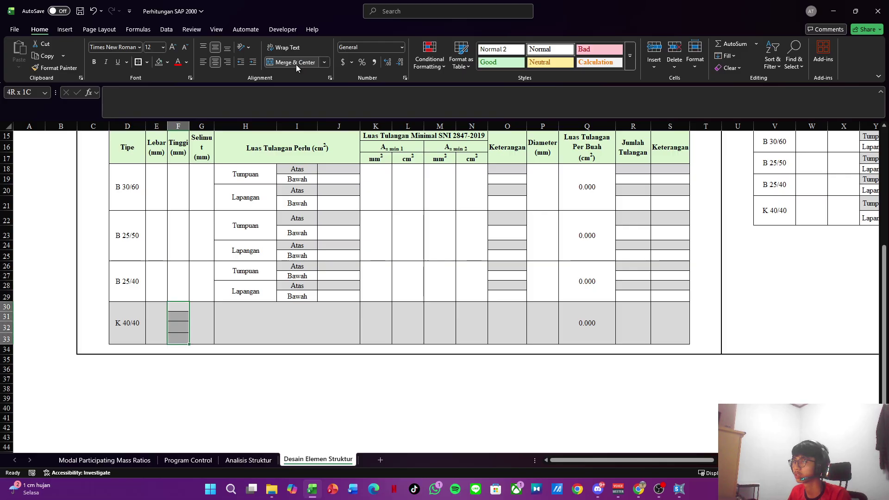
{"action": "left_click", "coordinate": [296, 65]}
Step: Widen column G slightly so the word Selimut in its header fits on one line
{"action": "scroll", "coordinate": [242, 244], "scroll_direction": "up", "scroll_amount": 1}
{"action": "left_click", "coordinate": [260, 344]}
{"action": "scroll", "coordinate": [168, 224], "scroll_direction": "up", "scroll_amount": 1}
{"action": "left_click", "coordinate": [205, 238]}
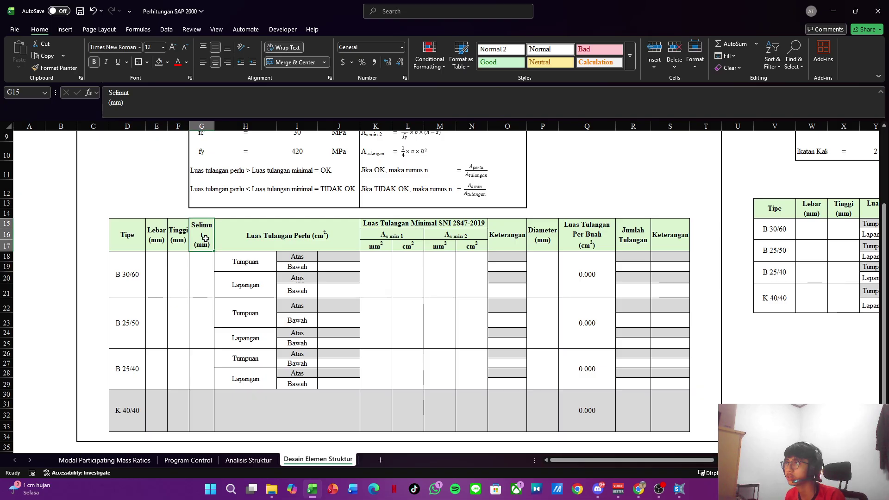
{"action": "double_click", "coordinate": [214, 125]}
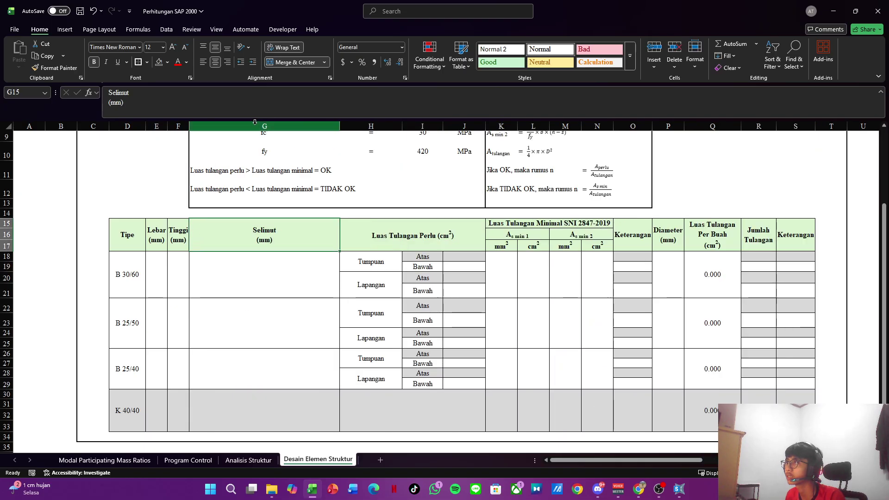
{"action": "key", "text": "ctrl+z"}
{"action": "left_click_drag", "start_coordinate": [221, 126], "coordinate": [224, 125]}
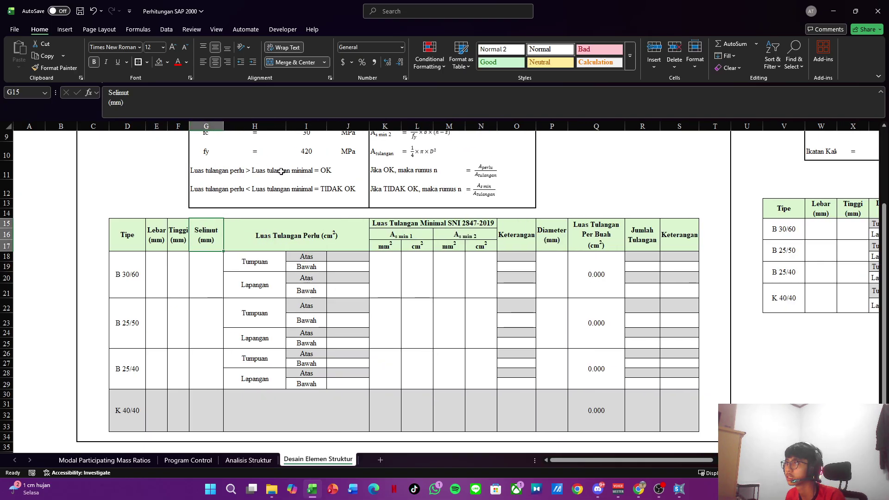
Step: Fill in the B 30/60 beam's Lebar as 300, Tinggi as 600 and Selimut as 60 mm
{"action": "scroll", "coordinate": [379, 203], "scroll_direction": "up", "scroll_amount": 1}
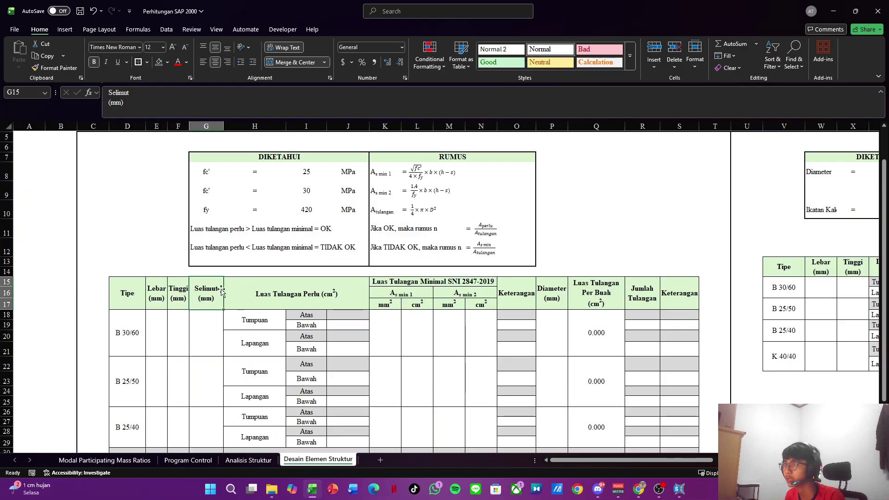
{"action": "left_click", "coordinate": [143, 329]}
{"action": "left_click", "coordinate": [154, 327]}
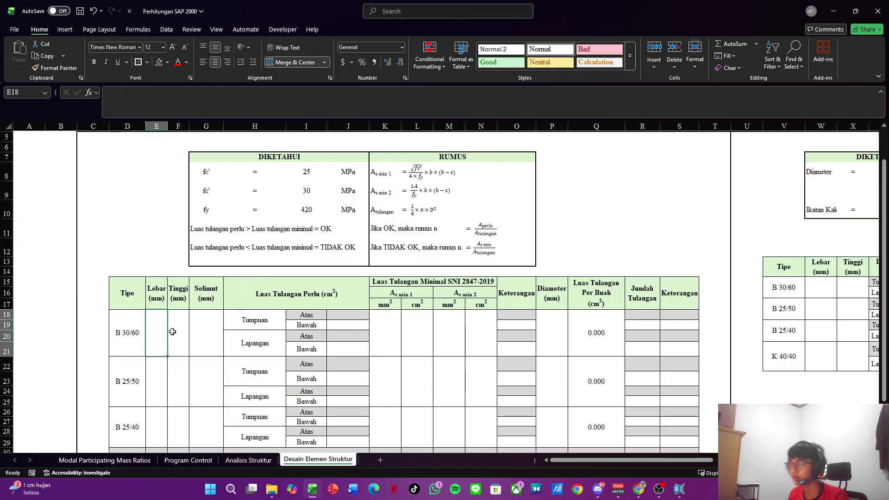
{"action": "type", "text": "30"}
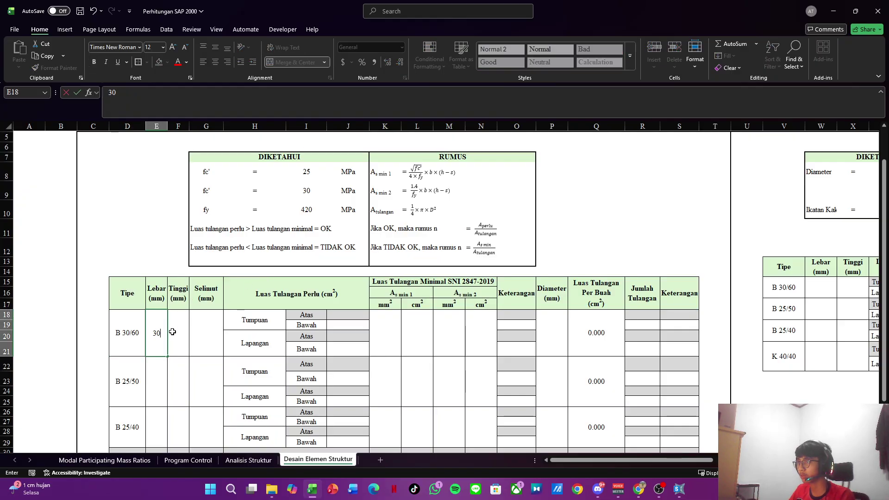
{"action": "type", "text": "0"}
{"action": "left_click", "coordinate": [172, 331]}
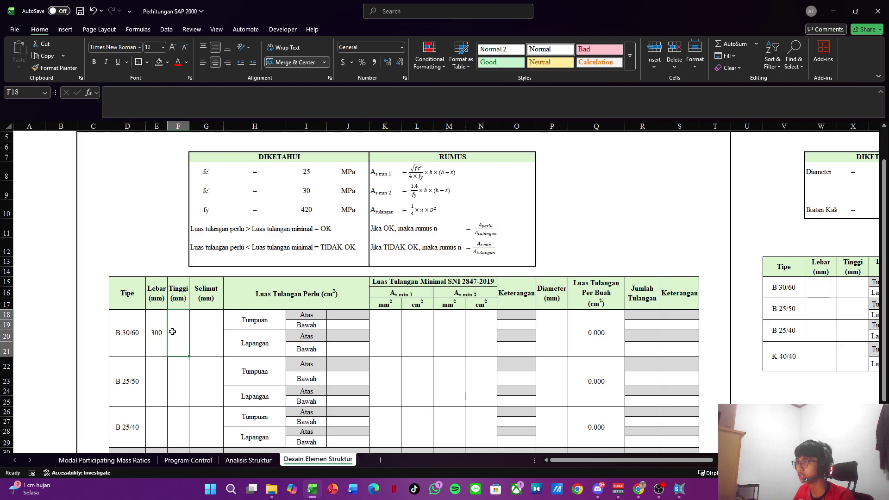
{"action": "type", "text": "600"}
{"action": "key", "text": "Tab"}
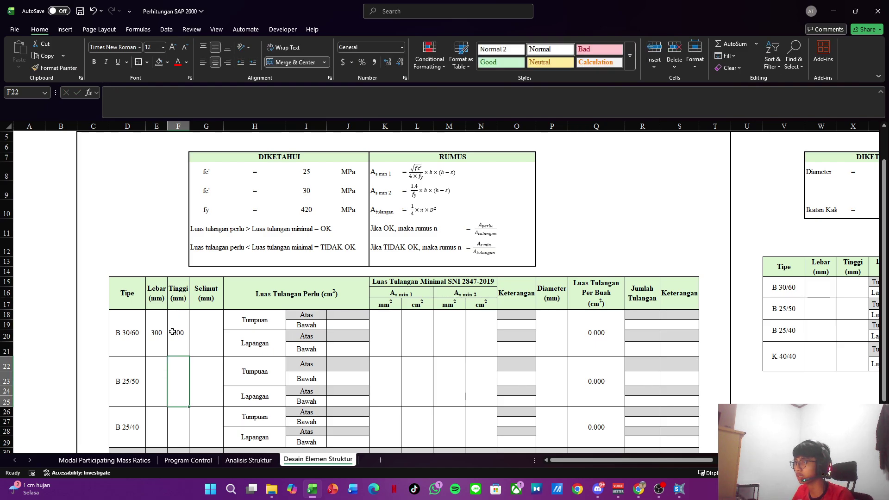
{"action": "type", "text": "0."}
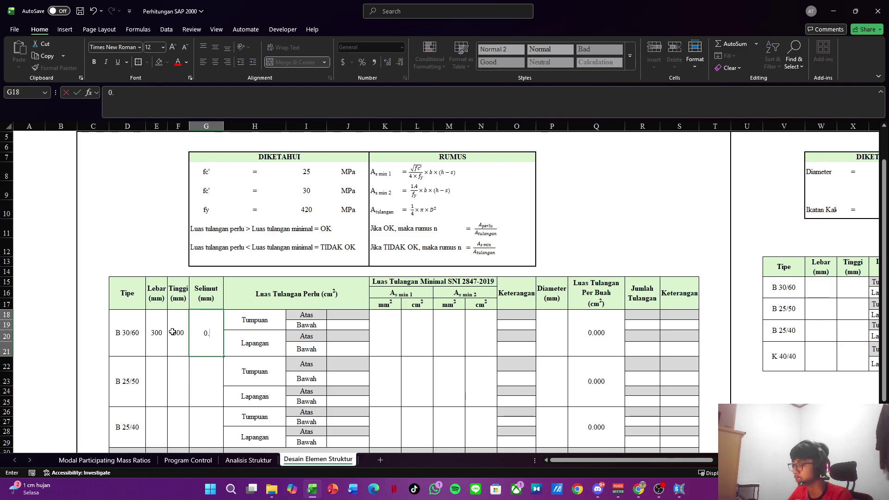
{"action": "key", "text": "BackSpace"}
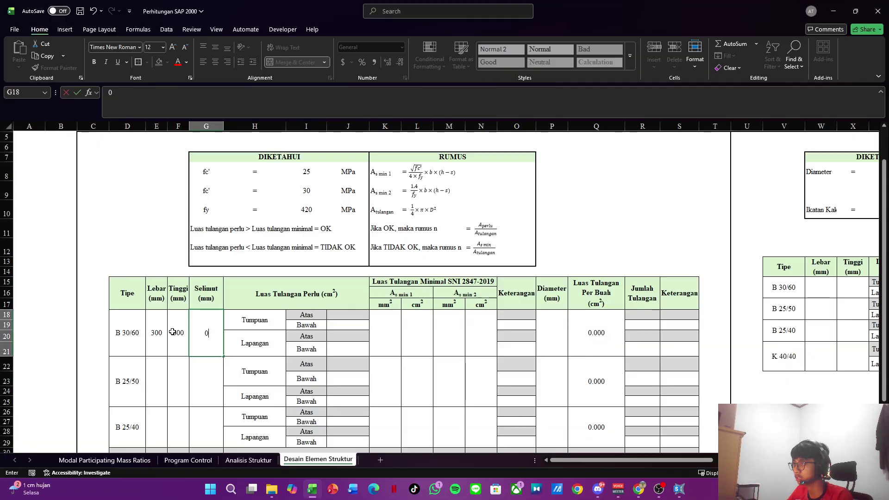
{"action": "type", "text": "60"}
{"action": "key", "text": "Return"}
Step: Look up the selected beam in SAP2000 and enter 9.477 in Excel as B 30/60's Tumpuan Atas required area, cell J18
{"action": "left_click", "coordinate": [173, 332]}
{"action": "key", "text": "Left"}
{"action": "key", "text": "Down"}
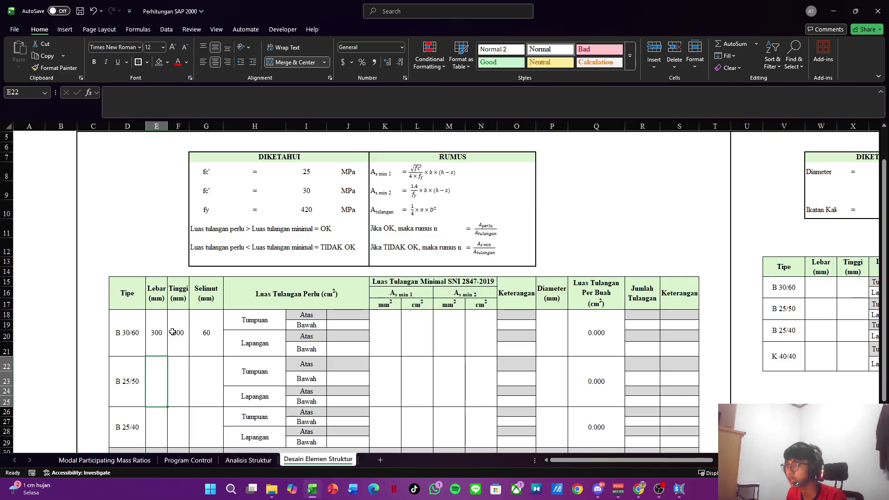
{"action": "key", "text": "Up"}
{"action": "key", "text": "Right"}
{"action": "key", "text": "Right"}
{"action": "key", "text": "Up"}
{"action": "key", "text": "Right"}
{"action": "key", "text": "Right"}
{"action": "key", "text": "Down"}
{"action": "key", "text": "Left"}
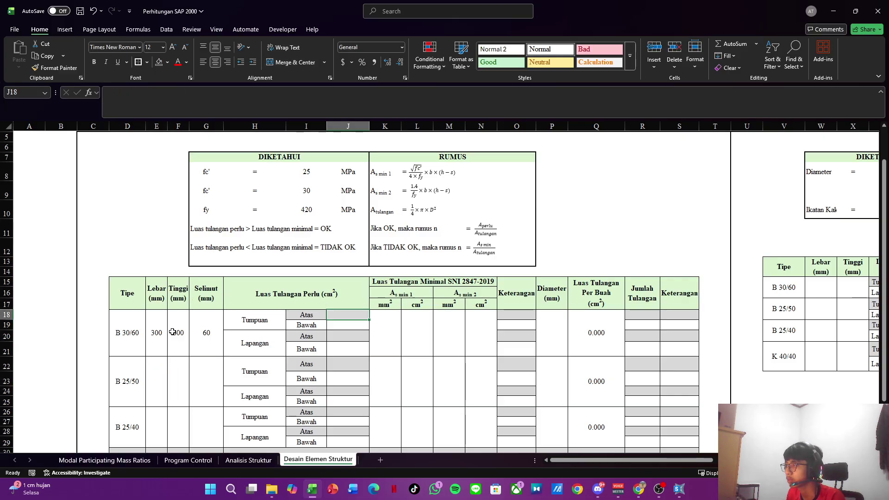
{"action": "key", "text": "alt+Tab"}
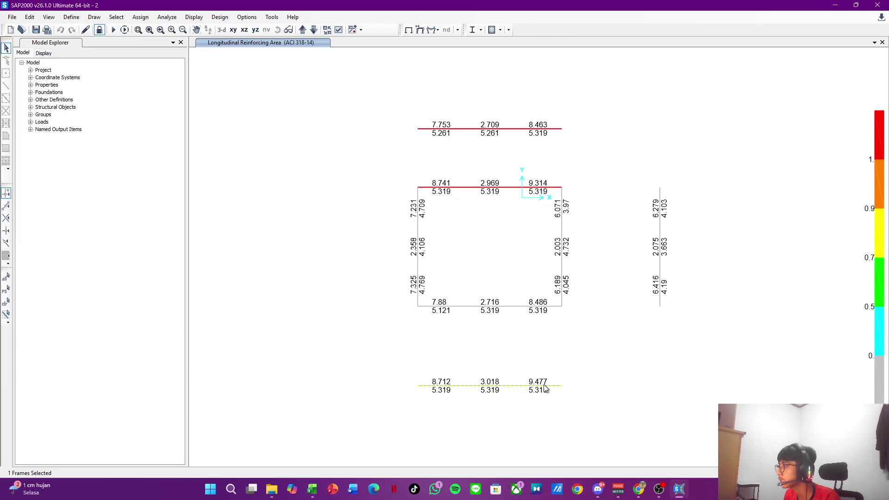
{"action": "key", "text": "alt+Tab"}
{"action": "type", "text": "9."}
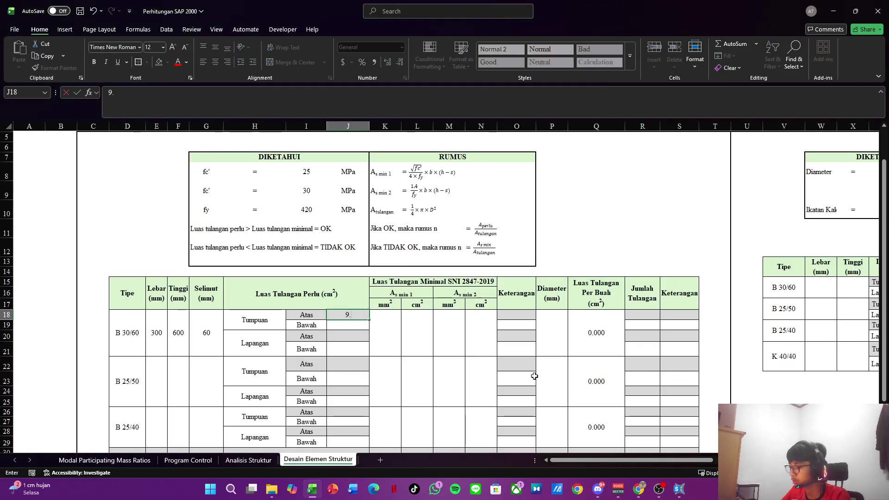
{"action": "type", "text": "277"}
{"action": "key", "text": "Return"}
Step: Check the same beam in SAP2000 and enter 5.319 in Excel for B 30/60's Tumpuan Bawah, cell J19
{"action": "key", "text": "alt+Tab"}
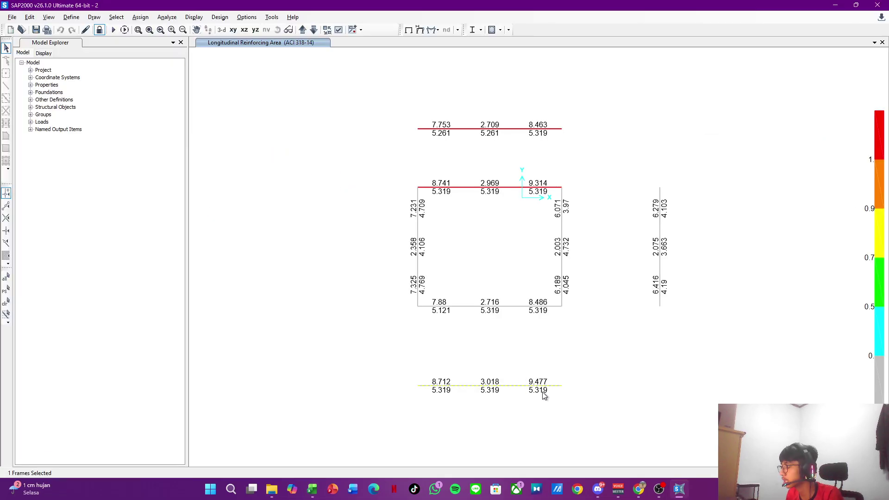
{"action": "key", "text": "alt+Tab"}
{"action": "type", "text": "5."}
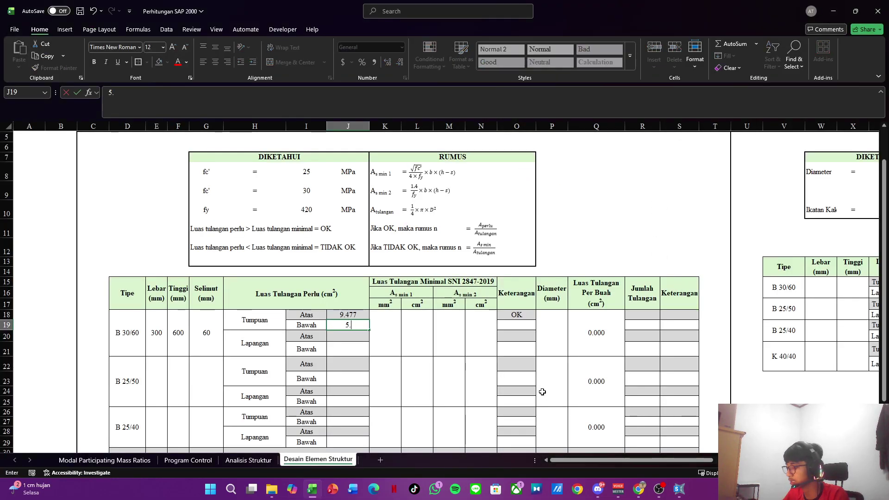
{"action": "type", "text": "31"}
{"action": "key", "text": "Return"}
Step: Read the midspan areas in SAP2000 and enter them in Excel for B 30/60's Lapangan: Atas 3.018, Bawah 5.319
{"action": "key", "text": "alt+Tab"}
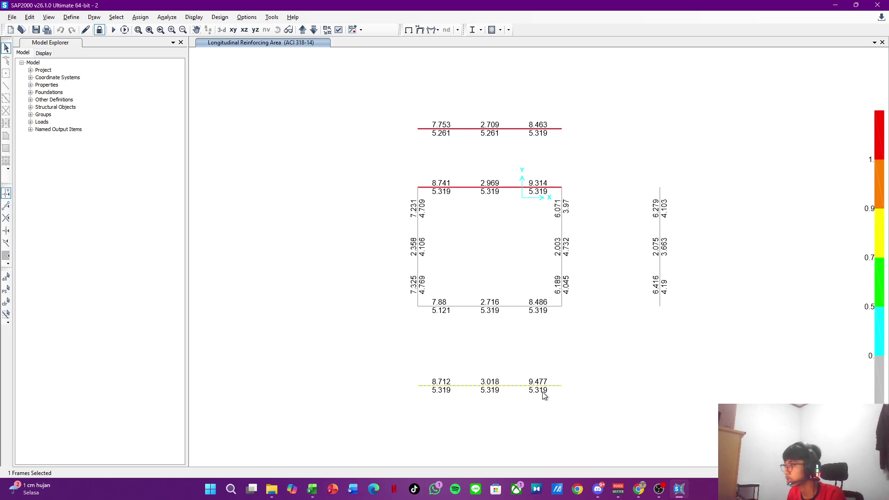
{"action": "key", "text": "alt+Tab"}
{"action": "type", "text": "3.018"}
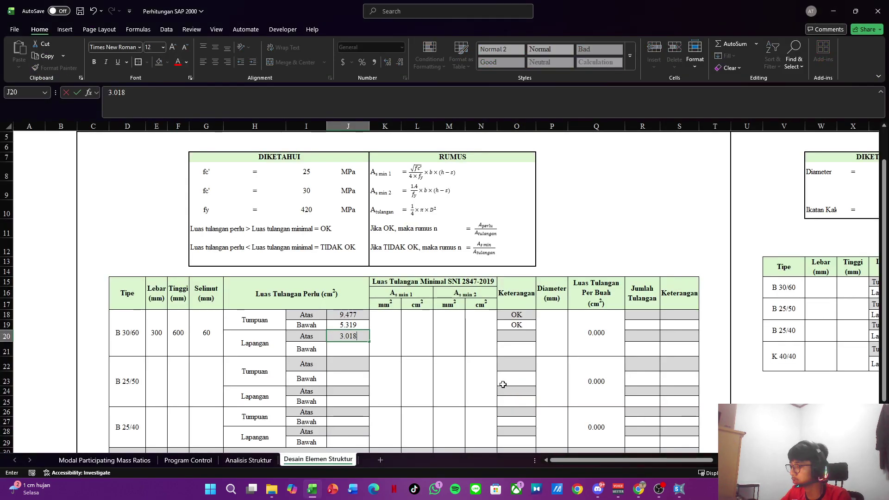
{"action": "key", "text": "Return"}
{"action": "type", "text": "5.319"}
{"action": "key", "text": "ctrl+Return"}
{"action": "key", "text": "Right"}
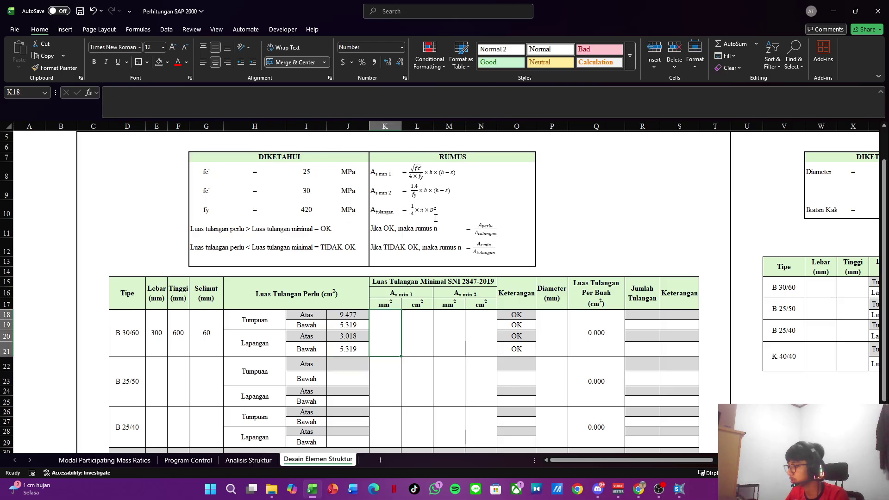
{"action": "type", "text": "=((S"}
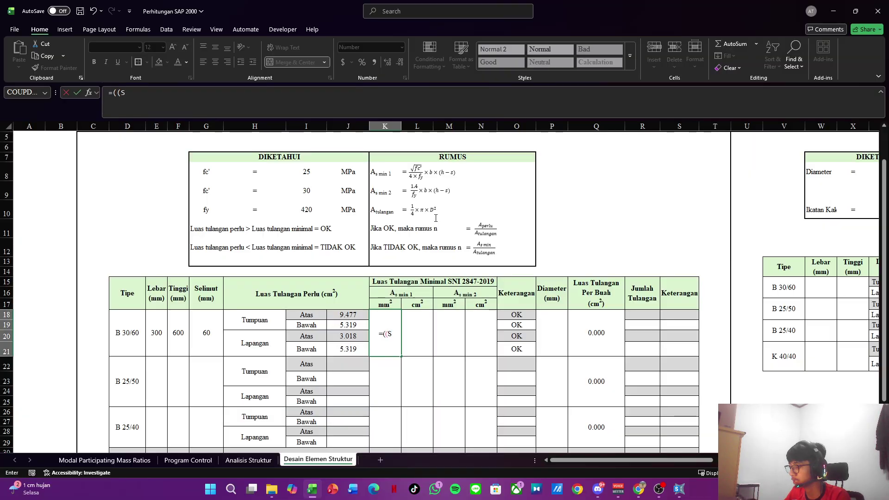
{"action": "key", "text": "BackSpace"}
{"action": "type", "text": "sqrt("}
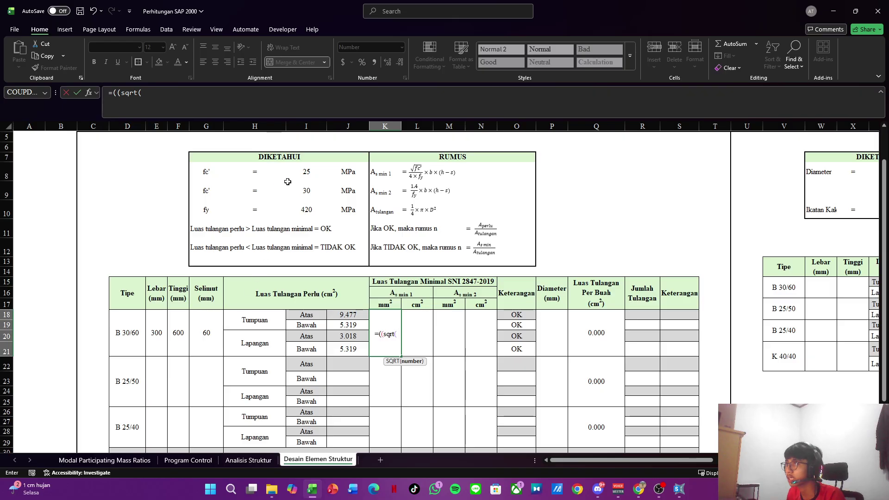
{"action": "left_click", "coordinate": [312, 172]}
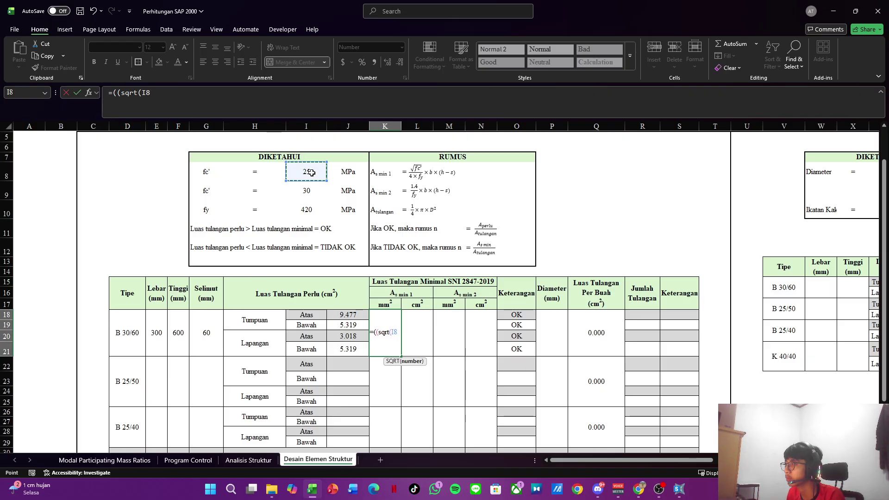
{"action": "type", "text": ")"}
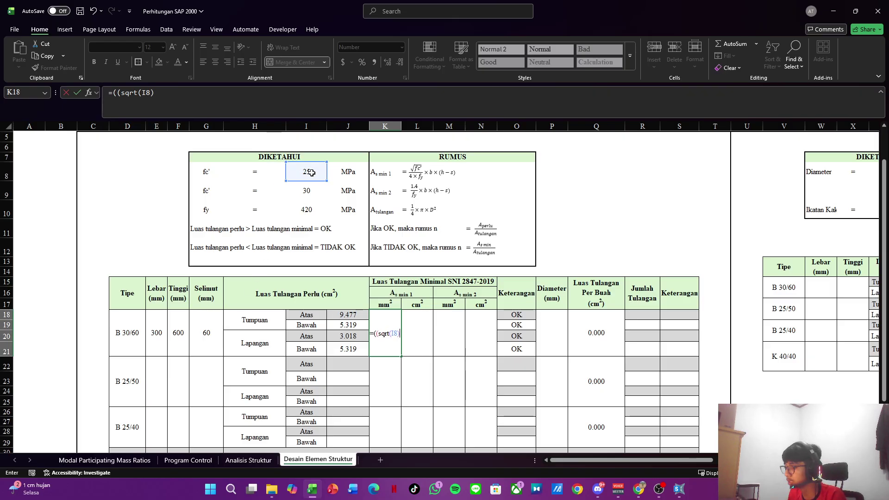
{"action": "type", "text": ")/"}
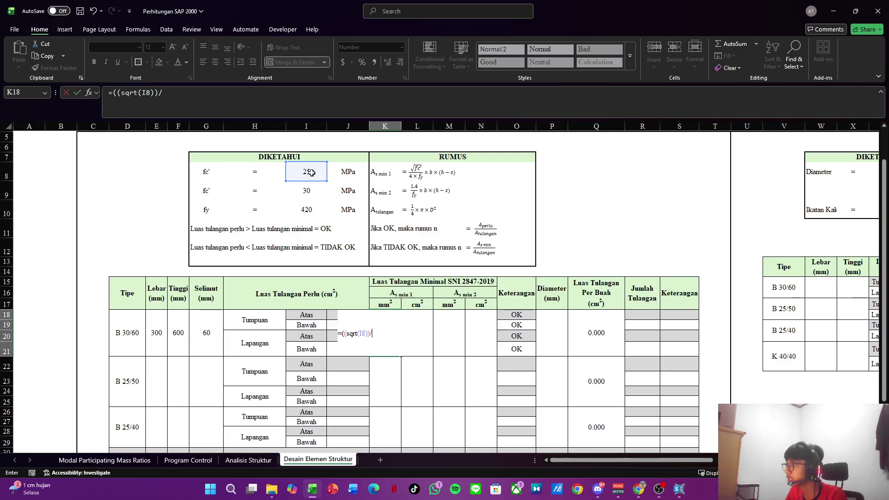
{"action": "key", "text": "BackSpace"}
{"action": "key", "text": "BackSpace"}
{"action": "key", "text": "BackSpace"}
{"action": "key", "text": "BackSpace"}
{"action": "key", "text": "BackSpace"}
{"action": "key", "text": "BackSpace"}
{"action": "key", "text": "BackSpace"}
{"action": "key", "text": "BackSpace"}
{"action": "key", "text": "BackSpace"}
{"action": "key", "text": "BackSpace"}
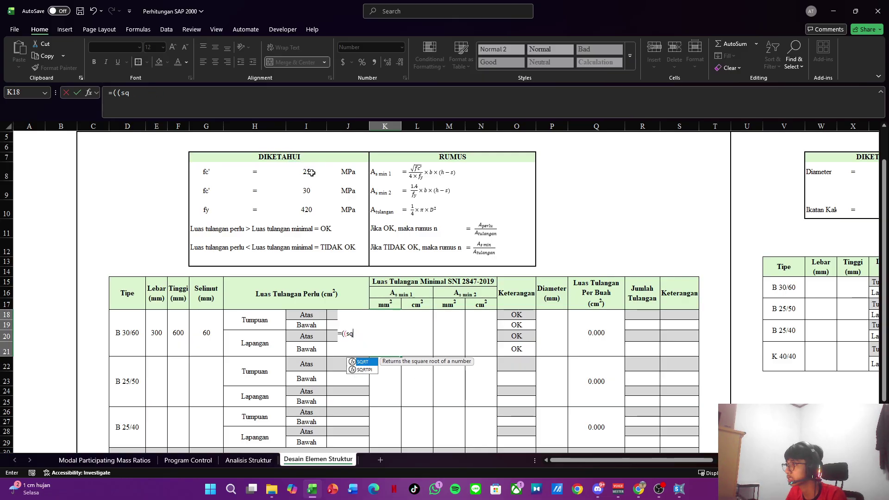
Step: Start B 30/60's As min 1 formula in K18 as =(sqrt(I8)/(4*I9))*E18
{"action": "type", "text": "sqrt&"}
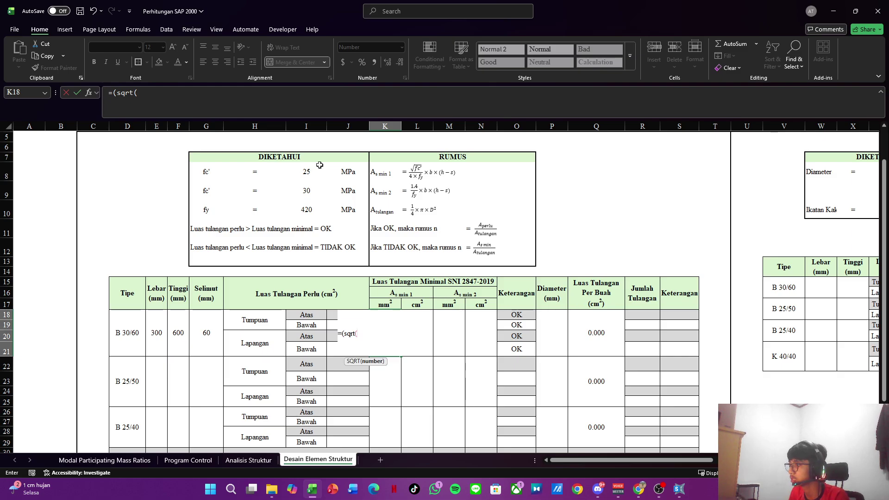
{"action": "left_click", "coordinate": [295, 175]}
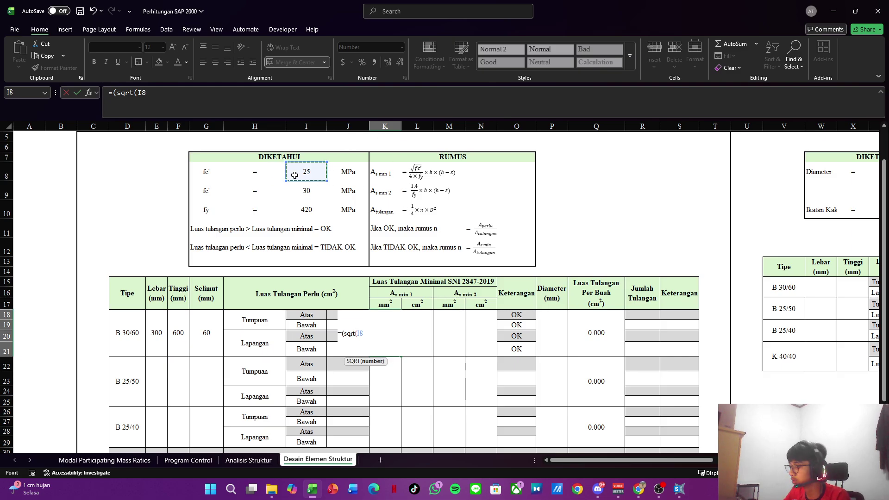
{"action": "type", "text": ")"}
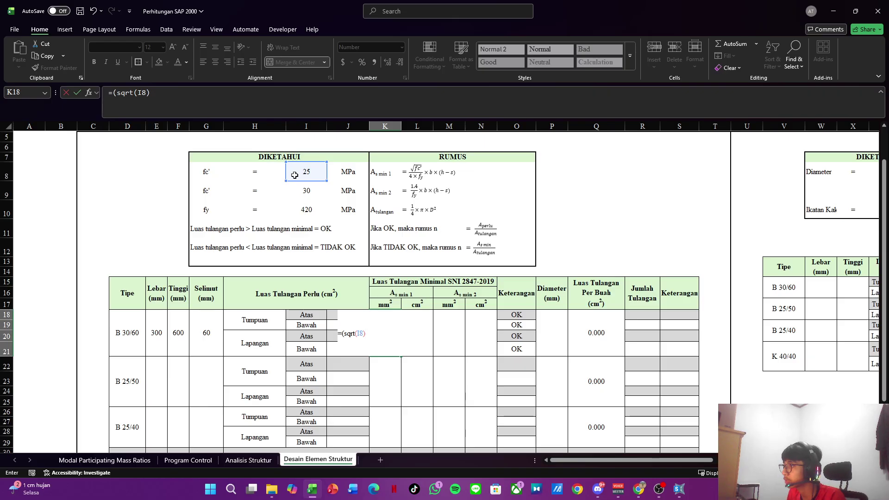
{"action": "type", "text": "/(4"}
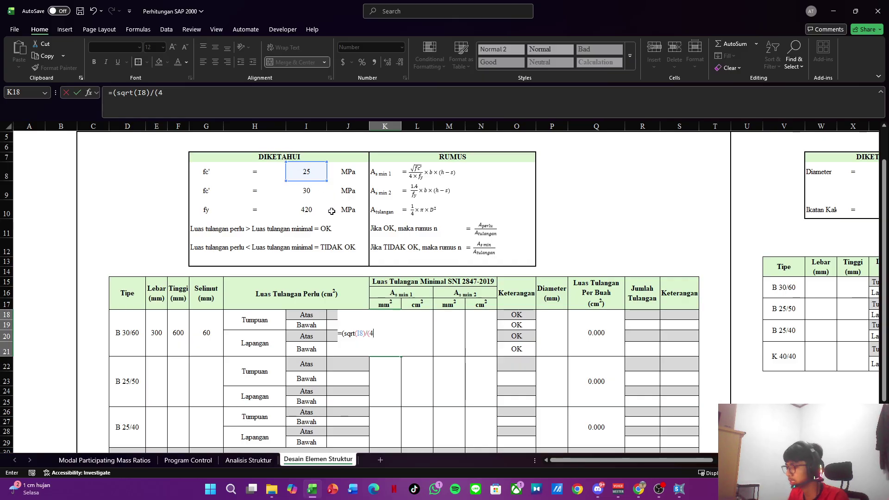
{"action": "type", "text": "*"}
{"action": "left_click", "coordinate": [307, 193]}
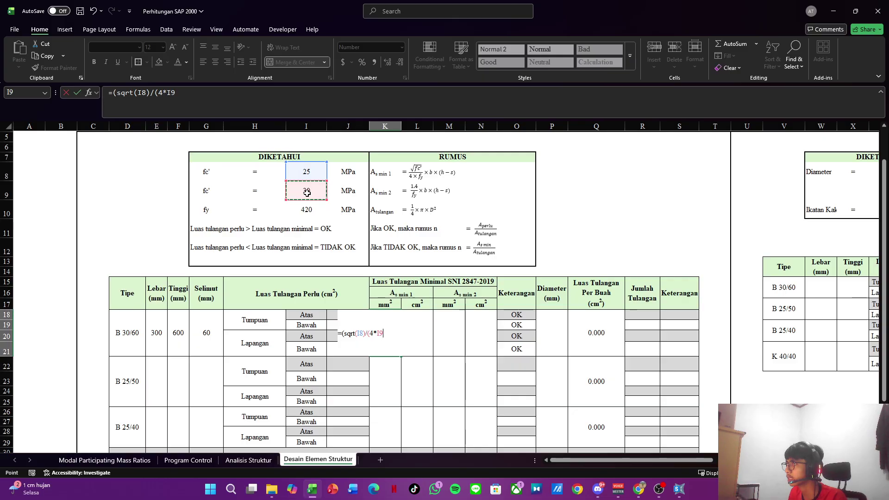
{"action": "type", "text": ")"}
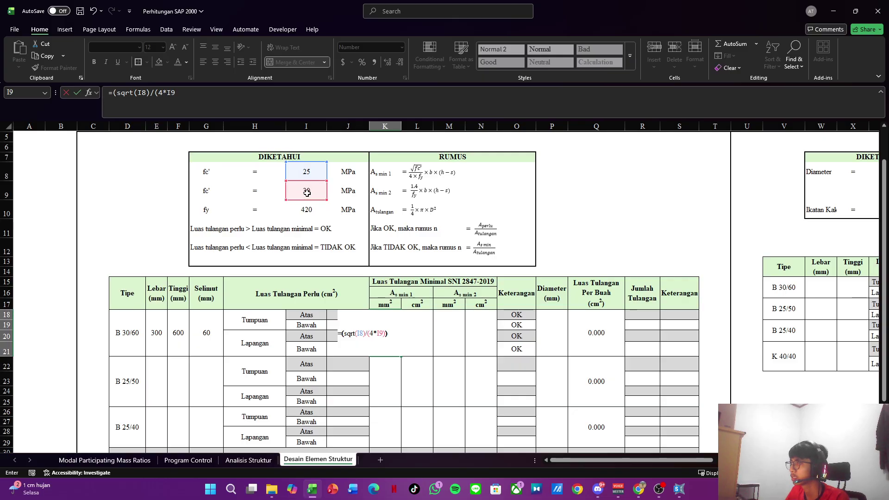
{"action": "type", "text": "*"}
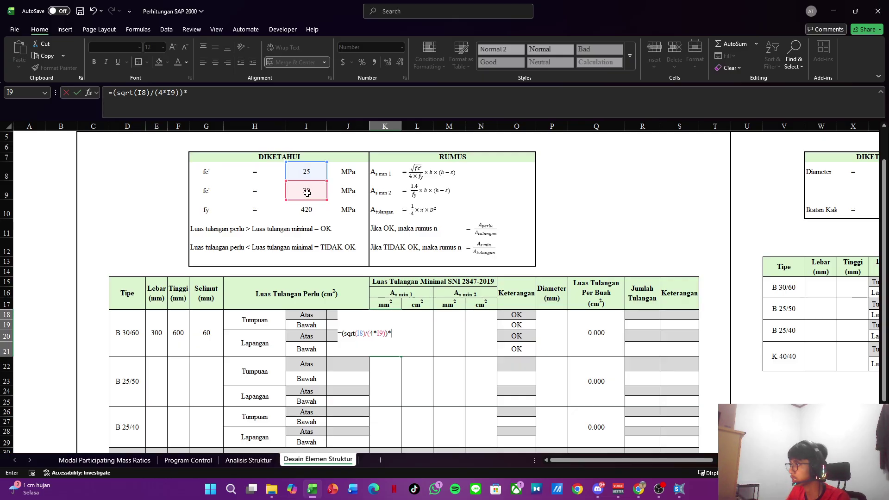
{"action": "left_click", "coordinate": [155, 327]}
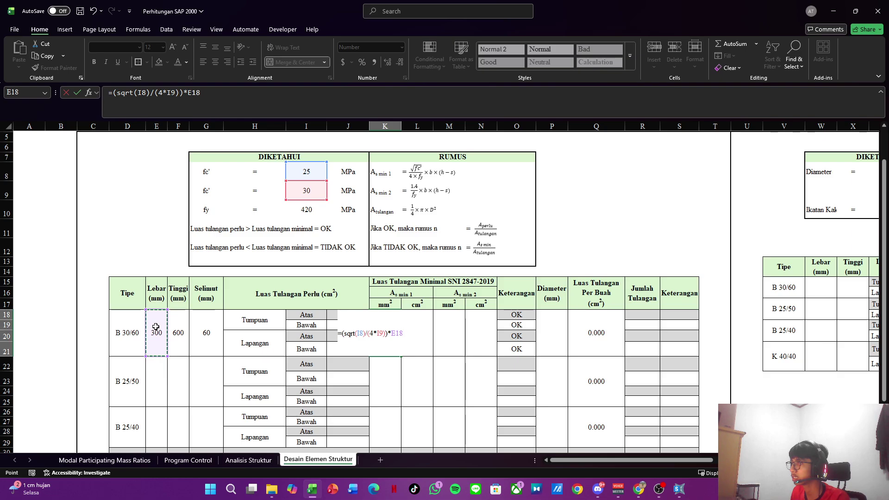
Step: Make the I8 and I9 references in the K18 formula absolute, as $I$8 and $I$9
{"action": "left_click", "coordinate": [143, 94]}
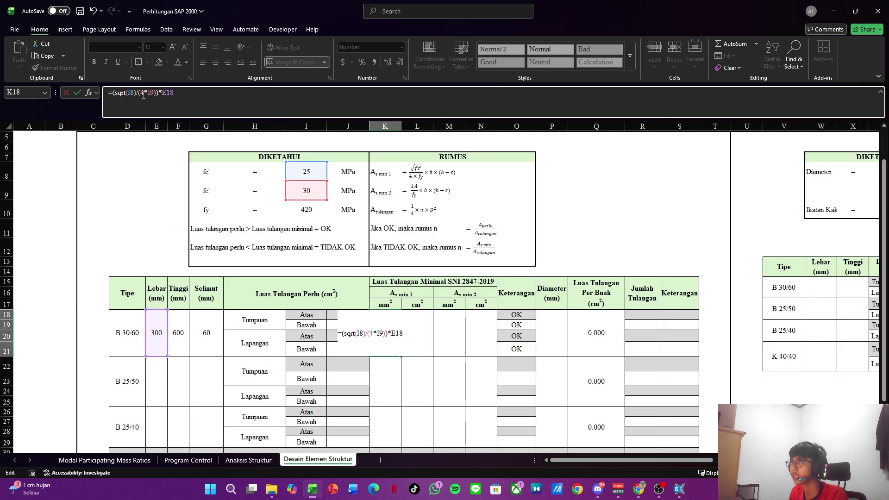
{"action": "left_click", "coordinate": [128, 93]}
{"action": "key", "text": "F4"}
{"action": "left_click", "coordinate": [175, 93]}
{"action": "key", "text": "F4"}
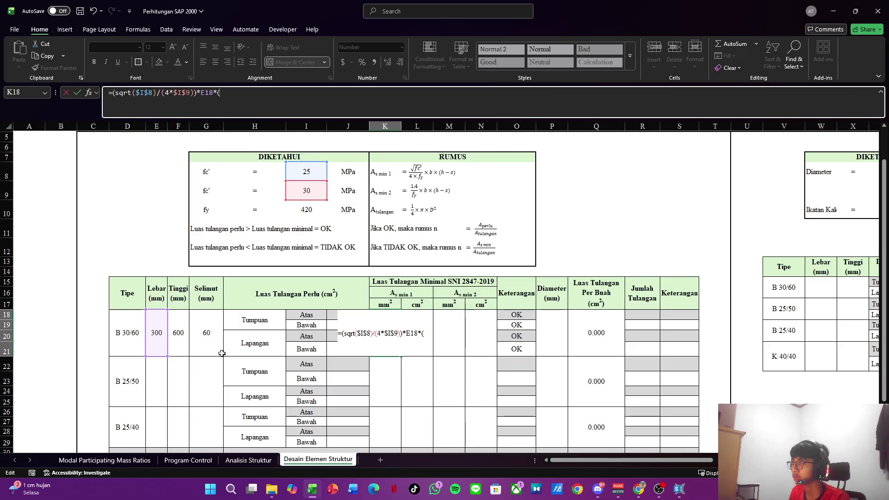
Step: Complete the K18 formula by multiplying by height minus cover, (F18-G18), and commit it
{"action": "left_click", "coordinate": [170, 340]}
{"action": "type", "text": "-"}
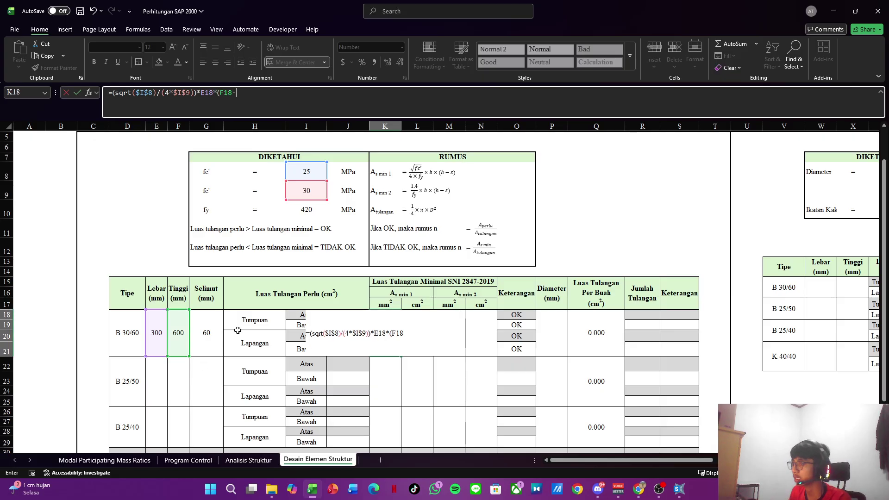
{"action": "left_click", "coordinate": [212, 336]}
{"action": "type", "text": ")"}
{"action": "key", "text": "ctrl+Return"}
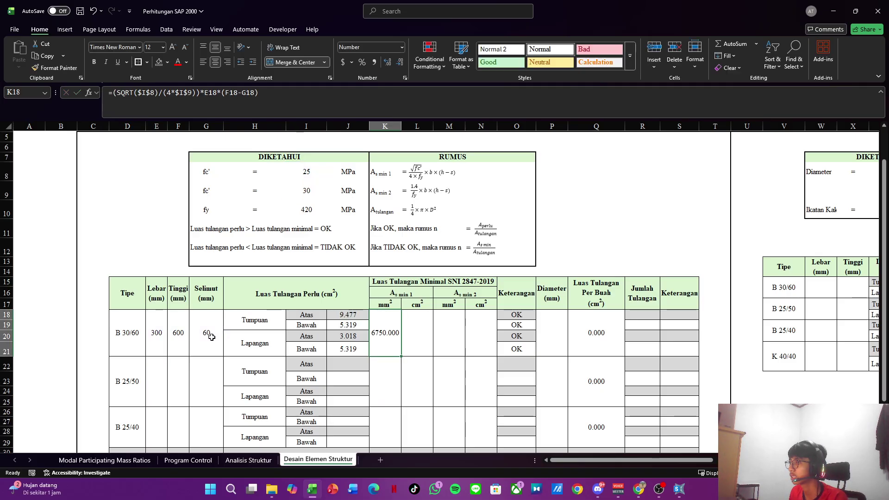
Step: Reduce the As min 1 result in K18 to zero decimal places
{"action": "left_click", "coordinate": [400, 62]}
{"action": "left_click", "coordinate": [400, 62]}
{"action": "left_click", "coordinate": [400, 62]}
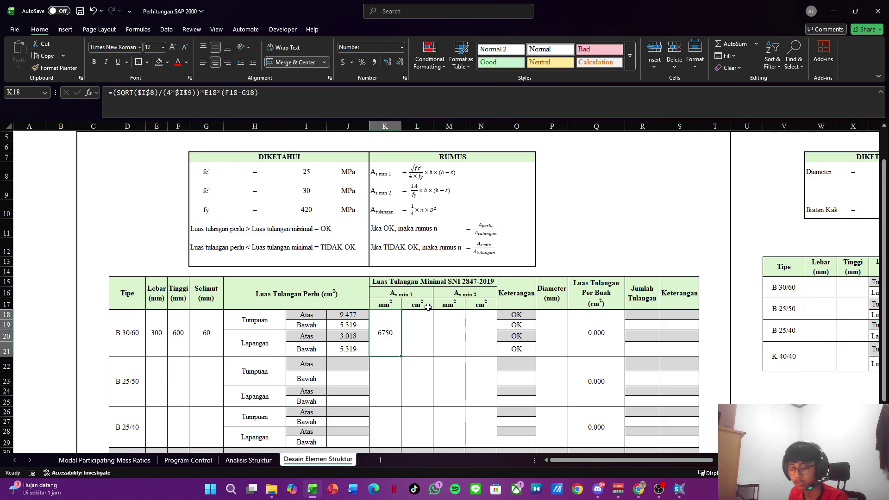
Step: Convert B 30/60's As min 1 to cm² in L18 with the formula =K18/100
{"action": "left_click", "coordinate": [423, 323]}
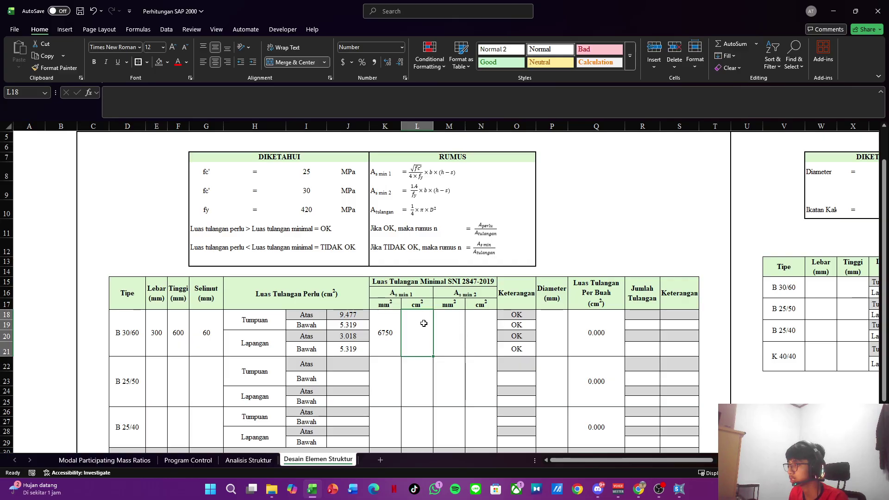
{"action": "type", "text": "="}
{"action": "key", "text": "Left"}
{"action": "type", "text": "/100"}
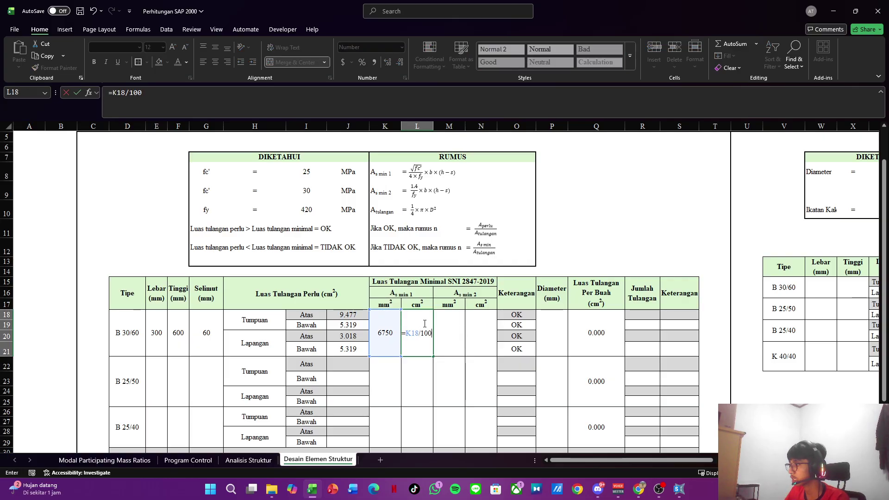
{"action": "key", "text": "Return"}
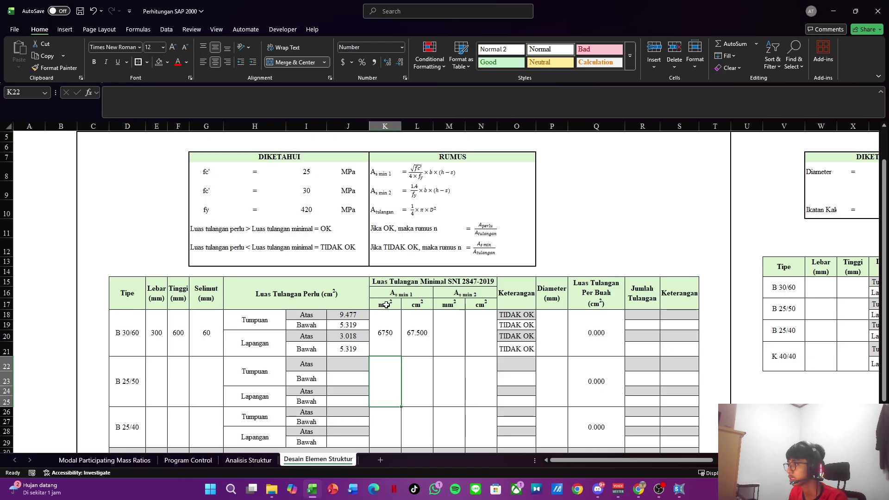
Step: Correct the K18 As min 1 formula so its divisor references fy in $I$10 instead of $I$9
{"action": "left_click", "coordinate": [387, 330]}
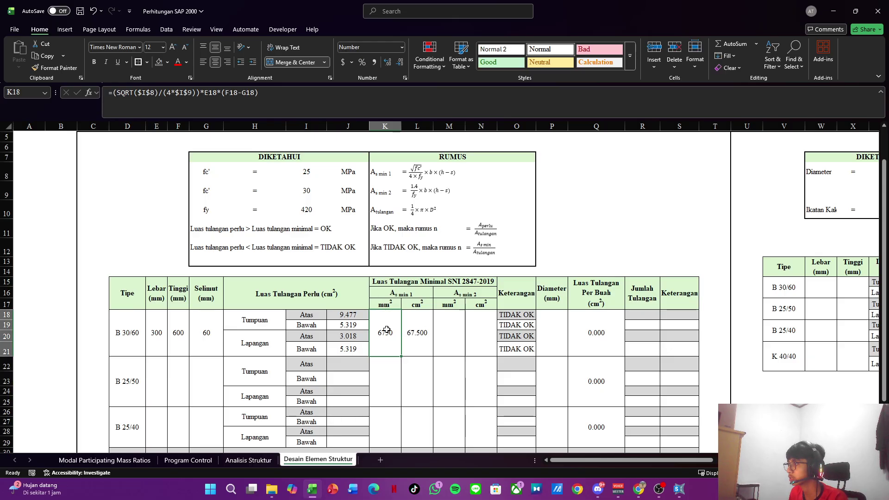
{"action": "left_click", "coordinate": [380, 102]}
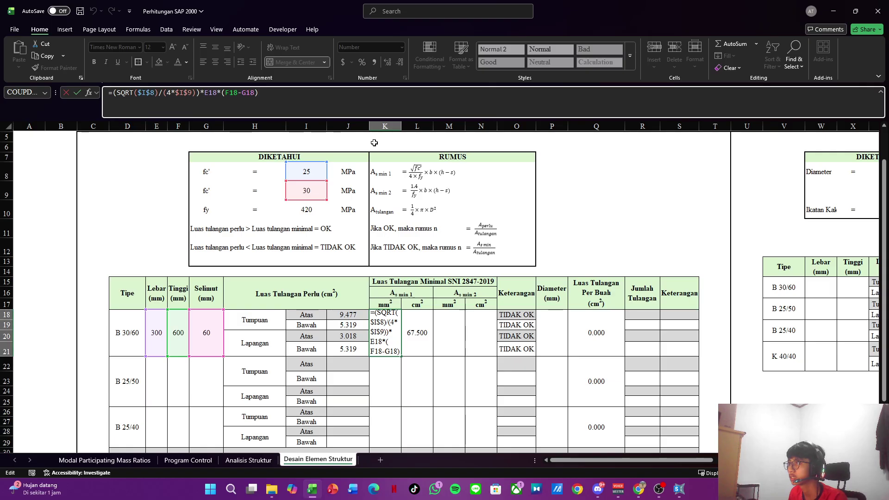
{"action": "left_click_drag", "start_coordinate": [311, 197], "coordinate": [310, 209]}
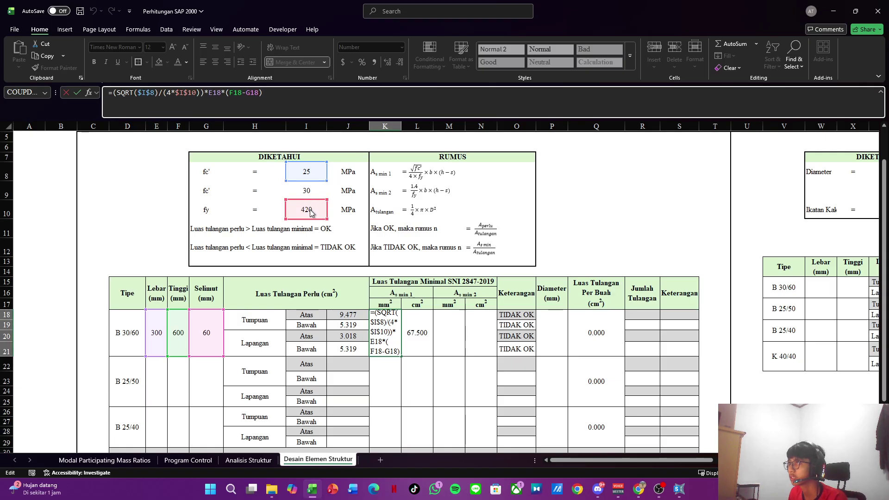
{"action": "key", "text": "Return"}
{"action": "key", "text": "Up"}
{"action": "key", "text": "Right"}
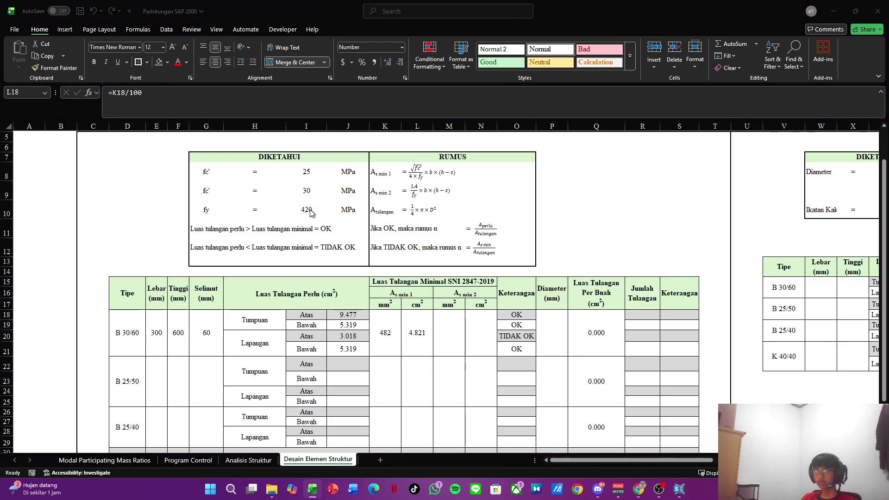
Step: Switch to SAP2000 to compare the longitudinal reinforcing areas on the other floor levels, then return to the Excel sheet
{"action": "key", "text": "alt+Tab"}
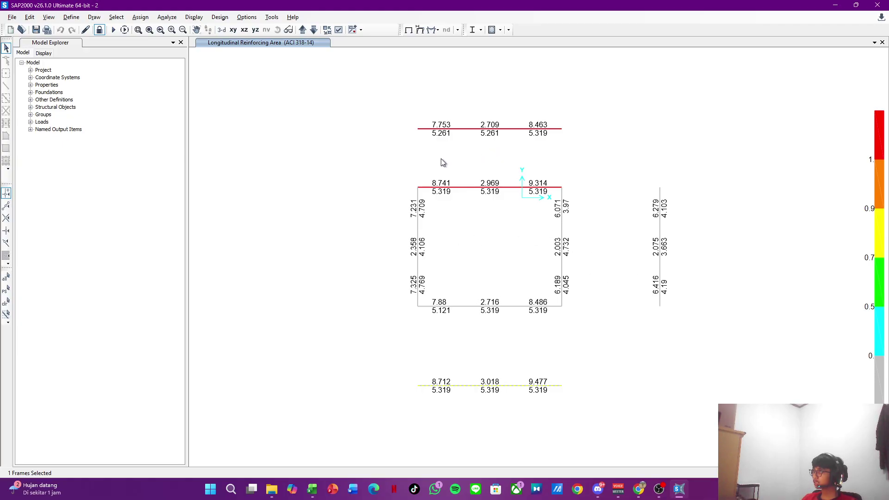
{"action": "left_click", "coordinate": [293, 30]}
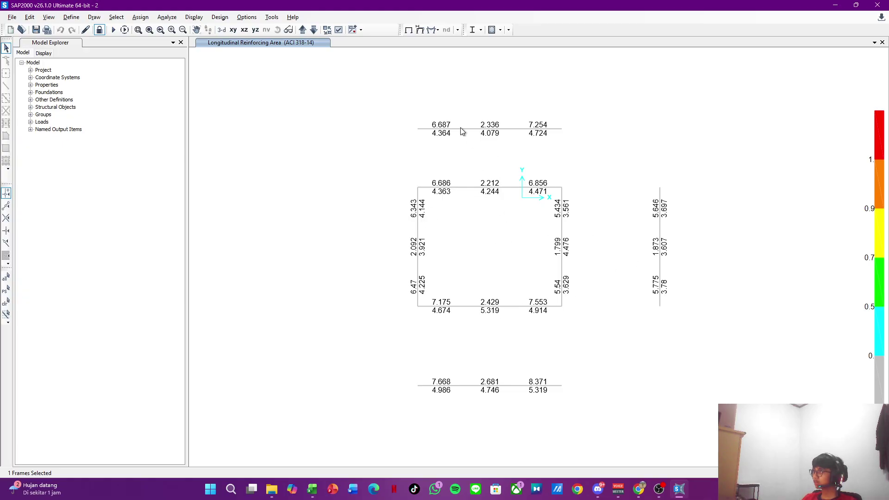
{"action": "left_click", "coordinate": [304, 31]}
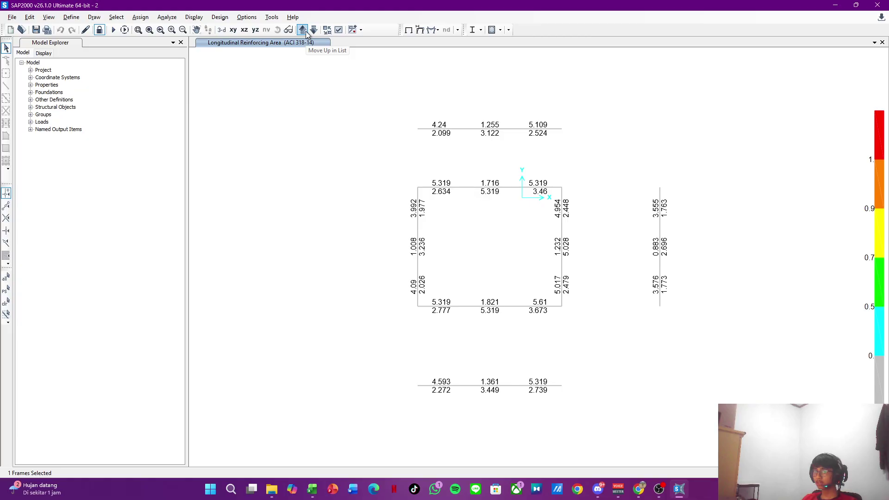
{"action": "left_click", "coordinate": [305, 32]}
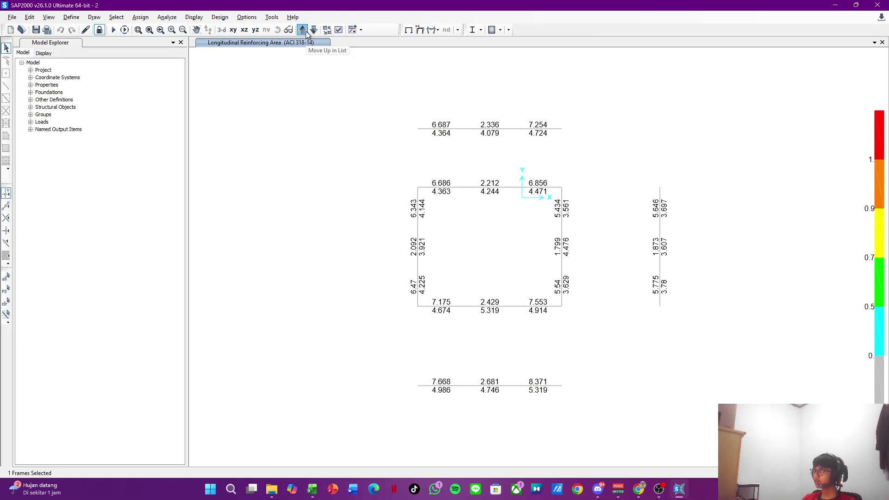
{"action": "left_click", "coordinate": [314, 31]}
{"action": "left_click", "coordinate": [312, 489]}
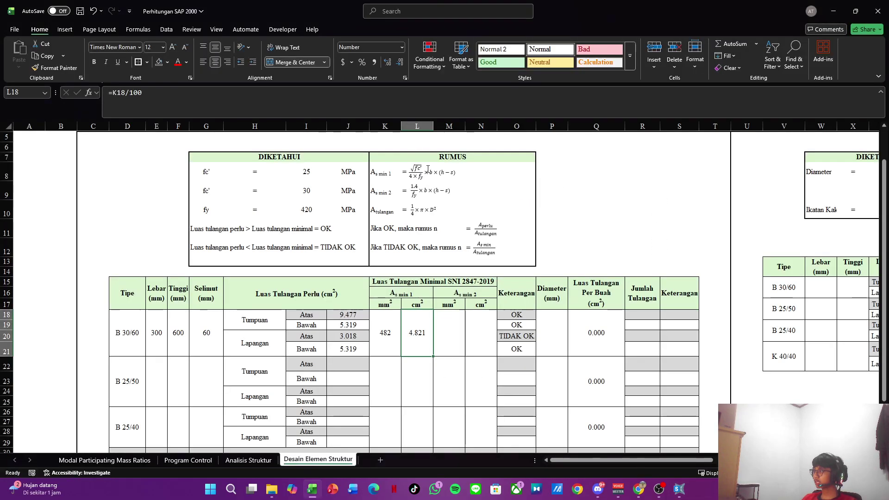
Step: Start B 30/60's As min 2 formula in M18 as =(1.4/$I$10)* with an absolute fy reference
{"action": "left_click", "coordinate": [448, 330]}
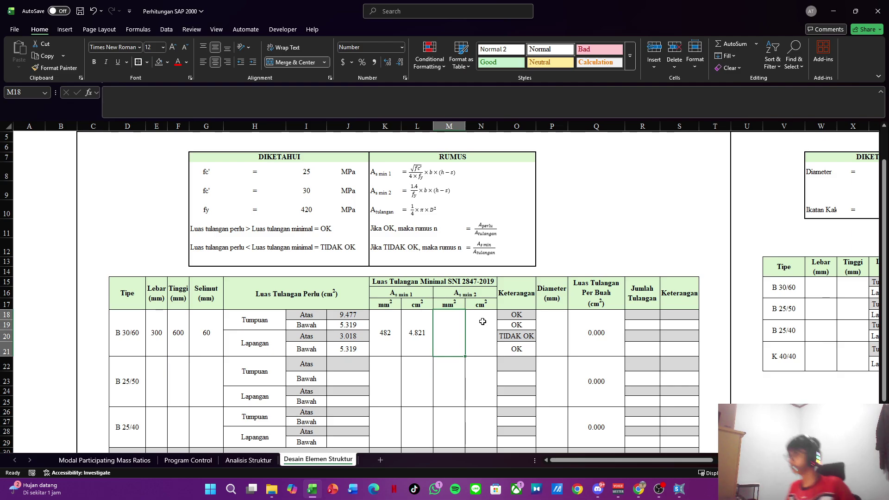
{"action": "type", "text": "=(1.4"}
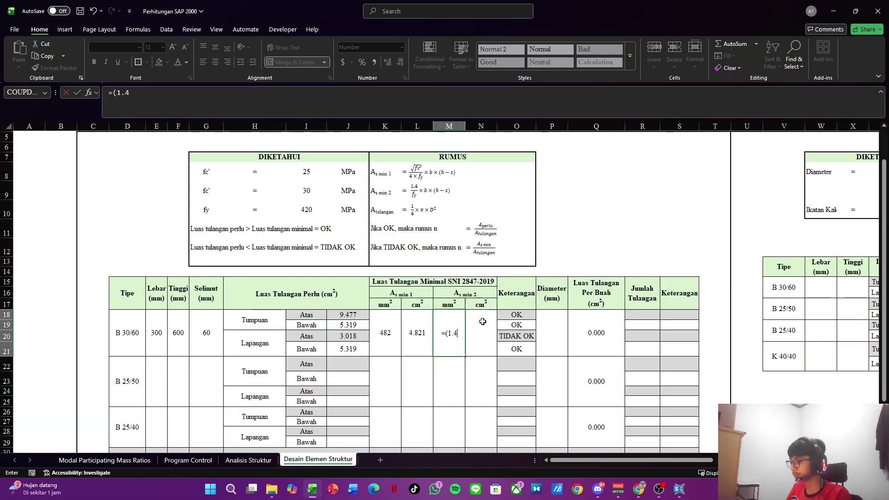
{"action": "type", "text": "/"}
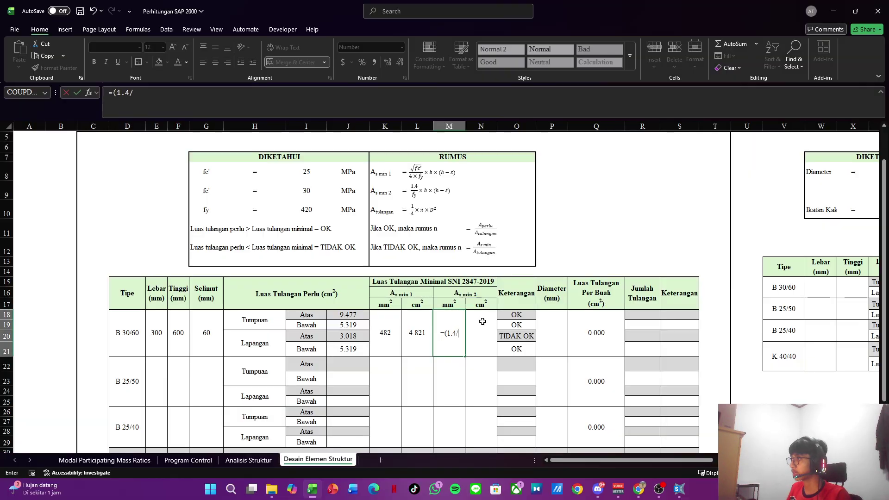
{"action": "left_click", "coordinate": [300, 208]}
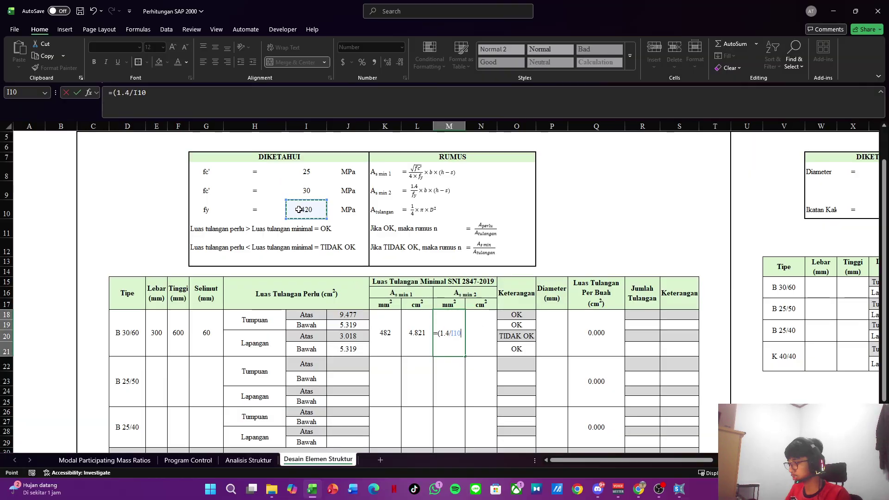
{"action": "key", "text": "F4"}
{"action": "type", "text": ")*"}
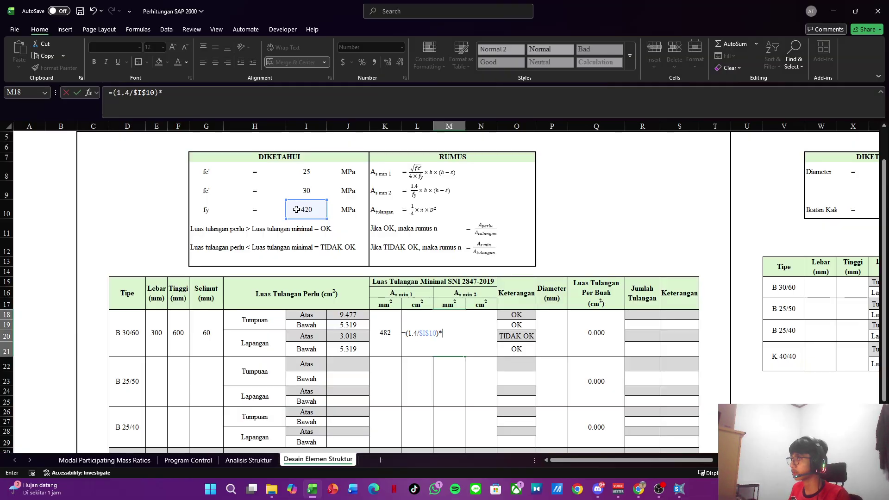
Step: Complete the M18 formula by multiplying by width and height minus cover, E18*(F18-G18), and commit it
{"action": "left_click", "coordinate": [157, 329]}
{"action": "type", "text": "*"}
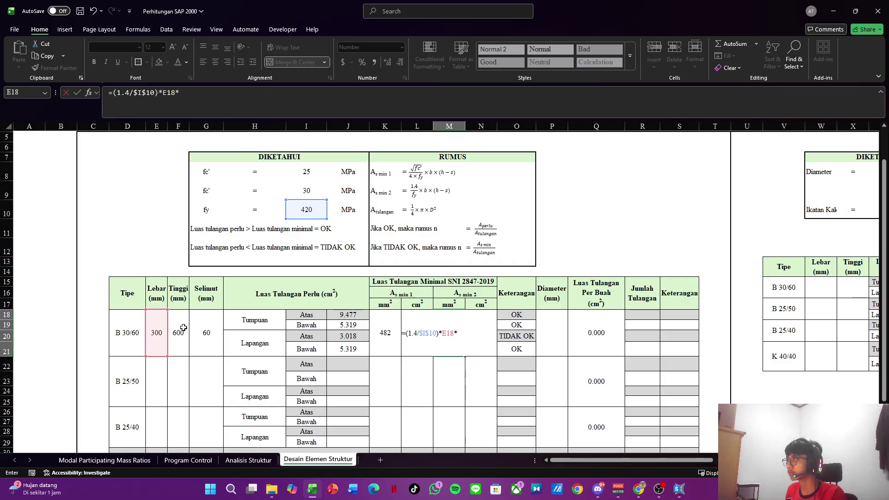
{"action": "type", "text": "("}
{"action": "left_click", "coordinate": [183, 327]}
{"action": "type", "text": "-"}
{"action": "left_click", "coordinate": [205, 331]}
{"action": "type", "text": ")"}
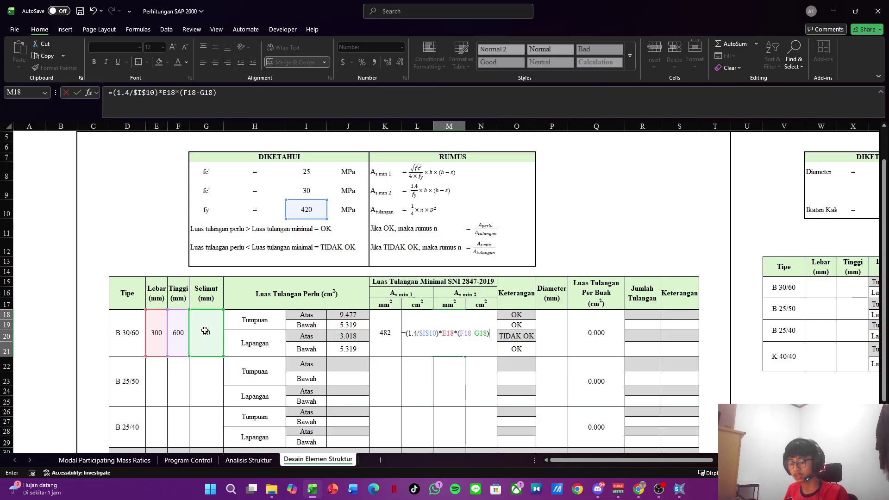
{"action": "key", "text": "Return"}
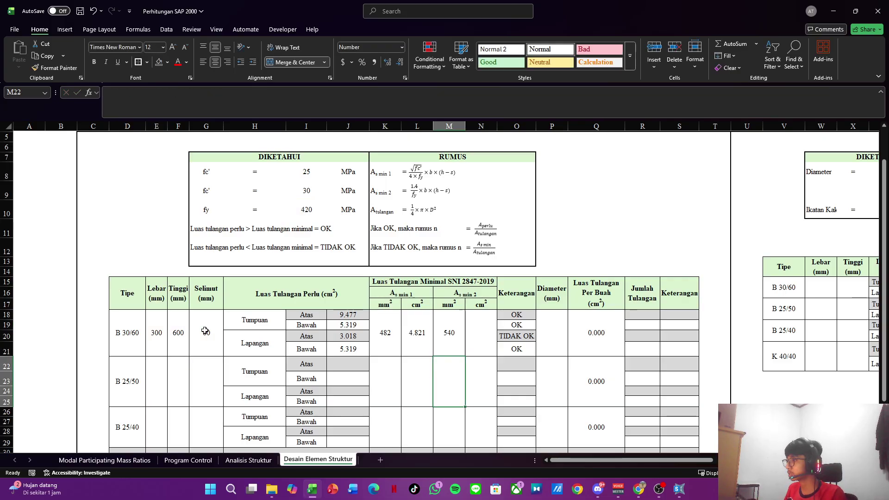
Step: Convert B 30/60's As min 2 to cm² in N18 with the formula =M18/100
{"action": "key", "text": "Up"}
{"action": "key", "text": "Right"}
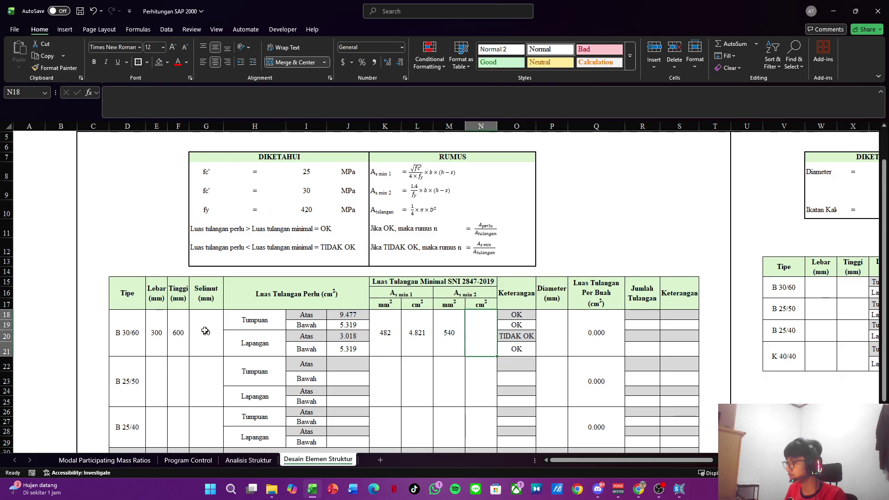
{"action": "type", "text": "="}
{"action": "key", "text": "Left"}
{"action": "type", "text": "/100"}
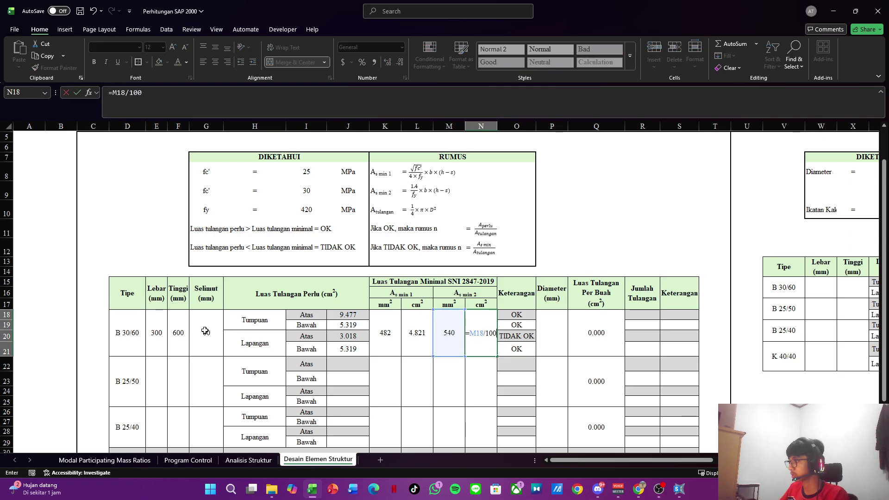
{"action": "key", "text": "Return"}
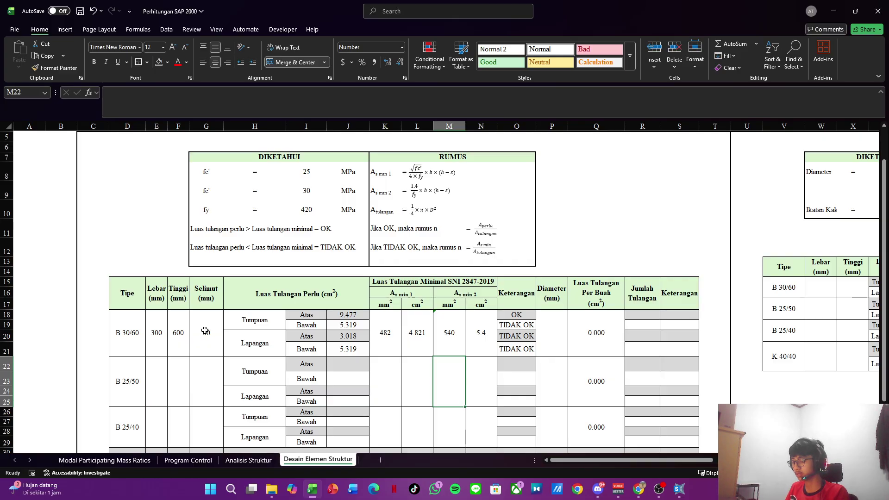
Step: Enter a reinforcement bar diameter of 16 mm for B 30/60 in P18
{"action": "left_click", "coordinate": [551, 337]}
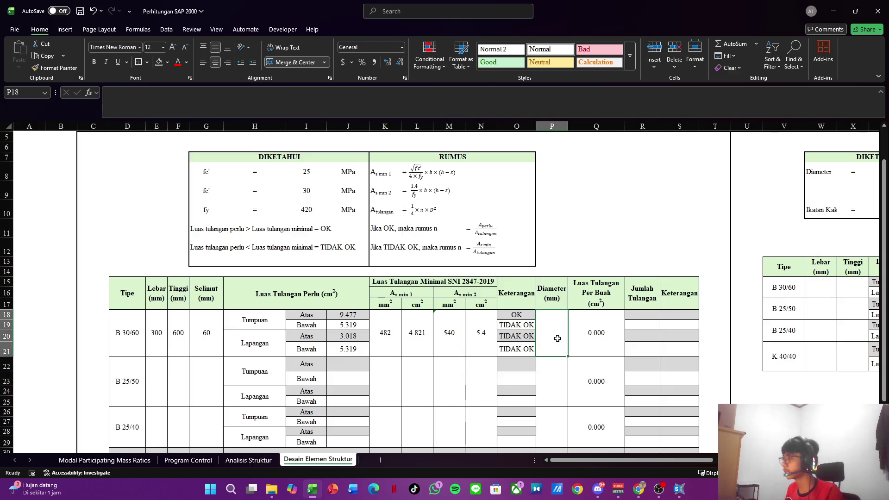
{"action": "type", "text": "16"}
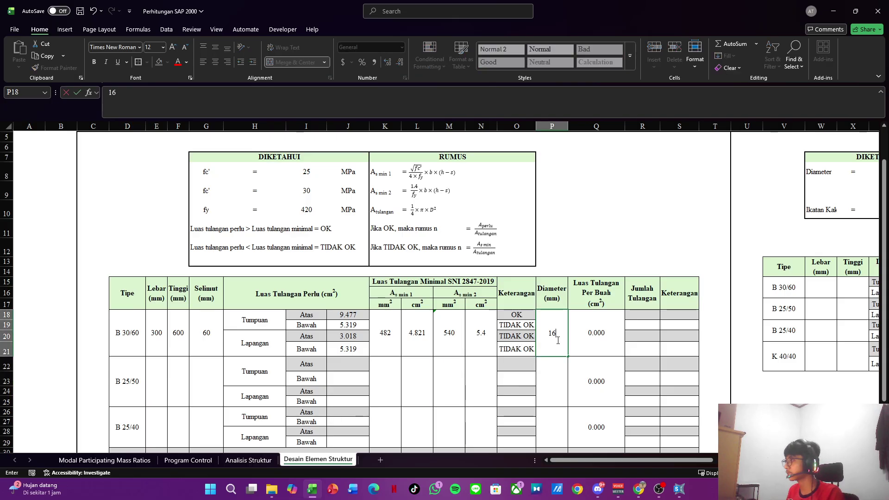
{"action": "key", "text": "Return"}
Step: Clear the existing bar-area formula for B 30/60 from Q18
{"action": "key", "text": "Up"}
{"action": "key", "text": "Right"}
{"action": "key", "text": "Left"}
{"action": "key", "text": "Right"}
{"action": "key", "text": "Down"}
{"action": "key", "text": "Up"}
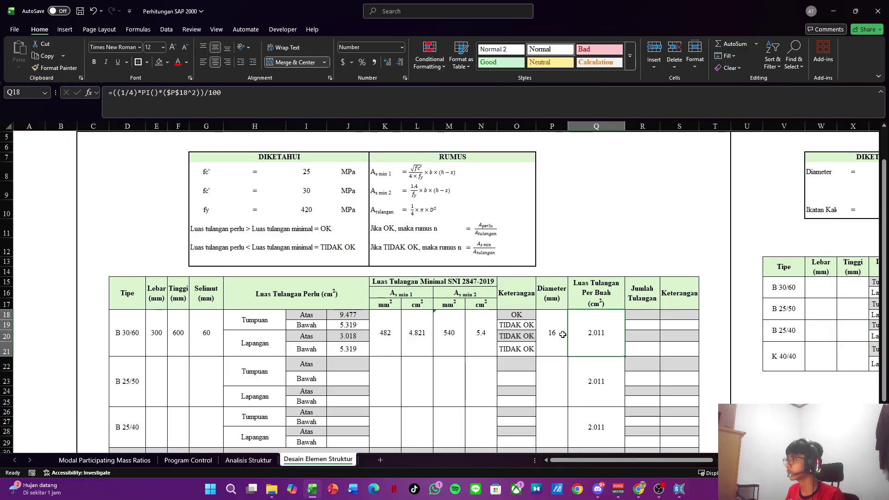
{"action": "key", "text": "Delete"}
{"action": "key", "text": "Down"}
{"action": "key", "text": "Up"}
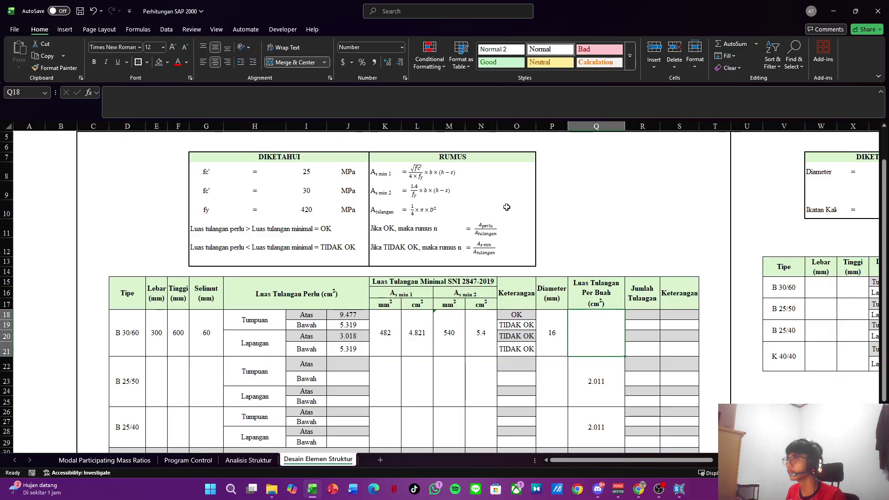
Step: Enter the area-per-bar formula =(1/4)*PI()*(P18^2) for B 30/60 in Q18
{"action": "left_click", "coordinate": [474, 107]}
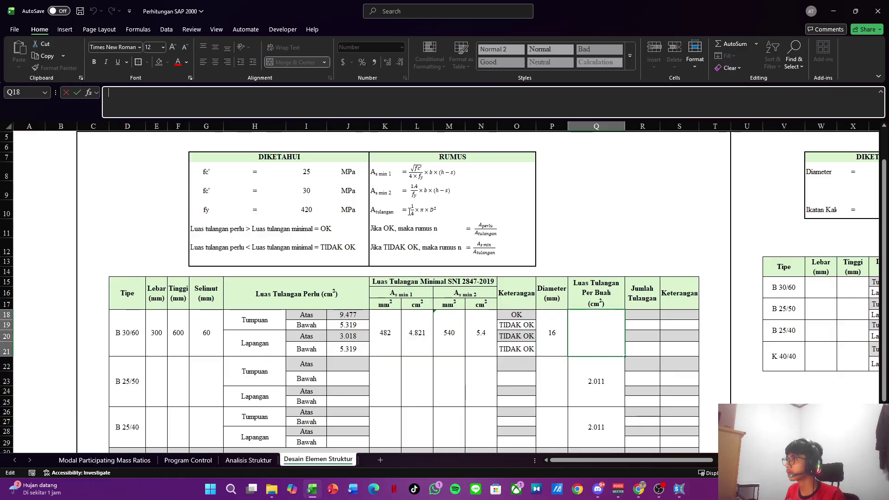
{"action": "left_click_drag", "start_coordinate": [397, 211], "coordinate": [419, 211]}
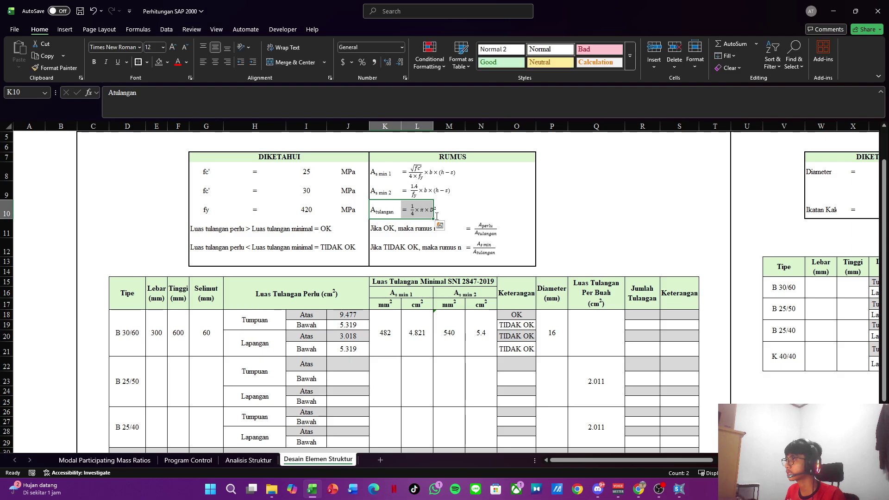
{"action": "left_click", "coordinate": [604, 352]}
{"action": "type", "text": "="}
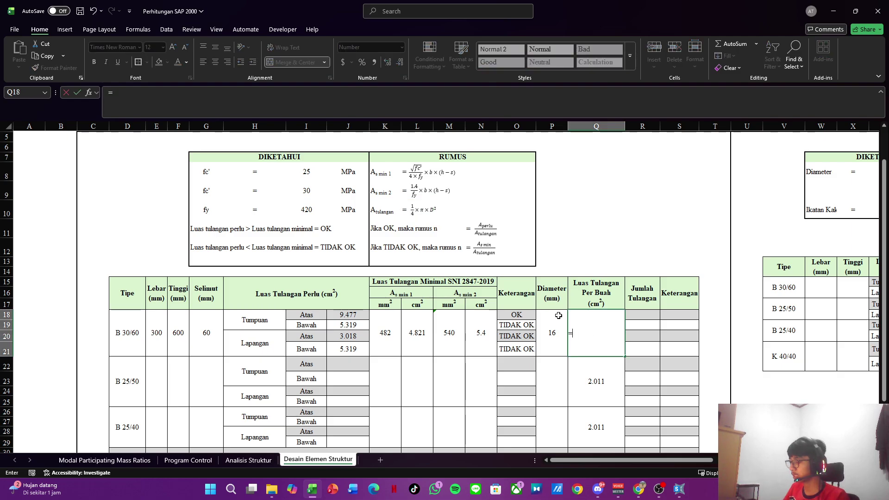
{"action": "type", "text": "(1/4)*pi()*"}
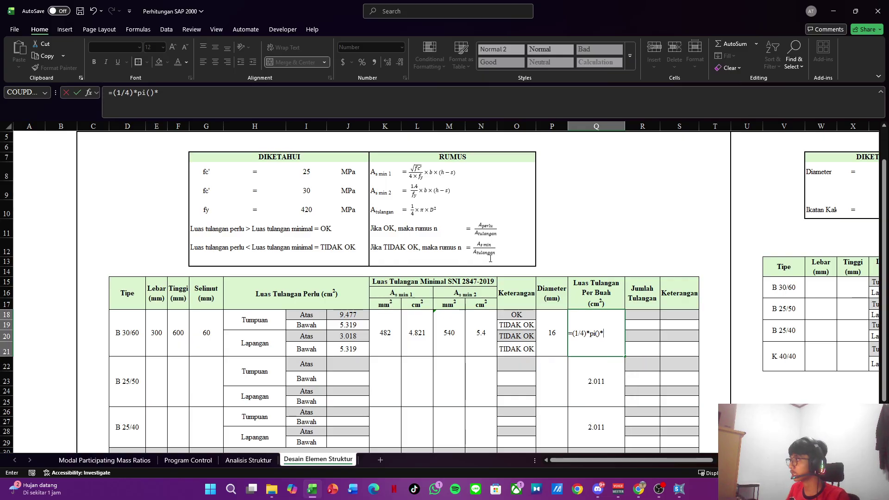
{"action": "type", "text": "("}
{"action": "left_click", "coordinate": [546, 331]}
{"action": "type", "text": "^2)"}
{"action": "key", "text": "Return"}
{"action": "key", "text": "Up"}
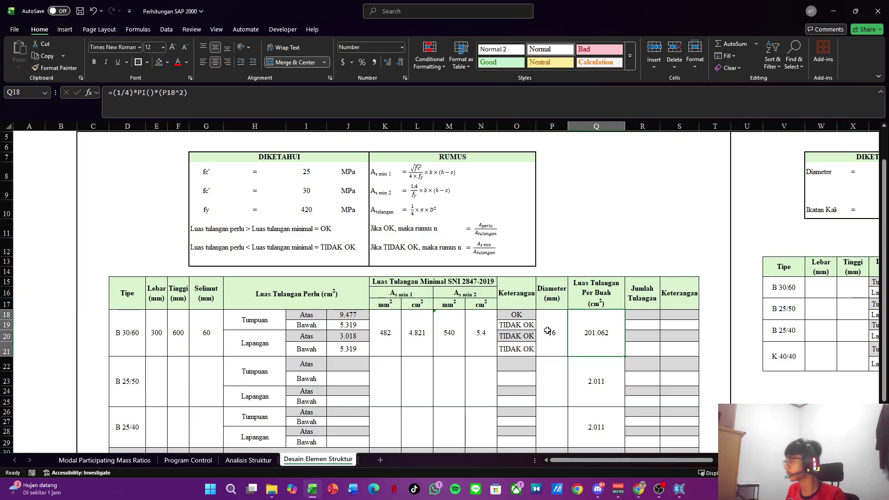
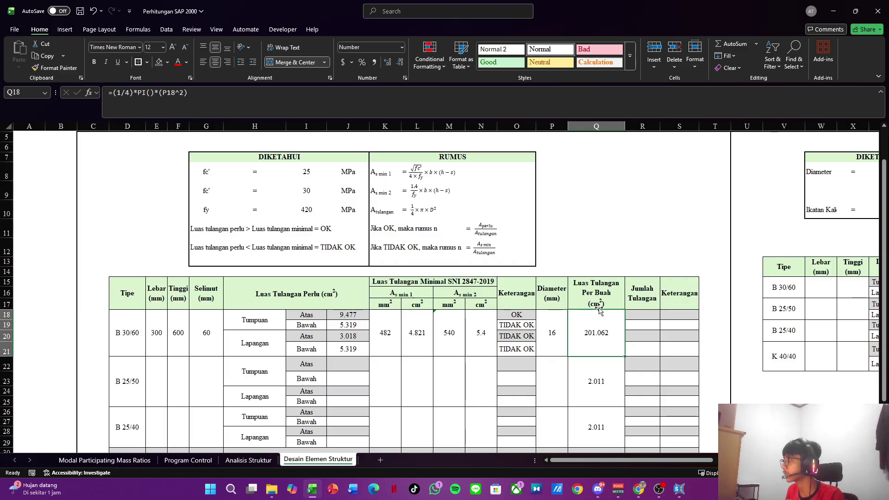
Step: Append /100 to the Q18 bar-area formula to convert its result to cm²
{"action": "left_click", "coordinate": [267, 100]}
{"action": "type", "text": "/10"}
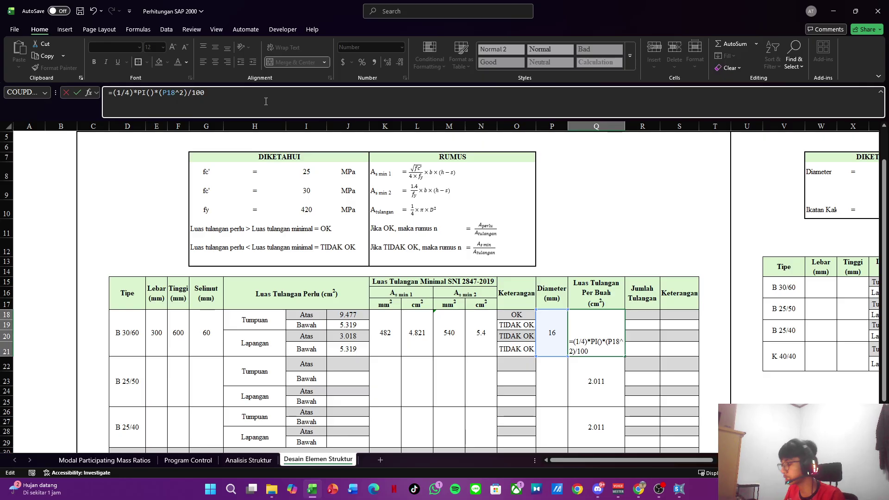
{"action": "type", "text": "0"}
{"action": "key", "text": "Return"}
{"action": "key", "text": "Up"}
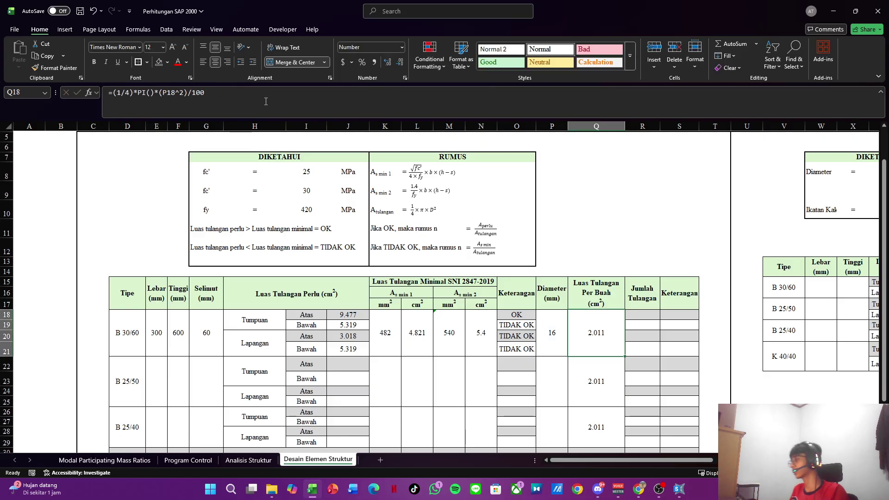
Step: Start an IF formula in R18 for the B 30/60 top support bar count, testing whether O18="OK"
{"action": "key", "text": "Right"}
{"action": "key", "text": "Up"}
{"action": "key", "text": "Up"}
{"action": "key", "text": "Up"}
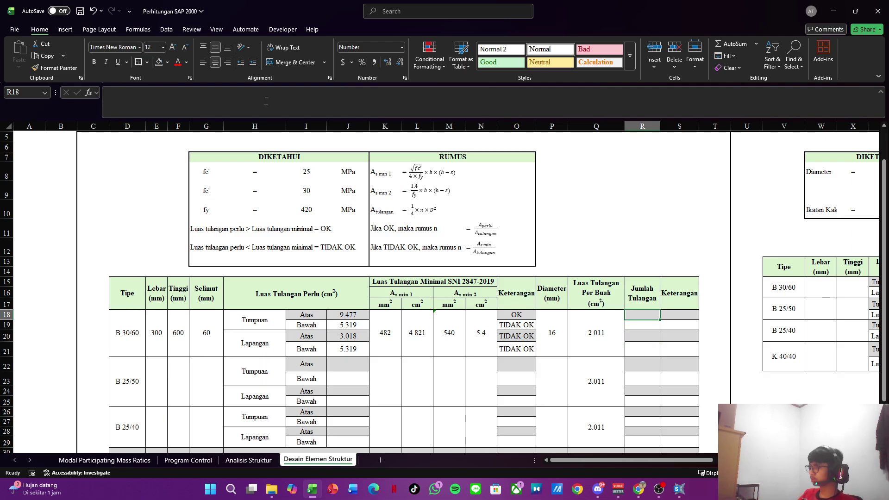
{"action": "type", "text": "="}
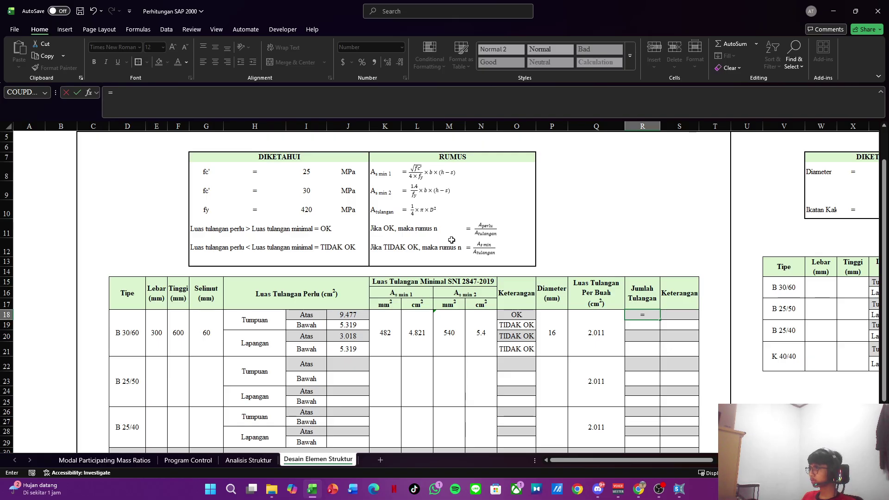
{"action": "key", "text": "Escape"}
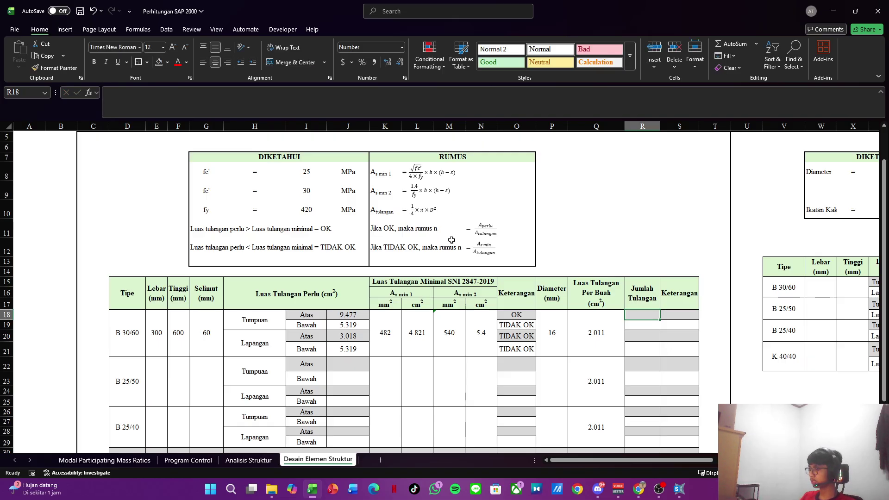
{"action": "type", "text": "=if("}
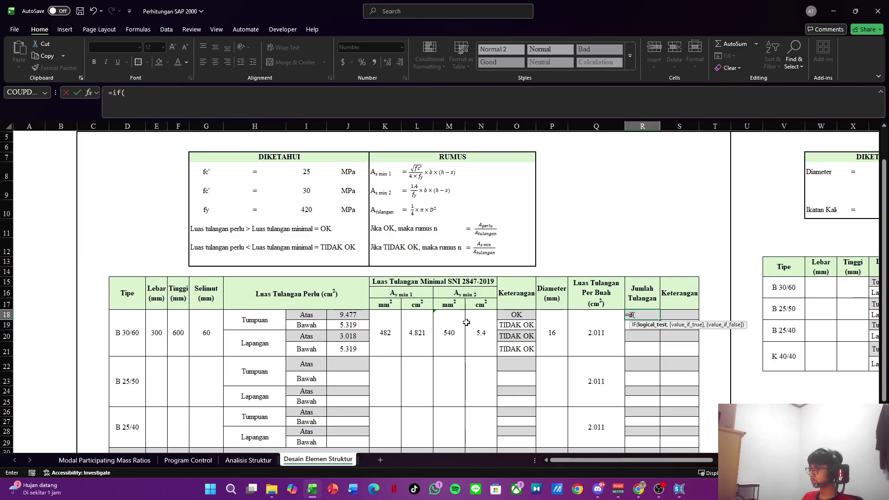
{"action": "left_click", "coordinate": [515, 314]}
{"action": "type", "text": "=\"OK"}
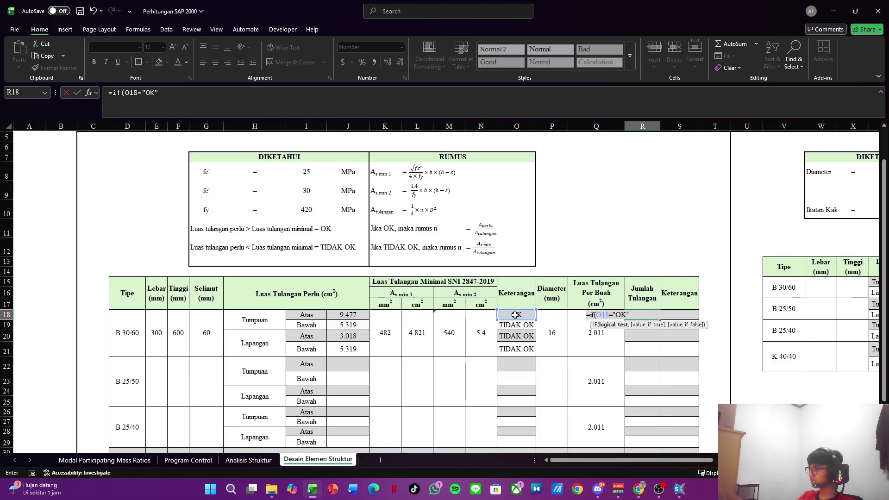
{"action": "type", "text": "\""}
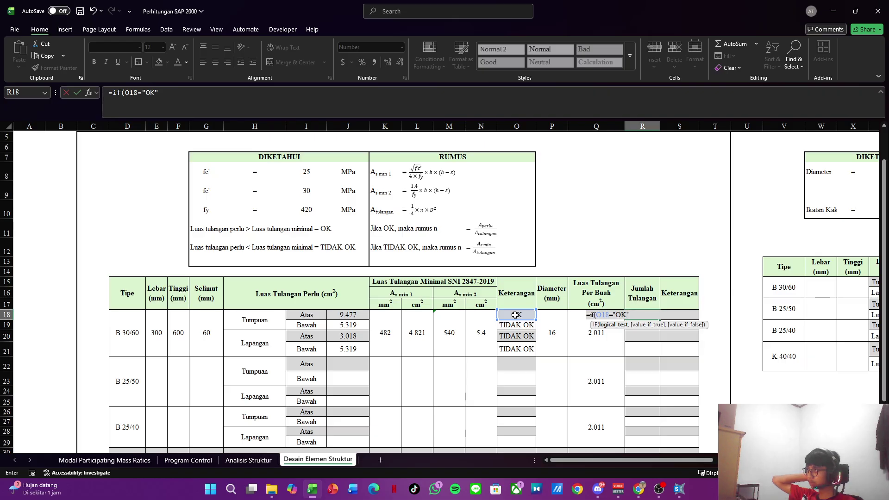
{"action": "type", "text": ","}
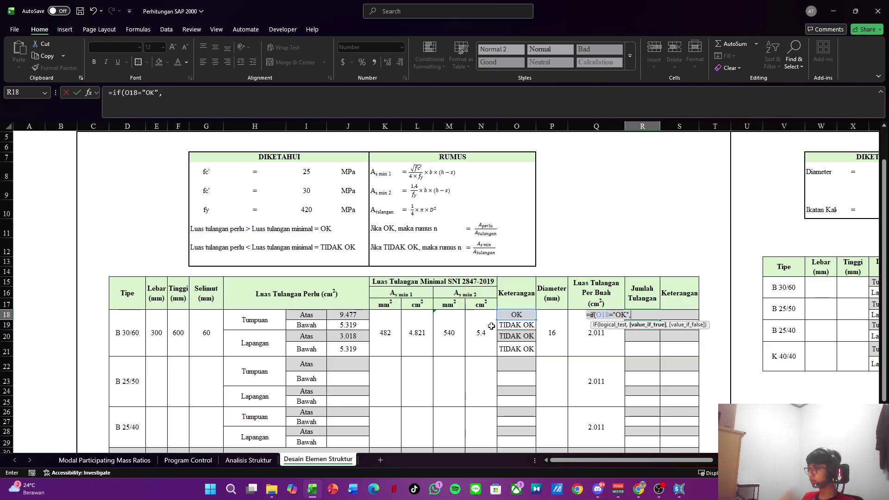
Step: Set the value-if-true of the R18 formula to J18/Q18, the required area divided by the area per bar
{"action": "left_click", "coordinate": [348, 316]}
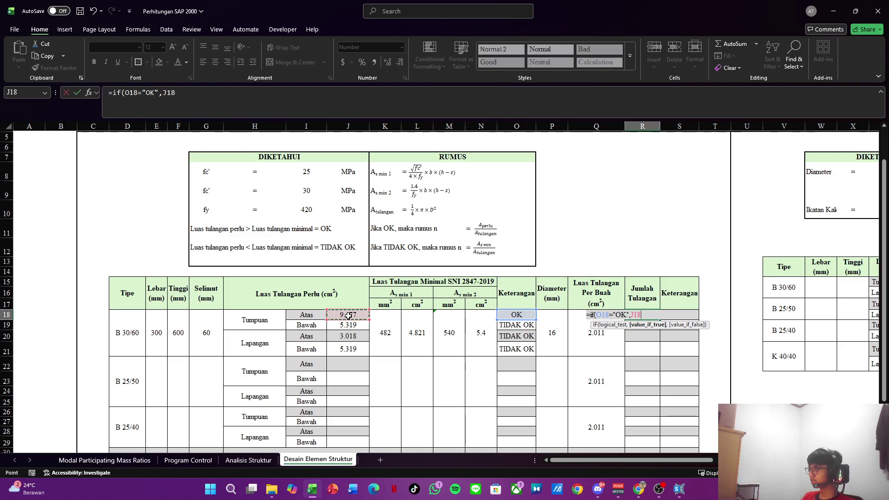
{"action": "type", "text": "/"}
{"action": "left_click", "coordinate": [585, 341]}
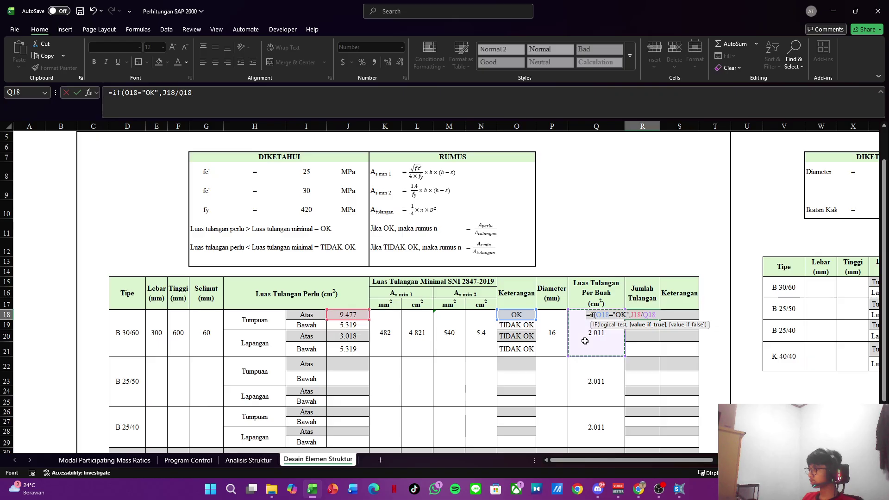
{"action": "type", "text": ","}
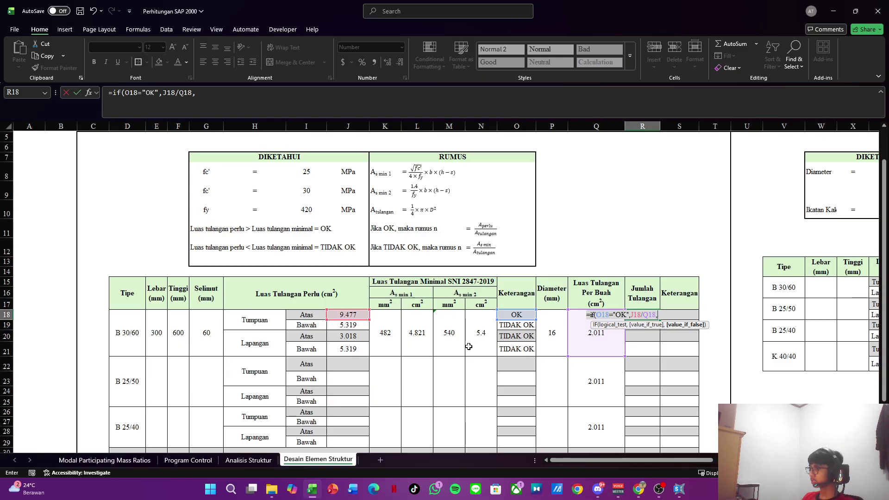
Step: Complete the R18 formula with MAX(L18,N18) as its value-if-false and fill it down through R21
{"action": "type", "text": "max"}
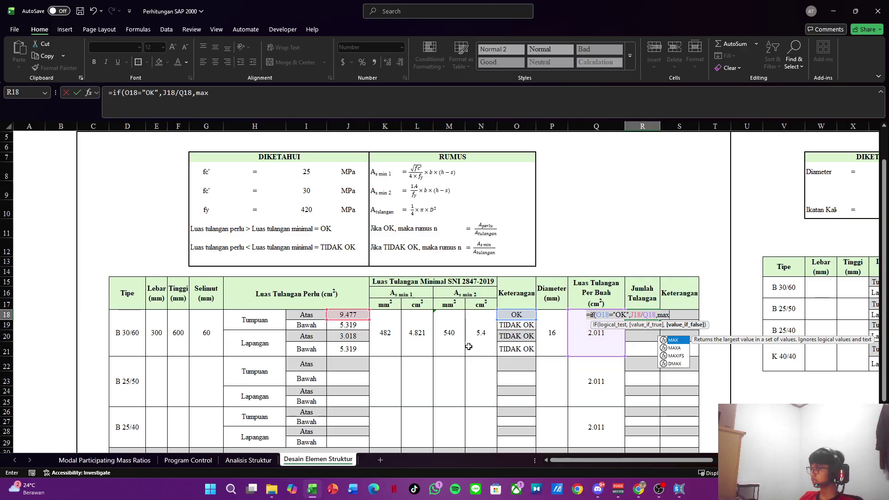
{"action": "type", "text": "("}
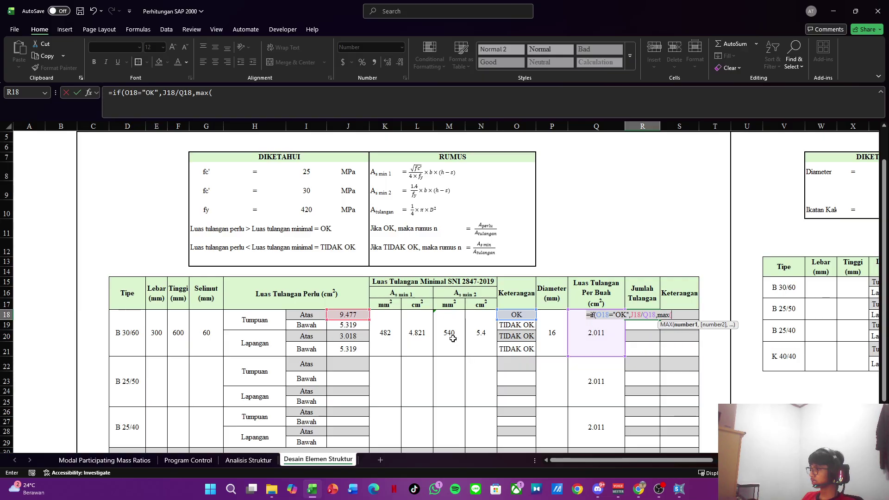
{"action": "left_click", "coordinate": [424, 331]}
{"action": "type", "text": ","}
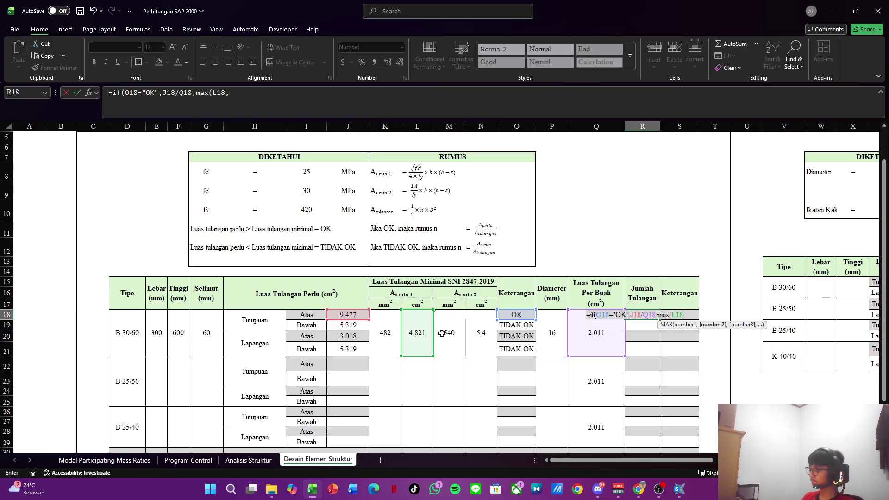
{"action": "left_click", "coordinate": [485, 329]}
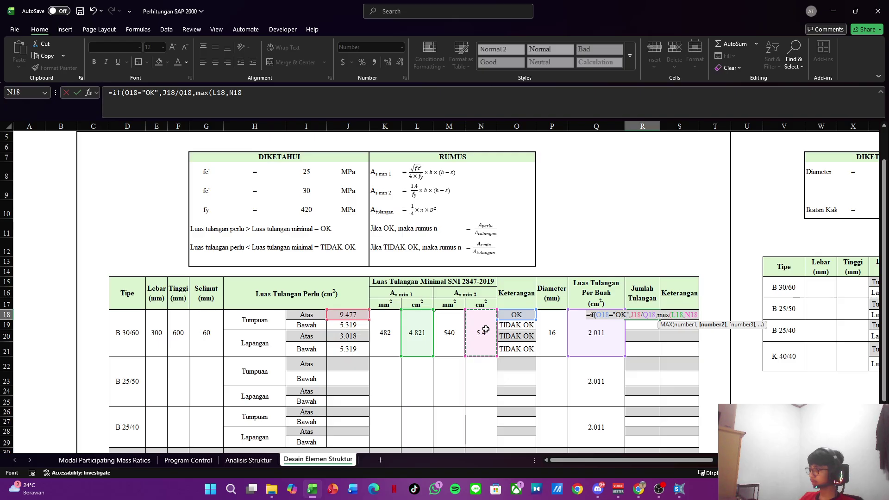
{"action": "type", "text": ")"}
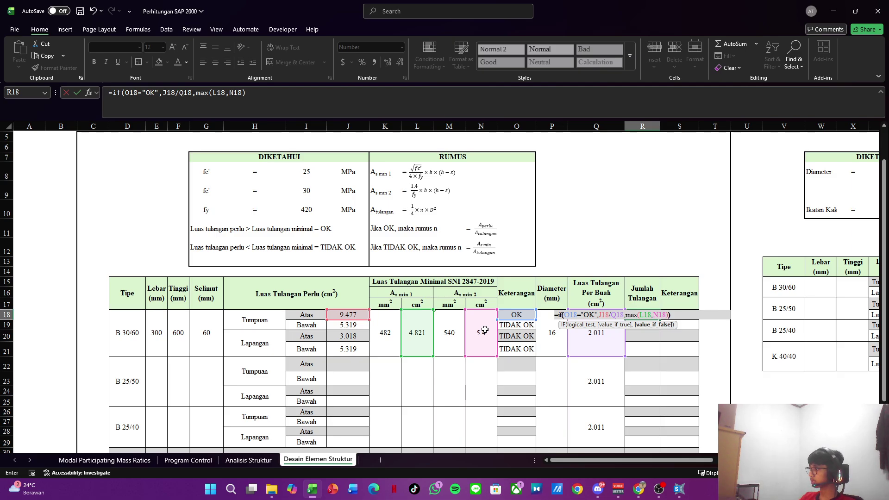
{"action": "key", "text": "ctrl+Return"}
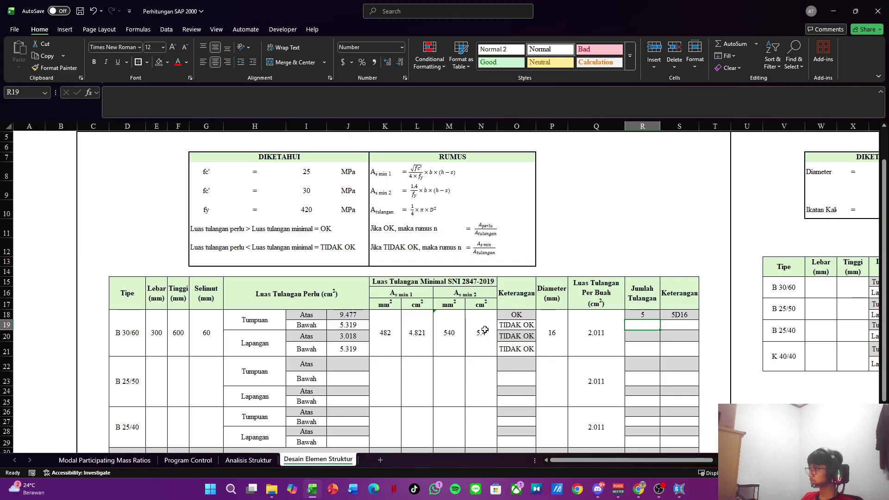
{"action": "left_click_drag", "start_coordinate": [660, 320], "coordinate": [659, 351]}
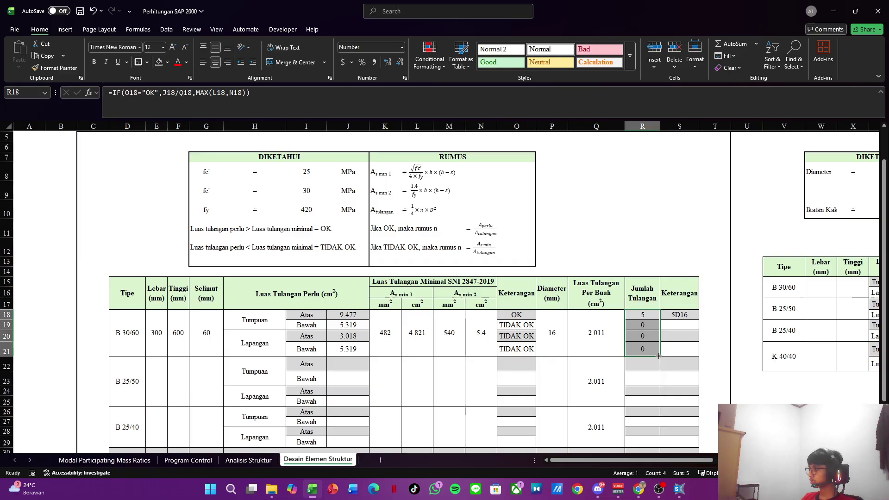
Step: Correct the bar-count formula in R19 so it refers to L18, N18 and Q18
{"action": "left_click", "coordinate": [645, 327]}
{"action": "key", "text": "F2"}
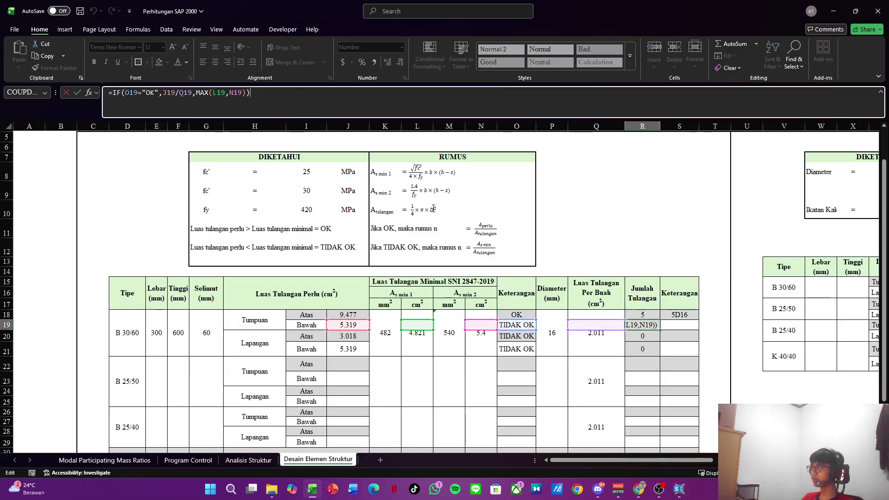
{"action": "left_click_drag", "start_coordinate": [411, 319], "coordinate": [414, 317]}
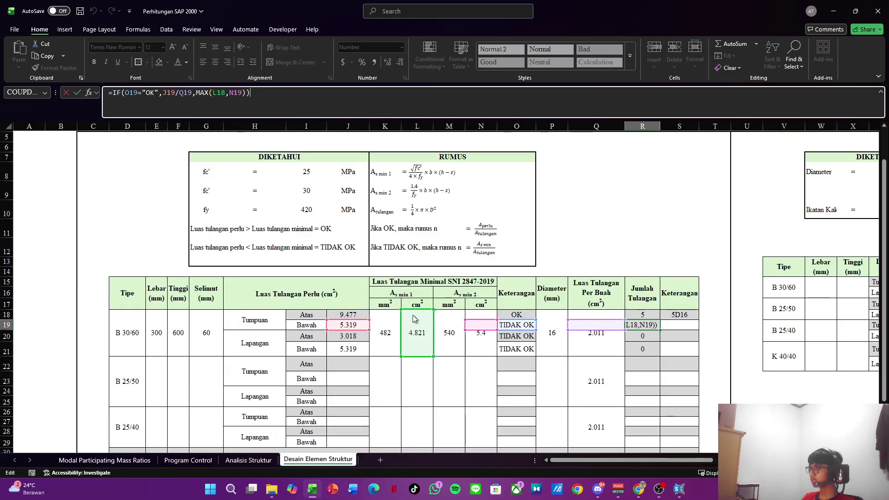
{"action": "left_click_drag", "start_coordinate": [482, 320], "coordinate": [487, 319]}
{"action": "left_click_drag", "start_coordinate": [595, 320], "coordinate": [591, 315]}
{"action": "key", "text": "Return"}
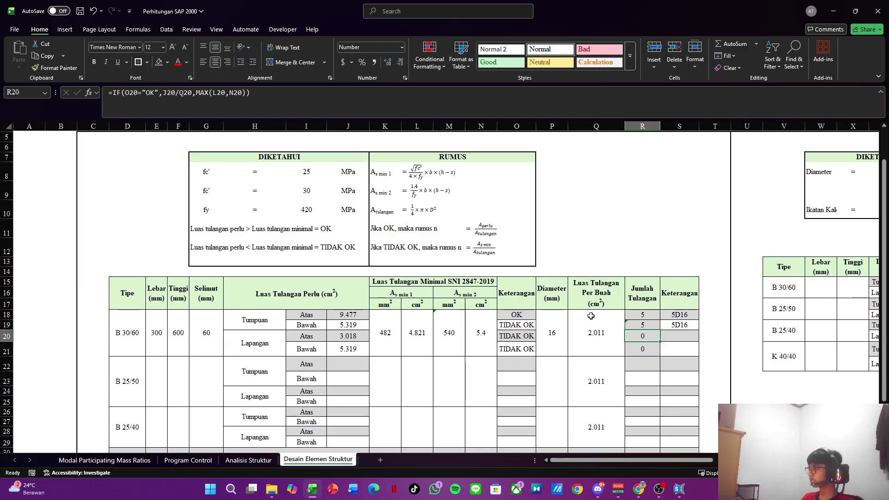
Step: Repoint the minimum-area and area-per-bar references in R20's formula to N18, L18 and Q18
{"action": "left_click", "coordinate": [419, 117]}
{"action": "left_click_drag", "start_coordinate": [496, 336], "coordinate": [493, 324]}
{"action": "left_click_drag", "start_coordinate": [412, 330], "coordinate": [421, 322]}
{"action": "left_click_drag", "start_coordinate": [606, 337], "coordinate": [604, 324]}
{"action": "key", "text": "Return"}
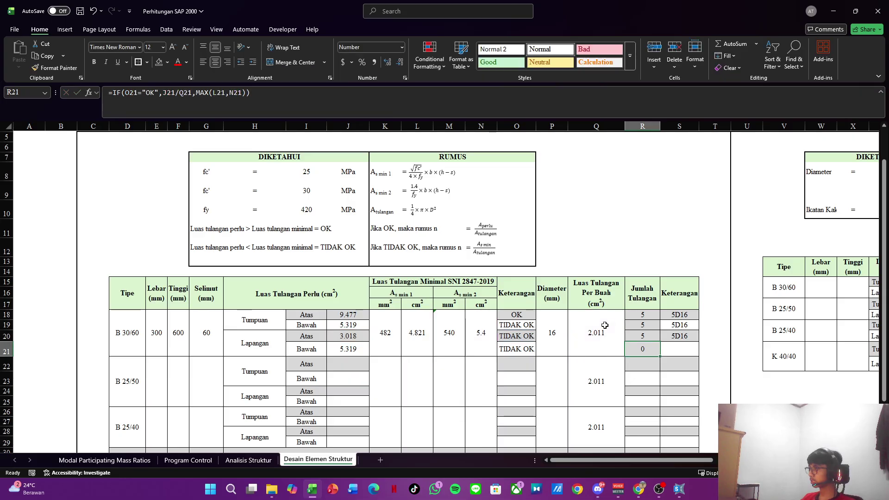
Step: Change R21's bar-count formula to =IF(O21="OK",J21/Q18,MAX(L18,N18))
{"action": "key", "text": "F2"}
{"action": "left_click", "coordinate": [418, 340]}
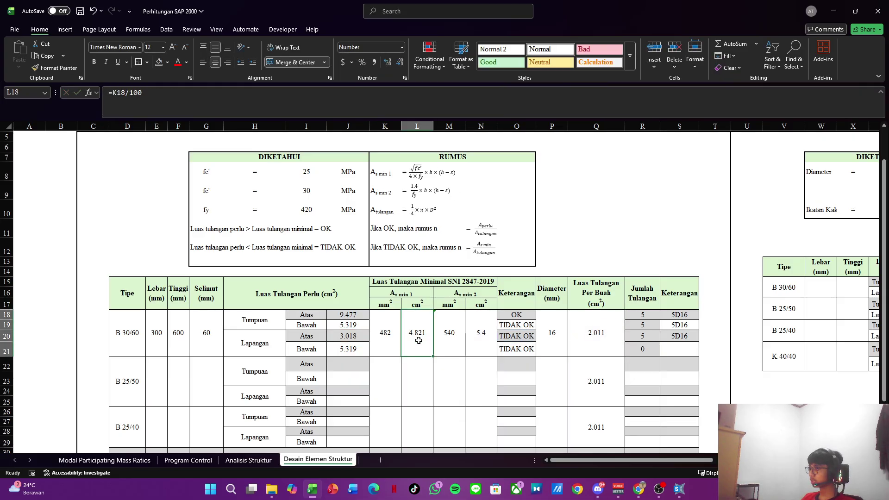
{"action": "left_click", "coordinate": [648, 352]}
{"action": "key", "text": "F2"}
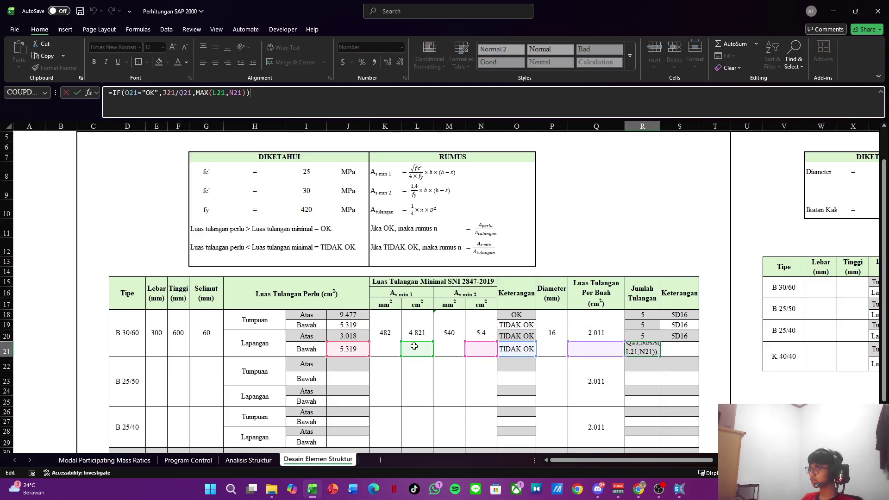
{"action": "left_click_drag", "start_coordinate": [425, 343], "coordinate": [425, 330]}
{"action": "left_click_drag", "start_coordinate": [495, 344], "coordinate": [492, 330]}
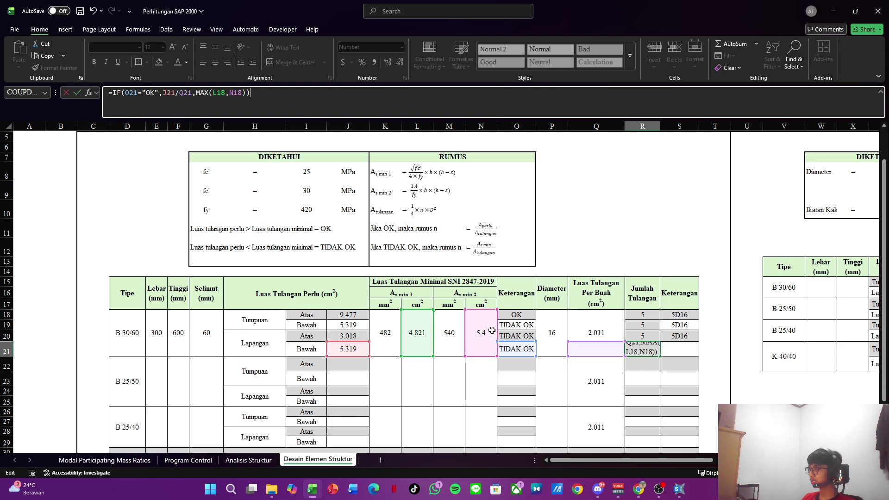
{"action": "left_click_drag", "start_coordinate": [590, 342], "coordinate": [587, 319]}
{"action": "key", "text": "Tab"}
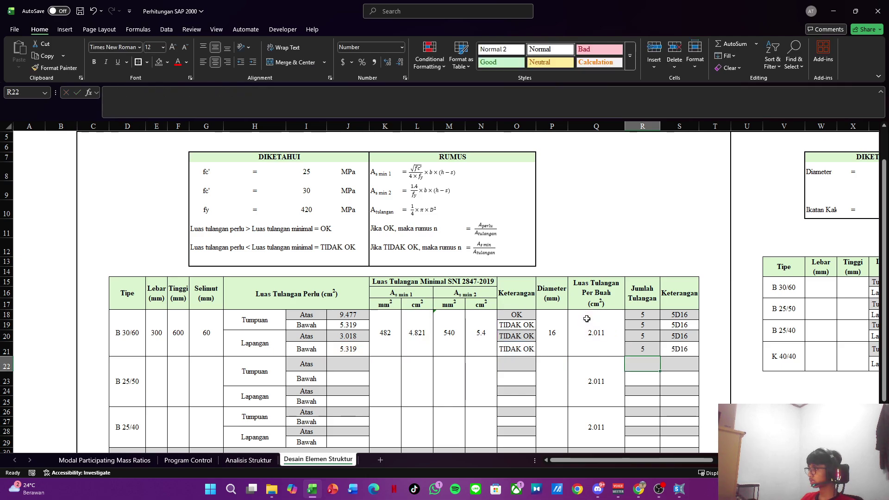
Step: Replace the grey shading of the bar-count cells R19 and R21 with the plain white background of the Bawah rows
{"action": "key", "text": "Left"}
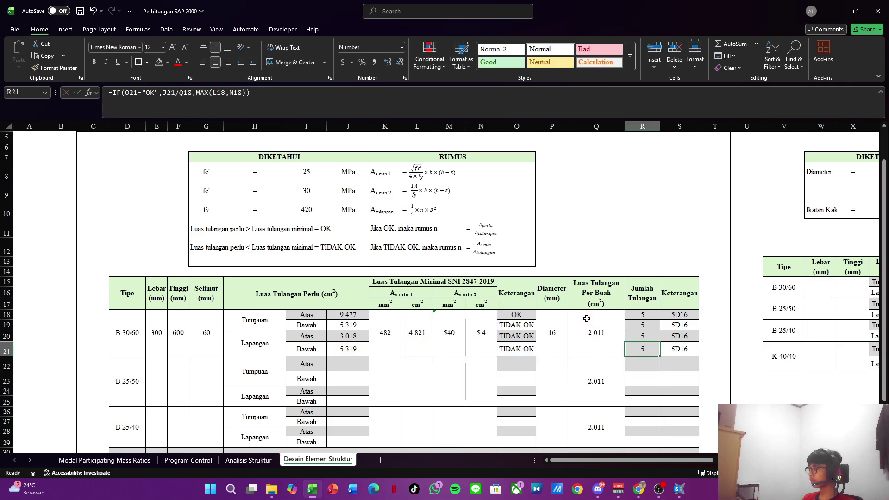
{"action": "key", "text": "Up"}
{"action": "key", "text": "Up"}
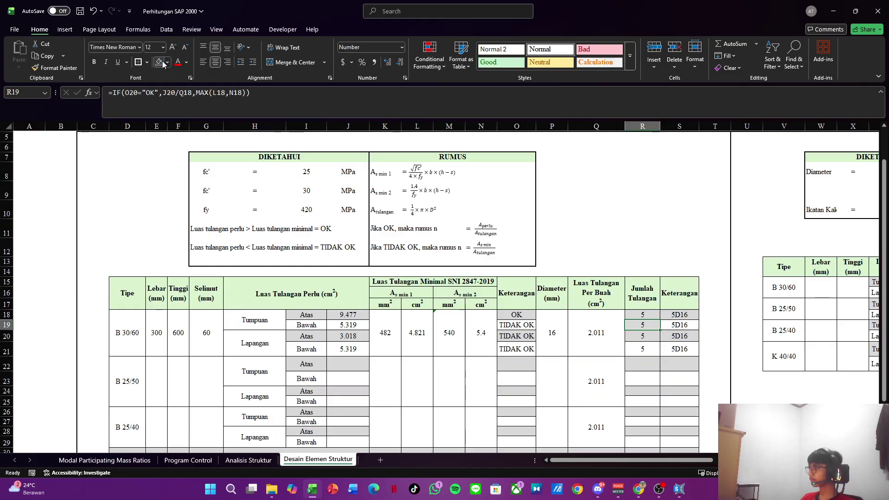
{"action": "left_click", "coordinate": [162, 64]}
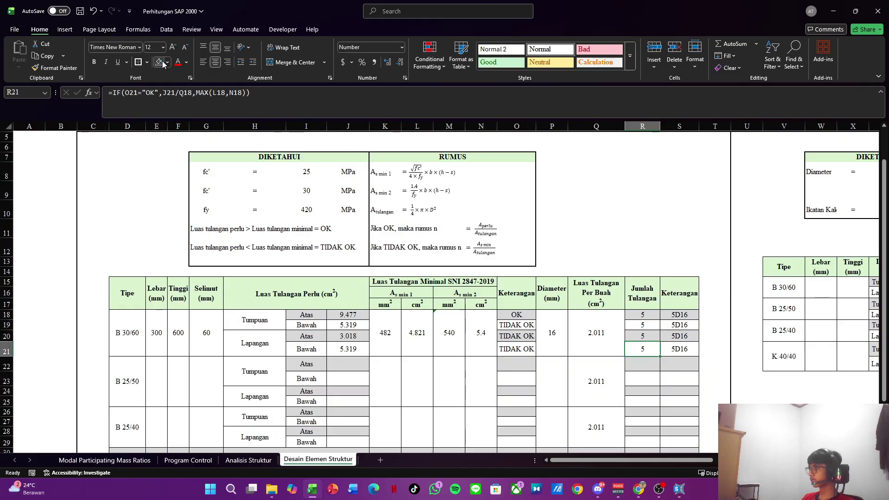
Step: Compare the required areas of B 30/60 with its minimum areas and the OK check formula in O18
{"action": "key", "text": "Left"}
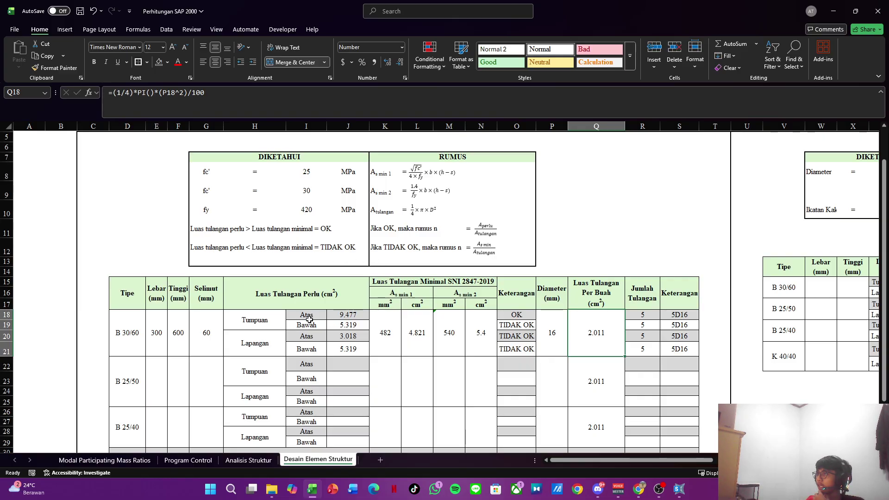
{"action": "left_click", "coordinate": [343, 316]}
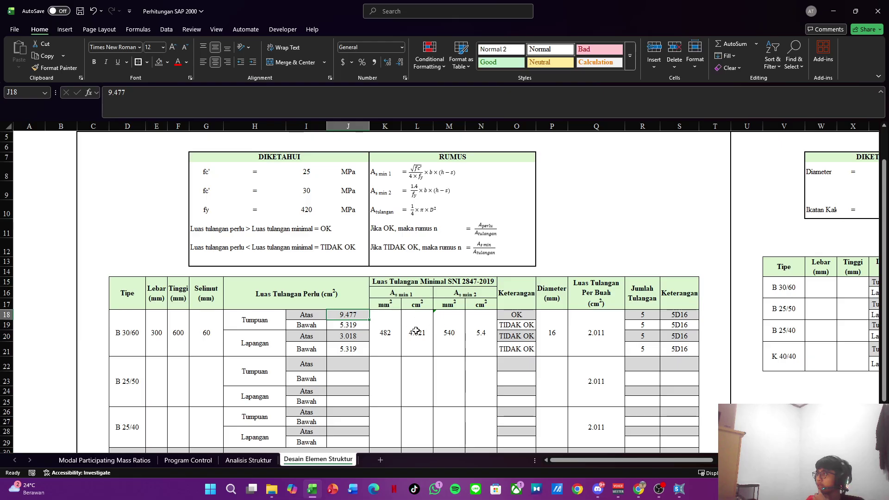
{"action": "left_click", "coordinate": [521, 316]}
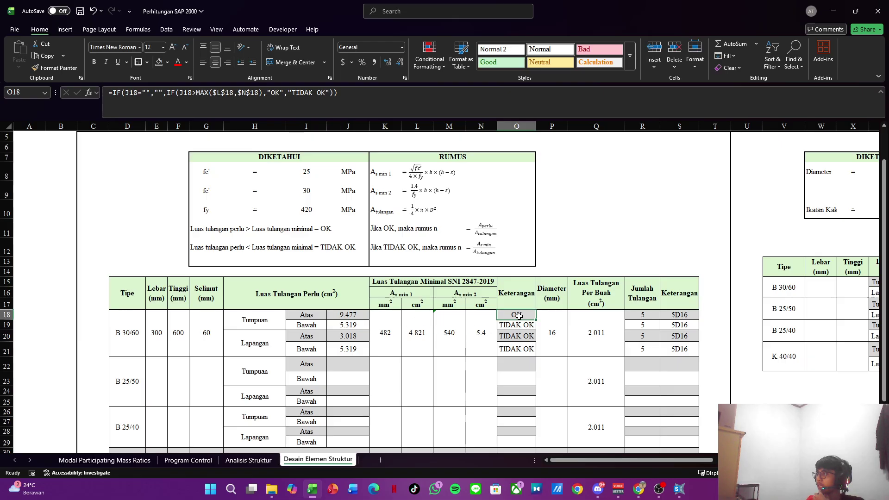
{"action": "left_click", "coordinate": [345, 315]}
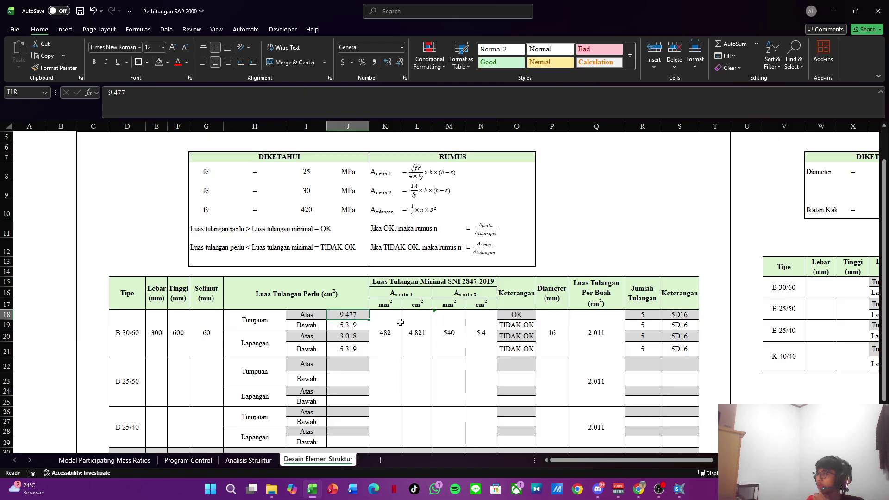
{"action": "left_click", "coordinate": [528, 314]}
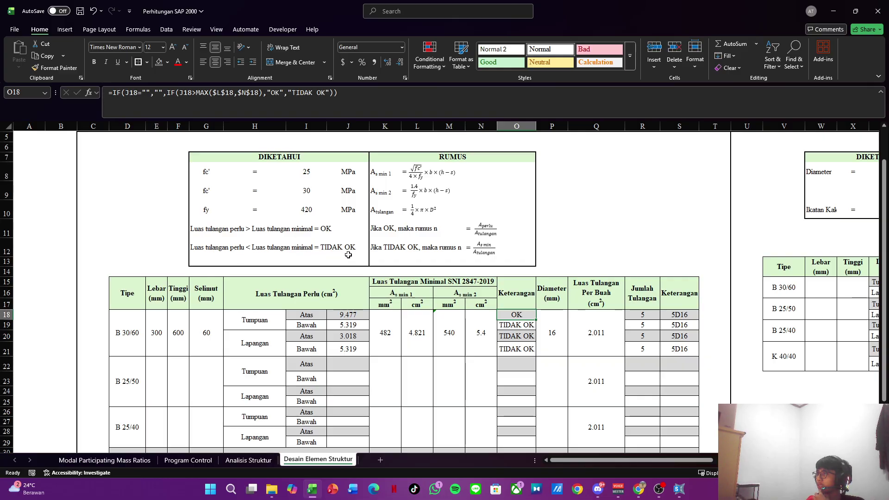
{"action": "left_click", "coordinate": [355, 333]}
{"action": "left_click", "coordinate": [350, 322]}
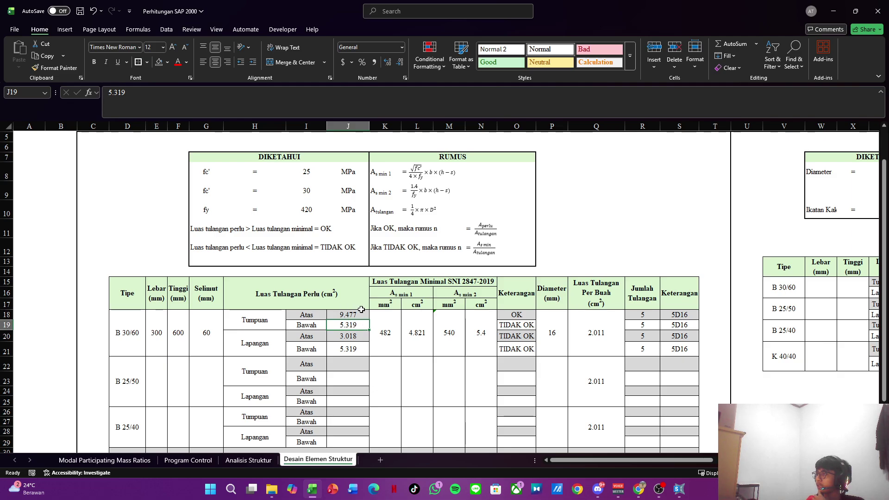
{"action": "left_click", "coordinate": [419, 336]}
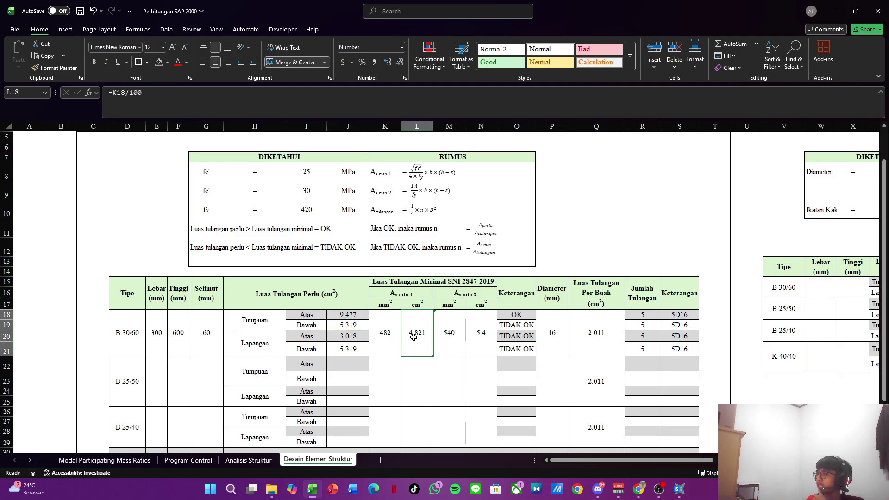
Step: Compare the two minimum areas in L18 and N18 with the required Tumpuan Bawah area in J19
{"action": "left_click", "coordinate": [482, 334]}
{"action": "left_click", "coordinate": [413, 336]}
{"action": "left_click", "coordinate": [483, 331]}
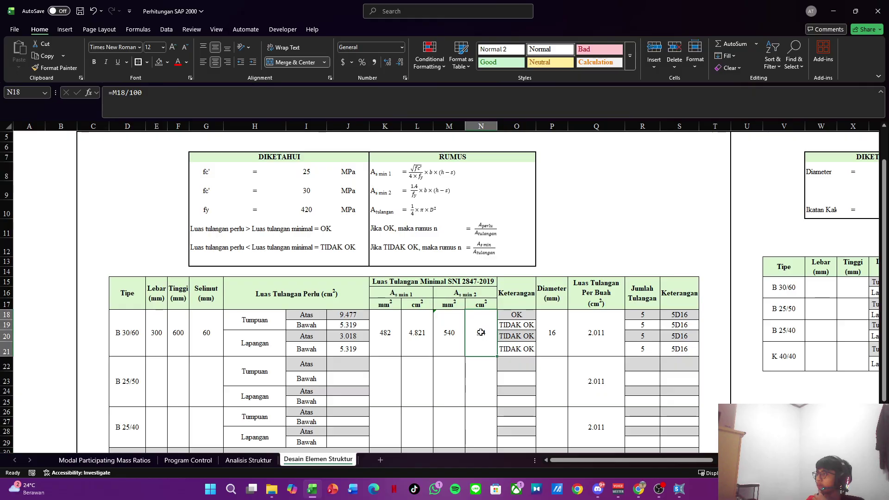
{"action": "left_click", "coordinate": [358, 326]}
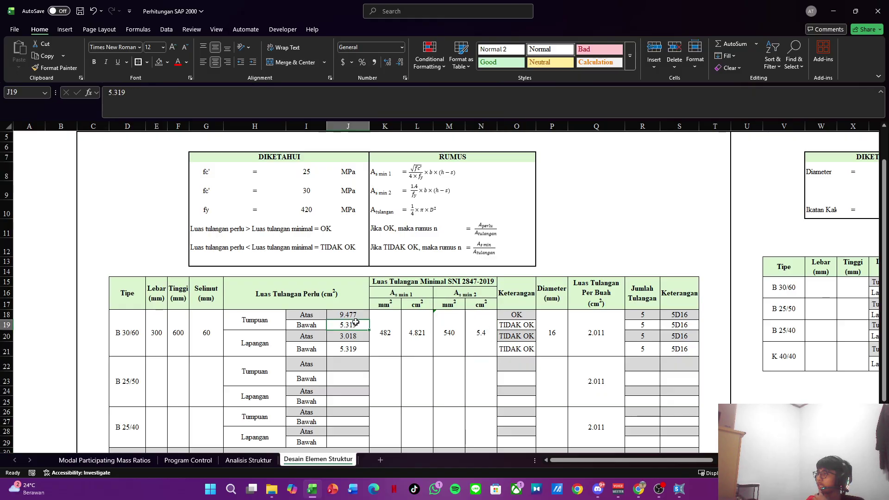
{"action": "left_click", "coordinate": [488, 341]}
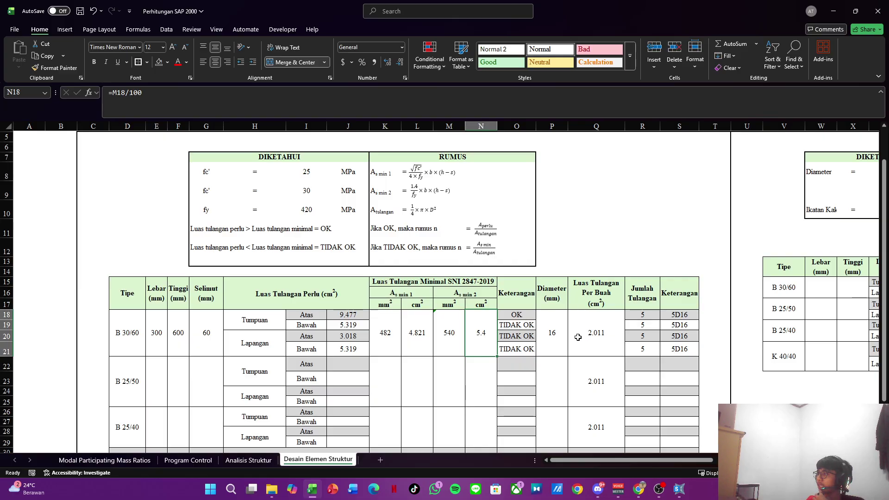
Step: Examine the bar-count formulas in R18 and R19 alongside the per-bar area in Q18 and the OK checks in O18 and O19
{"action": "left_click", "coordinate": [594, 329]}
{"action": "left_click", "coordinate": [638, 314]}
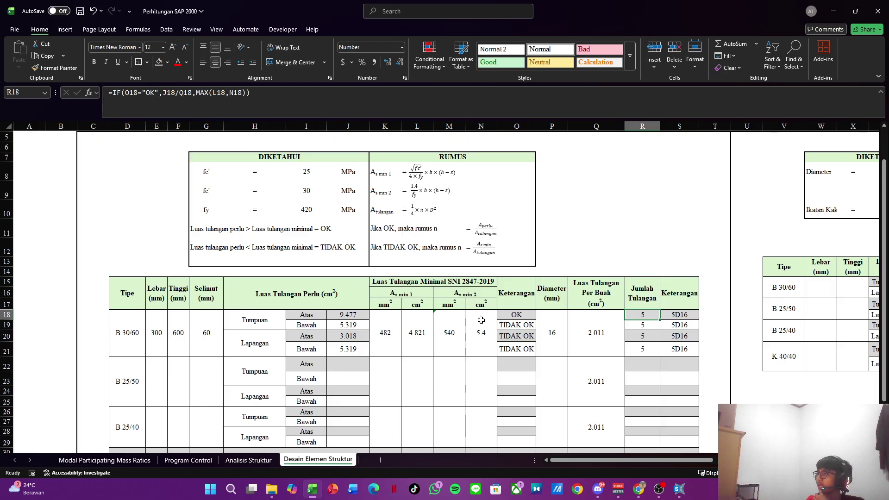
{"action": "left_click", "coordinate": [527, 314]}
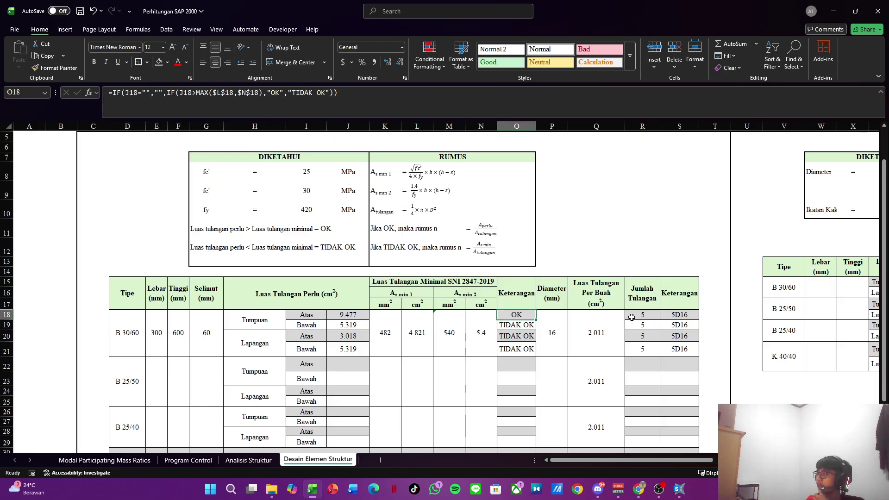
{"action": "left_click", "coordinate": [648, 317]}
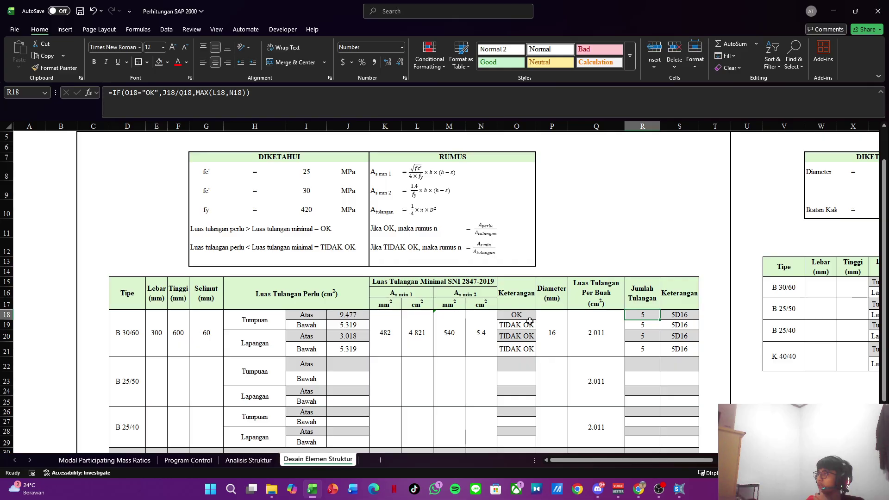
{"action": "left_click", "coordinate": [594, 330]}
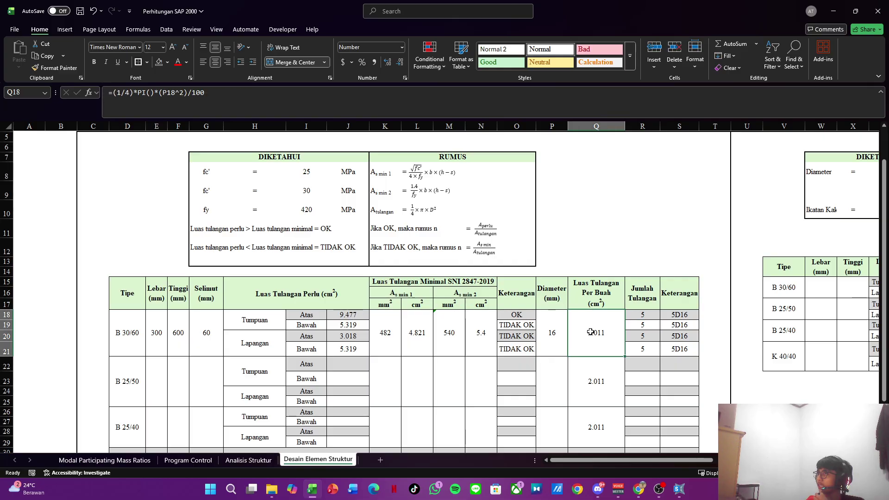
{"action": "left_click", "coordinate": [651, 325]}
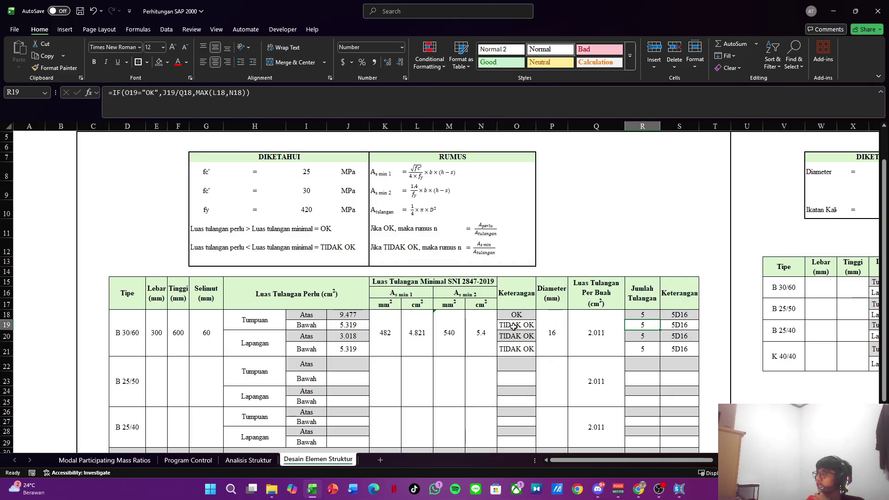
{"action": "left_click", "coordinate": [532, 325]}
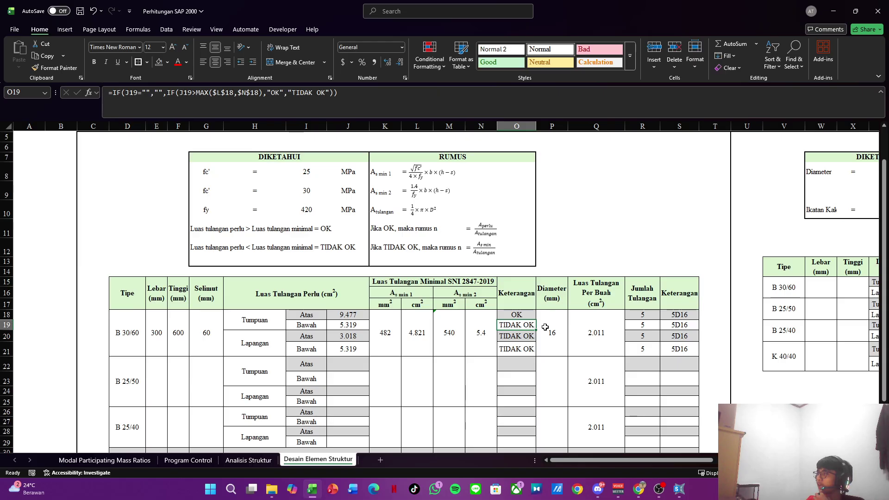
Step: Examine the formulas for minimum reinforcement area, area per bar and bar count in the B 30/60 rows
{"action": "left_click", "coordinate": [484, 329]}
{"action": "left_click", "coordinate": [418, 331]}
{"action": "left_click", "coordinate": [480, 328]}
{"action": "left_click", "coordinate": [413, 327]}
{"action": "left_click", "coordinate": [481, 329]}
{"action": "left_click", "coordinate": [422, 326]}
{"action": "left_click", "coordinate": [486, 327]}
{"action": "left_click", "coordinate": [430, 328]}
{"action": "left_click", "coordinate": [490, 328]}
{"action": "left_click", "coordinate": [419, 329]}
{"action": "left_click", "coordinate": [480, 326]}
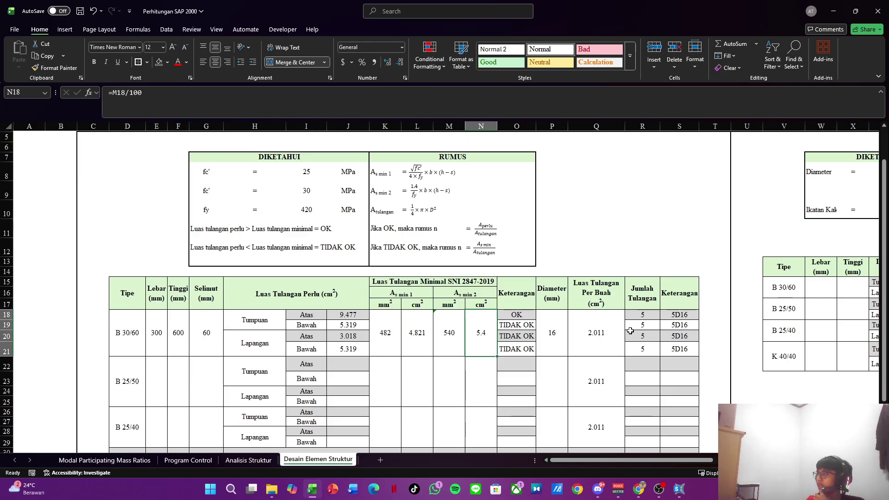
{"action": "left_click", "coordinate": [604, 328]}
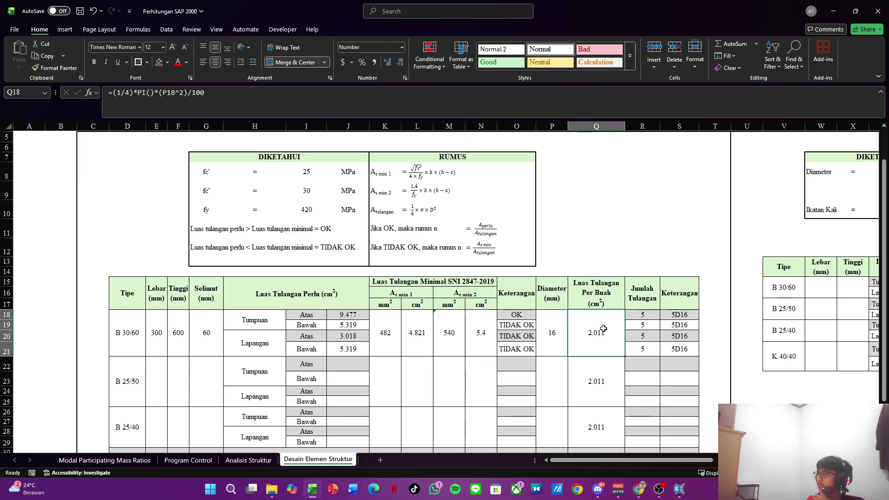
{"action": "left_click", "coordinate": [645, 326]}
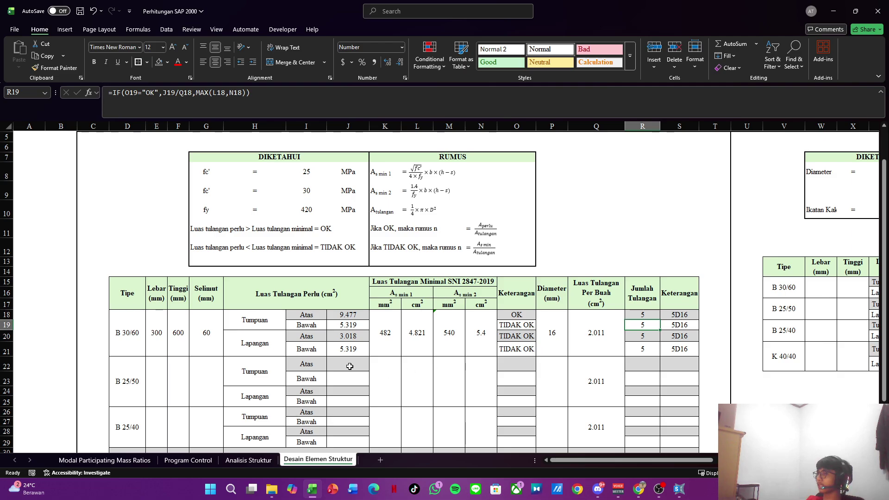
Step: Fill in beam B 25/50 with width 250, height 500 and cover 50, and select its Tumpuan Atas required-area cell
{"action": "left_click", "coordinate": [162, 382]}
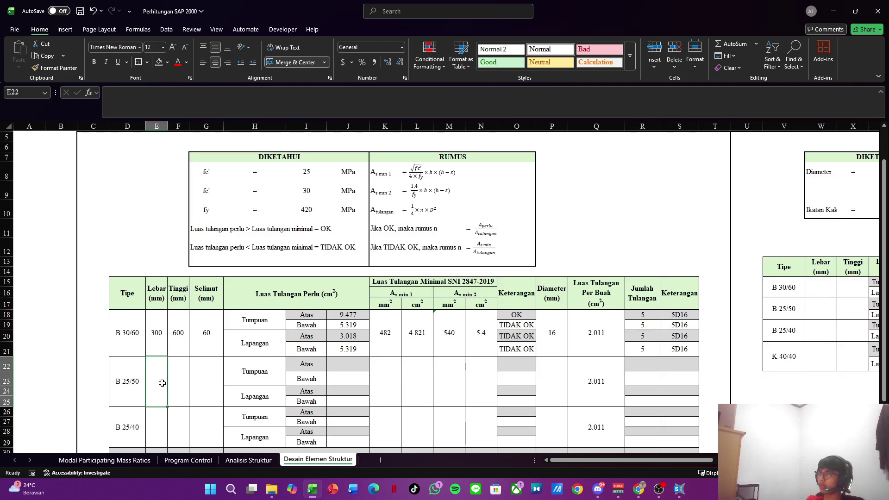
{"action": "type", "text": "250"}
{"action": "key", "text": "Tab"}
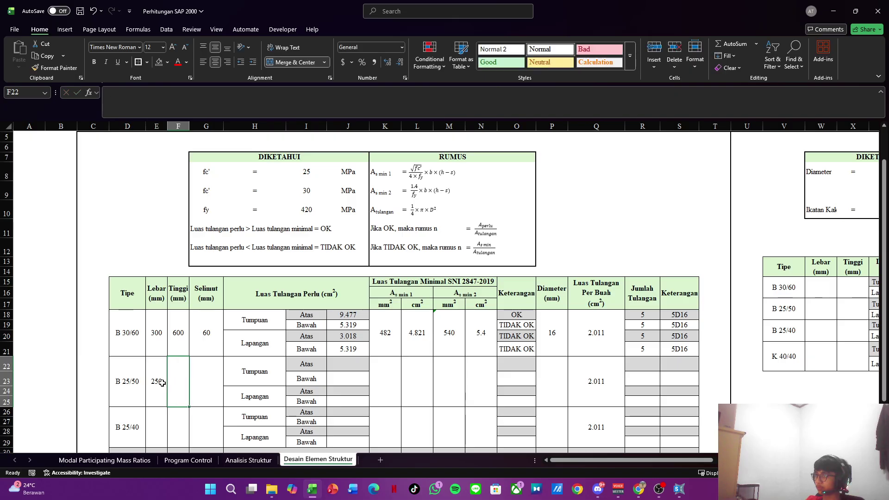
{"action": "type", "text": "500"}
{"action": "key", "text": "Tab"}
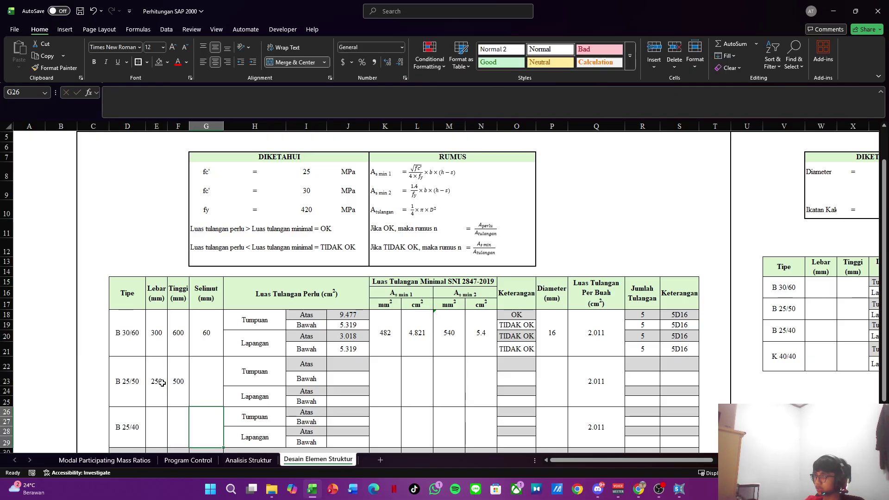
{"action": "type", "text": "50"}
{"action": "key", "text": "Tab"}
{"action": "key", "text": "Down"}
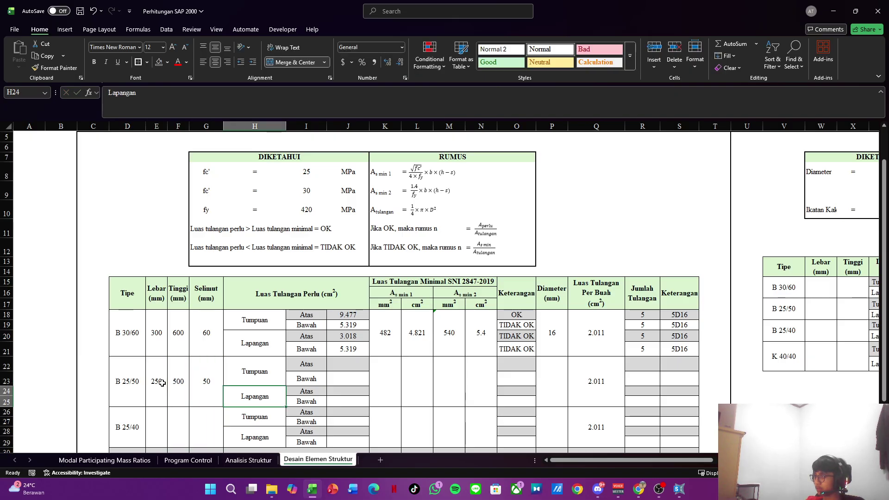
{"action": "key", "text": "Right"}
{"action": "key", "text": "Right"}
{"action": "key", "text": "Up"}
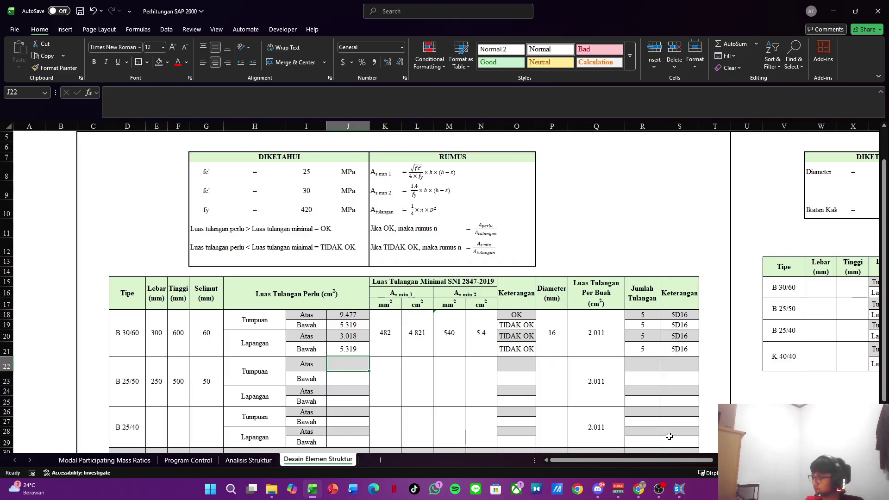
Step: Switch to SAP2000, select all frames with section property B 25/50 and show only the selection
{"action": "left_click", "coordinate": [677, 491]}
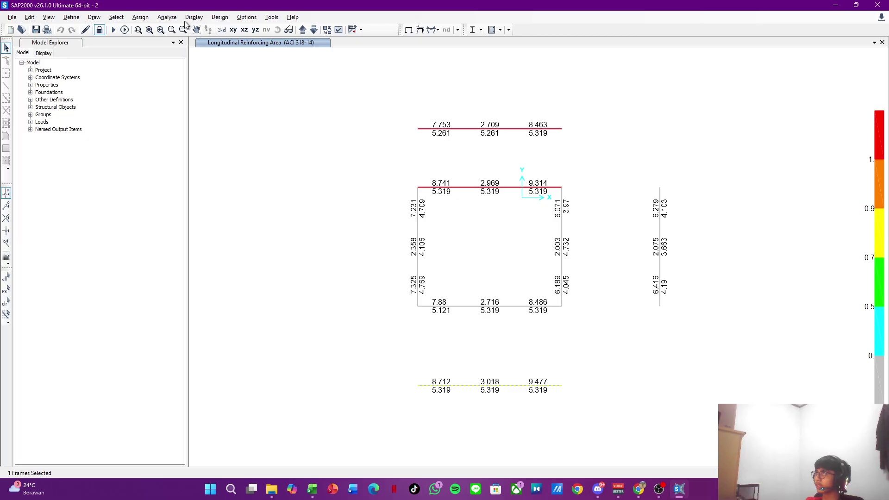
{"action": "left_click", "coordinate": [112, 18]}
{"action": "mouse_move", "coordinate": [157, 32]}
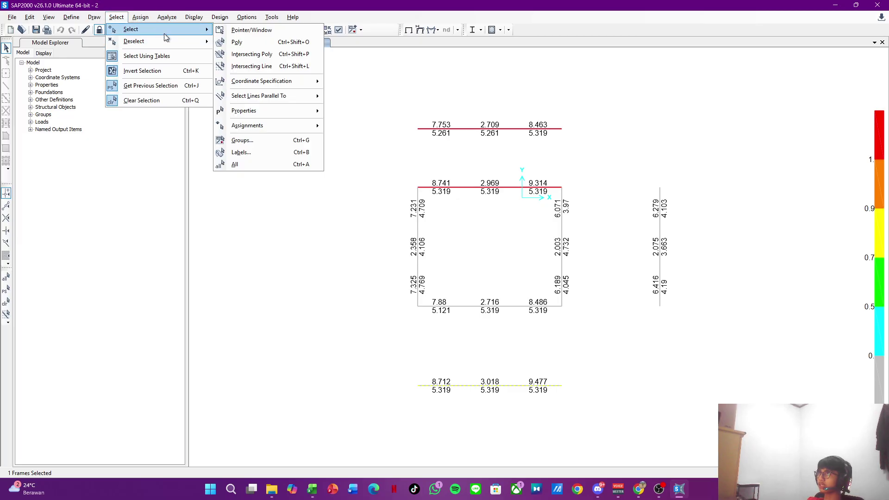
{"action": "mouse_move", "coordinate": [259, 112]}
{"action": "left_click", "coordinate": [353, 124]}
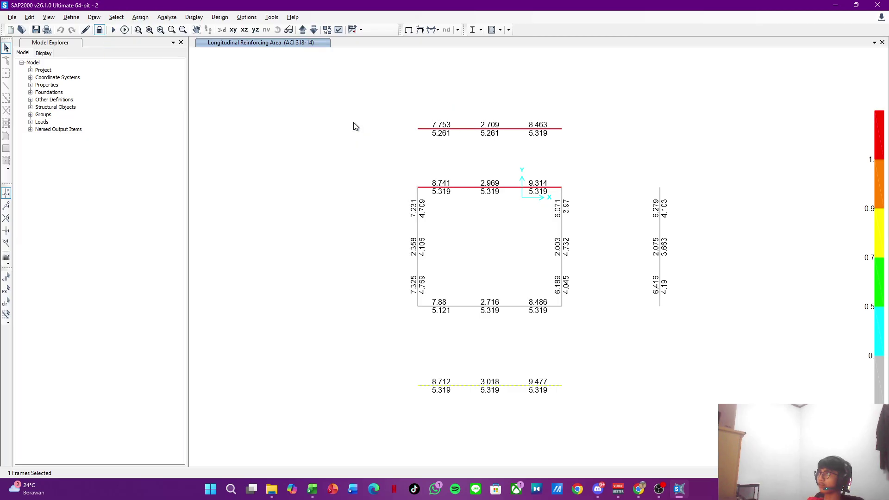
{"action": "left_click", "coordinate": [309, 154]}
{"action": "left_click", "coordinate": [324, 297]}
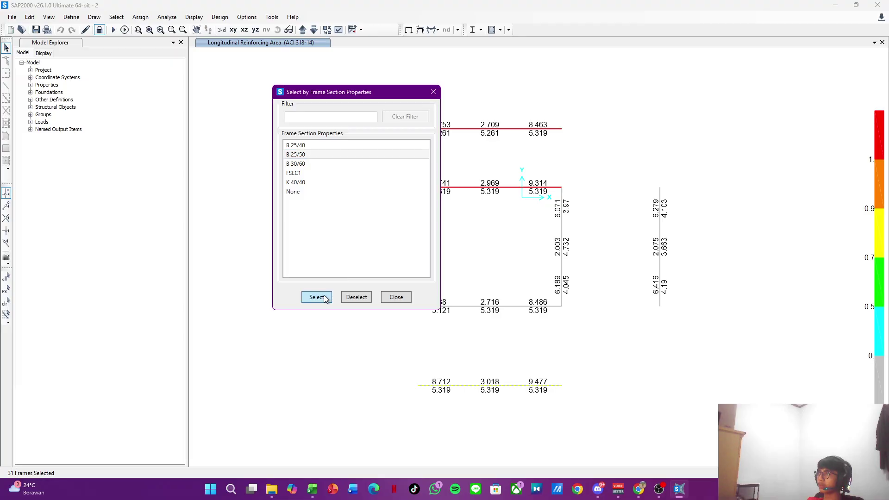
{"action": "left_click", "coordinate": [396, 297]}
{"action": "right_click", "coordinate": [341, 243]}
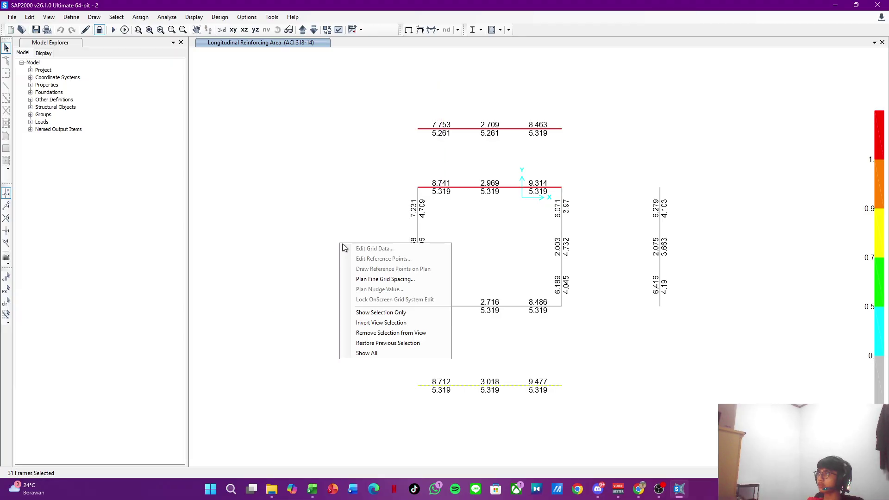
{"action": "left_click", "coordinate": [377, 313]}
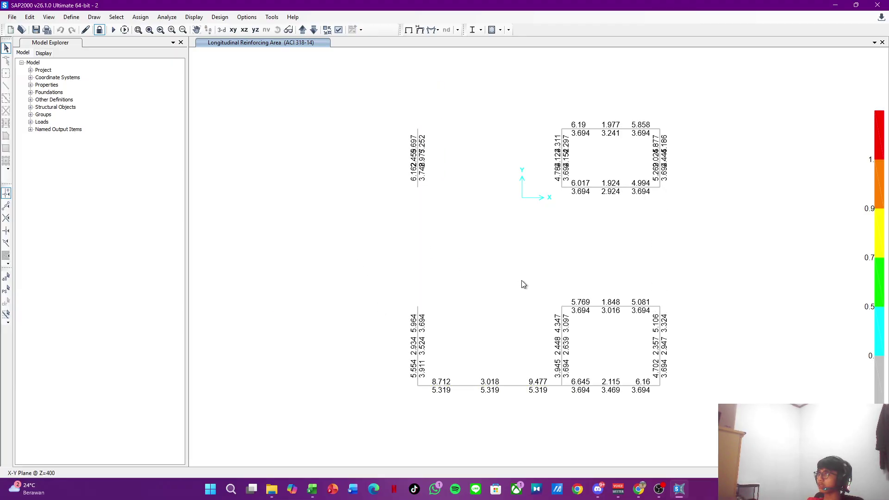
Step: Examine the longitudinal reinforcing areas of the displayed beams on the Z=400 plan, and select the long lower beam with 9.477
{"action": "scroll", "coordinate": [520, 283], "scroll_direction": "up", "scroll_amount": 3}
{"action": "left_click_drag", "start_coordinate": [512, 298], "coordinate": [339, 210]}
{"action": "scroll", "coordinate": [366, 233], "scroll_direction": "down", "scroll_amount": 3}
{"action": "scroll", "coordinate": [391, 278], "scroll_direction": "up", "scroll_amount": 2}
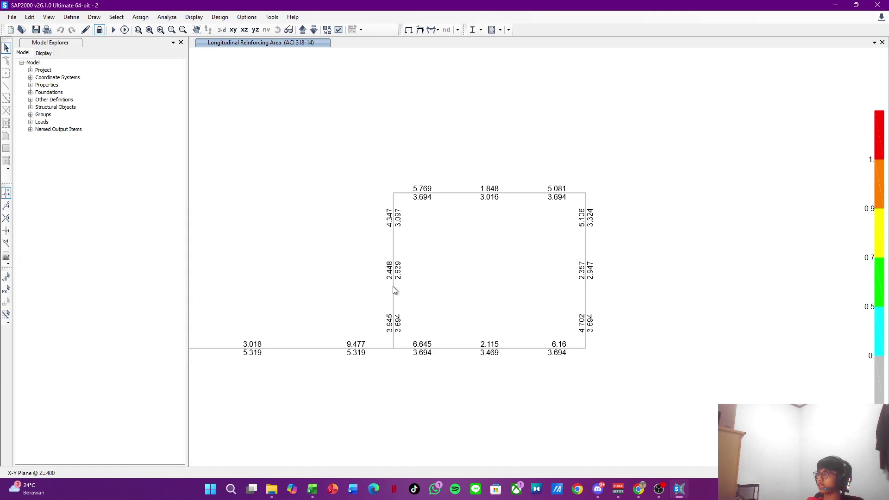
{"action": "left_click_drag", "start_coordinate": [392, 286], "coordinate": [421, 269]}
{"action": "mouse_move", "coordinate": [351, 248]}
{"action": "left_mouse_down"}
{"action": "mouse_move", "coordinate": [411, 270]}
{"action": "mouse_move", "coordinate": [385, 290]}
{"action": "mouse_move", "coordinate": [400, 260]}
{"action": "left_mouse_up"}
{"action": "scroll", "coordinate": [383, 252], "scroll_direction": "down", "scroll_amount": 2}
{"action": "scroll", "coordinate": [386, 297], "scroll_direction": "up", "scroll_amount": 2}
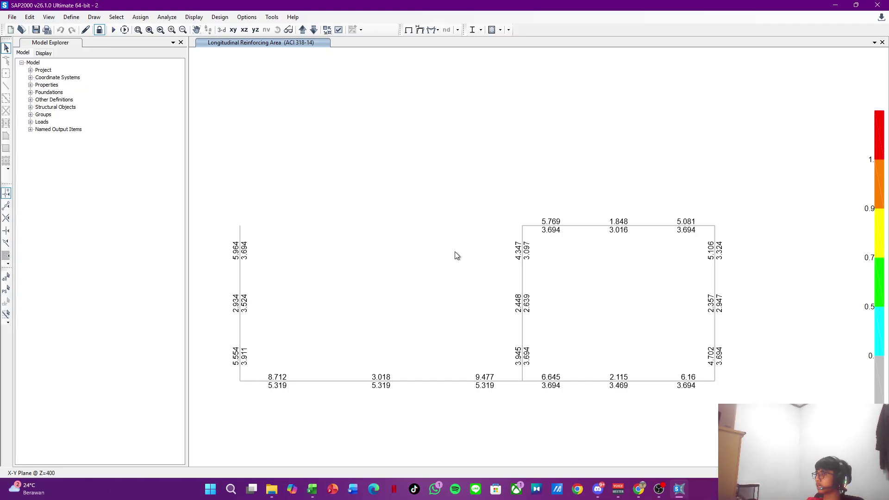
{"action": "left_click", "coordinate": [425, 381]}
{"action": "left_click", "coordinate": [427, 366]}
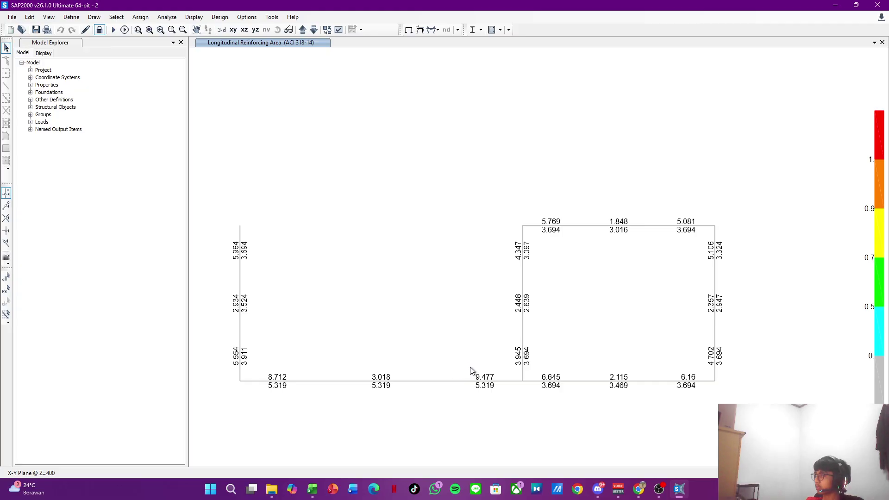
{"action": "scroll", "coordinate": [466, 355], "scroll_direction": "up", "scroll_amount": 6}
{"action": "scroll", "coordinate": [440, 373], "scroll_direction": "down", "scroll_amount": 4}
{"action": "scroll", "coordinate": [442, 378], "scroll_direction": "down", "scroll_amount": 4}
{"action": "scroll", "coordinate": [416, 305], "scroll_direction": "up", "scroll_amount": 3}
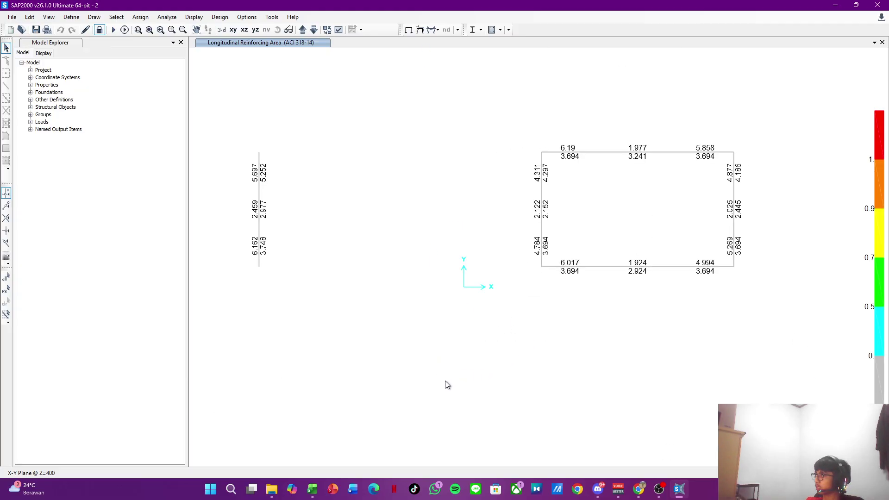
{"action": "left_click_drag", "start_coordinate": [435, 393], "coordinate": [425, 236]}
{"action": "left_click", "coordinate": [467, 400]}
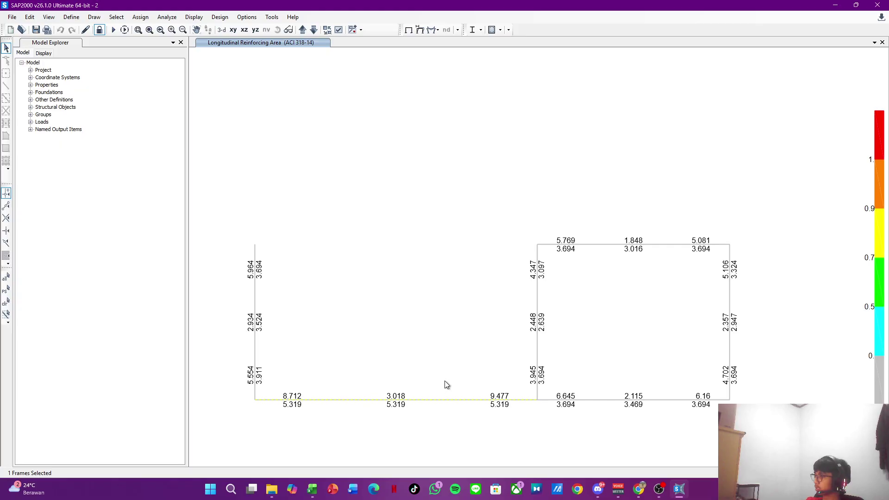
Step: Compare the reinforcing areas of the B 25/50 beams on the other floor plans and return to the Z=400 plan
{"action": "scroll", "coordinate": [400, 331], "scroll_direction": "down", "scroll_amount": 3}
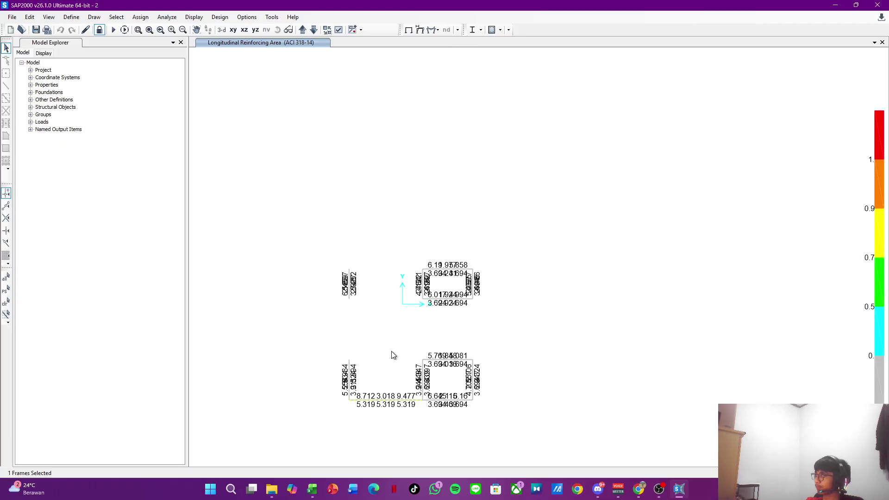
{"action": "left_click", "coordinate": [288, 29]}
{"action": "scroll", "coordinate": [417, 320], "scroll_direction": "up", "scroll_amount": 3}
{"action": "left_click_drag", "start_coordinate": [443, 301], "coordinate": [634, 217]}
{"action": "left_click_drag", "start_coordinate": [510, 310], "coordinate": [407, 143]}
{"action": "left_click_drag", "start_coordinate": [472, 206], "coordinate": [401, 298]}
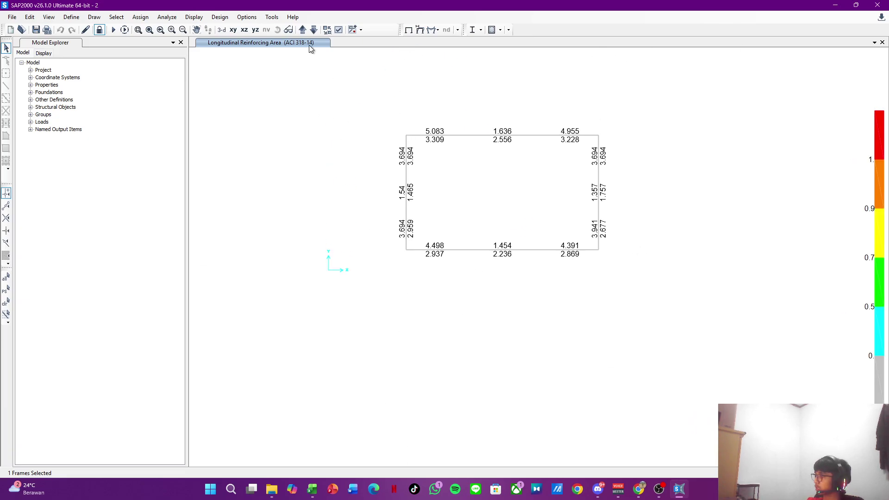
{"action": "left_click", "coordinate": [302, 30]}
{"action": "left_click", "coordinate": [302, 30]}
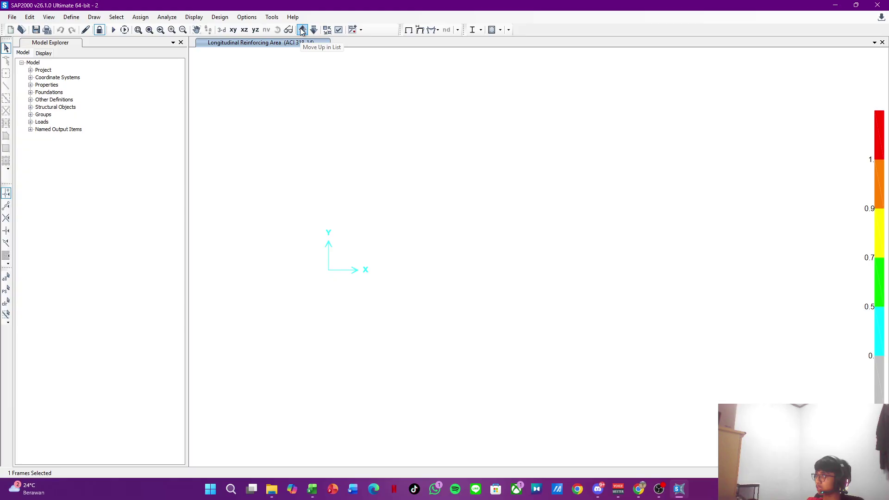
{"action": "scroll", "coordinate": [464, 261], "scroll_direction": "down", "scroll_amount": 3}
{"action": "left_click_drag", "start_coordinate": [464, 263], "coordinate": [520, 127]}
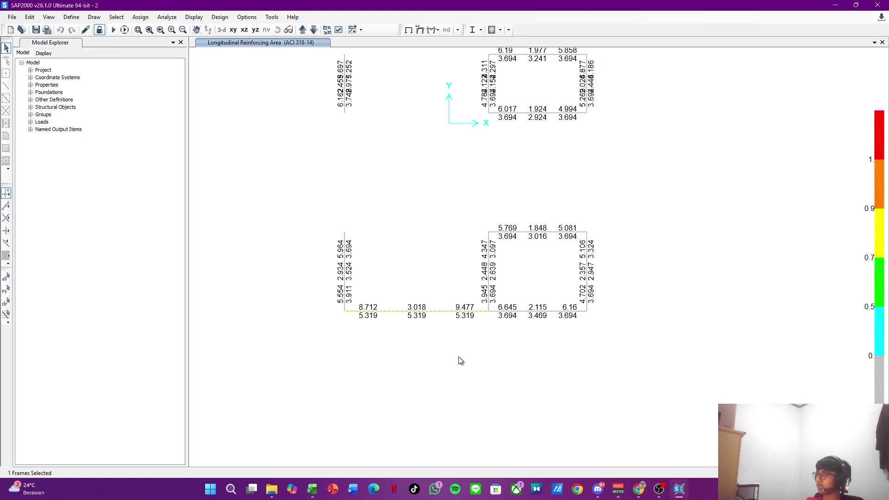
Step: Switch to the Excel sheet and enter 9.477 as the Tumpuan Atas required reinforcement area of B 25/50
{"action": "left_click", "coordinate": [312, 489]}
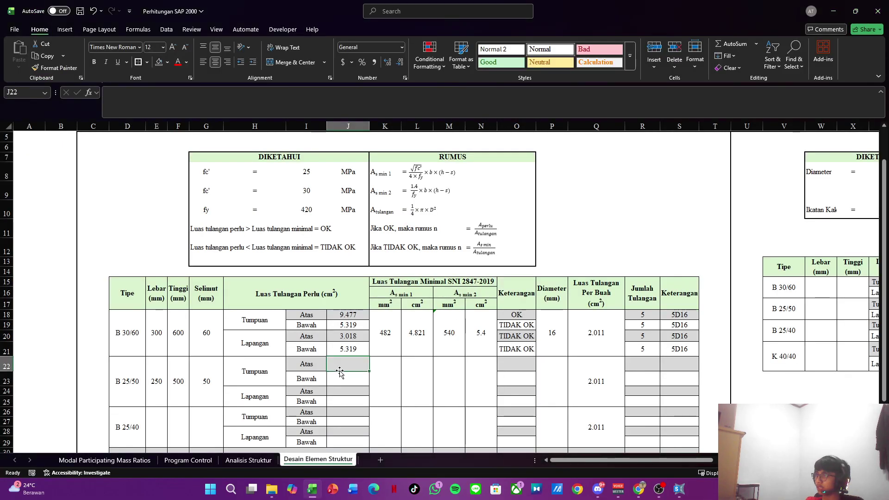
{"action": "key", "text": "alt+Tab"}
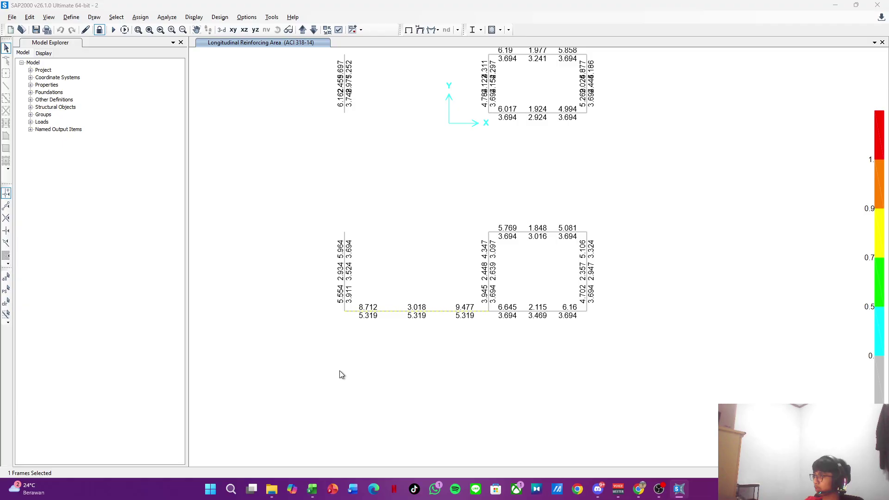
{"action": "key", "text": "alt+Tab"}
{"action": "type", "text": "9"}
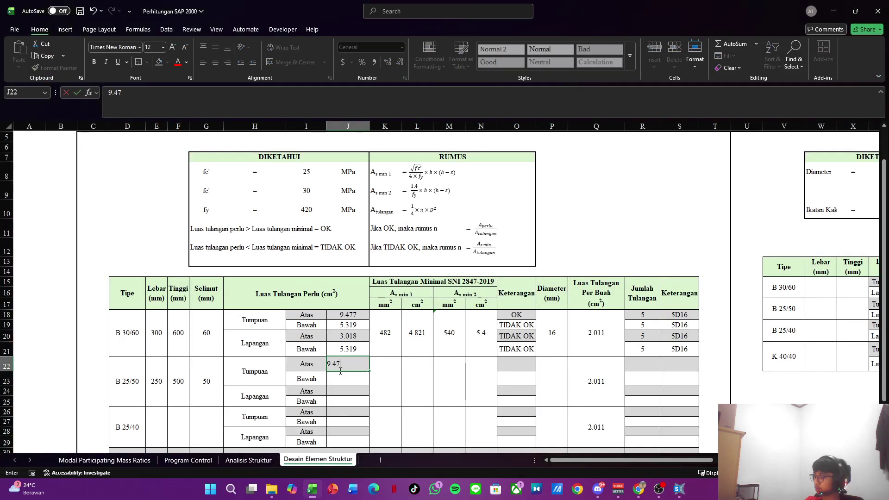
{"action": "key", "text": "Return"}
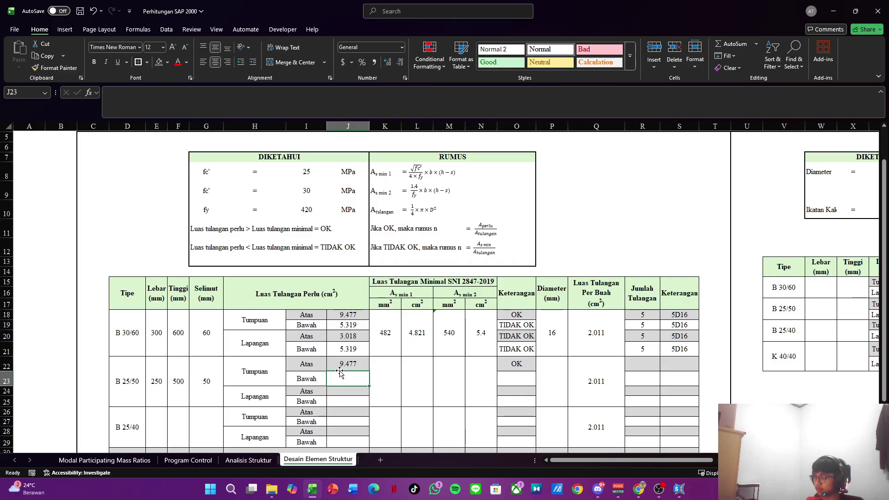
Step: Switch to SAP2000 and check the B 25/50 bottom reinforcing areas on the Z=400 plan and other floor plans
{"action": "key", "text": "alt+Tab"}
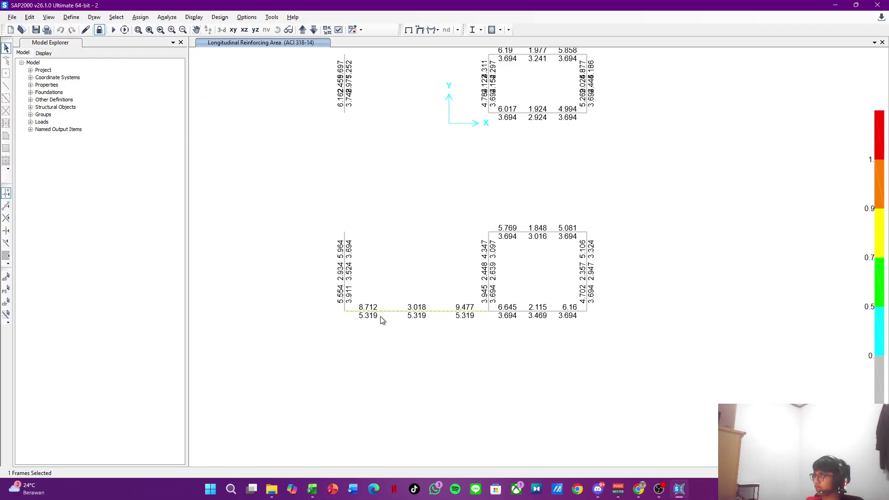
{"action": "left_click_drag", "start_coordinate": [428, 291], "coordinate": [373, 309]}
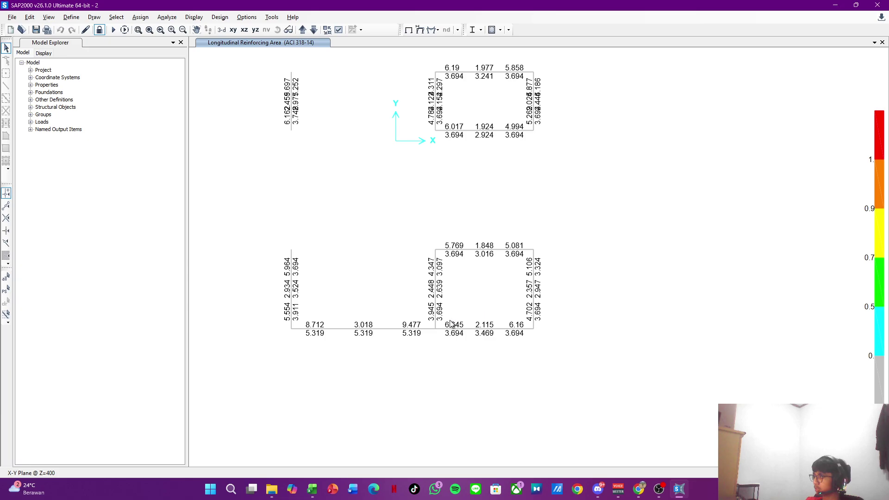
{"action": "scroll", "coordinate": [363, 272], "scroll_direction": "up", "scroll_amount": 2}
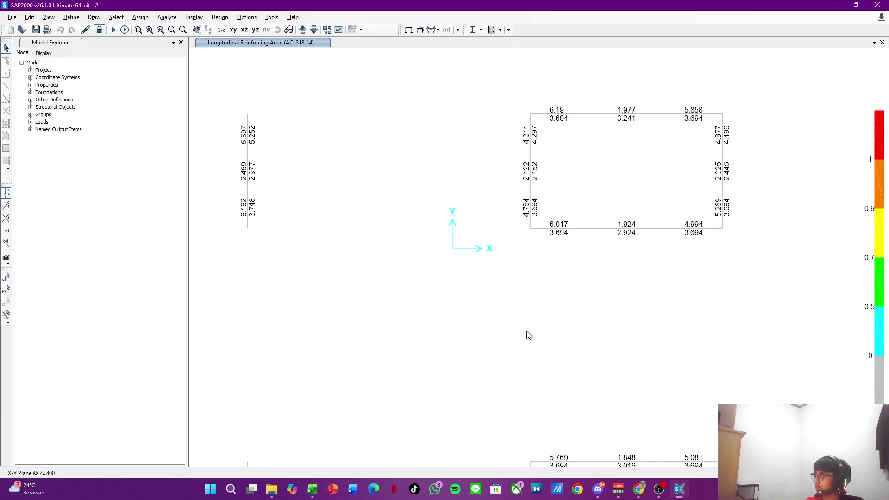
{"action": "left_click_drag", "start_coordinate": [459, 379], "coordinate": [444, 143]}
{"action": "left_click_drag", "start_coordinate": [349, 339], "coordinate": [346, 298]}
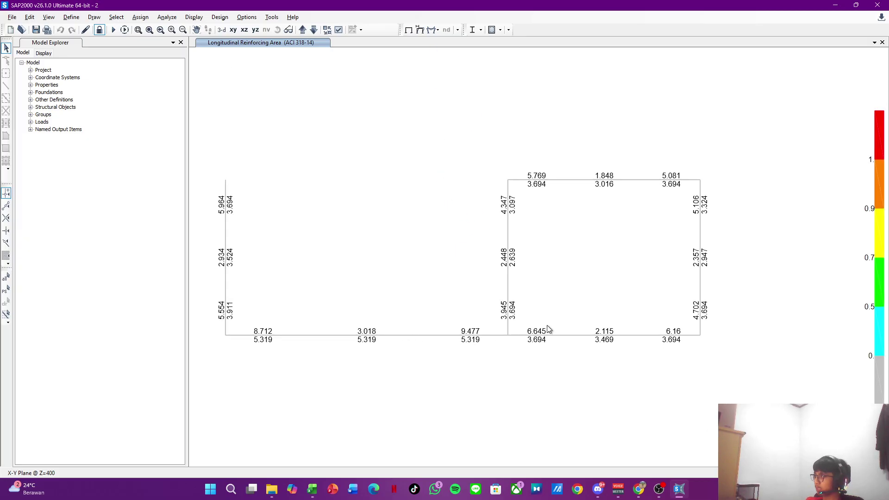
{"action": "left_click", "coordinate": [303, 29]}
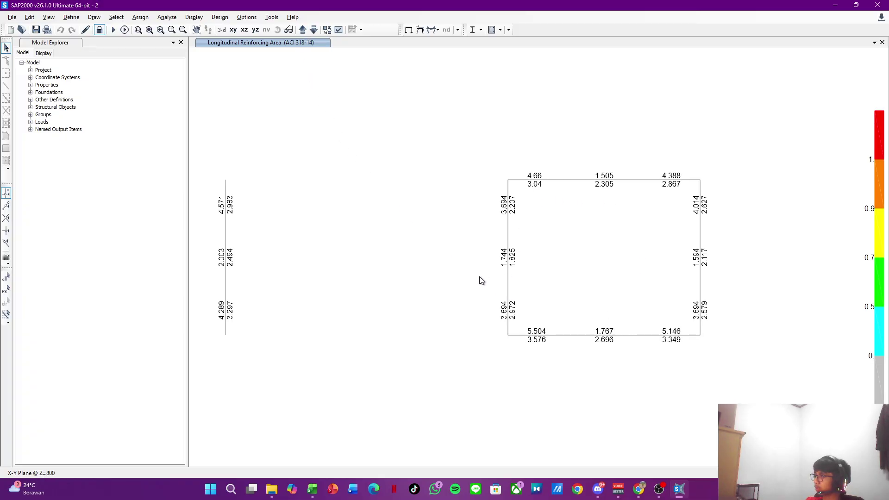
{"action": "left_click", "coordinate": [302, 29]}
{"action": "left_click", "coordinate": [302, 31]}
{"action": "left_click", "coordinate": [300, 30]}
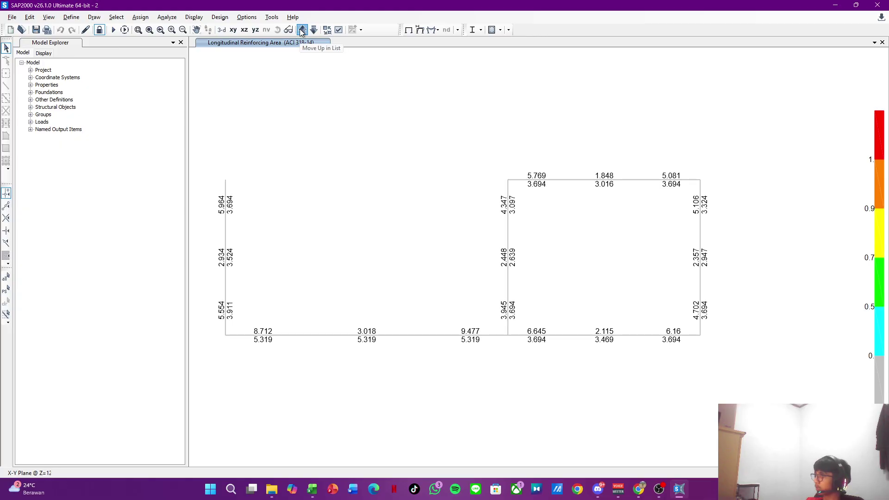
Step: Switch to the Excel sheet and enter 5.319 as the Tumpuan Bawah required reinforcement area of B 25/50
{"action": "key", "text": "alt+Tab"}
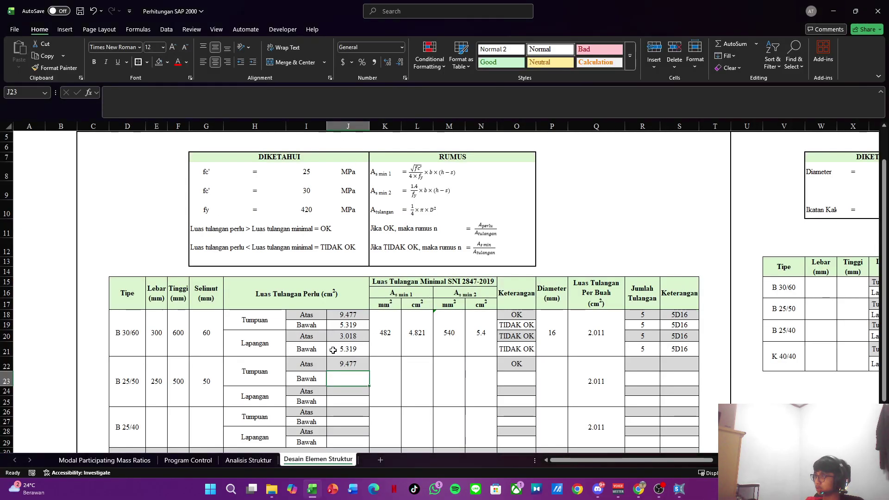
{"action": "type", "text": "5.31"}
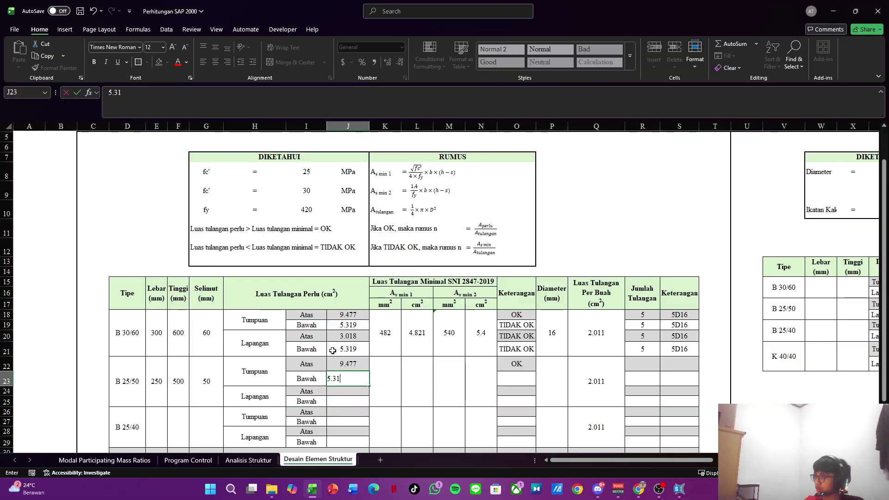
{"action": "key", "text": "Return"}
Step: Switch to SAP2000 and compare the midspan reinforcing areas of the B 25/50 beams on the Z=400 plan and the other floor plans
{"action": "key", "text": "alt+Tab"}
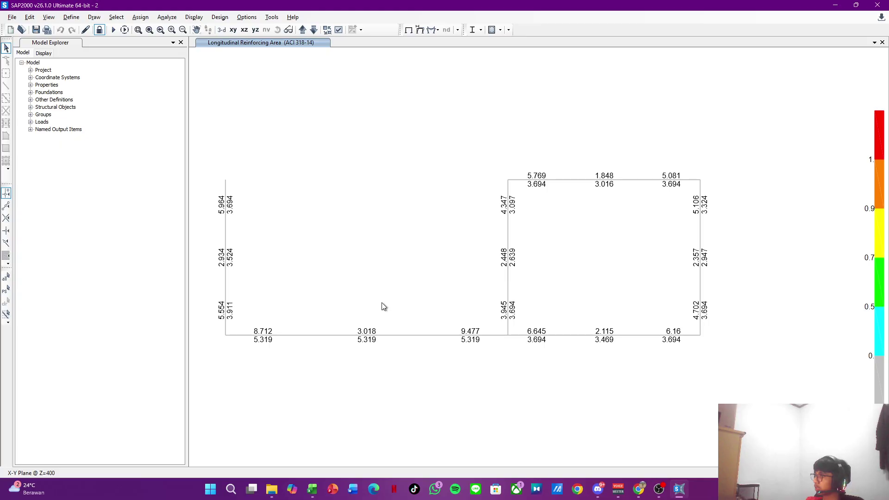
{"action": "scroll", "coordinate": [383, 309], "scroll_direction": "up", "scroll_amount": 5}
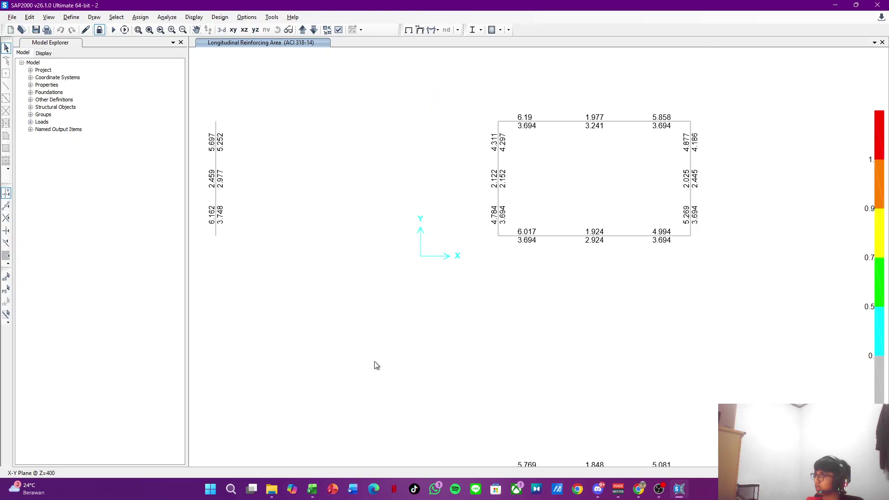
{"action": "left_click_drag", "start_coordinate": [383, 379], "coordinate": [352, 282]}
{"action": "scroll", "coordinate": [352, 282], "scroll_direction": "up", "scroll_amount": 2}
{"action": "left_click_drag", "start_coordinate": [357, 313], "coordinate": [362, 132]}
{"action": "left_click", "coordinate": [331, 353]}
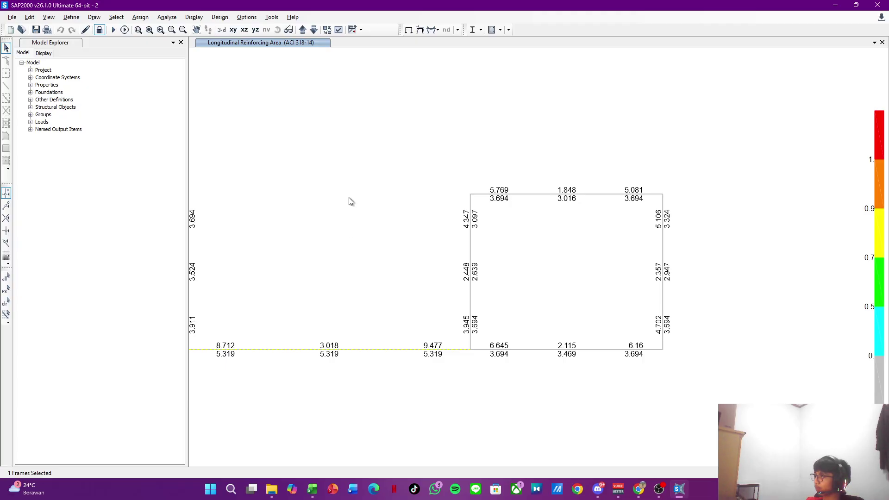
{"action": "left_click_drag", "start_coordinate": [348, 197], "coordinate": [373, 360]}
{"action": "left_click_drag", "start_coordinate": [348, 241], "coordinate": [359, 311]}
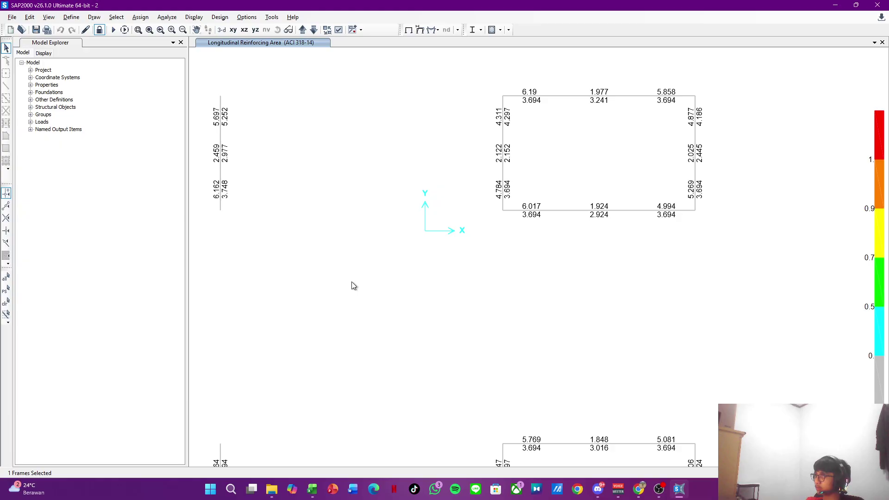
{"action": "left_click_drag", "start_coordinate": [352, 286], "coordinate": [341, 95]}
{"action": "left_click", "coordinate": [315, 29]}
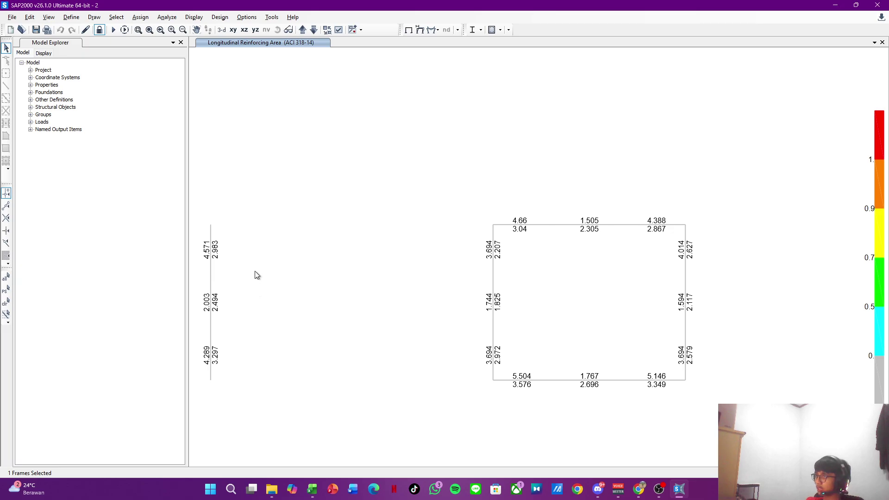
{"action": "left_click", "coordinate": [303, 30]}
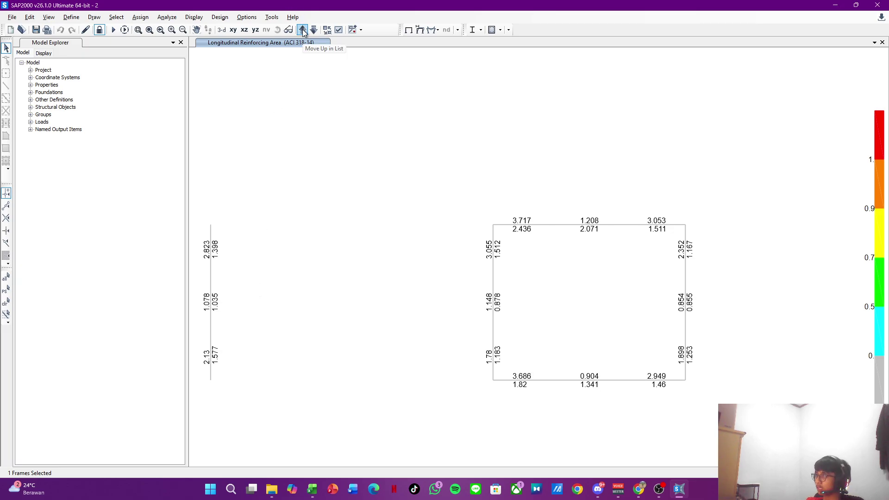
{"action": "left_click", "coordinate": [306, 29]}
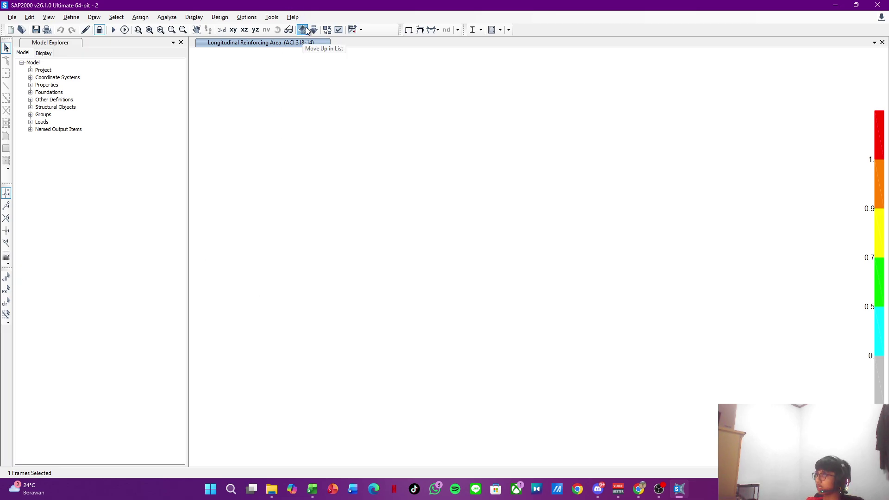
Step: Switch to the Excel sheet and enter the B 25/50 Lapangan required areas: 3.018 for Atas and 5.319 for Bawah
{"action": "key", "text": "alt+Tab"}
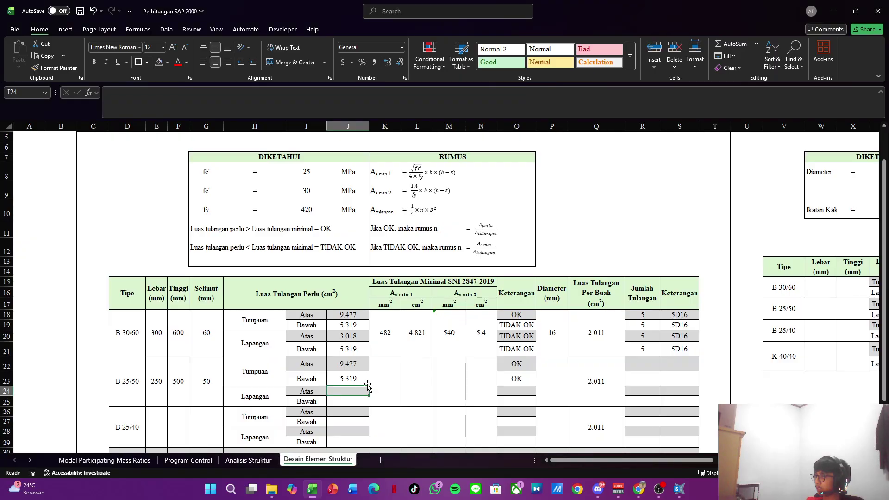
{"action": "key", "text": "alt+Tab"}
{"action": "key", "text": "alt+Tab"}
{"action": "type", "text": "3"}
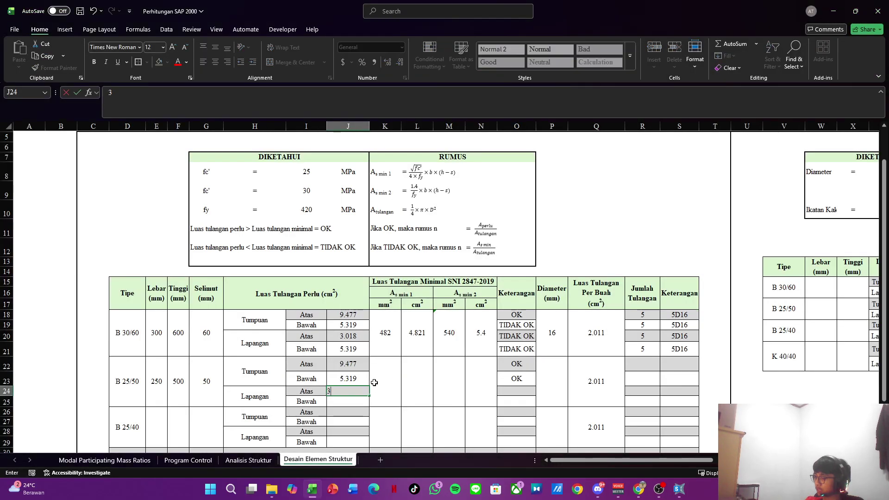
{"action": "key", "text": "Return"}
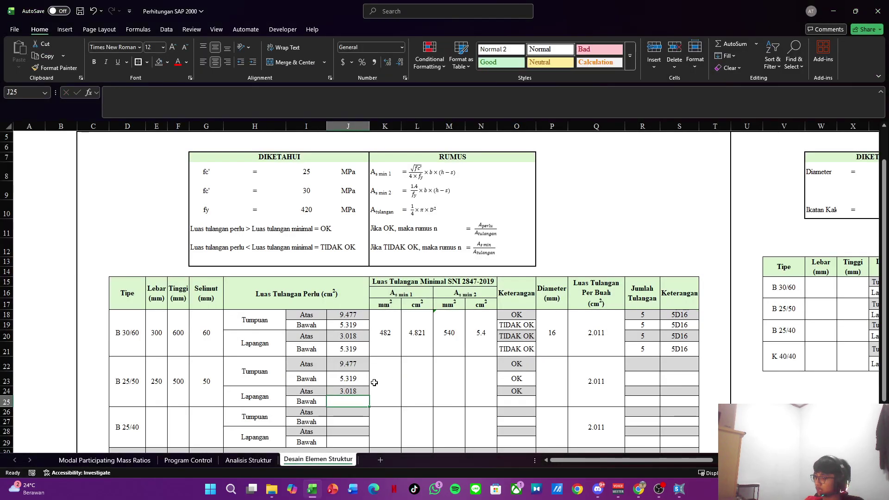
{"action": "type", "text": "5"}
{"action": "key", "text": "Return"}
Step: Copy the As min 1 formula in mm² from the B 30/60 row to the B 25/50 row
{"action": "key", "text": "Right"}
{"action": "key", "text": "Left"}
{"action": "key", "text": "Up"}
{"action": "key", "text": "Right"}
{"action": "key", "text": "Down"}
{"action": "key", "text": "Up"}
{"action": "key", "text": "Up"}
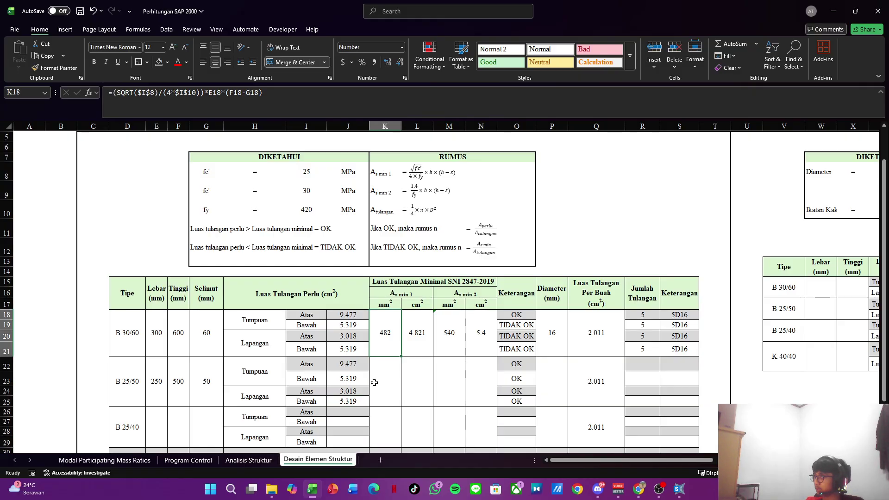
{"action": "key", "text": "ctrl+c"}
{"action": "key", "text": "Down"}
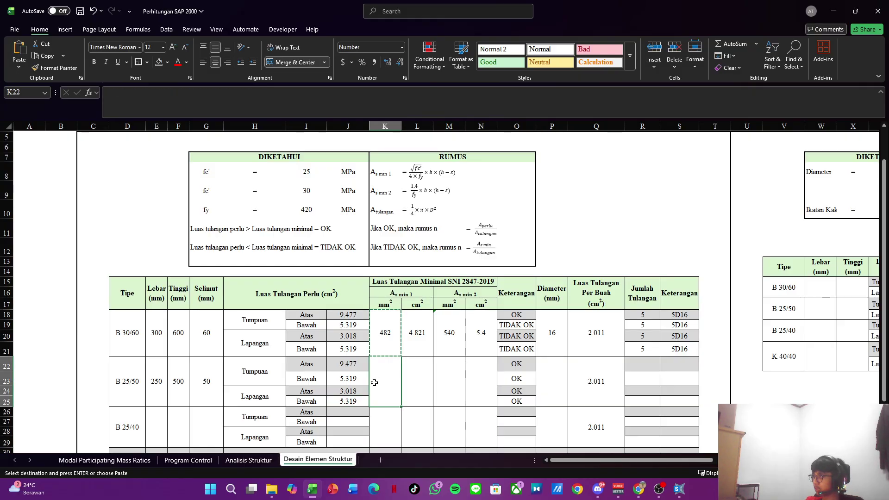
{"action": "key", "text": "ctrl+v"}
Step: Copy the As min 1 conversion formula in cm² from B 30/60 to B 25/50
{"action": "key", "text": "Right"}
{"action": "key", "text": "Up"}
{"action": "key", "text": "Down"}
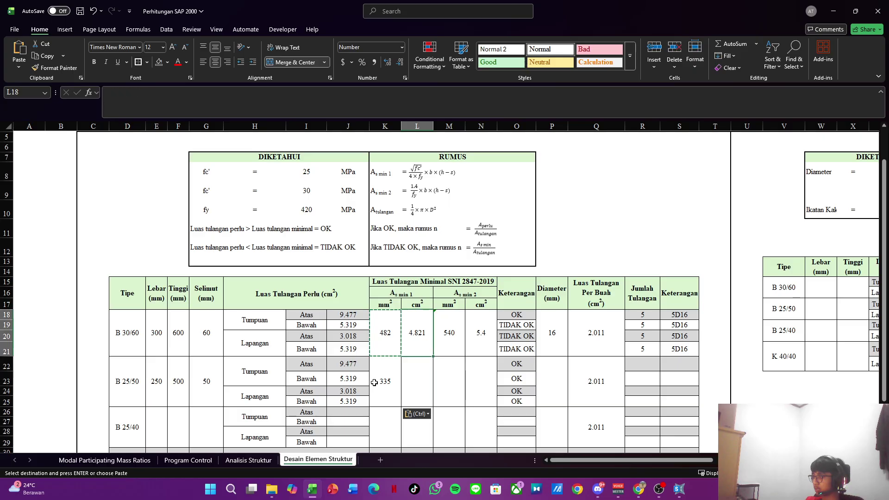
{"action": "key", "text": "Up"}
{"action": "key", "text": "Right"}
{"action": "key", "text": "Down"}
{"action": "key", "text": "Escape"}
{"action": "key", "text": "Left"}
{"action": "key", "text": "Up"}
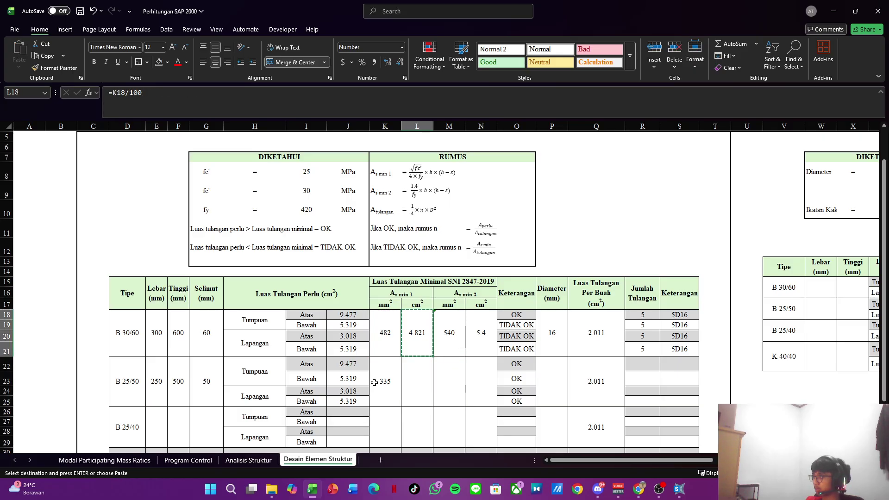
{"action": "key", "text": "ctrl+c"}
{"action": "key", "text": "Down"}
{"action": "key", "text": "Return"}
Step: Copy the As min 2 formula in mm² from the B 30/60 row to the B 25/50 row
{"action": "key", "text": "Right"}
{"action": "key", "text": "Up"}
{"action": "key", "text": "ctrl+c"}
{"action": "key", "text": "Down"}
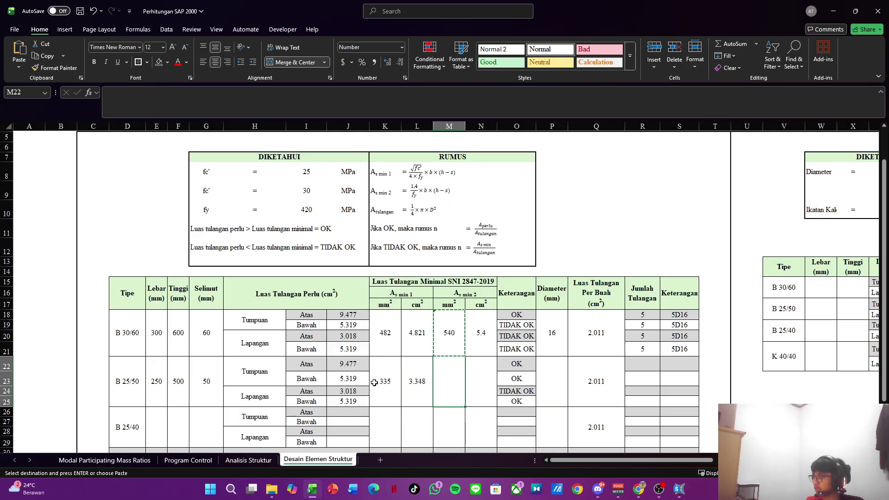
{"action": "key", "text": "ctrl+v"}
Step: Copy the As min 2 conversion formula in cm² from B 30/60 to B 25/50
{"action": "key", "text": "Right"}
{"action": "key", "text": "Escape"}
{"action": "key", "text": "Up"}
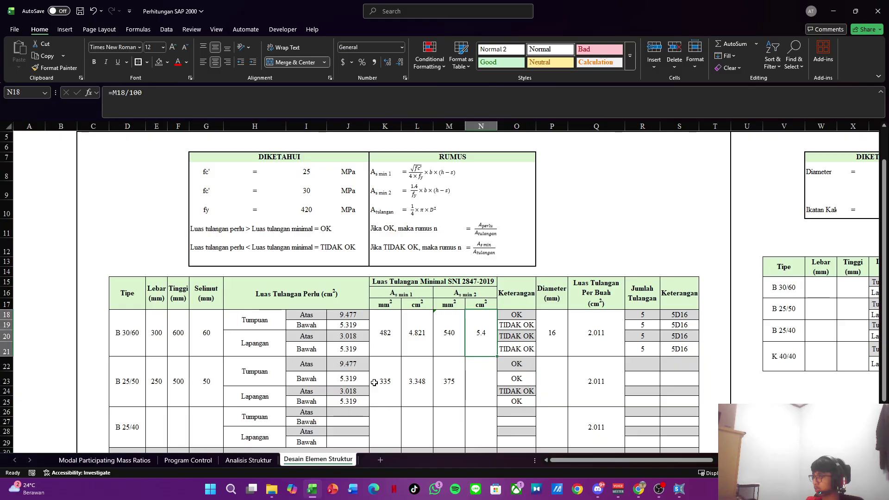
{"action": "key", "text": "ctrl+c"}
{"action": "key", "text": "Down"}
{"action": "key", "text": "Return"}
Step: Check the cell references in the B 25/50 As min 1 and As min 2 formulas and its Keterangan check formula
{"action": "key", "text": "Left"}
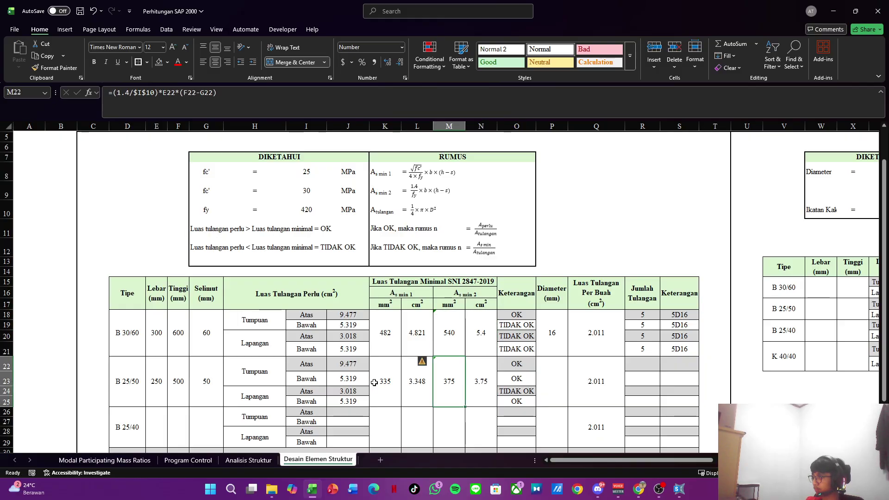
{"action": "key", "text": "Left"}
{"action": "key", "text": "Right"}
{"action": "key", "text": "Left"}
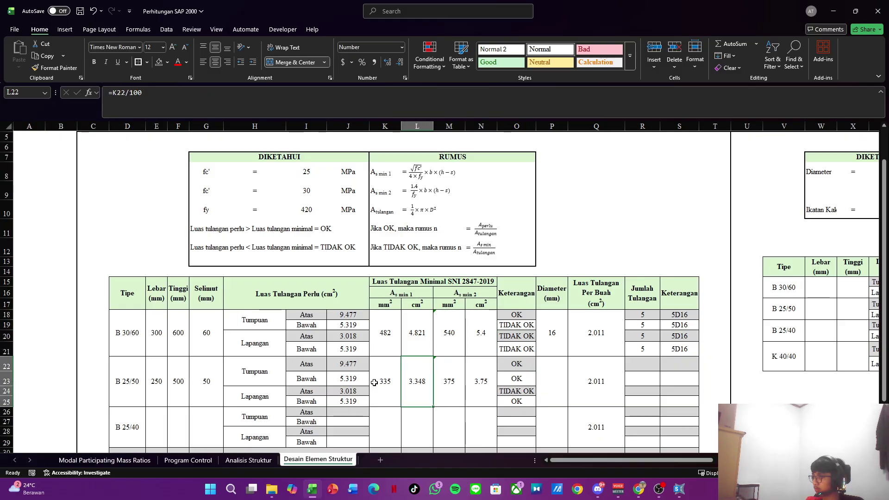
{"action": "key", "text": "Left"}
{"action": "left_click", "coordinate": [358, 95]}
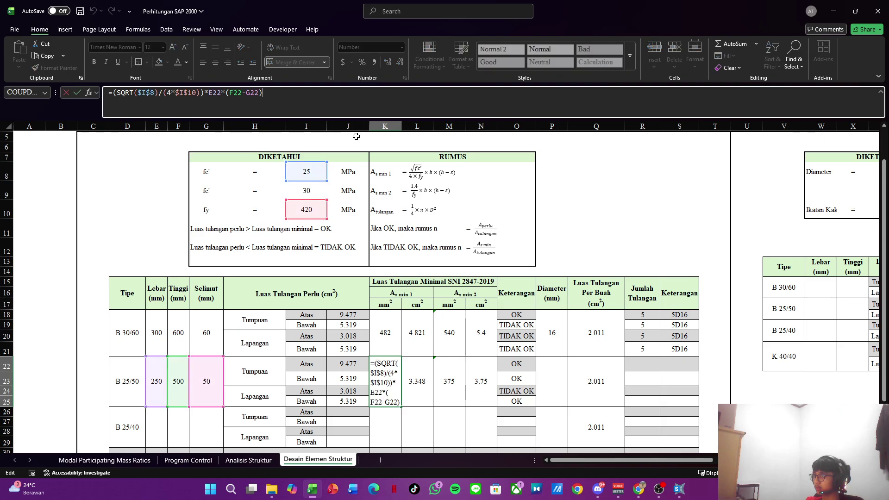
{"action": "key", "text": "Tab"}
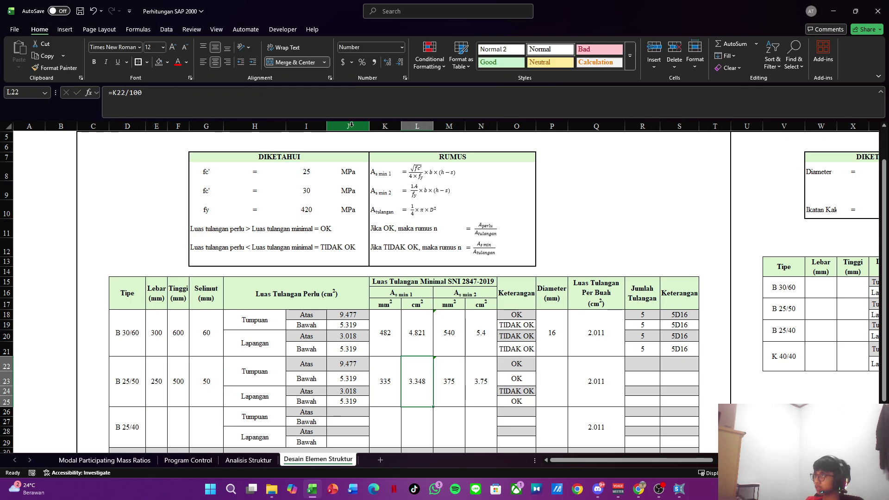
{"action": "left_click", "coordinate": [365, 103]}
{"action": "key", "text": "Tab"}
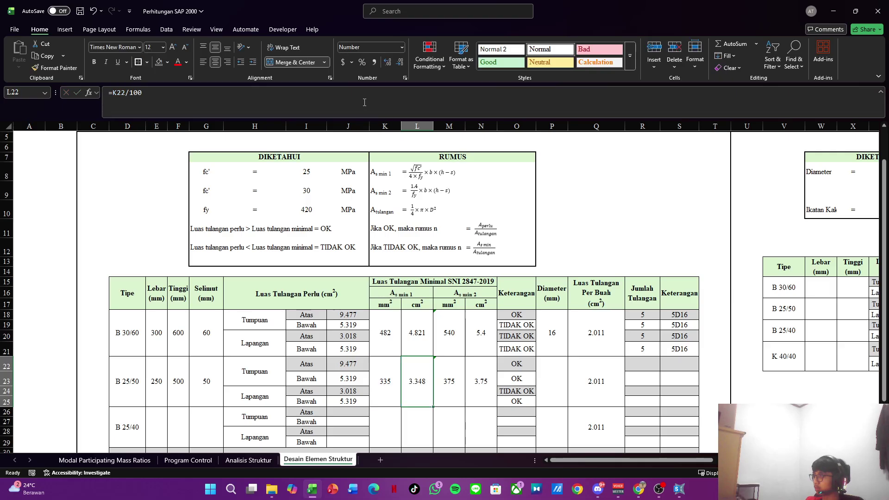
{"action": "left_click", "coordinate": [364, 102]}
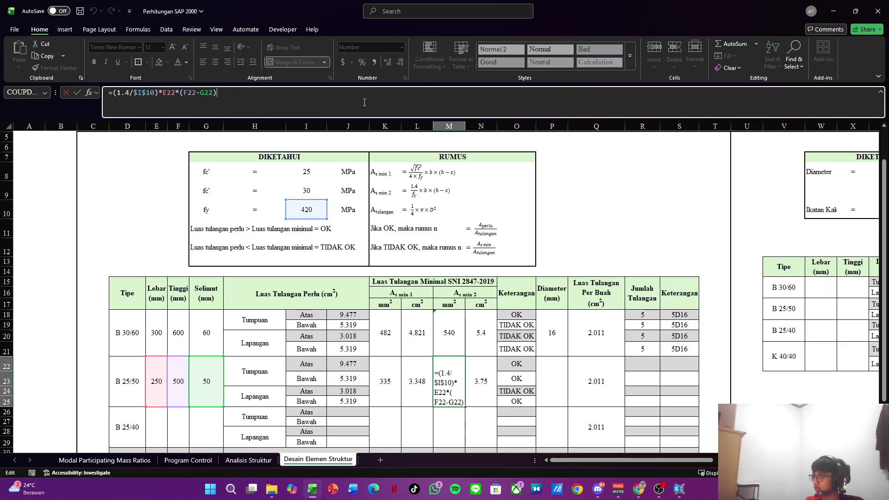
{"action": "key", "text": "Tab"}
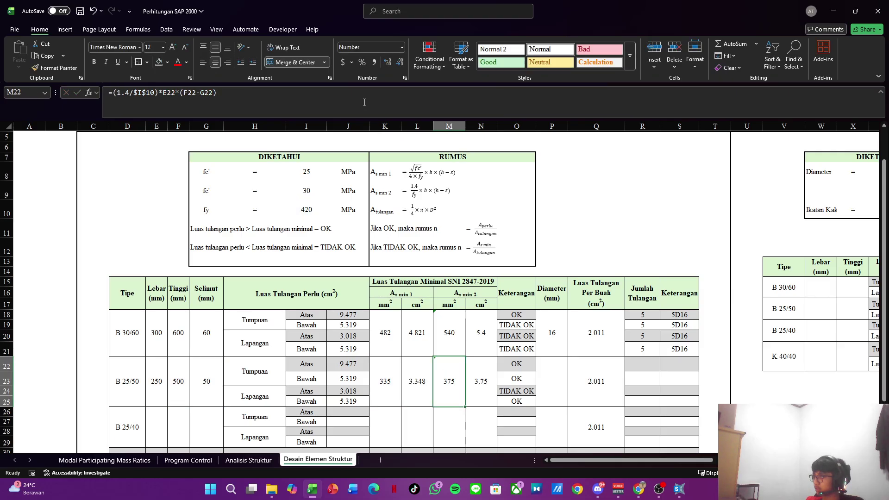
{"action": "key", "text": "Tab"}
{"action": "key", "text": "Down"}
{"action": "key", "text": "Down"}
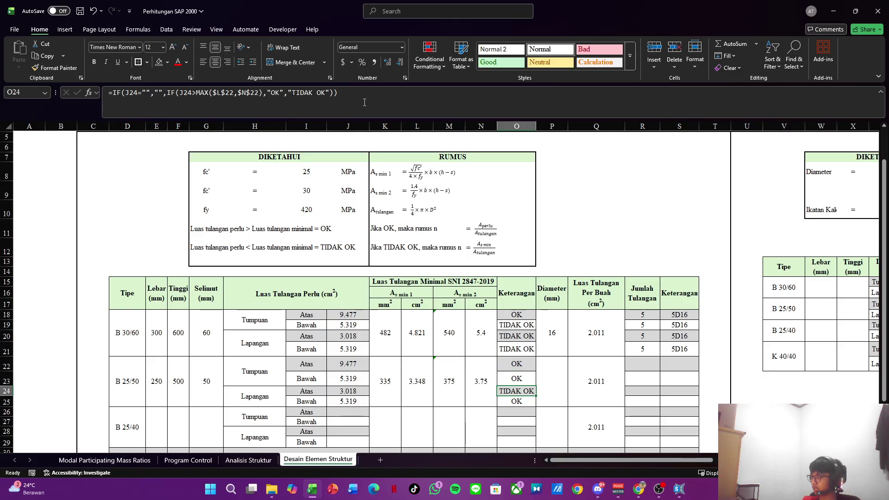
{"action": "key", "text": "Left"}
{"action": "key", "text": "Left"}
{"action": "key", "text": "Left"}
{"action": "key", "text": "Left"}
{"action": "key", "text": "Left"}
{"action": "key", "text": "Left"}
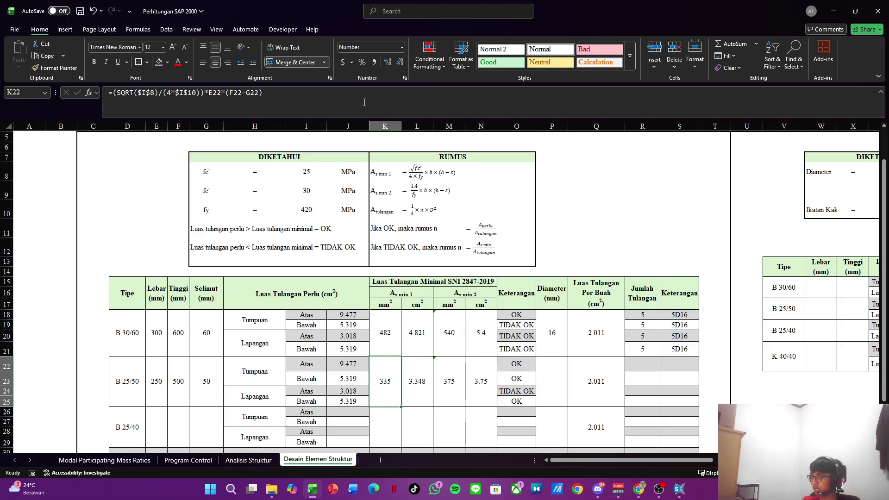
Step: Enter 16 mm as the bar diameter for B 25/50
{"action": "key", "text": "Right"}
{"action": "key", "text": "Right"}
{"action": "key", "text": "Right"}
{"action": "key", "text": "Right"}
{"action": "key", "text": "Right"}
{"action": "key", "text": "Right"}
{"action": "key", "text": "Right"}
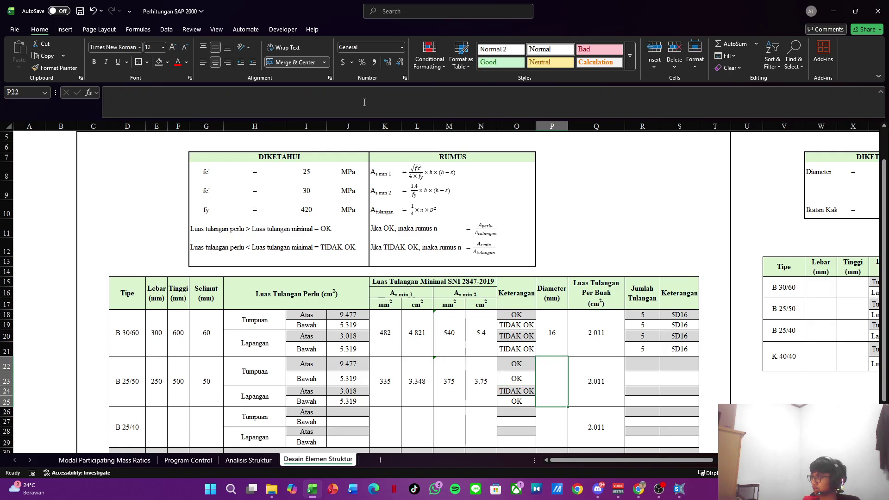
{"action": "type", "text": "16"}
{"action": "key", "text": "Return"}
Step: Copy the Jumlah Tulangan formula from the B 30/60 Tumpuan Atas row to the same row of B 25/50 and check its references
{"action": "key", "text": "Up"}
{"action": "key", "text": "Right"}
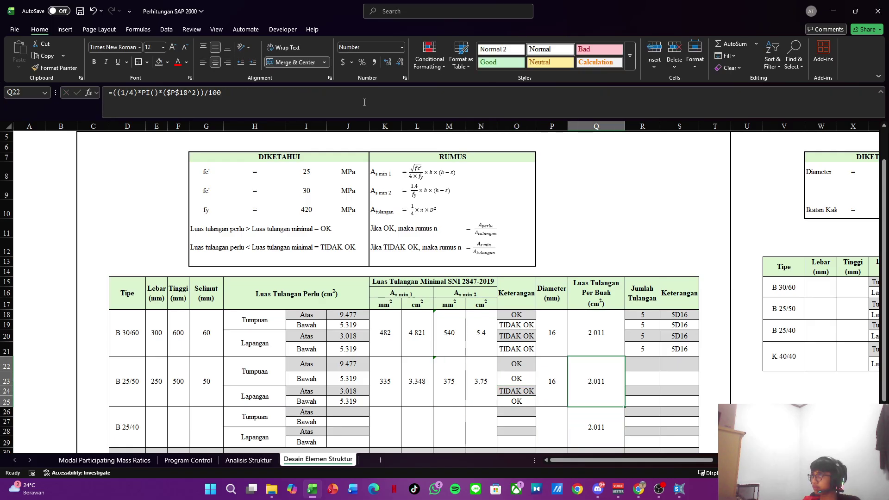
{"action": "key", "text": "Right"}
{"action": "key", "text": "Up"}
{"action": "key", "text": "Up"}
{"action": "key", "text": "Up"}
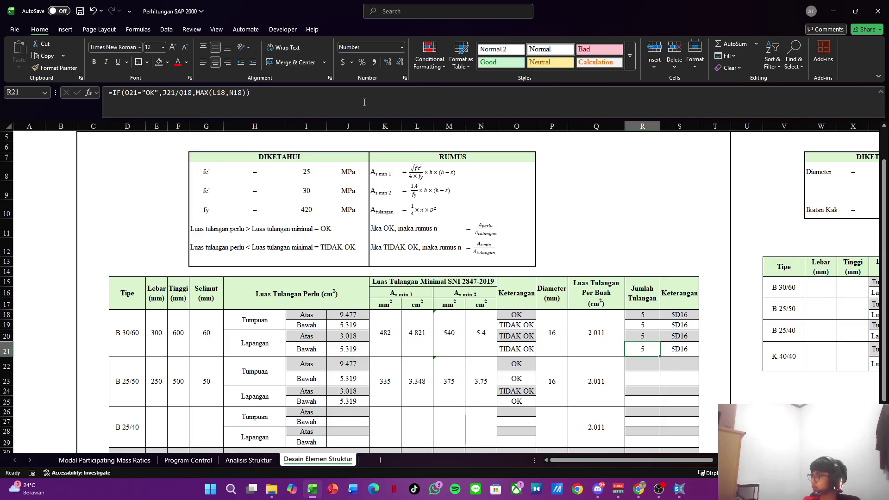
{"action": "key", "text": "Up"}
{"action": "key", "text": "ctrl+c"}
{"action": "key", "text": "Down"}
{"action": "key", "text": "Down"}
{"action": "key", "text": "Down"}
{"action": "key", "text": "Down"}
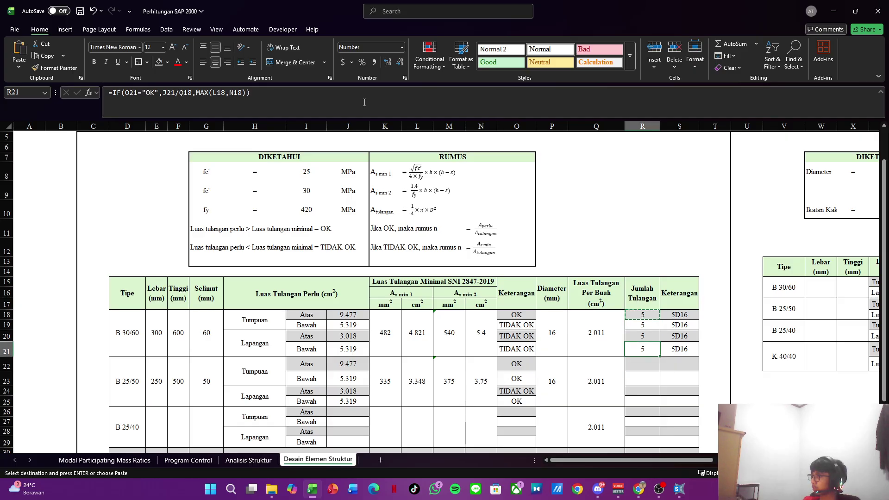
{"action": "key", "text": "ctrl+v"}
{"action": "key", "text": "F2"}
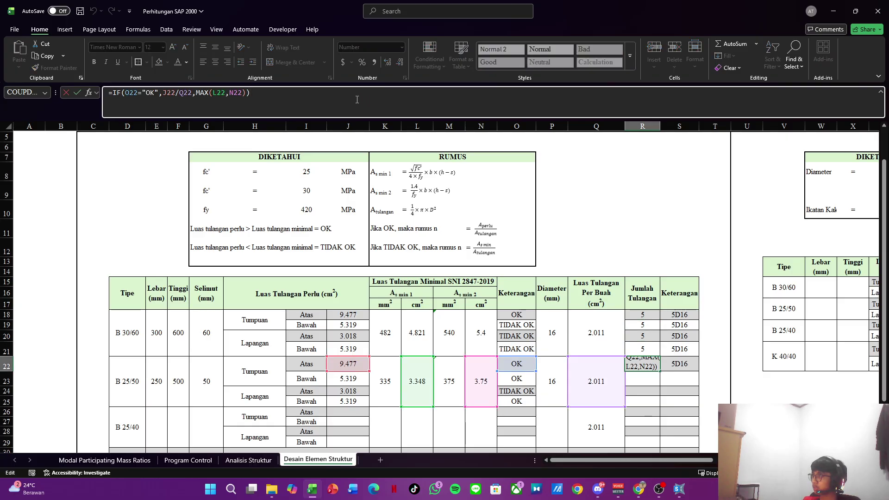
{"action": "key", "text": "Escape"}
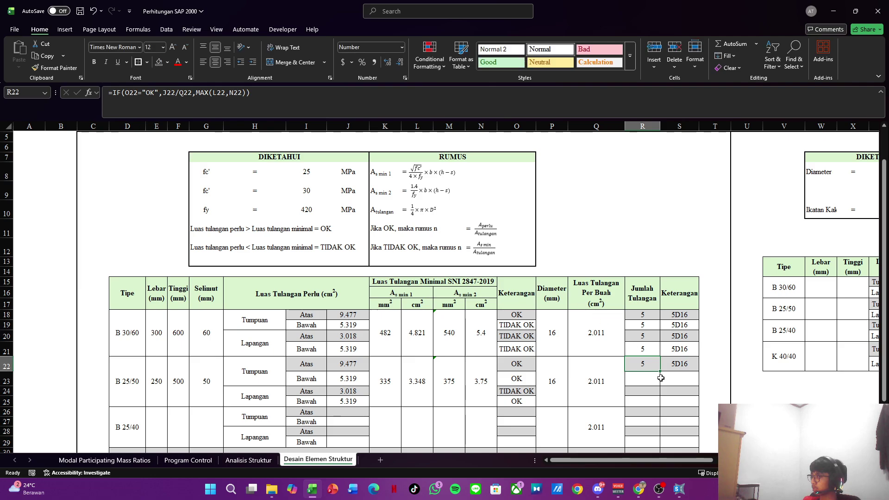
Step: Copy the four Jumlah Tulangan formulas from the B 30/60 rows to the corresponding B 25/50 rows
{"action": "left_click", "coordinate": [643, 324]}
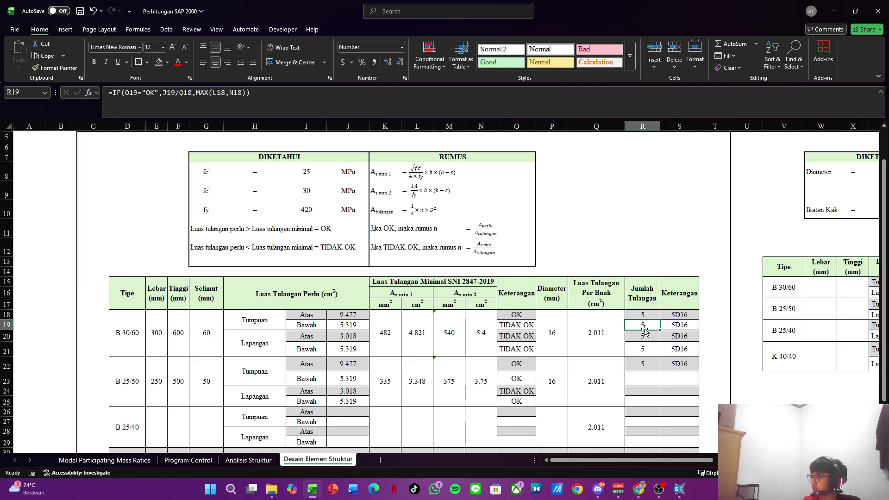
{"action": "left_click_drag", "start_coordinate": [643, 314], "coordinate": [643, 351]}
{"action": "key", "text": "ctrl+c"}
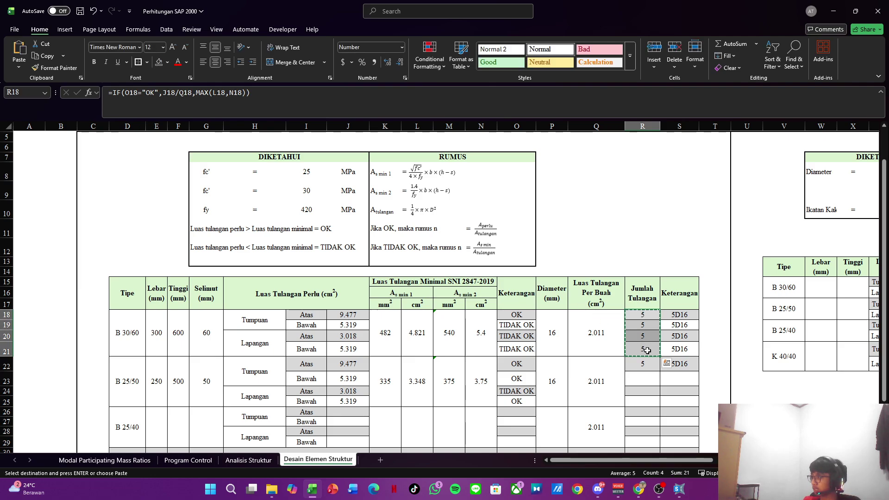
{"action": "left_click", "coordinate": [651, 380]}
{"action": "left_click", "coordinate": [651, 366]}
{"action": "key", "text": "Return"}
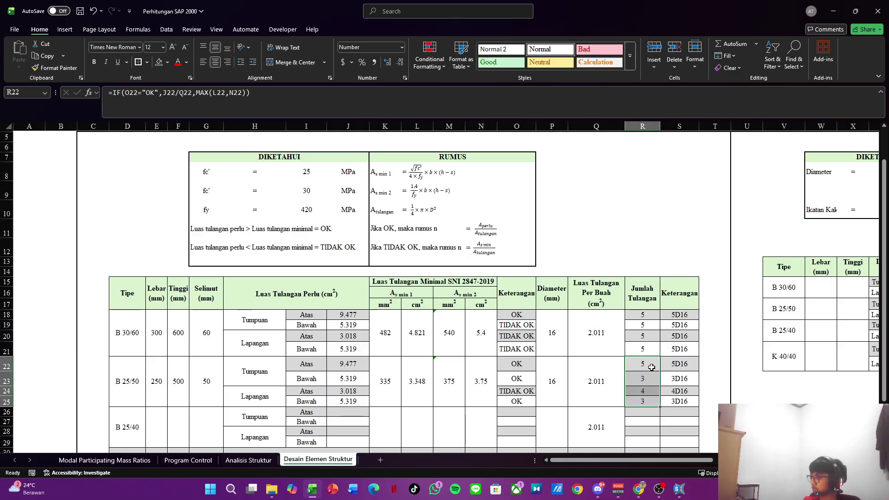
Step: Check the cell references in the B 25/50 Tumpuan Bawah Jumlah Tulangan formula and the bar area formula
{"action": "left_click", "coordinate": [648, 377]}
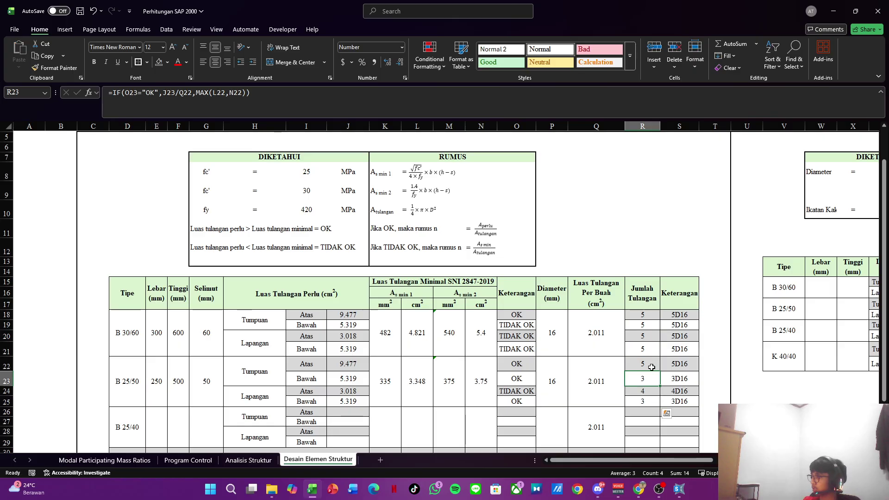
{"action": "left_click", "coordinate": [409, 104]}
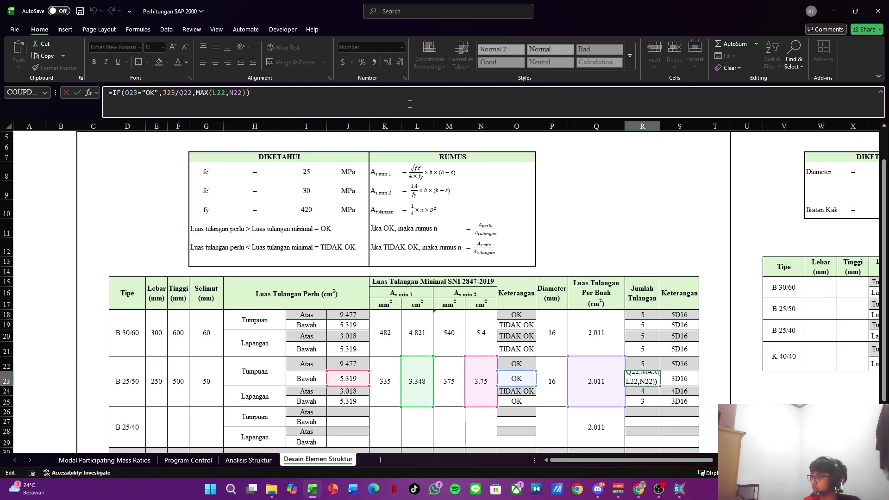
{"action": "key", "text": "Escape"}
{"action": "key", "text": "Left"}
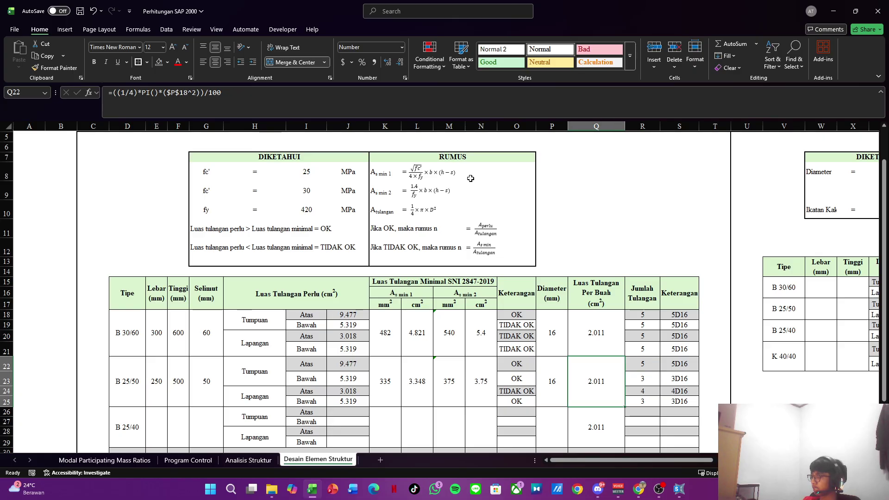
Step: Review the required reinforcing areas, Keterangan checks and resulting bar designations for each B 25/50 row
{"action": "left_click", "coordinate": [354, 364]}
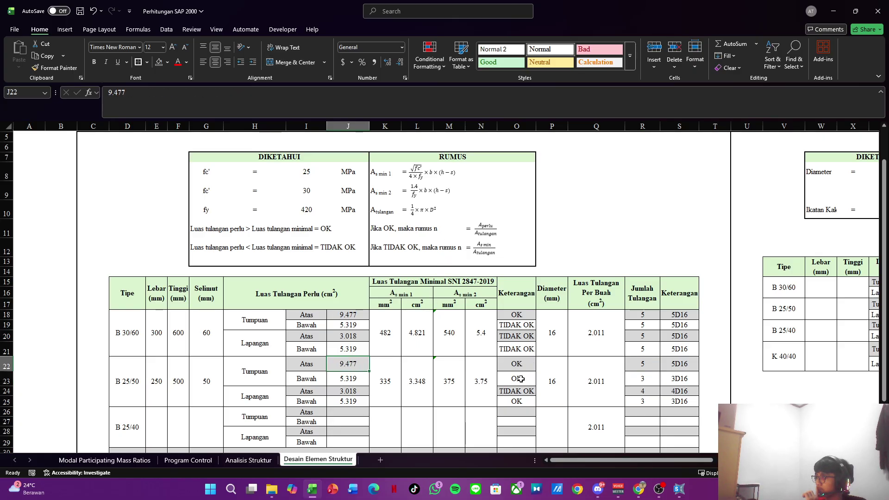
{"action": "scroll", "coordinate": [521, 371], "scroll_direction": "down", "scroll_amount": 1}
{"action": "left_click", "coordinate": [353, 350]}
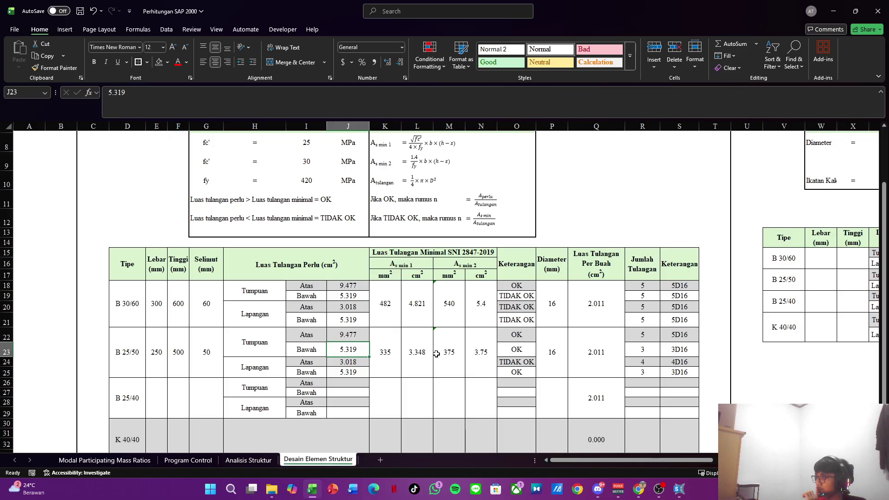
{"action": "left_click", "coordinate": [340, 362]}
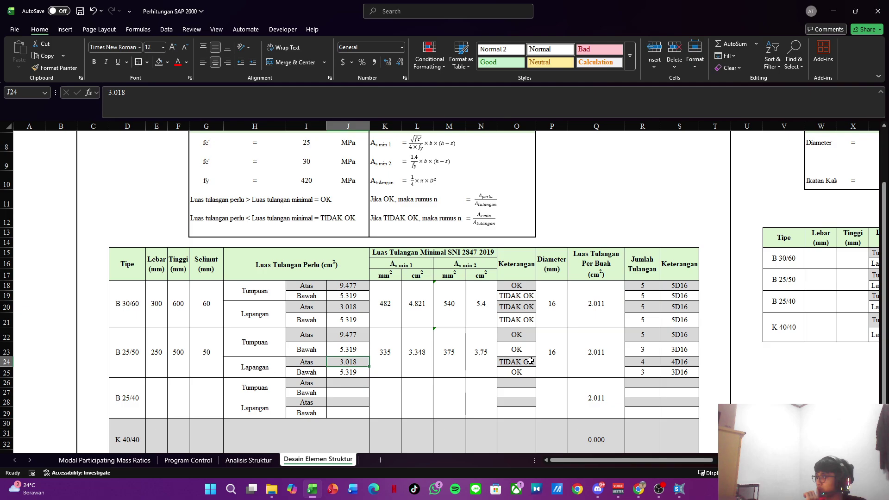
{"action": "left_click", "coordinate": [674, 362]}
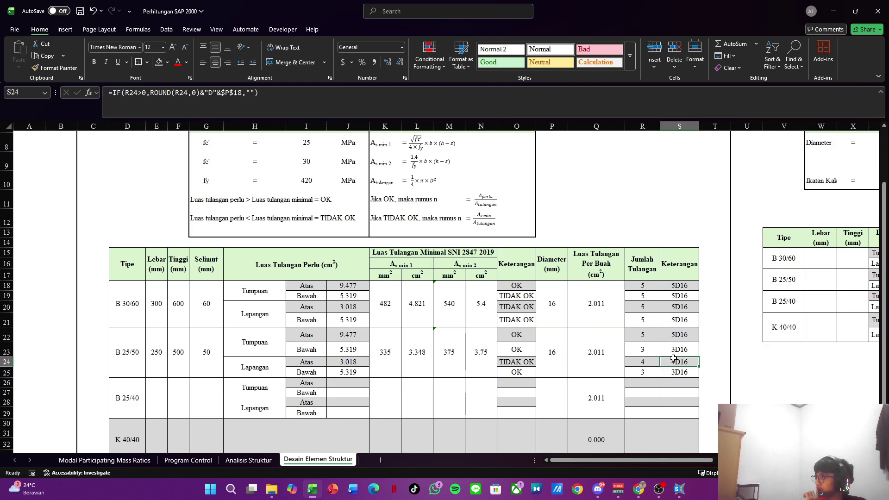
{"action": "left_click", "coordinate": [684, 333]}
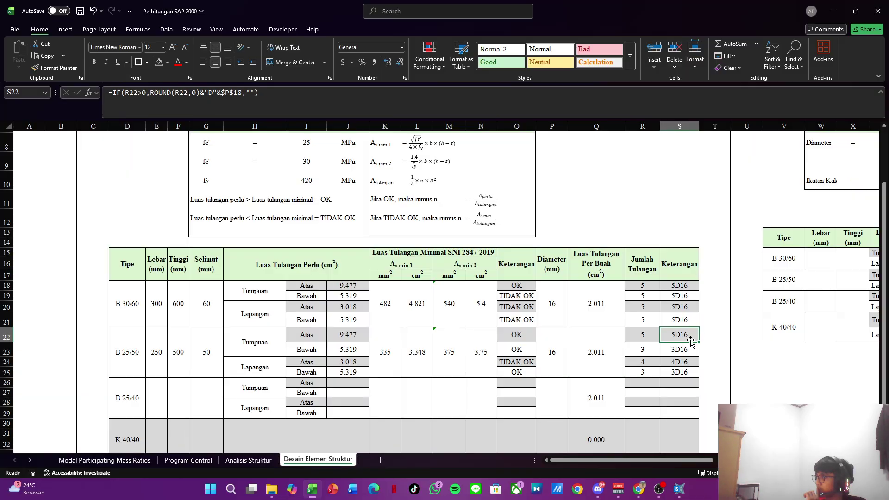
{"action": "left_click", "coordinate": [684, 350]}
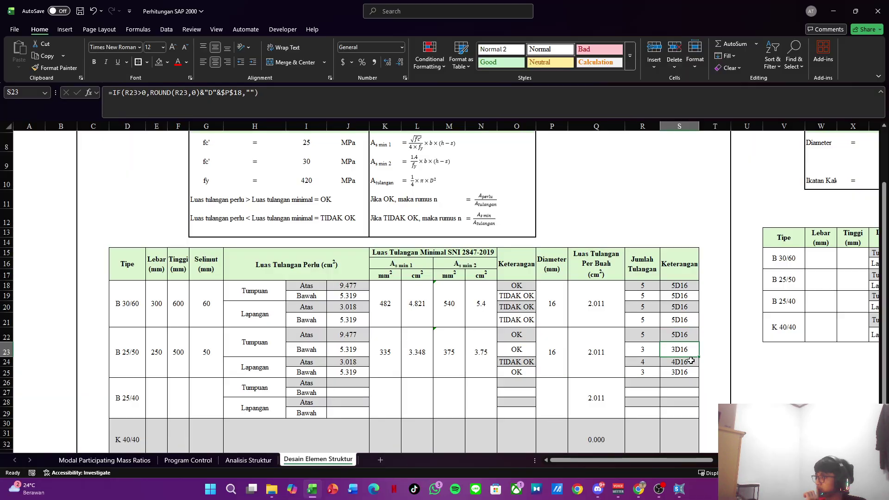
{"action": "left_click", "coordinate": [689, 363]}
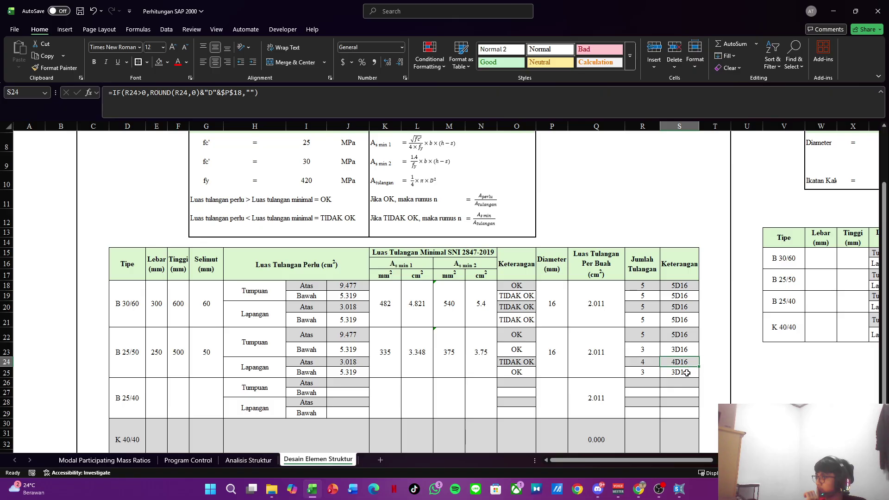
{"action": "left_click", "coordinate": [684, 376]}
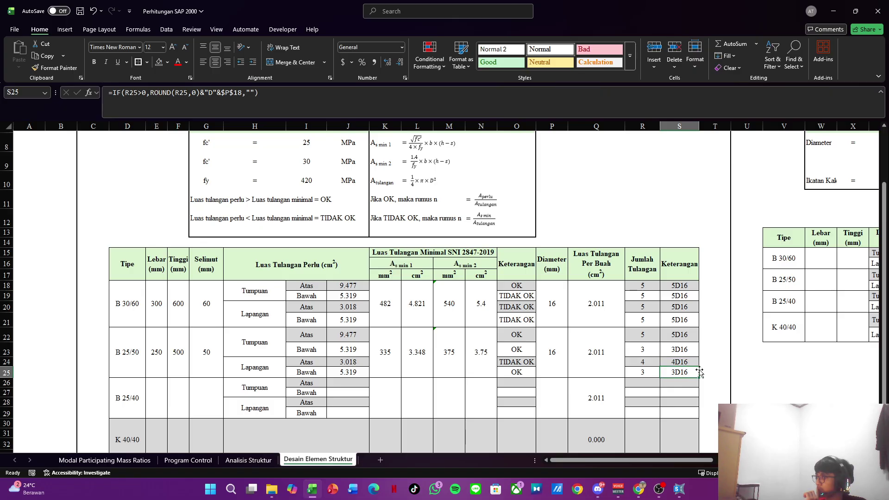
Step: Switch to the SAP2000 model showing the longitudinal reinforcing areas
{"action": "left_click", "coordinate": [383, 387]}
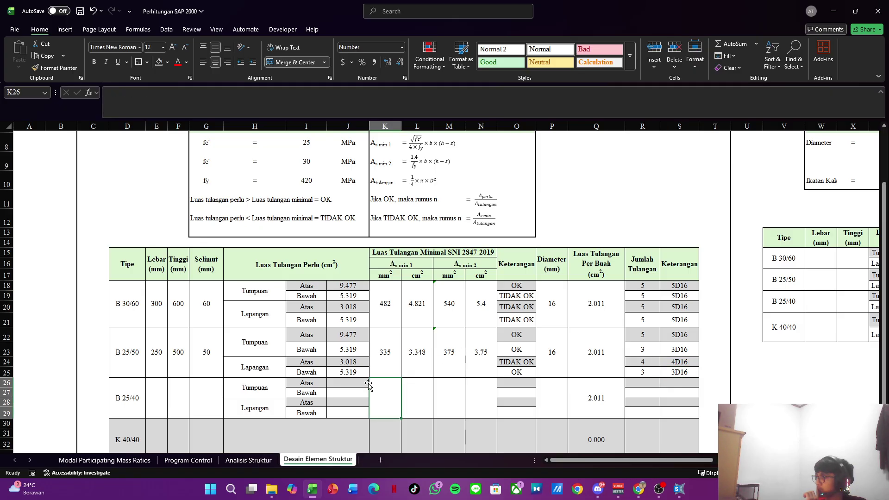
{"action": "key", "text": "alt+Tab"}
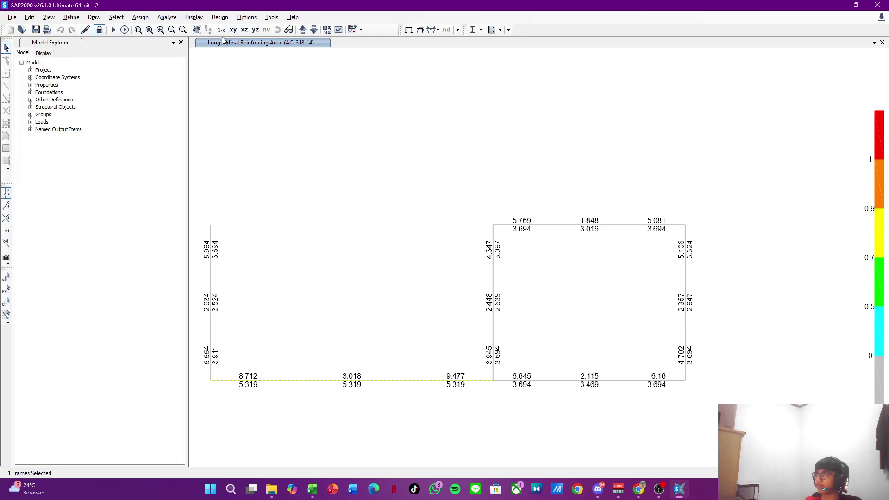
{"action": "left_click", "coordinate": [116, 17]}
{"action": "mouse_move", "coordinate": [132, 29]}
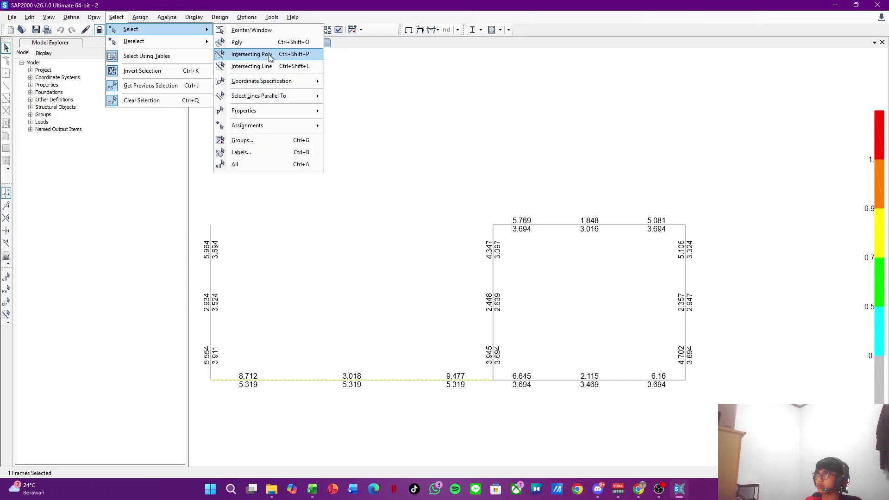
{"action": "mouse_move", "coordinate": [287, 112]}
{"action": "left_click", "coordinate": [356, 122]}
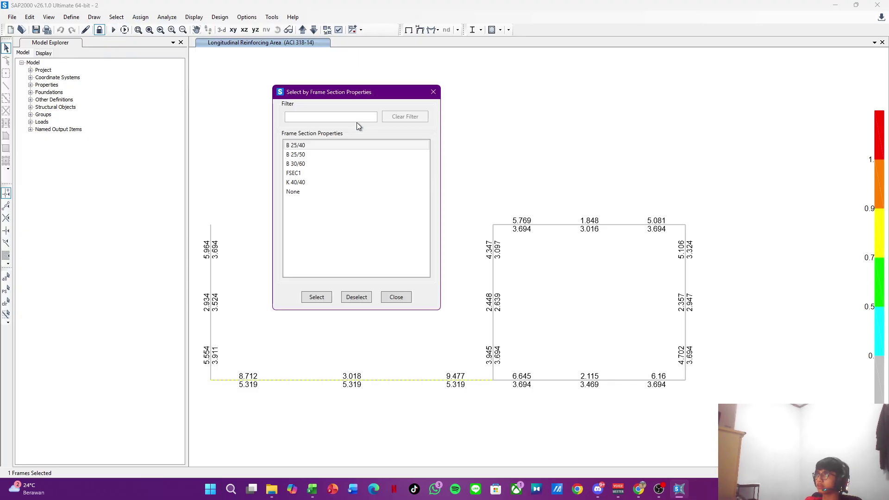
{"action": "left_click", "coordinate": [336, 145]}
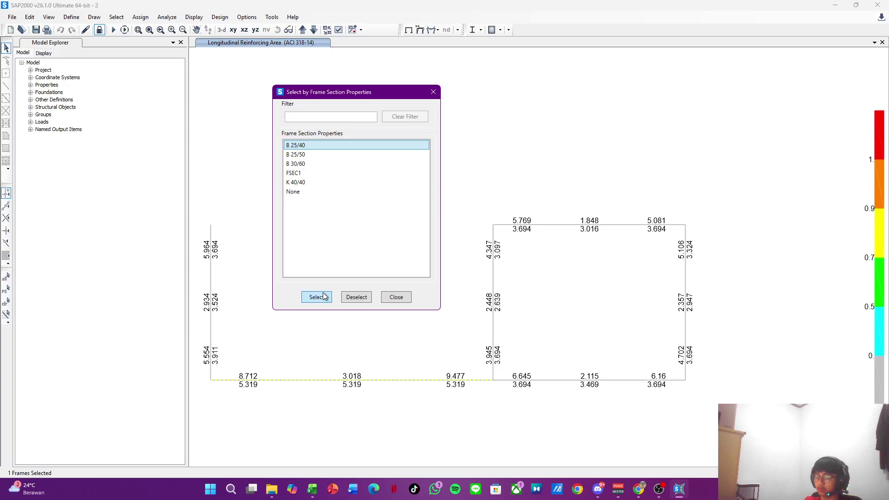
{"action": "left_click", "coordinate": [317, 296]}
{"action": "right_click", "coordinate": [406, 238]}
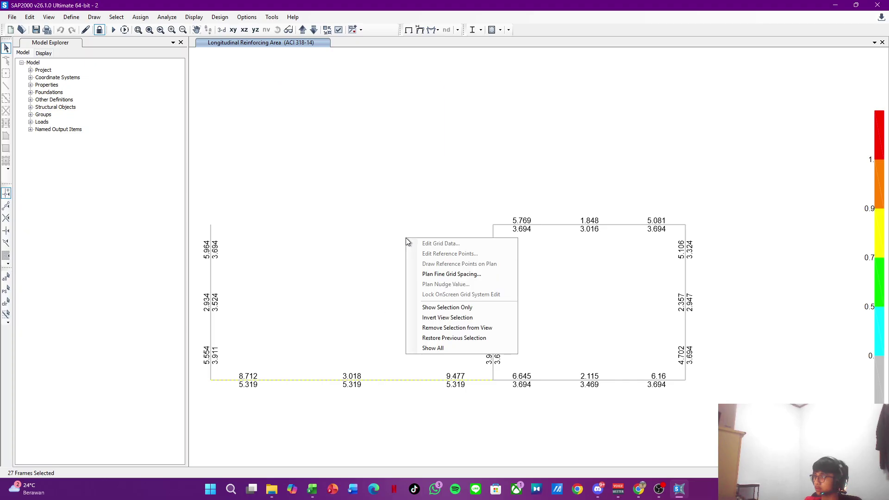
{"action": "left_click", "coordinate": [391, 237]}
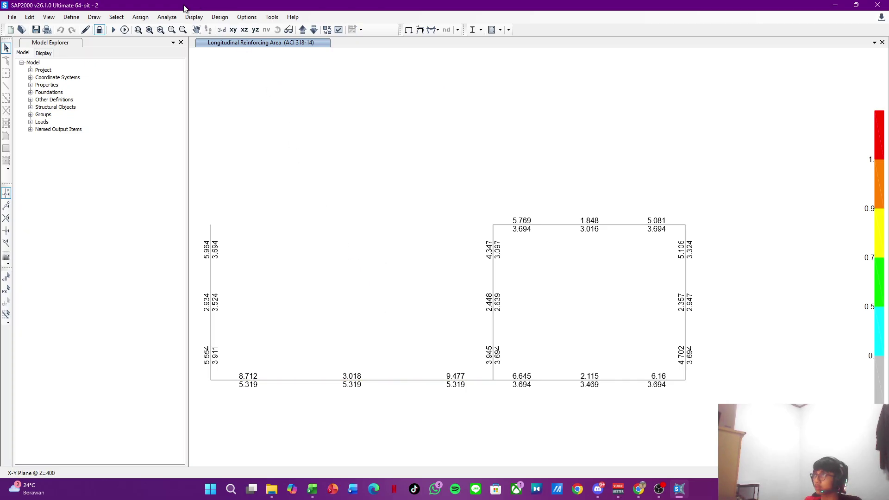
{"action": "left_click", "coordinate": [117, 17]}
{"action": "mouse_move", "coordinate": [139, 29]}
{"action": "mouse_move", "coordinate": [277, 111]}
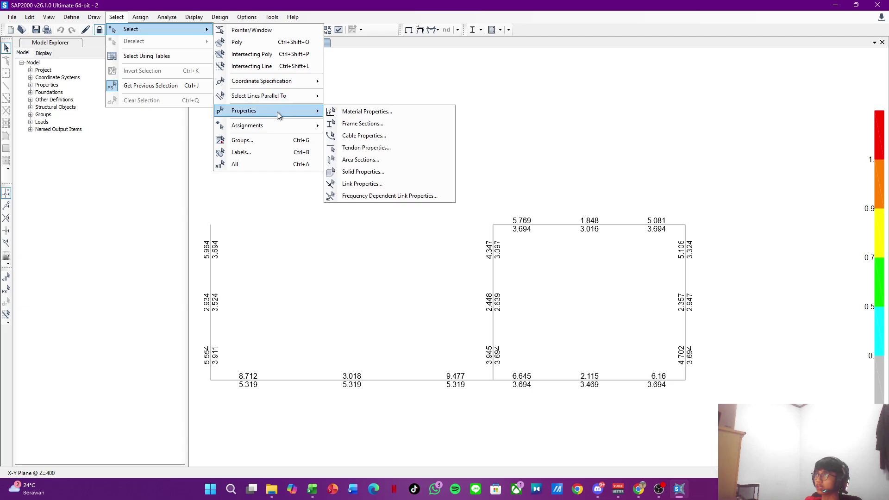
{"action": "left_click", "coordinate": [334, 125]}
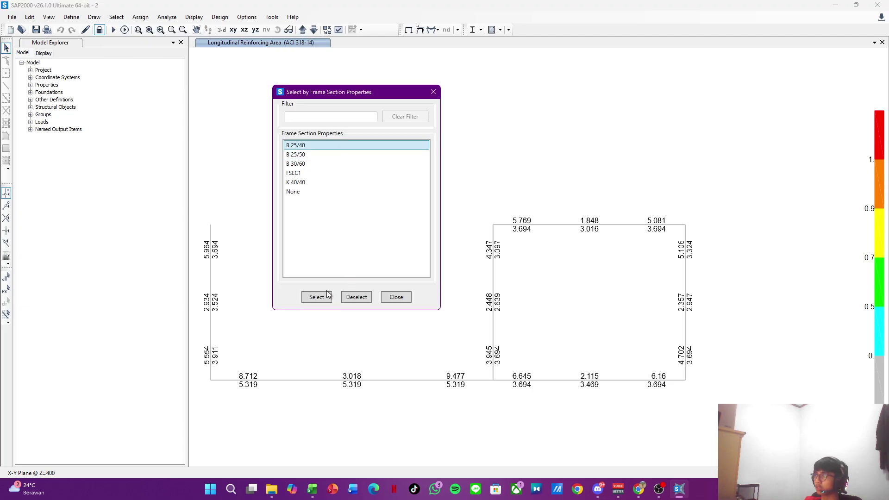
{"action": "left_click", "coordinate": [395, 297]}
Step: Show all frames in the plan view again and isolate only those with the B 25/40 frame section
{"action": "right_click", "coordinate": [375, 199]}
{"action": "left_click", "coordinate": [415, 263]}
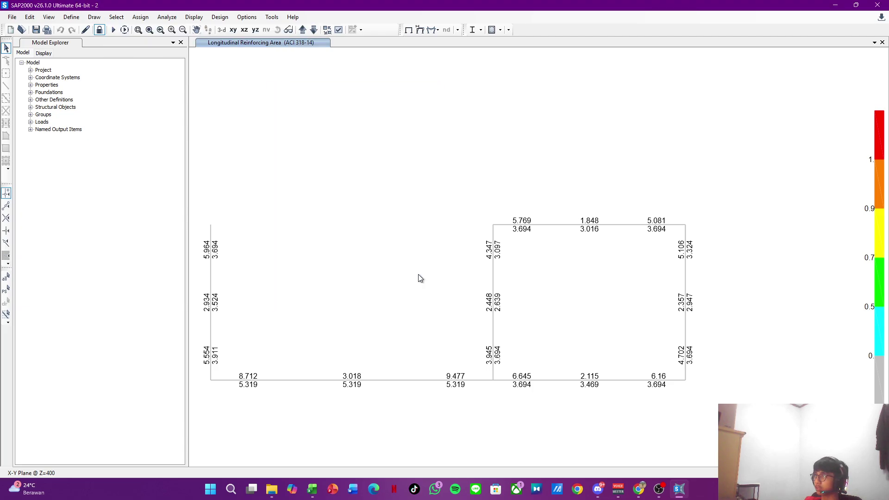
{"action": "left_click", "coordinate": [117, 17]}
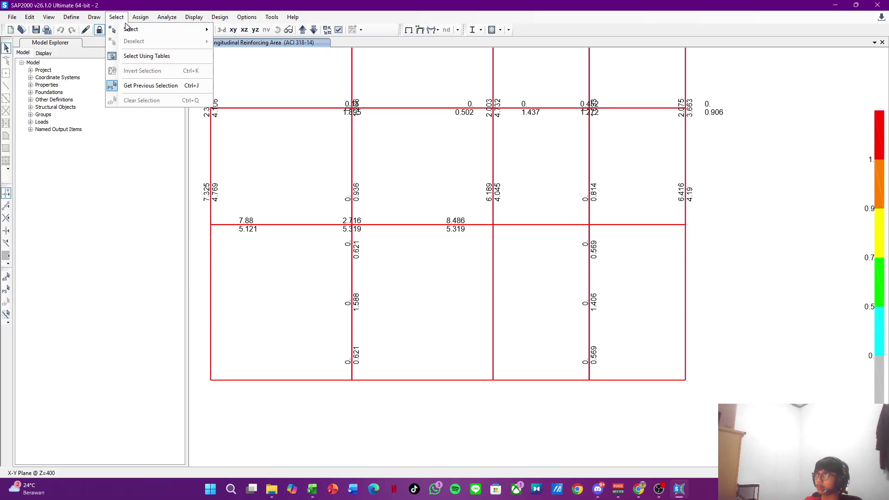
{"action": "mouse_move", "coordinate": [144, 30]}
{"action": "mouse_move", "coordinate": [259, 111]}
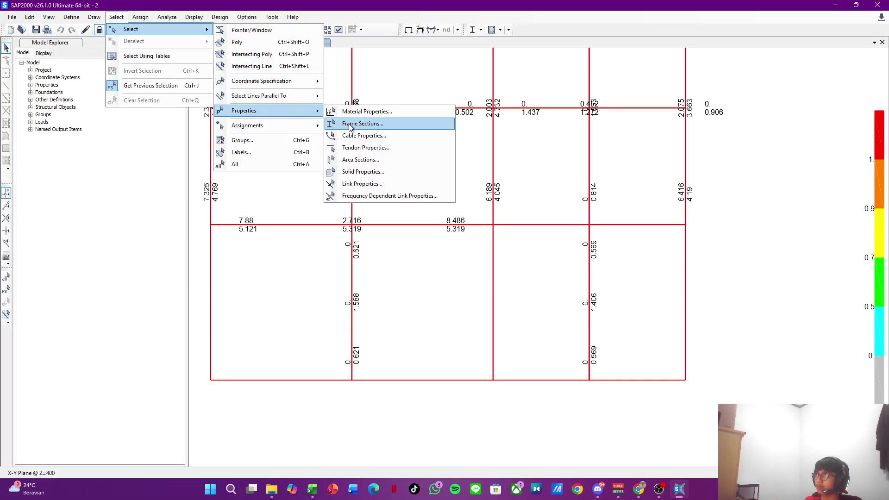
{"action": "left_click", "coordinate": [334, 123]}
{"action": "left_click", "coordinate": [315, 145]}
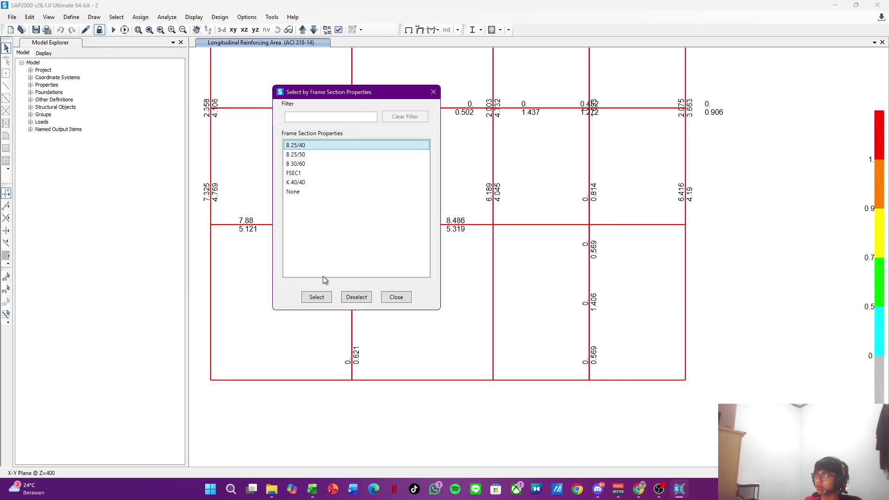
{"action": "left_click", "coordinate": [317, 296]}
{"action": "left_click", "coordinate": [380, 296]}
{"action": "right_click", "coordinate": [413, 274]}
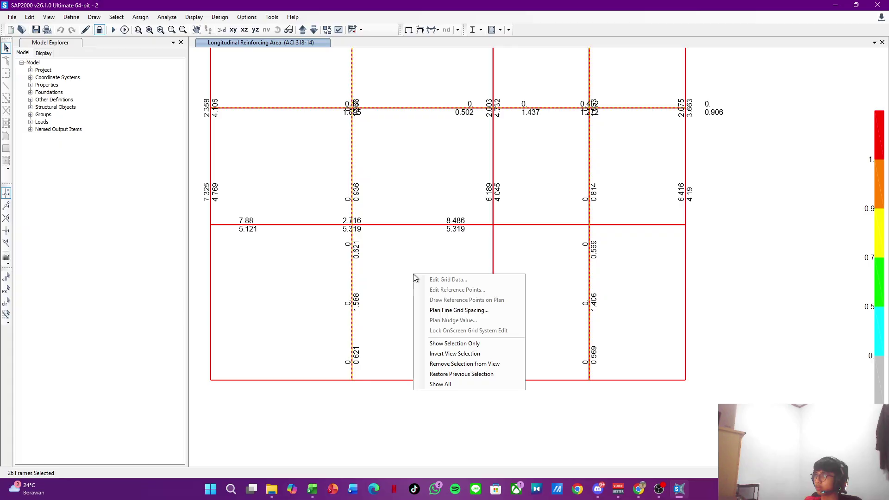
{"action": "left_click", "coordinate": [471, 344]}
Step: Examine the longitudinal reinforcing areas of the B 25/40 beams and mark the beams with the governing support and midspan values
{"action": "scroll", "coordinate": [395, 256], "scroll_direction": "down", "scroll_amount": 2}
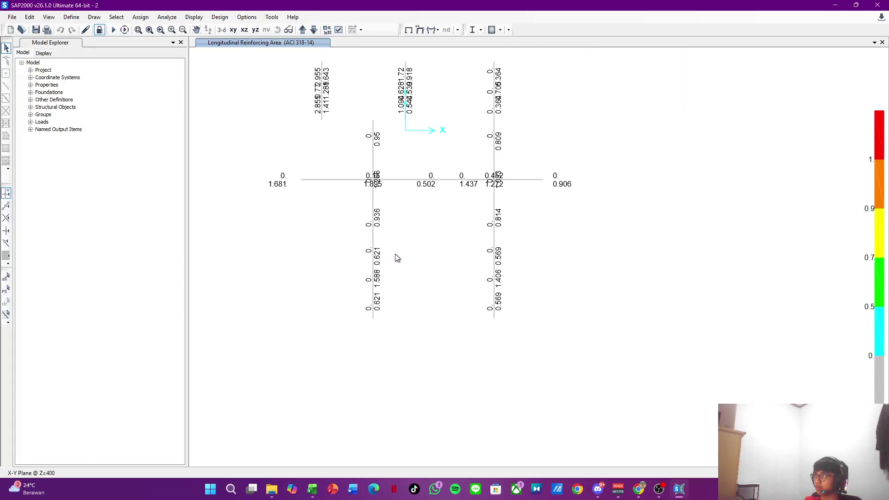
{"action": "scroll", "coordinate": [399, 206], "scroll_direction": "up", "scroll_amount": 2}
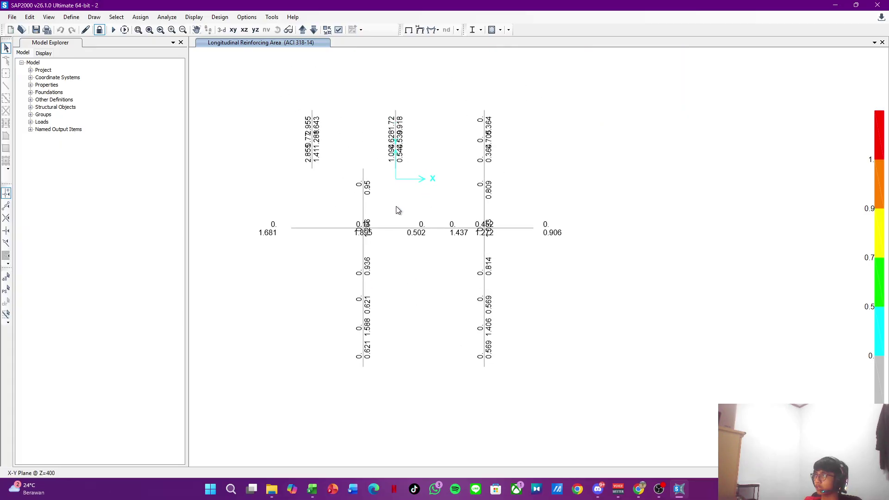
{"action": "scroll", "coordinate": [387, 256], "scroll_direction": "up", "scroll_amount": 2}
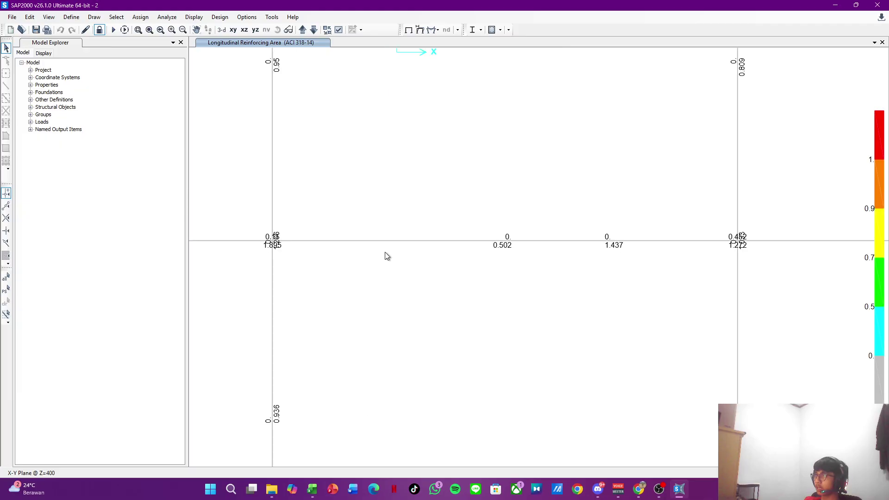
{"action": "scroll", "coordinate": [390, 294], "scroll_direction": "down", "scroll_amount": 2}
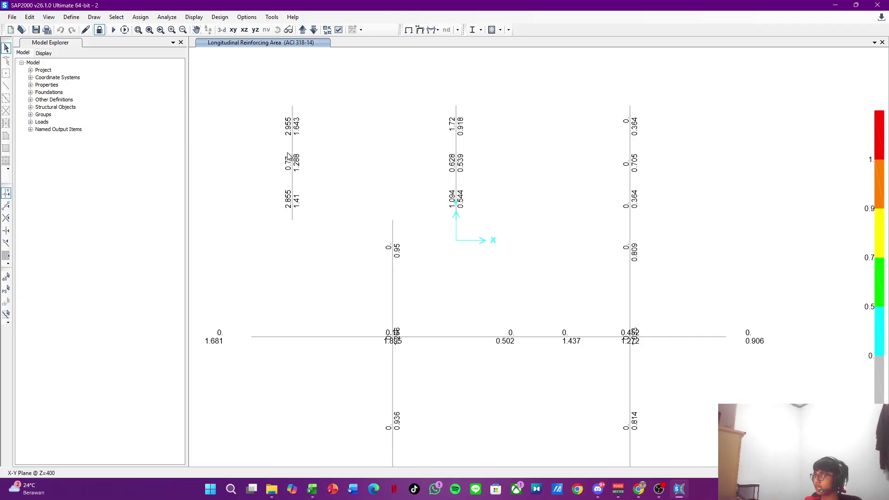
{"action": "left_click", "coordinate": [296, 129]}
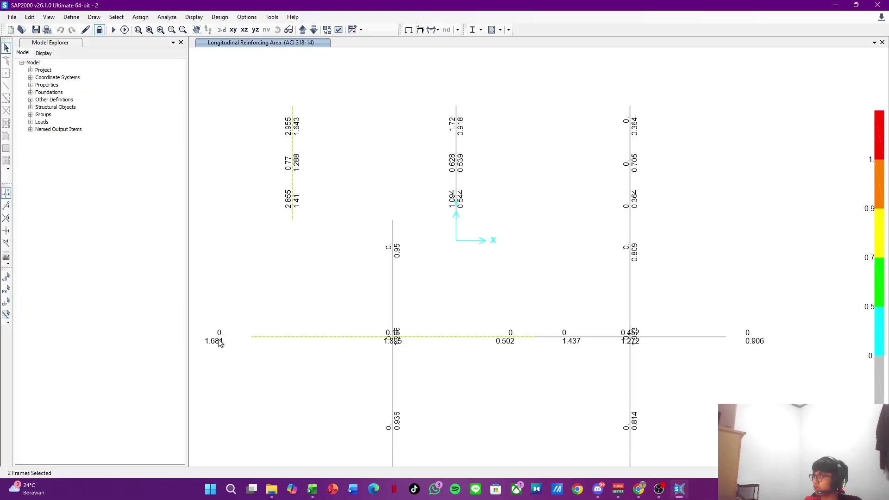
{"action": "left_click_drag", "start_coordinate": [405, 378], "coordinate": [396, 180]}
{"action": "left_click_drag", "start_coordinate": [425, 263], "coordinate": [451, 335]}
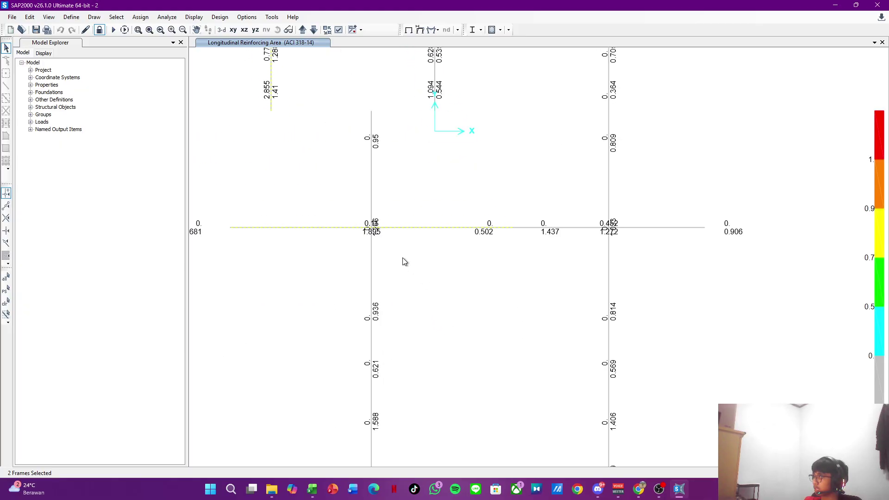
{"action": "left_click_drag", "start_coordinate": [367, 244], "coordinate": [444, 296]}
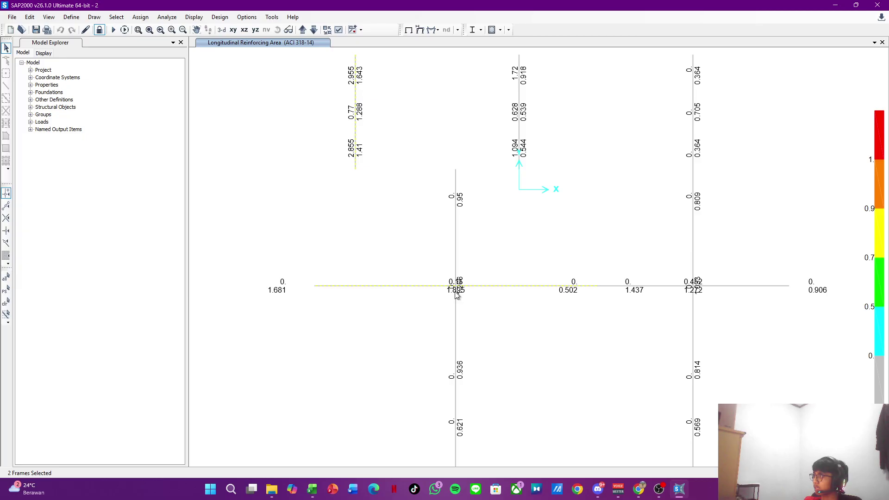
Step: Check the longitudinal reinforcing areas of the B 25/40 beams on the other floor levels against the marked beams
{"action": "left_click", "coordinate": [303, 30]}
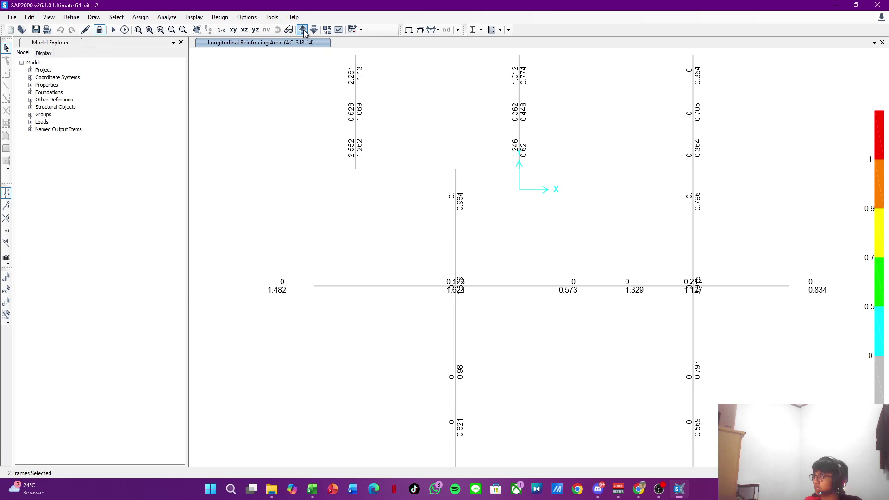
{"action": "left_click", "coordinate": [303, 30]}
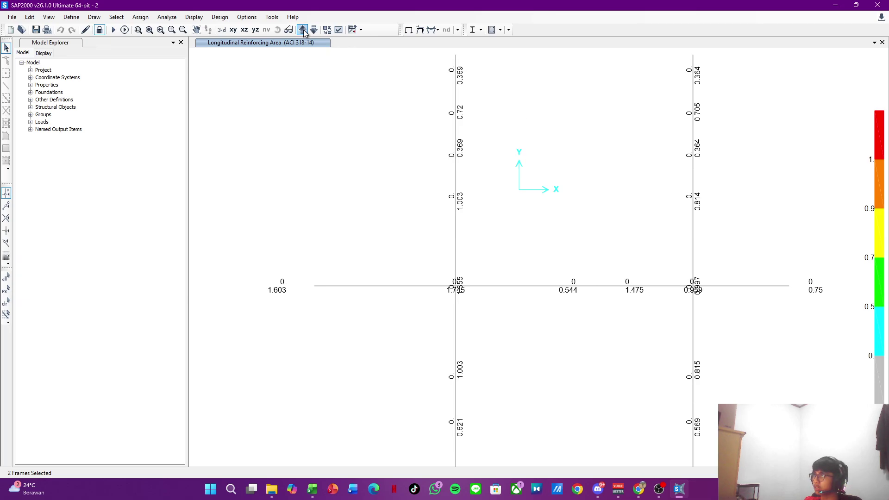
{"action": "left_click", "coordinate": [302, 30]}
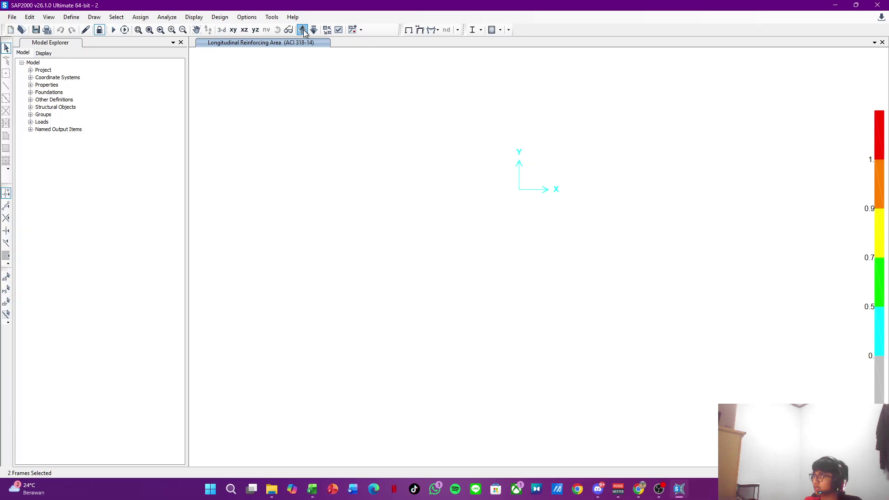
{"action": "left_click", "coordinate": [303, 30]}
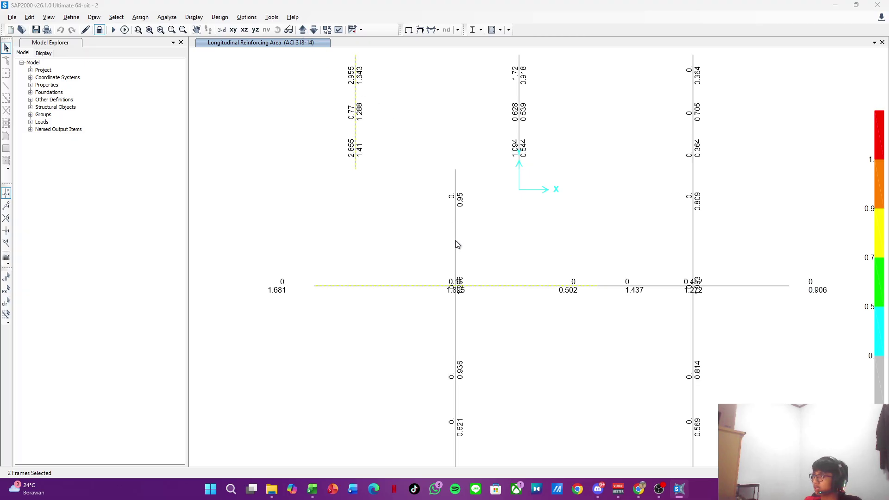
Step: Switch to the Excel table and enter the B 25/40 Tumpuan required areas from SAP2000: Atas 2.955 and Bawah 1.681 cm²
{"action": "key", "text": "alt+Tab"}
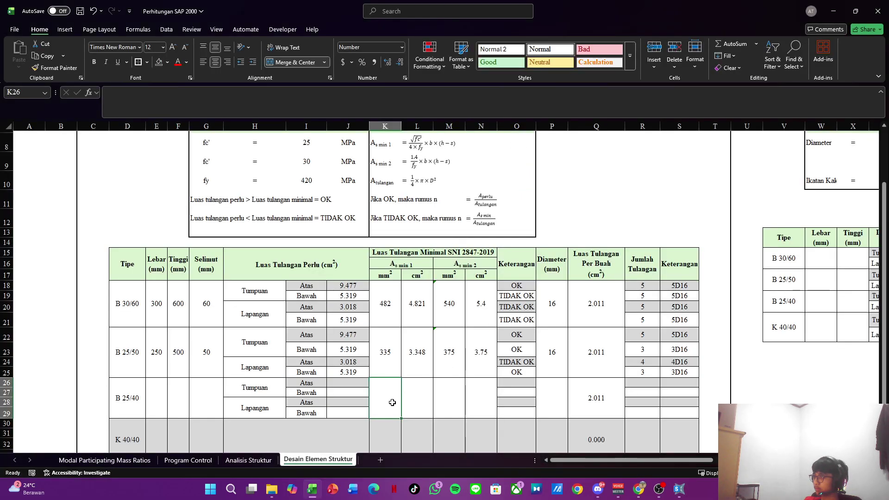
{"action": "left_click", "coordinate": [347, 383]}
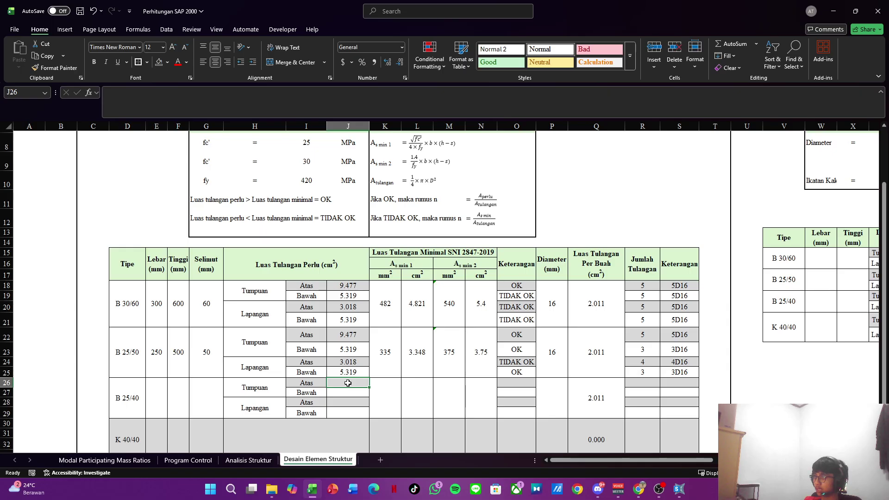
{"action": "key", "text": "alt+Tab"}
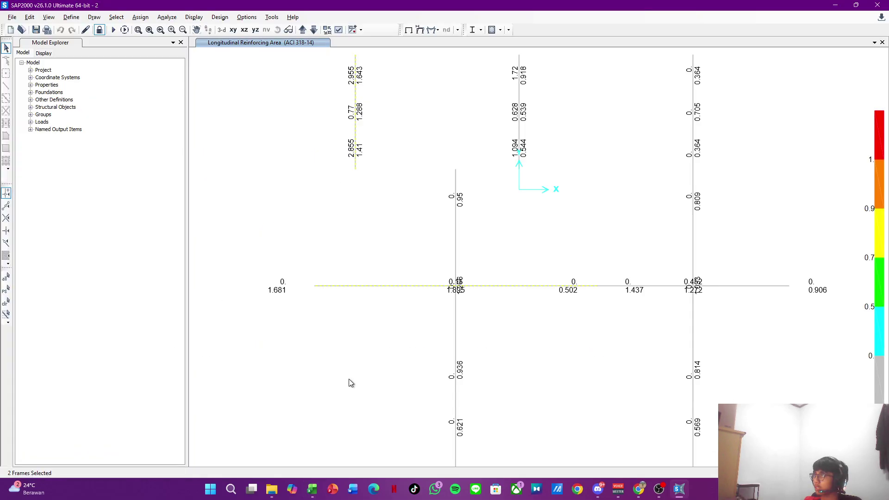
{"action": "key", "text": "alt+Tab"}
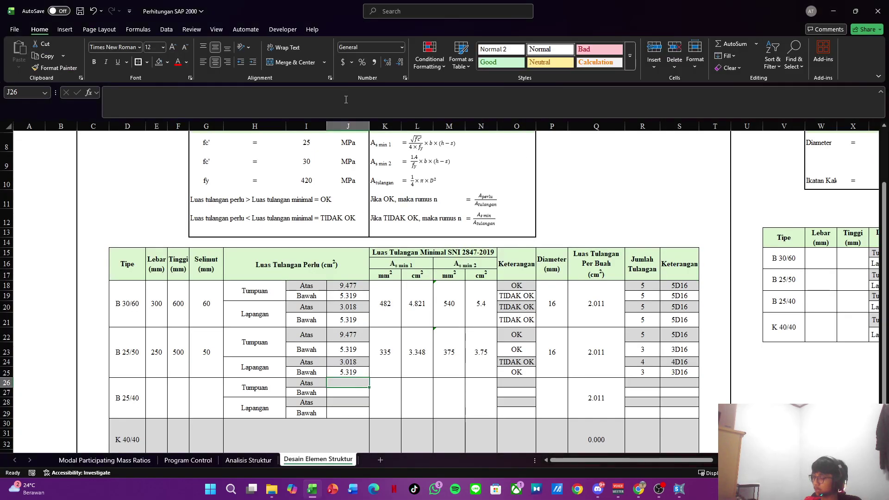
{"action": "type", "text": "2."}
{"action": "key", "text": "Return"}
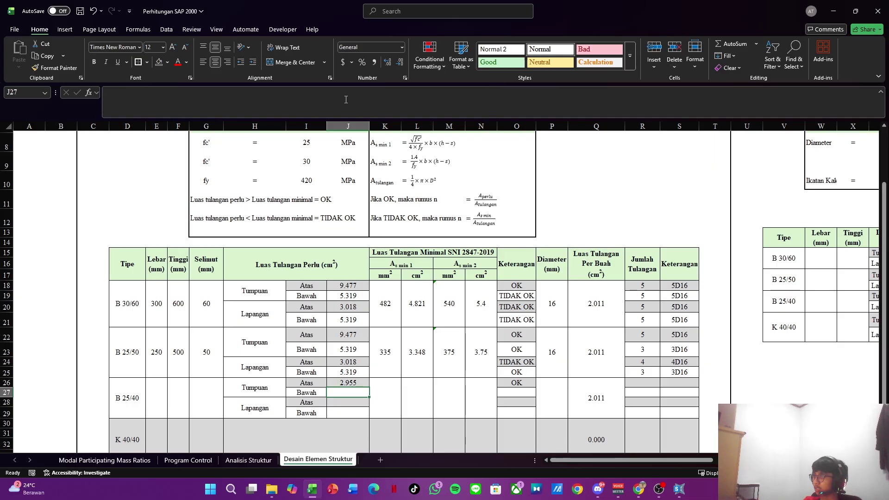
{"action": "key", "text": "alt+Tab"}
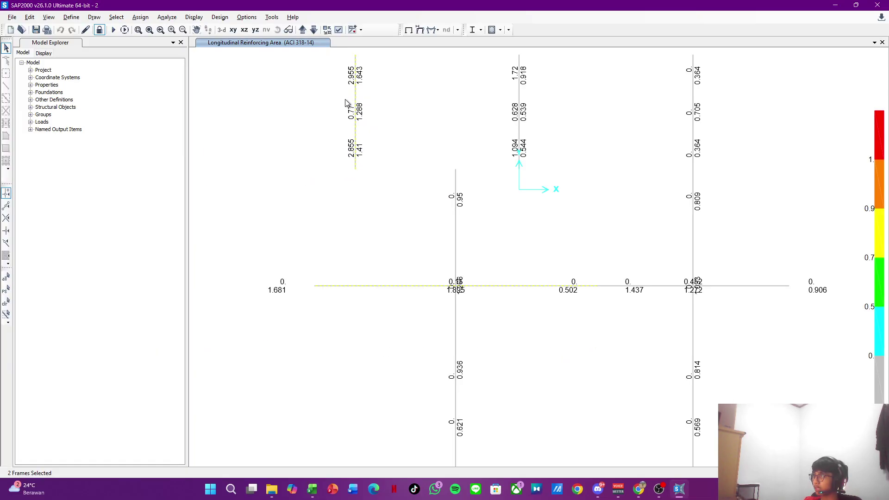
{"action": "key", "text": "alt+Tab"}
{"action": "type", "text": "1.68"}
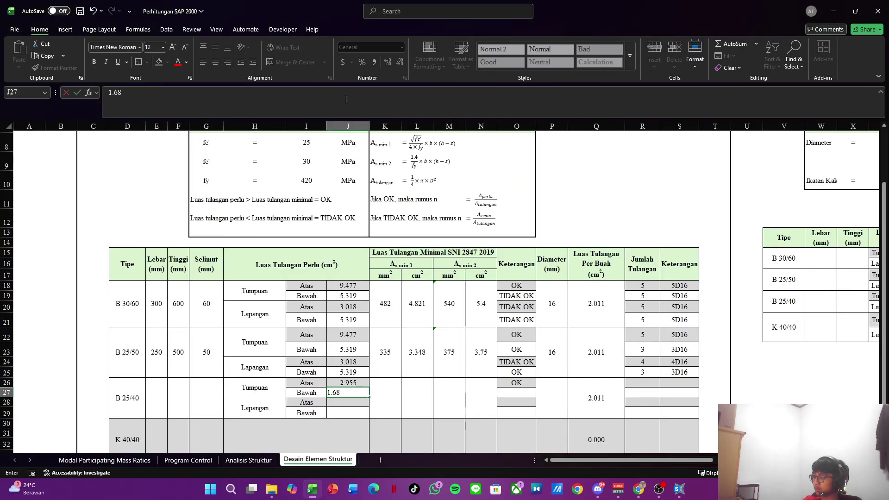
{"action": "type", "text": "1"}
{"action": "key", "text": "Return"}
Step: Enter the B 25/40 Lapangan required areas read from the SAP2000 model: Atas 0.77 and Bawah 1.895 cm²
{"action": "key", "text": "alt+Tab"}
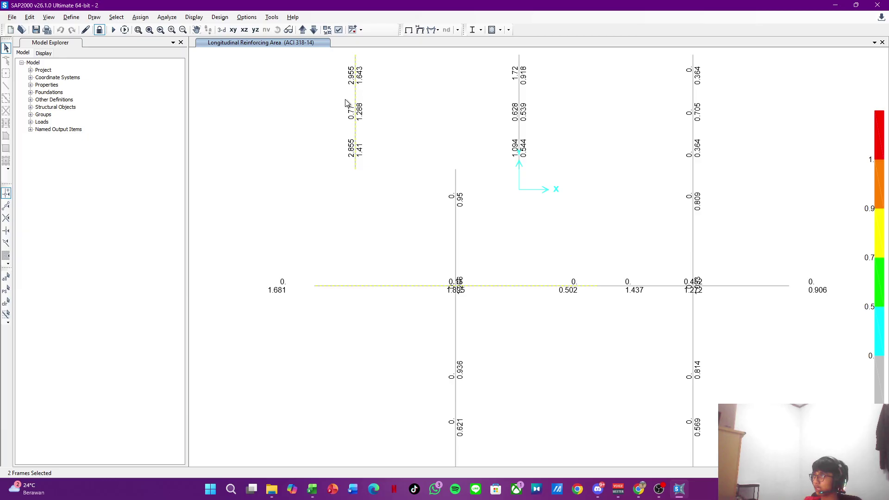
{"action": "key", "text": "alt+Tab"}
{"action": "type", "text": "0.77"}
{"action": "key", "text": "Return"}
{"action": "key", "text": "alt+Tab"}
{"action": "key", "text": "alt+Tab"}
{"action": "type", "text": "1.895"}
{"action": "key", "text": "Tab"}
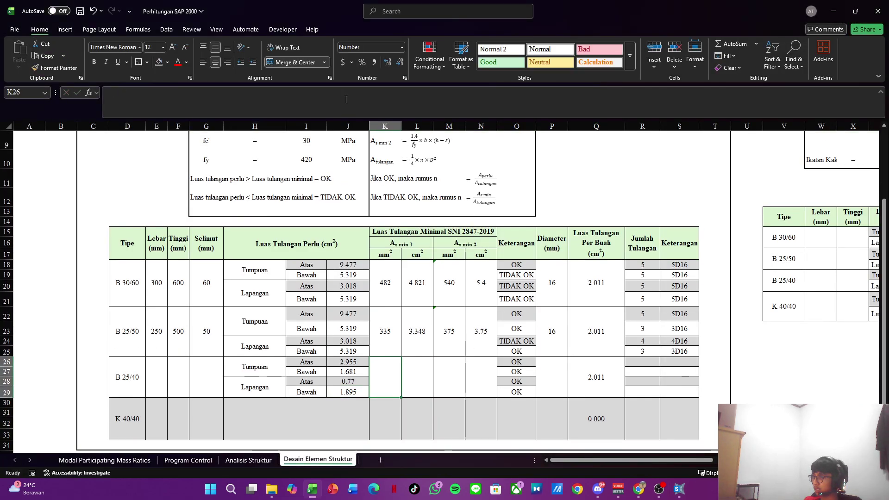
Step: Copy the B 25/50 minimum reinforcement area formulas (K22:N22) into the B 25/40 row and check their references
{"action": "key", "text": "Tab"}
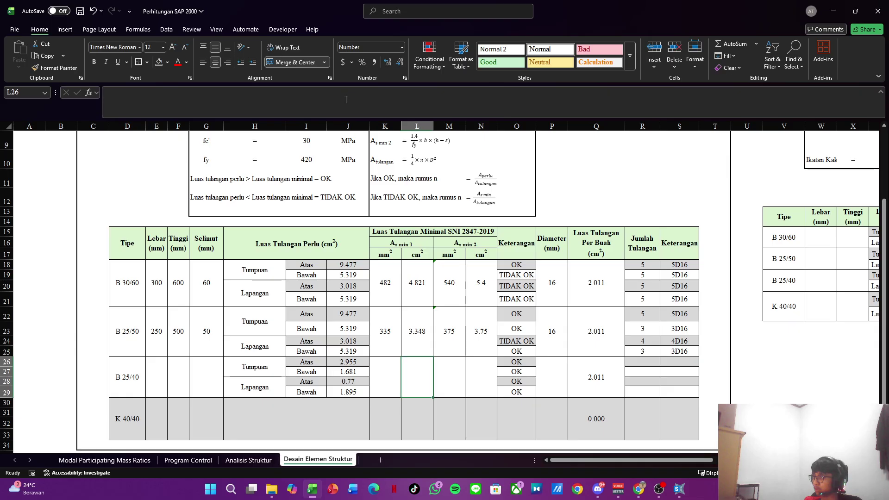
{"action": "key", "text": "shift+Tab"}
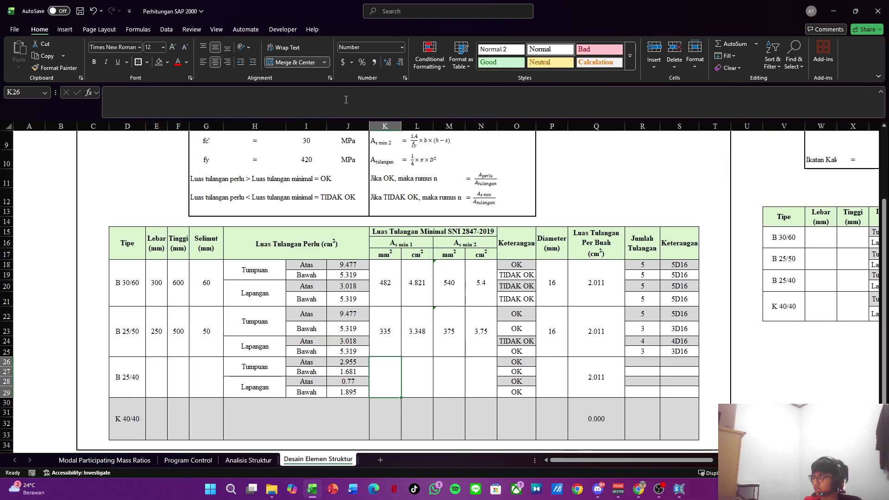
{"action": "left_click", "coordinate": [386, 336]}
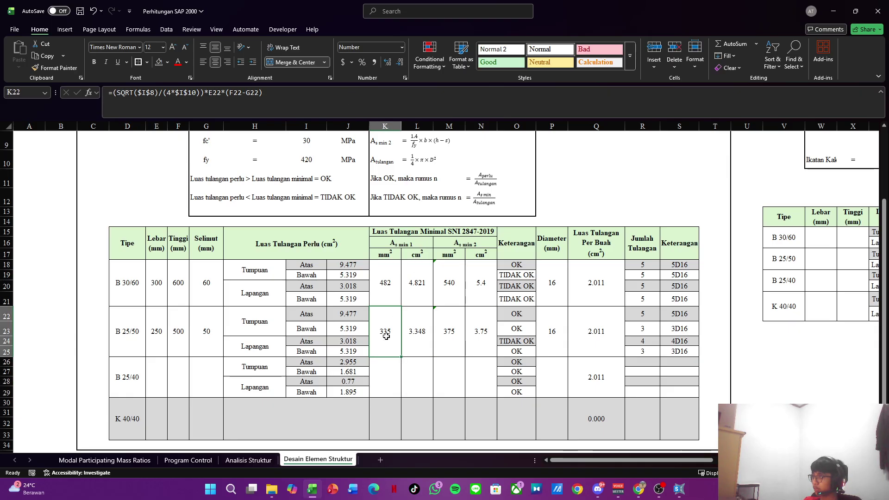
{"action": "left_click_drag", "start_coordinate": [386, 334], "coordinate": [480, 334]}
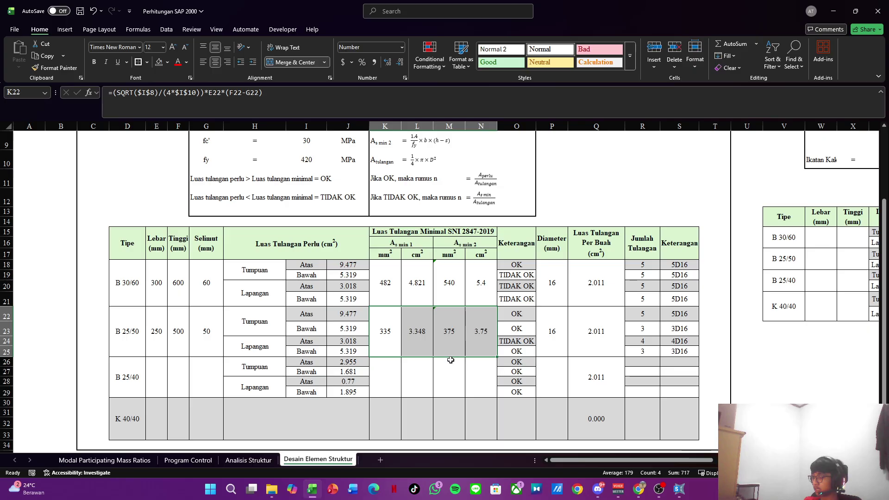
{"action": "key", "text": "ctrl+c"}
{"action": "left_click", "coordinate": [391, 380]}
{"action": "key", "text": "ctrl+v"}
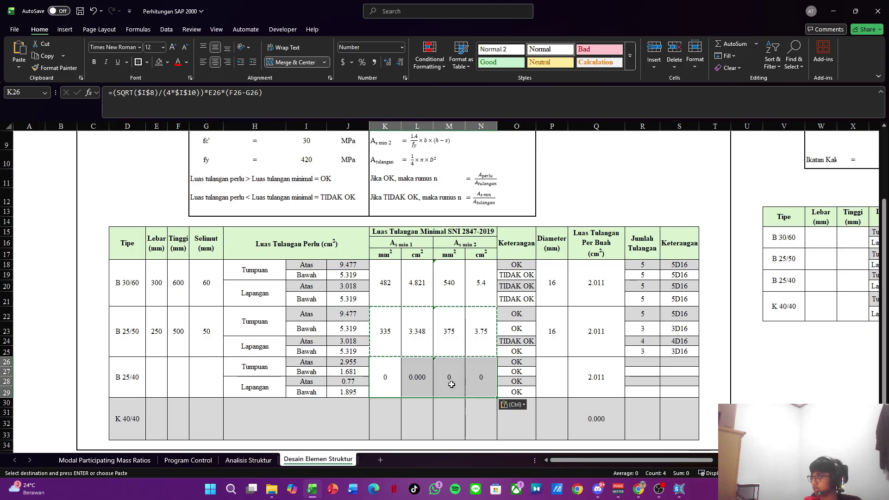
{"action": "key", "text": "Escape"}
{"action": "key", "text": "F2"}
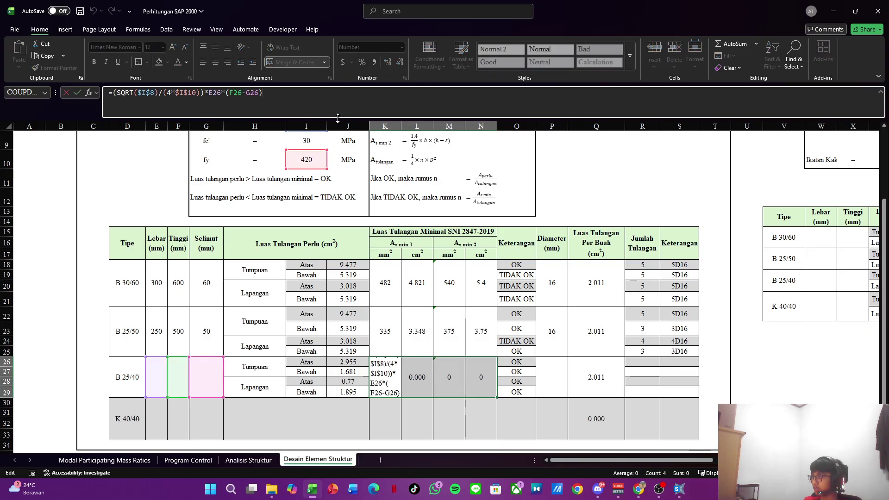
{"action": "key", "text": "Escape"}
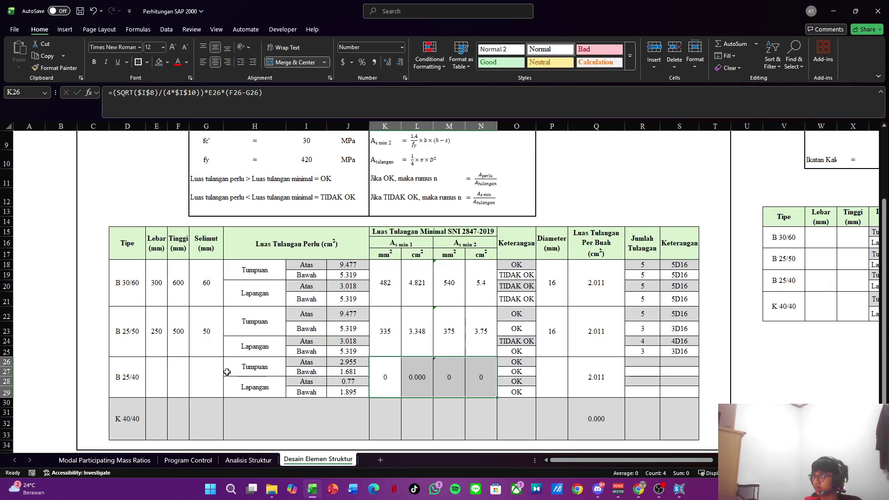
Step: Set the B 25/40 beam's Lebar to 250 mm, Tinggi to 400 mm and Selimut to 40 mm
{"action": "left_click", "coordinate": [165, 374]}
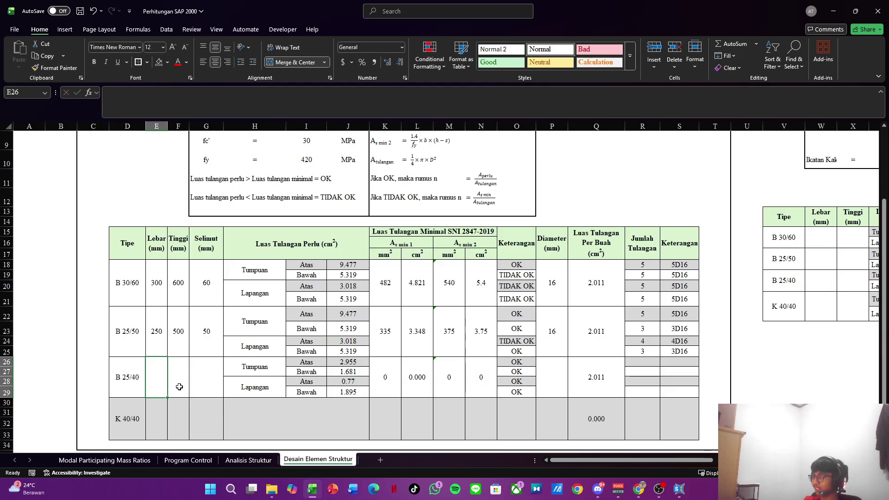
{"action": "type", "text": "250"}
{"action": "left_click", "coordinate": [179, 387]}
{"action": "type", "text": "500"}
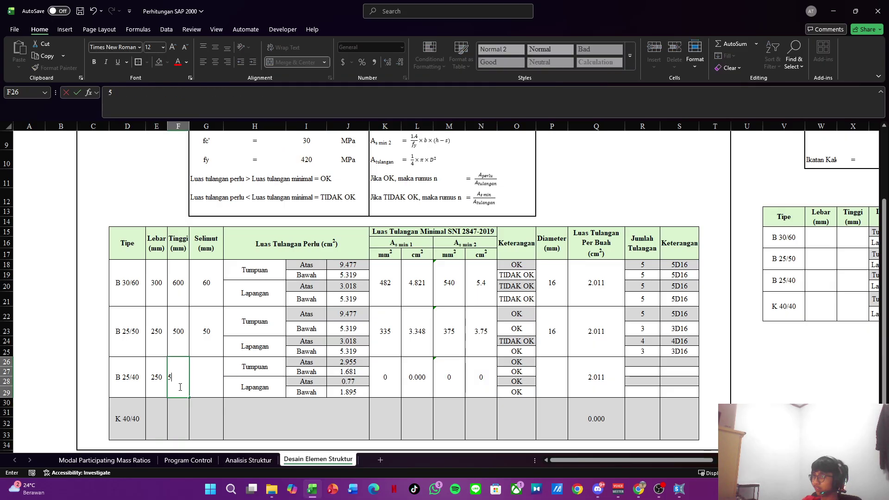
{"action": "key", "text": "BackSpace"}
{"action": "key", "text": "BackSpace"}
{"action": "type", "text": "400"}
{"action": "key", "text": "Return"}
{"action": "key", "text": "Up"}
{"action": "key", "text": "Right"}
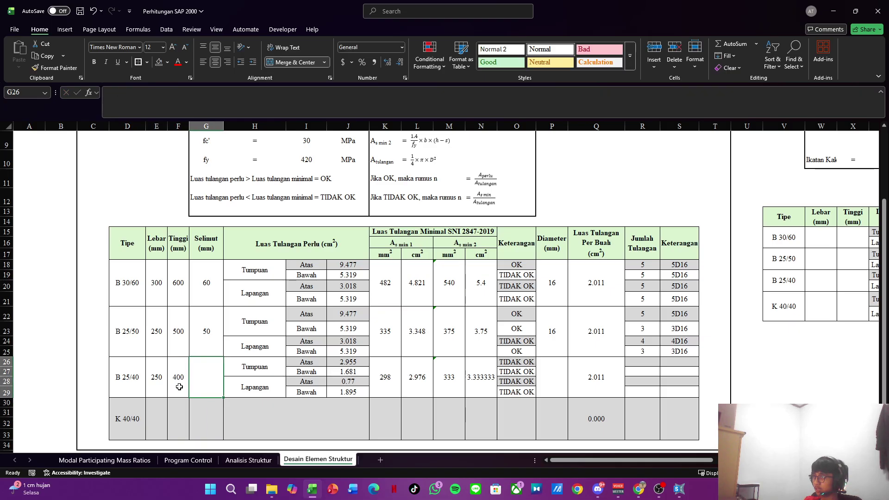
{"action": "type", "text": "40"}
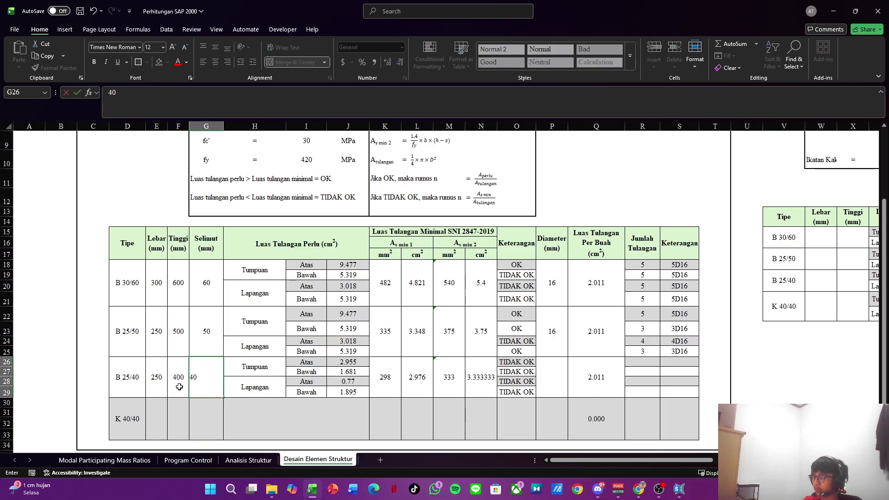
{"action": "key", "text": "Return"}
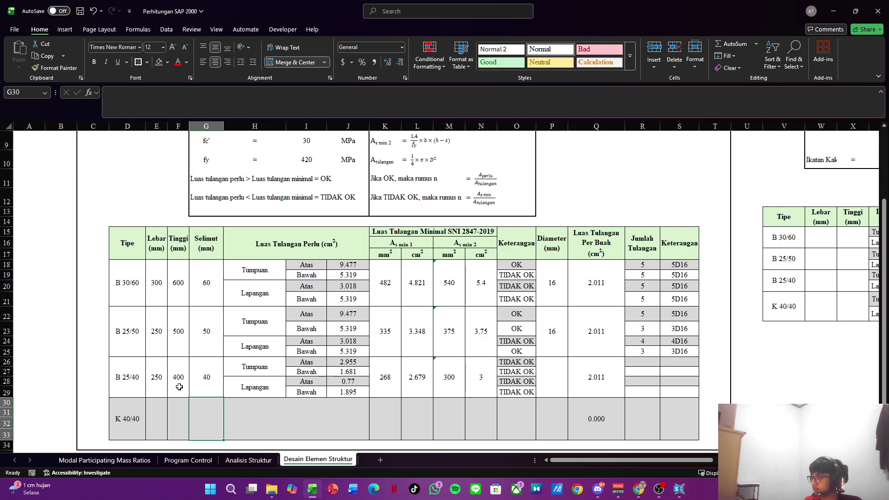
Step: Try a Selimut of 60 mm for B 25/40, then set it back to 40 mm
{"action": "key", "text": "Up"}
{"action": "type", "text": "60"}
{"action": "key", "text": "Return"}
{"action": "key", "text": "Up"}
{"action": "type", "text": "40"}
{"action": "key", "text": "Return"}
Step: Set the B 25/40 bar diameter to 16 mm
{"action": "key", "text": "Right"}
{"action": "key", "text": "Up"}
{"action": "key", "text": "Right"}
{"action": "key", "text": "Right"}
{"action": "key", "text": "Right"}
{"action": "key", "text": "Right"}
{"action": "key", "text": "Right"}
{"action": "key", "text": "Right"}
{"action": "key", "text": "Right"}
{"action": "key", "text": "Right"}
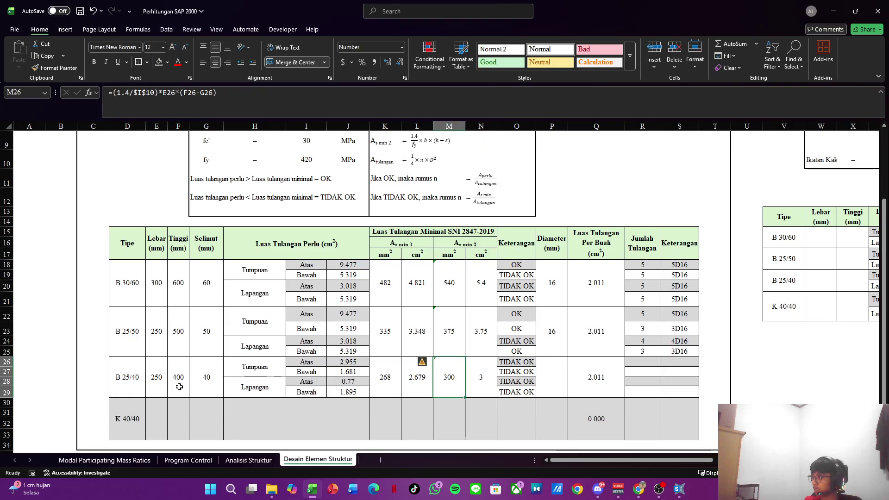
{"action": "key", "text": "Right"}
{"action": "key", "text": "Left"}
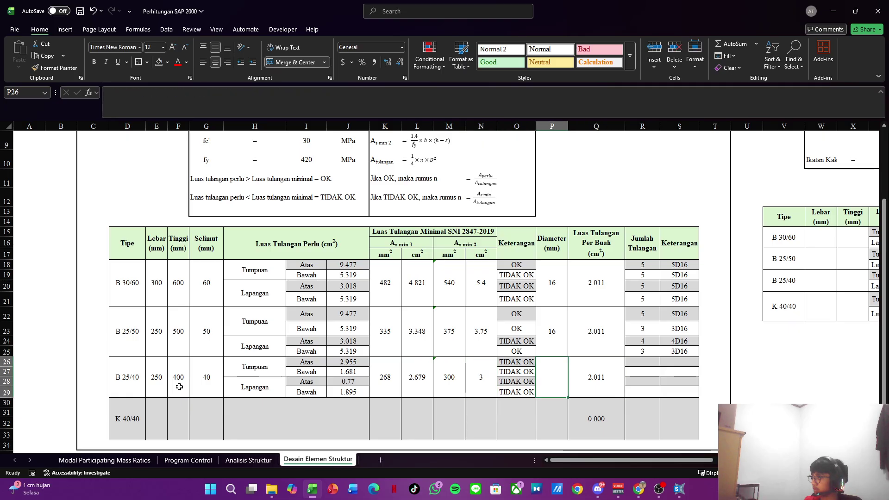
{"action": "type", "text": "16"}
{"action": "key", "text": "Return"}
Step: Copy the four Jumlah Tulangan formulas of B 25/50 (R22:R25) into the B 25/40 rows
{"action": "key", "text": "Right"}
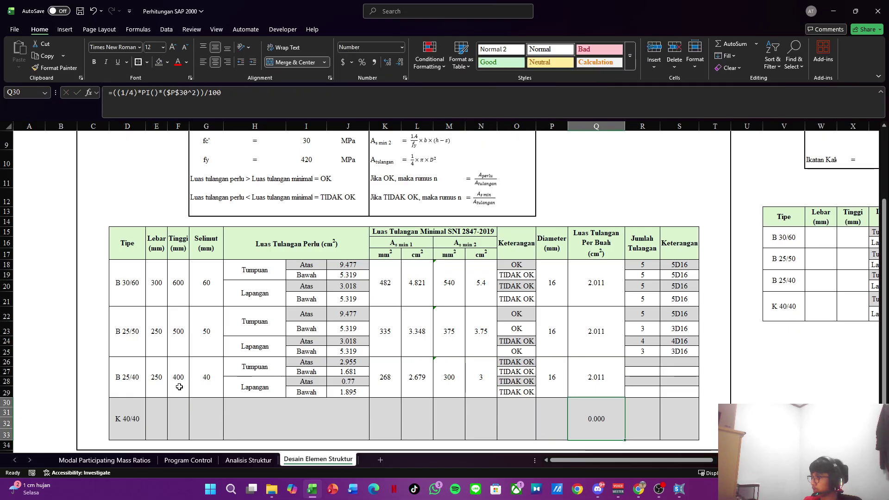
{"action": "key", "text": "Up"}
{"action": "key", "text": "Right"}
{"action": "key", "text": "Up"}
{"action": "key", "text": "Up"}
{"action": "key", "text": "Up"}
{"action": "key", "text": "Up"}
{"action": "key", "text": "Up"}
{"action": "key", "text": "Up"}
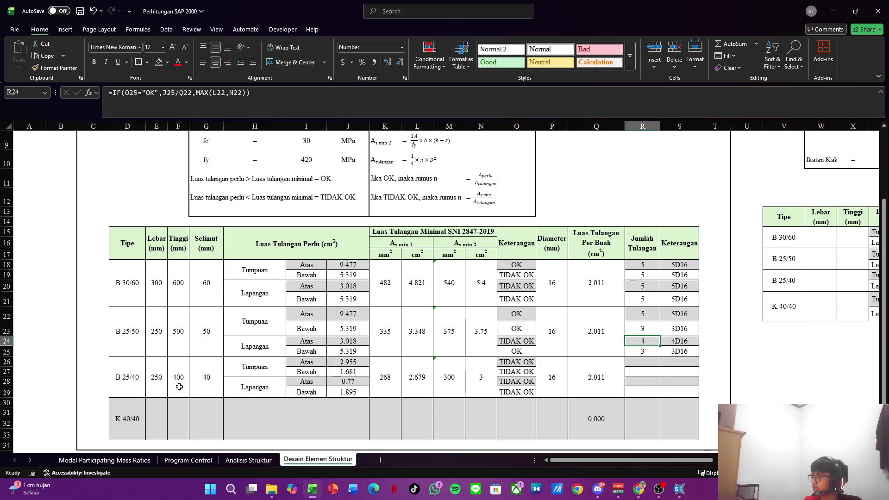
{"action": "key", "text": "shift+Down"}
{"action": "key", "text": "shift+Down"}
{"action": "key", "text": "shift+Down"}
{"action": "key", "text": "ctrl+c"}
{"action": "key", "text": "Down"}
{"action": "key", "text": "Down"}
{"action": "key", "text": "Down"}
{"action": "key", "text": "Down"}
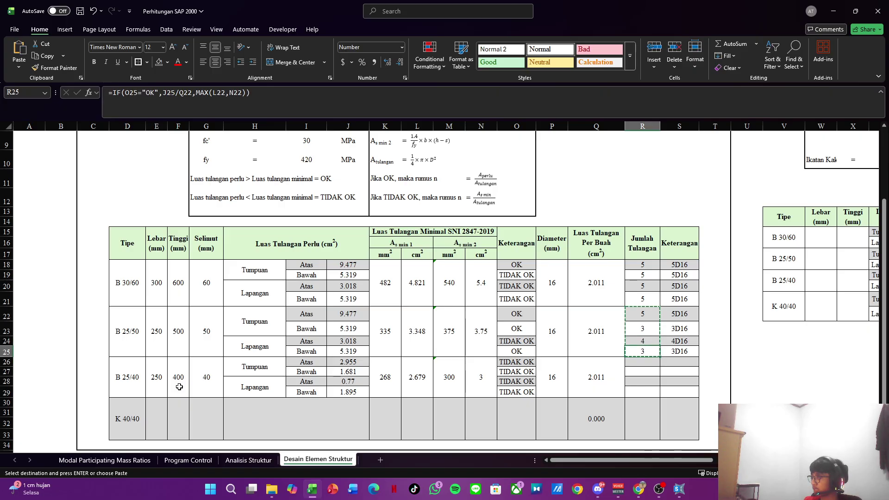
{"action": "key", "text": "Return"}
Step: Review the B 25/40 bar designations, Keterangan checks, required areas and section dimensions across its rows
{"action": "key", "text": "Right"}
{"action": "key", "text": "Down"}
{"action": "key", "text": "Left"}
{"action": "key", "text": "Left"}
{"action": "key", "text": "Left"}
{"action": "key", "text": "Left"}
{"action": "key", "text": "Left"}
{"action": "key", "text": "Left"}
{"action": "key", "text": "Left"}
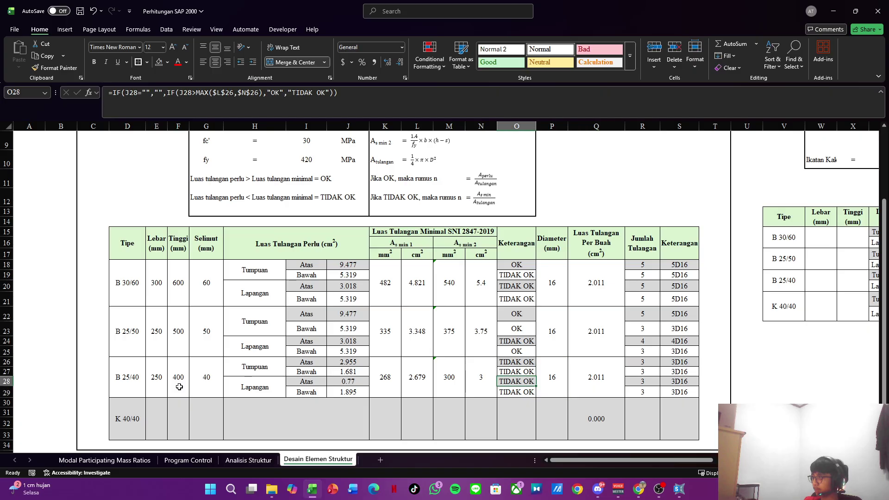
{"action": "key", "text": "Left"}
{"action": "key", "text": "Left"}
{"action": "key", "text": "Down"}
{"action": "key", "text": "Down"}
{"action": "key", "text": "Down"}
{"action": "key", "text": "Left"}
{"action": "key", "text": "Left"}
{"action": "key", "text": "Left"}
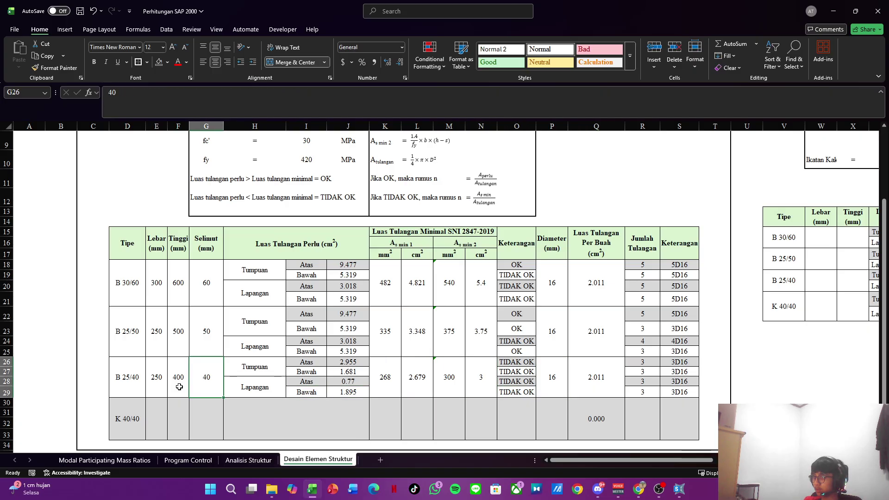
{"action": "key", "text": "Left"}
{"action": "key", "text": "Down"}
{"action": "key", "text": "Left"}
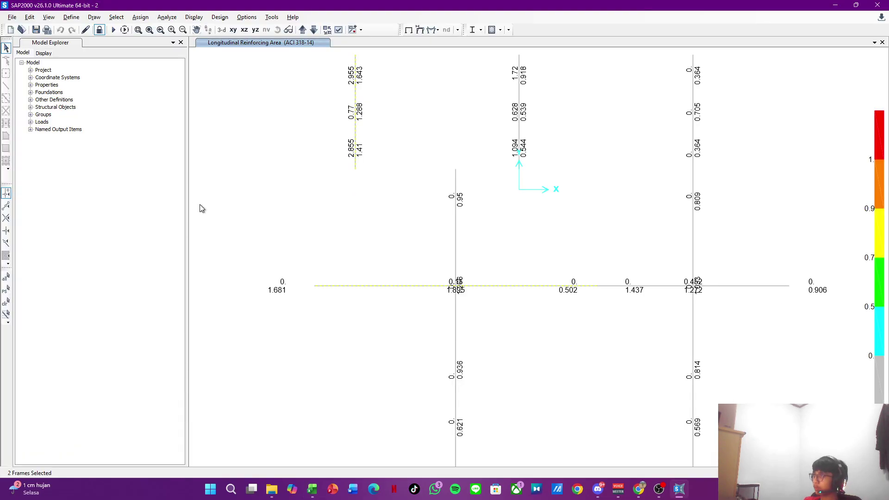
Step: Check the section dimensions and concrete cover in the reinforcement data of the B 25/40 frame section
{"action": "right_click", "coordinate": [334, 239]}
{"action": "left_click", "coordinate": [296, 223]}
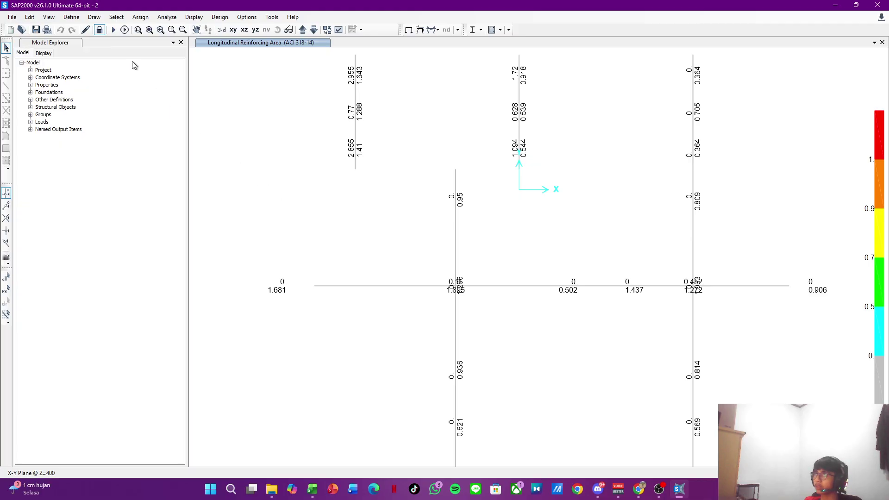
{"action": "left_click", "coordinate": [71, 17]}
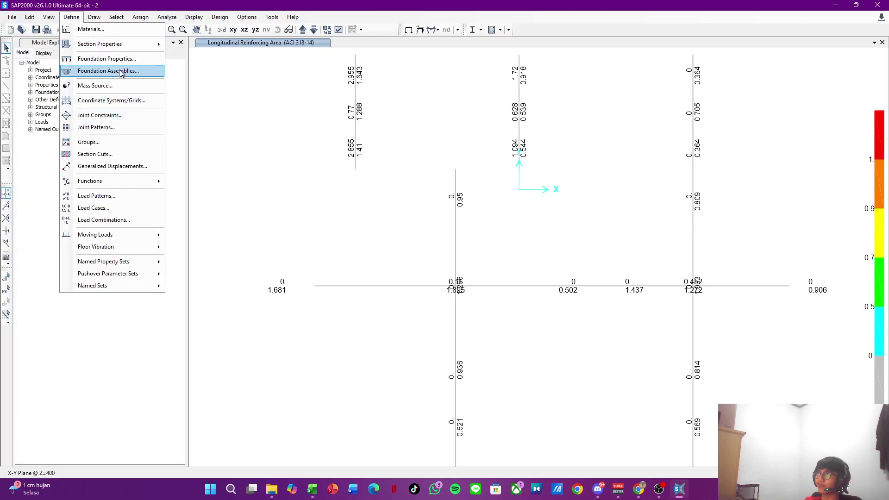
{"action": "mouse_move", "coordinate": [133, 45]}
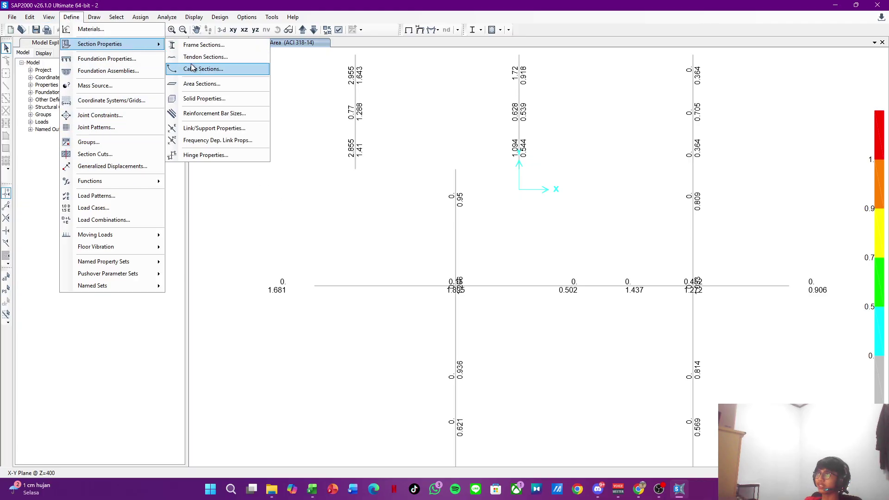
{"action": "left_click", "coordinate": [176, 46]}
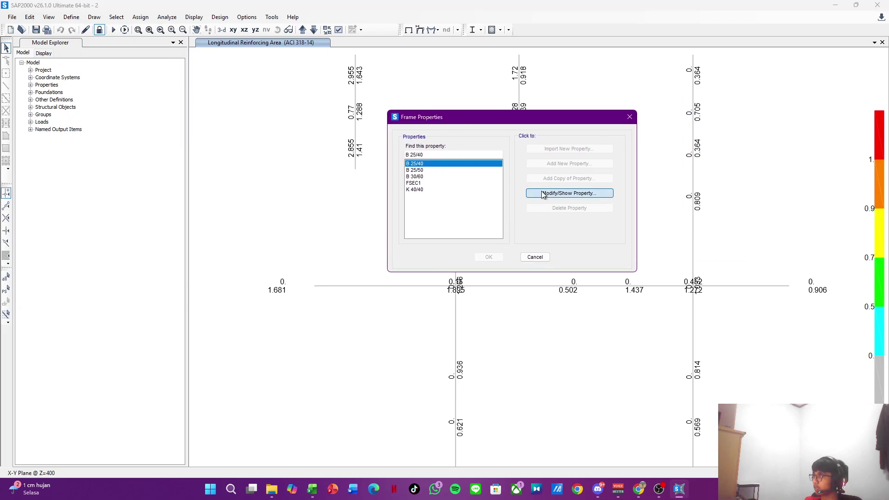
{"action": "left_click", "coordinate": [569, 193]}
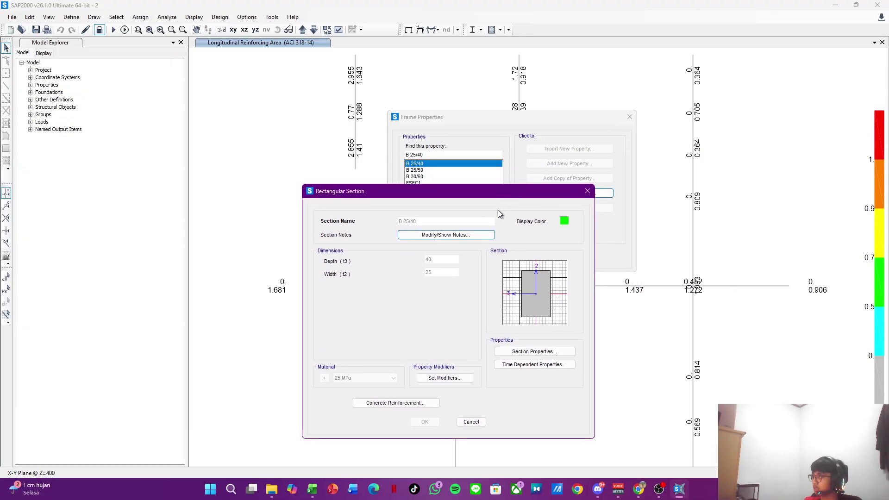
{"action": "left_click", "coordinate": [410, 401]}
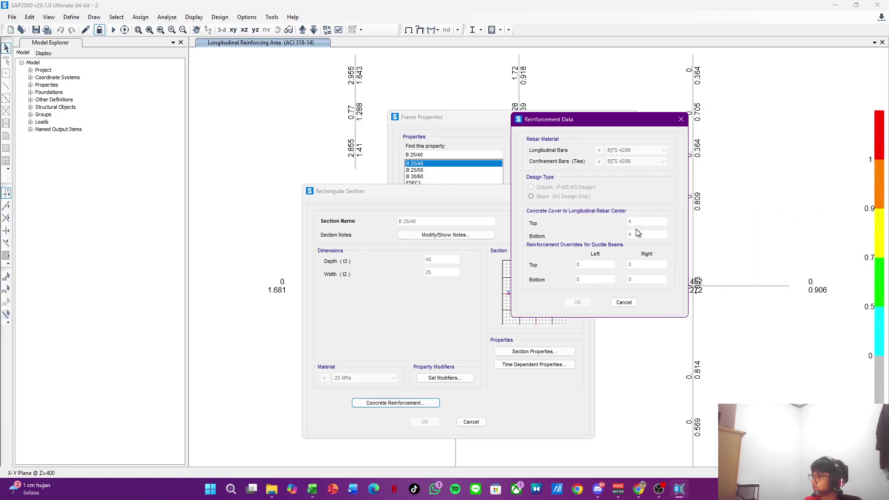
{"action": "left_click", "coordinate": [624, 302]}
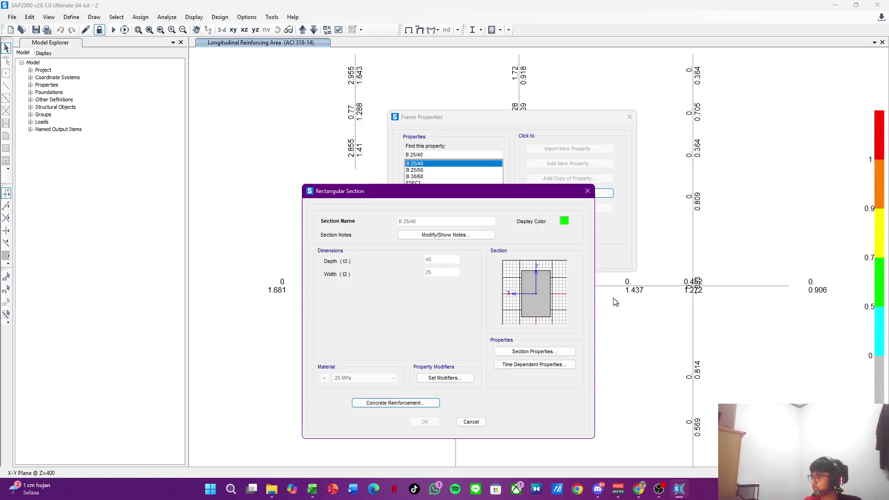
{"action": "left_click", "coordinate": [471, 422]}
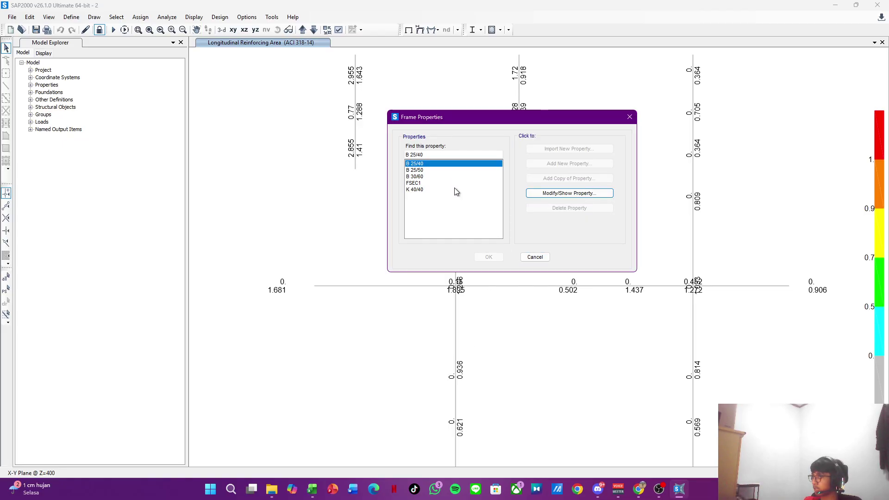
{"action": "left_click", "coordinate": [538, 259]}
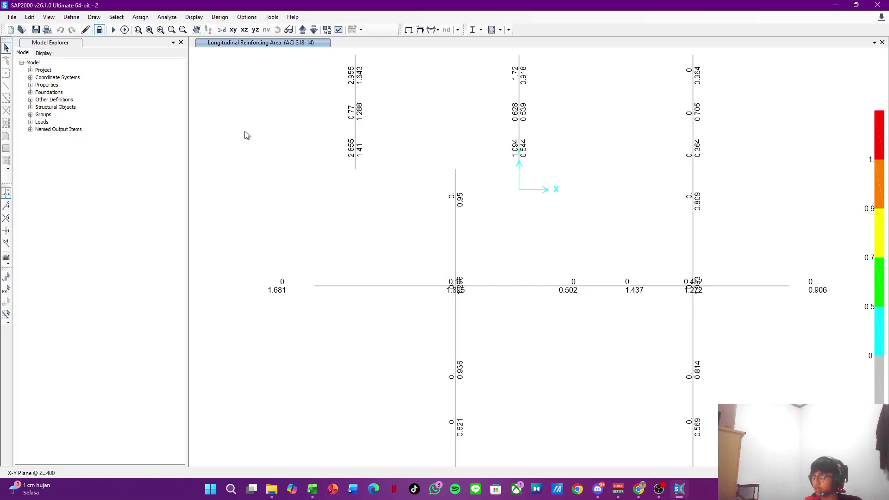
Step: Select all frames assigned the K 40/40 frame section
{"action": "right_click", "coordinate": [285, 123]}
{"action": "left_click", "coordinate": [270, 89]}
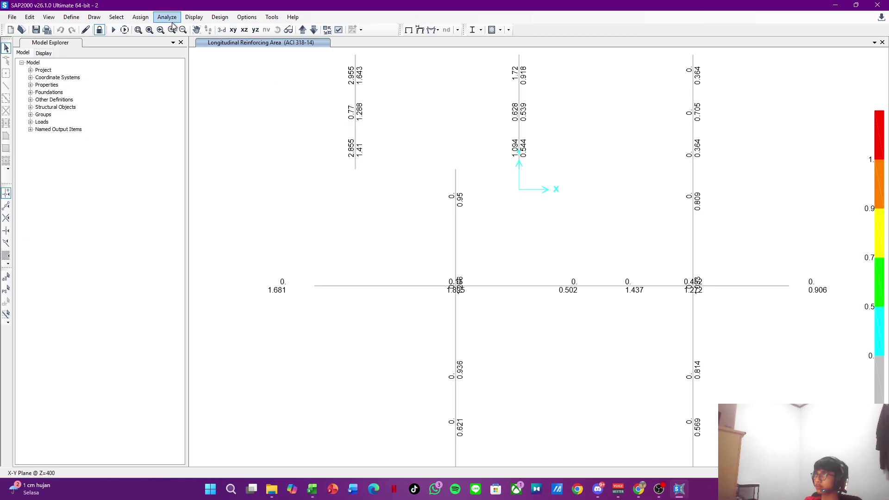
{"action": "left_click", "coordinate": [121, 18]}
{"action": "mouse_move", "coordinate": [138, 30]}
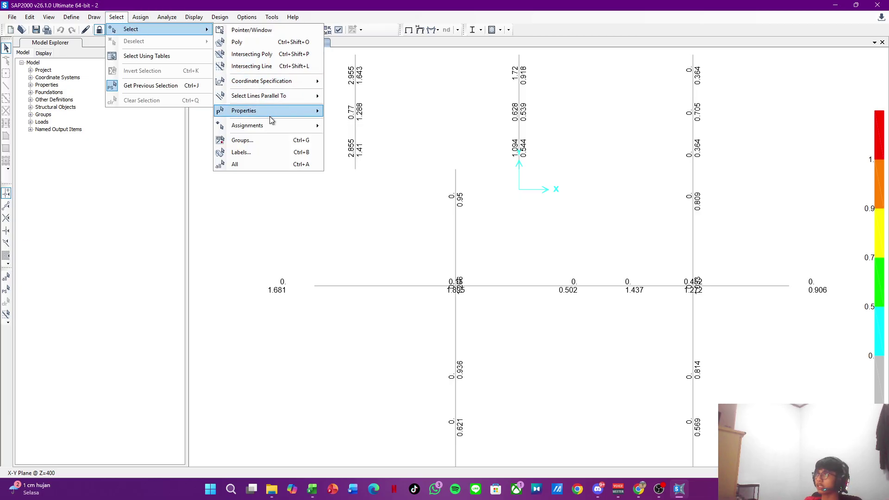
{"action": "mouse_move", "coordinate": [268, 113]}
{"action": "left_click", "coordinate": [331, 124]}
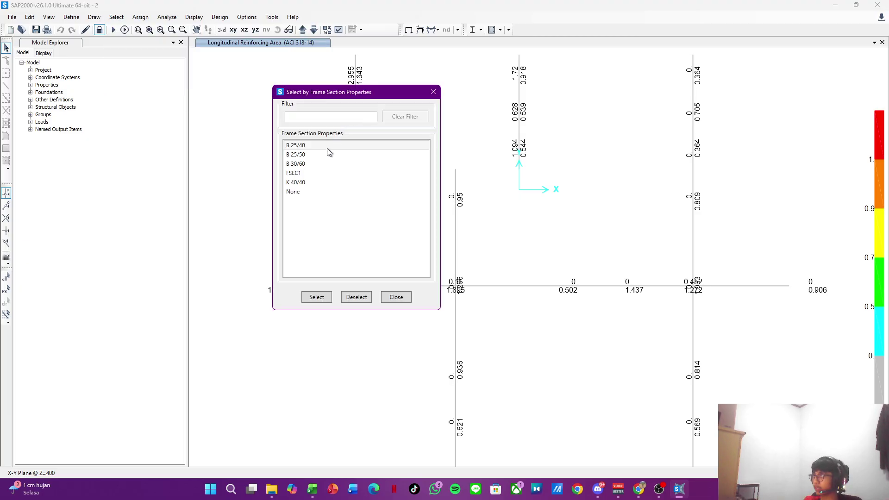
{"action": "left_click", "coordinate": [307, 182]}
{"action": "left_click", "coordinate": [316, 296]}
{"action": "left_click", "coordinate": [396, 297]}
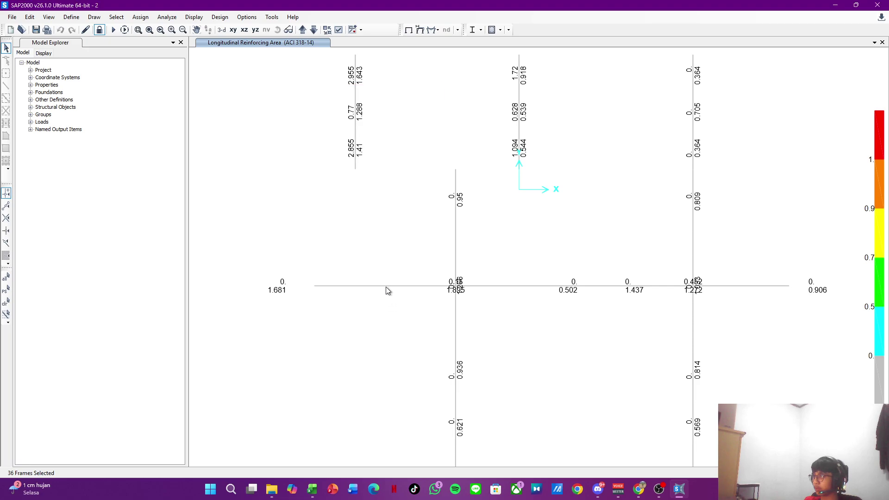
Step: Show only the selected K 40/40 columns in the 3-D view and orbit to make their reinforcing areas readable
{"action": "right_click", "coordinate": [361, 227]}
{"action": "left_click", "coordinate": [401, 297]}
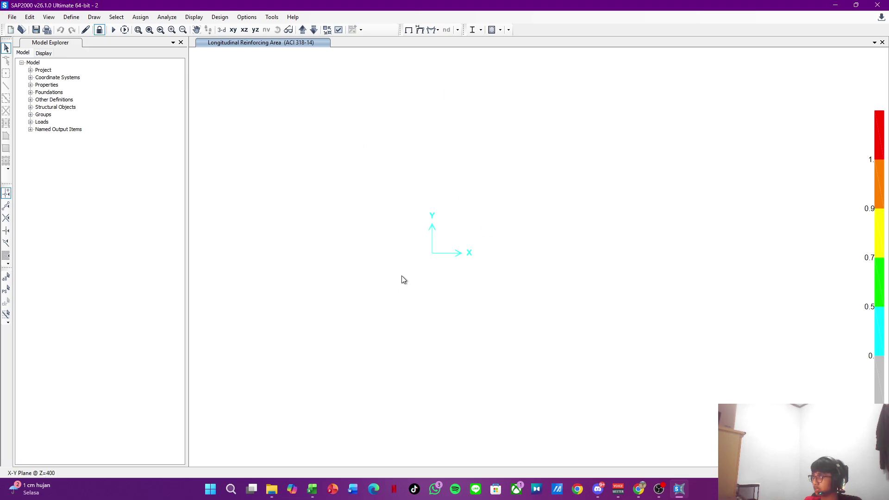
{"action": "left_click", "coordinate": [222, 30]}
{"action": "left_click_drag", "start_coordinate": [551, 277], "coordinate": [529, 182]}
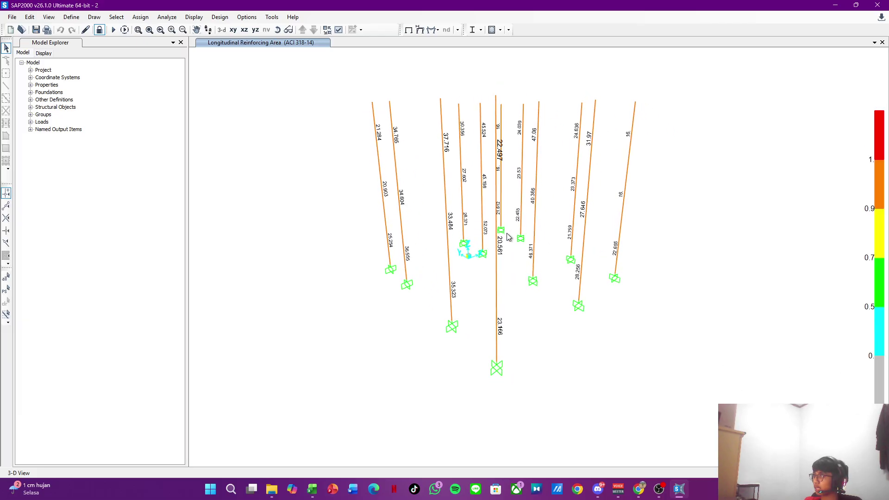
Step: Switch to Excel and enter Lebar 400 mm, Tinggi 400 mm and Selimut 40 mm for K 40/40
{"action": "key", "text": "alt+Tab"}
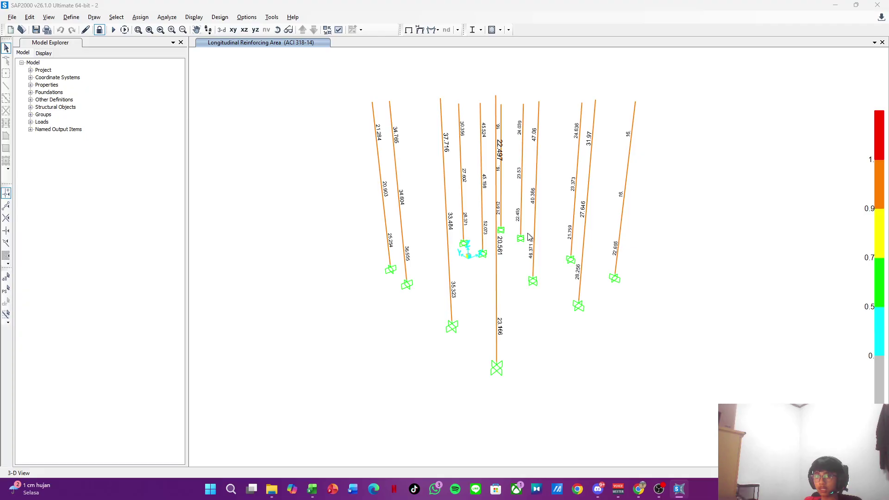
{"action": "key", "text": "alt+Tab"}
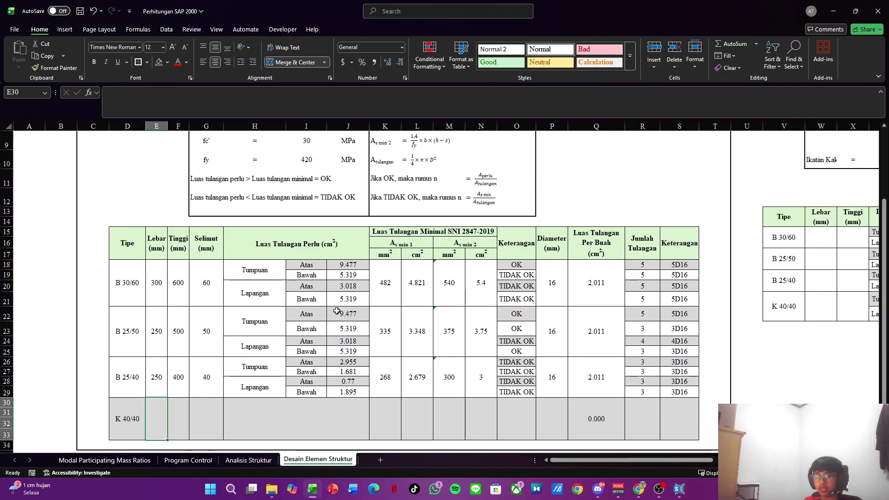
{"action": "type", "text": "400"}
{"action": "key", "text": "Tab"}
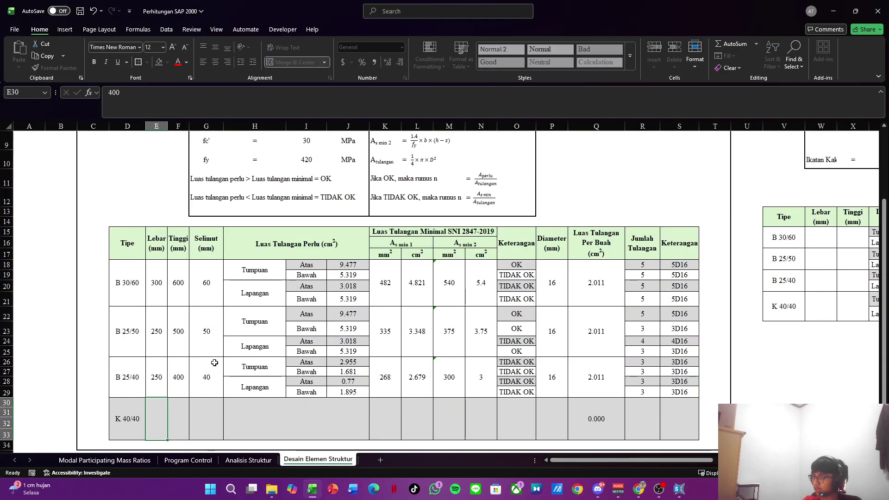
{"action": "type", "text": "400"}
{"action": "key", "text": "Tab"}
{"action": "type", "text": "40"}
{"action": "key", "text": "Return"}
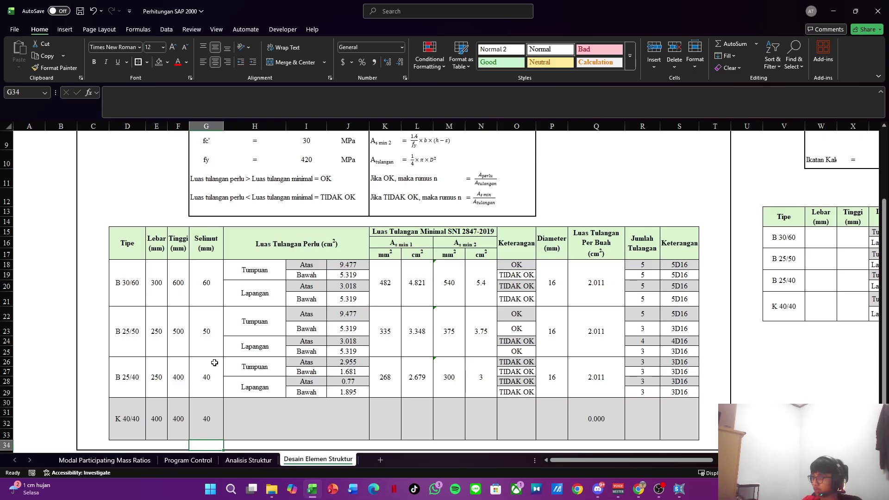
Step: Look up the largest column reinforcing area in SAP2000 and enter 52.073 as the Luas Tulangan Perlu of K 40/40 in Excel
{"action": "key", "text": "Up"}
{"action": "key", "text": "Right"}
{"action": "key", "text": "alt+Tab"}
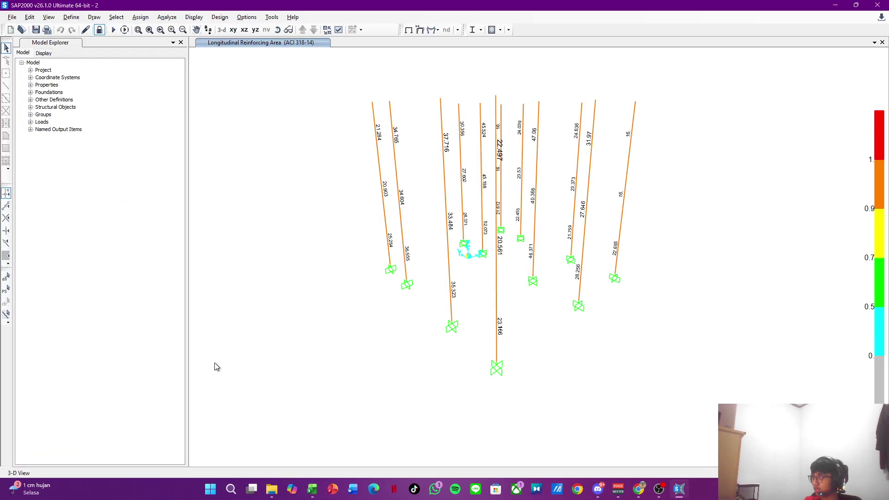
{"action": "left_click_drag", "start_coordinate": [518, 215], "coordinate": [478, 204]}
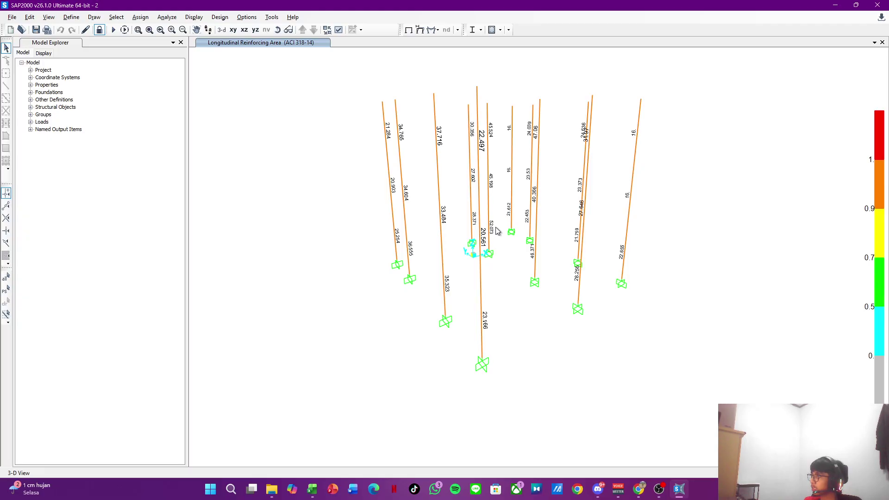
{"action": "key", "text": "alt+Tab"}
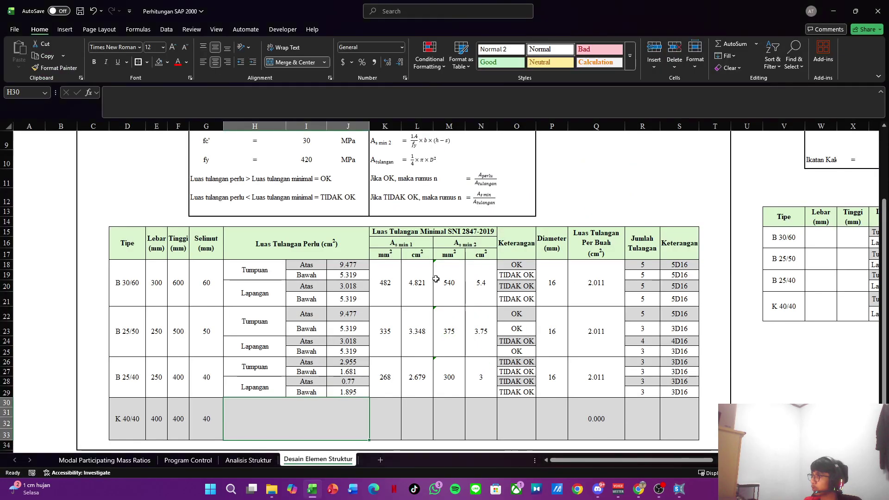
{"action": "type", "text": "52.073"}
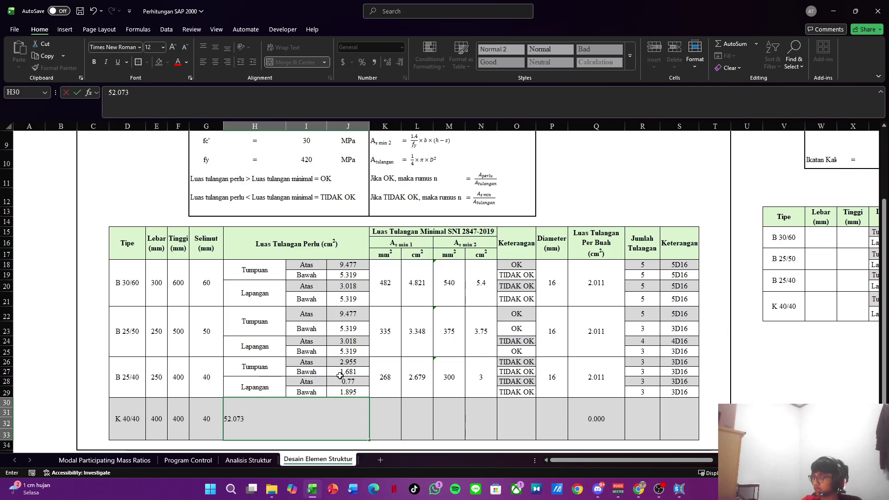
{"action": "key", "text": "ctrl+Return"}
Step: Copy the four Luas Tulangan Minimal formulas of B 25/40 (K26:N26) into the K 40/40 row
{"action": "key", "text": "Right"}
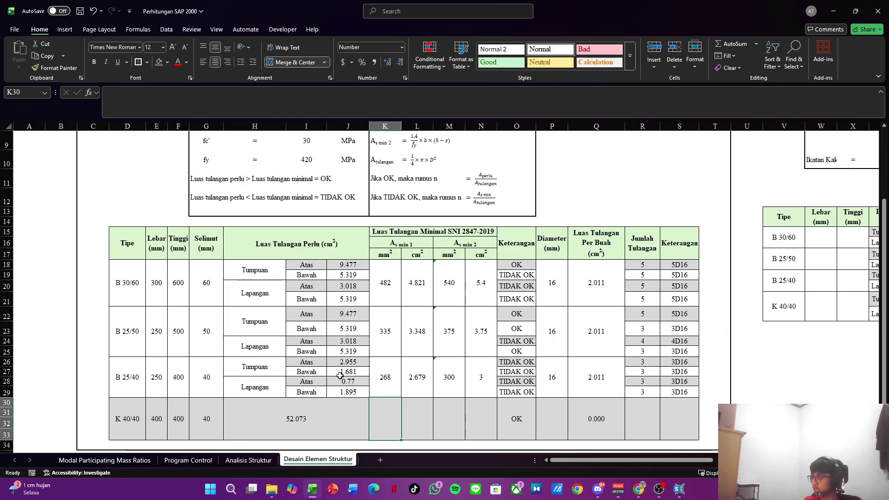
{"action": "key", "text": "Up"}
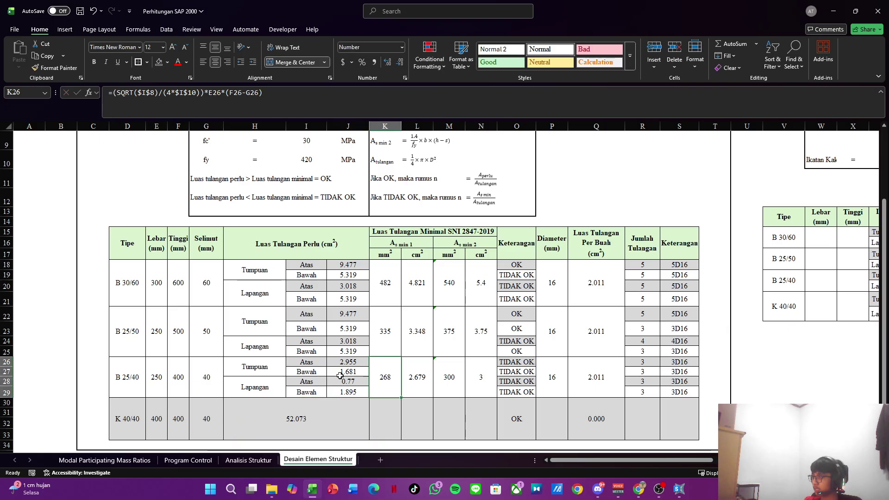
{"action": "key", "text": "shift+Right"}
{"action": "key", "text": "shift+Right"}
{"action": "key", "text": "shift+Right"}
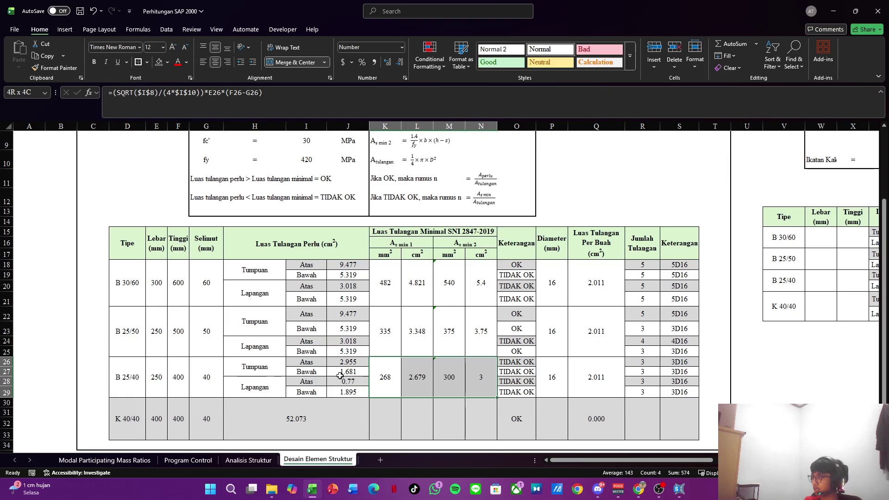
{"action": "key", "text": "ctrl+c"}
{"action": "key", "text": "Down"}
{"action": "key", "text": "ctrl+v"}
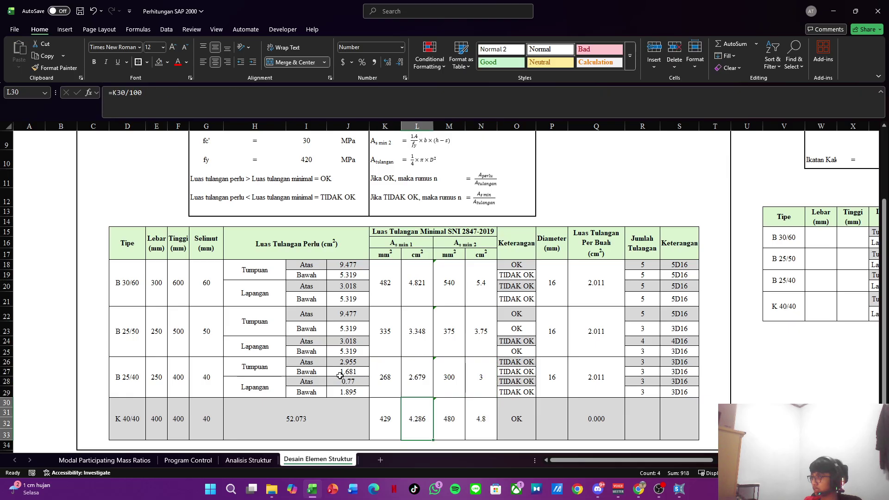
Step: Fill the four Luas Tulangan Minimal cells of K 40/40 with the same grey as the rest of the row
{"action": "key", "text": "shift+Right"}
{"action": "key", "text": "shift+Right"}
{"action": "key", "text": "shift+Right"}
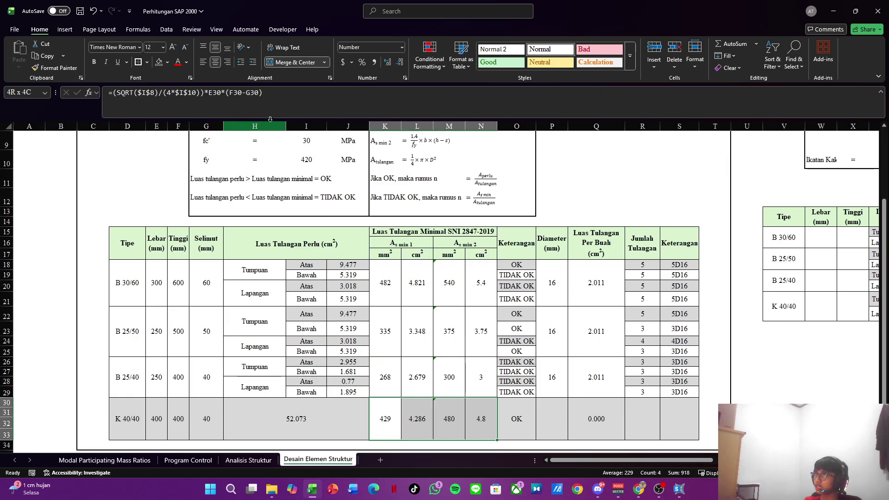
{"action": "left_click", "coordinate": [167, 62]}
{"action": "left_click", "coordinate": [331, 262]}
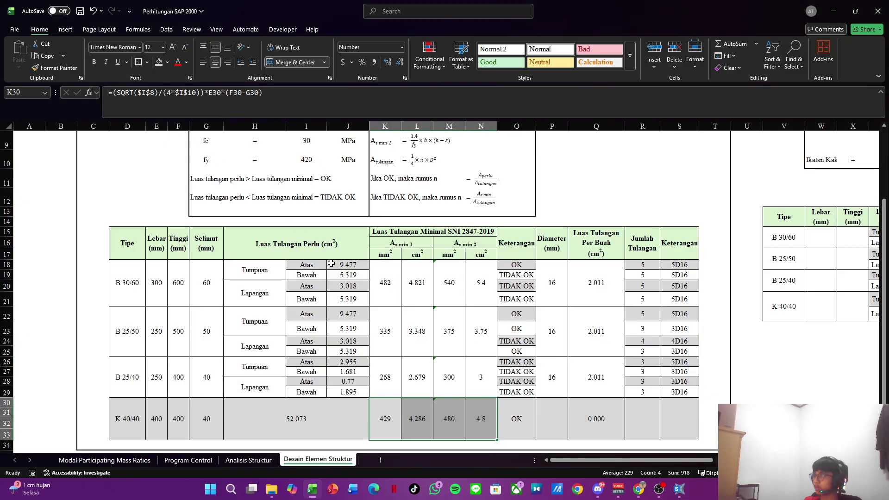
Step: Change the fc' reference in the K 40/40 As min 1 formula (K30) to $I$9, the 30 MPa value
{"action": "left_click", "coordinate": [349, 98]}
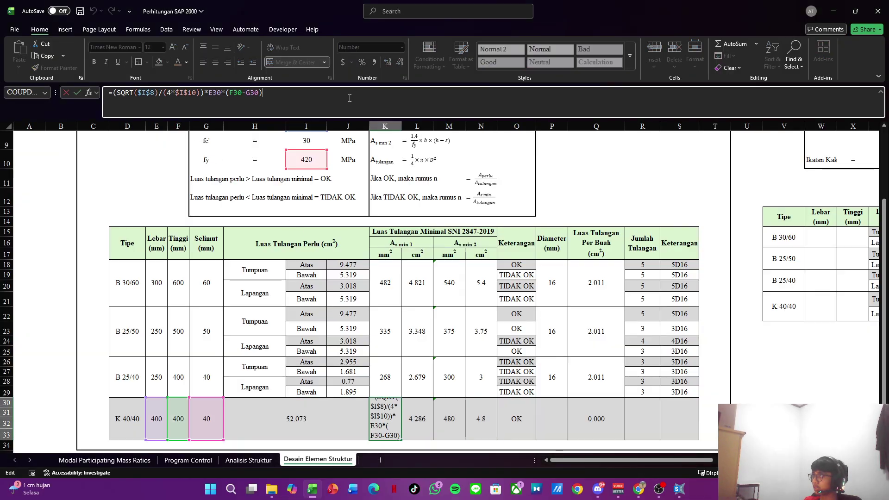
{"action": "scroll", "coordinate": [309, 164], "scroll_direction": "up", "scroll_amount": 2}
{"action": "scroll", "coordinate": [311, 194], "scroll_direction": "down", "scroll_amount": 3}
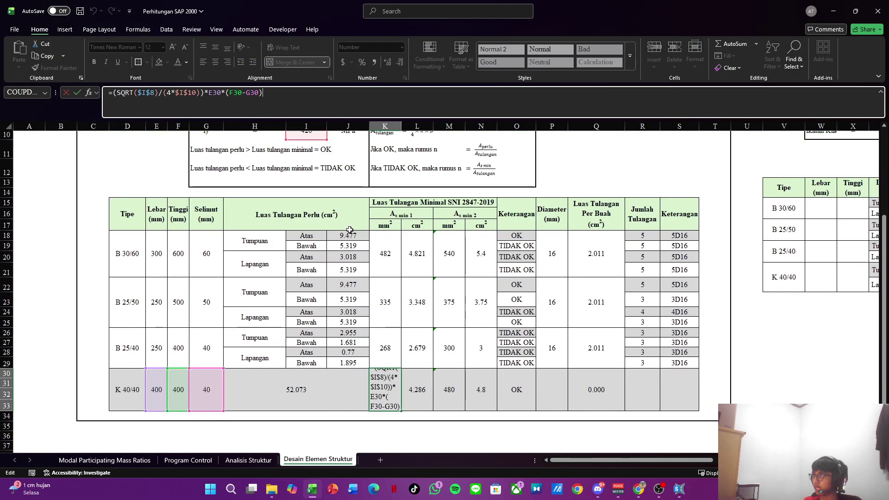
{"action": "scroll", "coordinate": [313, 222], "scroll_direction": "up", "scroll_amount": 1}
{"action": "scroll", "coordinate": [314, 222], "scroll_direction": "up", "scroll_amount": 2}
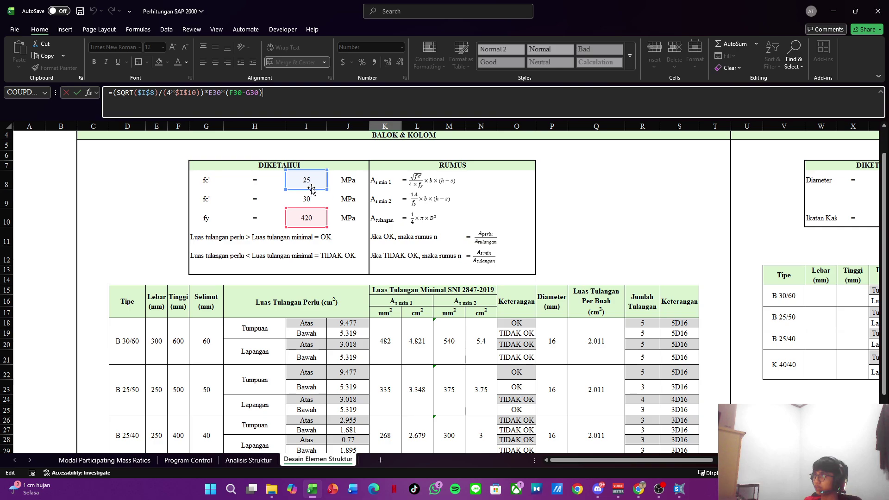
{"action": "left_click_drag", "start_coordinate": [312, 195], "coordinate": [313, 214]}
{"action": "scroll", "coordinate": [413, 236], "scroll_direction": "down", "scroll_amount": 3}
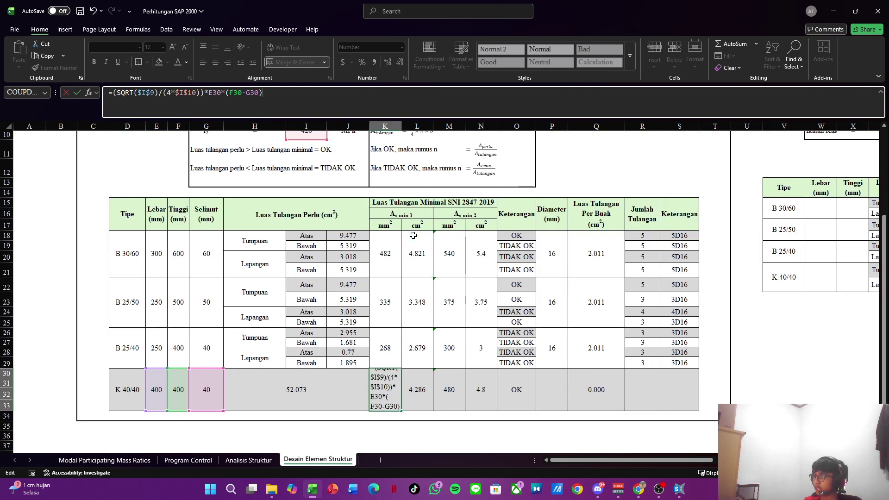
{"action": "scroll", "coordinate": [412, 237], "scroll_direction": "up", "scroll_amount": 2}
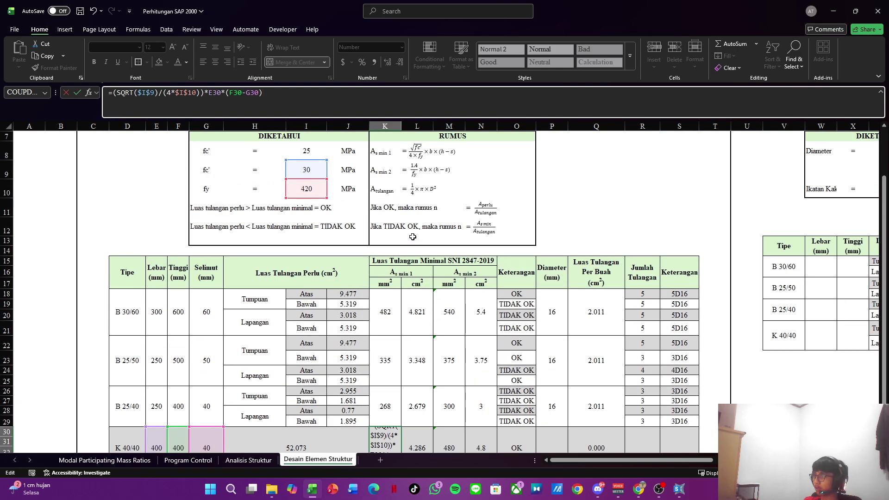
{"action": "key", "text": "Return"}
{"action": "key", "text": "Up"}
{"action": "key", "text": "Right"}
{"action": "key", "text": "Right"}
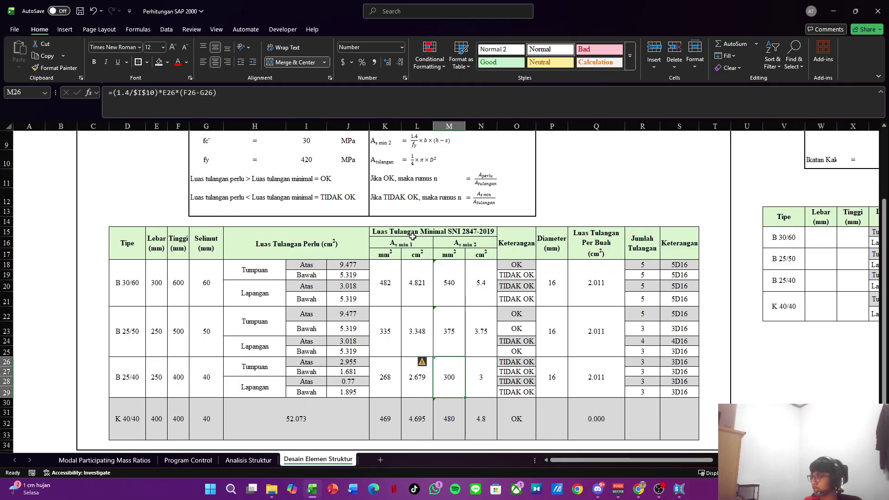
Step: Check the cell references in the As min 2 formula of K 40/40 (M30) against the given values
{"action": "key", "text": "F2"}
{"action": "scroll", "coordinate": [360, 199], "scroll_direction": "up", "scroll_amount": 2}
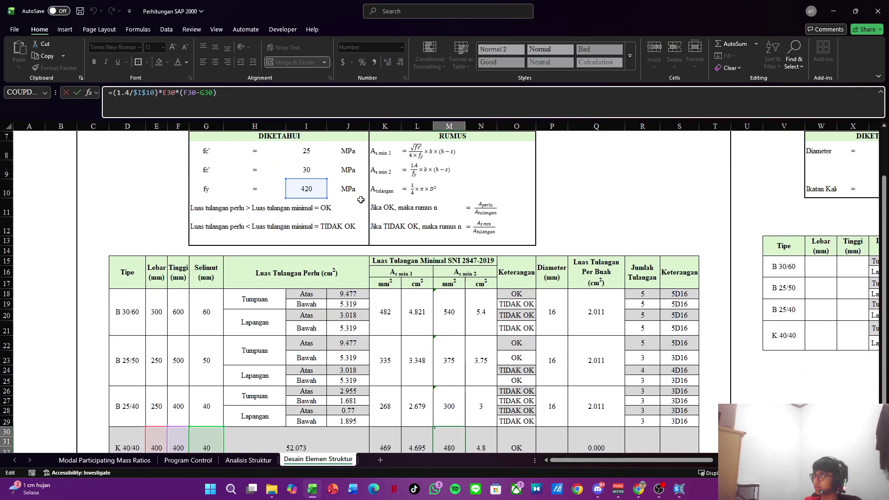
{"action": "scroll", "coordinate": [360, 200], "scroll_direction": "down", "scroll_amount": 3}
{"action": "key", "text": "Escape"}
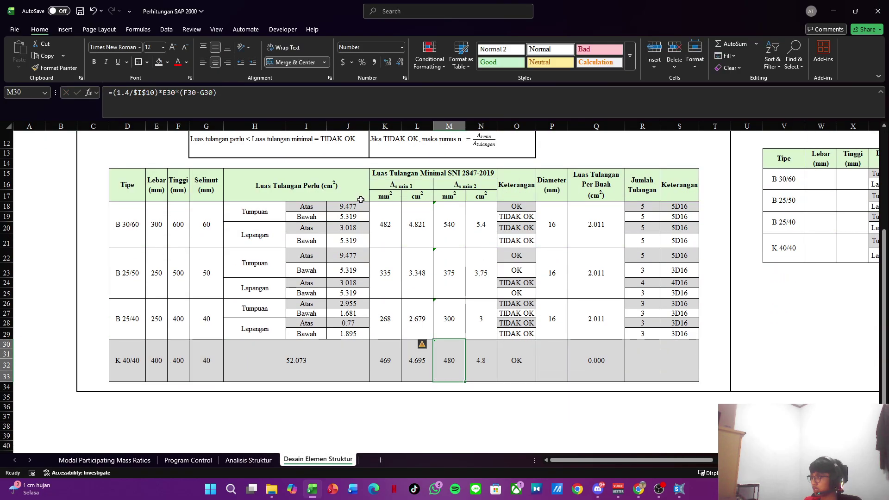
Step: Set the Diameter of K 40/40 to 19 mm
{"action": "key", "text": "Right"}
{"action": "key", "text": "Right"}
{"action": "key", "text": "Right"}
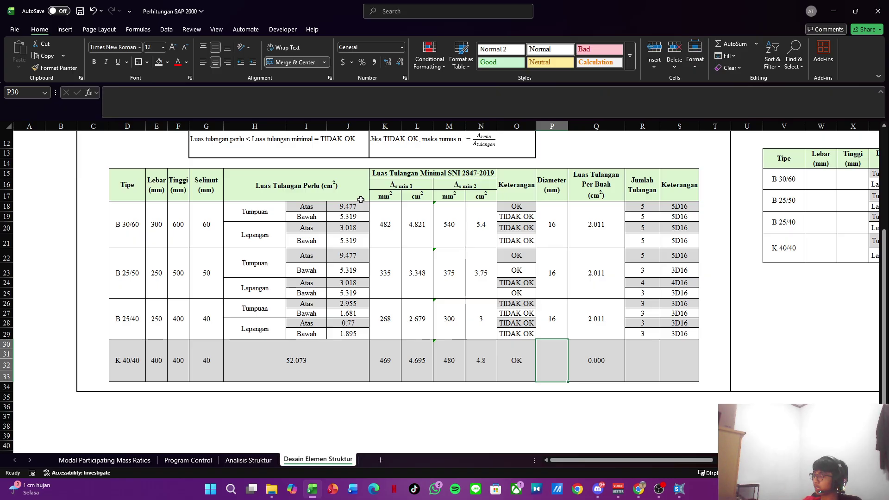
{"action": "type", "text": "19"}
{"action": "key", "text": "Right"}
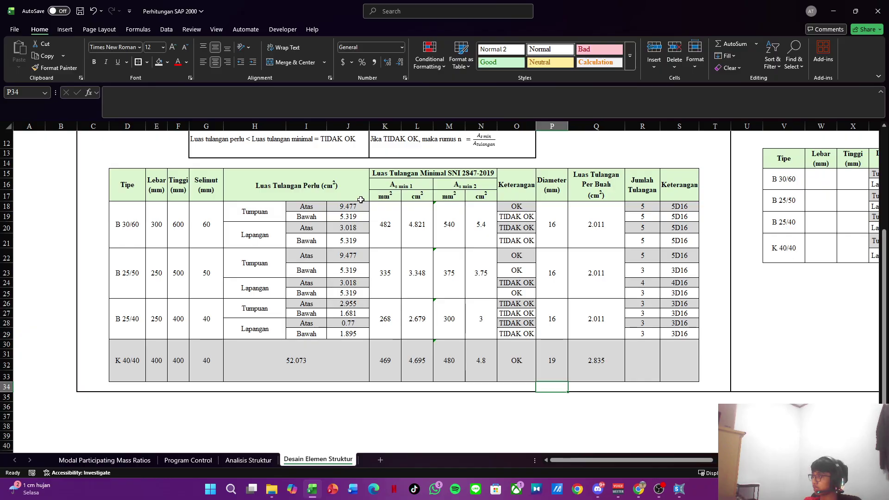
Step: Enter 3 as the Jumlah Tulangan of K 40/40 (R30)
{"action": "key", "text": "Right"}
{"action": "key", "text": "Up"}
{"action": "key", "text": "Up"}
{"action": "key", "text": "Up"}
{"action": "key", "text": "Up"}
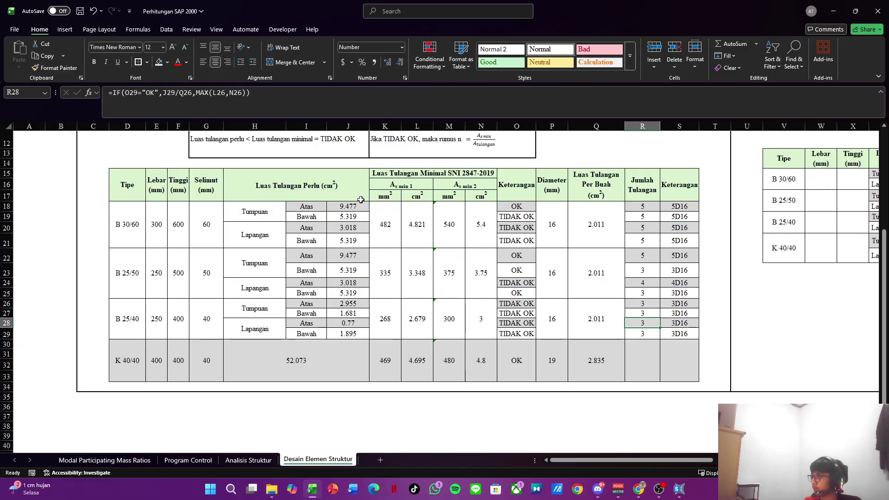
{"action": "key", "text": "Down"}
{"action": "key", "text": "Down"}
{"action": "key", "text": "Down"}
{"action": "key", "text": "Down"}
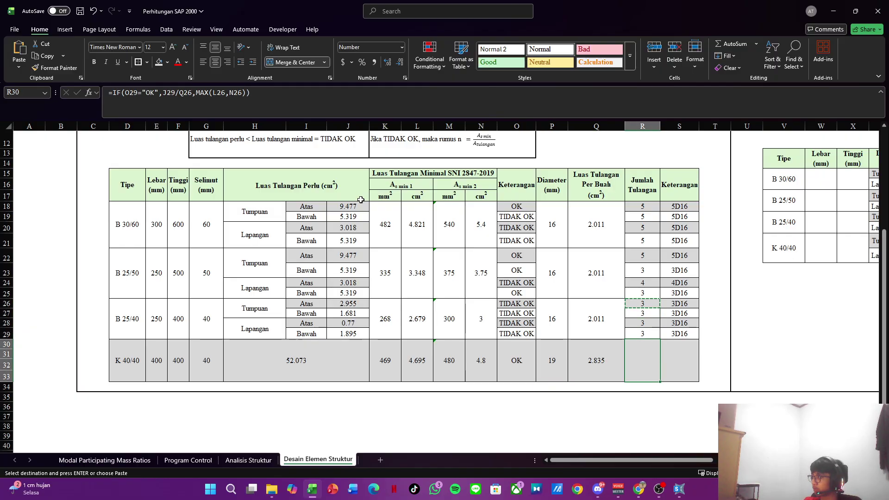
{"action": "type", "text": "3"}
{"action": "key", "text": "ctrl+Return"}
{"action": "left_click", "coordinate": [295, 92]}
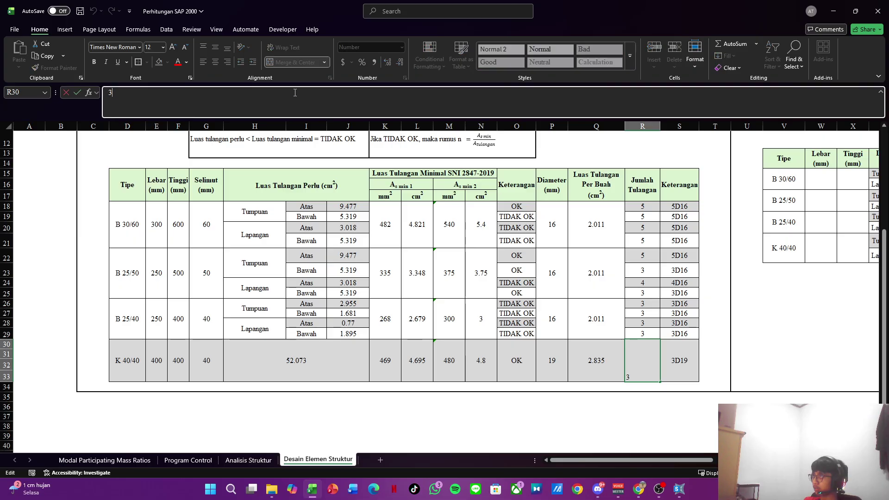
{"action": "scroll", "coordinate": [302, 219], "scroll_direction": "up", "scroll_amount": 2}
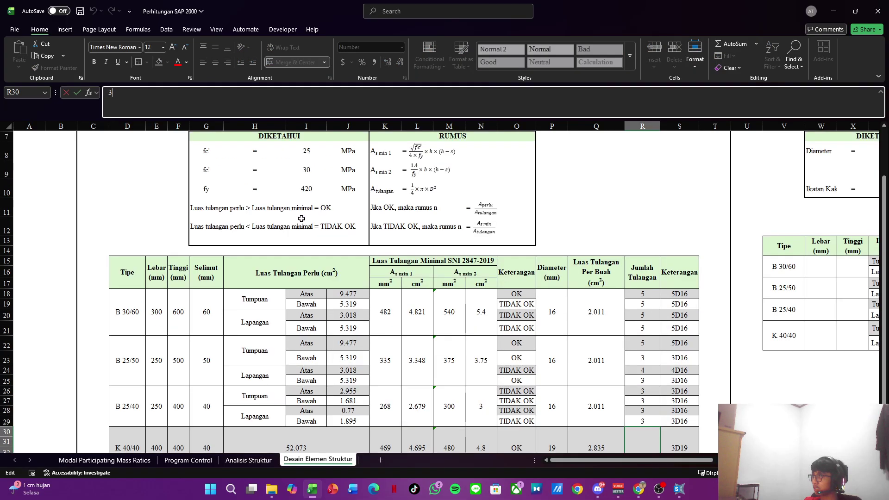
{"action": "scroll", "coordinate": [302, 220], "scroll_direction": "down", "scroll_amount": 1}
{"action": "key", "text": "Escape"}
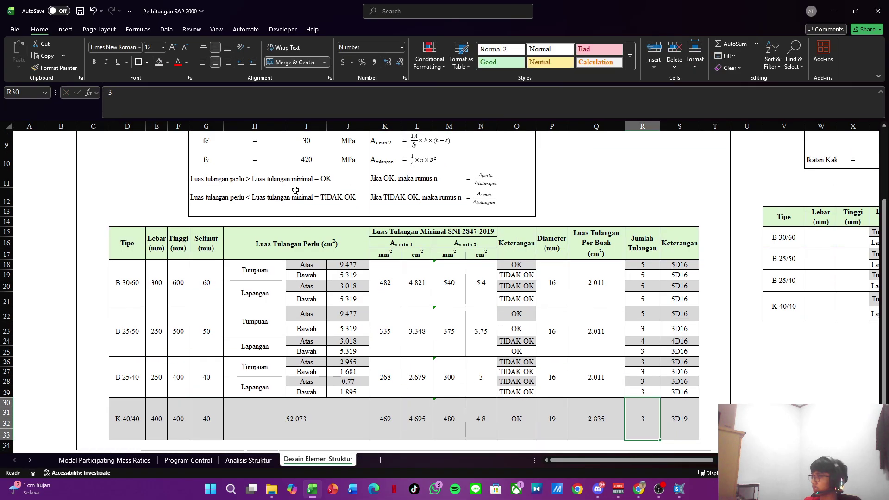
Step: Start an IF formula in the K 40/40 Jumlah Tulangan cell (R30) with the test O30="OK", following the B 25/40 formula
{"action": "key", "text": "Up"}
{"action": "key", "text": "Up"}
{"action": "key", "text": "Up"}
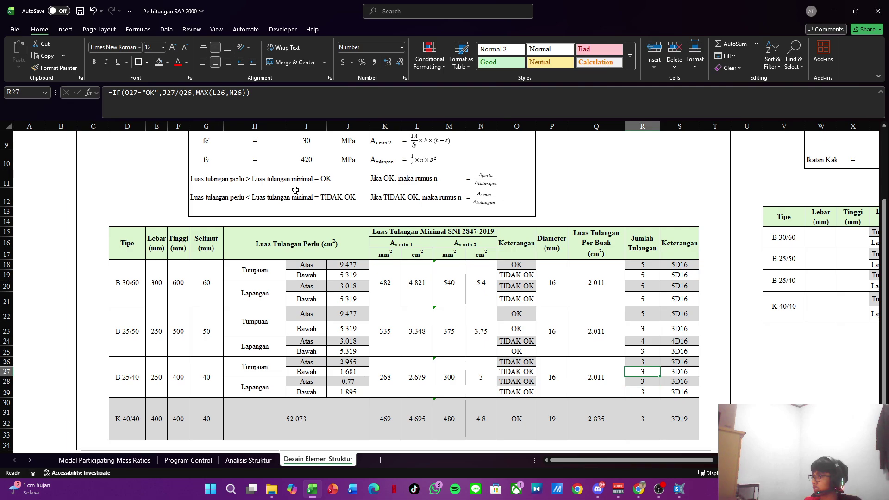
{"action": "key", "text": "Down"}
{"action": "key", "text": "Down"}
{"action": "key", "text": "Down"}
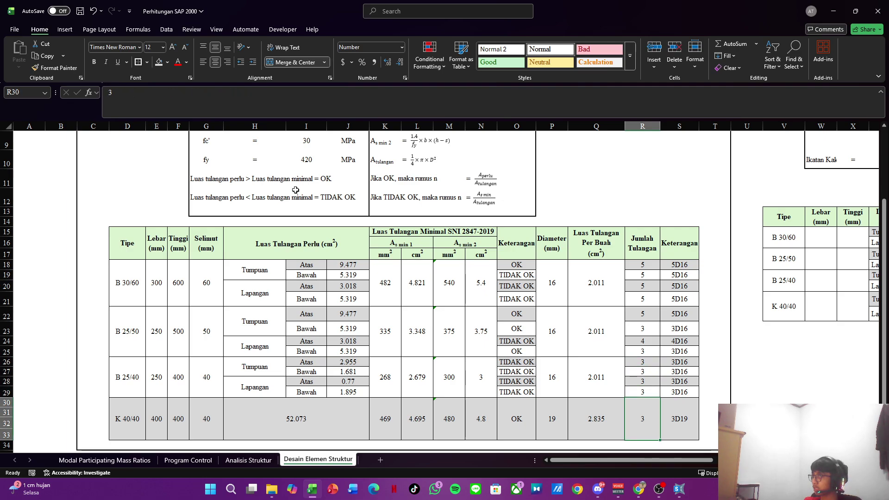
{"action": "type", "text": "="}
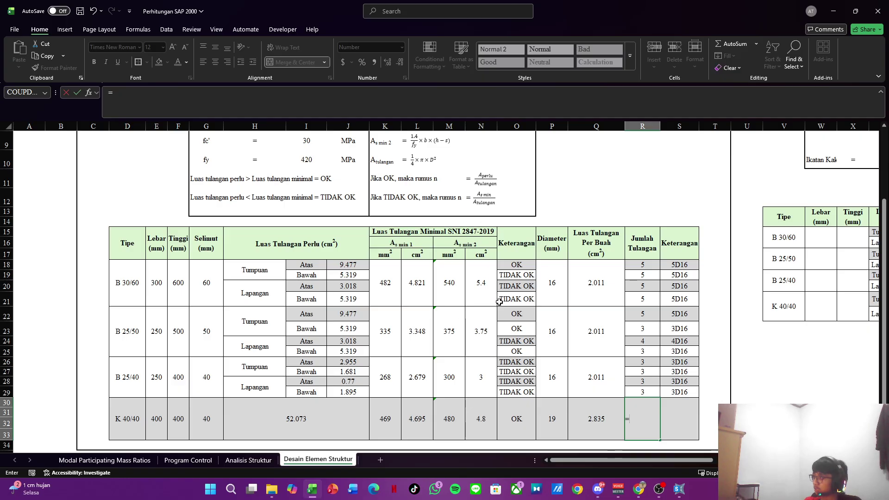
{"action": "type", "text": "if("}
{"action": "key", "text": "Left"}
{"action": "key", "text": "Left"}
{"action": "key", "text": "Left"}
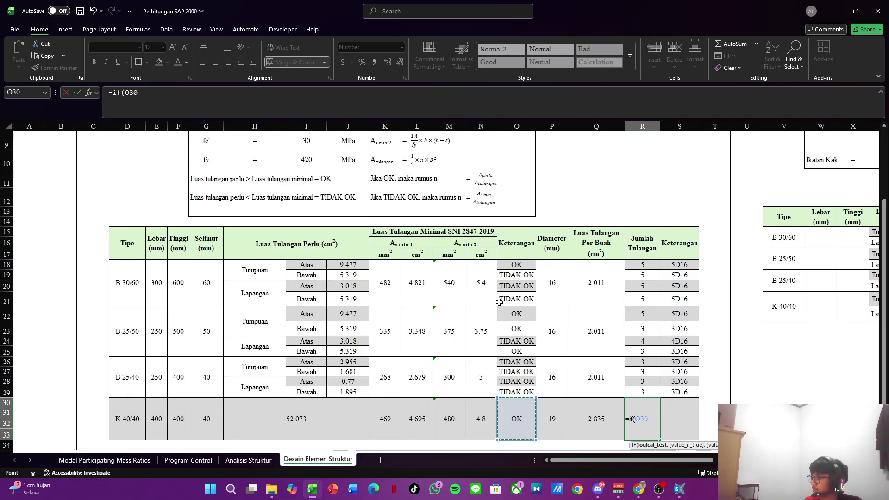
{"action": "type", "text": ","}
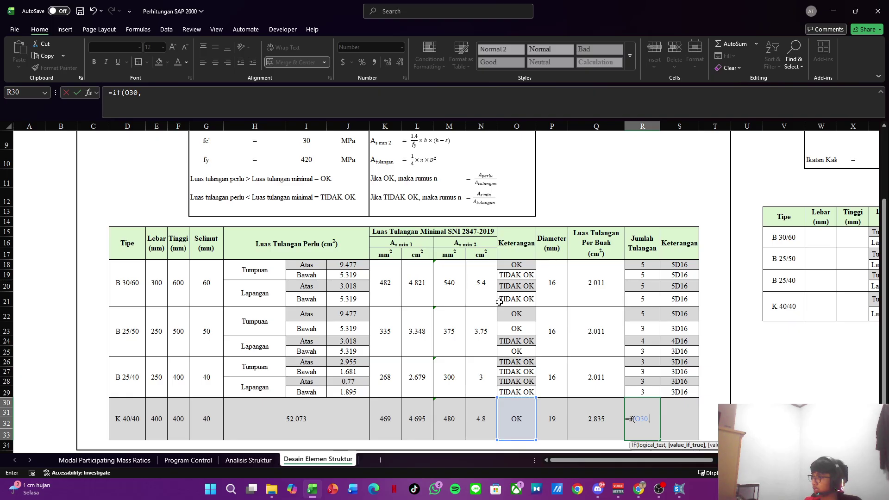
{"action": "key", "text": "Left"}
{"action": "key", "text": "Left"}
{"action": "key", "text": "Left"}
{"action": "key", "text": "Left"}
{"action": "key", "text": "Left"}
{"action": "key", "text": "Left"}
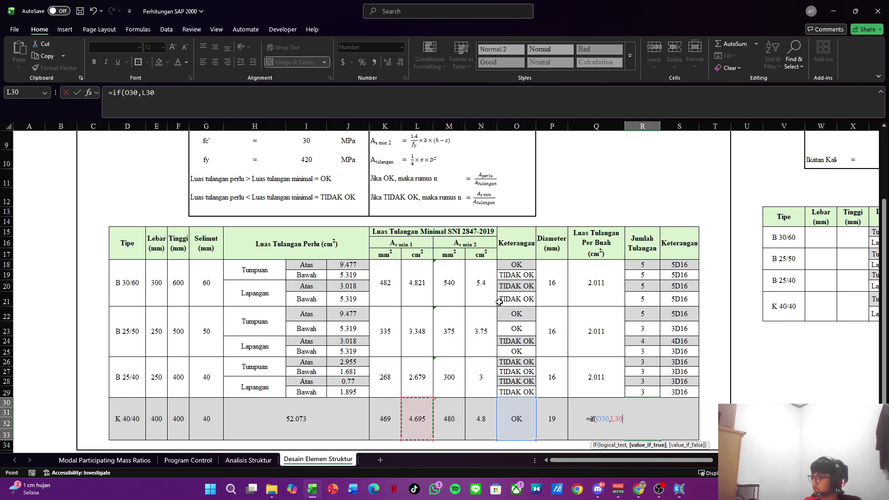
{"action": "key", "text": "BackSpace"}
{"action": "key", "text": "BackSpace"}
{"action": "key", "text": "BackSpace"}
{"action": "type", "text": "=\"OK\","}
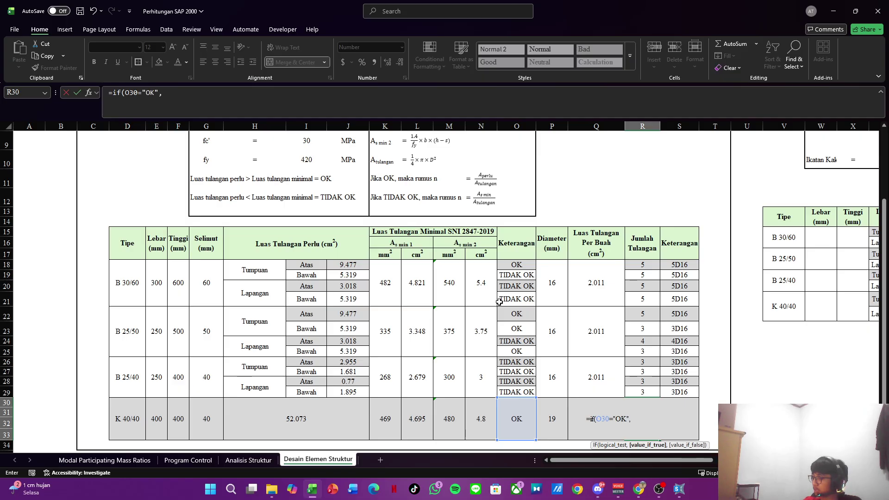
Step: Set the true result of the R30 formula to H30/Q30, the required area divided by the area per bar
{"action": "key", "text": "Left"}
{"action": "key", "text": "Left"}
{"action": "key", "text": "Left"}
{"action": "key", "text": "Left"}
{"action": "key", "text": "Left"}
{"action": "key", "text": "Left"}
{"action": "key", "text": "Left"}
{"action": "key", "text": "Left"}
{"action": "type", "text": "/"}
{"action": "key", "text": "Left"}
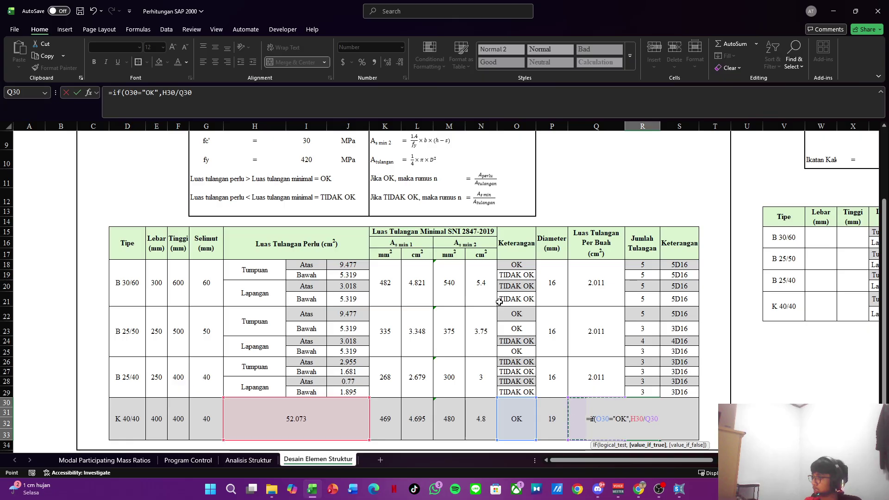
{"action": "type", "text": ","}
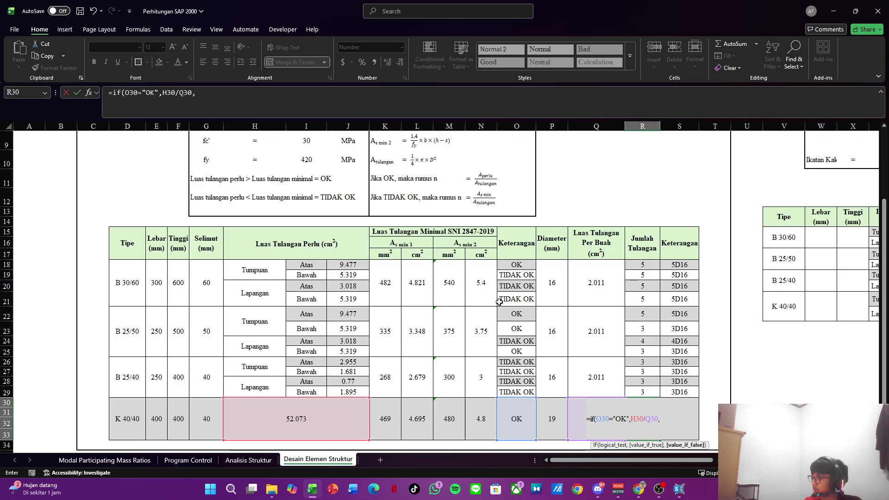
Step: Complete the R30 formula with MAX(L30,N30) as the false result
{"action": "type", "text": "max("}
{"action": "key", "text": "Left"}
{"action": "key", "text": "Left"}
{"action": "key", "text": "Left"}
{"action": "key", "text": "Left"}
{"action": "key", "text": "Left"}
{"action": "key", "text": "Left"}
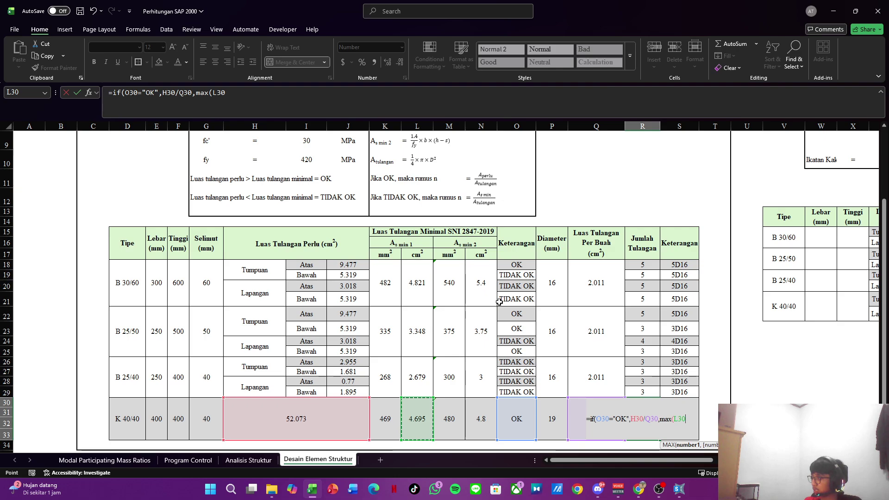
{"action": "type", "text": ","}
{"action": "key", "text": "Right"}
{"action": "key", "text": "Right"}
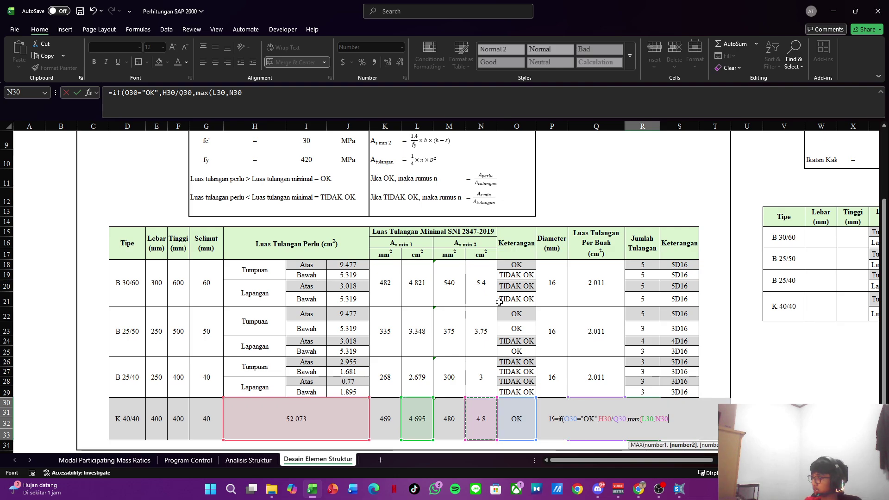
{"action": "type", "text": "),"}
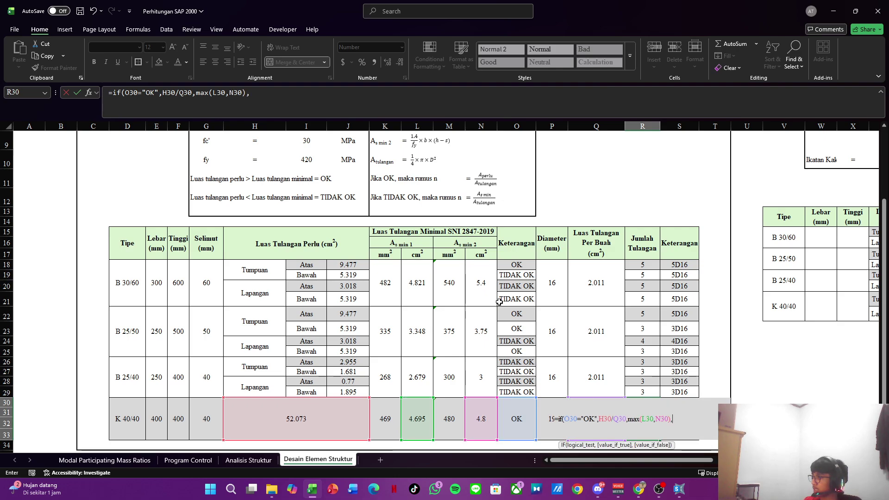
{"action": "type", "text": ")"}
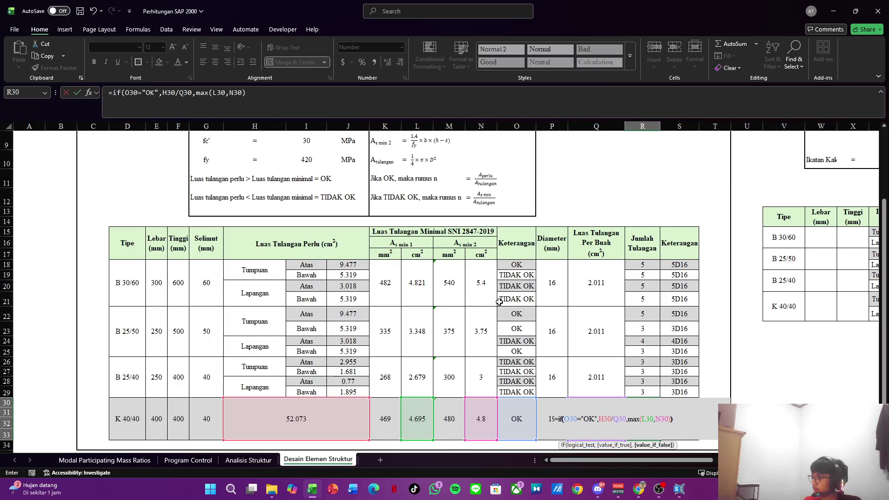
{"action": "key", "text": "Return"}
Step: Review the K 40/40 row's required area, diameter, area per bar, Jumlah Tulangan and Keterangan cells with their formulas
{"action": "key", "text": "Right"}
{"action": "key", "text": "Right"}
{"action": "key", "text": "Up"}
{"action": "key", "text": "Right"}
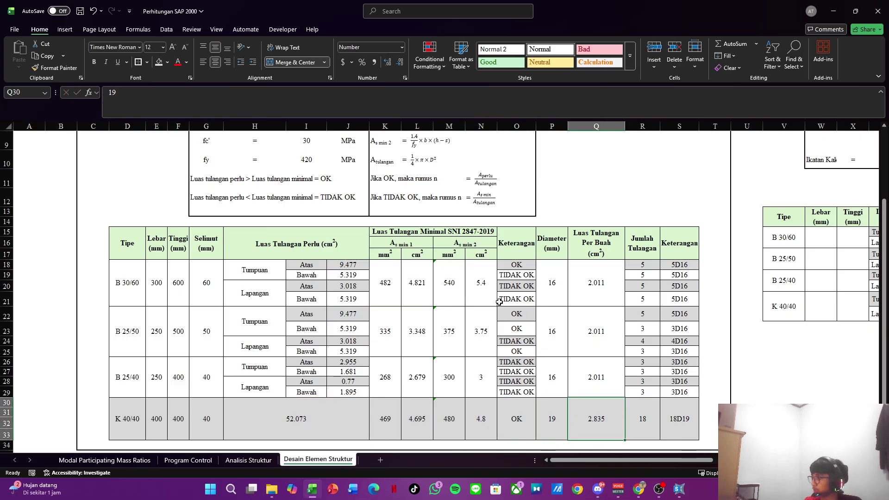
{"action": "key", "text": "Right"}
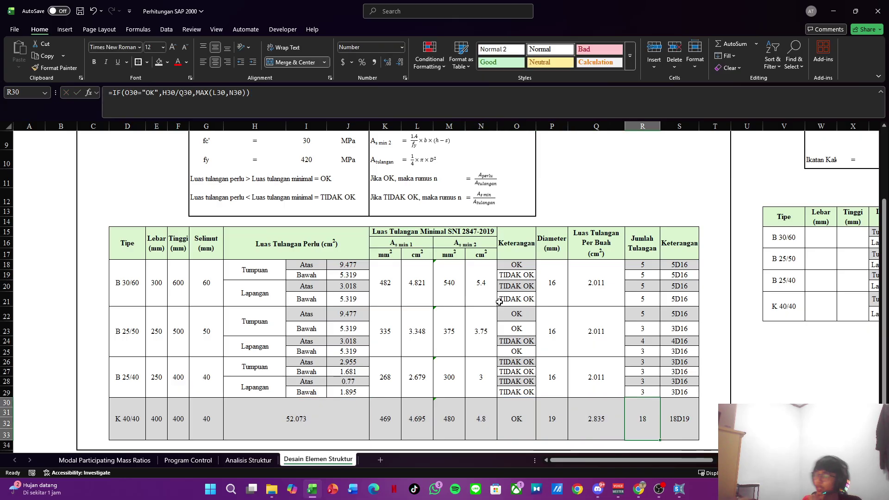
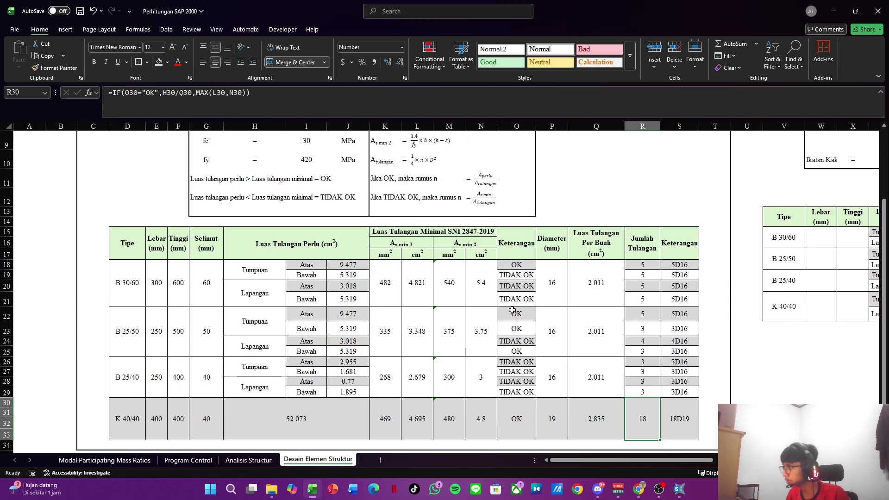
{"action": "left_click", "coordinate": [299, 418]}
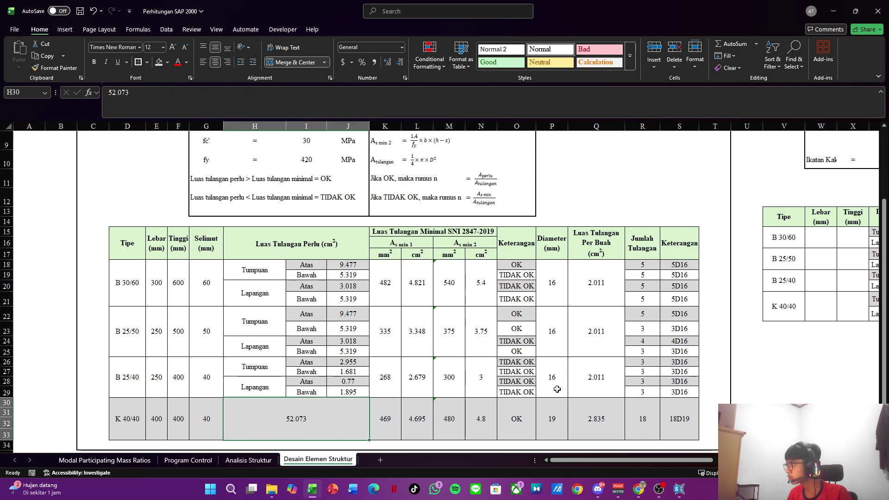
{"action": "left_click", "coordinate": [558, 421]}
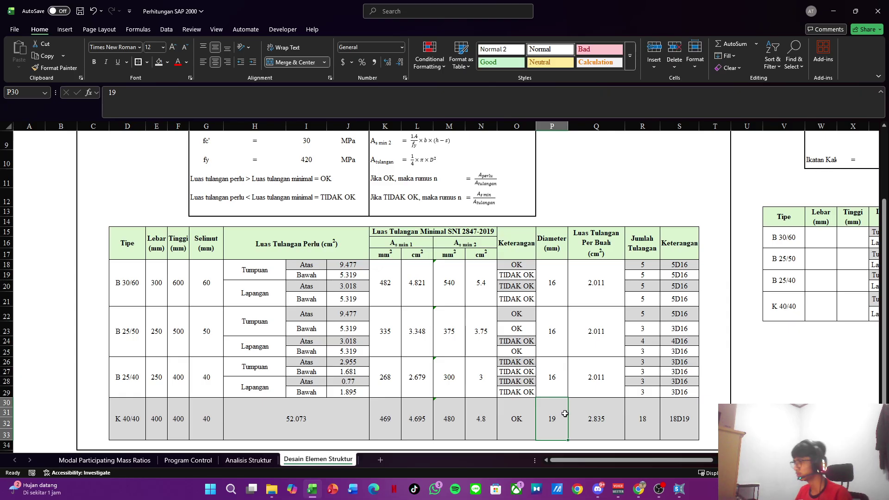
{"action": "left_click", "coordinate": [600, 419]}
{"action": "left_click", "coordinate": [409, 113]}
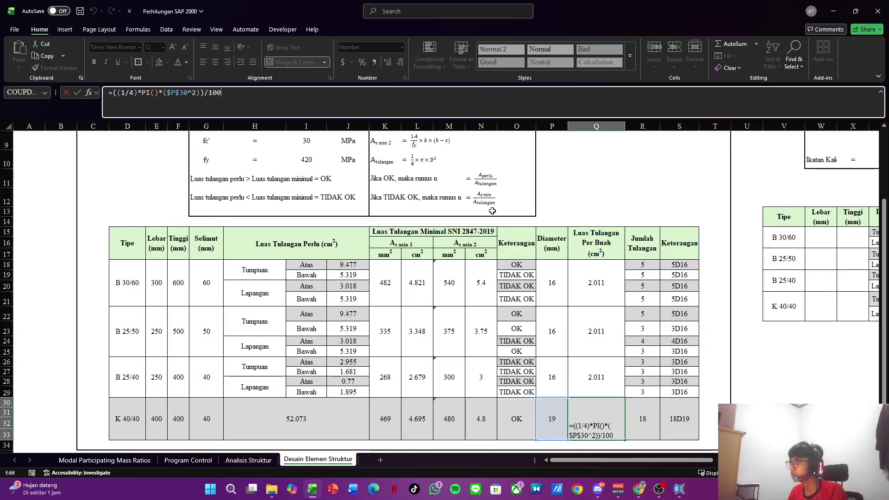
{"action": "key", "text": "ctrl+Return"}
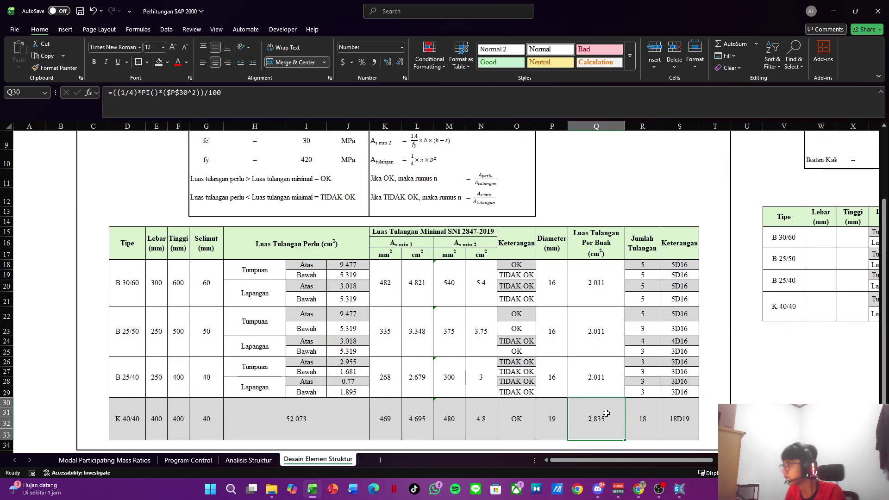
{"action": "left_click", "coordinate": [648, 417]}
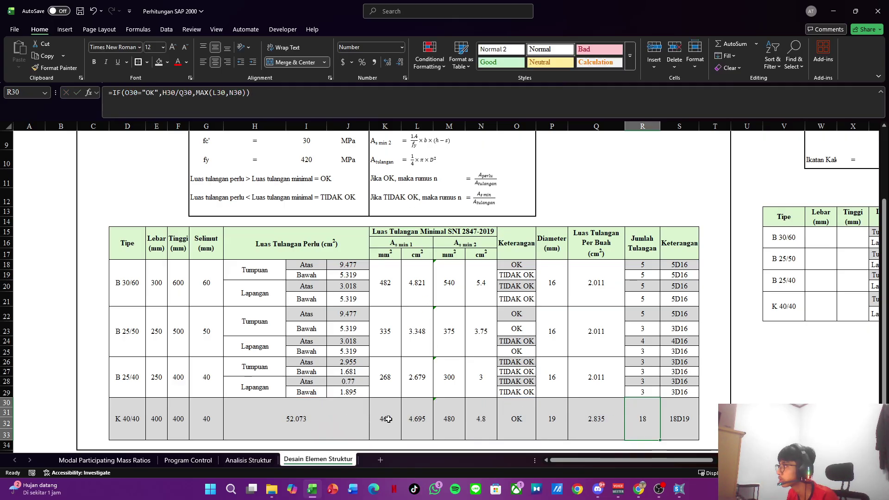
{"action": "left_click", "coordinate": [324, 423]}
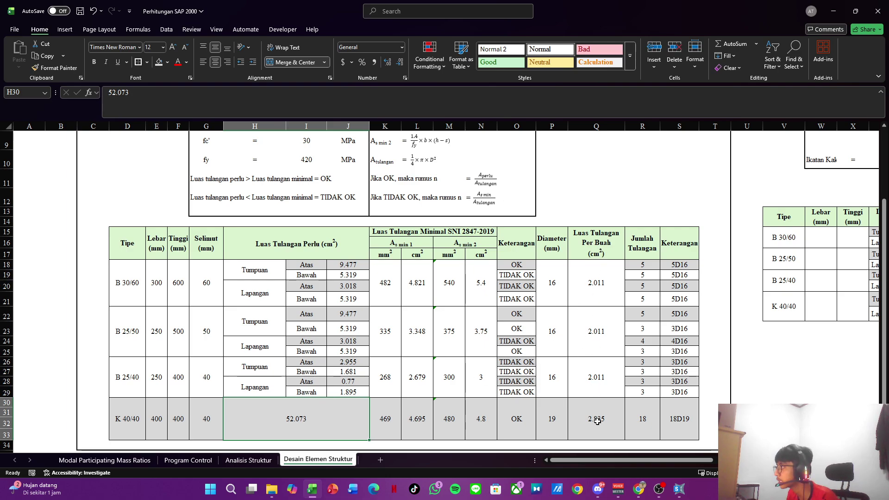
{"action": "left_click", "coordinate": [642, 419]}
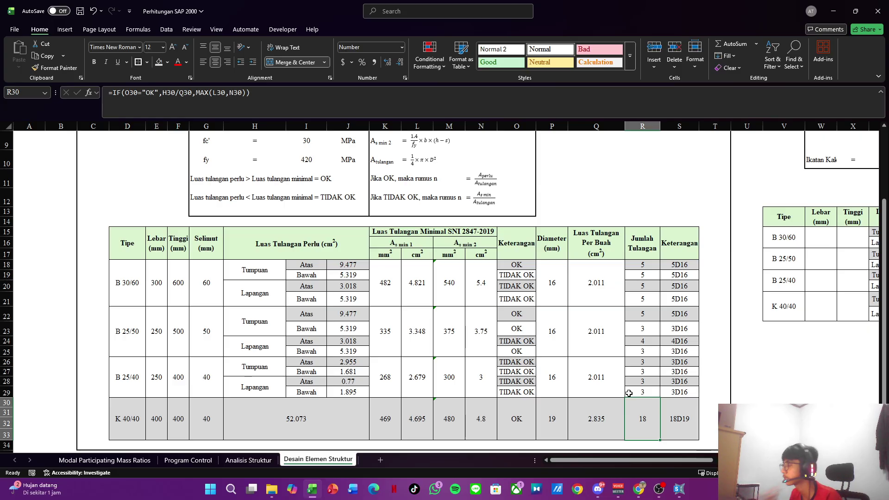
{"action": "left_click", "coordinate": [679, 420]}
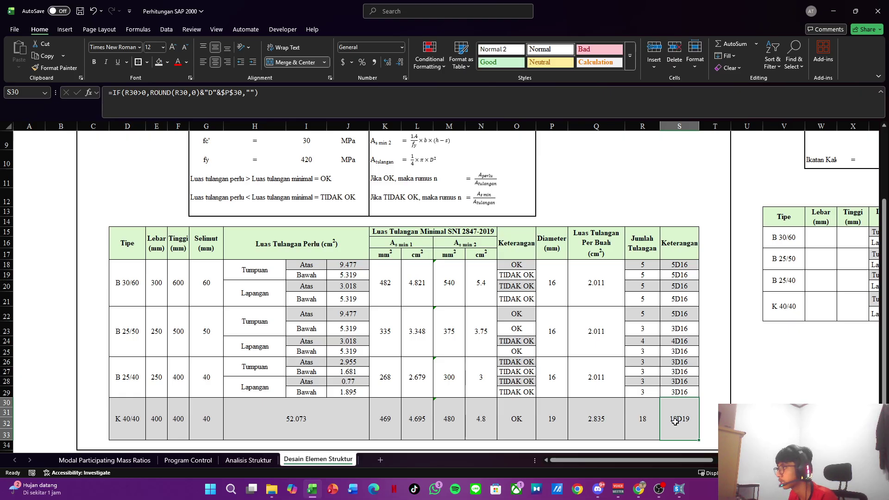
Step: Switch to SAP2000, select all frames with section property B 30/60 and show only those frames in the view
{"action": "left_click_drag", "start_coordinate": [708, 459], "coordinate": [715, 459]}
{"action": "scroll", "coordinate": [487, 369], "scroll_direction": "up", "scroll_amount": 3}
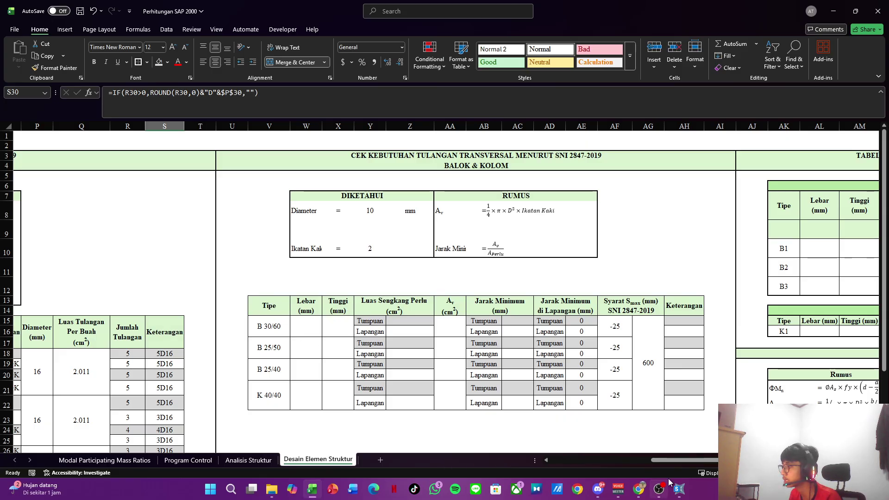
{"action": "left_click", "coordinate": [678, 489]}
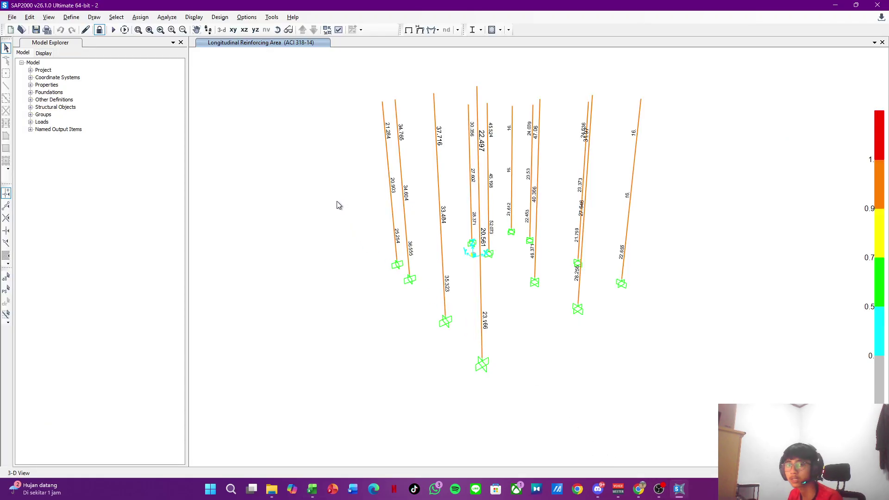
{"action": "left_click", "coordinate": [111, 17]}
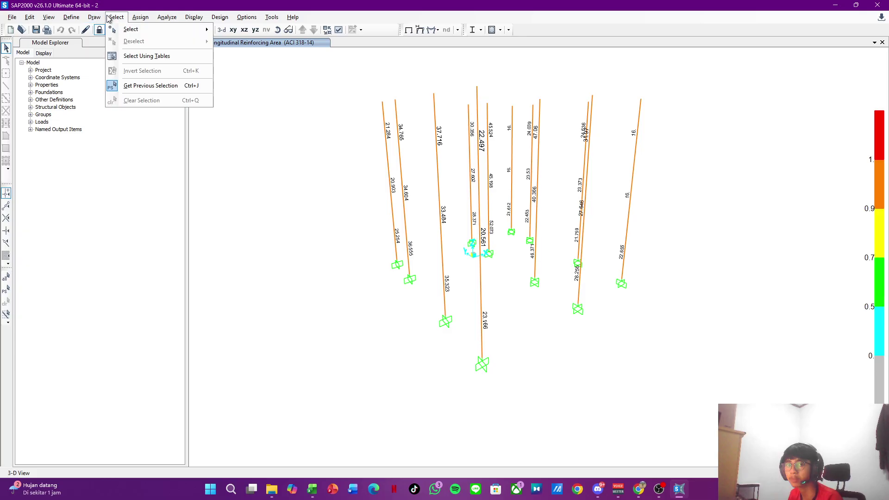
{"action": "left_click", "coordinate": [124, 21]}
{"action": "left_click", "coordinate": [101, 18]}
{"action": "mouse_move", "coordinate": [114, 22]}
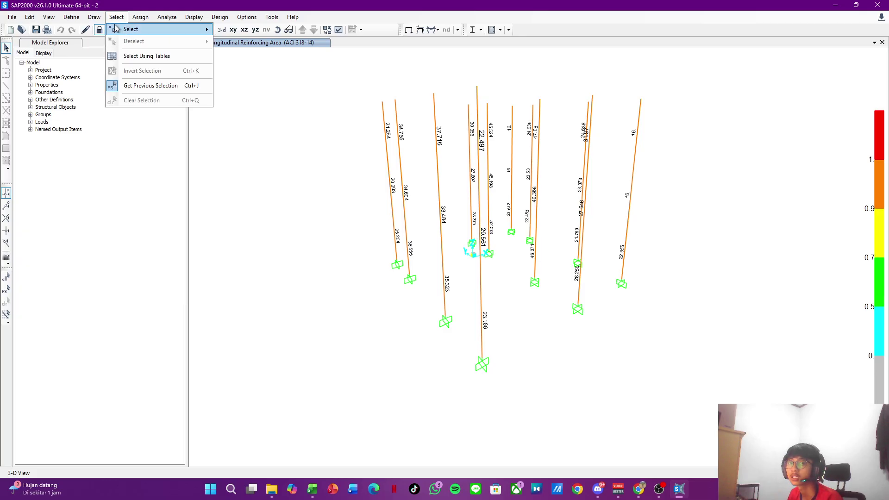
{"action": "mouse_move", "coordinate": [283, 114]}
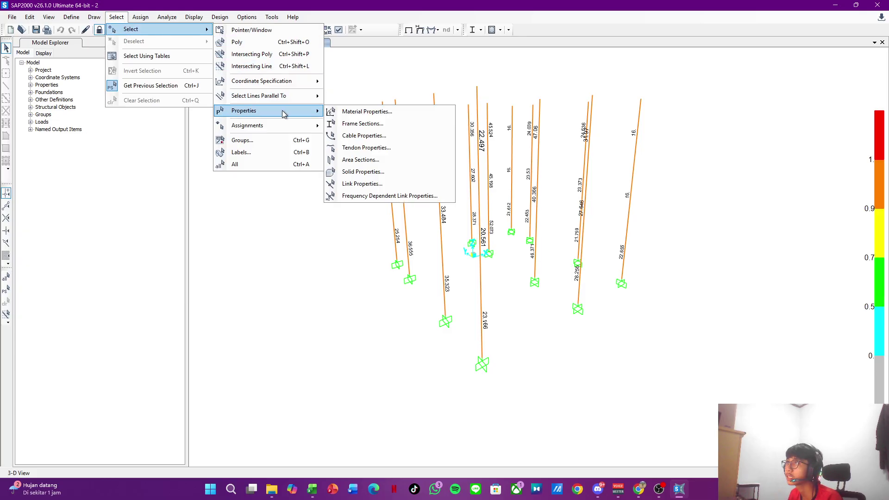
{"action": "left_click", "coordinate": [354, 124]}
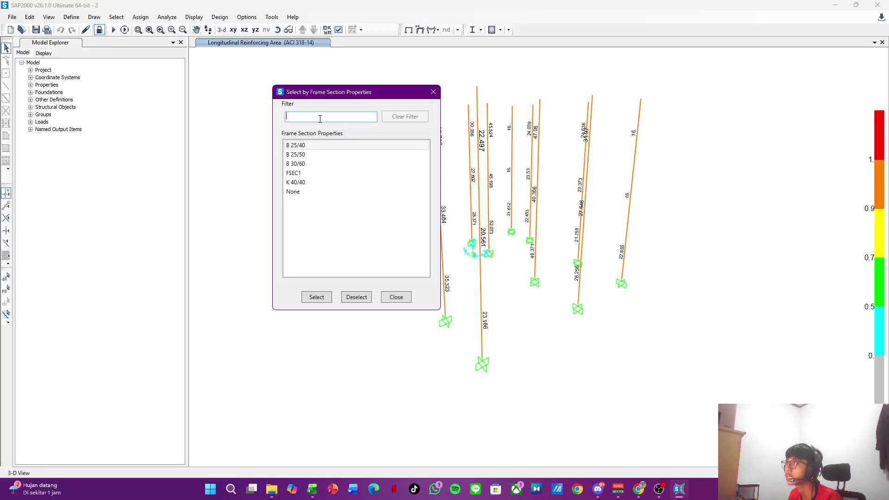
{"action": "left_click", "coordinate": [317, 164]}
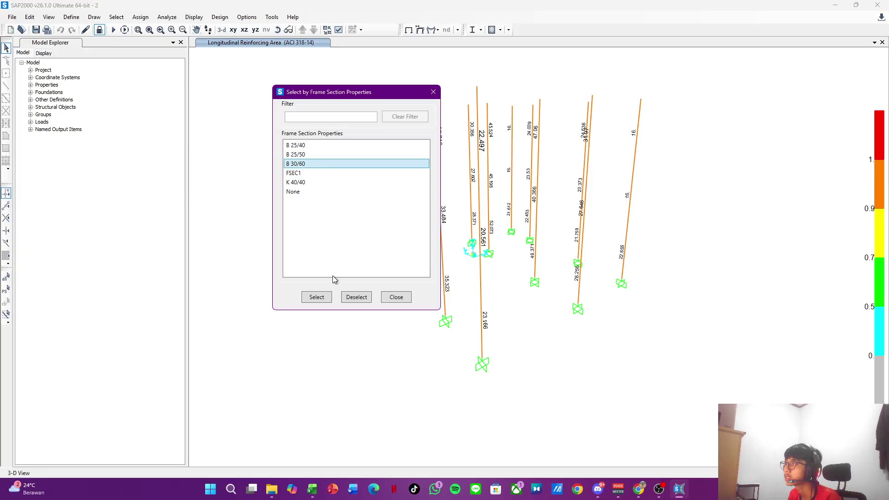
{"action": "left_click", "coordinate": [323, 297]}
{"action": "right_click", "coordinate": [334, 262]}
{"action": "left_click", "coordinate": [389, 337]}
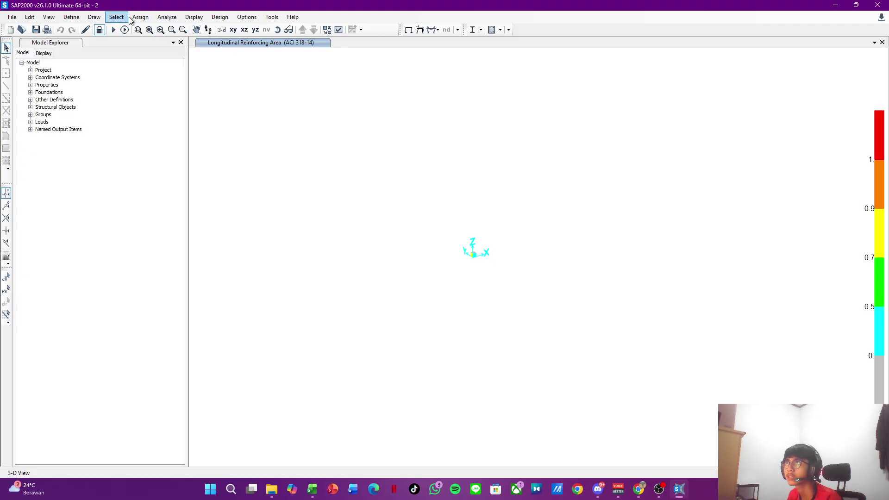
Step: Display the Shear Reinforcing concrete design output for the isolated B 30/60 beams in the 3-D view
{"action": "left_click", "coordinate": [193, 18]}
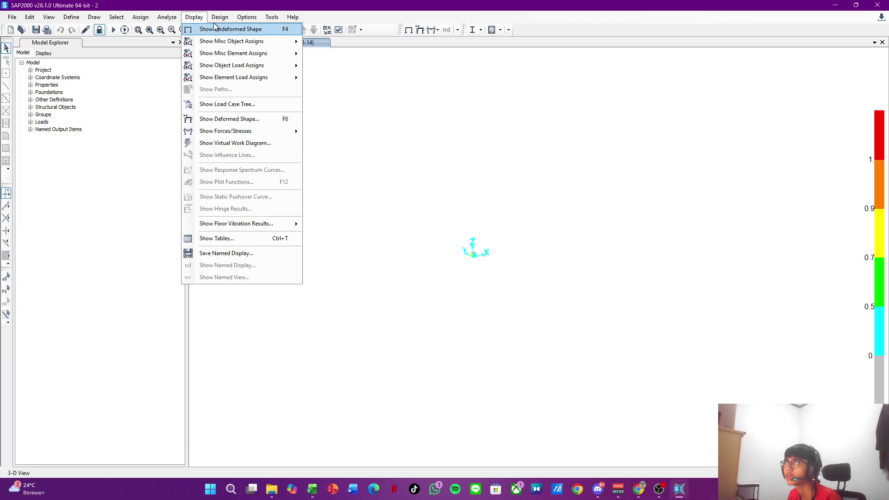
{"action": "left_click", "coordinate": [193, 17]}
{"action": "left_click", "coordinate": [220, 17]}
{"action": "mouse_move", "coordinate": [254, 44]}
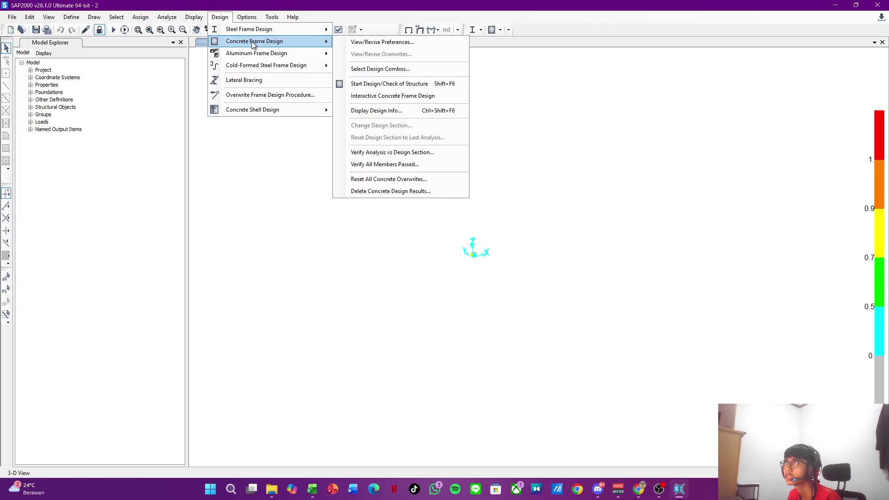
{"action": "left_click", "coordinate": [388, 111]}
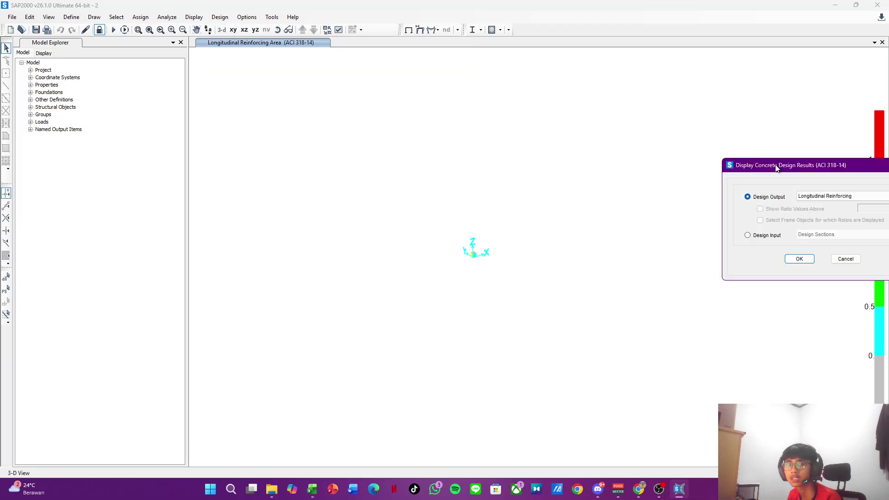
{"action": "left_click", "coordinate": [562, 160]}
{"action": "left_click", "coordinate": [546, 179]}
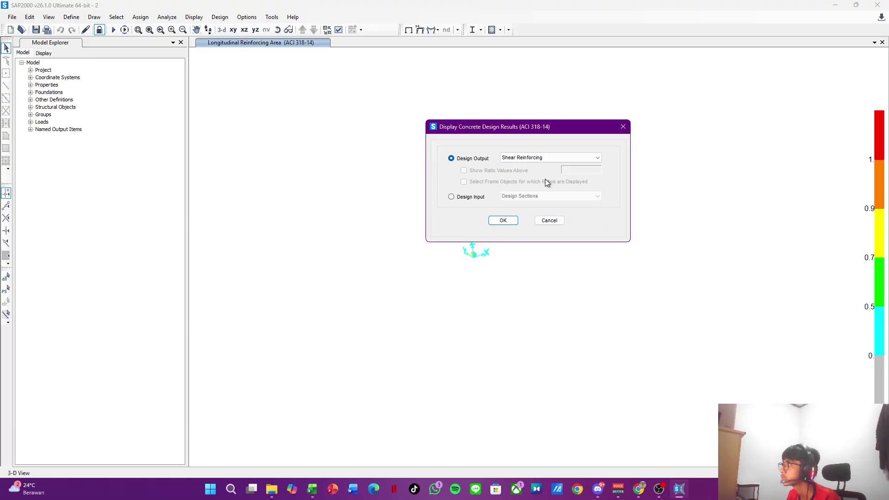
{"action": "left_click", "coordinate": [505, 220]}
{"action": "left_click", "coordinate": [222, 30]}
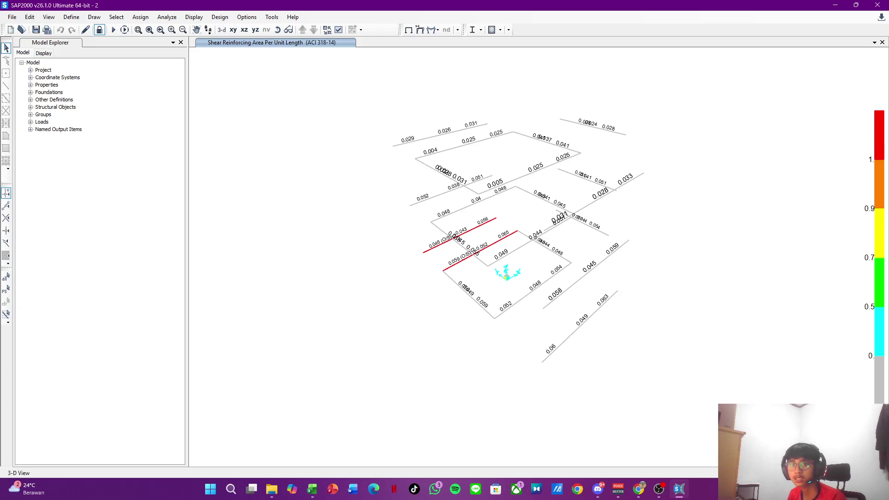
Step: In Excel's transverse reinforcement table, enter width 300 mm and height 600 mm for B 30/60, and widen columns W and AA
{"action": "left_click", "coordinate": [313, 489]}
{"action": "left_click", "coordinate": [315, 327]}
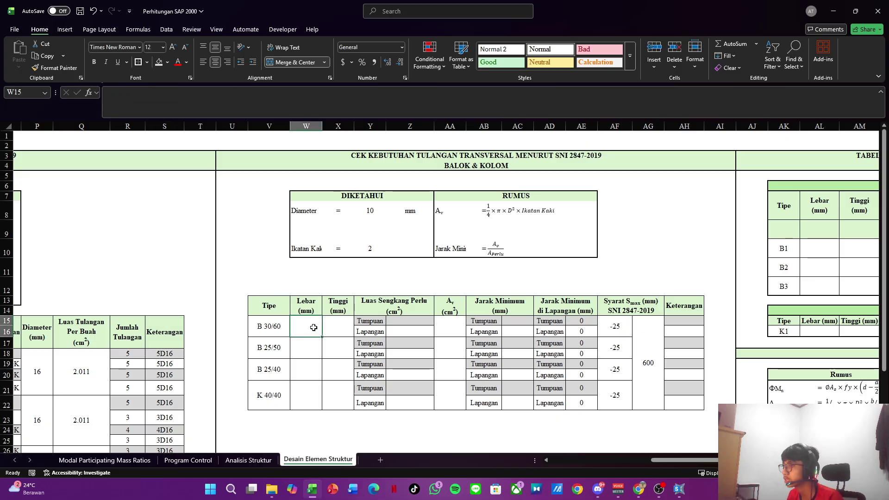
{"action": "type", "text": "300"}
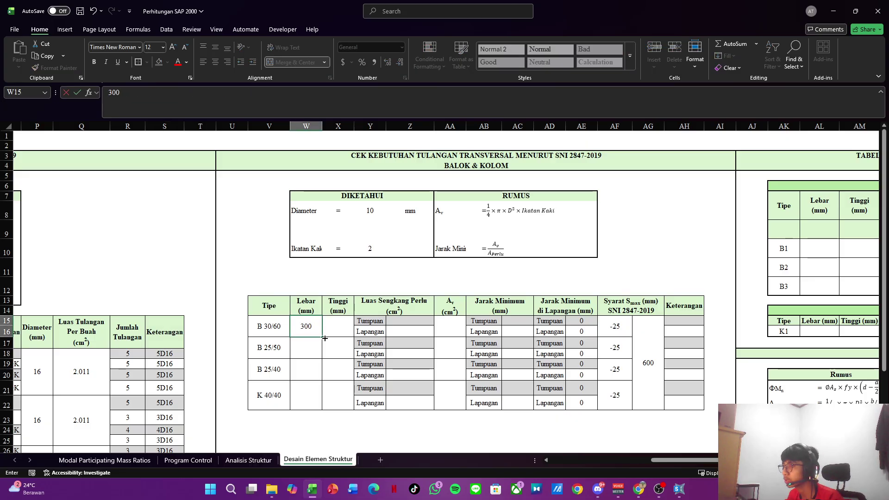
{"action": "key", "text": "Tab"}
{"action": "type", "text": "600"}
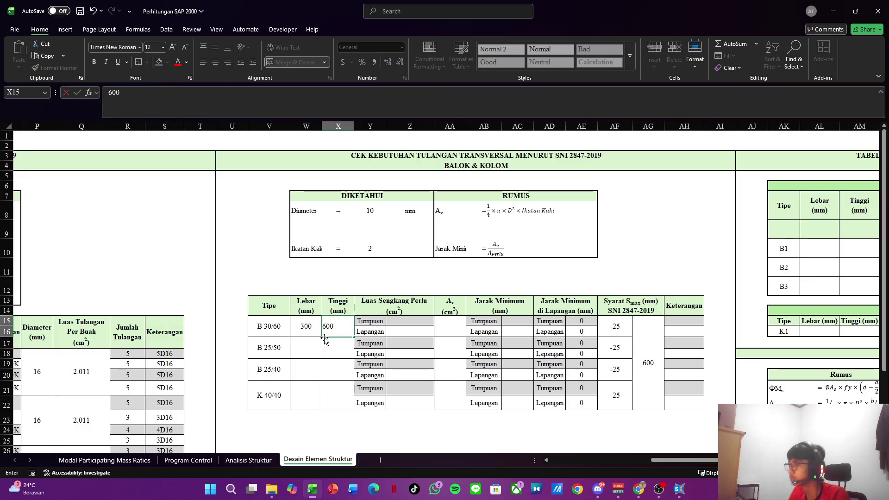
{"action": "key", "text": "Tab"}
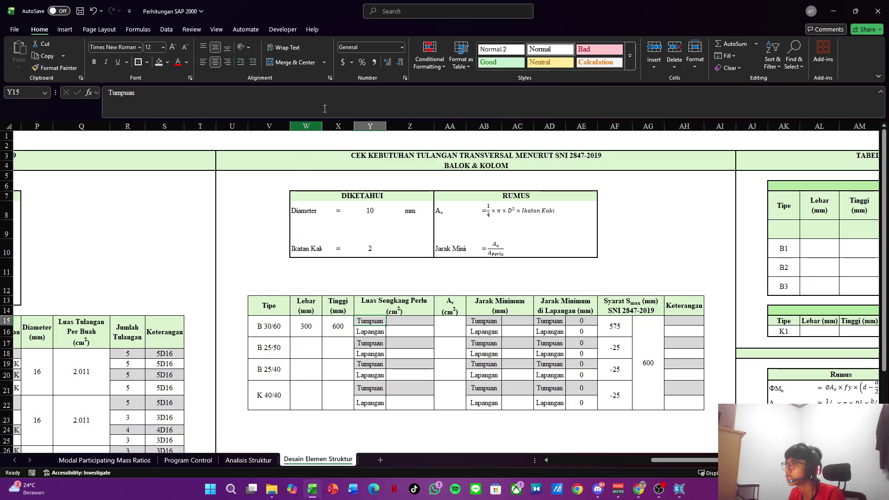
{"action": "left_click_drag", "start_coordinate": [323, 125], "coordinate": [335, 124]}
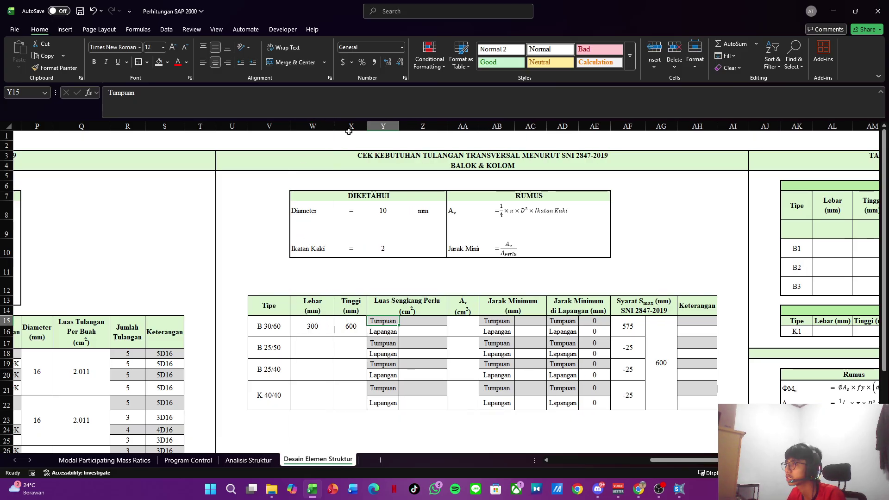
{"action": "left_click_drag", "start_coordinate": [479, 125], "coordinate": [504, 125]}
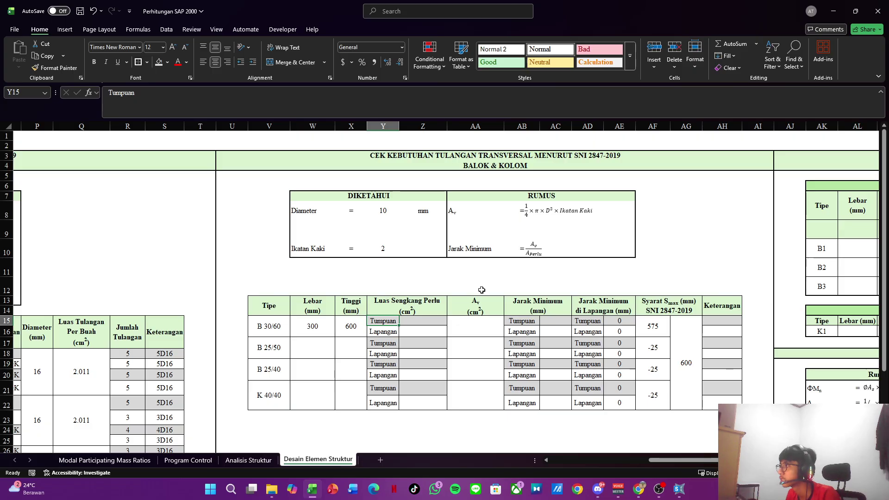
Step: Compare the B 30/60 support shear areas on SAP2000's X-Y floor plans and enter the largest, 0.065, in Excel's Tumpuan cell Z15
{"action": "left_click", "coordinate": [412, 320]}
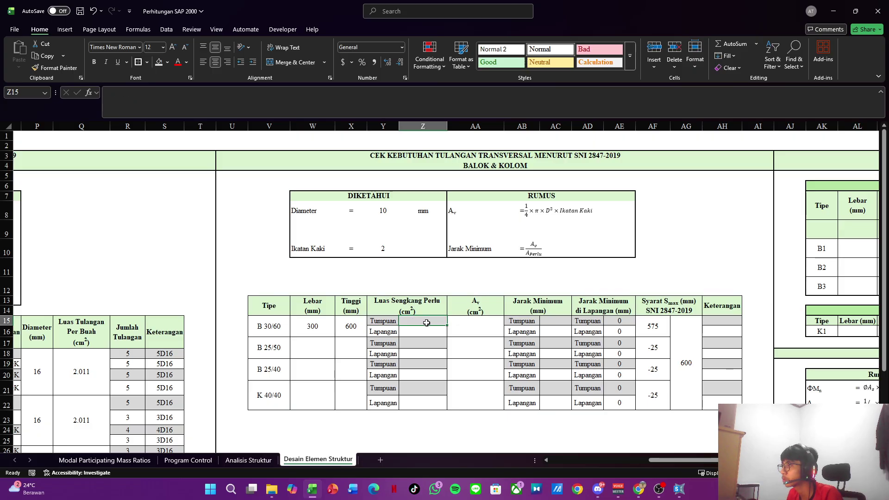
{"action": "key", "text": "alt+Tab"}
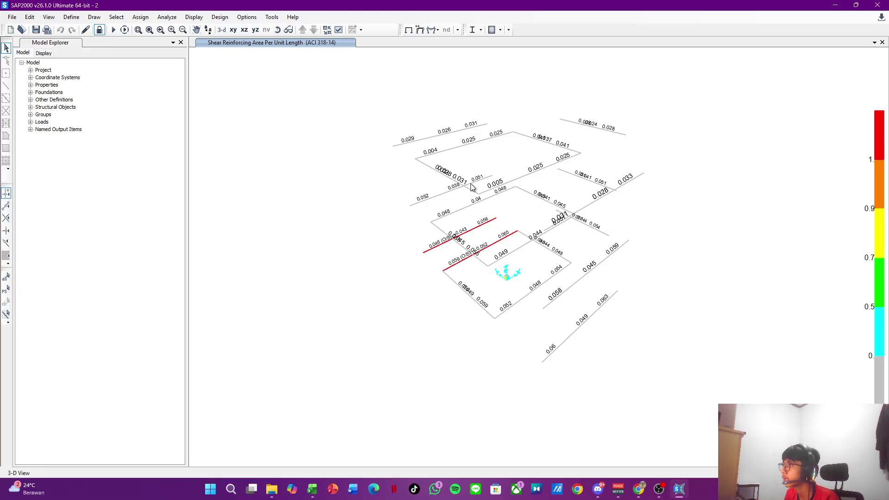
{"action": "left_click", "coordinate": [233, 30]}
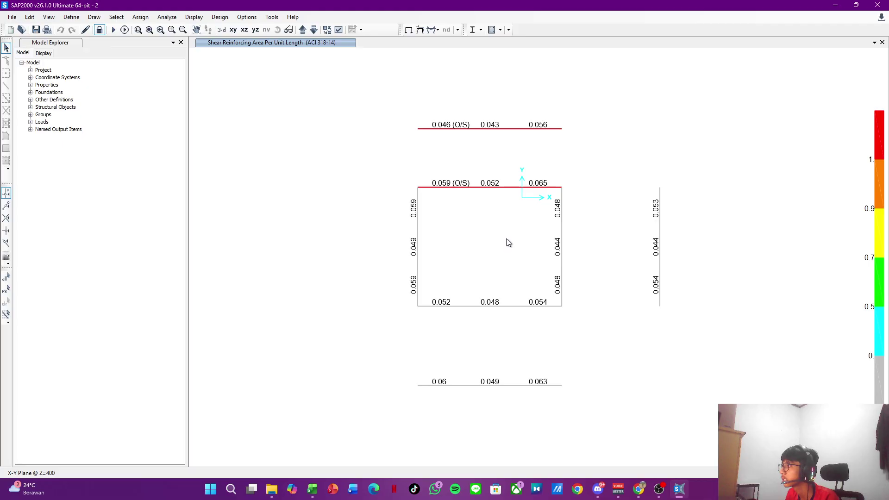
{"action": "left_click", "coordinate": [534, 188]}
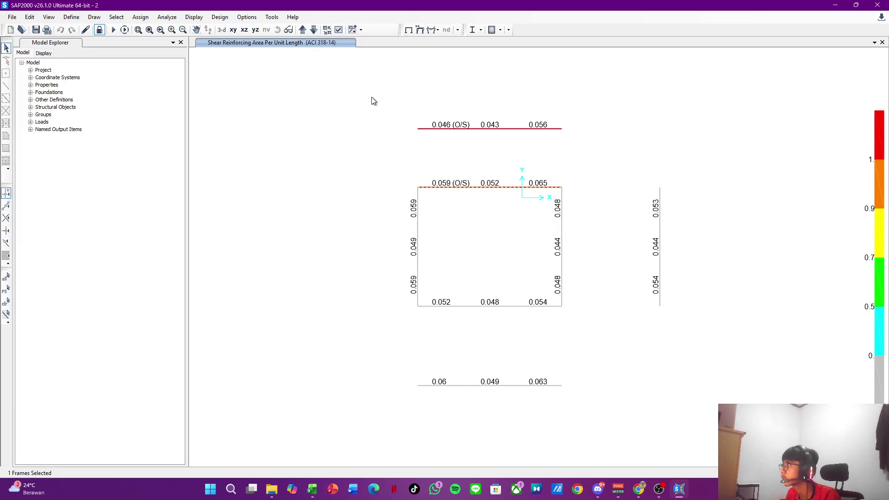
{"action": "left_click", "coordinate": [301, 30]}
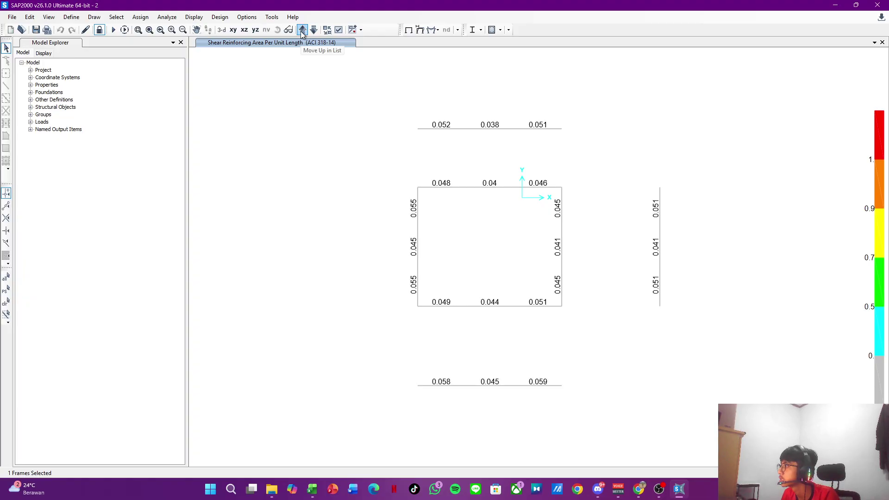
{"action": "left_click", "coordinate": [301, 29]}
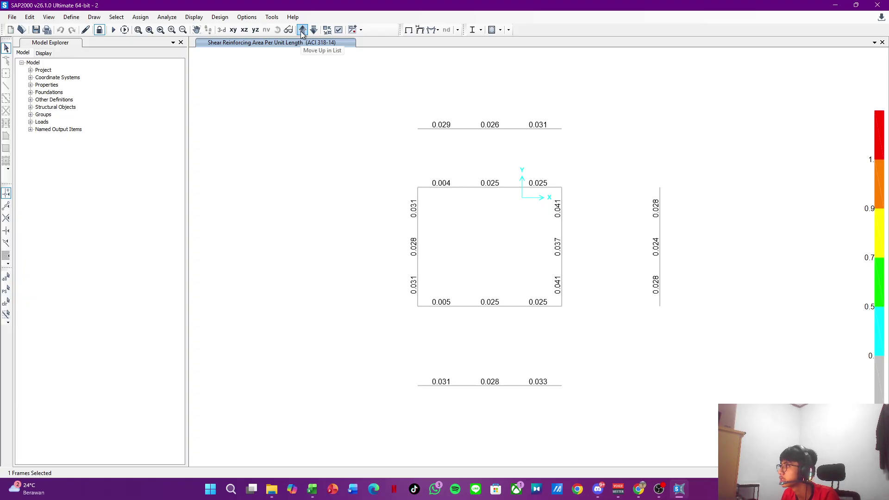
{"action": "left_click", "coordinate": [302, 30]}
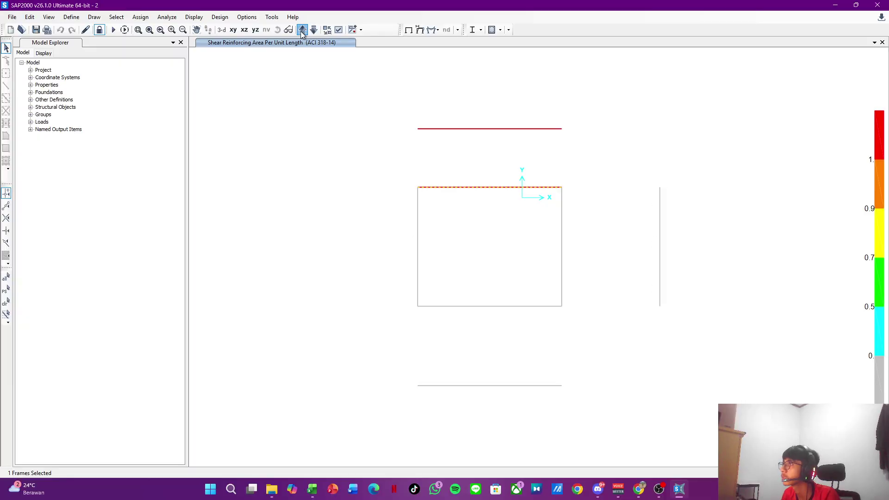
{"action": "key", "text": "alt+Tab"}
{"action": "type", "text": "0"}
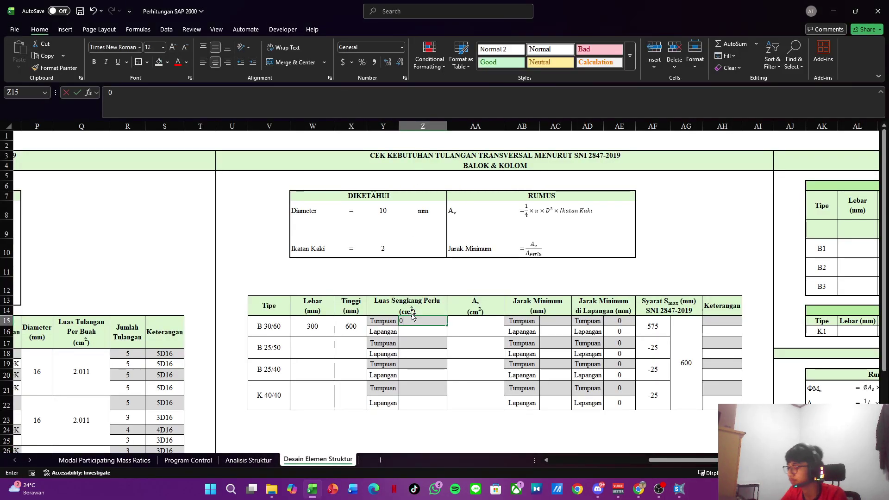
{"action": "type", "text": ".06"}
{"action": "key", "text": "Return"}
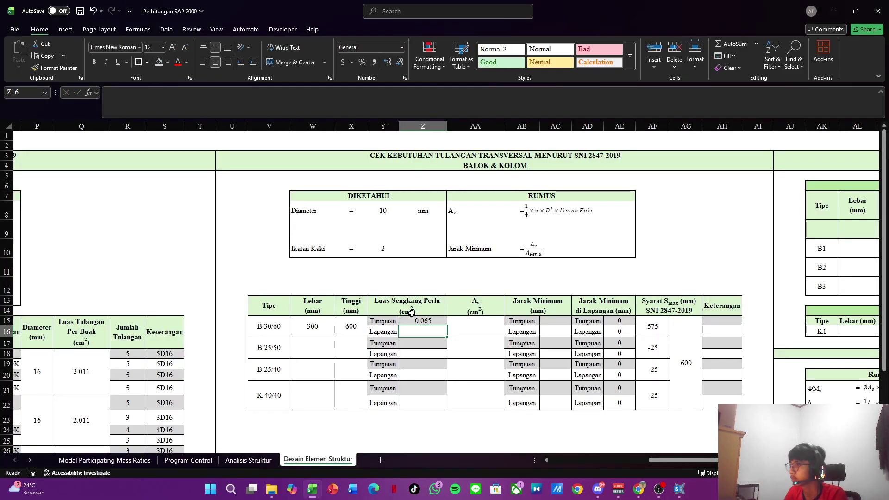
Step: Compare the B 30/60 midspan shear areas across the SAP2000 floor plans and enter the largest, 0.052, in Excel's Lapangan cell Z16
{"action": "key", "text": "alt+Tab"}
{"action": "left_click", "coordinate": [479, 187]}
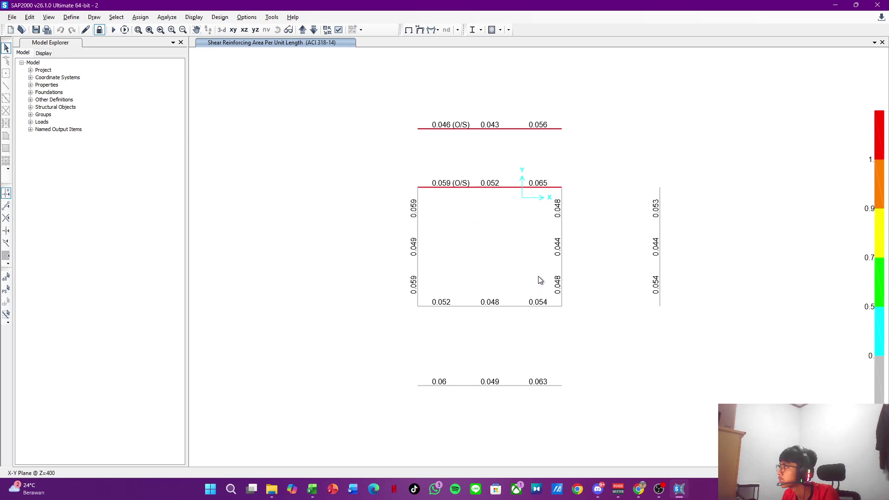
{"action": "left_click", "coordinate": [485, 188]}
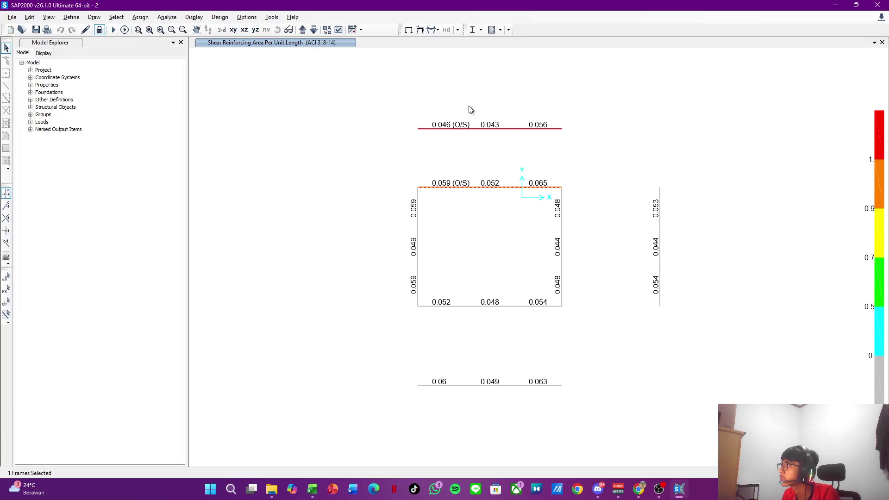
{"action": "left_click", "coordinate": [301, 30]}
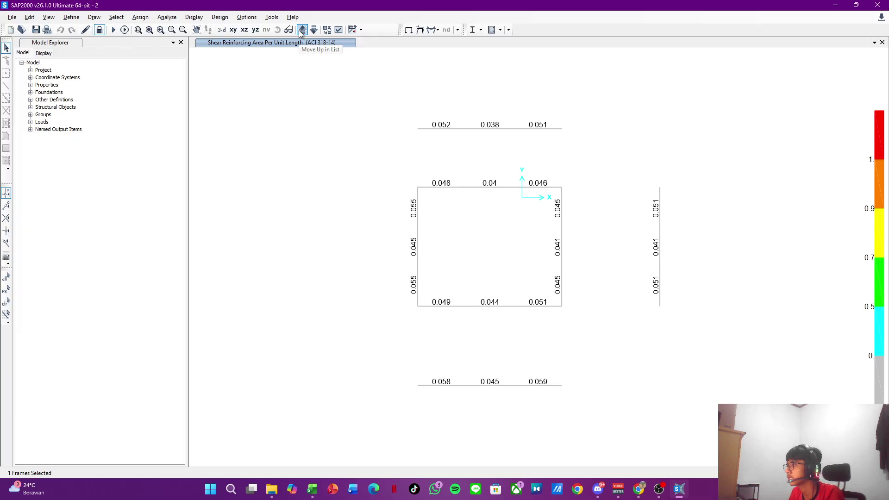
{"action": "left_click", "coordinate": [301, 30]}
{"action": "left_click", "coordinate": [301, 30]}
{"action": "key", "text": "alt+Tab"}
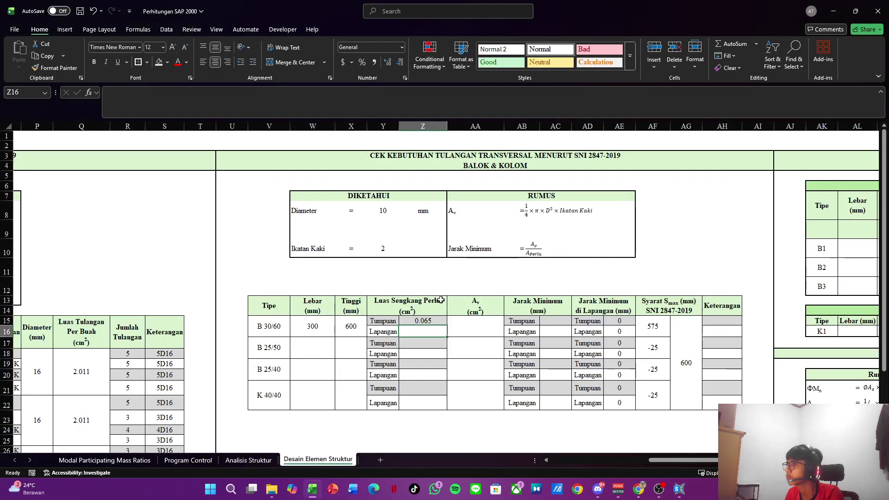
{"action": "type", "text": "0.052"}
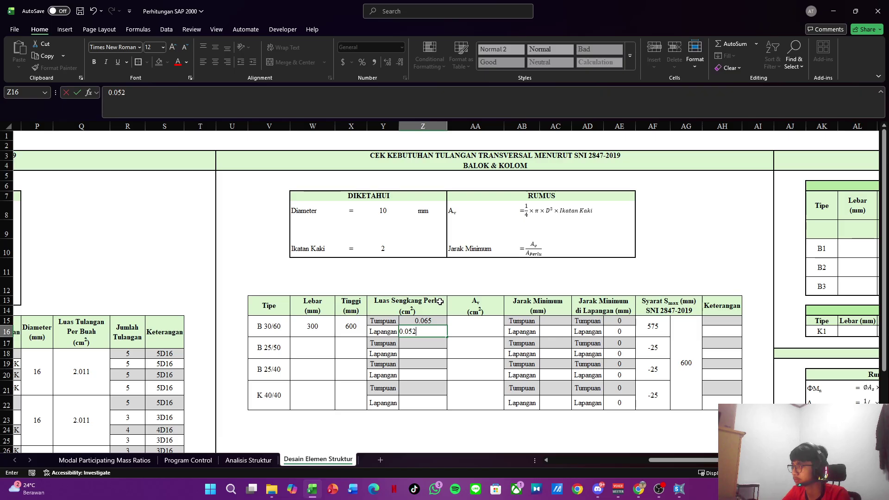
Step: Calculate Av for B 30/60 in cell AA15 with =(1/4)*PI()*($Y$8^2)*$Y$10, using the diameter and Ikatan Kaki cells as absolute references
{"action": "key", "text": "Tab"}
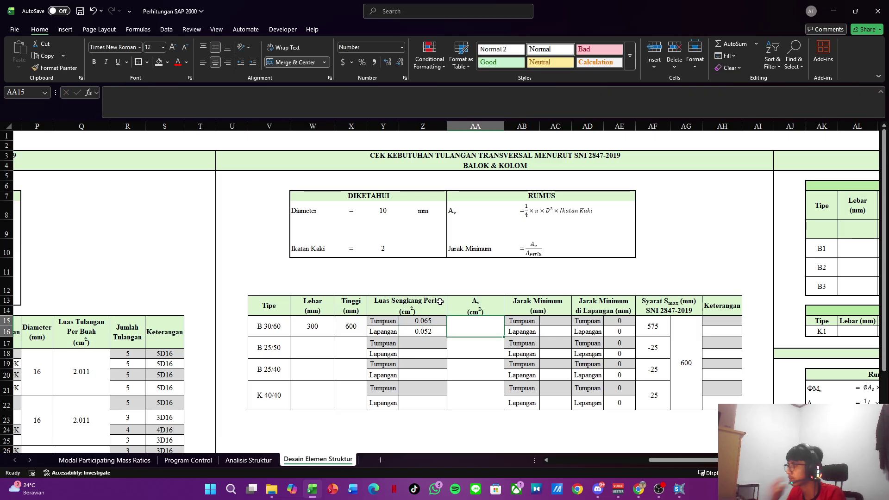
{"action": "type", "text": "=(1/4)"}
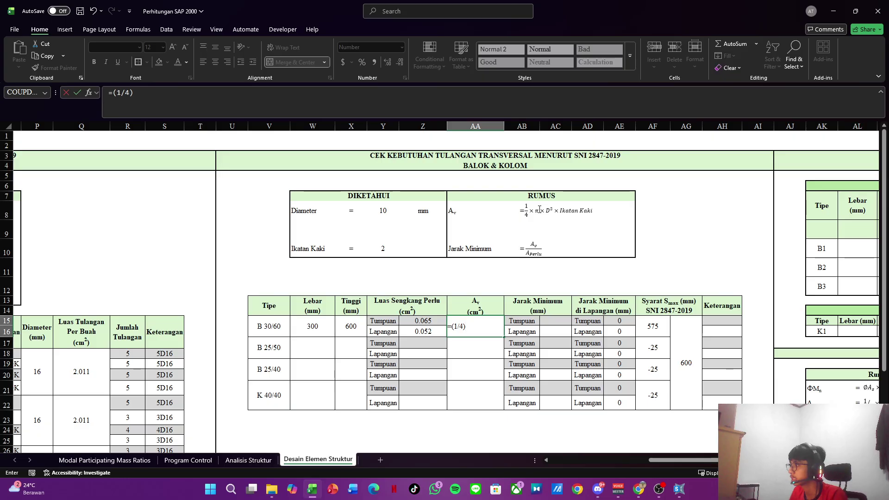
{"action": "type", "text": "*pi()*Y8"}
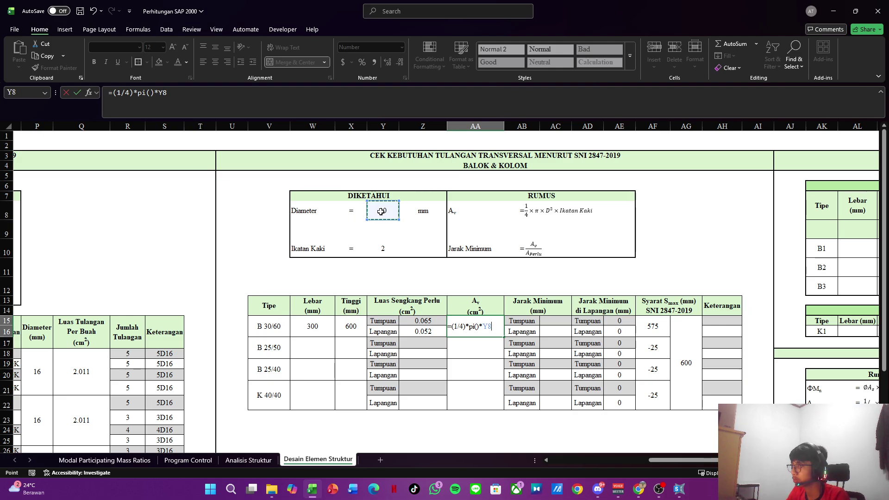
{"action": "key", "text": "BackSpace"}
{"action": "key", "text": "BackSpace"}
{"action": "type", "text": "("}
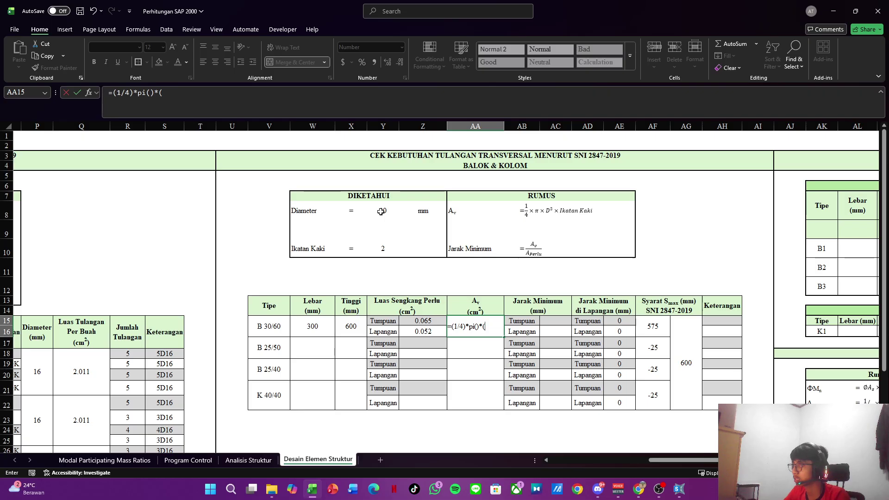
{"action": "left_click", "coordinate": [380, 211]}
{"action": "key", "text": "F4"}
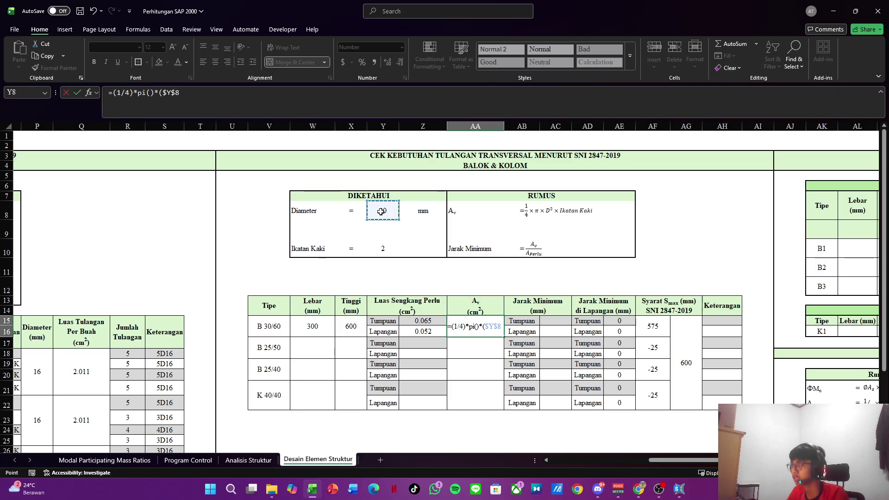
{"action": "type", "text": "^2"}
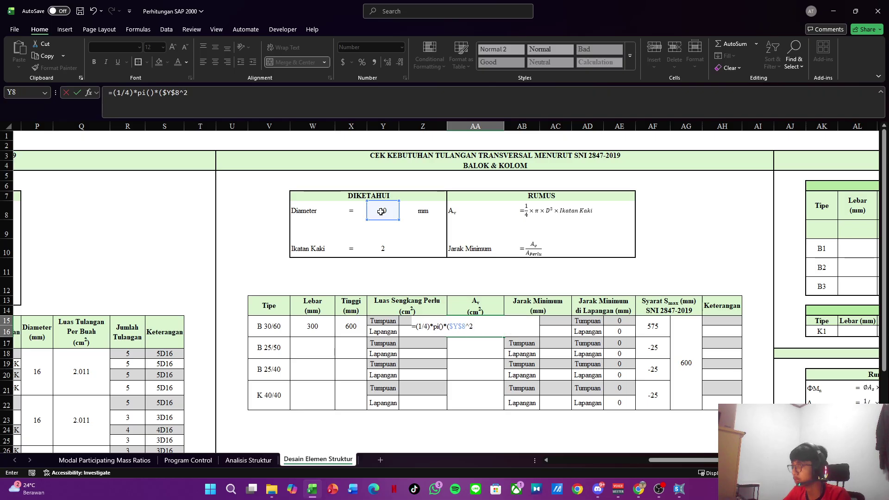
{"action": "type", "text": ")"}
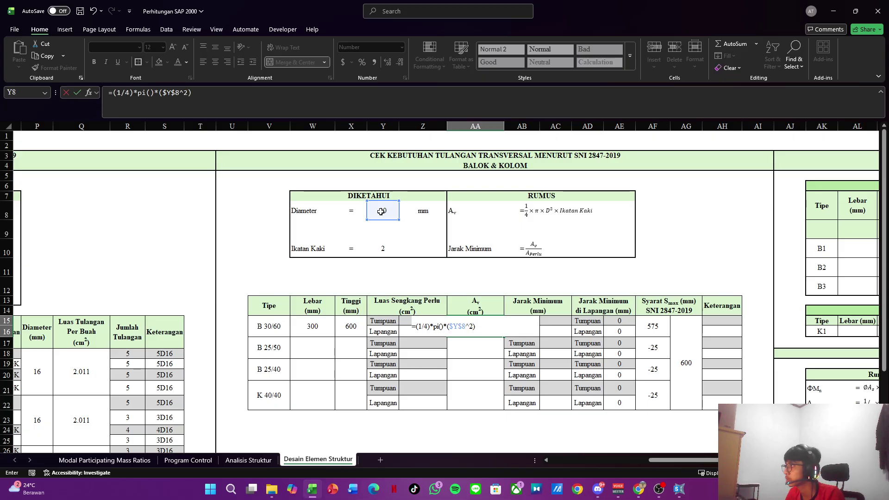
{"action": "type", "text": "*"}
{"action": "left_click", "coordinate": [382, 246]}
{"action": "key", "text": "F4"}
{"action": "key", "text": "ctrl+Return"}
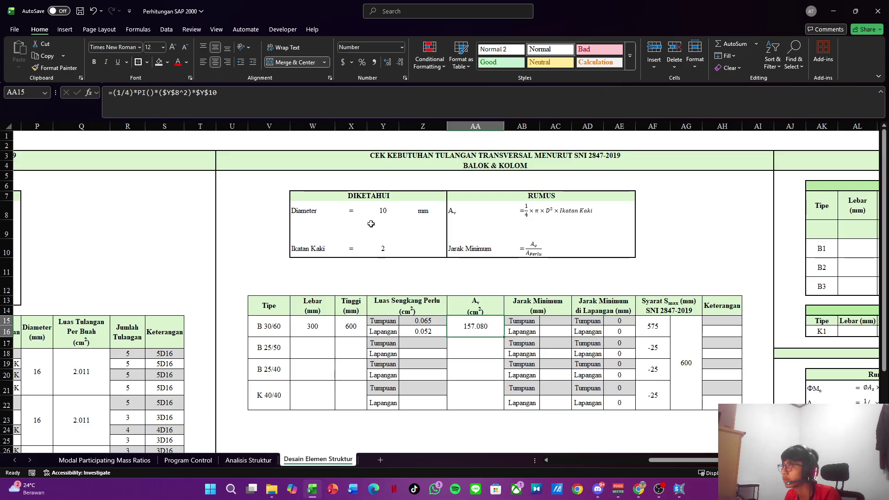
Step: Convert the B 30/60 Av formula in AA15 to cm² by bracketing the whole expression and dividing it by 100
{"action": "left_click", "coordinate": [115, 95]}
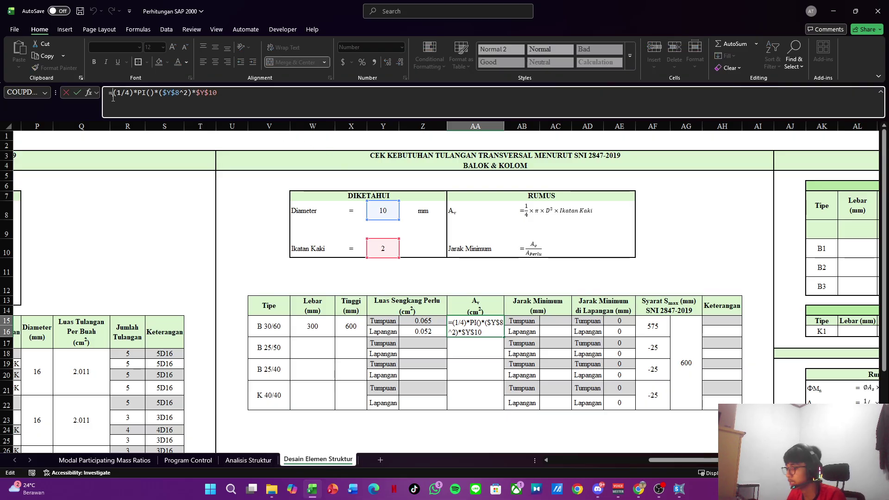
{"action": "type", "text": "("}
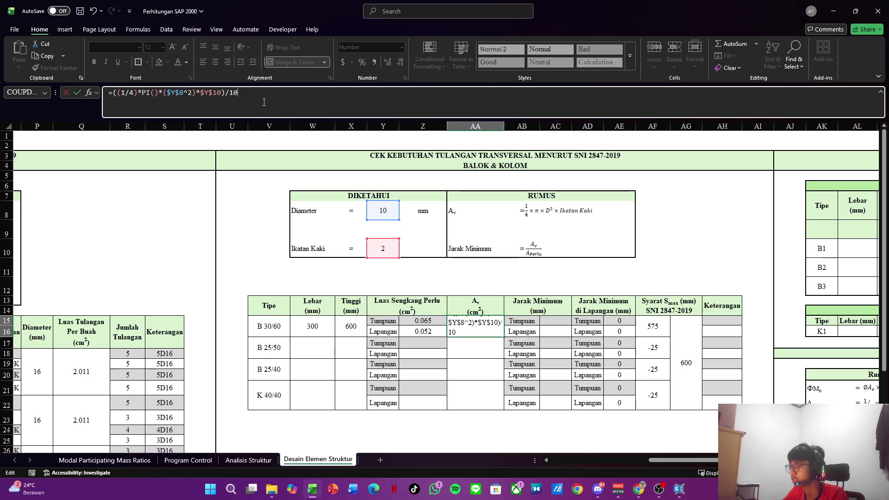
{"action": "key", "text": "Return"}
{"action": "key", "text": "Up"}
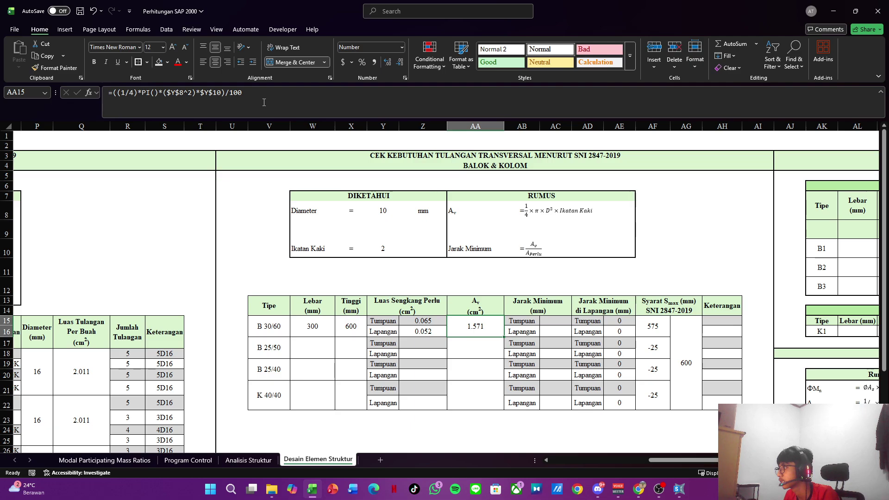
Step: Calculate the Tumpuan minimum spacing for B 30/60 in AC15 as Av divided by the required stirrup area, =AA15/Z15
{"action": "key", "text": "Right"}
{"action": "key", "text": "Right"}
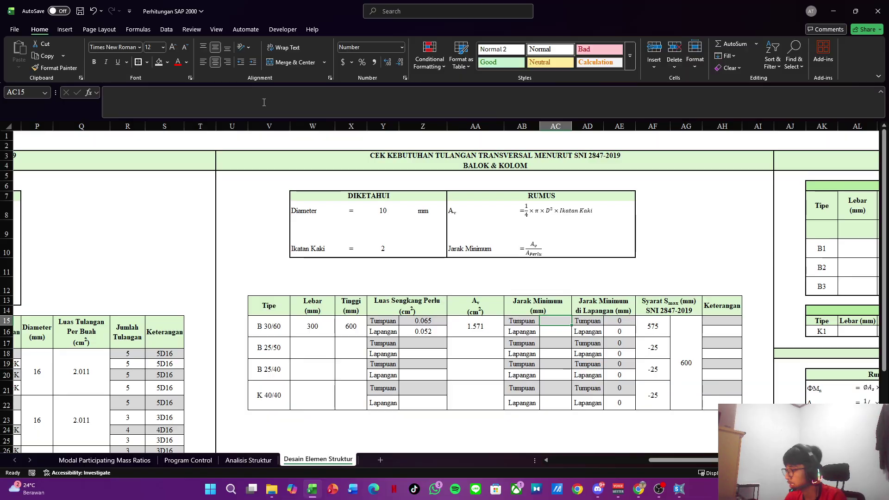
{"action": "type", "text": "="}
{"action": "key", "text": "Left"}
{"action": "key", "text": "Left"}
{"action": "type", "text": "/"}
{"action": "key", "text": "Left"}
{"action": "key", "text": "Left"}
{"action": "key", "text": "Left"}
{"action": "key", "text": "Left"}
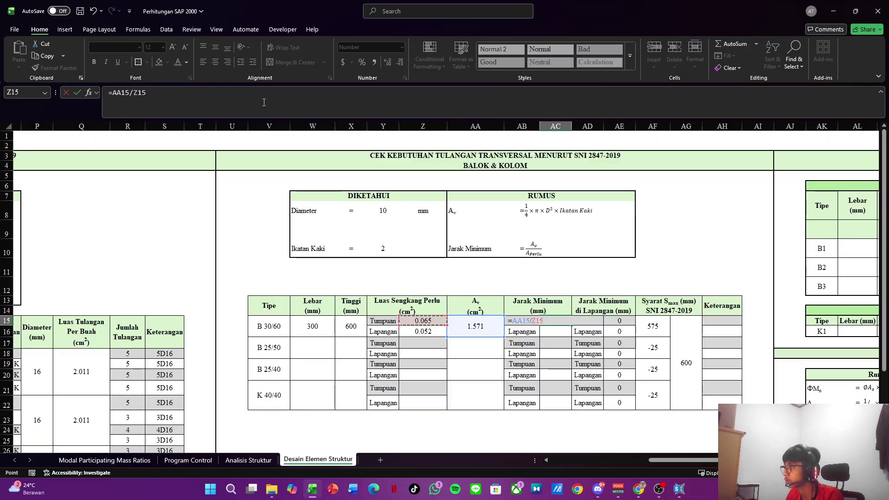
{"action": "key", "text": "Return"}
Step: Calculate the Lapangan minimum spacing for B 30/60 in AC16 as Av divided by the required stirrup area, =AA15/Z16
{"action": "type", "text": "="}
{"action": "key", "text": "Left"}
{"action": "key", "text": "Left"}
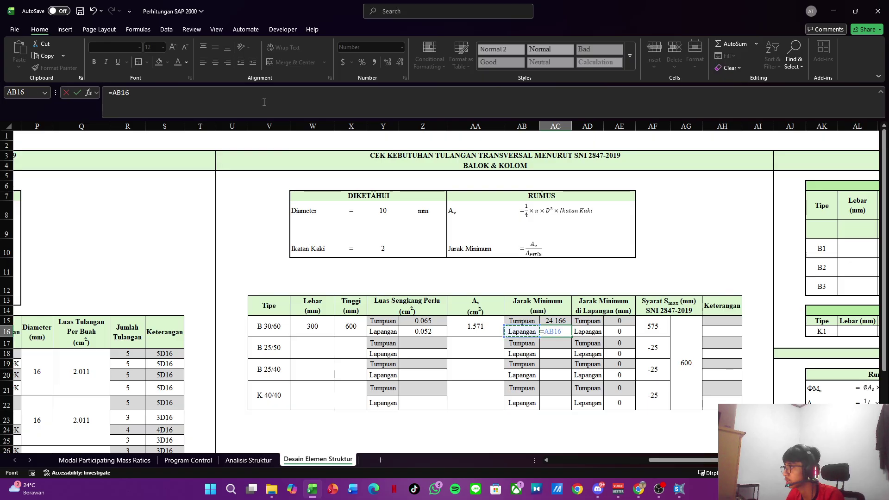
{"action": "type", "text": "/"}
{"action": "key", "text": "Left"}
{"action": "key", "text": "Left"}
{"action": "key", "text": "Left"}
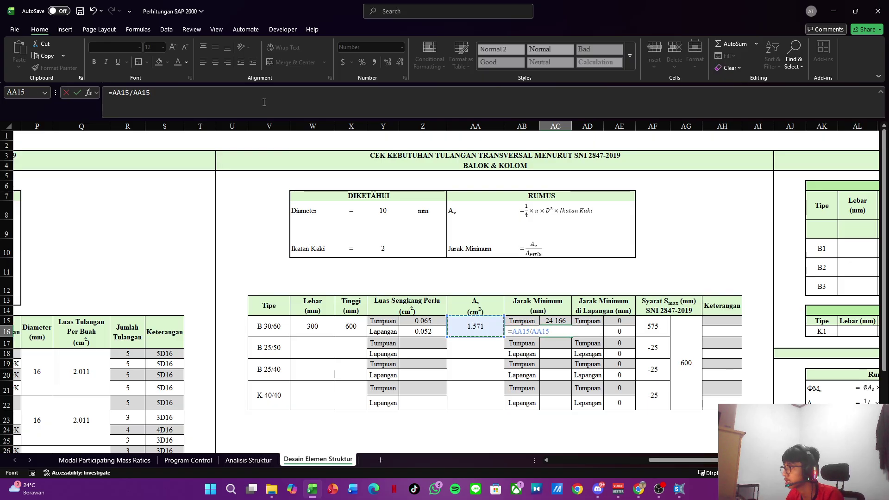
{"action": "key", "text": "Return"}
Step: Wrap the FLOOR(AC15,25) formula in Tumpuan field-spacing cell AE15 in an IF with the test AC15>=25, keeping FLOOR as the true value
{"action": "key", "text": "Up"}
{"action": "key", "text": "Up"}
{"action": "key", "text": "Right"}
{"action": "key", "text": "Left"}
{"action": "key", "text": "Right"}
{"action": "key", "text": "Right"}
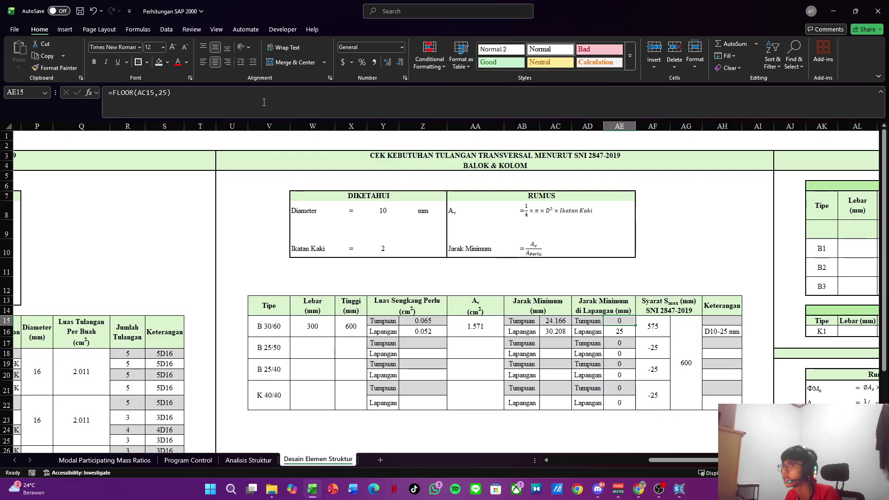
{"action": "left_click", "coordinate": [296, 91]}
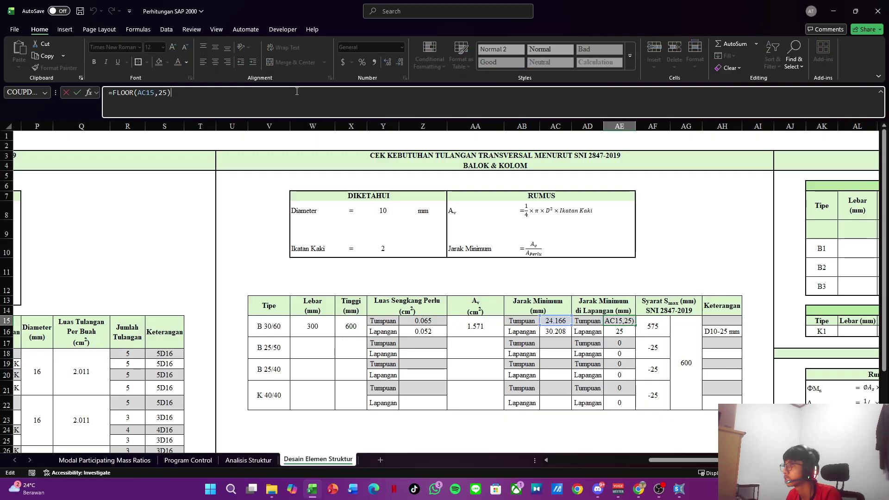
{"action": "key", "text": "Escape"}
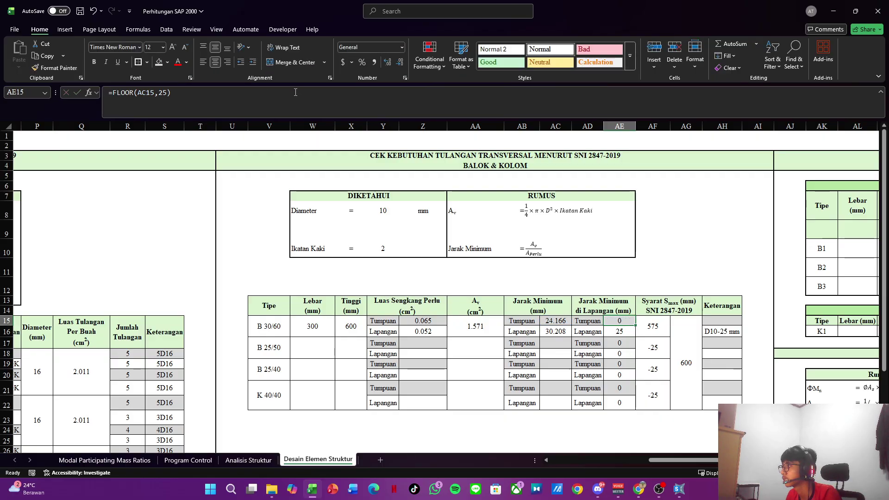
{"action": "left_click", "coordinate": [112, 94]}
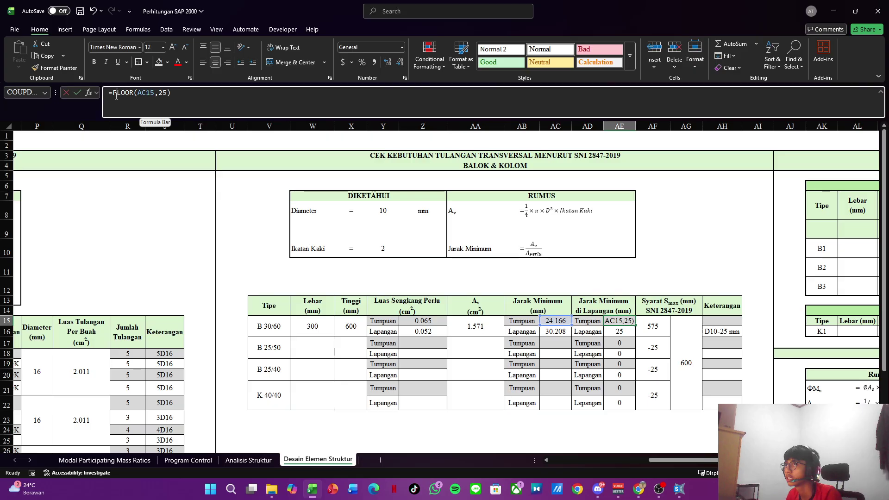
{"action": "type", "text": "if("}
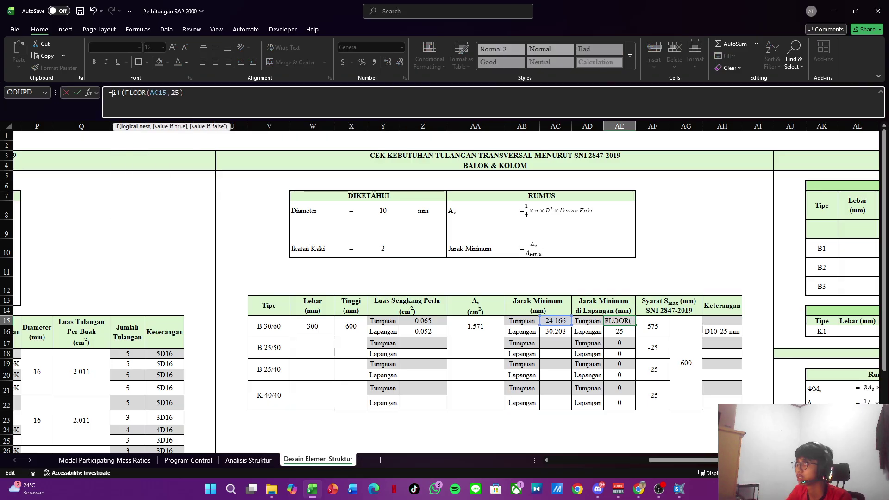
{"action": "key", "text": "Left"}
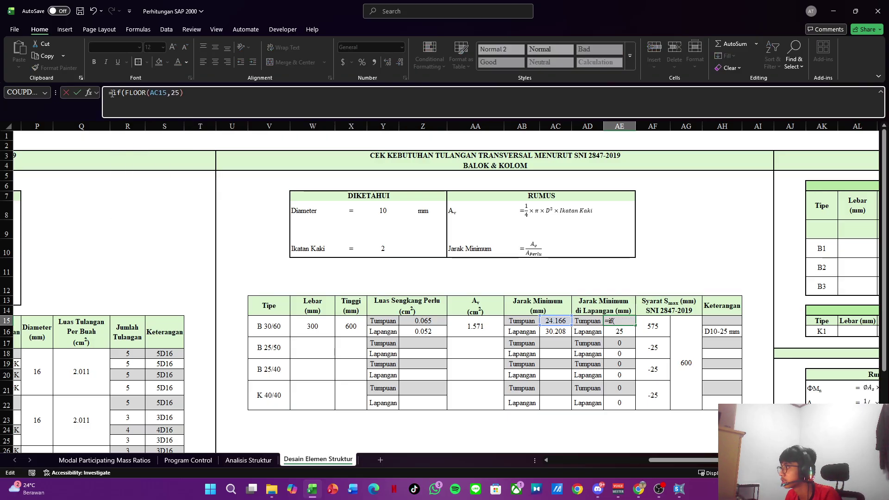
{"action": "key", "text": "Right"}
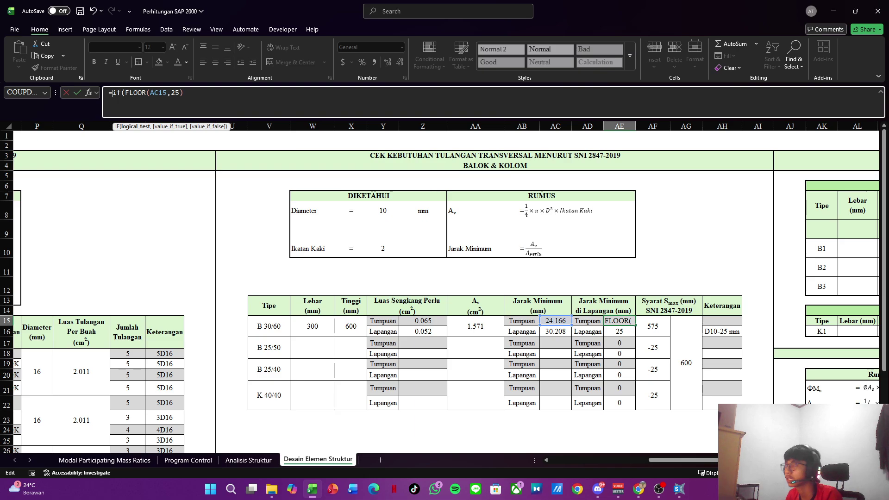
{"action": "left_click", "coordinate": [553, 320]}
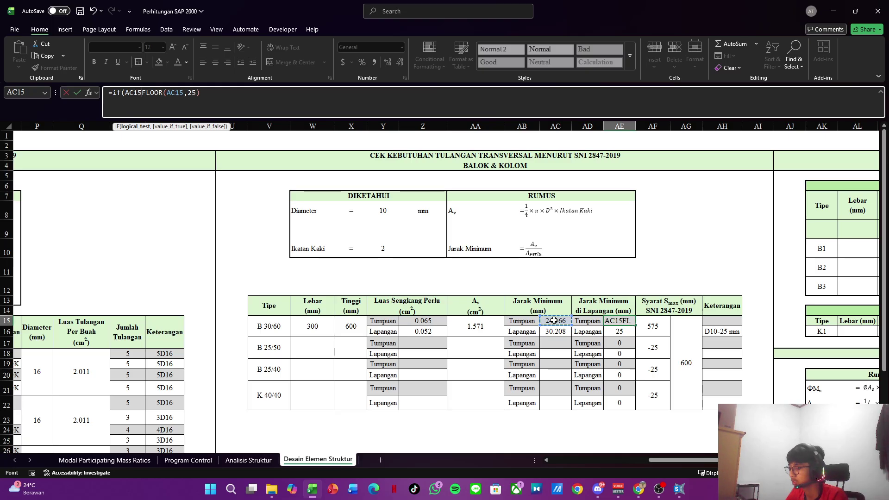
{"action": "type", "text": ">"}
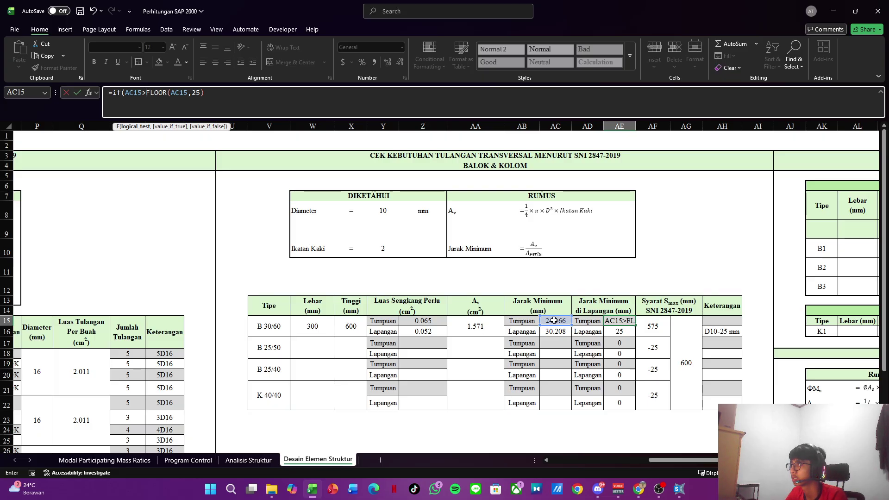
{"action": "type", "text": "="}
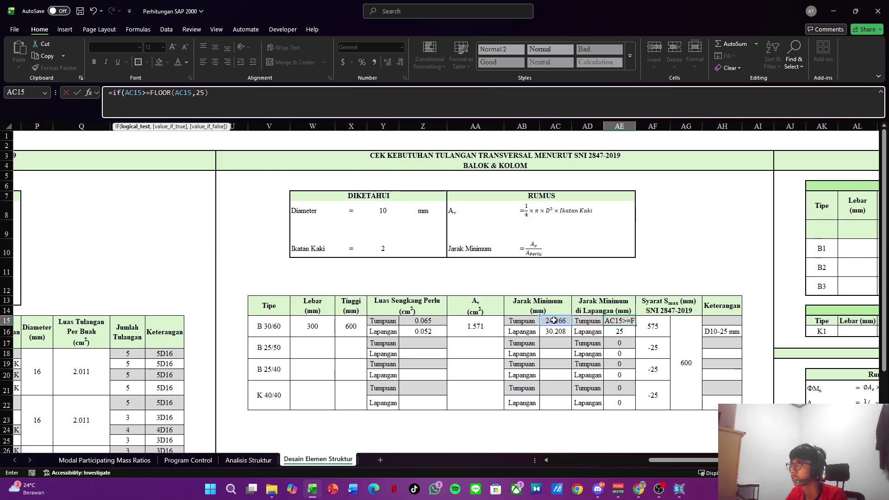
{"action": "type", "text": "25,"}
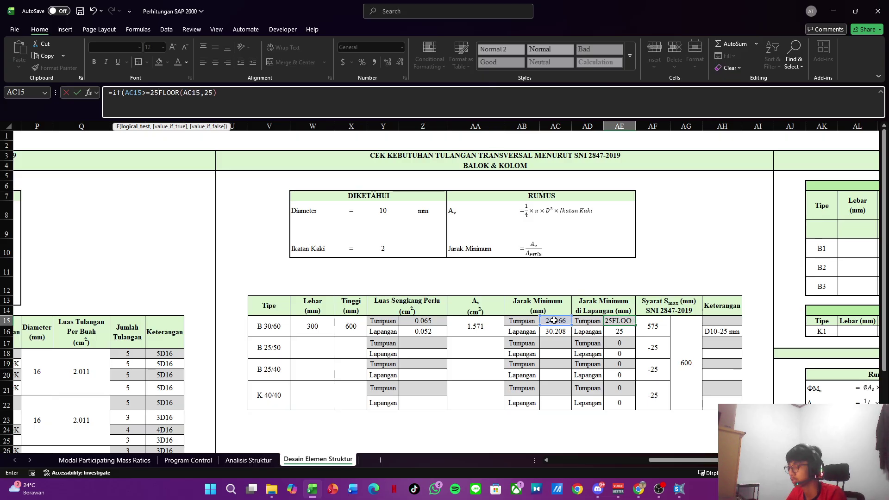
{"action": "left_click", "coordinate": [336, 93]}
{"action": "type", "text": ","}
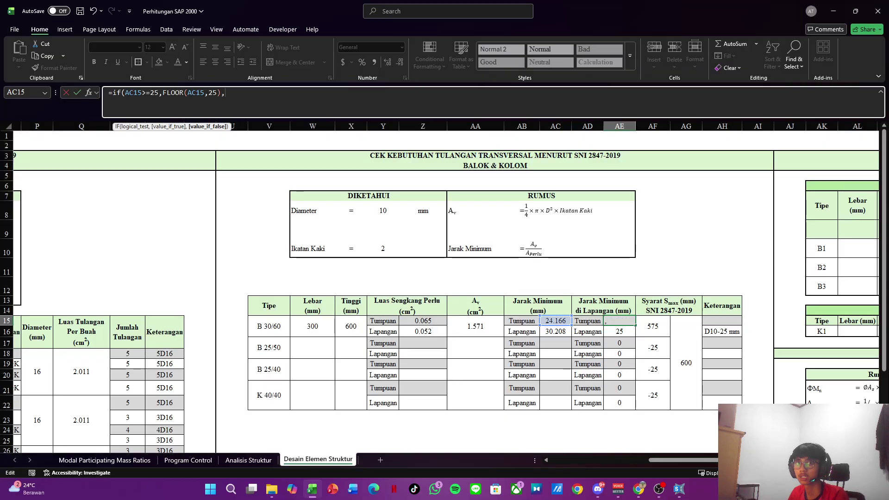
Step: Finish the IF formula in AE15 with CEILING(AC15,25) as the false value
{"action": "key", "text": "alt+Tab"}
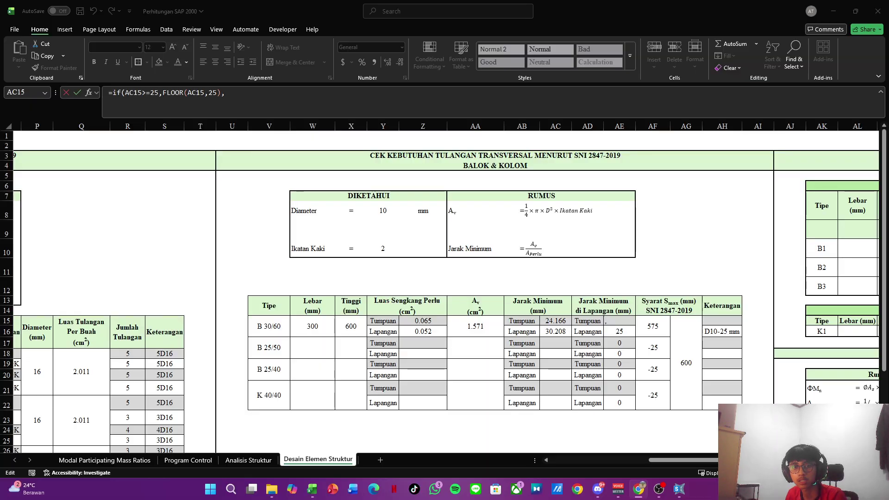
{"action": "left_click", "coordinate": [462, 102]}
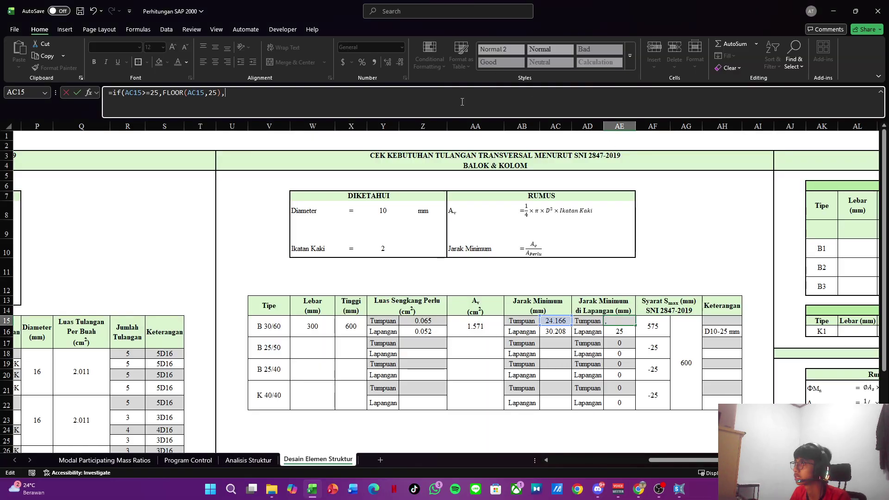
{"action": "type", "text": "ceiling"}
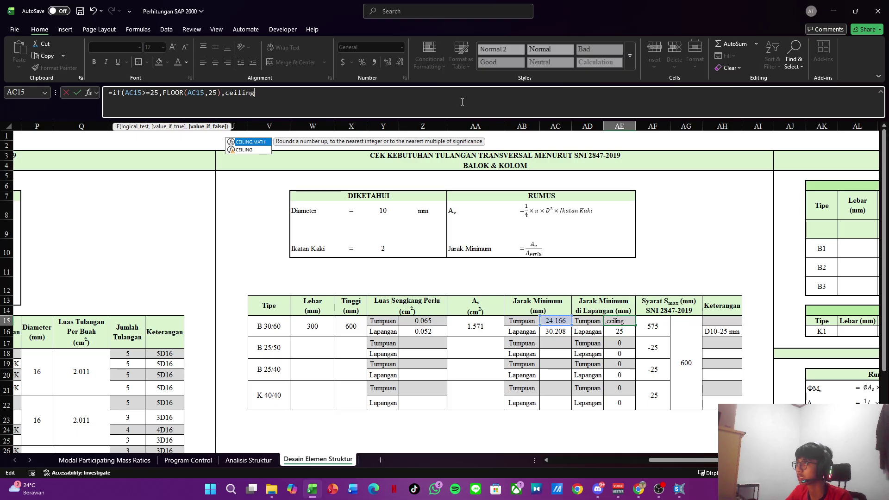
{"action": "type", "text": "("}
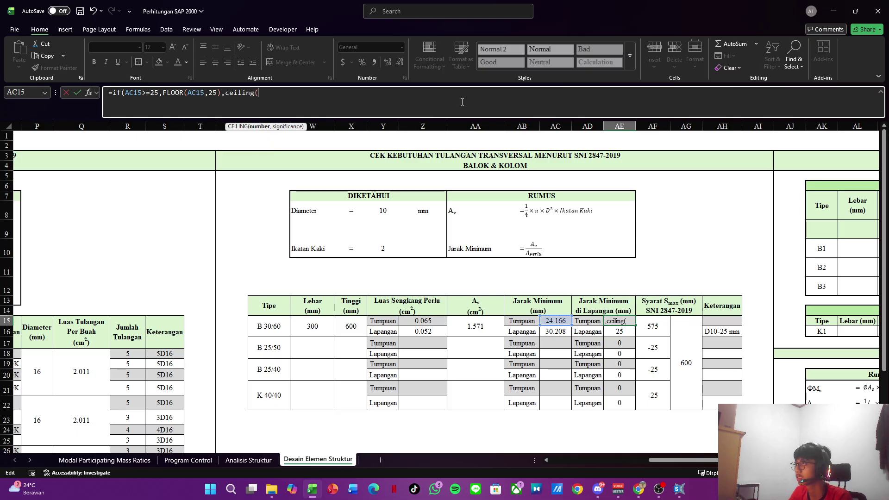
{"action": "left_click", "coordinate": [555, 321]}
{"action": "type", "text": ","}
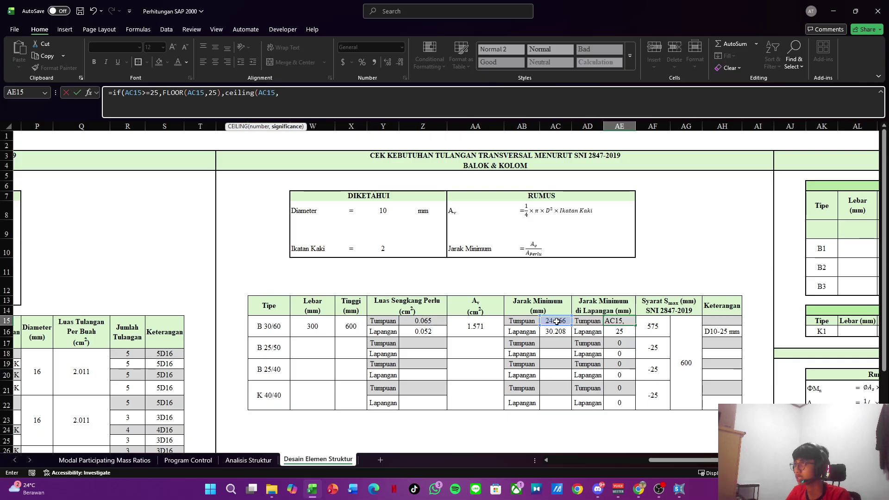
{"action": "type", "text": "25)"}
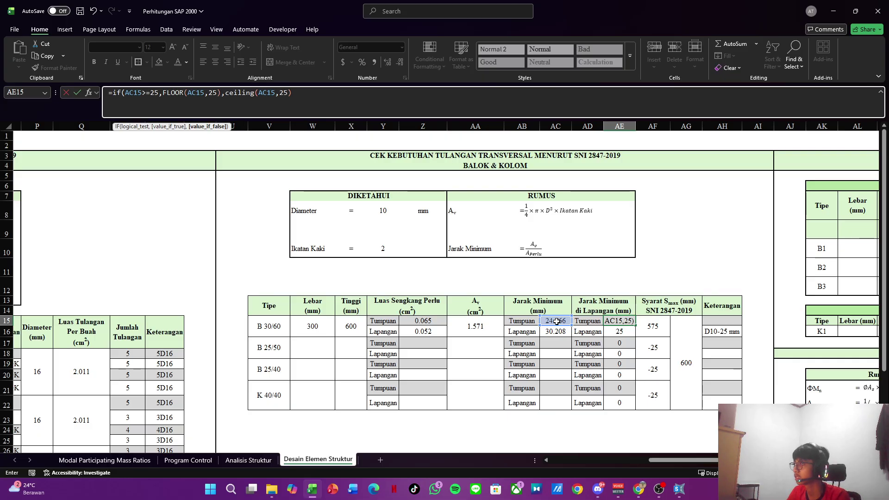
{"action": "key", "text": "Return"}
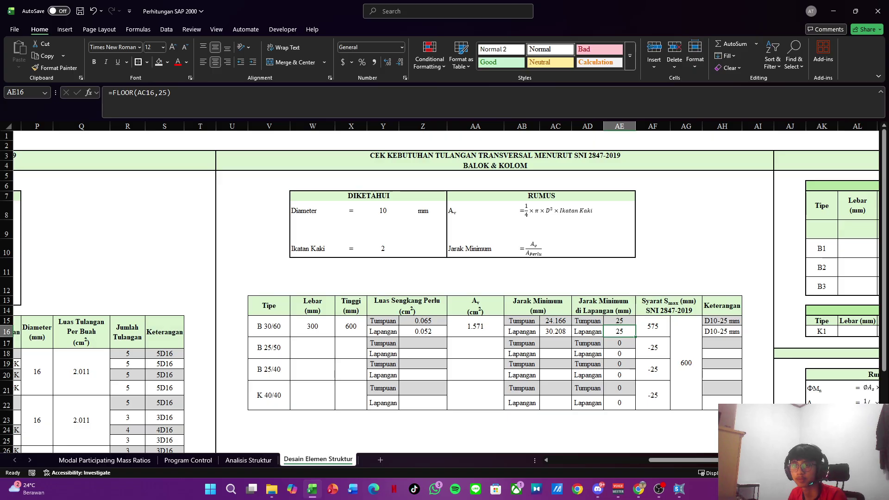
{"action": "key", "text": "alt+Tab"}
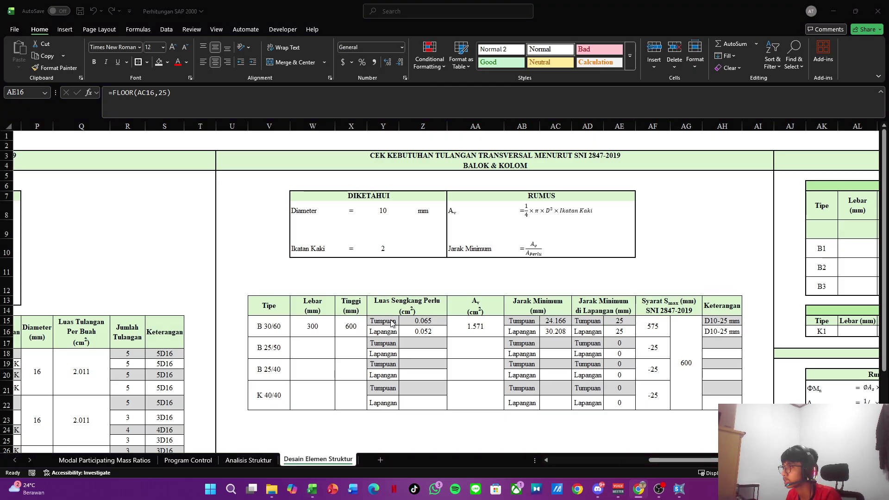
Step: Switch to SAP2000, examine the shear reinforcing areas along the selected beam, clear its selection, and return to the Excel workbook
{"action": "key", "text": "alt+Tab"}
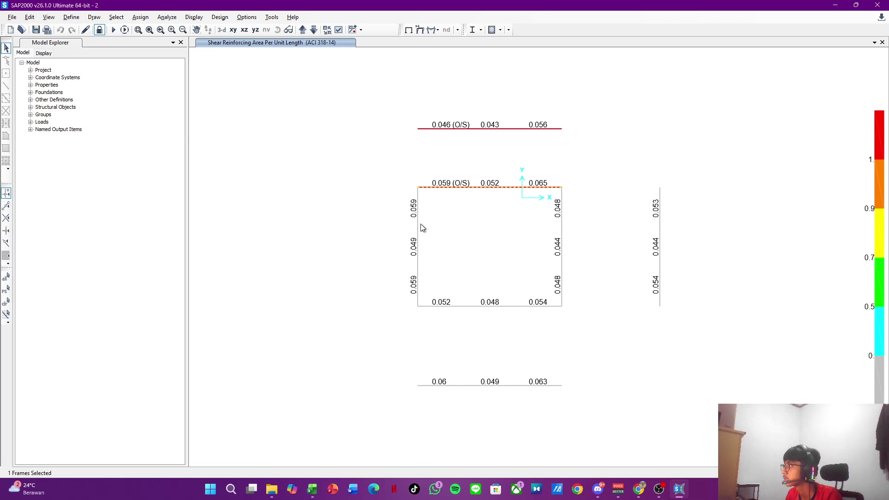
{"action": "left_click", "coordinate": [537, 194]}
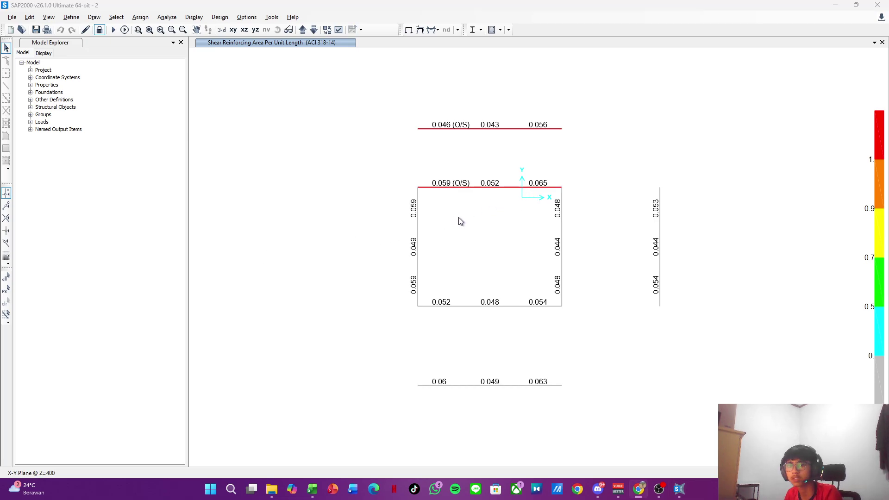
{"action": "key", "text": "alt+Tab"}
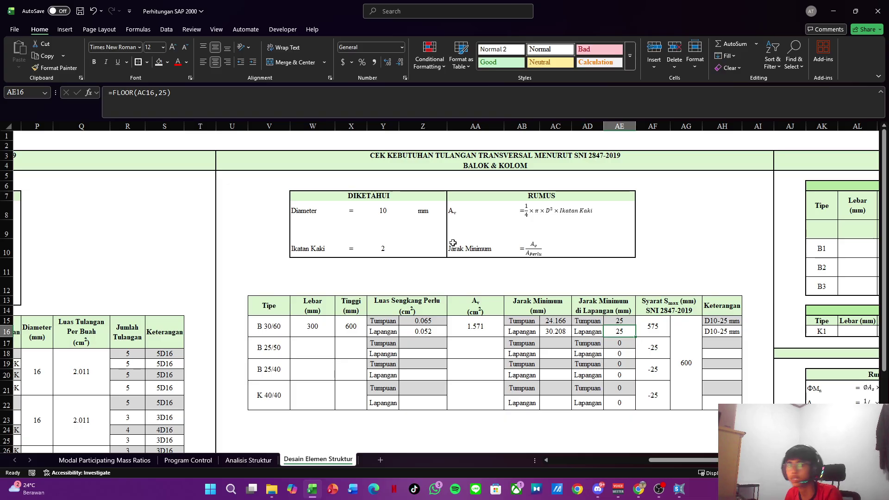
Step: Try 0.059 as the Tumpuan required stirrup area for B 30/60 in Z15, and undo the entry
{"action": "left_click", "coordinate": [417, 319]}
{"action": "type", "text": "0"}
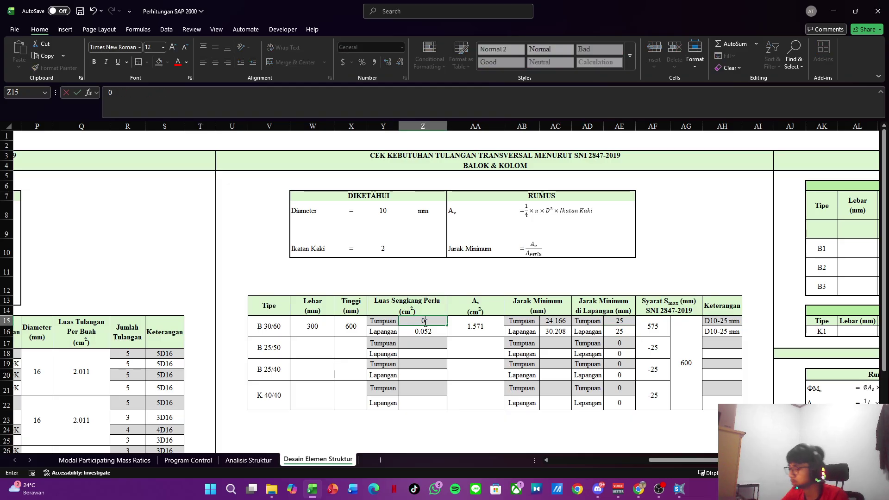
{"action": "type", "text": ".059"}
{"action": "key", "text": "Return"}
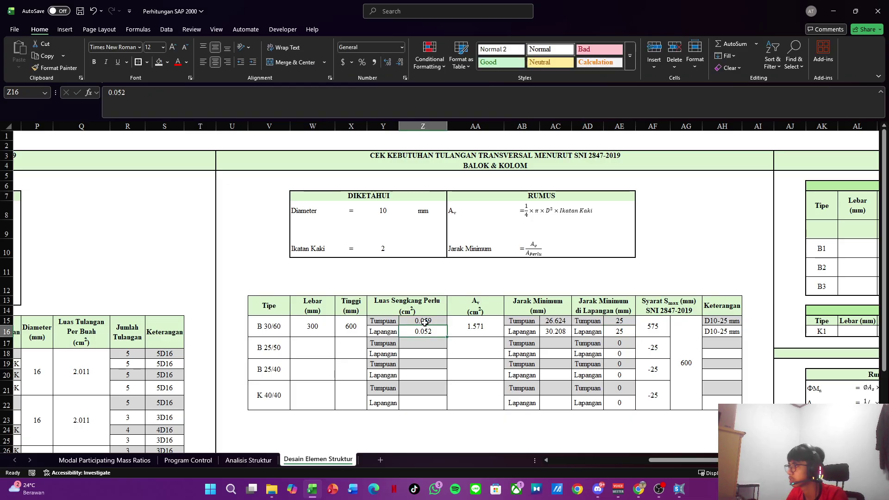
{"action": "left_click", "coordinate": [424, 322]}
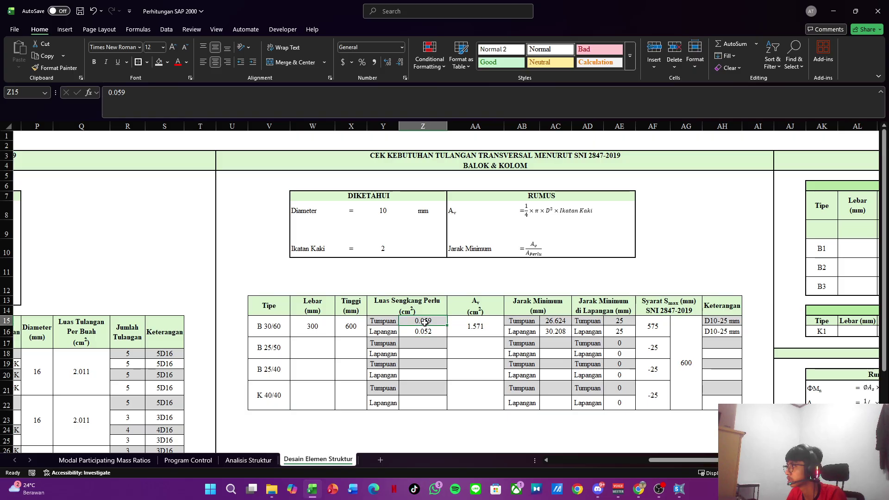
{"action": "key", "text": "ctrl+z"}
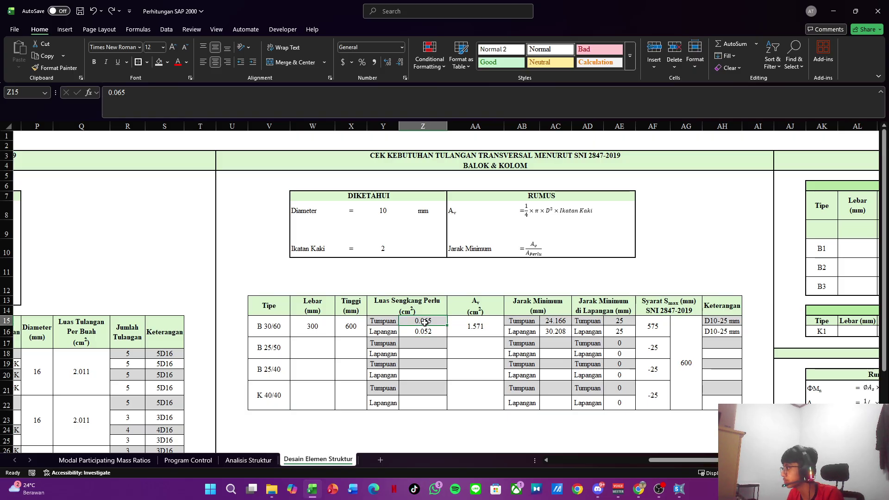
Step: Review the B 30/60 formulas along row 15, from the required stirrup area to the Smax requirement
{"action": "key", "text": "Right"}
{"action": "key", "text": "Right"}
{"action": "key", "text": "Right"}
{"action": "key", "text": "Right"}
{"action": "key", "text": "Right"}
{"action": "key", "text": "Right"}
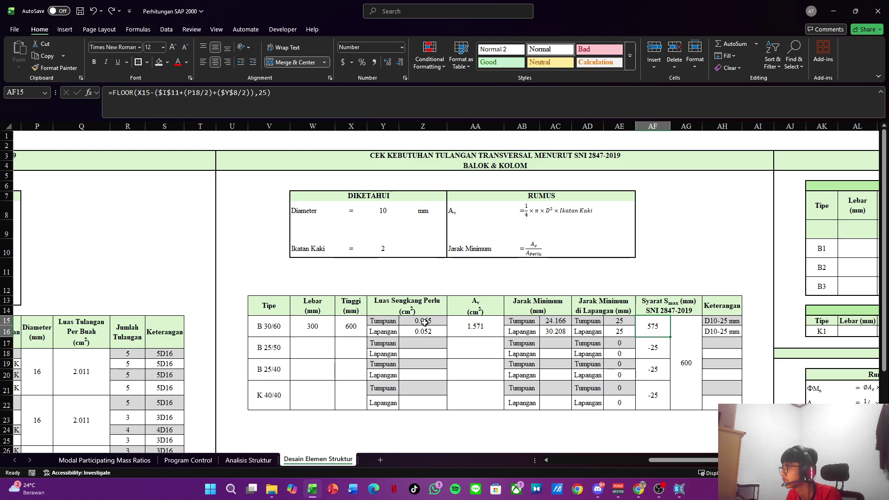
{"action": "key", "text": "Left"}
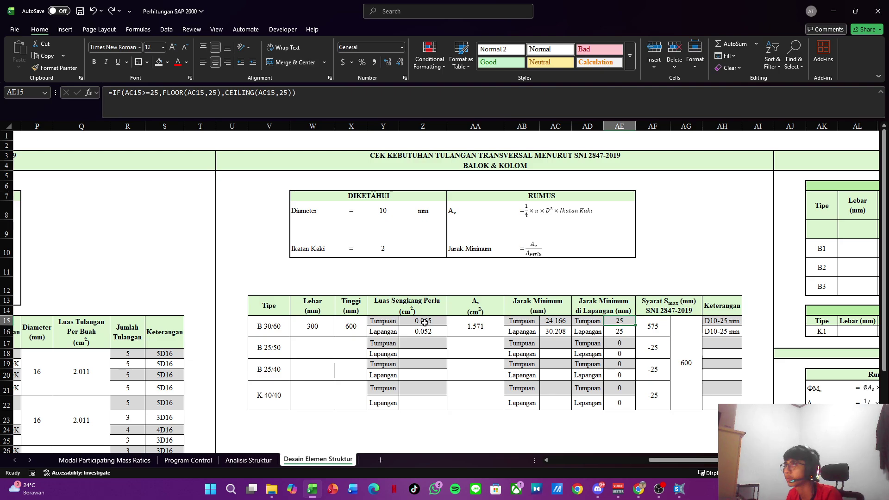
Step: Change the minimum spacing formula for the B 30/60 Tumpuan in AC15 to =(AA15/Z15)*10
{"action": "key", "text": "Left"}
{"action": "key", "text": "Left"}
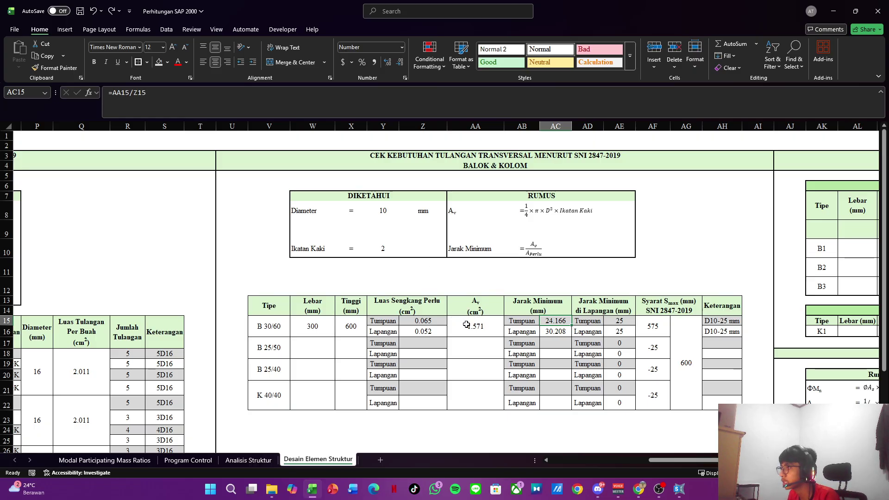
{"action": "left_click", "coordinate": [272, 96]}
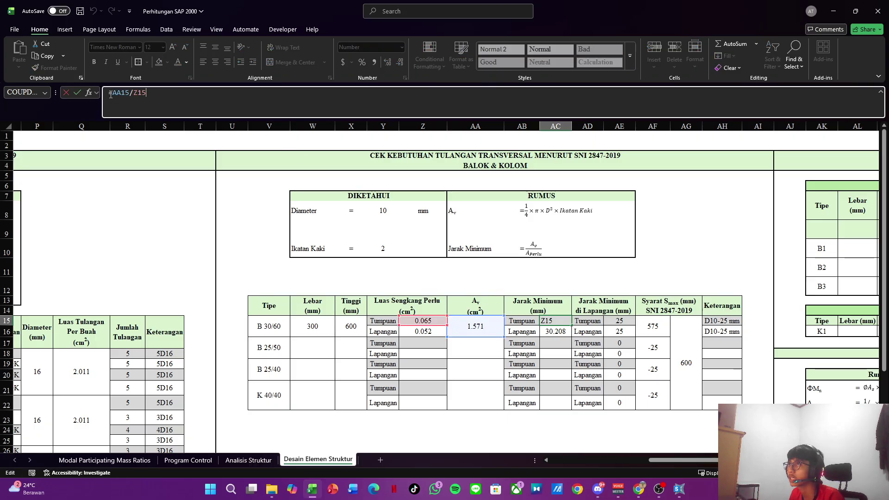
{"action": "type", "text": "("}
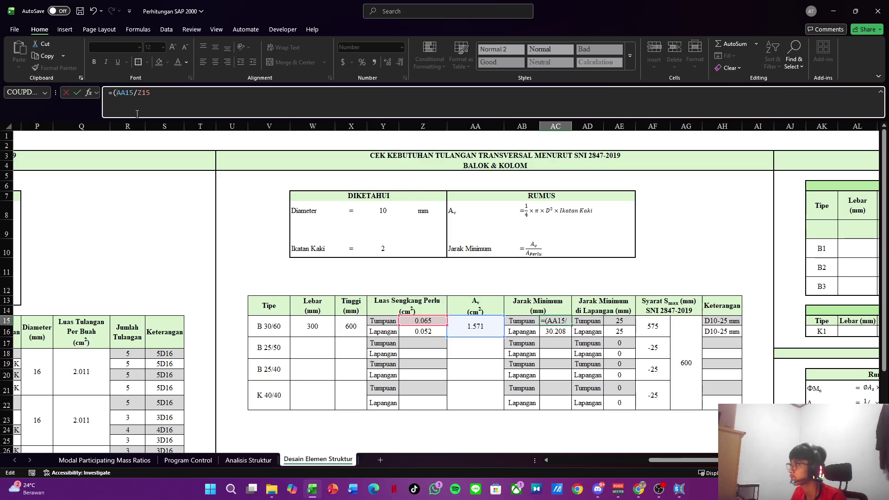
{"action": "type", "text": ")"}
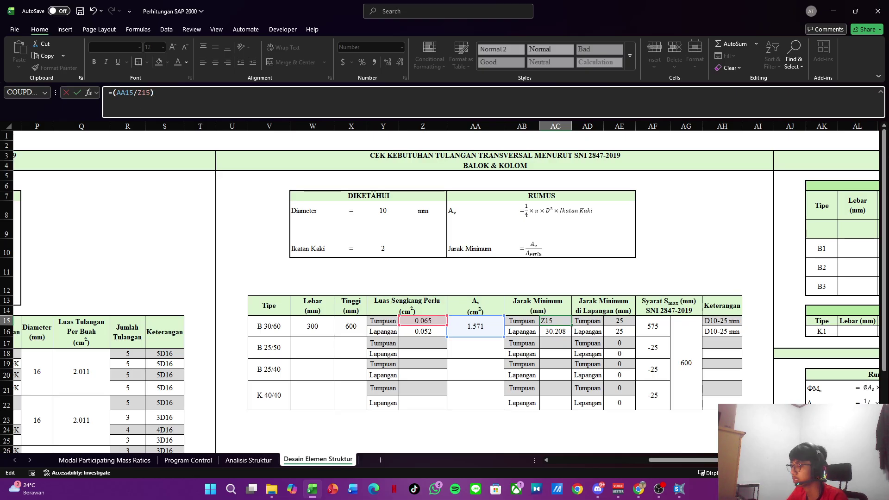
{"action": "type", "text": "*10"}
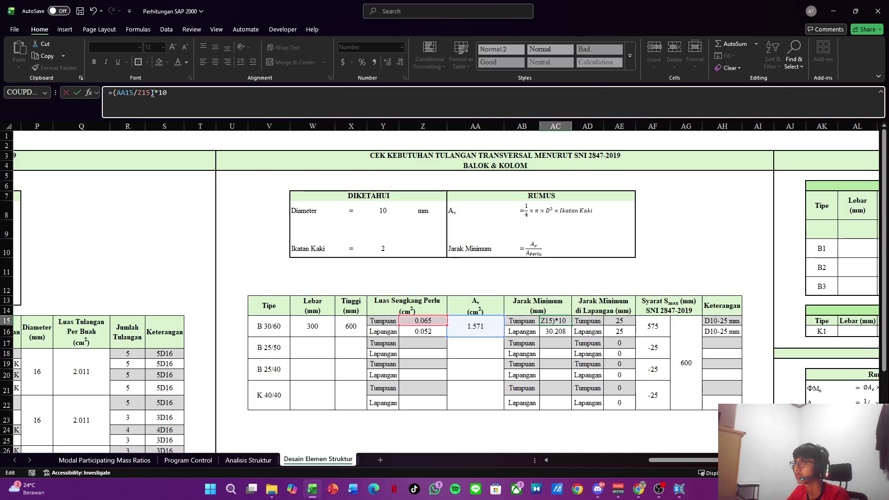
{"action": "key", "text": "Return"}
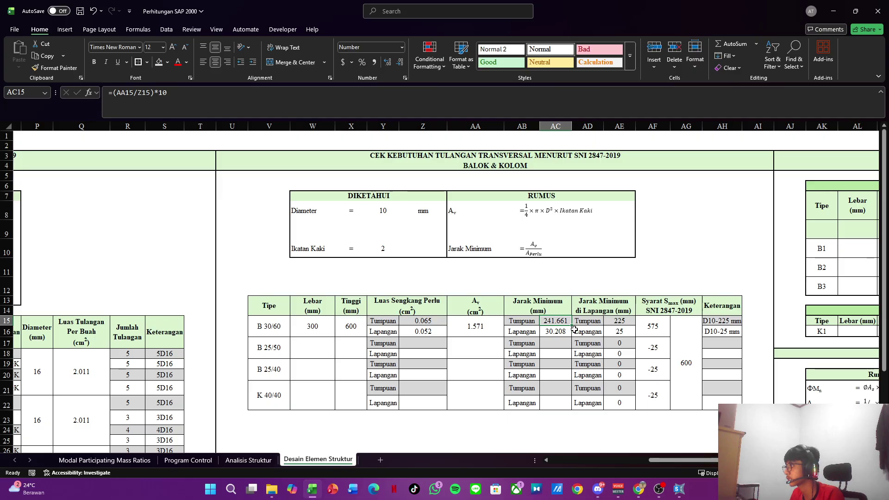
Step: Copy the spacing rounding formula in AE15 down to AE22
{"action": "left_click", "coordinate": [619, 322]}
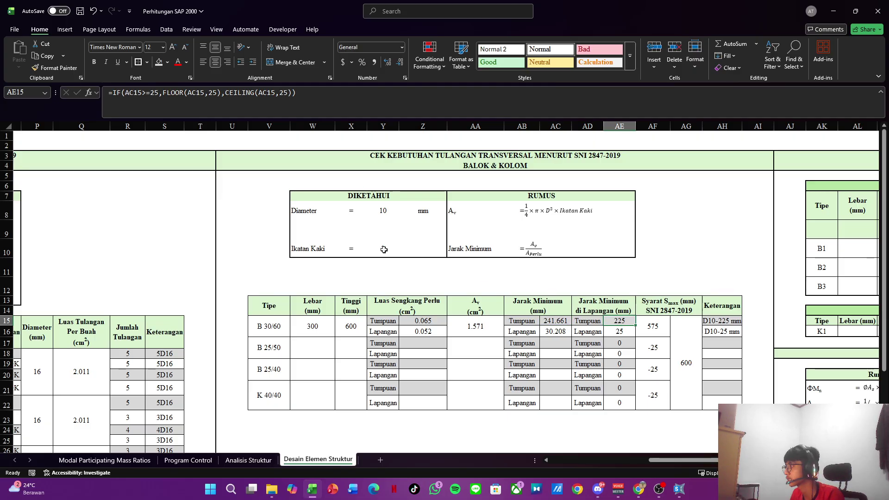
{"action": "left_click", "coordinate": [624, 329]}
{"action": "left_click_drag", "start_coordinate": [624, 330], "coordinate": [623, 321]}
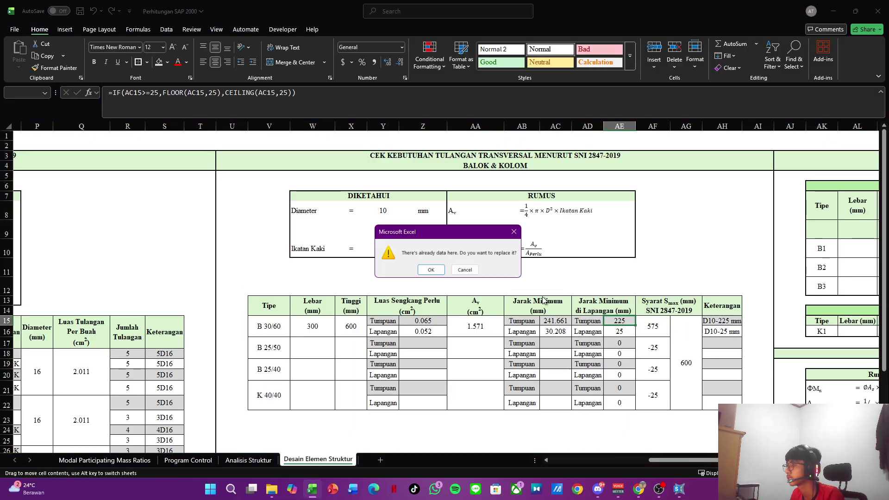
{"action": "left_click", "coordinate": [481, 271]}
{"action": "left_click", "coordinate": [622, 320]}
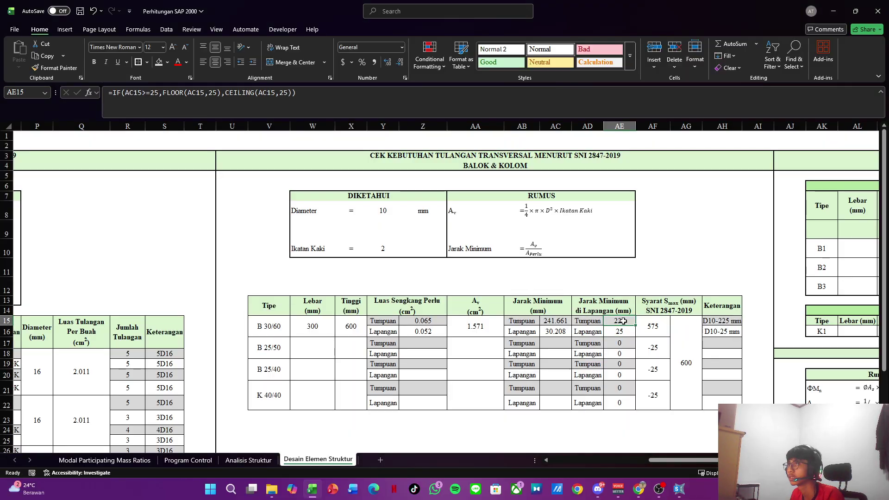
{"action": "left_click_drag", "start_coordinate": [634, 327], "coordinate": [629, 405]}
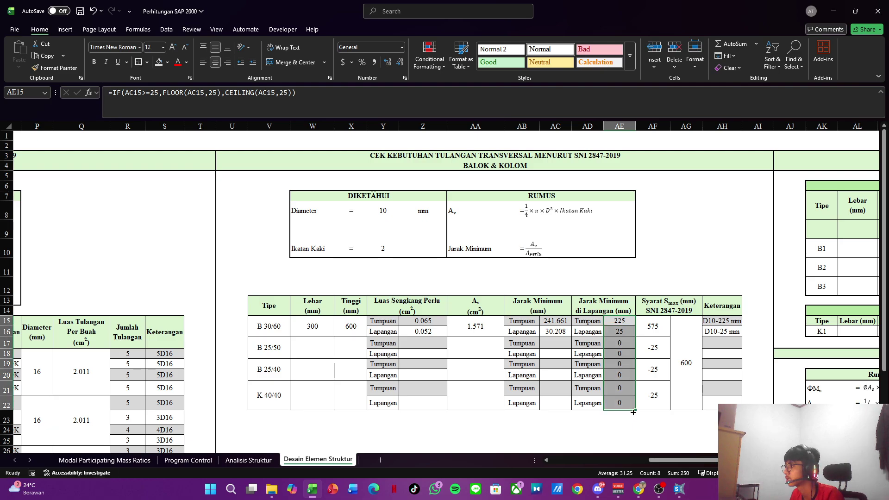
Step: Remove the fill colour from the Lapangan spacing cells AE16, AE18, AE20 and AE22
{"action": "left_click", "coordinate": [627, 335]}
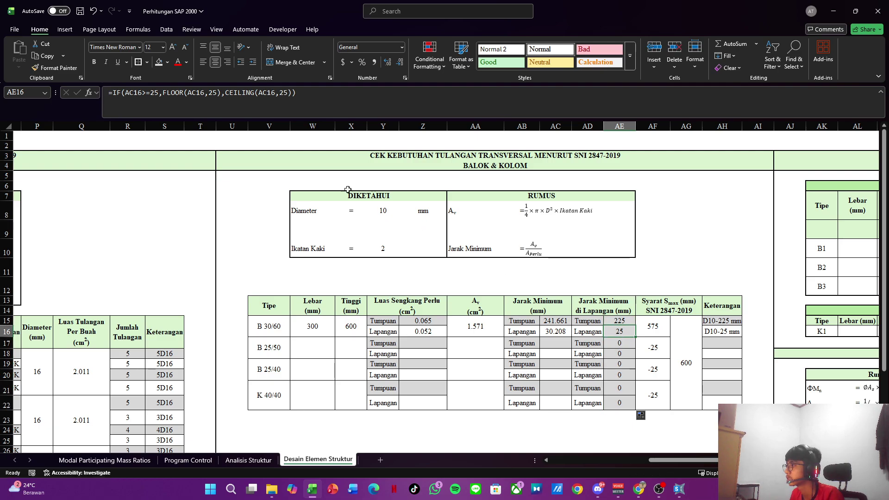
{"action": "left_click", "coordinate": [167, 62]}
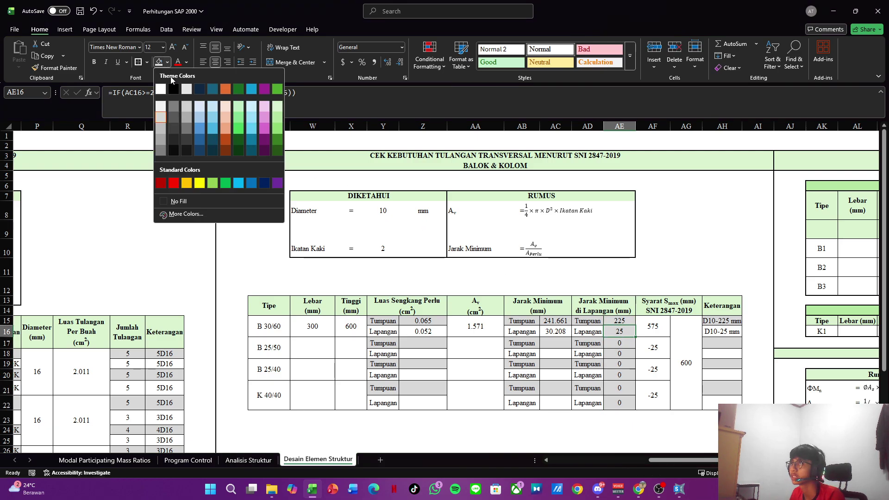
{"action": "left_click", "coordinate": [208, 200]}
{"action": "left_click", "coordinate": [619, 354]}
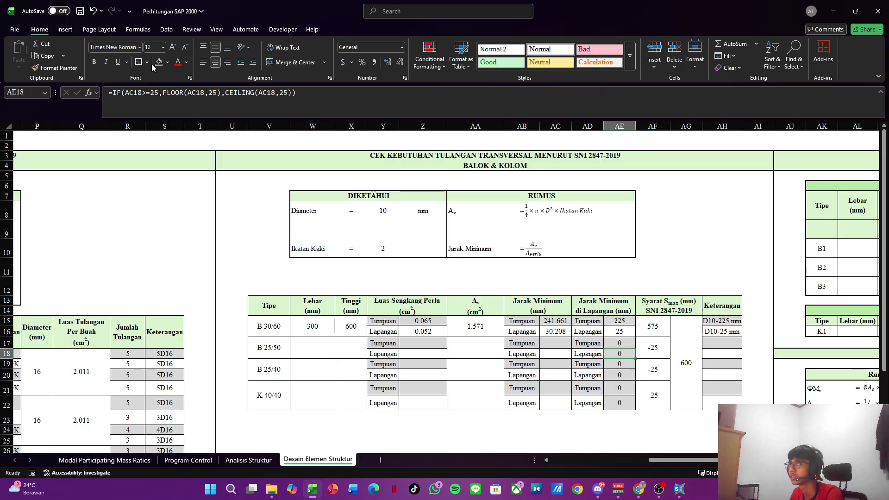
{"action": "key", "text": "Down"}
{"action": "key", "text": "Down"}
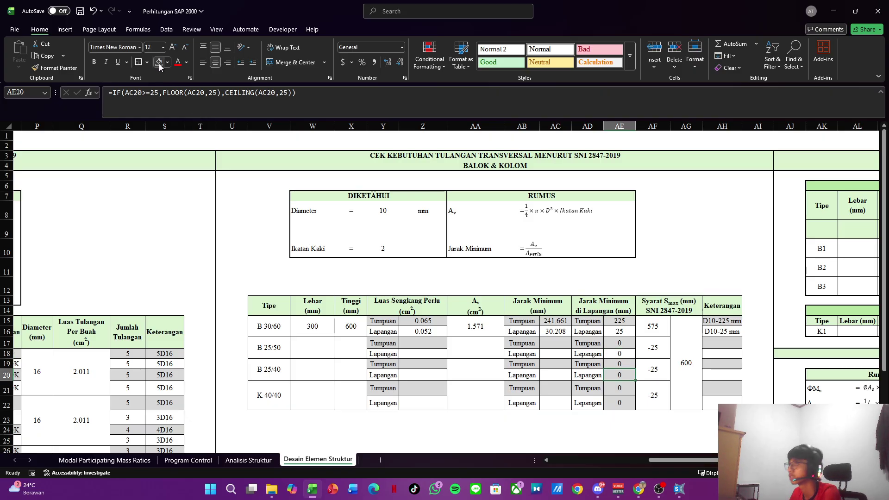
{"action": "left_click", "coordinate": [159, 63]}
{"action": "key", "text": "Down"}
{"action": "key", "text": "Down"}
{"action": "left_click", "coordinate": [160, 63]}
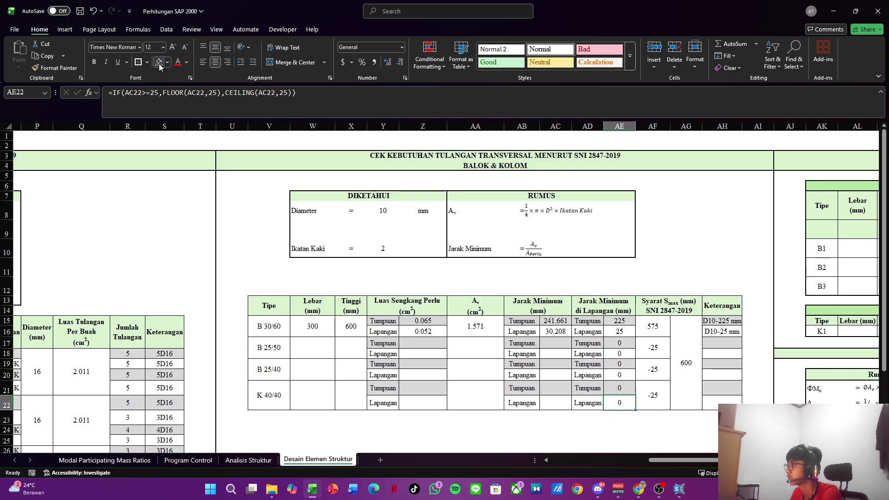
Step: Change the minimum spacing formula for the B 30/60 Lapangan in AC16 to =(AA15/Z16)*10
{"action": "double_click", "coordinate": [547, 332]}
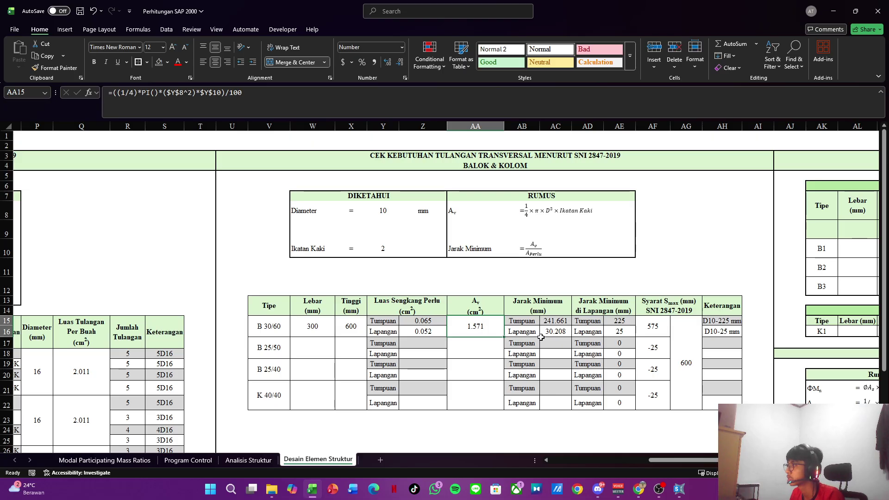
{"action": "left_click", "coordinate": [551, 321]}
{"action": "key", "text": "Down"}
{"action": "left_click", "coordinate": [118, 94]}
{"action": "type", "text": "("}
{"action": "left_click", "coordinate": [185, 92]}
{"action": "type", "text": ")"}
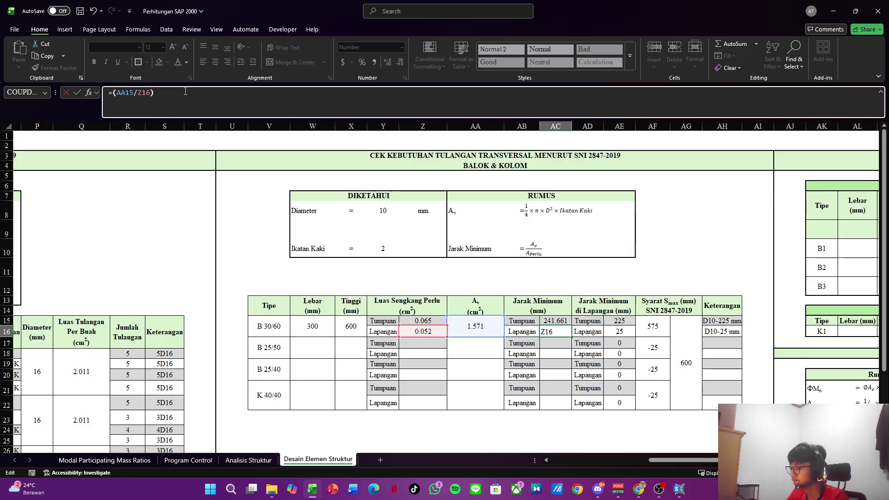
{"action": "type", "text": "*$Y$10"}
{"action": "key", "text": "Return"}
{"action": "key", "text": "Up"}
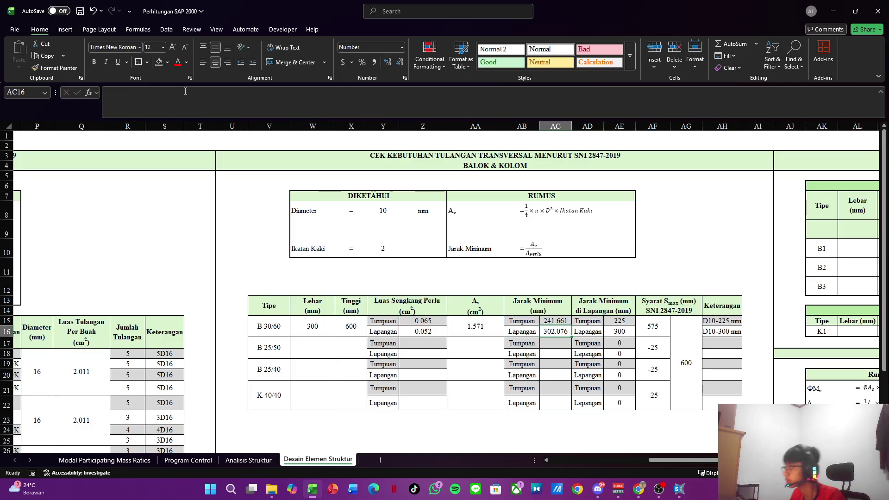
{"action": "key", "text": "Left"}
{"action": "key", "text": "Left"}
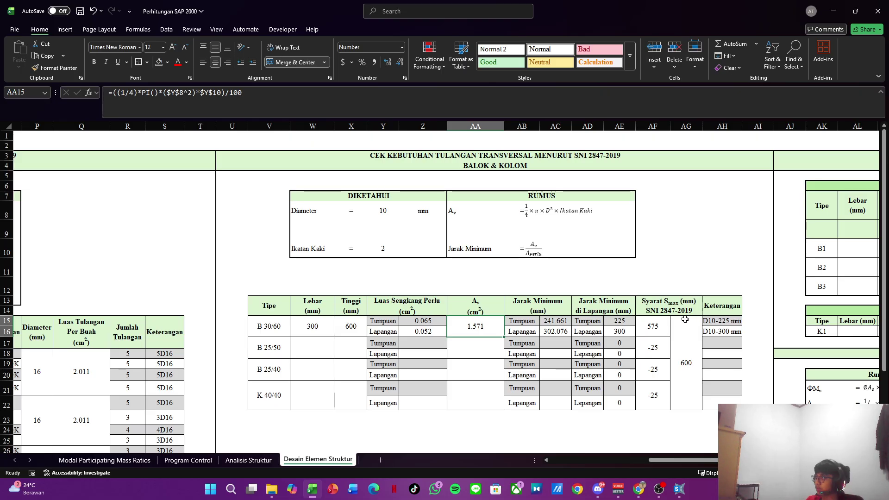
Step: Check the Smax formula in AF15, and add the label Smax with subscript "max" and an equals sign in AA9 and AB9
{"action": "left_click", "coordinate": [648, 320]}
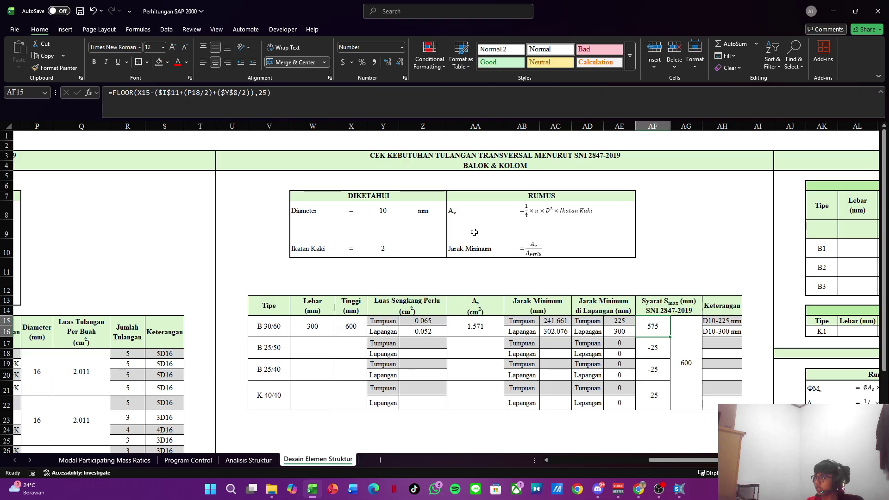
{"action": "left_click", "coordinate": [497, 230]}
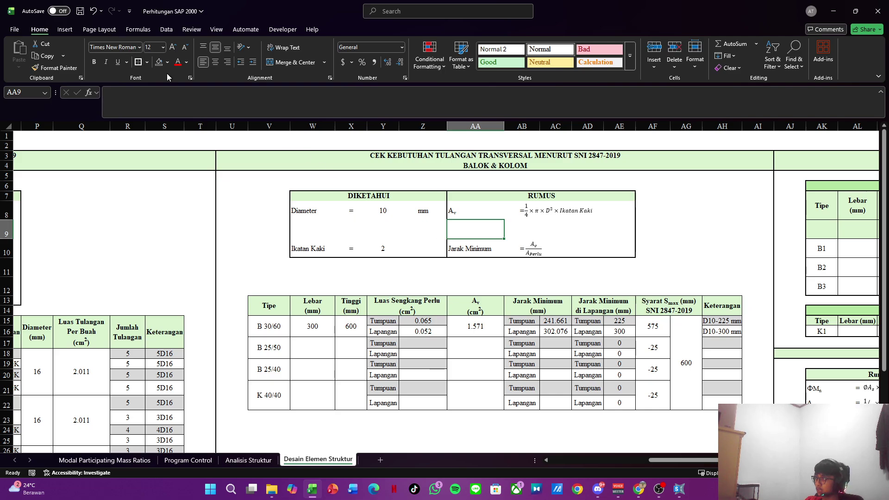
{"action": "type", "text": "S"}
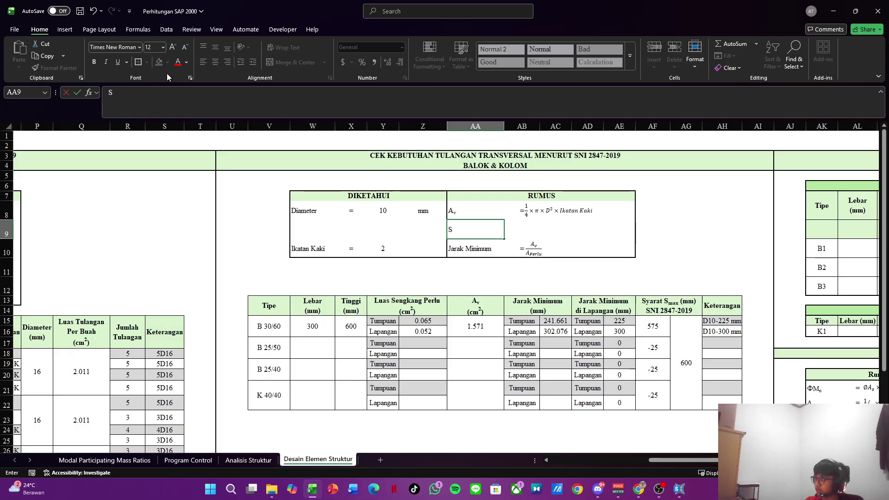
{"action": "key", "text": "ctrl+1"}
{"action": "left_click", "coordinate": [373, 249]}
{"action": "key", "text": "Return"}
{"action": "type", "text": "m"}
{"action": "key", "text": "Tab"}
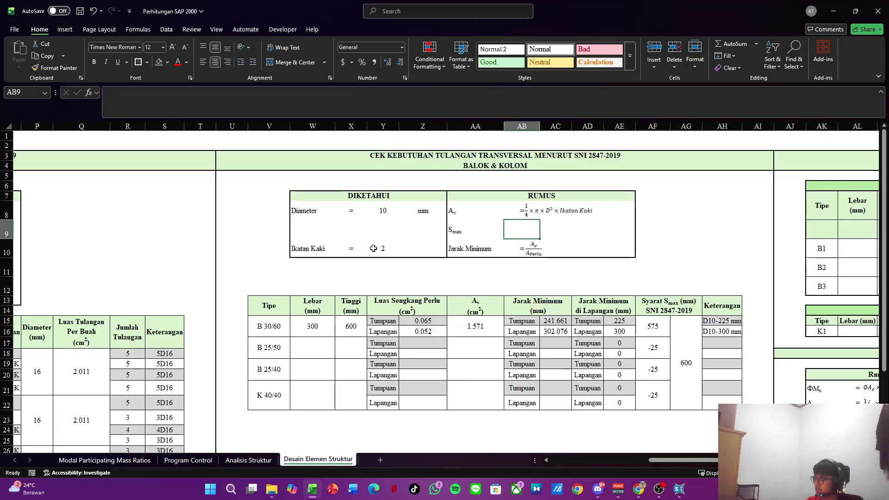
{"action": "type", "text": "="}
{"action": "key", "text": "Tab"}
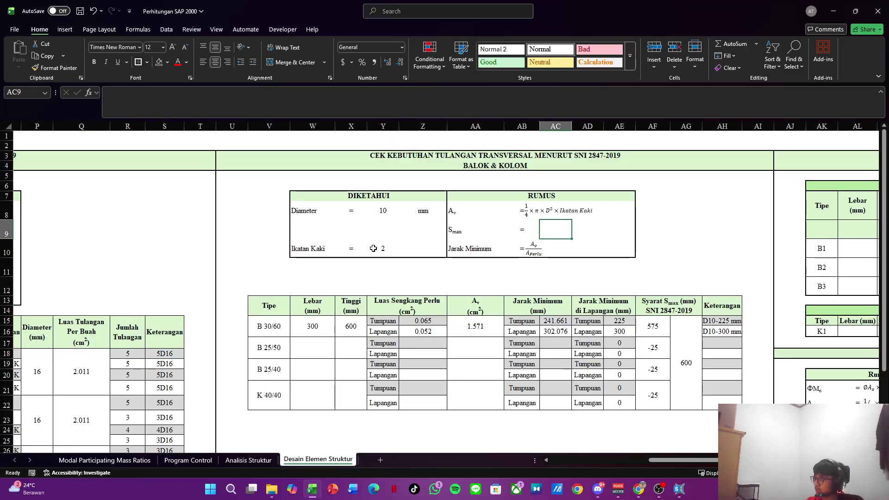
Step: Duplicate the Av equation text box and place the copy beside the Smax label
{"action": "left_click", "coordinate": [549, 214]}
{"action": "key", "text": "ctrl+c"}
{"action": "key", "text": "ctrl+v"}
{"action": "left_click_drag", "start_coordinate": [551, 237], "coordinate": [573, 236]}
Step: Change the fraction in the copied Smax equation to d/2
{"action": "left_click", "coordinate": [529, 229]}
{"action": "left_click", "coordinate": [531, 229]}
{"action": "key", "text": "BackSpace"}
{"action": "type", "text": "d"}
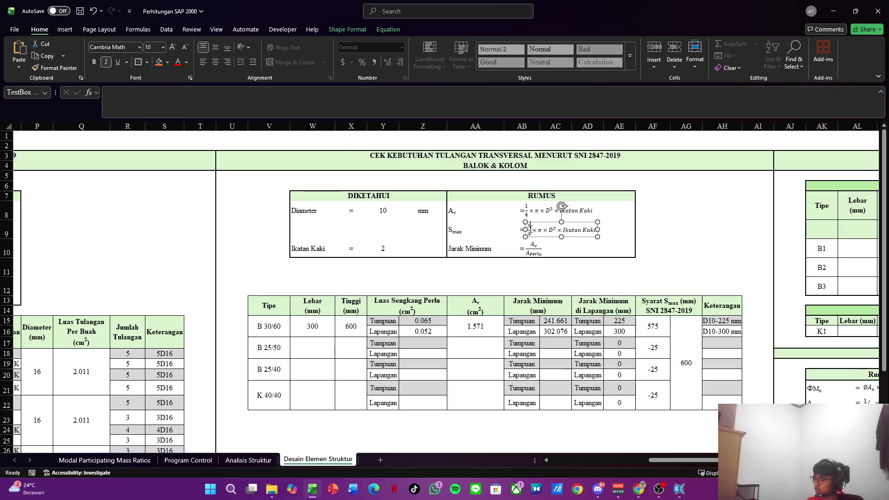
{"action": "key", "text": "Down"}
{"action": "key", "text": "BackSpace"}
{"action": "type", "text": "2"}
{"action": "key", "text": "Return"}
Step: Delete the "× π × D² × Ikatan Kaki" part from the Smax equation, keeping only the d/2 fraction
{"action": "key", "text": "BackSpace"}
{"action": "key", "text": "shift+Right"}
{"action": "key", "text": "shift+Right"}
{"action": "key", "text": "shift+Right"}
{"action": "key", "text": "shift+Right"}
{"action": "key", "text": "shift+Right"}
{"action": "key", "text": "shift+Right"}
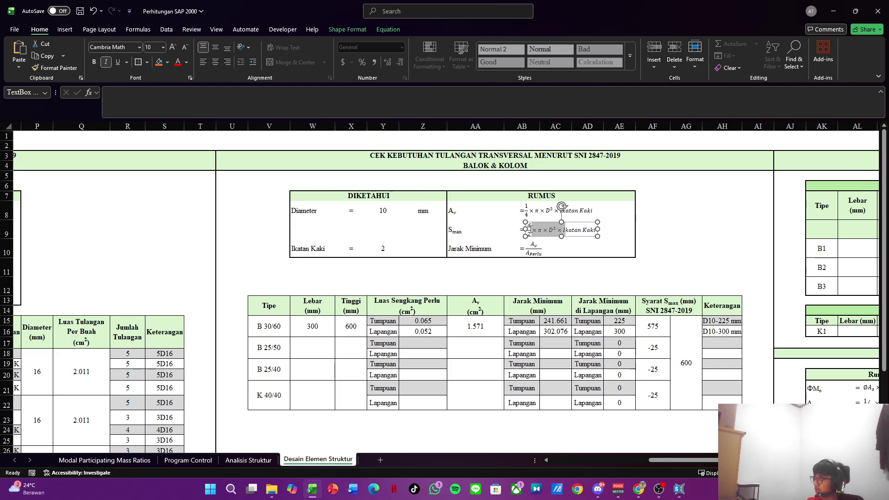
{"action": "key", "text": "shift+Right"}
{"action": "key", "text": "shift+Right"}
{"action": "key", "text": "shift+Right"}
{"action": "key", "text": "shift+Right"}
{"action": "key", "text": "shift+Right"}
{"action": "key", "text": "shift+Right"}
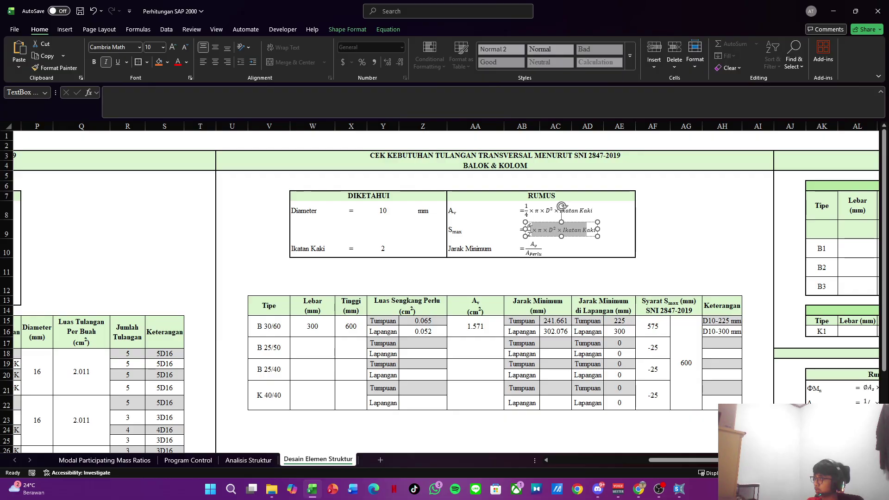
{"action": "key", "text": "shift+Right"}
{"action": "key", "text": "shift+Right"}
{"action": "key", "text": "Delete"}
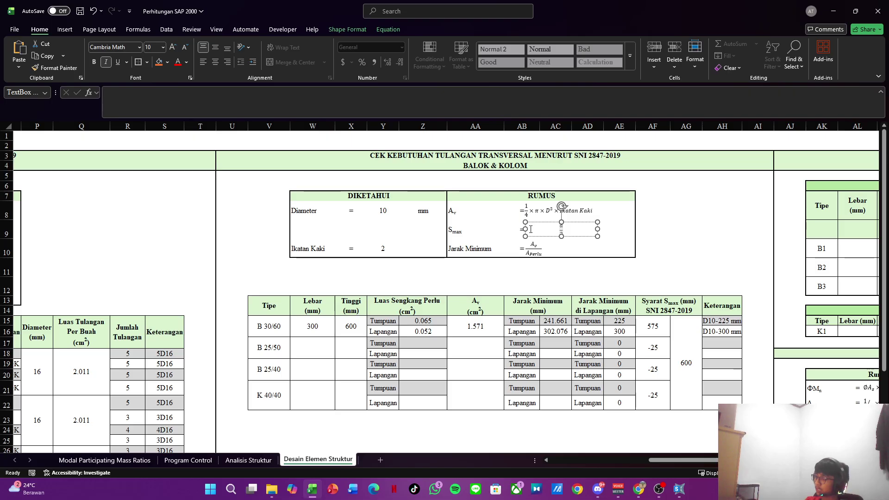
Step: Extend the Smax equation to read "d/2 : 600 mm"
{"action": "type", "text": "d/2;600 mm"}
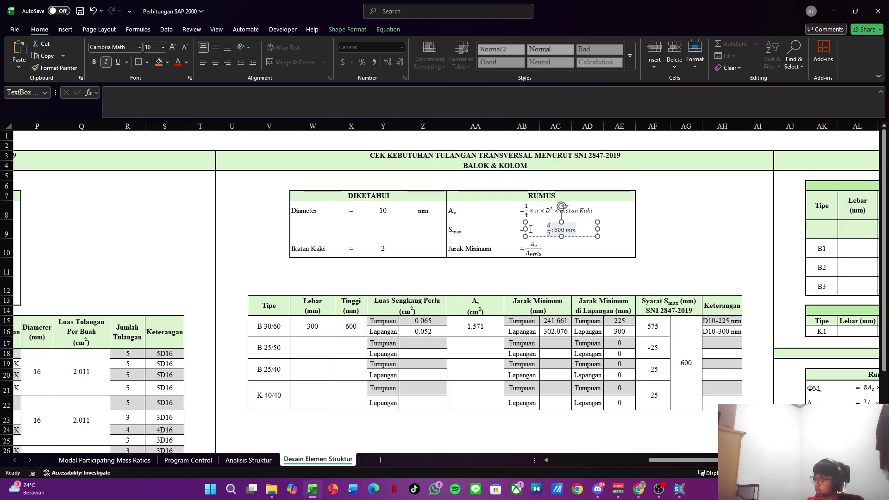
{"action": "key", "text": "Escape"}
{"action": "left_click", "coordinate": [563, 227]}
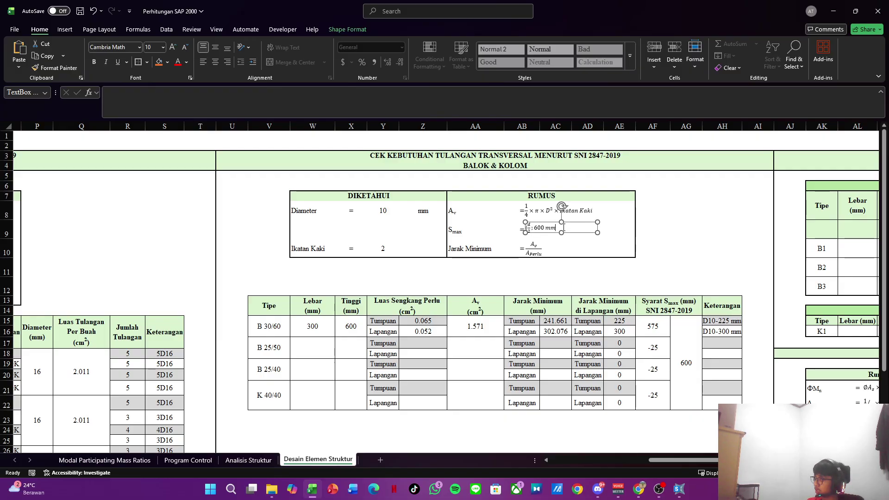
Step: Clear the equation from the Smax text box
{"action": "left_click", "coordinate": [528, 227]}
{"action": "type", "text": "d/2"}
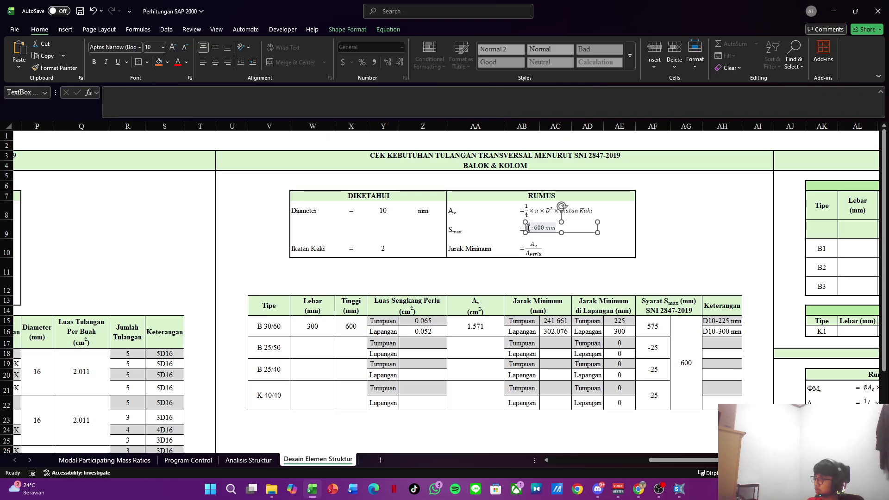
{"action": "key", "text": "ctrl+shift+Right"}
{"action": "key", "text": "ctrl+shift+Right"}
{"action": "key", "text": "ctrl+shift+Right"}
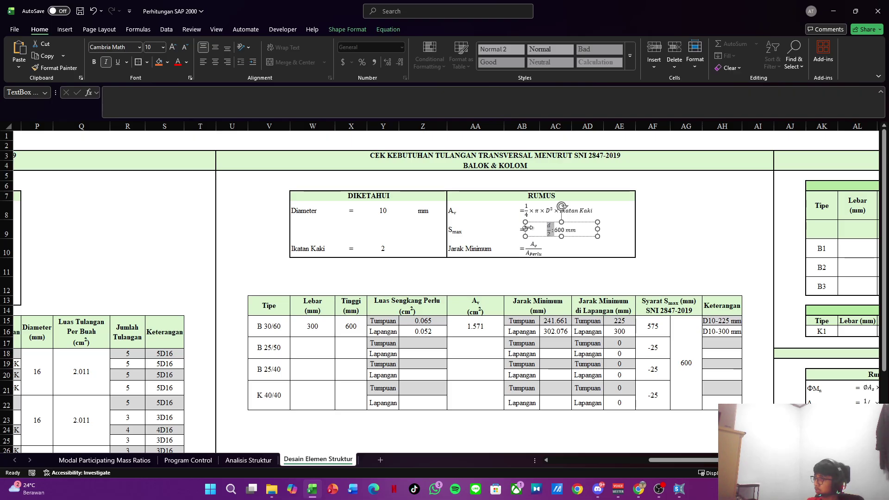
{"action": "key", "text": "BackSpace"}
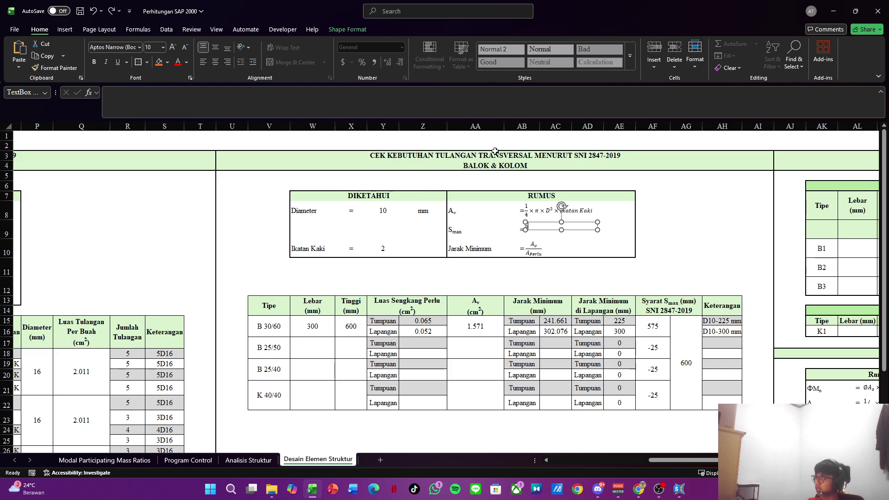
Step: Restore the Smax equation and enclose "d/2 : 600 mm" in parentheses using an equation bracket
{"action": "key", "text": "ctrl+z"}
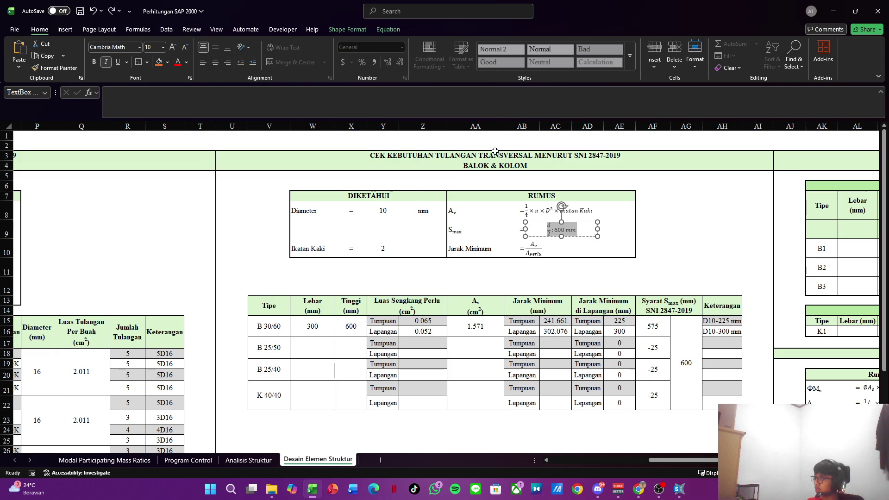
{"action": "left_click", "coordinate": [391, 31]}
{"action": "left_click", "coordinate": [588, 56]}
{"action": "left_click", "coordinate": [597, 107]}
{"action": "left_click_drag", "start_coordinate": [560, 230], "coordinate": [584, 232]}
{"action": "key", "text": "shift+Left"}
{"action": "key", "text": "shift+Left"}
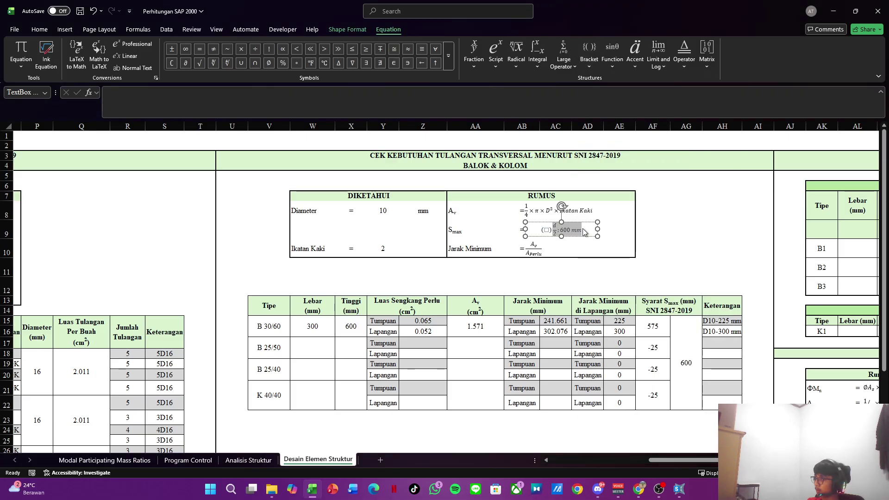
{"action": "key", "text": "ctrl+x"}
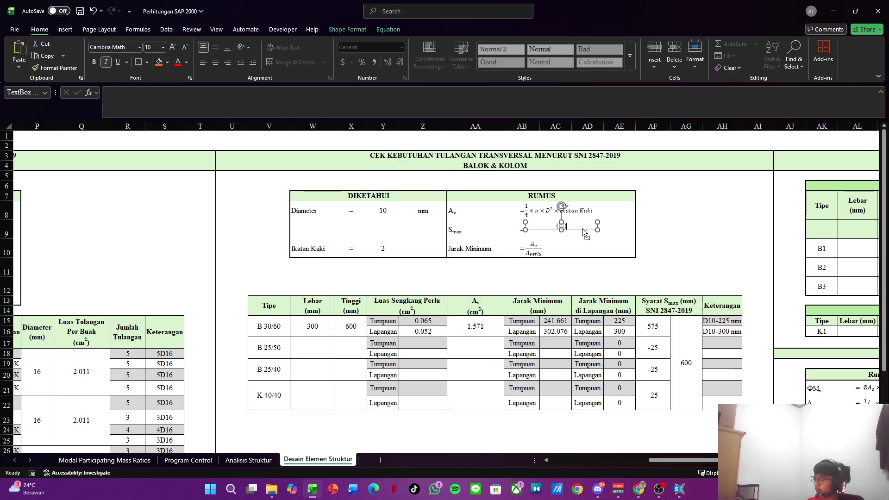
{"action": "key", "text": "ctrl+v"}
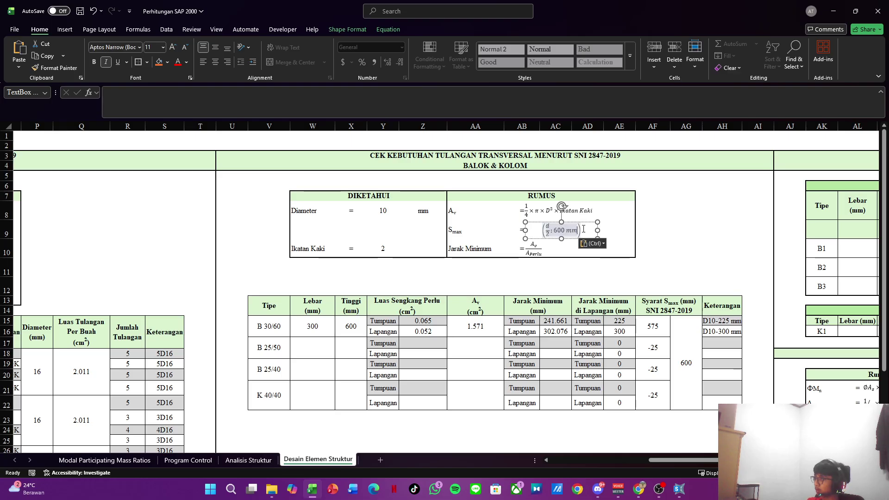
Step: Narrow the Smax text box so the bracketed equation sits directly beside its equals sign
{"action": "left_click_drag", "start_coordinate": [597, 230], "coordinate": [562, 233]}
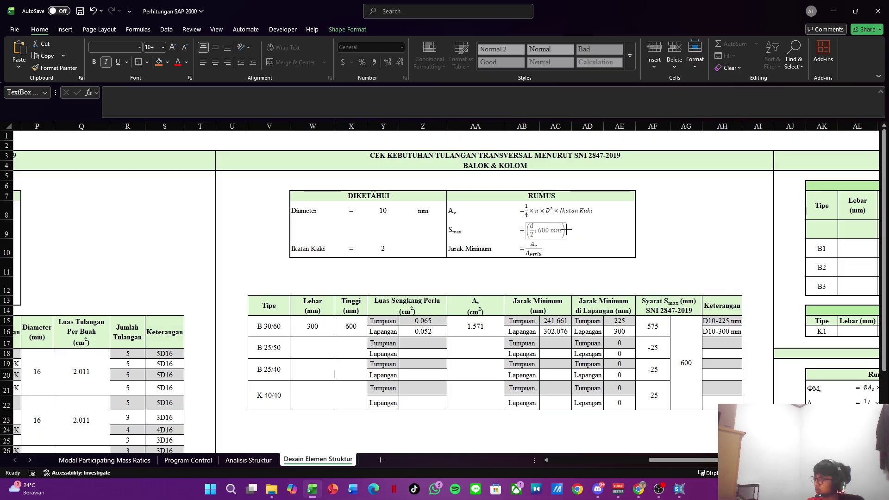
{"action": "left_click", "coordinate": [579, 230]}
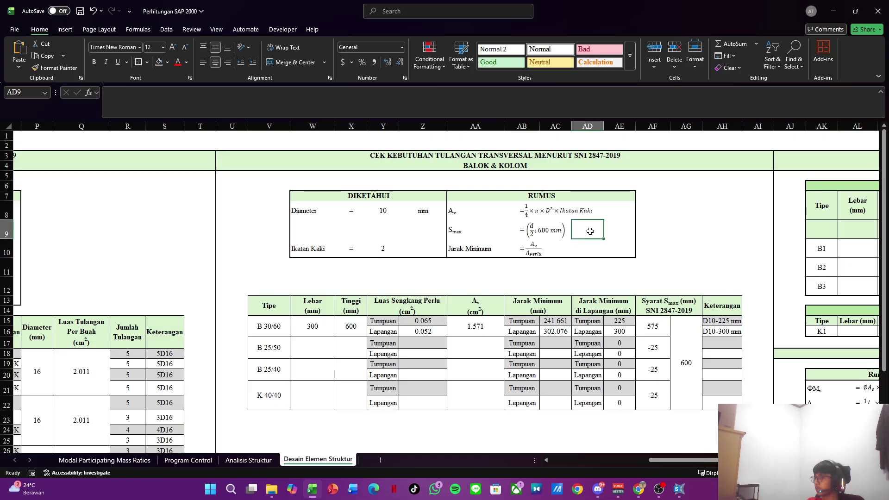
{"action": "left_click", "coordinate": [666, 223]}
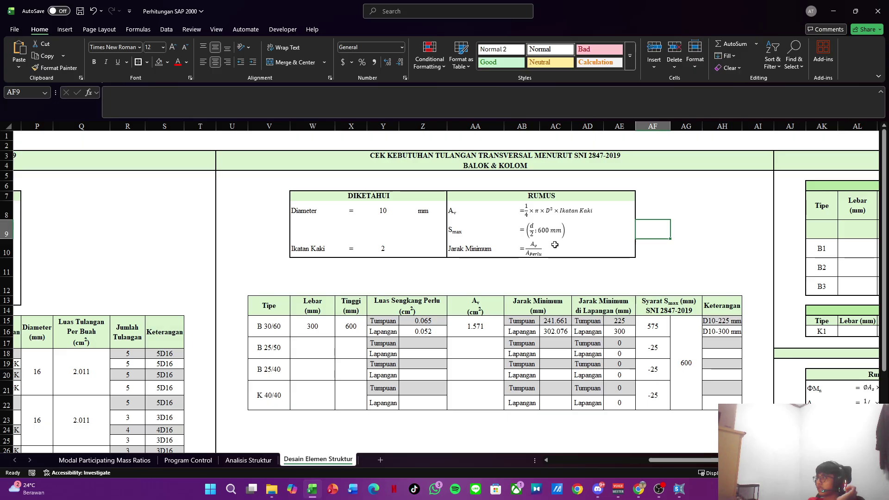
{"action": "left_click", "coordinate": [547, 231]}
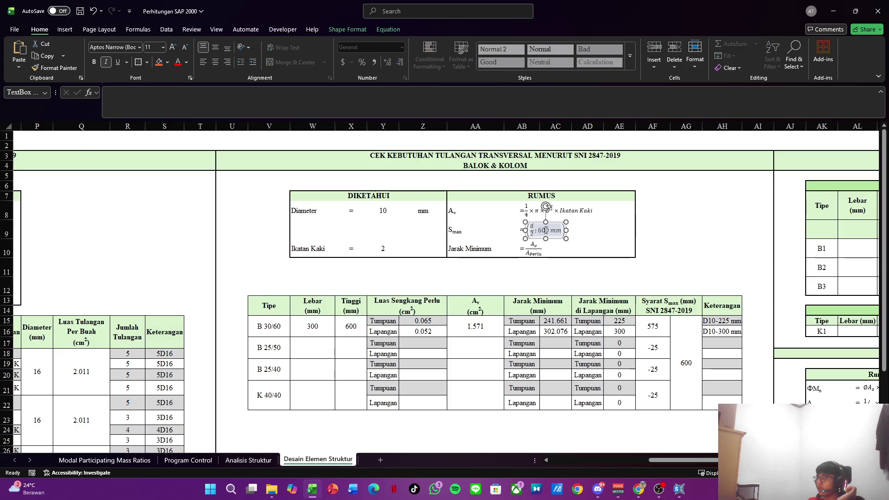
{"action": "left_click", "coordinate": [616, 227]}
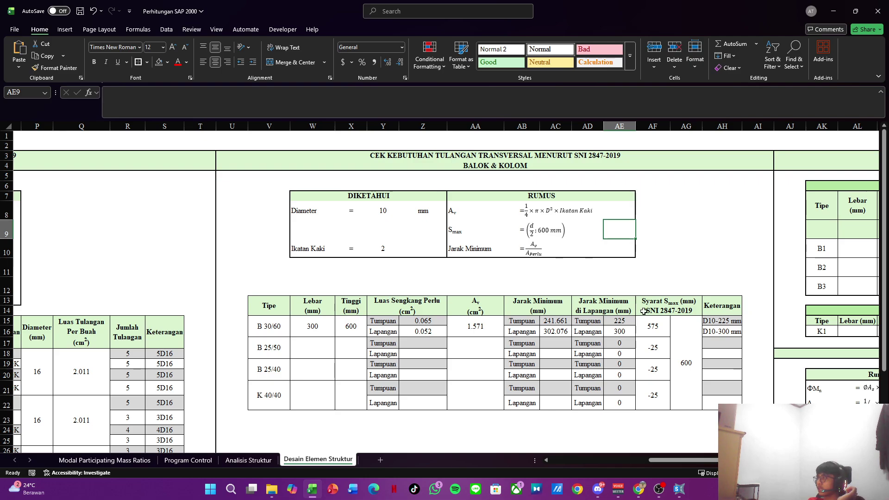
Step: In the B 30/60 Smax requirement formula, replace the $I$11 reference with the beam's concrete cover in G18
{"action": "left_click", "coordinate": [656, 327]}
{"action": "left_click", "coordinate": [421, 113]}
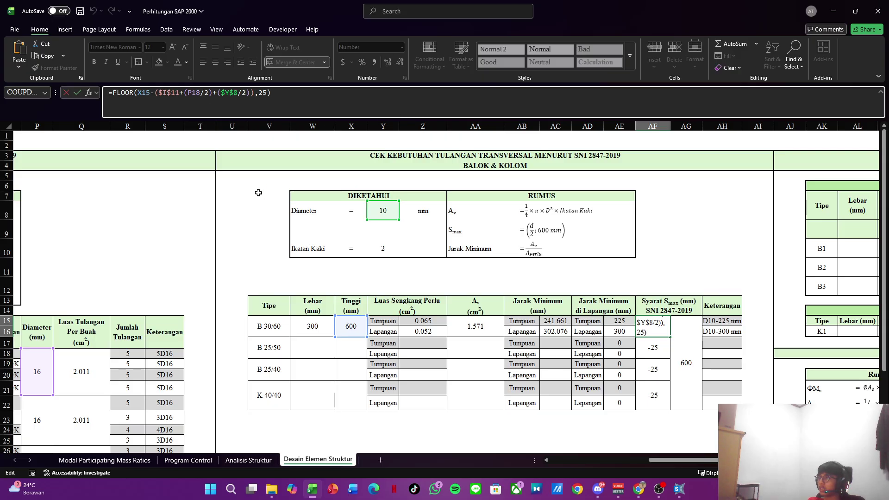
{"action": "left_click_drag", "start_coordinate": [698, 460], "coordinate": [618, 460]}
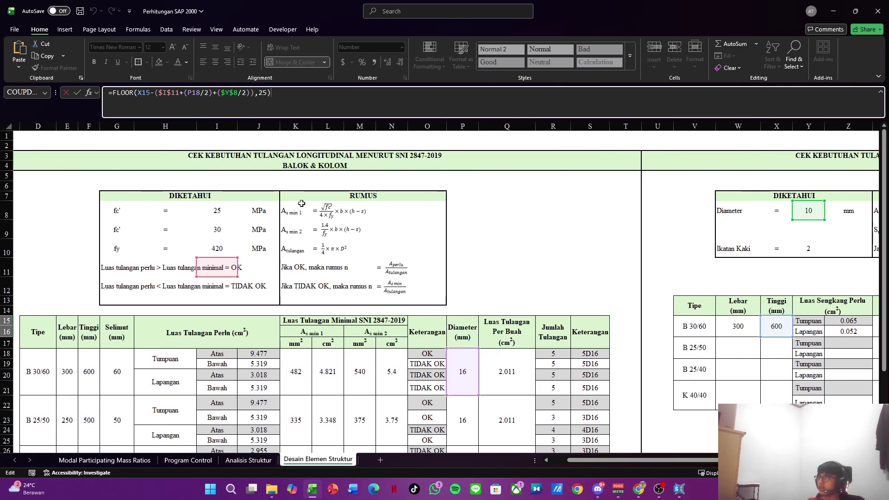
{"action": "left_click", "coordinate": [170, 92]}
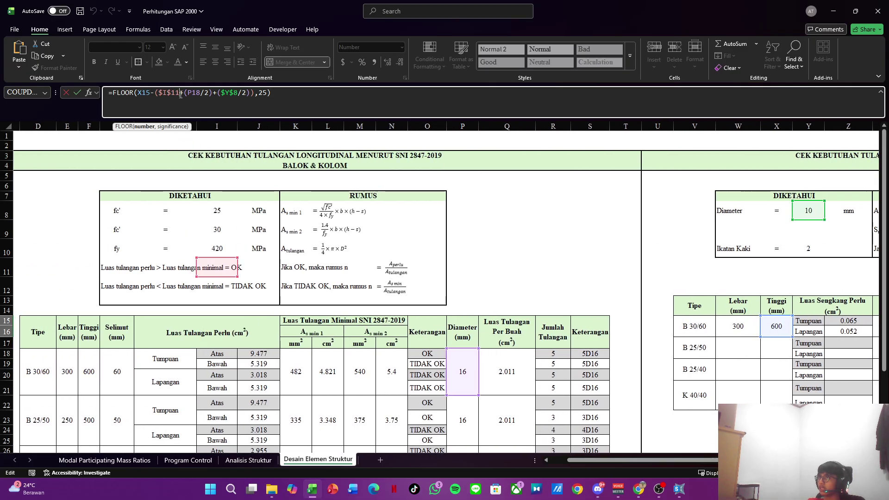
{"action": "key", "text": "BackSpace"}
{"action": "key", "text": "BackSpace"}
{"action": "key", "text": "BackSpace"}
{"action": "key", "text": "BackSpace"}
{"action": "key", "text": "BackSpace"}
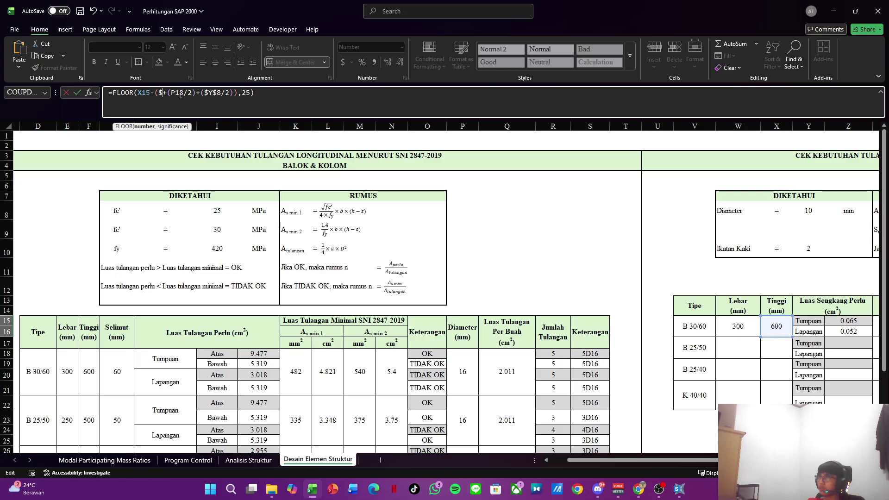
{"action": "left_click", "coordinate": [117, 368]}
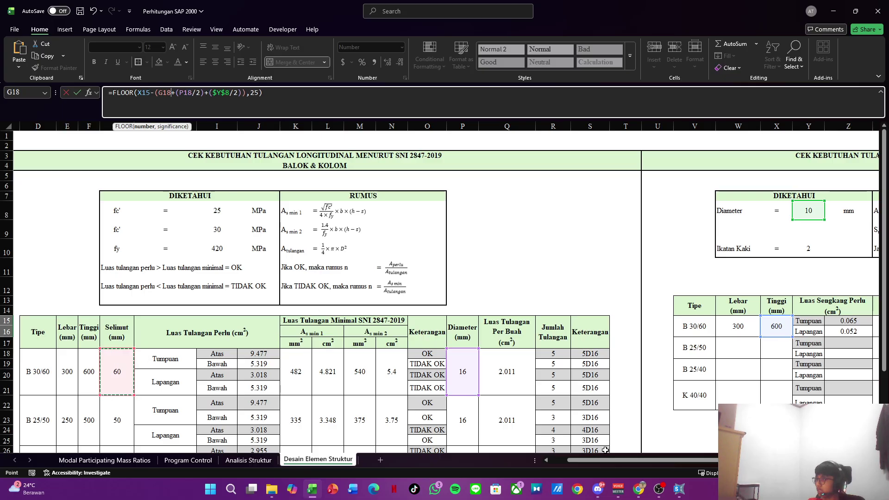
{"action": "scroll", "coordinate": [552, 429], "scroll_direction": "right", "scroll_amount": 5}
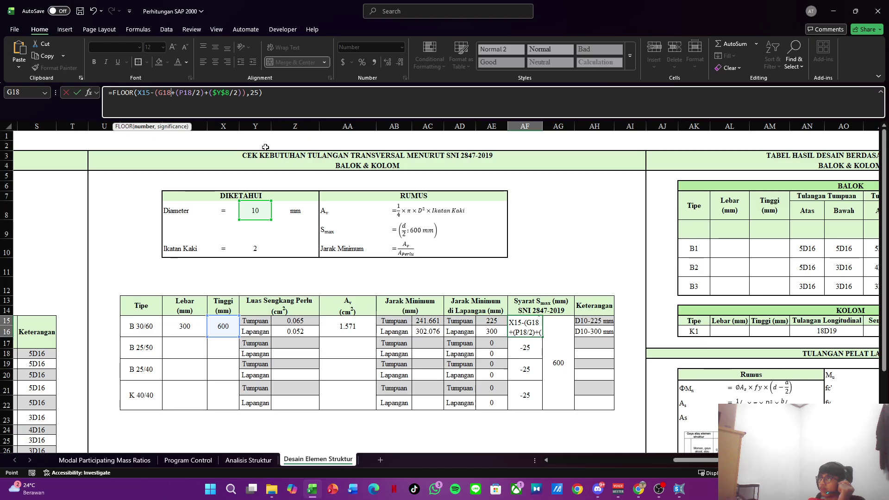
{"action": "key", "text": "ctrl+Return"}
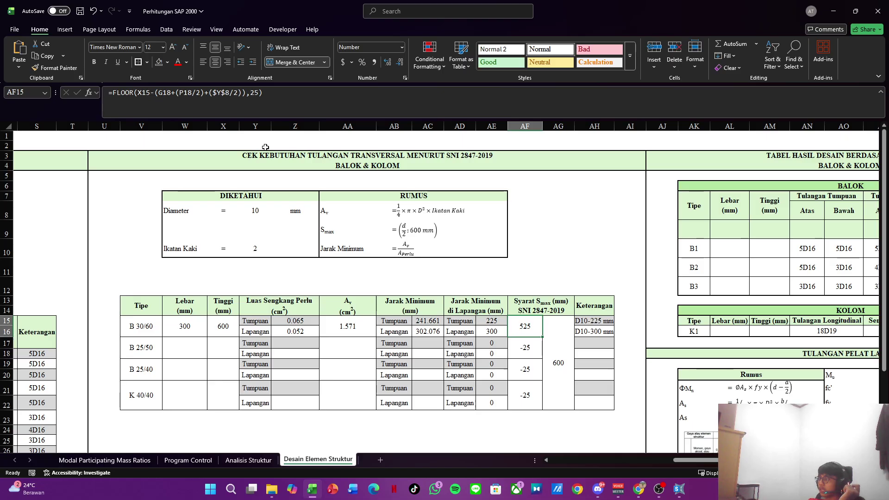
Step: Review the row 15 formulas for minimum spacing, field spacing, Smax requirement and stirrup description of beam B 30/60
{"action": "key", "text": "Right"}
{"action": "key", "text": "Right"}
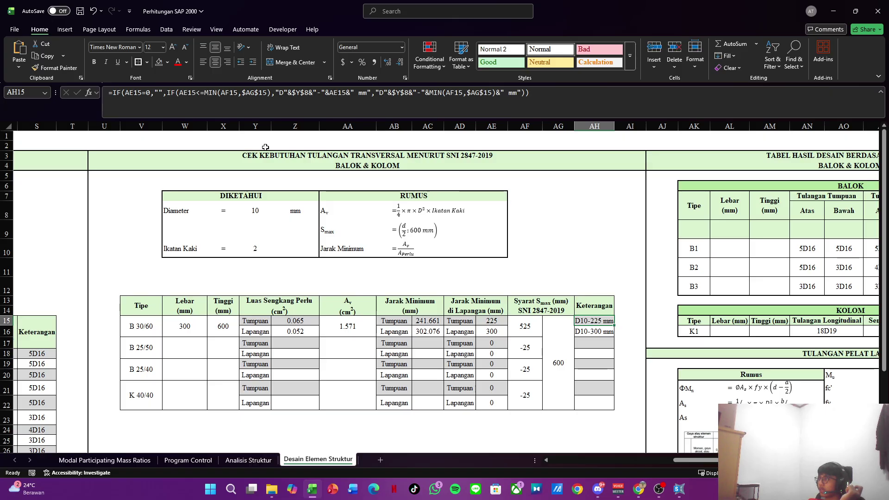
{"action": "key", "text": "Left"}
{"action": "key", "text": "Left"}
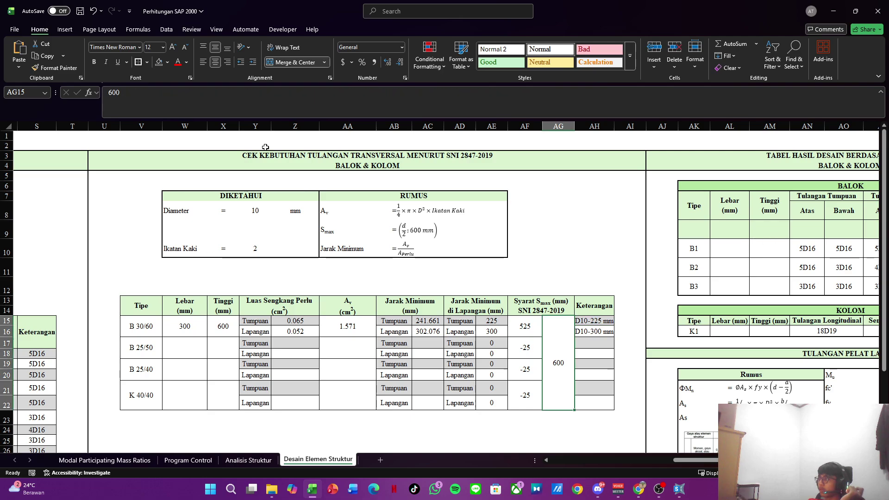
{"action": "key", "text": "Left"}
{"action": "key", "text": "Left"}
{"action": "key", "text": "Left"}
{"action": "key", "text": "Right"}
{"action": "key", "text": "Right"}
{"action": "key", "text": "Left"}
{"action": "key", "text": "Left"}
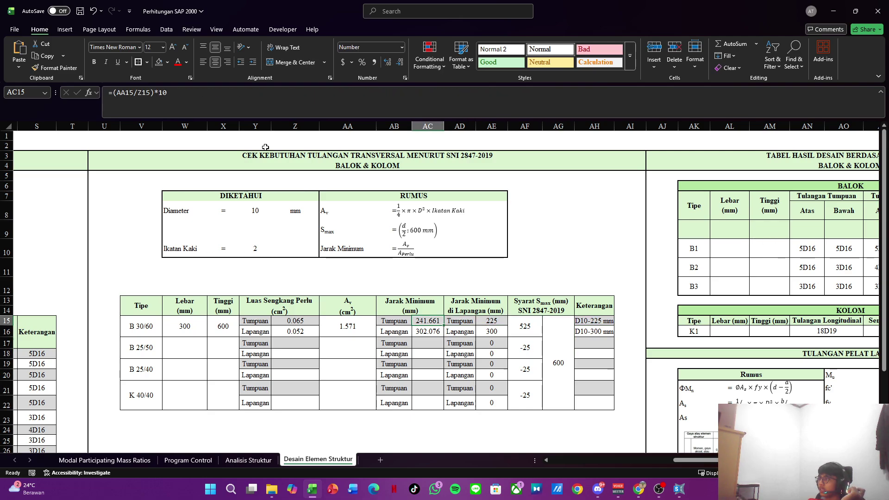
{"action": "key", "text": "Right"}
{"action": "key", "text": "Right"}
{"action": "key", "text": "Right"}
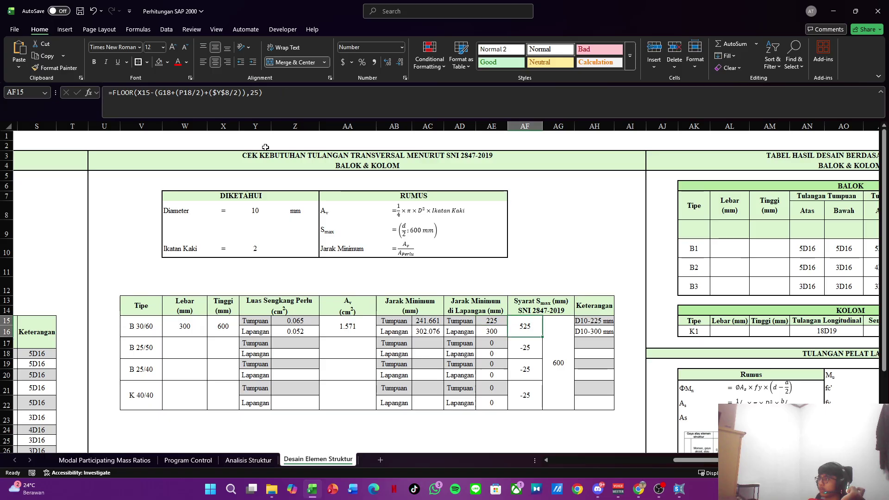
{"action": "key", "text": "Right"}
{"action": "key", "text": "Left"}
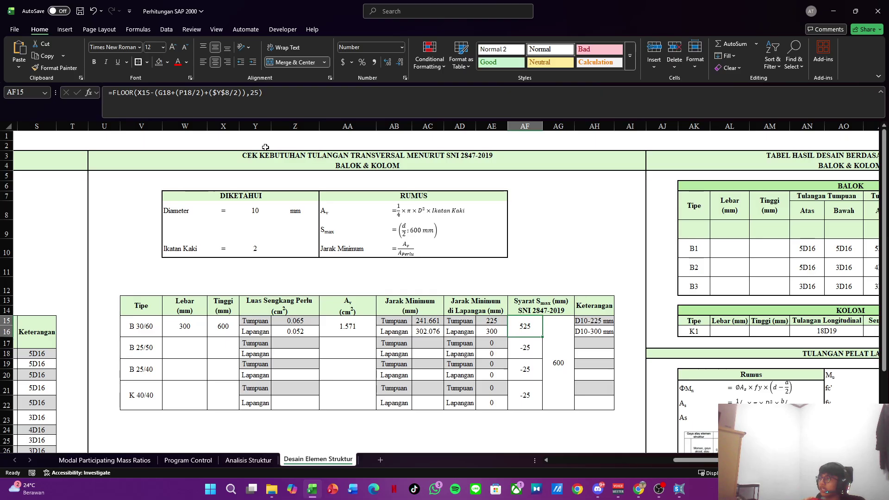
Step: Enter a width of 250 mm and a height of 500 mm for beam B 25/50 in the transverse table
{"action": "left_click", "coordinate": [182, 340]}
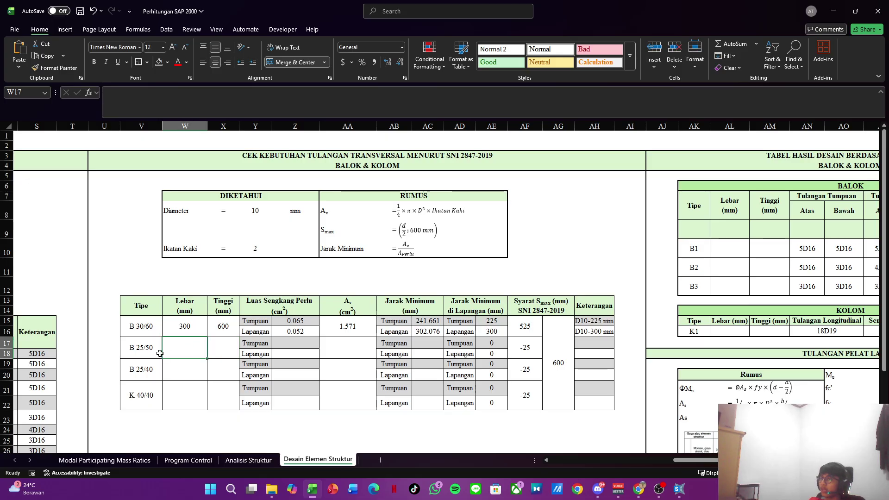
{"action": "type", "text": "250"}
{"action": "key", "text": "Tab"}
{"action": "type", "text": "50"}
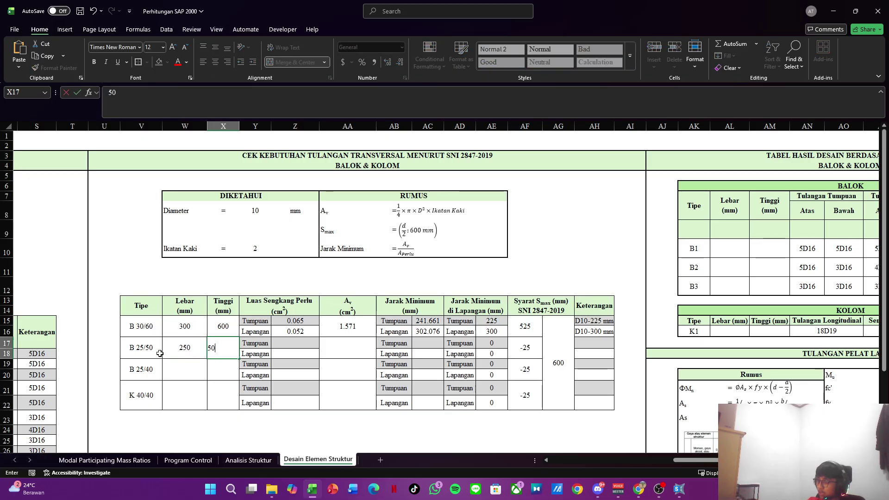
{"action": "key", "text": "Tab"}
{"action": "key", "text": "Tab"}
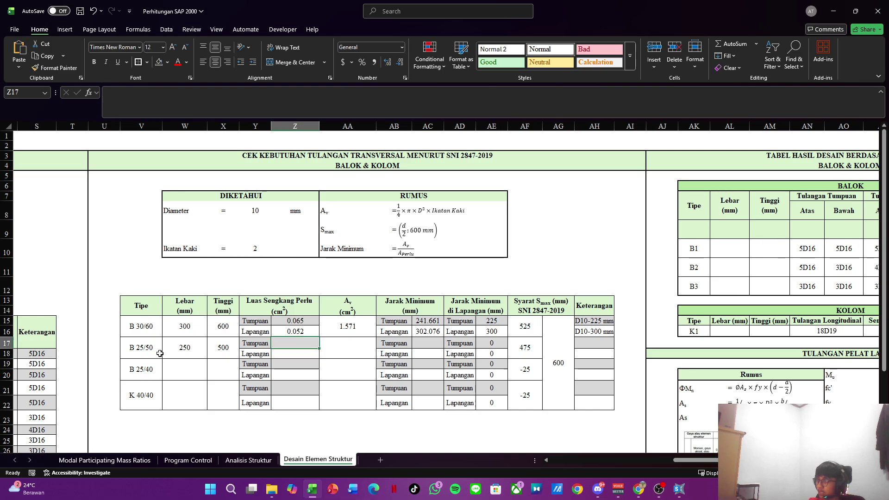
Step: Switch to SAP2000, select all frames with section property B 25/50, and show only those frames
{"action": "left_click", "coordinate": [678, 489]}
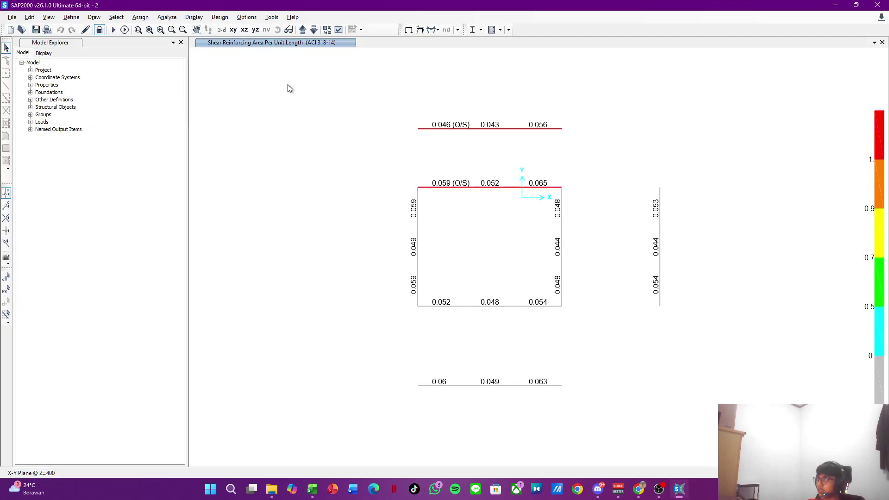
{"action": "left_click", "coordinate": [118, 15]}
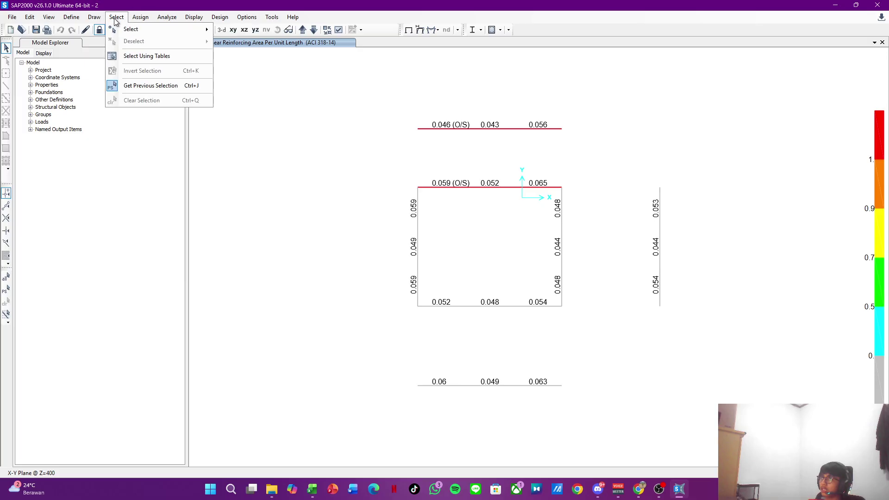
{"action": "mouse_move", "coordinate": [139, 29]}
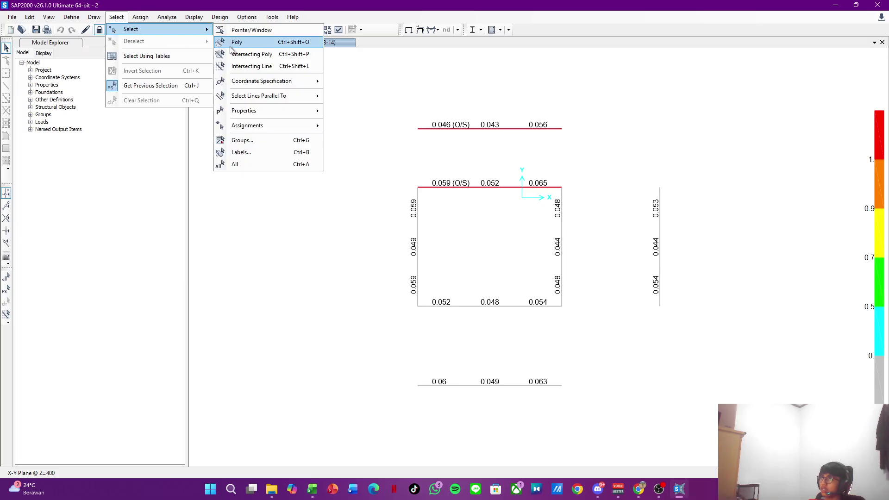
{"action": "mouse_move", "coordinate": [274, 112]}
{"action": "left_click", "coordinate": [329, 127]}
{"action": "left_click", "coordinate": [341, 154]}
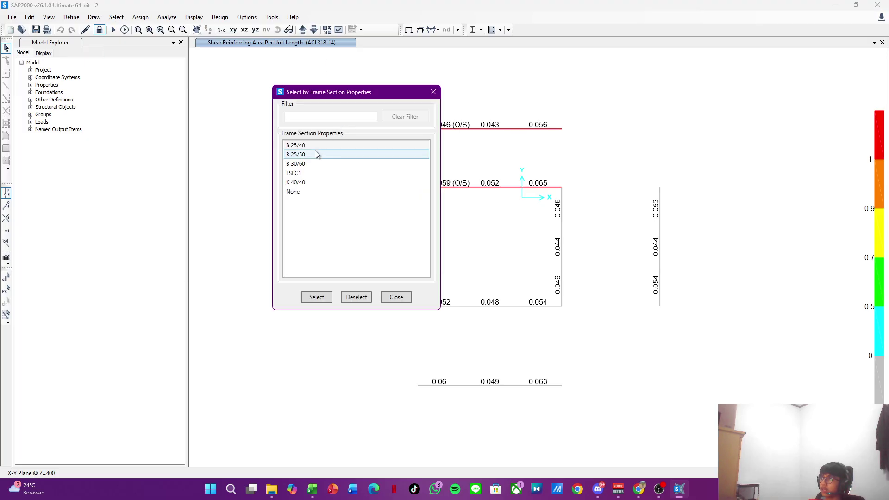
{"action": "left_click", "coordinate": [317, 296]}
{"action": "left_click", "coordinate": [396, 297]}
{"action": "right_click", "coordinate": [309, 235]}
{"action": "left_click", "coordinate": [364, 315]}
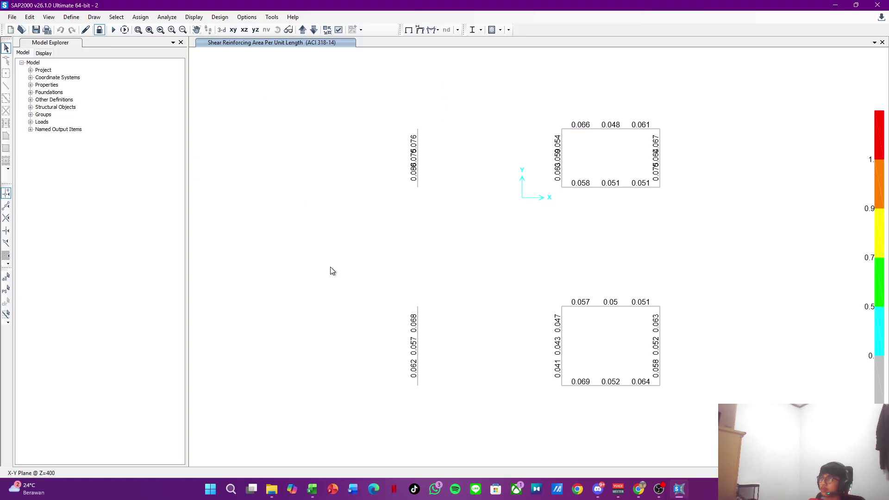
Step: Examine the shear reinforcing areas on the B 25/50 beams in the lower part of the plan
{"action": "scroll", "coordinate": [438, 238], "scroll_direction": "up", "scroll_amount": 2}
{"action": "left_click_drag", "start_coordinate": [439, 237], "coordinate": [346, 273]}
{"action": "left_click_drag", "start_coordinate": [525, 220], "coordinate": [349, 240]}
{"action": "left_click_drag", "start_coordinate": [529, 255], "coordinate": [469, 139]}
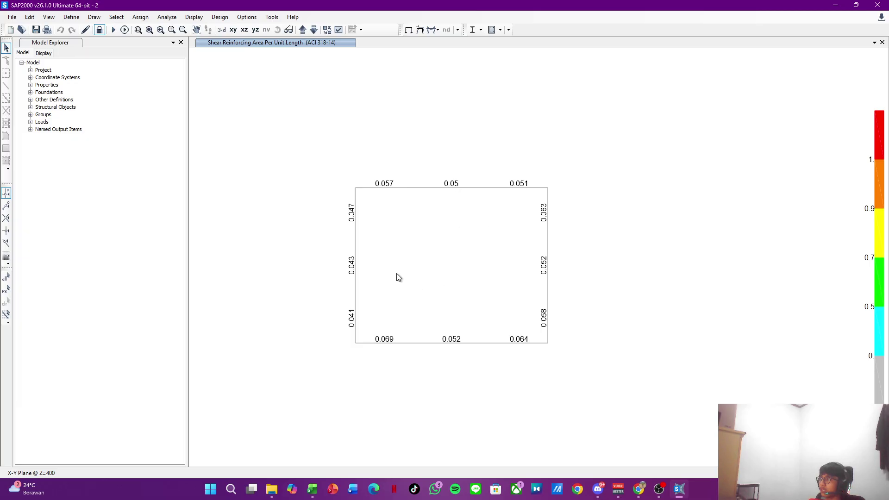
{"action": "left_click_drag", "start_coordinate": [391, 251], "coordinate": [499, 342]}
{"action": "left_click_drag", "start_coordinate": [319, 284], "coordinate": [529, 171]}
{"action": "left_click_drag", "start_coordinate": [411, 190], "coordinate": [407, 212]}
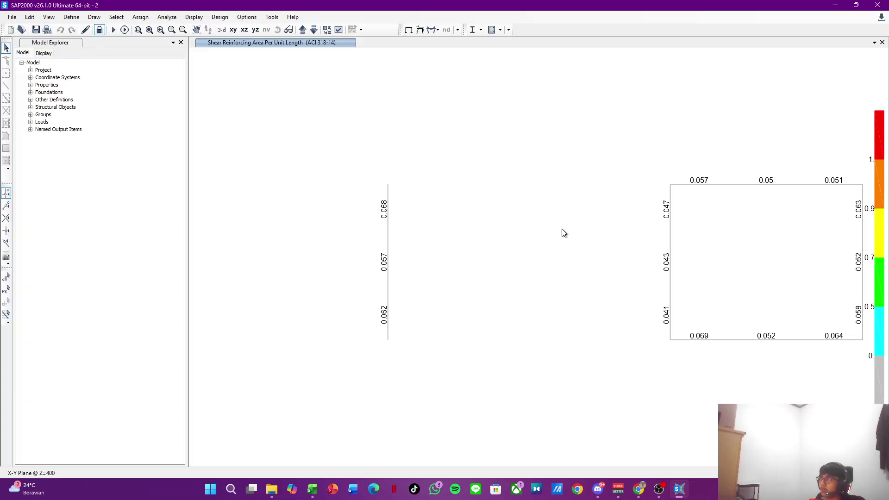
{"action": "left_click_drag", "start_coordinate": [538, 227], "coordinate": [403, 262]}
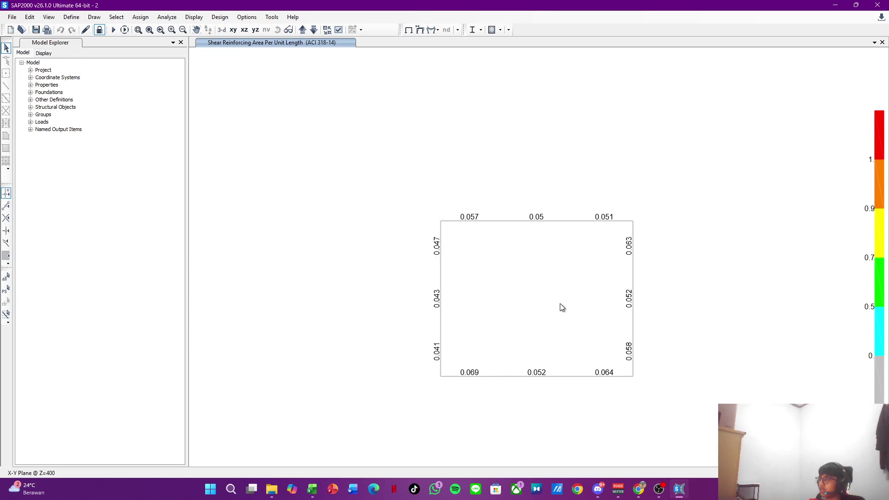
Step: Compare the lower bay's bottom beam with the upper B 25/50 beams for shear reinforcing area, and select the isolated upper vertical beam
{"action": "left_click", "coordinate": [470, 376]}
{"action": "left_click_drag", "start_coordinate": [443, 295], "coordinate": [444, 434]}
{"action": "left_click_drag", "start_coordinate": [459, 229], "coordinate": [440, 358]}
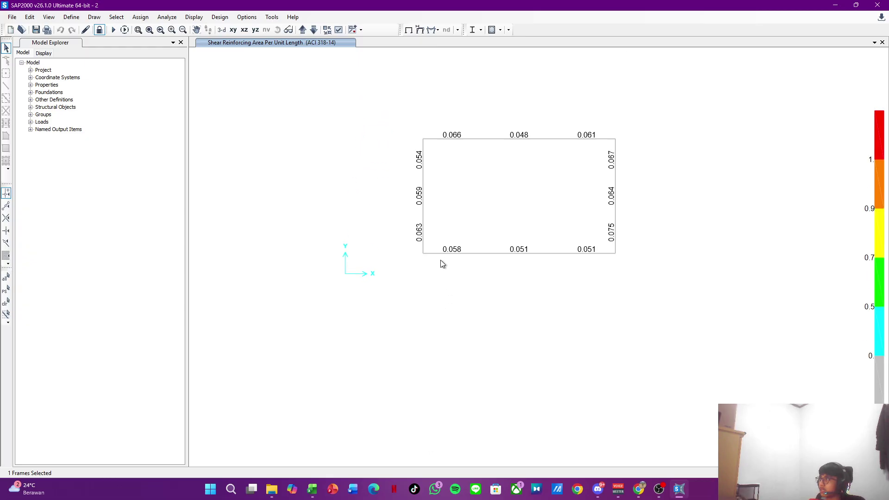
{"action": "scroll", "coordinate": [594, 279], "scroll_direction": "down", "scroll_amount": 4}
{"action": "scroll", "coordinate": [578, 329], "scroll_direction": "up", "scroll_amount": 4}
{"action": "left_click_drag", "start_coordinate": [578, 347], "coordinate": [562, 227]}
{"action": "left_click", "coordinate": [520, 373]}
{"action": "left_click_drag", "start_coordinate": [551, 290], "coordinate": [485, 477]}
{"action": "left_click_drag", "start_coordinate": [413, 279], "coordinate": [630, 312]}
{"action": "left_click_drag", "start_coordinate": [485, 264], "coordinate": [544, 299]}
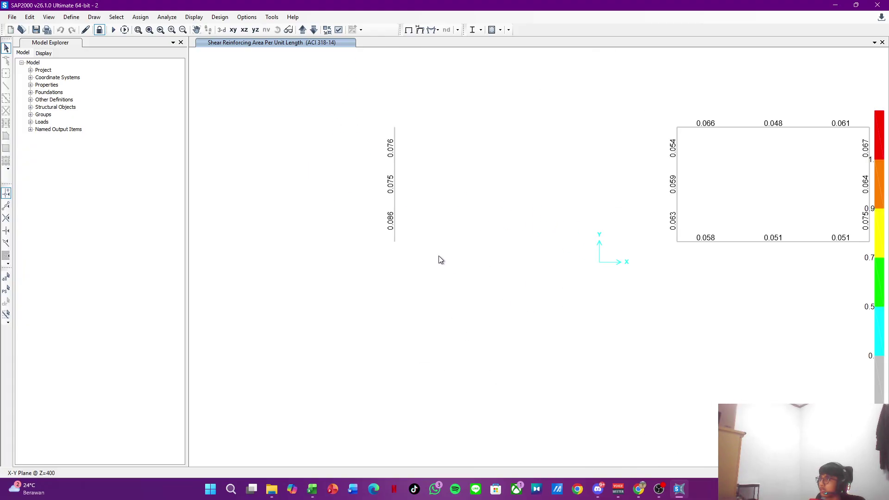
{"action": "left_click", "coordinate": [395, 207]}
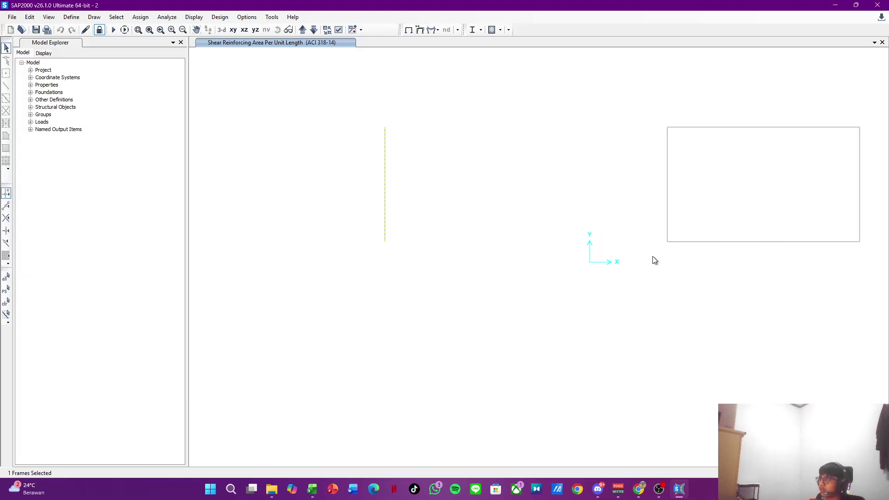
Step: Compare the shear reinforcing areas of the isolated vertical B 25/50 beam and the surrounding beams in the current and adjacent floor plans
{"action": "left_click_drag", "start_coordinate": [653, 258], "coordinate": [535, 226]}
{"action": "left_click_drag", "start_coordinate": [626, 285], "coordinate": [583, 81]}
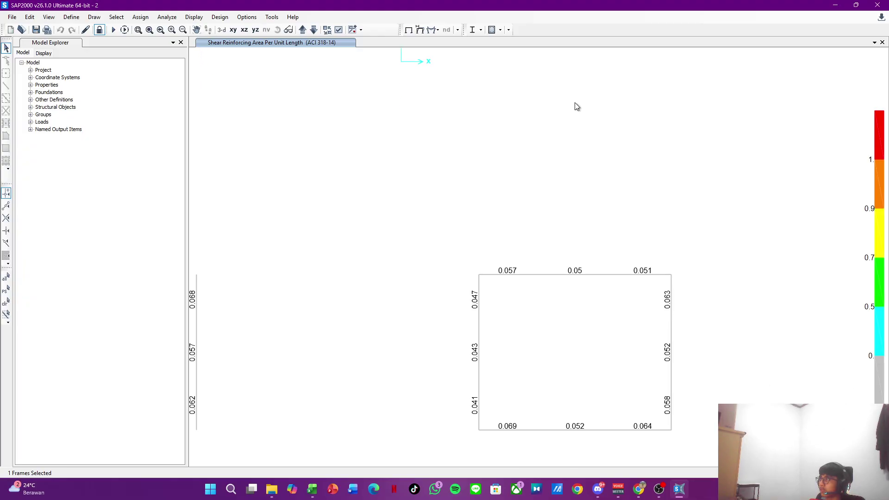
{"action": "left_click_drag", "start_coordinate": [509, 304], "coordinate": [679, 200]}
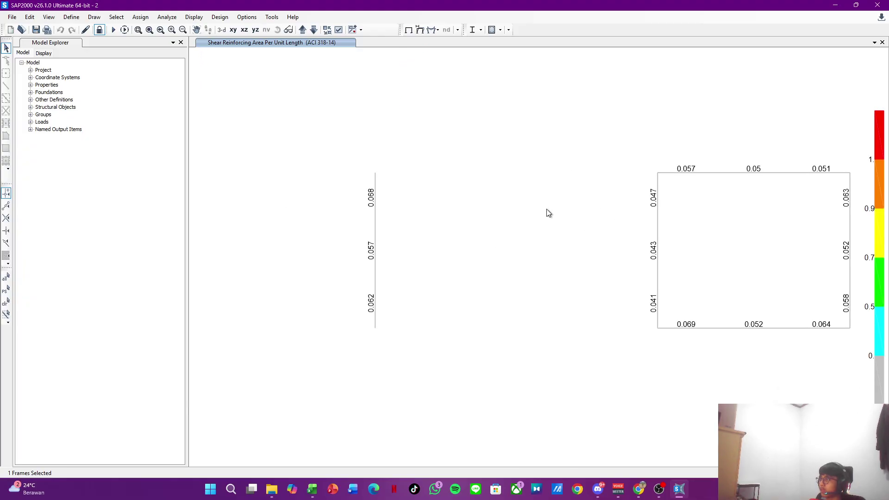
{"action": "left_click_drag", "start_coordinate": [497, 146], "coordinate": [506, 250]}
{"action": "left_click_drag", "start_coordinate": [421, 88], "coordinate": [395, 233]}
{"action": "left_click_drag", "start_coordinate": [354, 148], "coordinate": [369, 194]}
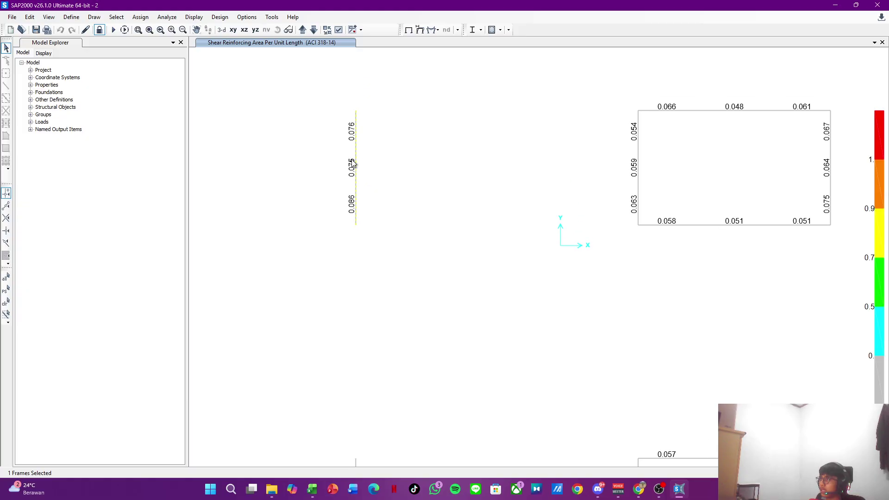
{"action": "left_click", "coordinate": [301, 29]}
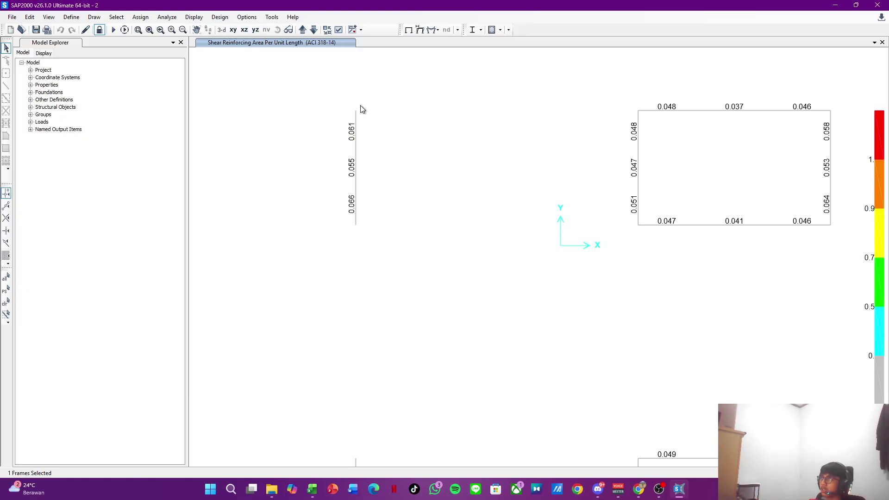
{"action": "left_click_drag", "start_coordinate": [500, 241], "coordinate": [452, 156]}
{"action": "left_click_drag", "start_coordinate": [321, 63], "coordinate": [386, 231]}
{"action": "left_click", "coordinate": [302, 30]}
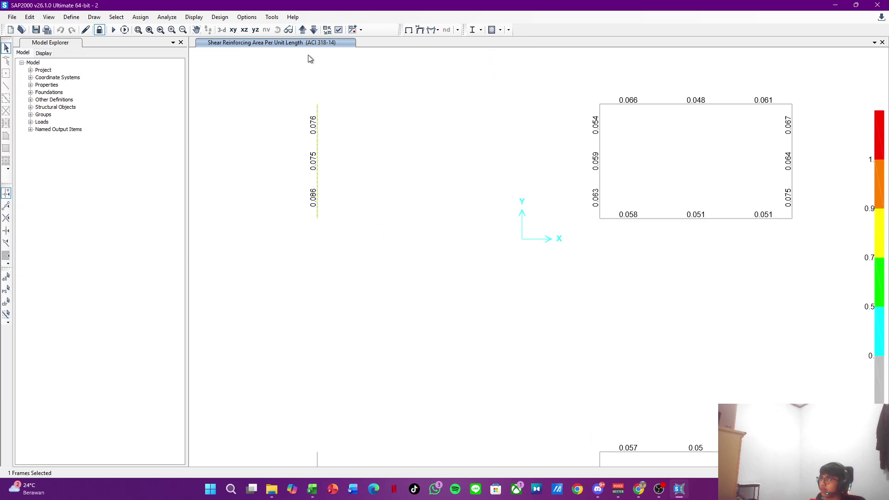
Step: Switch to the Excel workbook and enter required stirrup areas for B 25/50 of 0.086 for Tumpuan and 0.075 for Lapangan
{"action": "key", "text": "Escape"}
{"action": "left_click", "coordinate": [312, 488]}
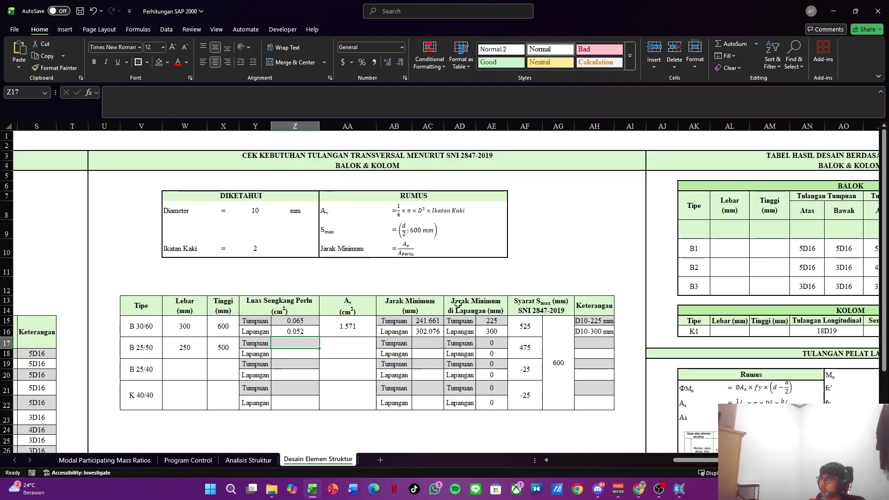
{"action": "type", "text": "0.086"}
{"action": "key", "text": "Return"}
{"action": "type", "text": "0"}
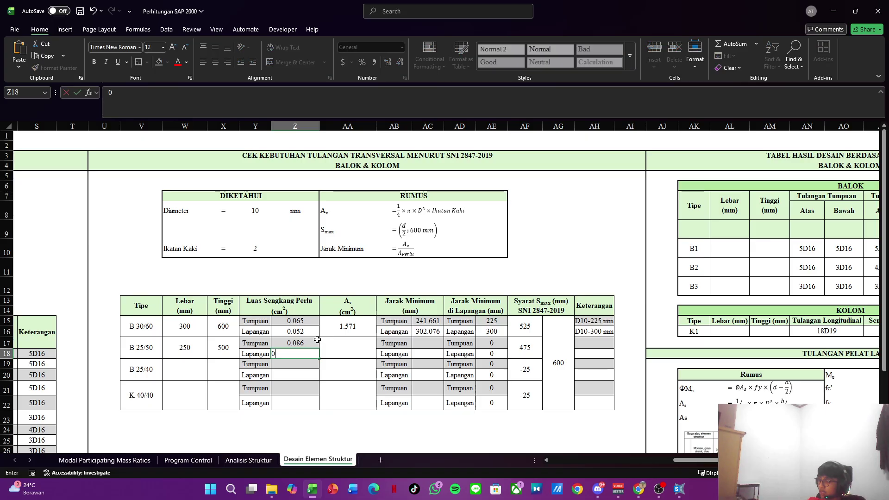
{"action": "key", "text": "Tab"}
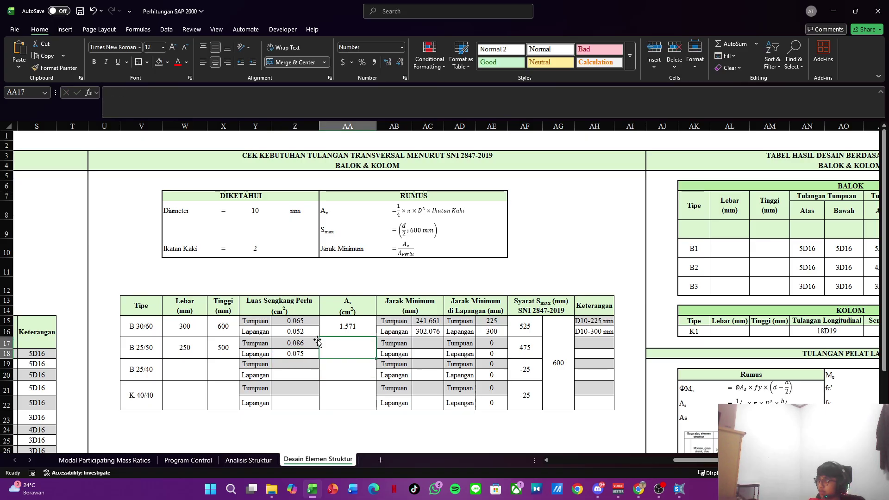
Step: Copy the B 30/60 Av formula to the B 25/50, B 25/40 and K 40/40 rows
{"action": "key", "text": "Up"}
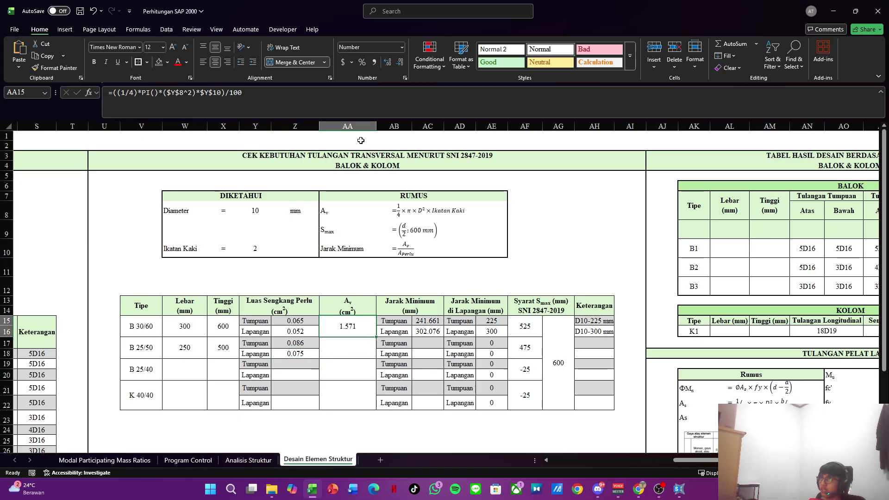
{"action": "left_click", "coordinate": [368, 101]}
{"action": "key", "text": "Escape"}
{"action": "key", "text": "ctrl+c"}
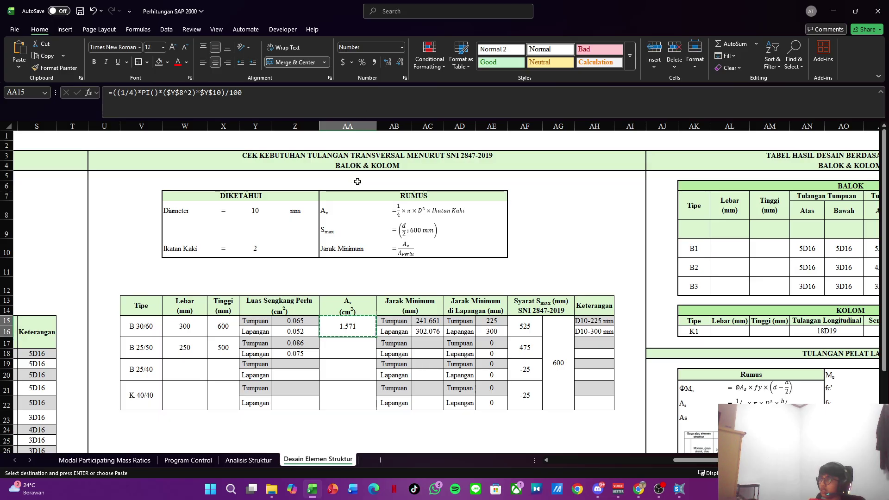
{"action": "key", "text": "Down"}
{"action": "key", "text": "Return"}
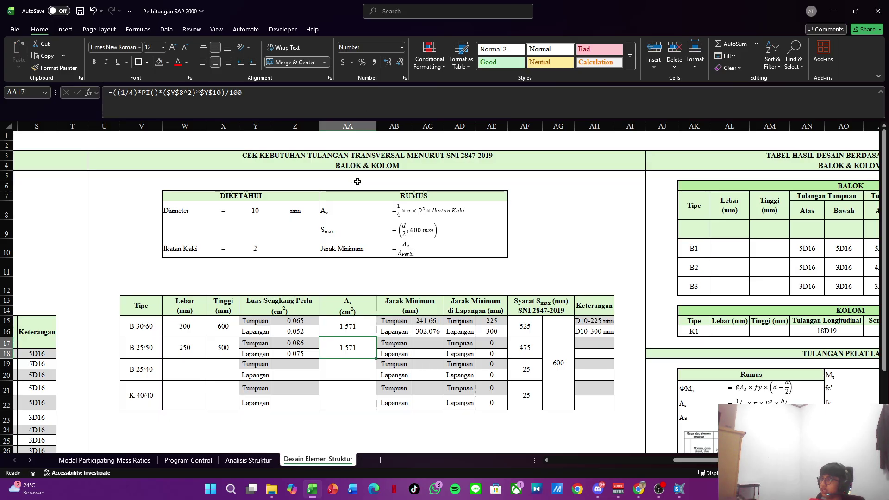
{"action": "key", "text": "ctrl+c"}
{"action": "key", "text": "Down"}
{"action": "key", "text": "ctrl+v"}
{"action": "key", "text": "Down"}
{"action": "key", "text": "ctrl+v"}
{"action": "key", "text": "Escape"}
Step: Copy the B 30/60 Tumpuan minimum spacing formula to the B 25/50 Tumpuan row
{"action": "key", "text": "Right"}
{"action": "key", "text": "Up"}
{"action": "key", "text": "Right"}
{"action": "key", "text": "Left"}
{"action": "key", "text": "Up"}
{"action": "key", "text": "Right"}
{"action": "key", "text": "Up"}
{"action": "key", "text": "Up"}
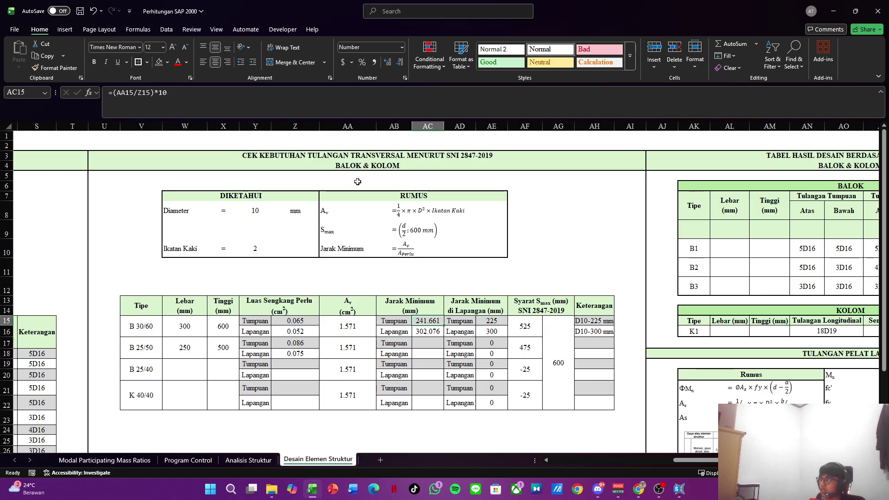
{"action": "key", "text": "ctrl+c"}
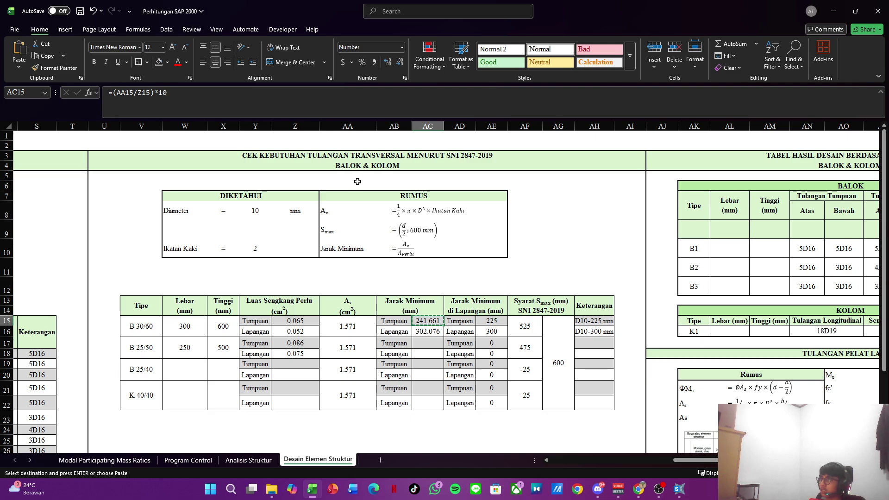
{"action": "key", "text": "Down"}
{"action": "key", "text": "Down"}
{"action": "key", "text": "ctrl+v"}
{"action": "key", "text": "Escape"}
Step: Copy both B 30/60 minimum spacing formulas, Tumpuan and Lapangan, to the two B 25/50 rows
{"action": "key", "text": "Up"}
{"action": "key", "text": "Up"}
{"action": "key", "text": "shift+Down"}
{"action": "key", "text": "ctrl+c"}
{"action": "key", "text": "Down"}
{"action": "key", "text": "Down"}
{"action": "key", "text": "Down"}
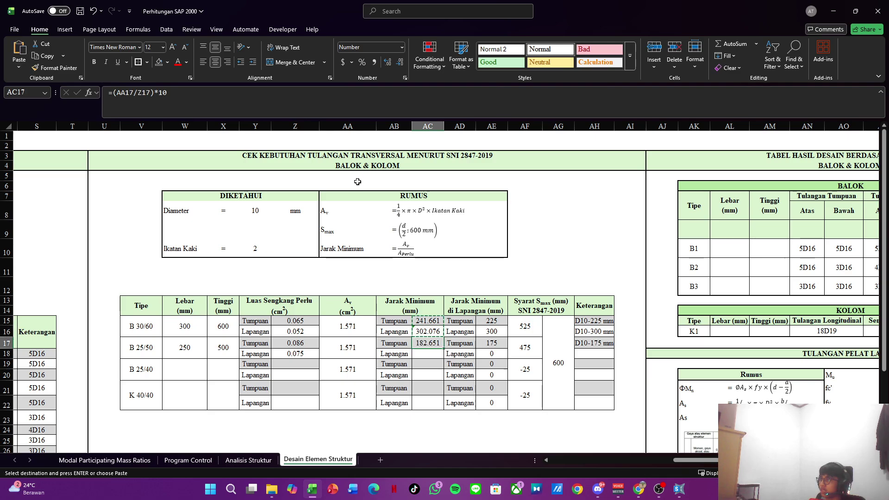
{"action": "key", "text": "ctrl+v"}
Step: Try to extend the minimum spacing formulas to the B 25/40 and K 40/40 rows, and undo those pastes
{"action": "key", "text": "Down"}
{"action": "key", "text": "ctrl+v"}
{"action": "key", "text": "Down"}
{"action": "key", "text": "Down"}
{"action": "key", "text": "ctrl+v"}
{"action": "key", "text": "Escape"}
{"action": "key", "text": "Right"}
{"action": "key", "text": "shift+Down"}
{"action": "key", "text": "shift+Up"}
{"action": "key", "text": "shift+Up"}
{"action": "key", "text": "Left"}
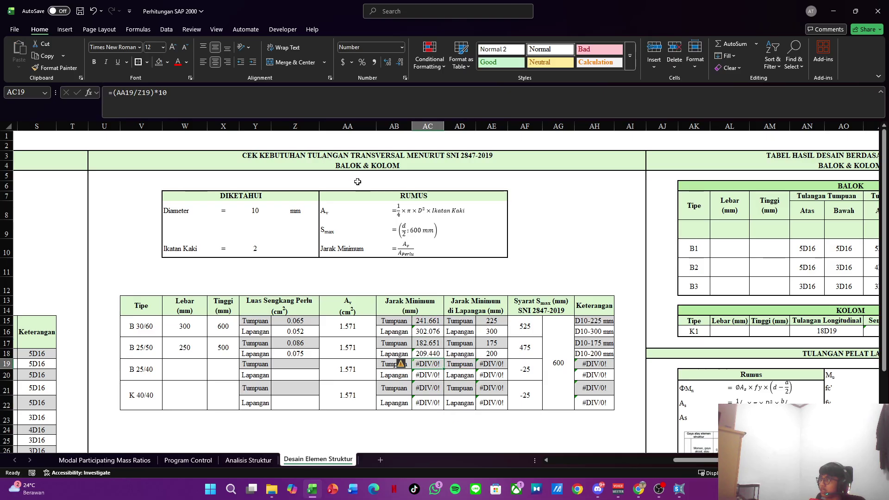
{"action": "key", "text": "ctrl+z"}
{"action": "key", "text": "ctrl+z"}
{"action": "key", "text": "Escape"}
Step: Check the formulas behind the B 25/50 Tumpuan minimum spacing and its rounded field spacing
{"action": "key", "text": "Right"}
{"action": "key", "text": "Left"}
{"action": "key", "text": "Up"}
{"action": "key", "text": "Up"}
{"action": "key", "text": "Right"}
{"action": "key", "text": "Right"}
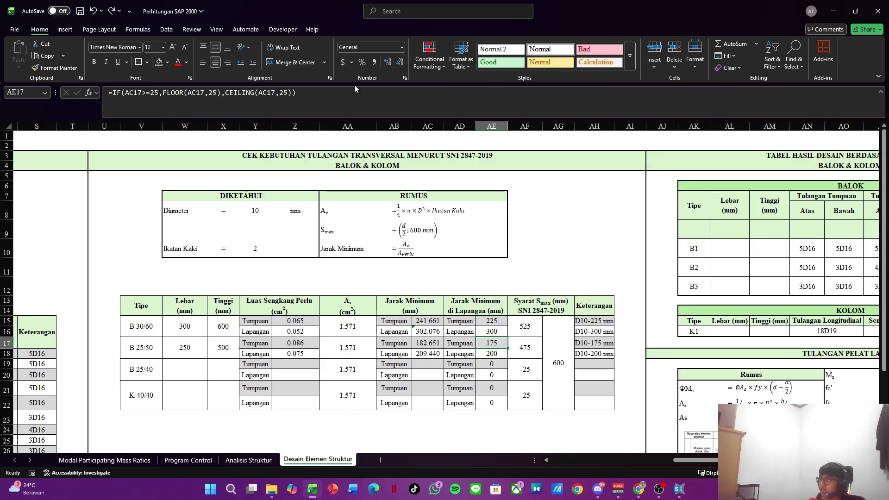
{"action": "key", "text": "F2"}
{"action": "left_click_drag", "start_coordinate": [692, 460], "coordinate": [717, 463]}
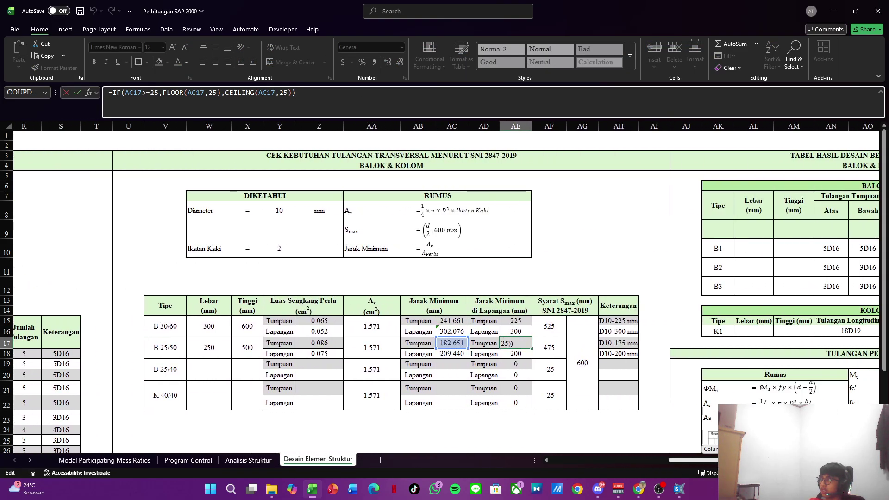
{"action": "left_click", "coordinate": [456, 343]}
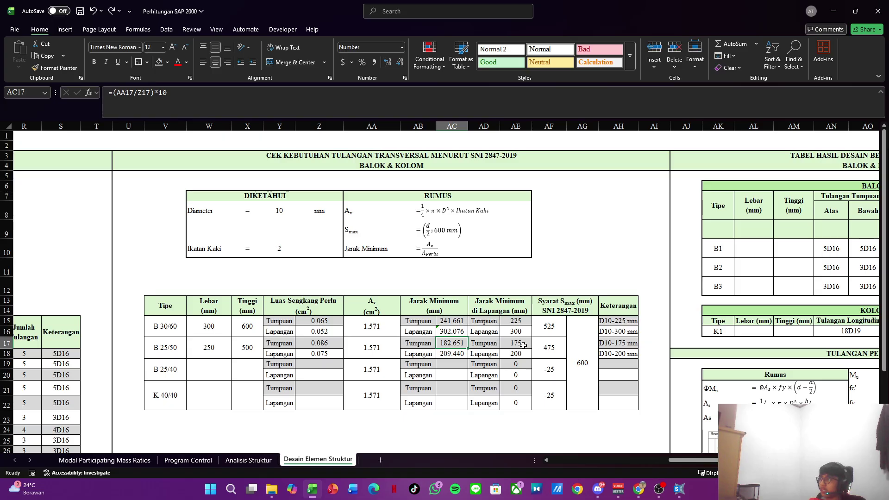
Step: Try to redirect the misplaced cover reference of the B 25/50 Smax formula within the longitudinal table
{"action": "left_click", "coordinate": [538, 345]}
{"action": "key", "text": "F2"}
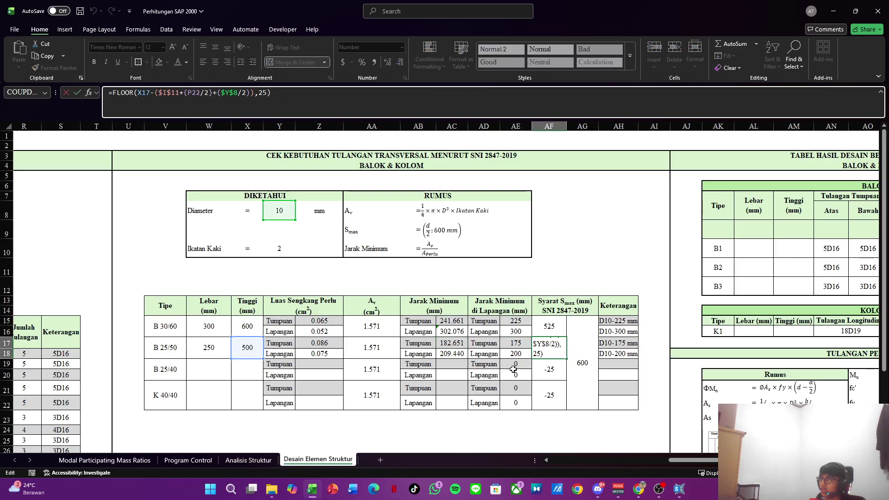
{"action": "left_click_drag", "start_coordinate": [688, 460], "coordinate": [555, 462]}
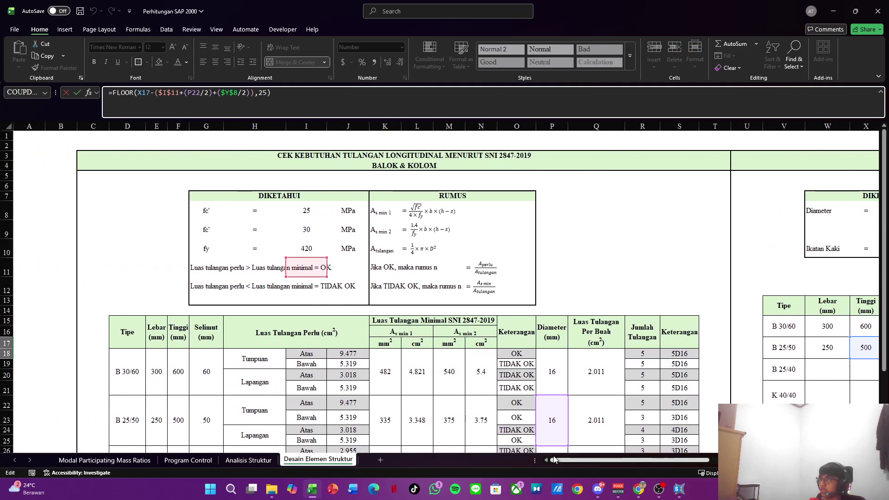
{"action": "scroll", "coordinate": [308, 217], "scroll_direction": "down", "scroll_amount": 2}
{"action": "left_click_drag", "start_coordinate": [308, 221], "coordinate": [276, 270]}
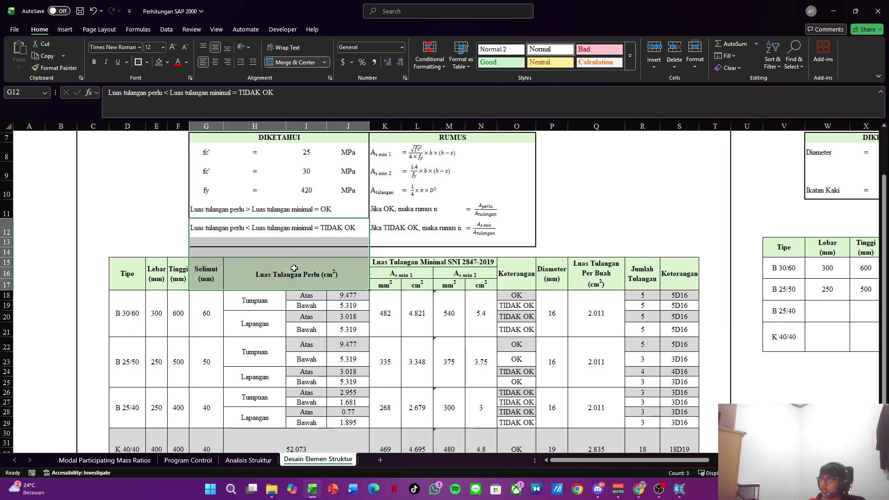
{"action": "left_click_drag", "start_coordinate": [601, 461], "coordinate": [675, 461]}
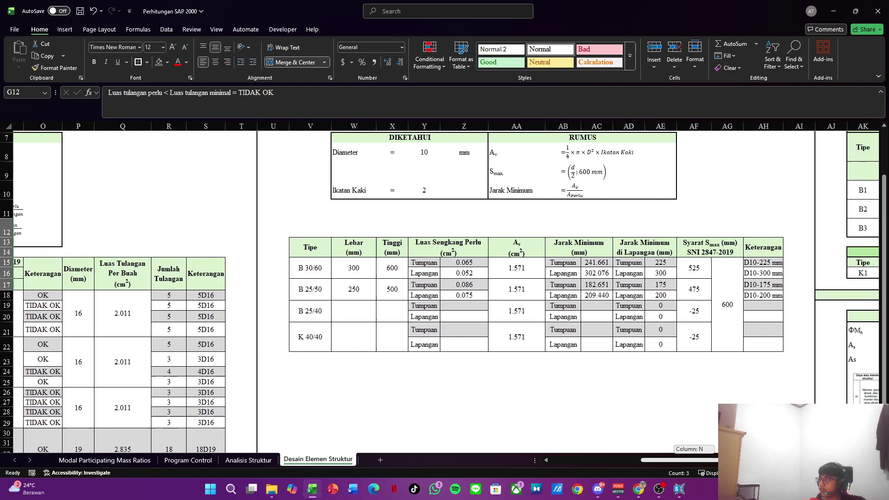
Step: Compare the Smax formulas of B 30/60 and B 25/50 to see which cover cell each one references
{"action": "left_click", "coordinate": [690, 289]}
{"action": "left_click", "coordinate": [688, 269]}
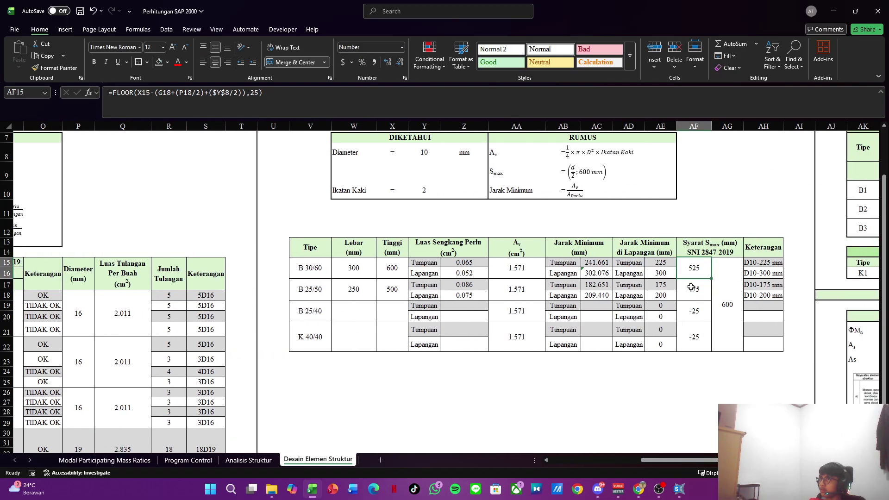
{"action": "left_click", "coordinate": [690, 288]}
{"action": "left_click", "coordinate": [692, 271]}
{"action": "left_click", "coordinate": [694, 287]}
{"action": "left_click", "coordinate": [696, 272]}
{"action": "left_click", "coordinate": [700, 292]}
{"action": "left_click", "coordinate": [698, 275]}
{"action": "left_click", "coordinate": [700, 287]}
{"action": "left_click_drag", "start_coordinate": [703, 280], "coordinate": [703, 277]}
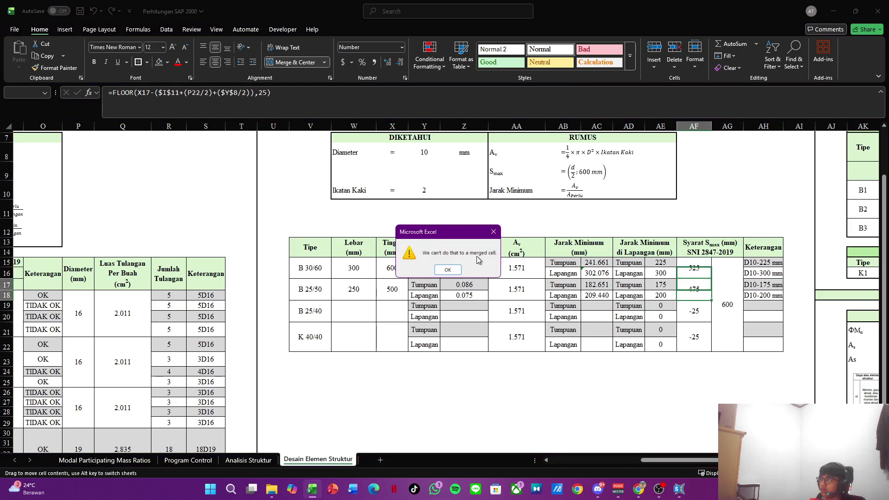
{"action": "left_click", "coordinate": [493, 231]}
Step: Examine the Smax formulas of the remaining rows, the rounded field spacing formulas, and the cells referenced by the B 30/60 Smax formula
{"action": "left_click", "coordinate": [705, 314]}
{"action": "left_click", "coordinate": [694, 335]}
{"action": "left_click", "coordinate": [688, 286]}
{"action": "left_click", "coordinate": [689, 268]}
{"action": "left_click", "coordinate": [692, 290]}
{"action": "left_click", "coordinate": [690, 268]}
{"action": "left_click", "coordinate": [656, 262]}
{"action": "left_click", "coordinate": [658, 272]}
{"action": "left_click", "coordinate": [661, 286]}
{"action": "left_click", "coordinate": [666, 303]}
{"action": "left_click", "coordinate": [672, 317]}
{"action": "left_click", "coordinate": [675, 332]}
{"action": "left_click", "coordinate": [670, 341]}
{"action": "left_click", "coordinate": [694, 275]}
{"action": "left_click", "coordinate": [392, 114]}
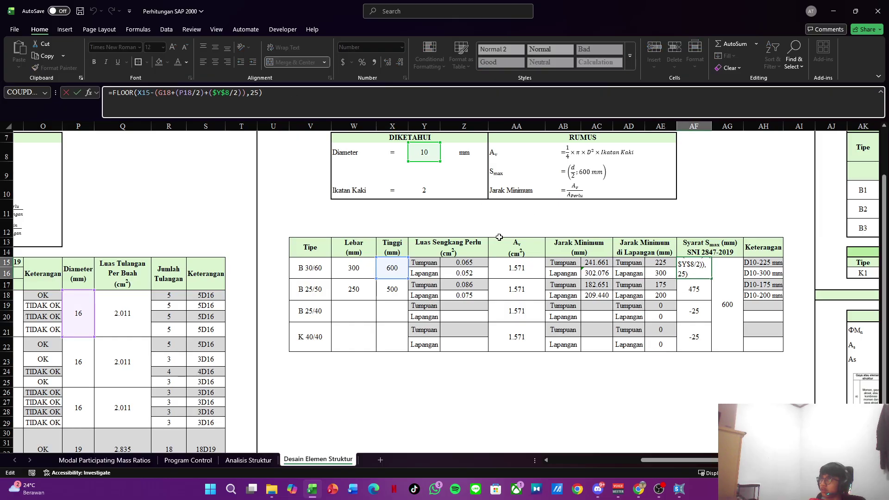
{"action": "mouse_move", "coordinate": [739, 460]}
{"action": "left_mouse_down"}
{"action": "mouse_move", "coordinate": [671, 462]}
{"action": "mouse_move", "coordinate": [730, 460]}
{"action": "left_mouse_up"}
{"action": "key", "text": "Escape"}
Step: Correct the B 25/50 Smax formula by replacing its $I$11 reference with the B 25/50 Selimut cell in the longitudinal table
{"action": "left_click", "coordinate": [744, 289]}
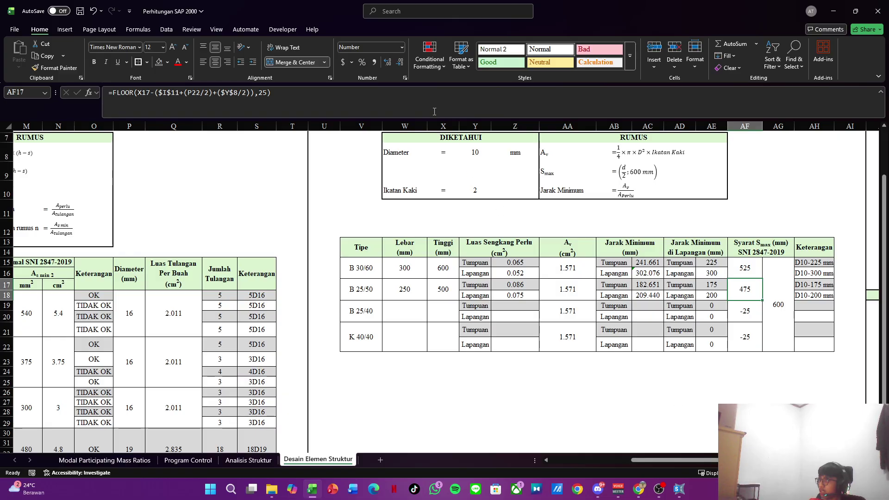
{"action": "key", "text": "F2"}
{"action": "left_click_drag", "start_coordinate": [673, 460], "coordinate": [593, 460]}
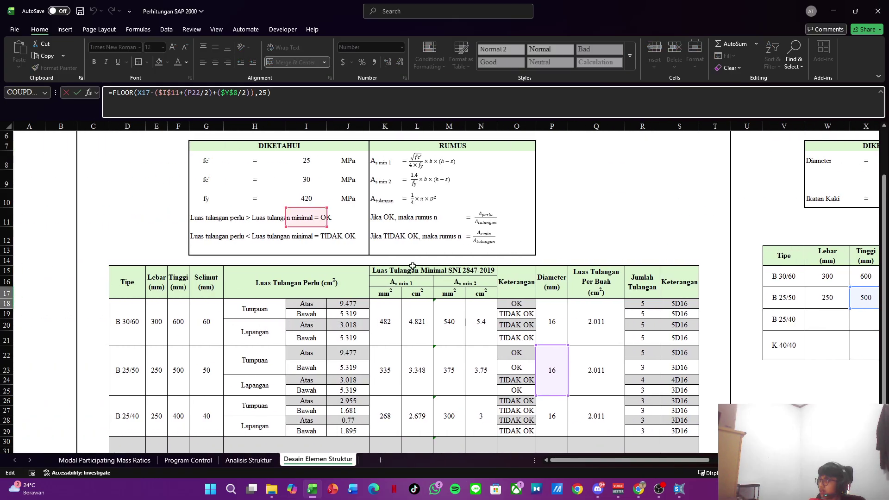
{"action": "left_click_drag", "start_coordinate": [309, 227], "coordinate": [226, 365]}
{"action": "key", "text": "Return"}
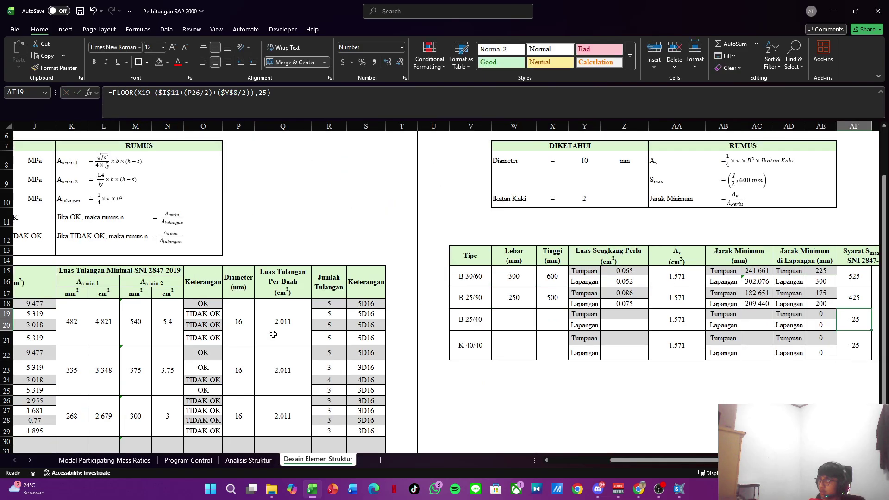
Step: Replace the $I$11 reference in the B 25/40 Smax formula with the B 25/40 Selimut cell
{"action": "key", "text": "F2"}
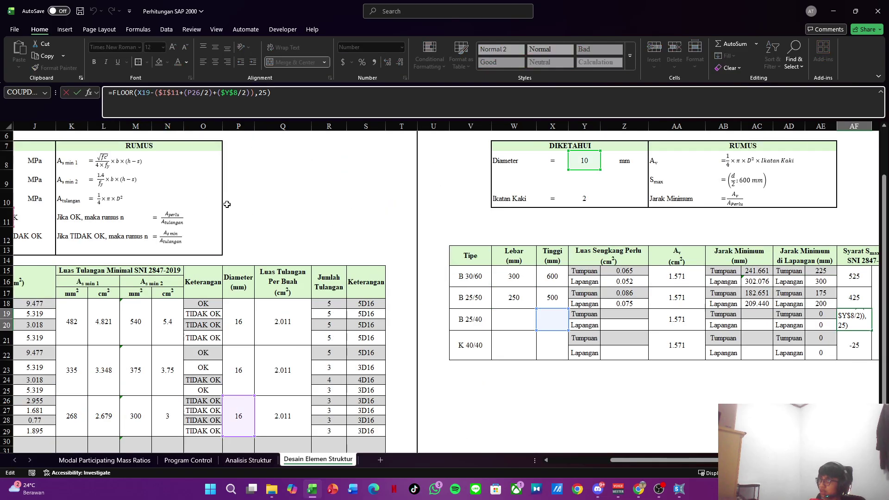
{"action": "left_click_drag", "start_coordinate": [691, 461], "coordinate": [631, 461]}
{"action": "left_click_drag", "start_coordinate": [309, 228], "coordinate": [206, 413]}
{"action": "key", "text": "Return"}
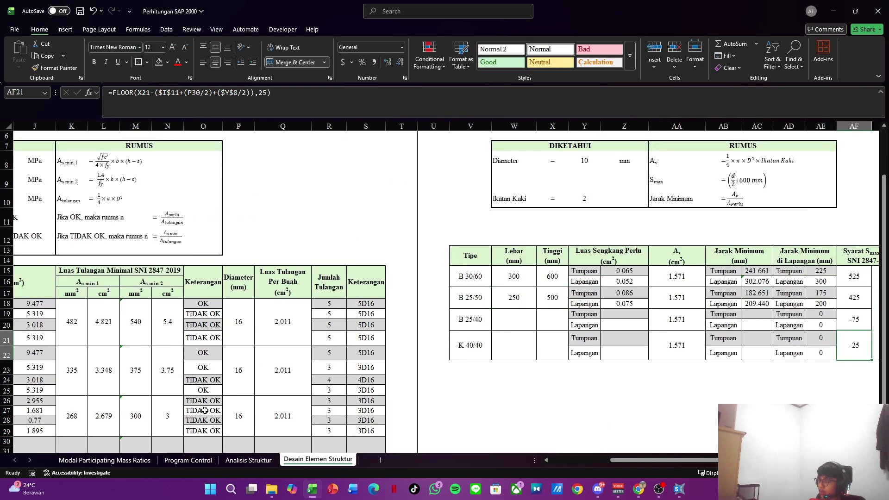
Step: Replace the $I$11 reference in the K 40/40 Smax formula with the K 40/40 Selimut cell
{"action": "left_click", "coordinate": [278, 88]}
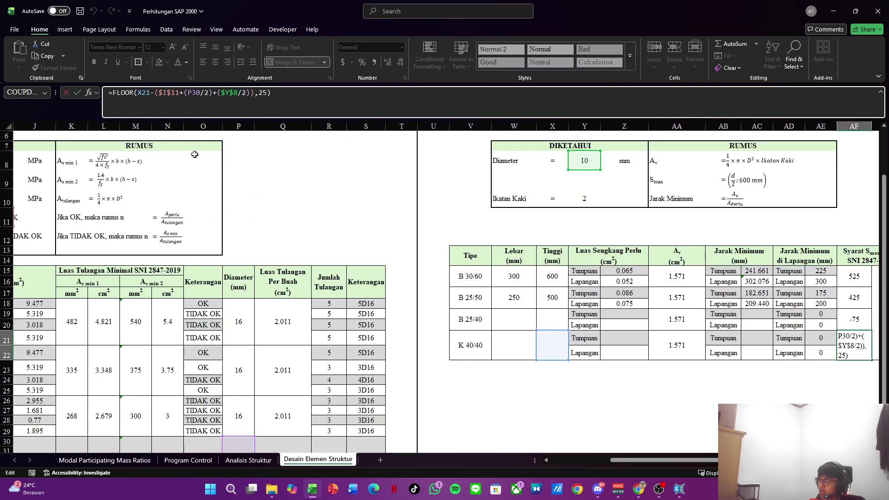
{"action": "left_click_drag", "start_coordinate": [666, 460], "coordinate": [606, 460]}
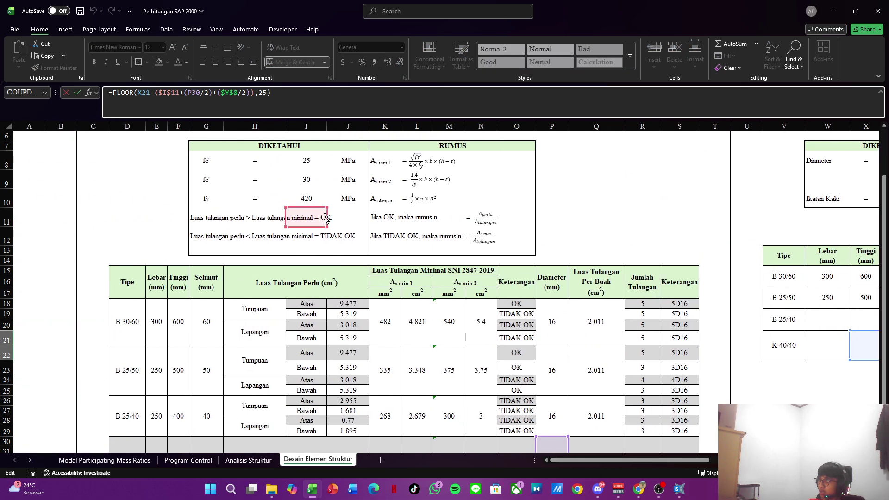
{"action": "left_click_drag", "start_coordinate": [298, 231], "coordinate": [244, 354]}
{"action": "key", "text": "Return"}
Step: Review the minimum spacing, rounded field spacing, Smax and Keterangan cells of the B 30/60 and B 25/50 rows
{"action": "key", "text": "Up"}
{"action": "key", "text": "Up"}
{"action": "key", "text": "Up"}
{"action": "key", "text": "Up"}
{"action": "key", "text": "Left"}
{"action": "key", "text": "Left"}
{"action": "key", "text": "Left"}
{"action": "key", "text": "Right"}
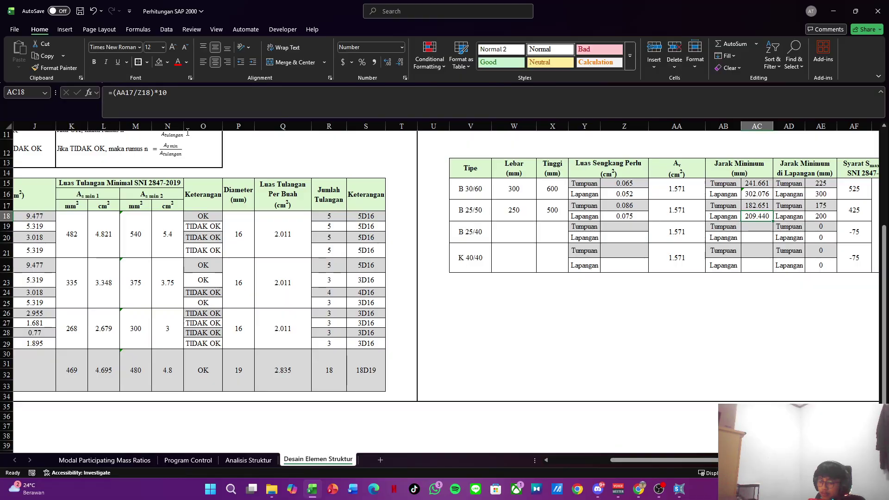
{"action": "key", "text": "Left"}
{"action": "key", "text": "Left"}
{"action": "key", "text": "Right"}
{"action": "key", "text": "Right"}
{"action": "key", "text": "Right"}
{"action": "key", "text": "Right"}
{"action": "key", "text": "Right"}
{"action": "key", "text": "Up"}
{"action": "key", "text": "Up"}
{"action": "key", "text": "Up"}
{"action": "key", "text": "Up"}
{"action": "key", "text": "Left"}
{"action": "key", "text": "Left"}
{"action": "key", "text": "Down"}
{"action": "key", "text": "Down"}
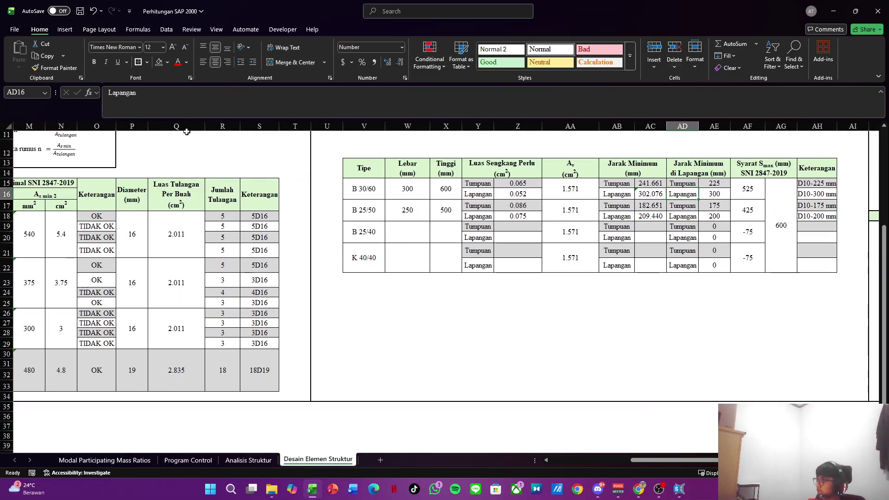
{"action": "key", "text": "Right"}
{"action": "key", "text": "Right"}
{"action": "key", "text": "Down"}
{"action": "key", "text": "Right"}
{"action": "key", "text": "Up"}
{"action": "key", "text": "Down"}
{"action": "key", "text": "Down"}
{"action": "key", "text": "Right"}
{"action": "key", "text": "Right"}
{"action": "key", "text": "Left"}
{"action": "key", "text": "Left"}
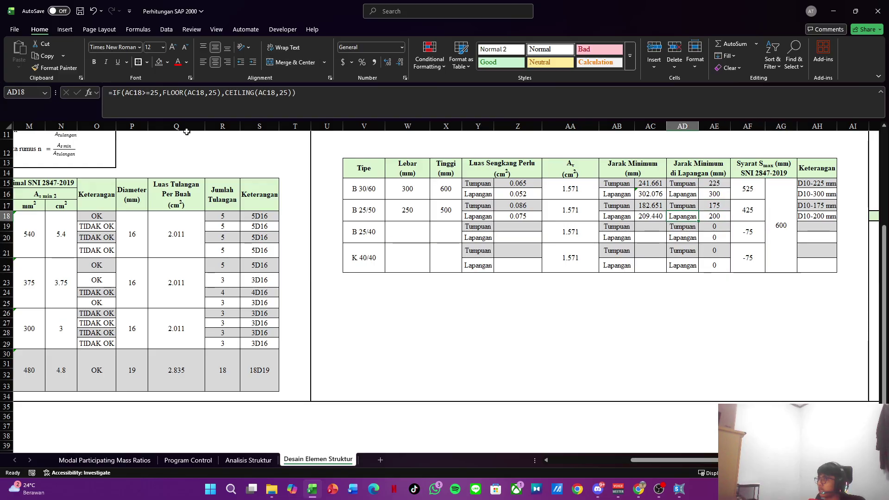
Step: Check the B 25/50 Lapangan spacing and Keterangan formulas, ending at the B 25/40 Tumpuan required stirrup area cell
{"action": "key", "text": "Down"}
{"action": "key", "text": "Left"}
{"action": "key", "text": "Left"}
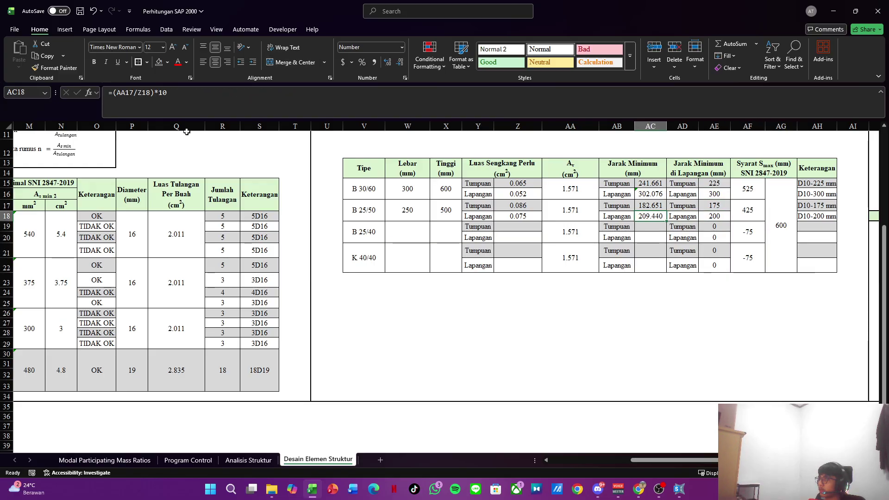
{"action": "key", "text": "Right"}
{"action": "key", "text": "Right"}
{"action": "key", "text": "Right"}
{"action": "key", "text": "Right"}
{"action": "key", "text": "Right"}
{"action": "key", "text": "Up"}
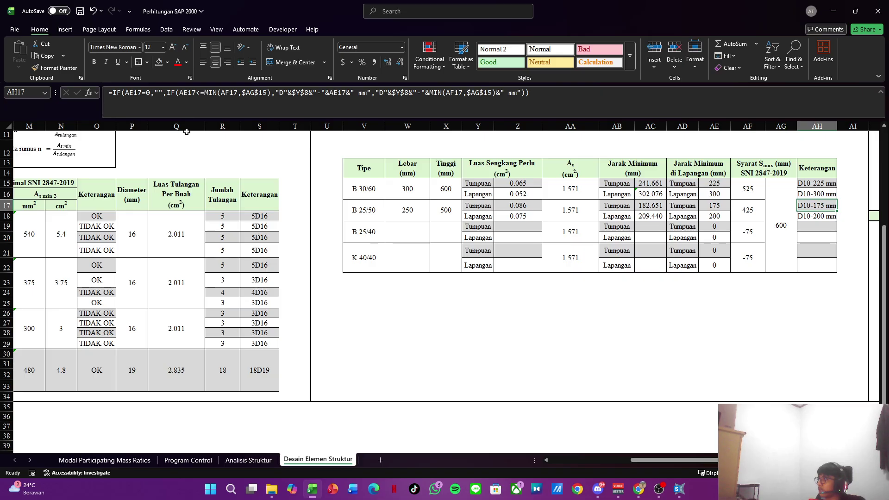
{"action": "key", "text": "Down"}
{"action": "key", "text": "Down"}
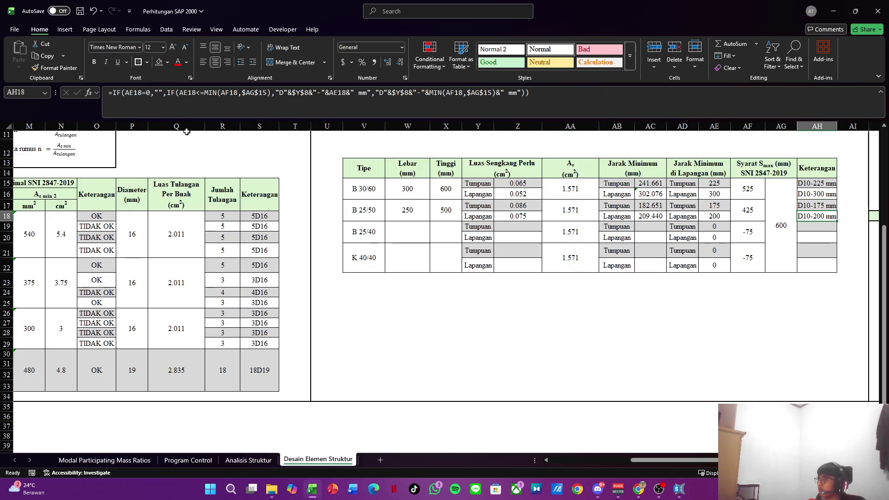
{"action": "key", "text": "Left"}
{"action": "key", "text": "Left"}
{"action": "key", "text": "Left"}
{"action": "key", "text": "Left"}
{"action": "key", "text": "Left"}
{"action": "key", "text": "Left"}
{"action": "key", "text": "Left"}
{"action": "key", "text": "Left"}
{"action": "key", "text": "Left"}
{"action": "key", "text": "Left"}
{"action": "key", "text": "Left"}
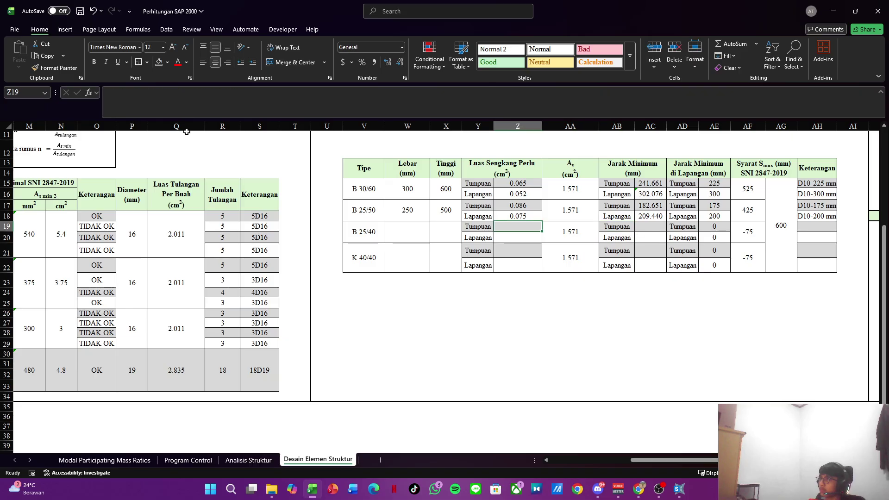
Step: Switch to SAP2000, select all frames with section B 25/40 and show only the selected frames
{"action": "key", "text": "alt+Tab"}
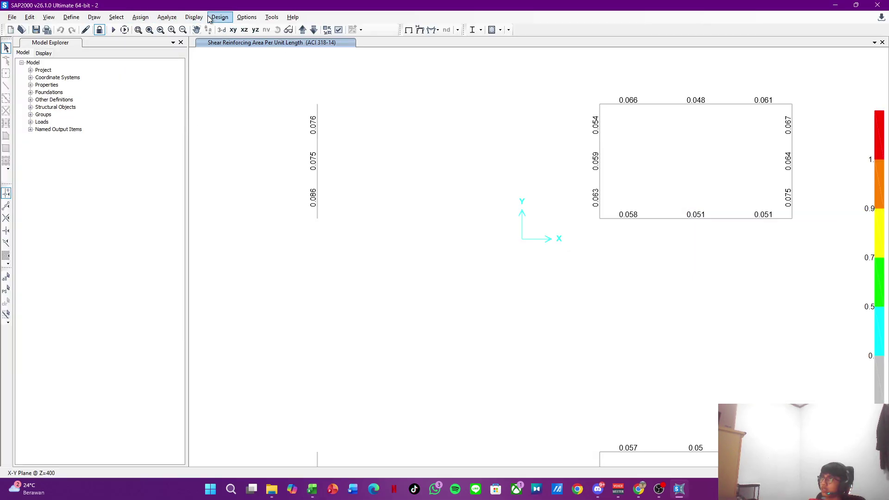
{"action": "left_click", "coordinate": [121, 18]}
{"action": "mouse_move", "coordinate": [158, 29]}
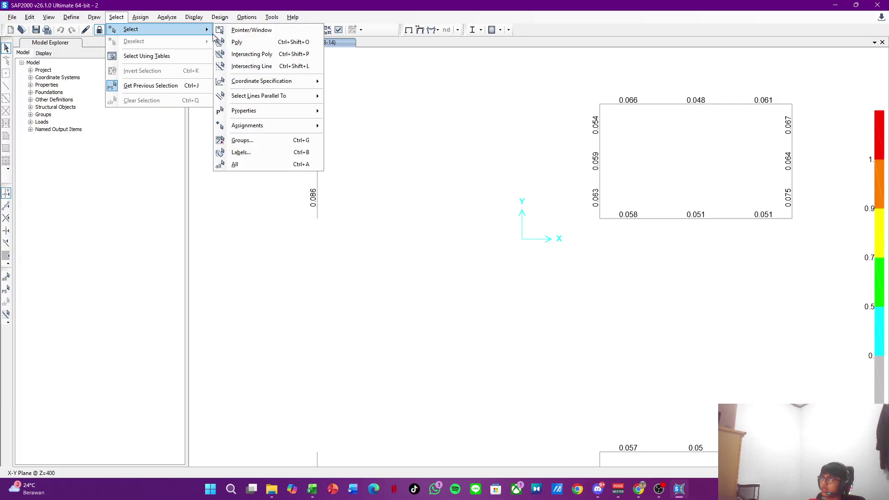
{"action": "mouse_move", "coordinate": [284, 115]}
{"action": "left_click", "coordinate": [347, 124]}
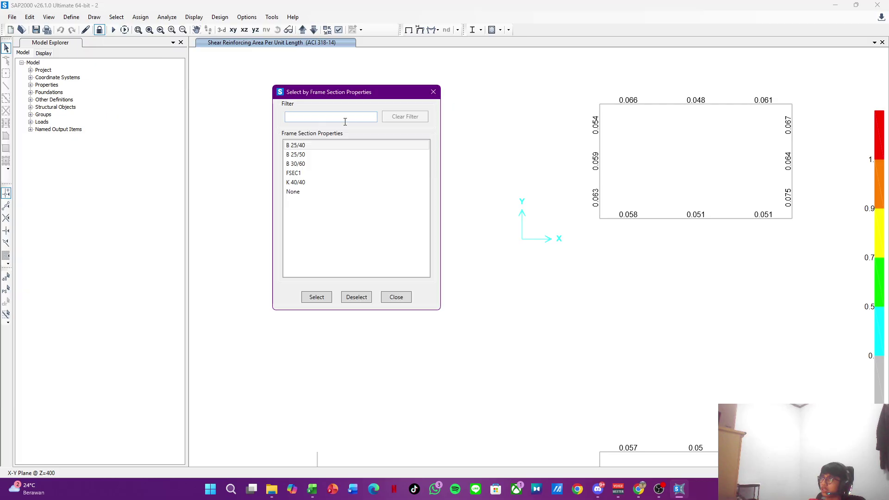
{"action": "left_click", "coordinate": [321, 155]}
{"action": "left_click", "coordinate": [321, 147]}
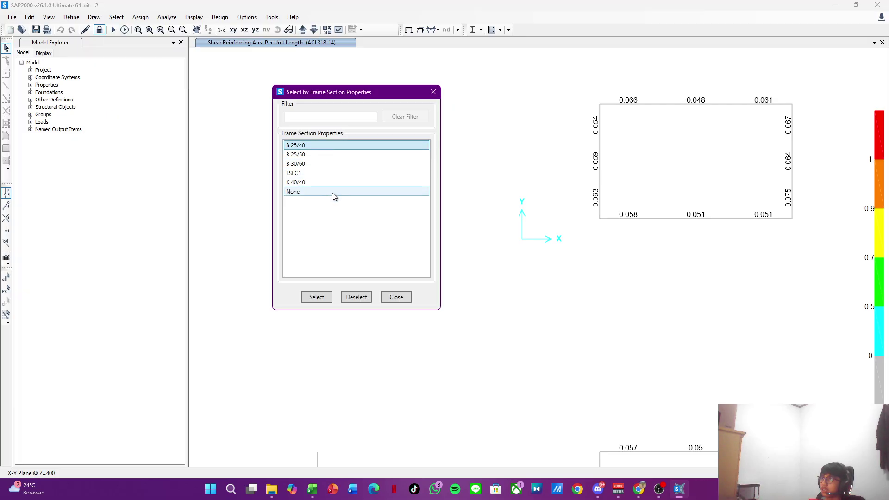
{"action": "left_click", "coordinate": [324, 297]}
{"action": "left_click", "coordinate": [396, 297]}
{"action": "right_click", "coordinate": [363, 230]}
{"action": "left_click", "coordinate": [403, 292]}
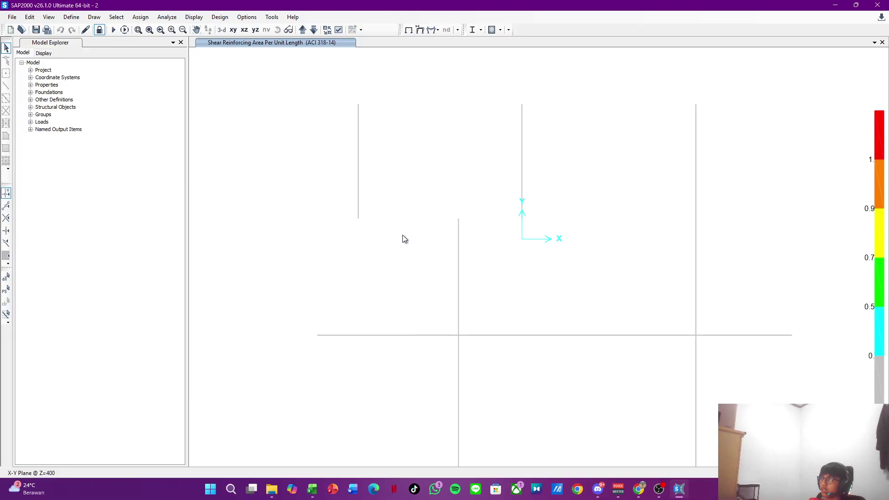
Step: Examine the shear reinforcing values of the B 25/40 frames on the different floor levels for the governing end and midspan values
{"action": "scroll", "coordinate": [428, 233], "scroll_direction": "up", "scroll_amount": 2}
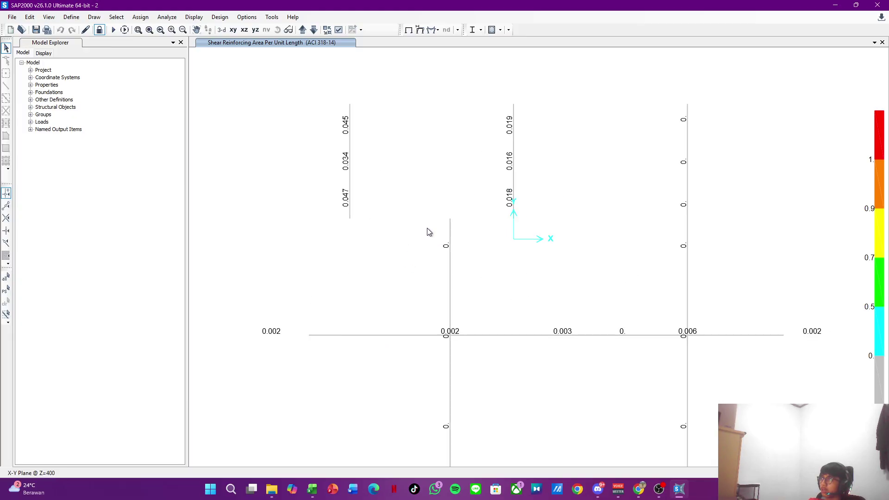
{"action": "left_click_drag", "start_coordinate": [513, 240], "coordinate": [499, 273]}
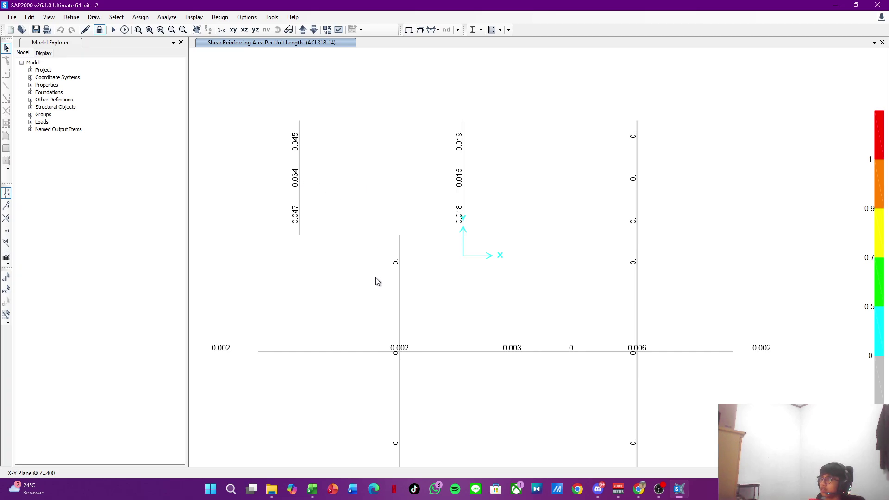
{"action": "left_click_drag", "start_coordinate": [439, 309], "coordinate": [433, 220]}
{"action": "left_click_drag", "start_coordinate": [387, 164], "coordinate": [397, 190]}
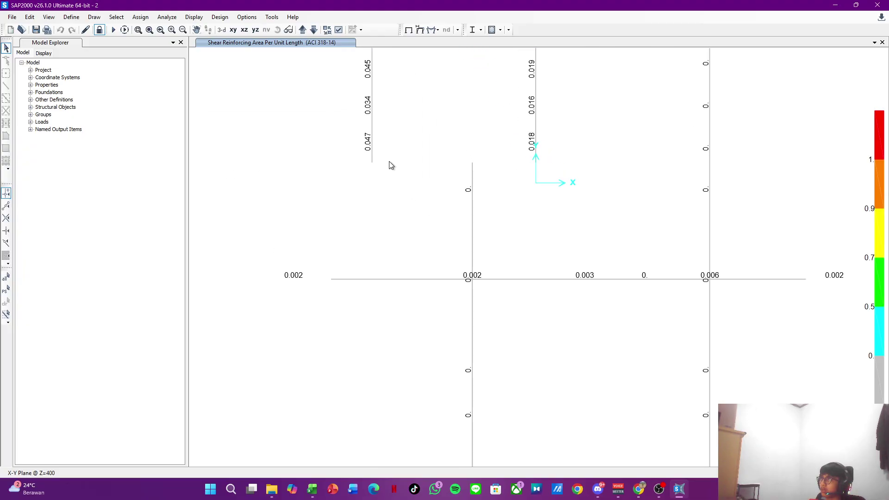
{"action": "left_click", "coordinate": [373, 100]}
{"action": "left_click_drag", "start_coordinate": [417, 128], "coordinate": [416, 202]}
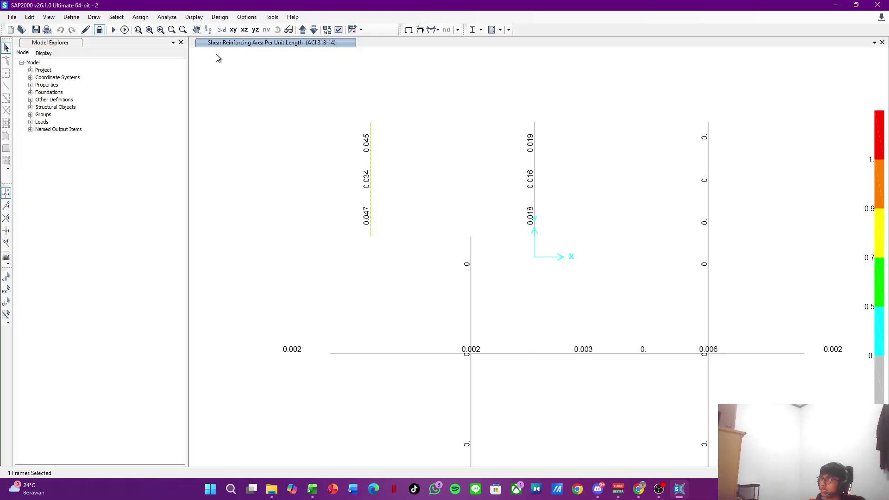
{"action": "left_click", "coordinate": [302, 30]}
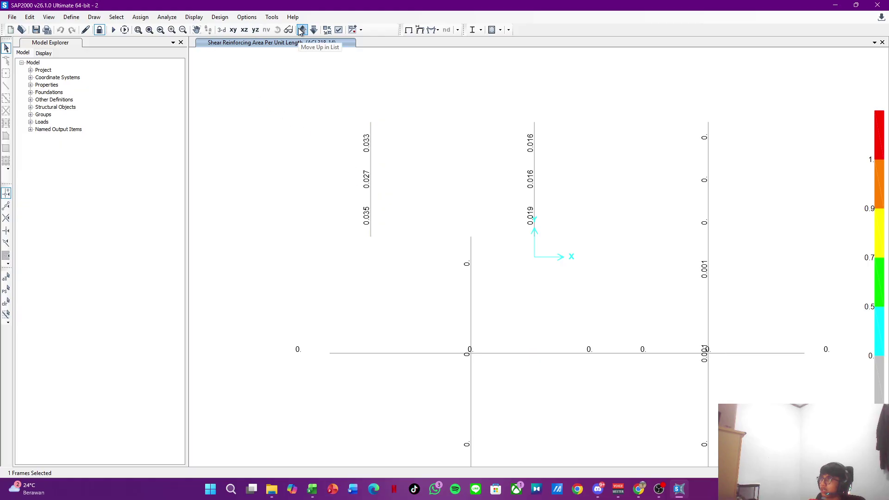
{"action": "left_click", "coordinate": [301, 30]}
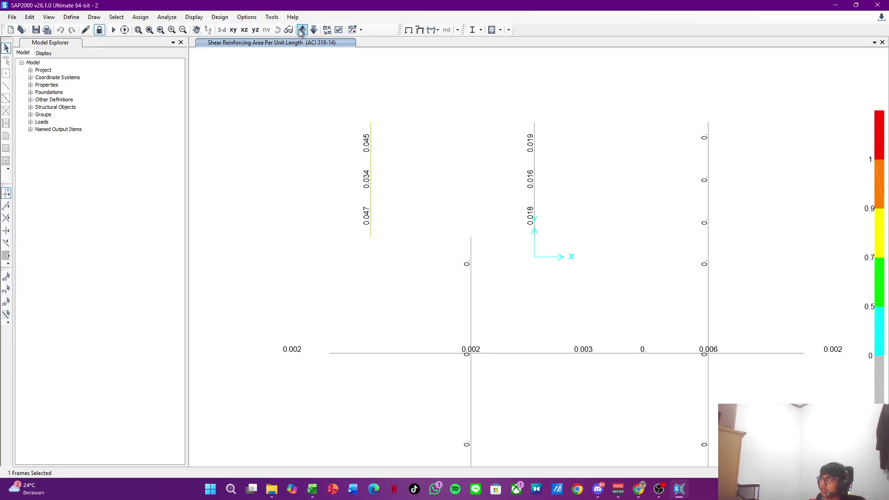
{"action": "left_click", "coordinate": [302, 29]}
{"action": "left_click", "coordinate": [301, 30]}
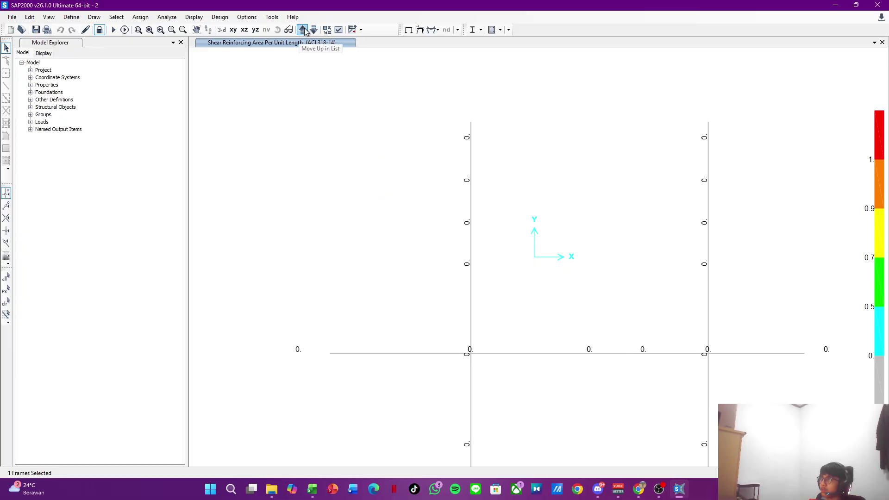
{"action": "left_click", "coordinate": [313, 29]}
{"action": "left_click", "coordinate": [313, 29]}
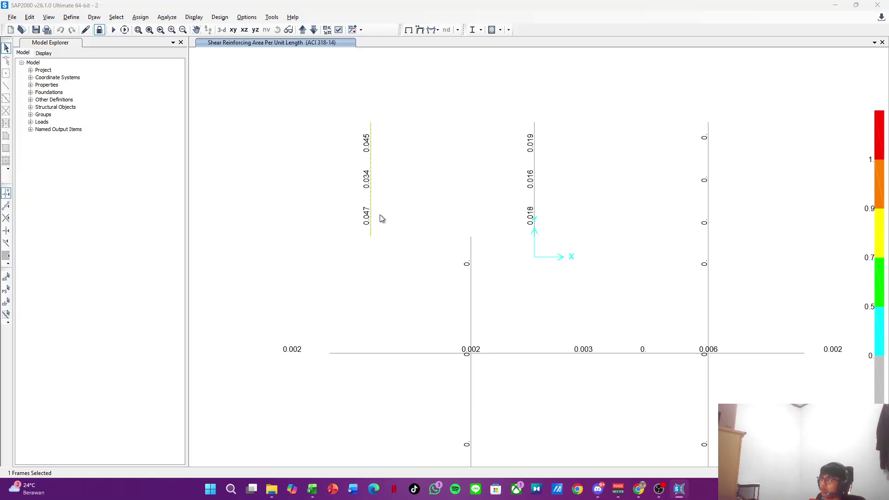
Step: Back in Excel, enter the B 25/40 required stirrup areas as 0.047 for Tumpuan and 0.034 for Lapangan
{"action": "key", "text": "alt+Tab"}
{"action": "left_click", "coordinate": [519, 227]}
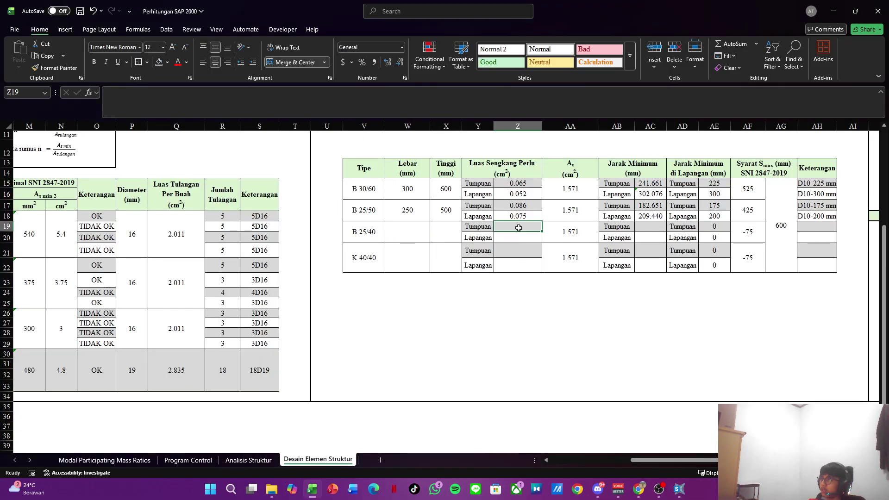
{"action": "type", "text": "0."}
{"action": "type", "text": "017"}
{"action": "key", "text": "Return"}
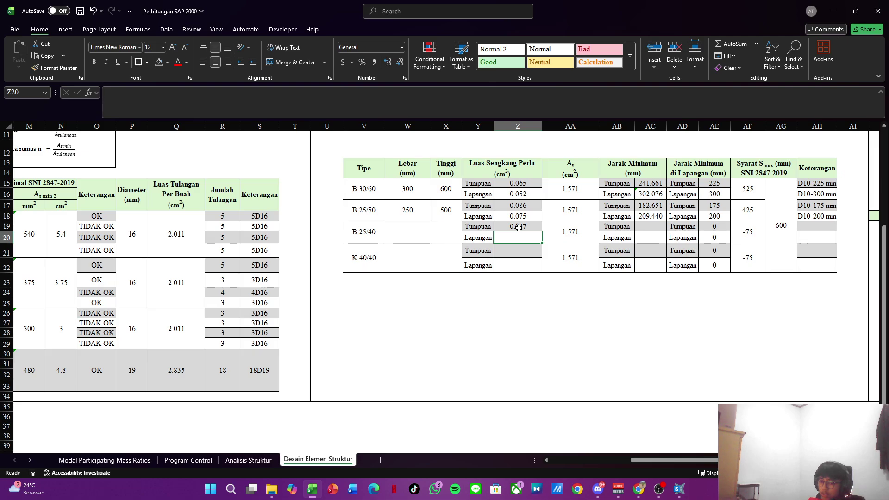
{"action": "type", "text": "9."}
{"action": "key", "text": "BackSpace"}
{"action": "key", "text": "BackSpace"}
{"action": "key", "text": "BackSpace"}
{"action": "type", "text": "0.034"}
{"action": "key", "text": "Return"}
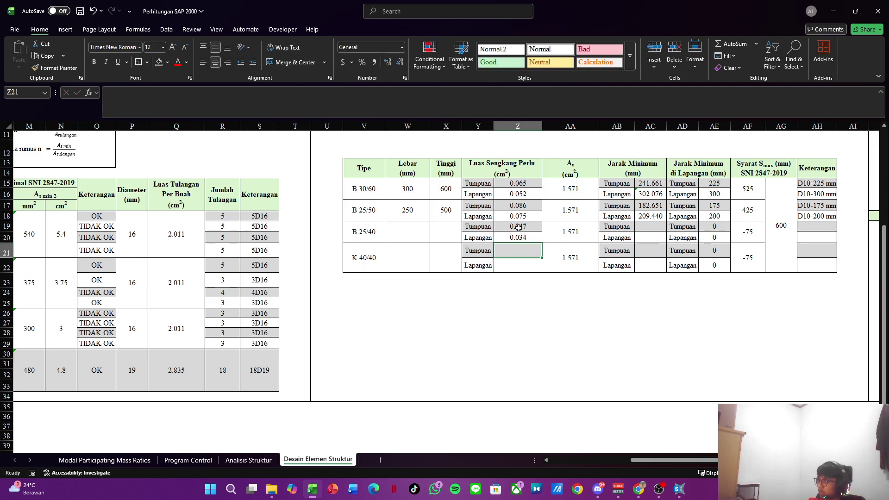
{"action": "key", "text": "alt+Tab"}
{"action": "key", "text": "alt+Tab"}
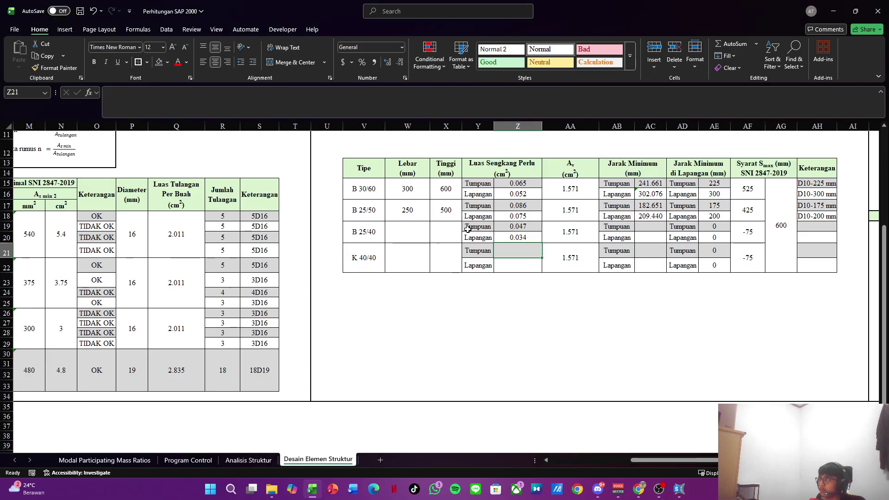
Step: Enter 250 mm as Lebar and 400 mm as Tinggi for B 25/40 in the transverse reinforcement table
{"action": "left_click", "coordinate": [410, 227]}
{"action": "type", "text": "250"}
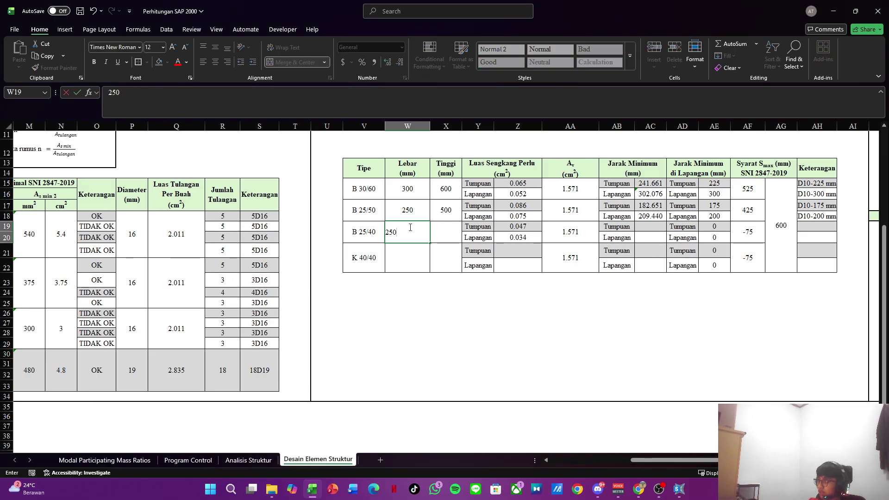
{"action": "key", "text": "Tab"}
{"action": "type", "text": "400"}
{"action": "key", "text": "Return"}
Step: Copy the B 25/50 Tumpuan and Lapangan minimum spacing formulas into the matching B 25/40 cells
{"action": "key", "text": "Right"}
{"action": "key", "text": "Up"}
{"action": "key", "text": "Right"}
{"action": "key", "text": "Right"}
{"action": "key", "text": "Right"}
{"action": "key", "text": "Right"}
{"action": "key", "text": "Up"}
{"action": "key", "text": "Left"}
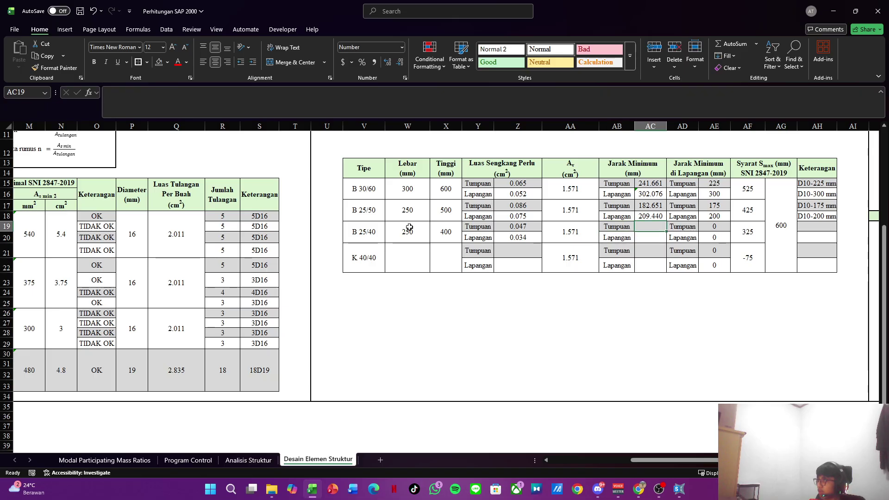
{"action": "key", "text": "Right"}
{"action": "key", "text": "Up"}
{"action": "key", "text": "Up"}
{"action": "key", "text": "shift+Down"}
{"action": "key", "text": "ctrl+c"}
{"action": "key", "text": "Down"}
{"action": "key", "text": "Down"}
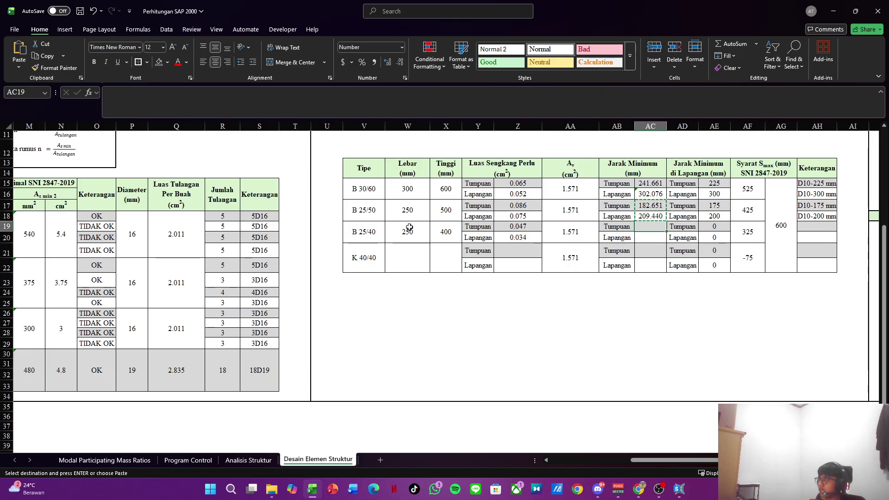
{"action": "key", "text": "Return"}
Step: Correct the B 25/40 Lapangan Keterangan formula so both MIN functions reference the B 25/40 Smax cell AF19
{"action": "key", "text": "Right"}
{"action": "key", "text": "Left"}
{"action": "key", "text": "Left"}
{"action": "key", "text": "Right"}
{"action": "key", "text": "Right"}
{"action": "key", "text": "Right"}
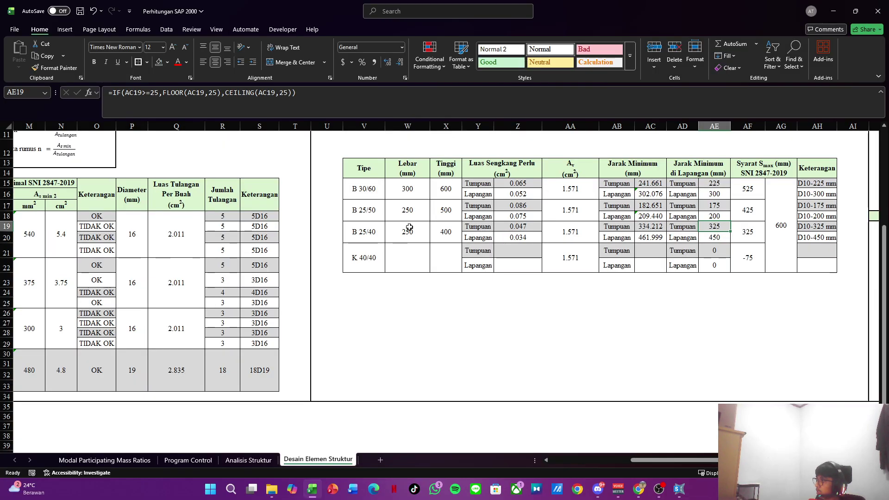
{"action": "key", "text": "Right"}
{"action": "key", "text": "Right"}
{"action": "key", "text": "Right"}
{"action": "key", "text": "Down"}
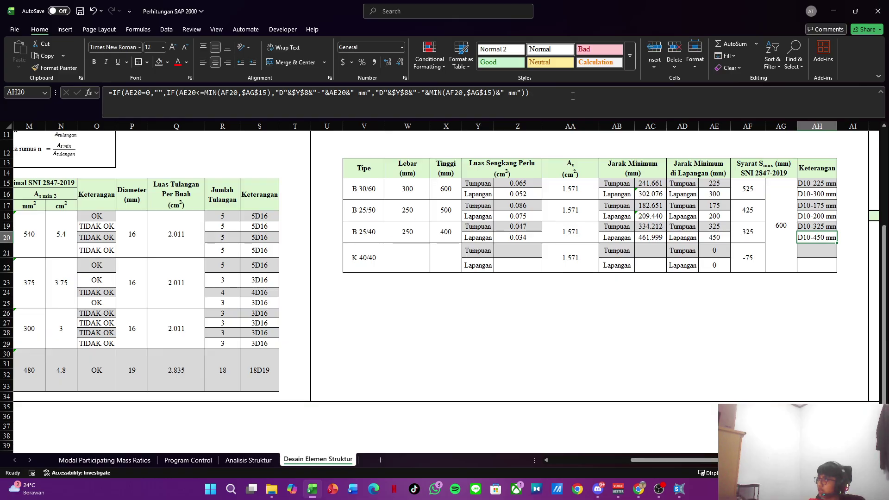
{"action": "left_click", "coordinate": [572, 95]}
{"action": "left_click", "coordinate": [754, 227]}
{"action": "left_click", "coordinate": [756, 227]}
{"action": "key", "text": "Return"}
Step: Check the B 25/40 Tumpuan Keterangan formula and point the B 25/50 Lapangan one to the B 25/50 Smax cell
{"action": "key", "text": "Up"}
{"action": "key", "text": "Up"}
{"action": "left_click", "coordinate": [576, 118]}
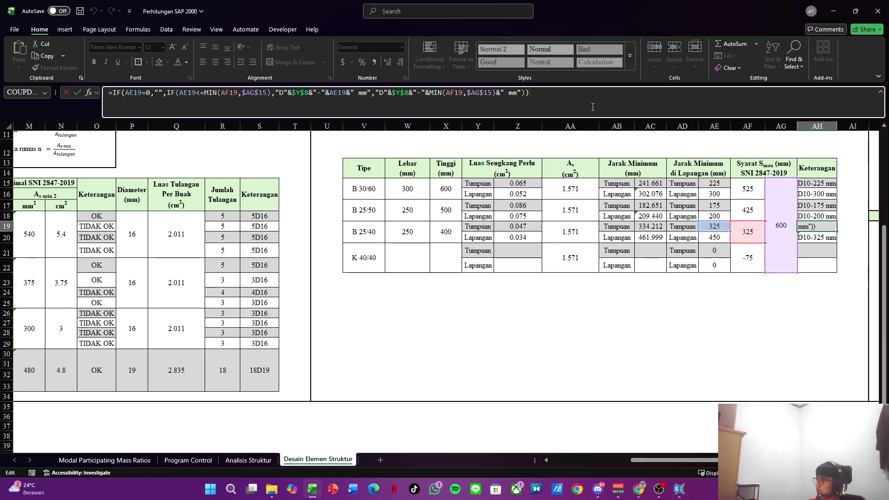
{"action": "key", "text": "Escape"}
{"action": "key", "text": "Up"}
{"action": "left_click", "coordinate": [587, 108]}
{"action": "left_click", "coordinate": [747, 212]}
{"action": "key", "text": "Return"}
Step: Replace the AF16 references in the B 30/60 Lapangan Keterangan formula with the B 30/60 Smax cell AF15
{"action": "key", "text": "Up"}
{"action": "key", "text": "Up"}
{"action": "key", "text": "Up"}
{"action": "key", "text": "F2"}
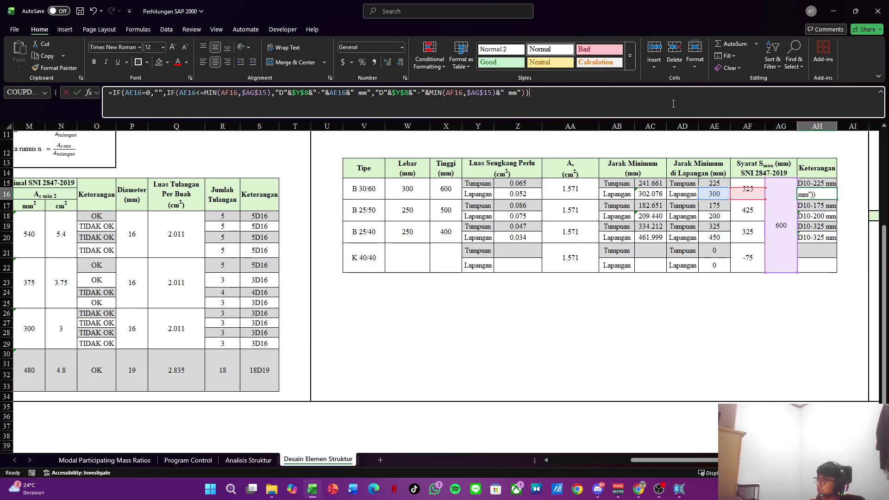
{"action": "left_click", "coordinate": [748, 188]}
{"action": "key", "text": "Return"}
{"action": "key", "text": "Up"}
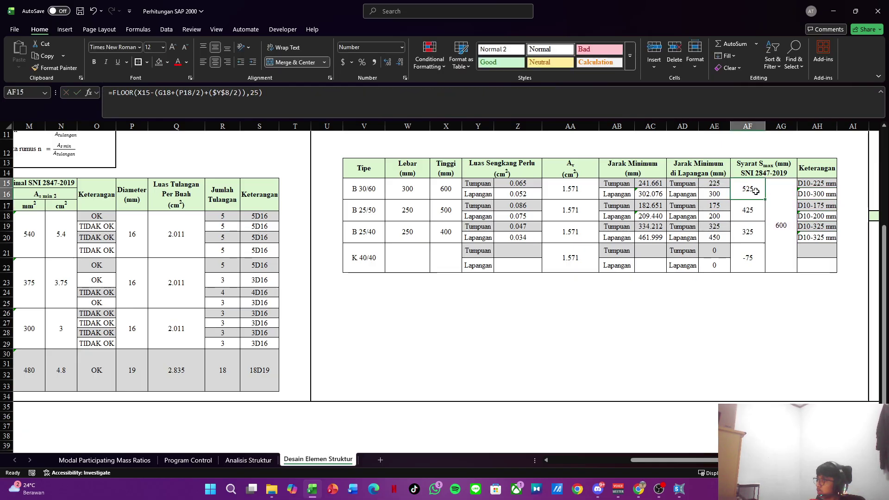
{"action": "key", "text": "F2"}
{"action": "left_click", "coordinate": [751, 182]}
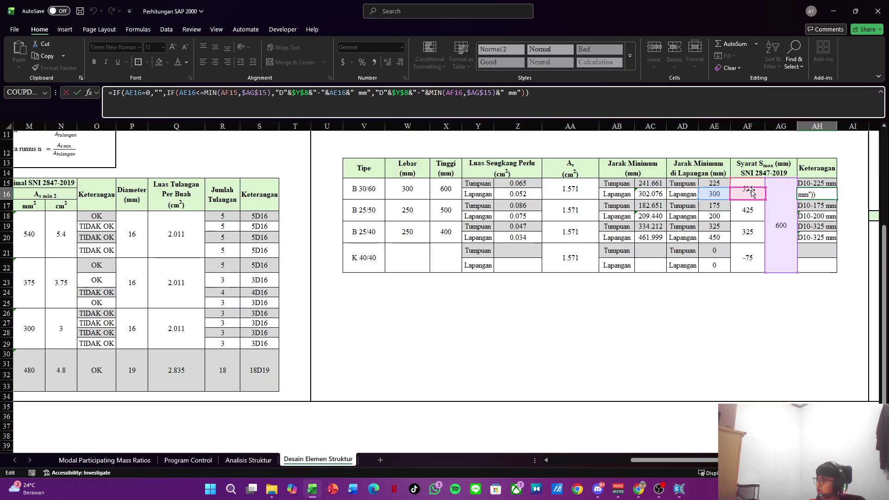
{"action": "key", "text": "Return"}
Step: Replace the AF22 references in the K 40/40 Lapangan Keterangan formula with the K 40/40 Smax cell
{"action": "key", "text": "Down"}
{"action": "key", "text": "Down"}
{"action": "key", "text": "Down"}
{"action": "key", "text": "Down"}
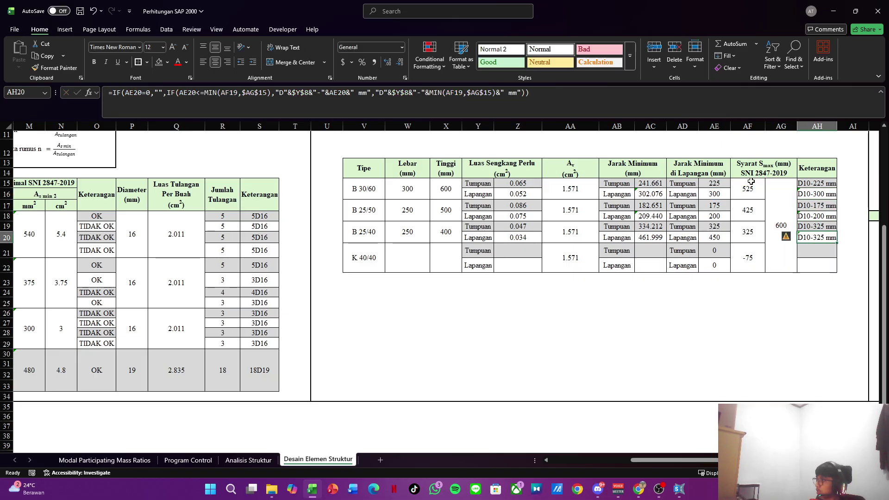
{"action": "key", "text": "F2"}
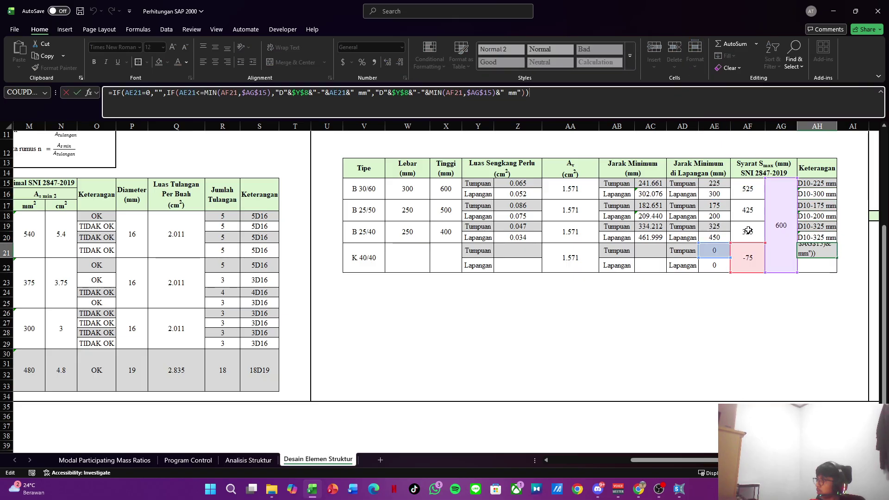
{"action": "key", "text": "Return"}
{"action": "key", "text": "F2"}
{"action": "left_click", "coordinate": [752, 257]}
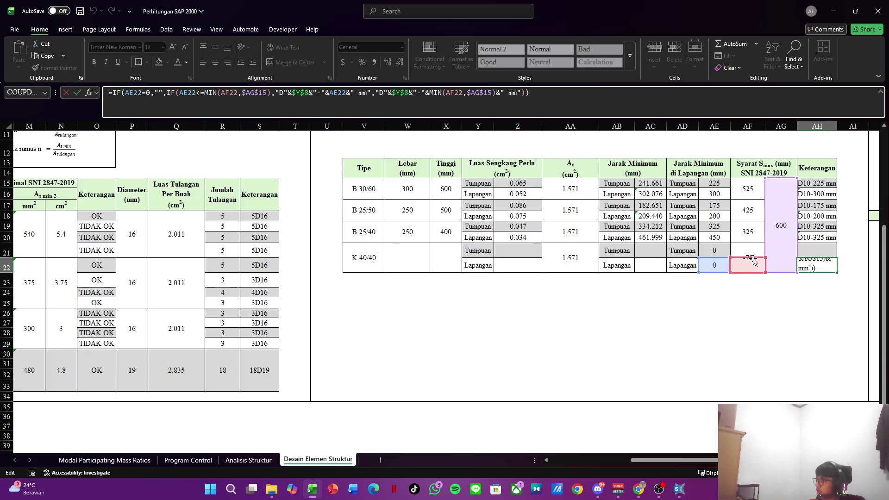
{"action": "left_click", "coordinate": [752, 257]}
{"action": "key", "text": "Return"}
Step: Review the corrected B 25/40 Lapangan row from its Keterangan formula back to its minimum spacing
{"action": "key", "text": "Up"}
{"action": "key", "text": "Up"}
{"action": "key", "text": "Up"}
{"action": "key", "text": "Up"}
{"action": "key", "text": "Down"}
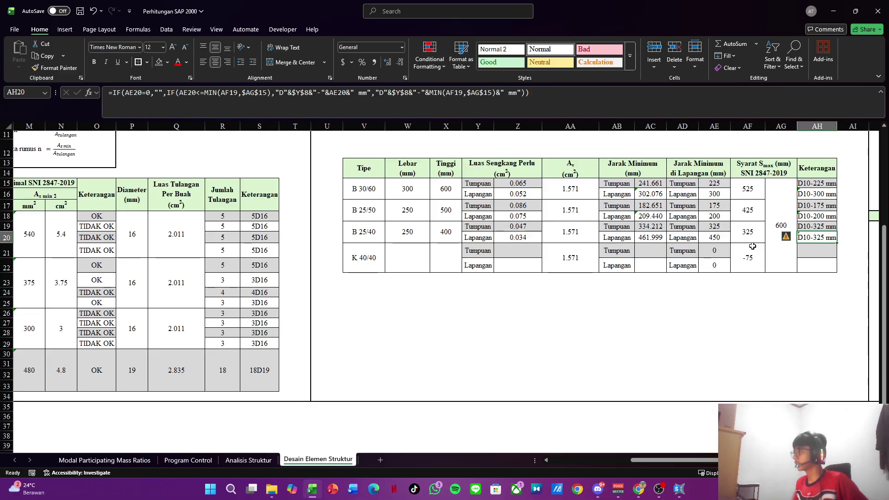
{"action": "key", "text": "Left"}
{"action": "key", "text": "Left"}
{"action": "key", "text": "Left"}
{"action": "key", "text": "Left"}
{"action": "key", "text": "Left"}
{"action": "key", "text": "Left"}
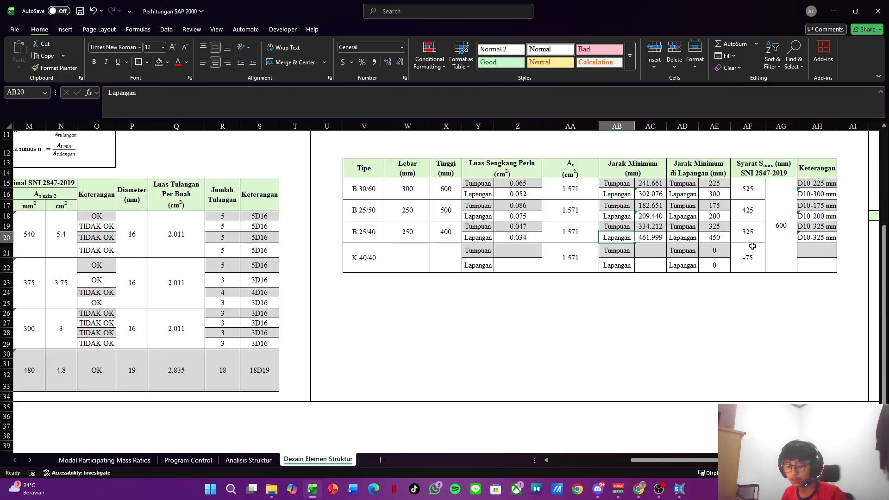
Step: Review the B 25/40 Tumpuan and Lapangan rows, from required stirrup area and Av to the minimum and rounded spacing formulas
{"action": "key", "text": "Left"}
{"action": "key", "text": "Left"}
{"action": "key", "text": "Up"}
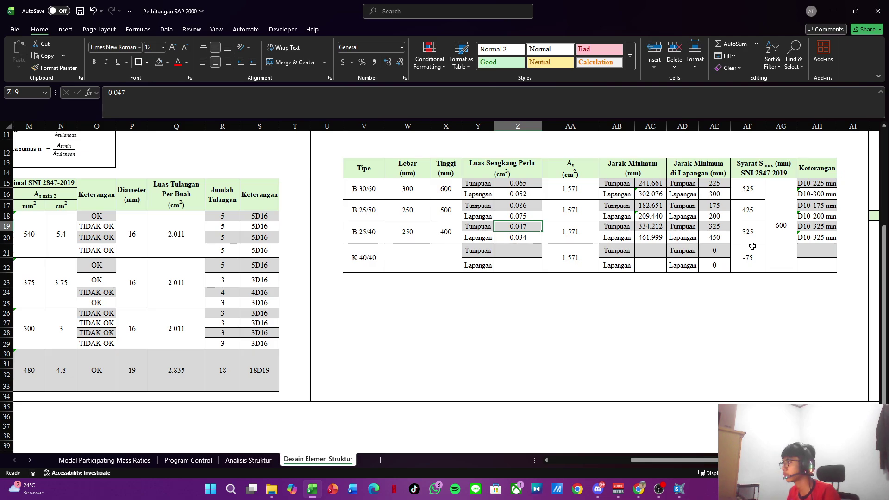
{"action": "key", "text": "Right"}
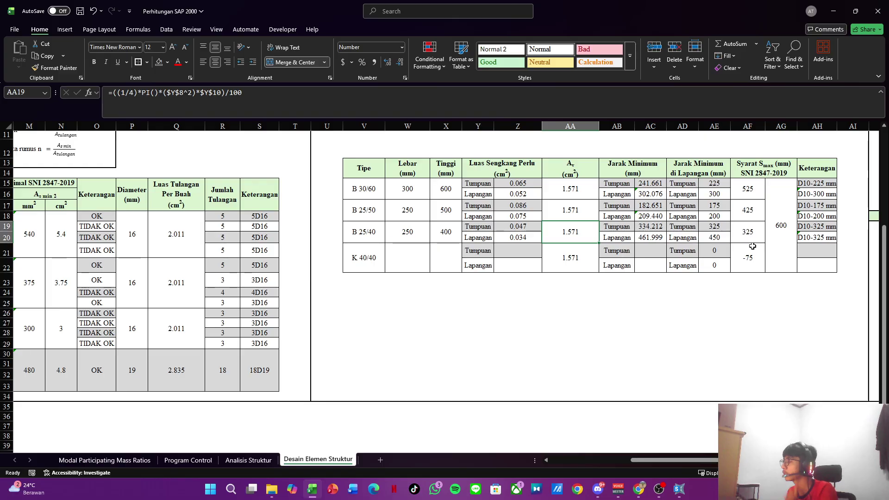
{"action": "key", "text": "Right"}
{"action": "key", "text": "Right"}
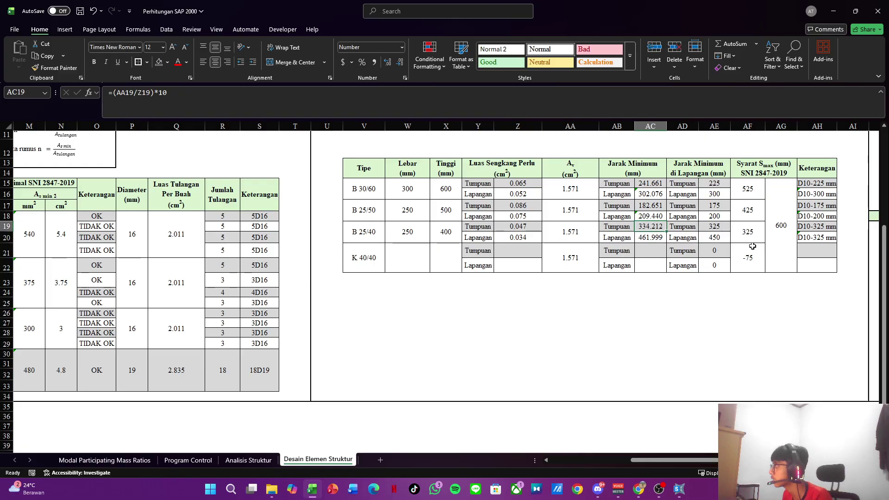
{"action": "key", "text": "Down"}
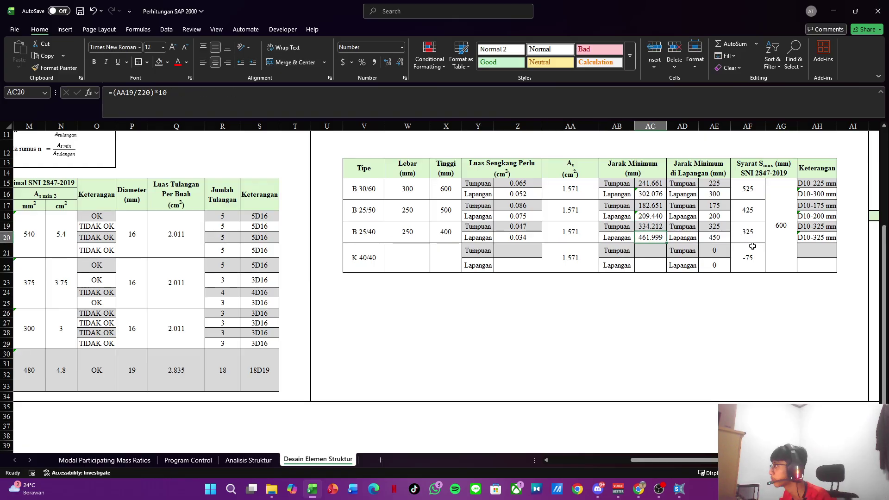
{"action": "key", "text": "Right"}
{"action": "key", "text": "Right"}
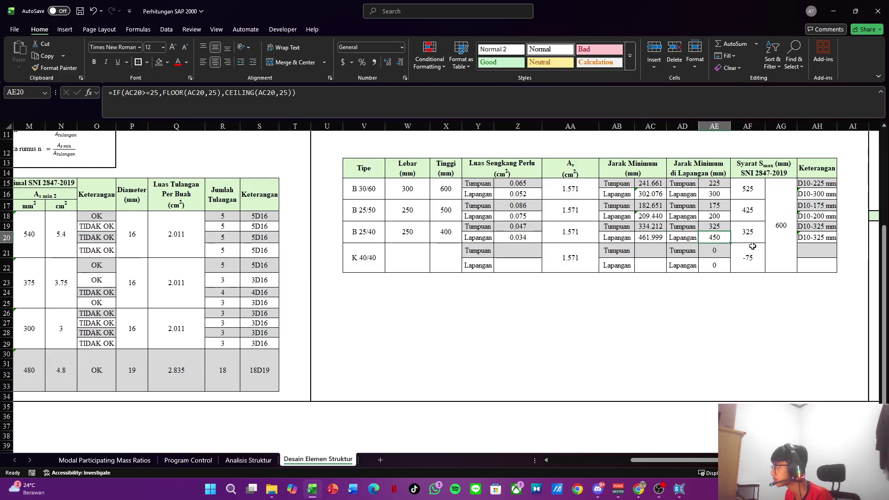
{"action": "key", "text": "Up"}
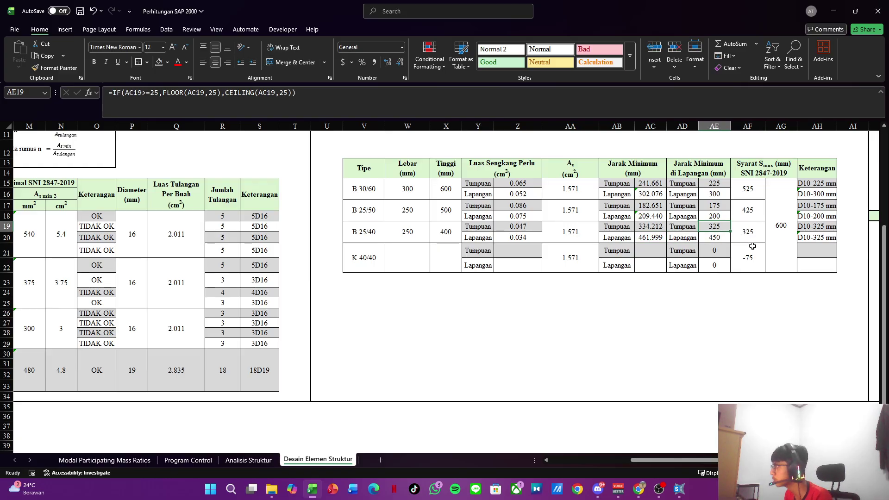
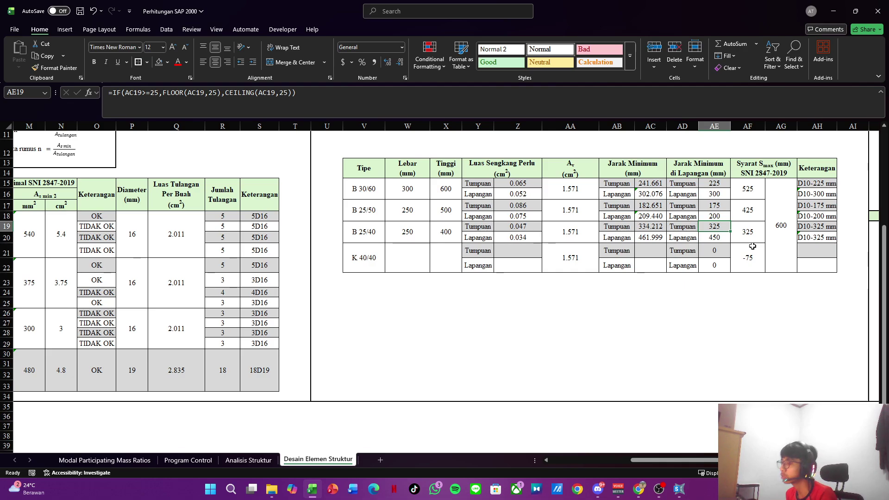
{"action": "key", "text": "Left"}
{"action": "key", "text": "Left"}
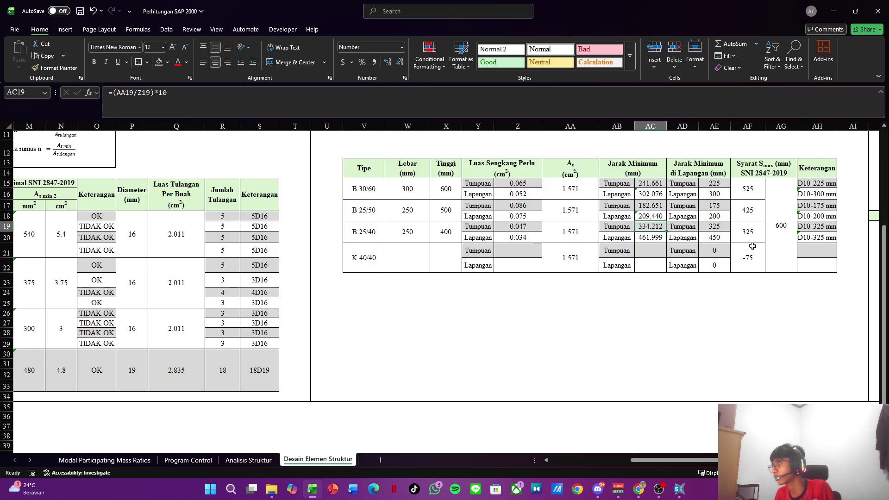
{"action": "key", "text": "Right"}
{"action": "key", "text": "Right"}
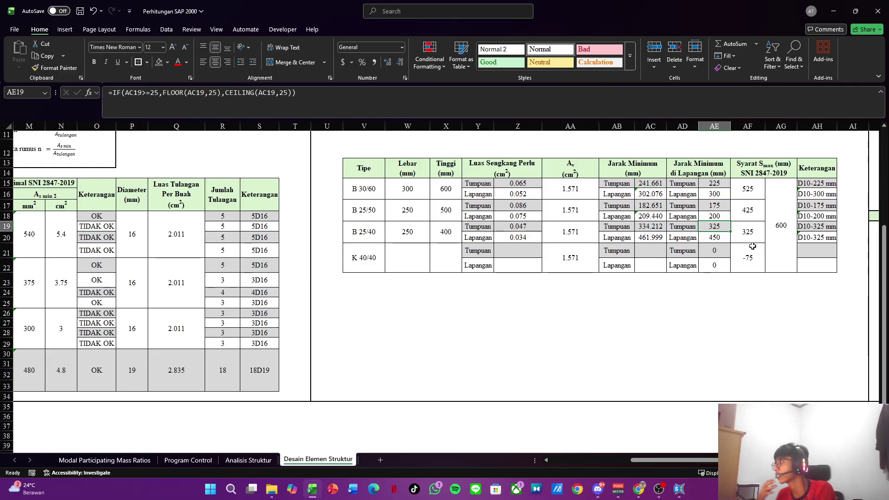
Step: Compare the B 25/40 Tumpuan and Lapangan Keterangan formulas with the rounded spacing and the Smax formula
{"action": "key", "text": "Right"}
{"action": "key", "text": "Right"}
{"action": "key", "text": "Right"}
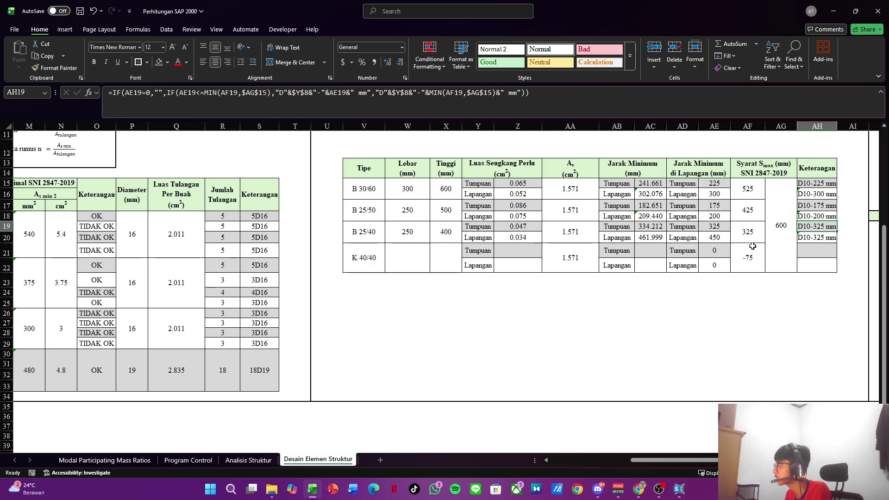
{"action": "key", "text": "Down"}
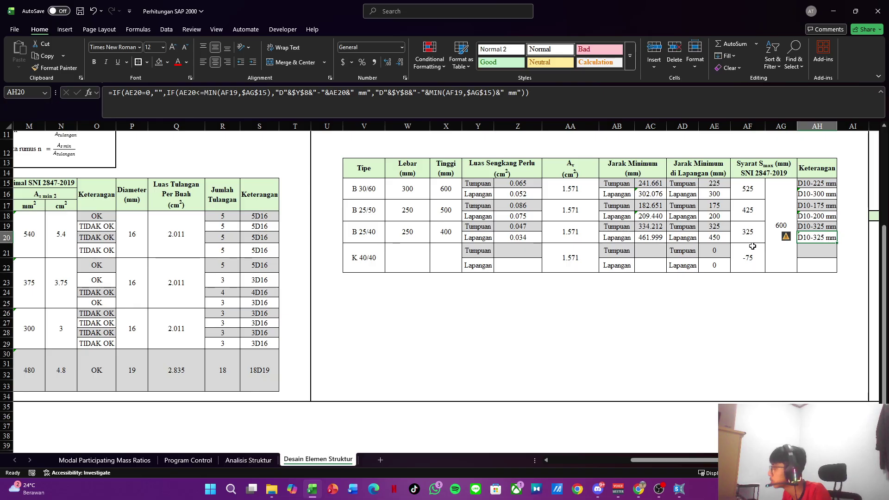
{"action": "key", "text": "Left"}
{"action": "key", "text": "Left"}
{"action": "key", "text": "Left"}
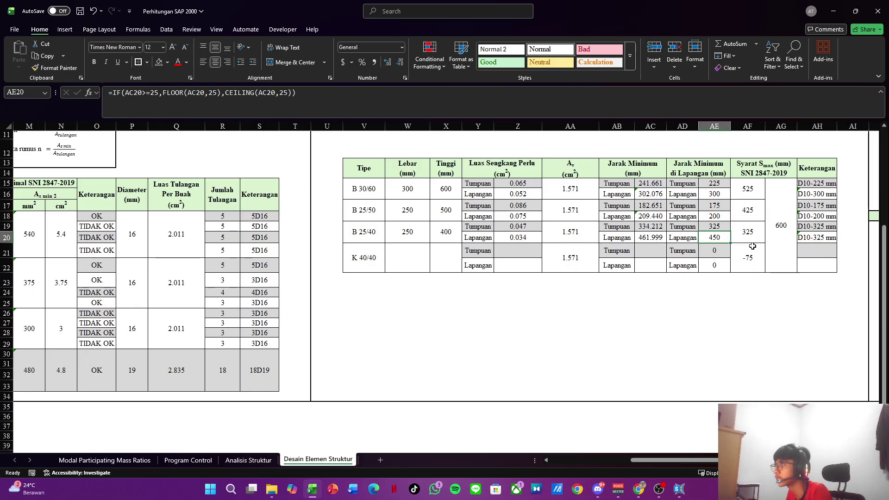
{"action": "key", "text": "Right"}
{"action": "key", "text": "Right"}
{"action": "key", "text": "Right"}
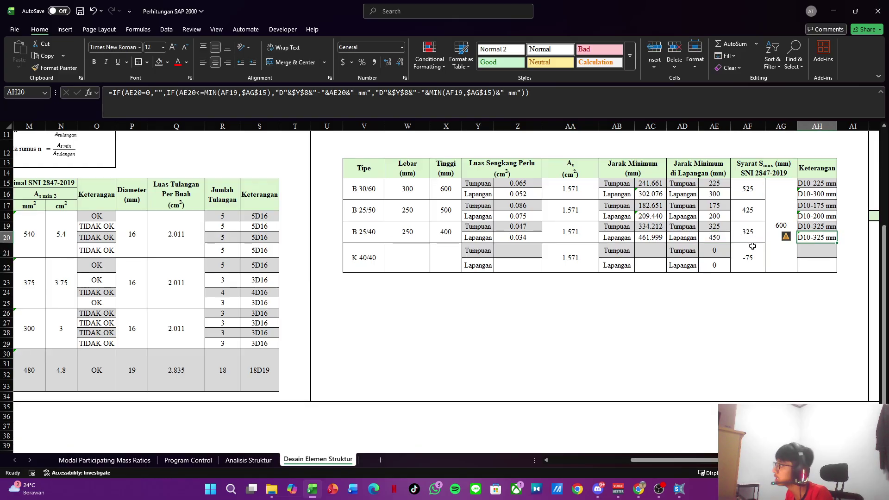
{"action": "key", "text": "Left"}
{"action": "key", "text": "Left"}
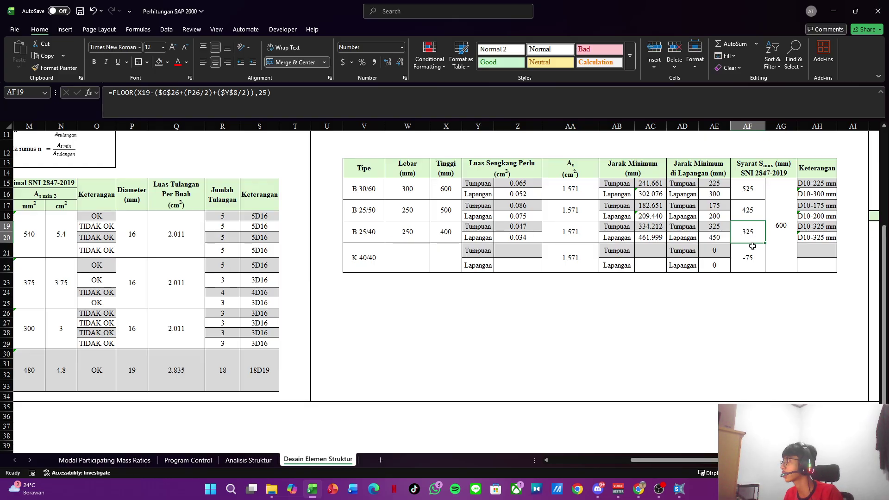
{"action": "key", "text": "Left"}
{"action": "key", "text": "Left"}
{"action": "key", "text": "Left"}
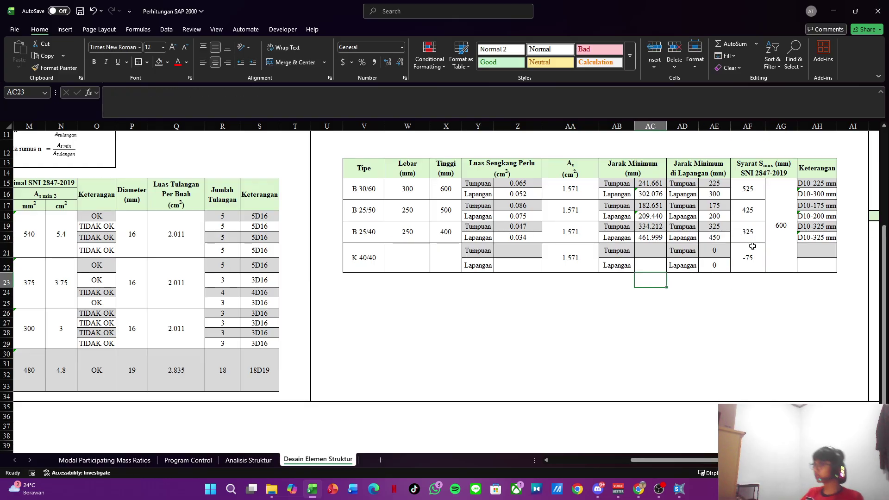
Step: Switch to SAP2000, clear the current selection and select all frames with section K 40/40
{"action": "key", "text": "Up"}
{"action": "key", "text": "Left"}
{"action": "key", "text": "Left"}
{"action": "key", "text": "Left"}
{"action": "key", "text": "Left"}
{"action": "key", "text": "Left"}
{"action": "key", "text": "Left"}
{"action": "key", "text": "alt+Tab"}
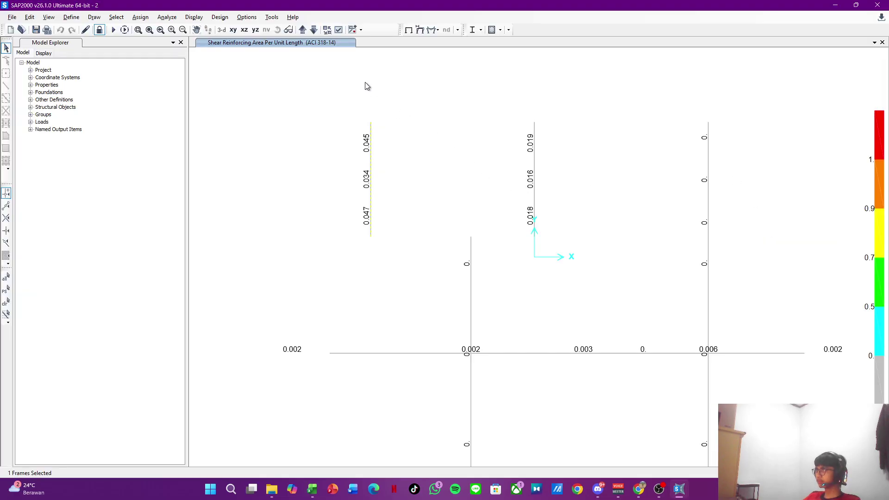
{"action": "key", "text": "ctrl+q"}
{"action": "left_click", "coordinate": [116, 17]}
{"action": "mouse_move", "coordinate": [152, 29]}
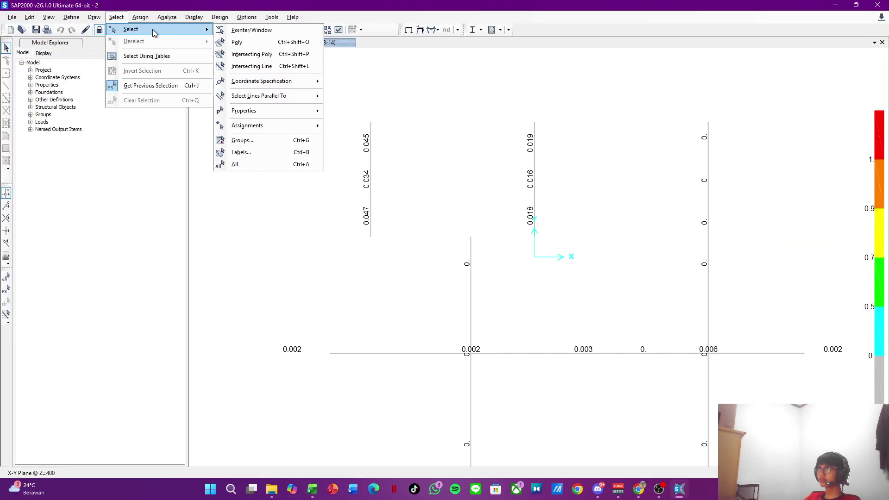
{"action": "mouse_move", "coordinate": [274, 110]}
{"action": "left_click", "coordinate": [351, 124]}
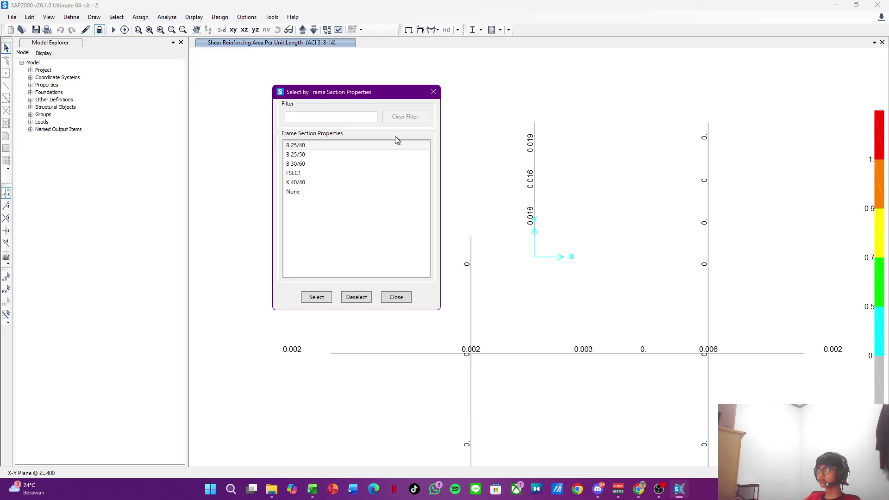
{"action": "left_click", "coordinate": [327, 182]}
{"action": "left_click", "coordinate": [317, 296]}
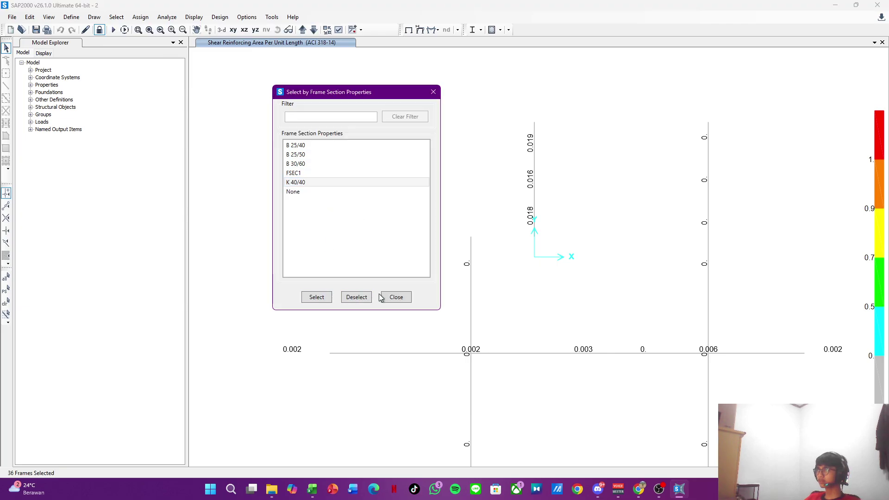
{"action": "left_click", "coordinate": [396, 297]}
Step: Show only the selected K 40/40 columns and display them in an orbited 3-D view
{"action": "right_click", "coordinate": [349, 194]}
{"action": "left_click", "coordinate": [396, 263]}
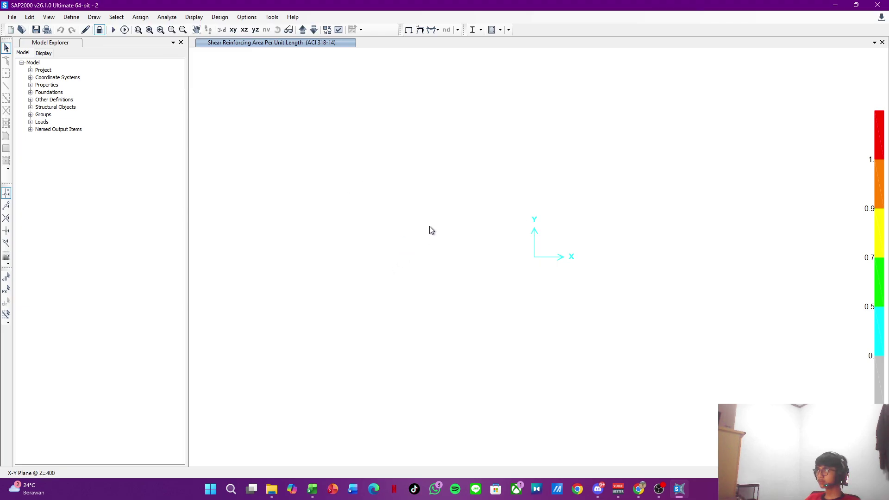
{"action": "left_click", "coordinate": [222, 29]}
{"action": "mouse_move", "coordinate": [579, 252]}
{"action": "left_mouse_down"}
{"action": "mouse_move", "coordinate": [571, 160]}
{"action": "mouse_move", "coordinate": [539, 186]}
{"action": "left_mouse_up"}
{"action": "scroll", "coordinate": [573, 171], "scroll_direction": "down", "scroll_amount": 3}
{"action": "scroll", "coordinate": [571, 160], "scroll_direction": "up", "scroll_amount": 3}
{"action": "scroll", "coordinate": [538, 187], "scroll_direction": "up", "scroll_amount": 3}
{"action": "scroll", "coordinate": [532, 196], "scroll_direction": "down", "scroll_amount": 2}
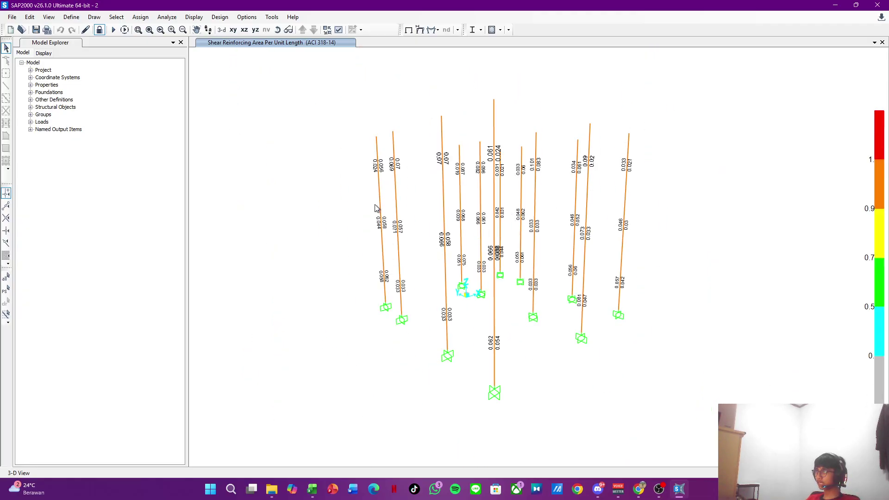
Step: Examine the shear reinforcement values at the column ends to find the governing K 40/40 Tumpuan value
{"action": "left_click_drag", "start_coordinate": [366, 130], "coordinate": [393, 310]}
{"action": "key", "text": "Escape"}
{"action": "left_click", "coordinate": [379, 164]}
{"action": "left_click", "coordinate": [384, 271]}
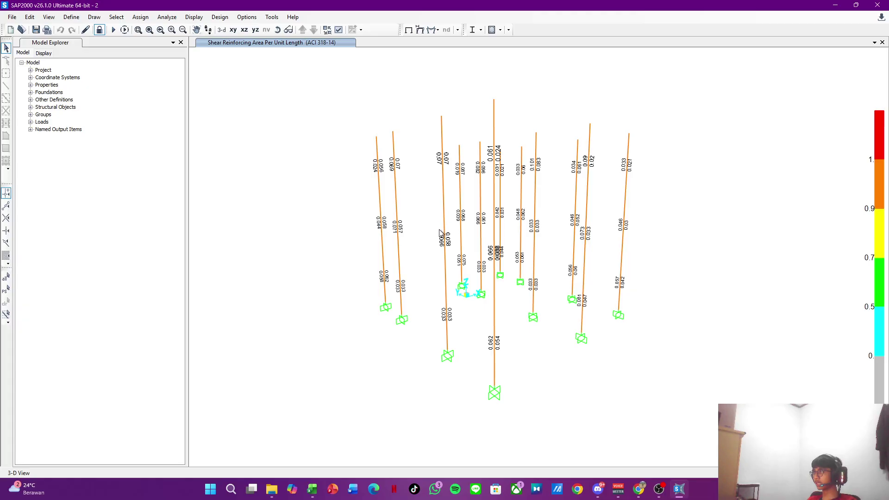
{"action": "scroll", "coordinate": [486, 233], "scroll_direction": "up", "scroll_amount": 2}
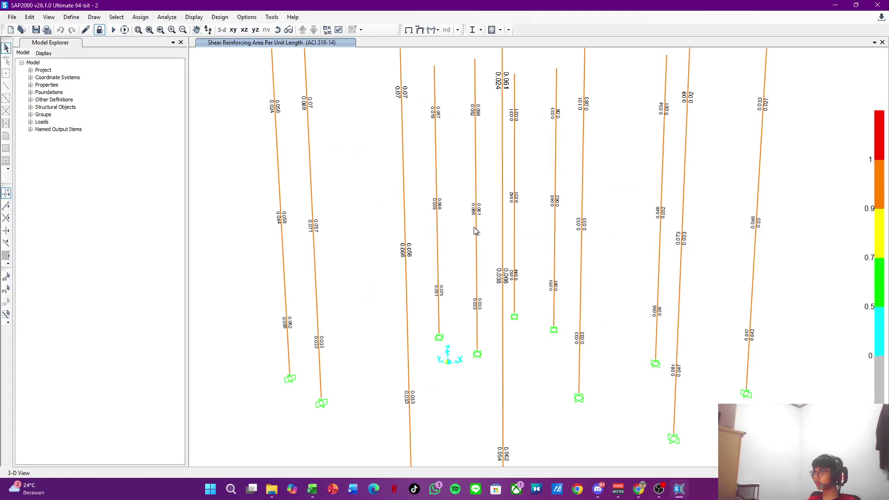
{"action": "scroll", "coordinate": [292, 202], "scroll_direction": "down", "scroll_amount": 2}
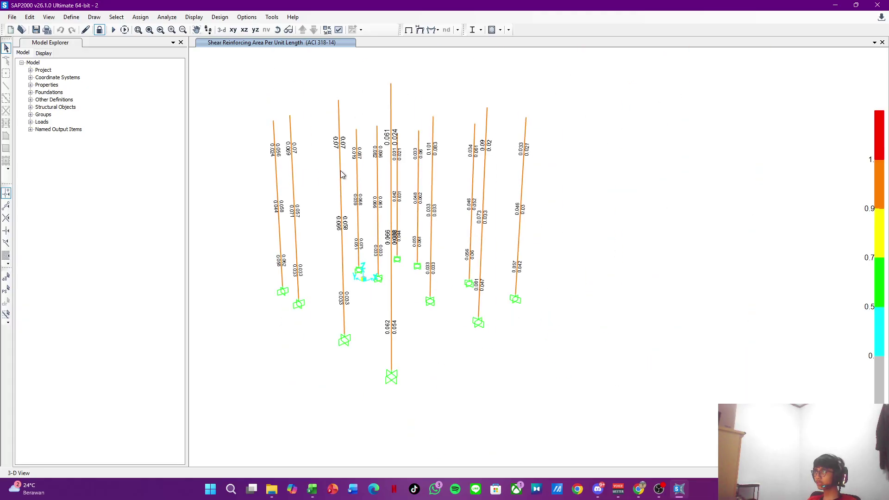
{"action": "scroll", "coordinate": [384, 157], "scroll_direction": "up", "scroll_amount": 4}
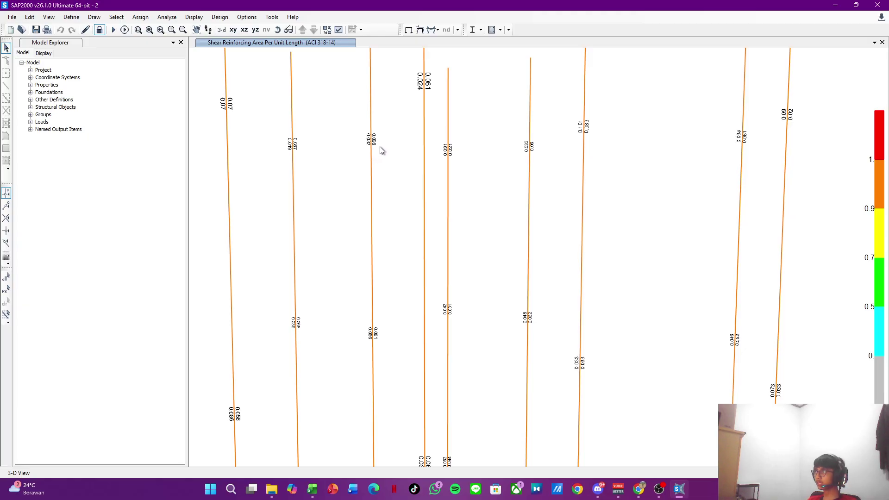
{"action": "scroll", "coordinate": [402, 151], "scroll_direction": "down", "scroll_amount": 1}
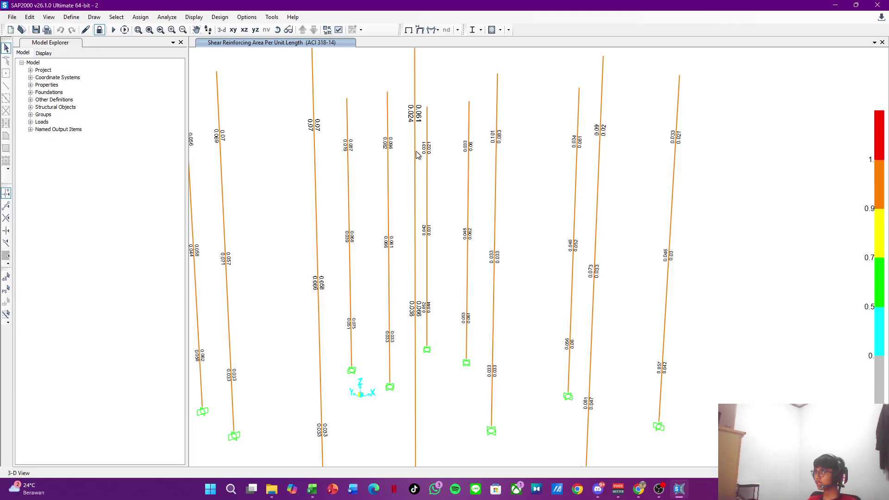
{"action": "scroll", "coordinate": [379, 154], "scroll_direction": "down", "scroll_amount": 2}
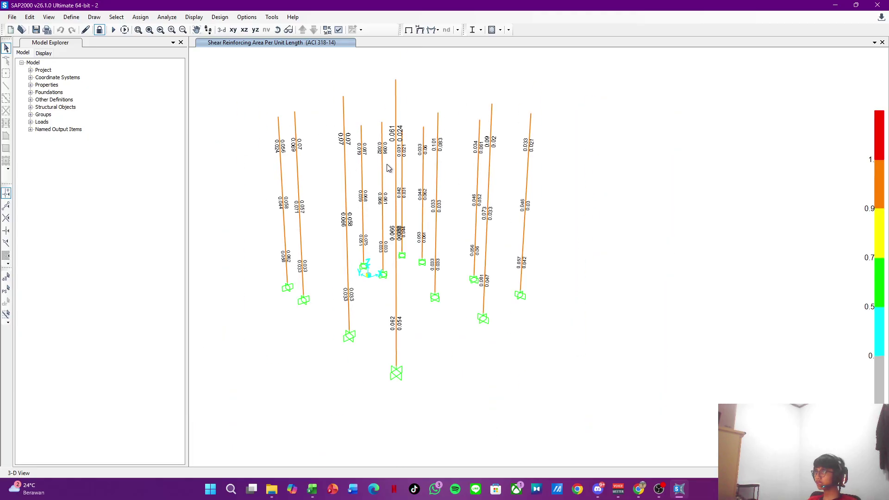
Step: Switch to the Excel sheet and set the K 40/40 Lebar and Tinggi to 400 mm each
{"action": "key", "text": "alt+Tab"}
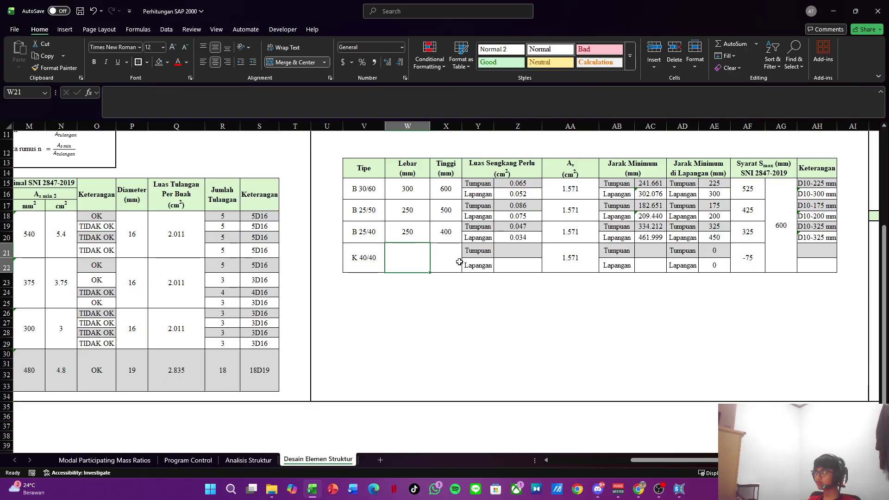
{"action": "type", "text": "400"}
{"action": "key", "text": "Tab"}
{"action": "type", "text": "400"}
{"action": "key", "text": "Tab"}
{"action": "key", "text": "Tab"}
Step: Enter 0.096 as the required stirrup area for K 40/40 Tumpuan
{"action": "type", "text": "0"}
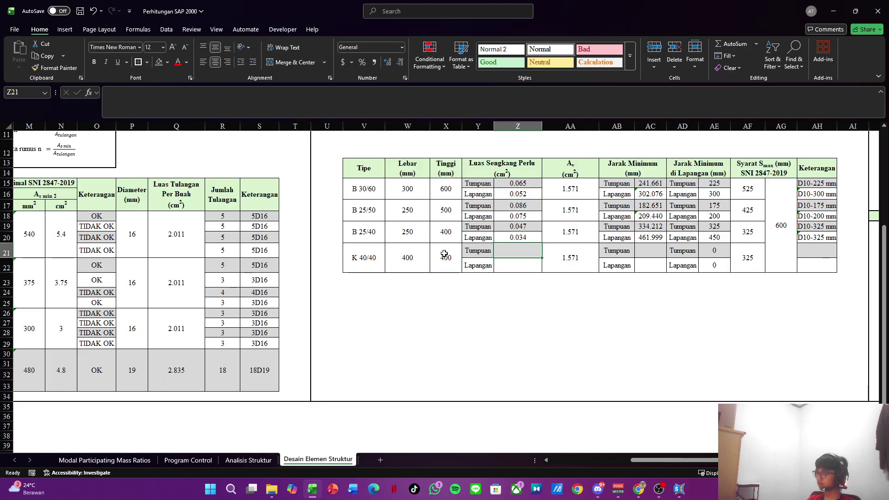
{"action": "type", "text": ".096"}
{"action": "key", "text": "Down"}
Step: Switch to SAP2000 and examine the mid-height shear reinforcement values of the columns to find the governing K 40/40 Lapangan value
{"action": "key", "text": "alt+Tab"}
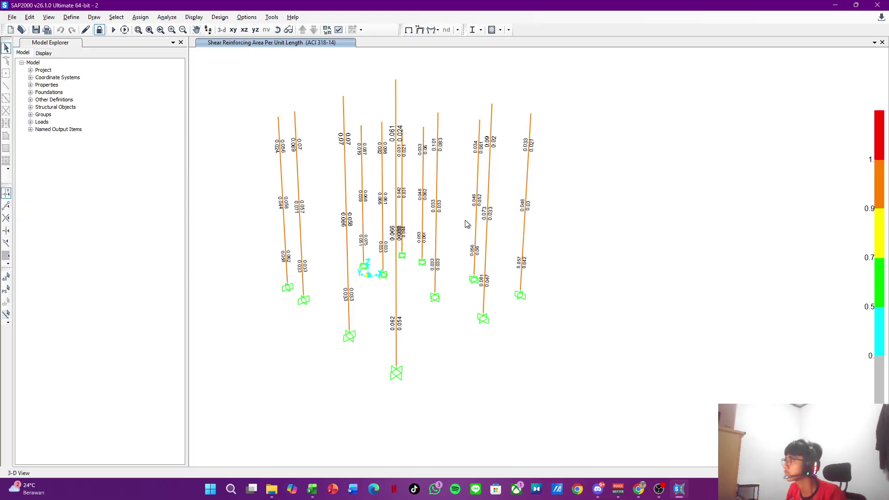
{"action": "scroll", "coordinate": [326, 213], "scroll_direction": "up", "scroll_amount": 2}
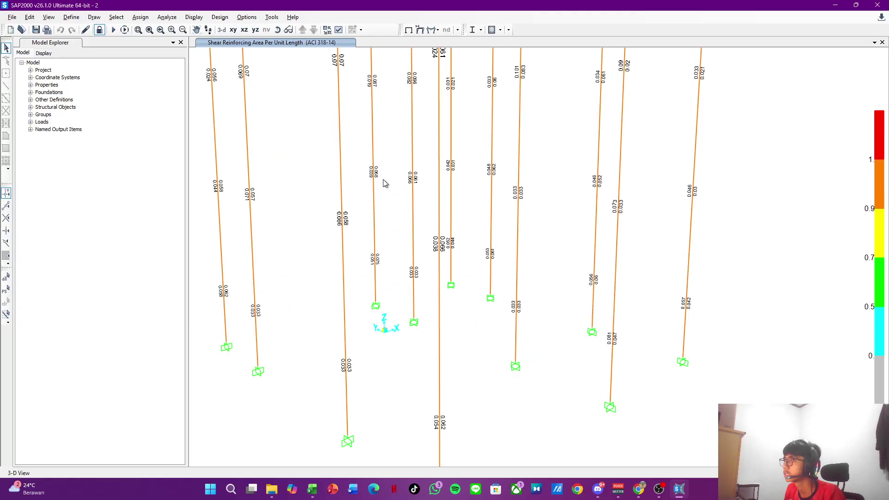
{"action": "scroll", "coordinate": [381, 181], "scroll_direction": "up", "scroll_amount": 2}
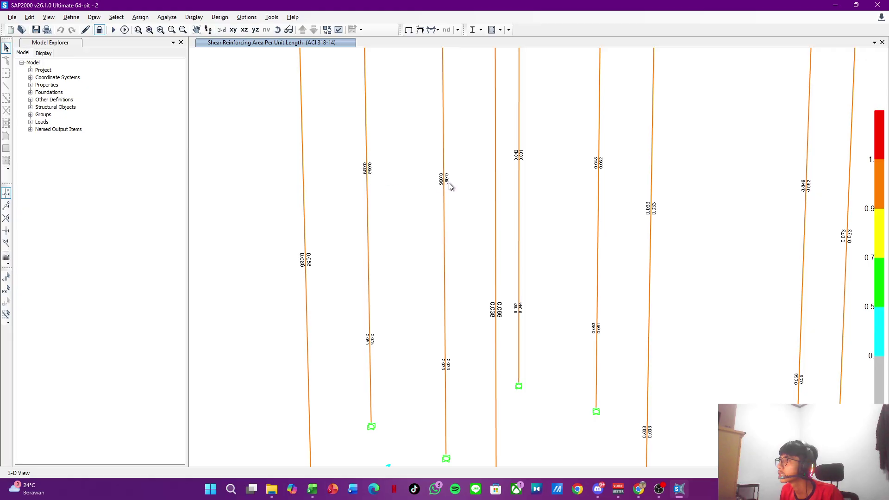
{"action": "scroll", "coordinate": [370, 178], "scroll_direction": "down", "scroll_amount": 2}
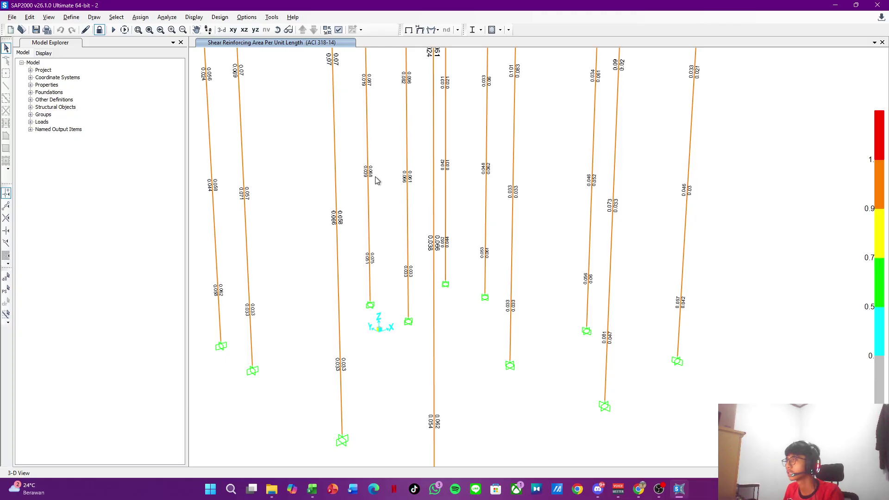
{"action": "scroll", "coordinate": [375, 177], "scroll_direction": "down", "scroll_amount": 3}
{"action": "scroll", "coordinate": [345, 171], "scroll_direction": "up", "scroll_amount": 5}
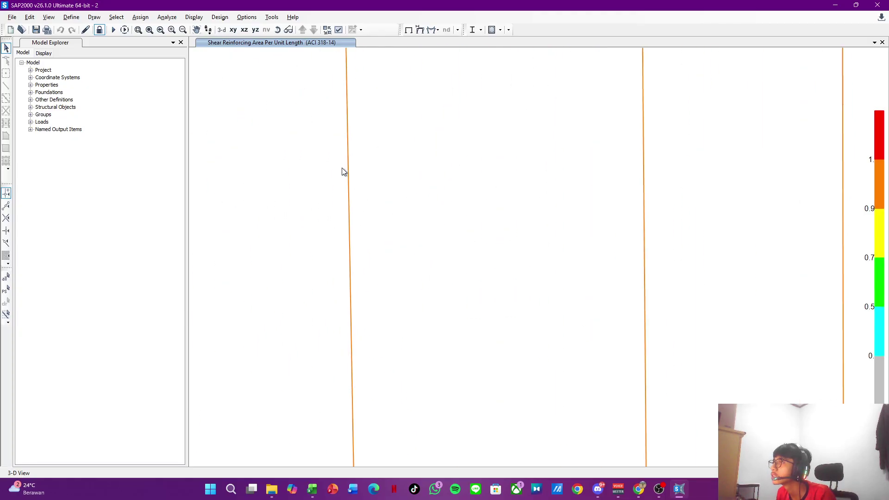
{"action": "left_click", "coordinate": [347, 138]}
{"action": "scroll", "coordinate": [348, 139], "scroll_direction": "down", "scroll_amount": 2}
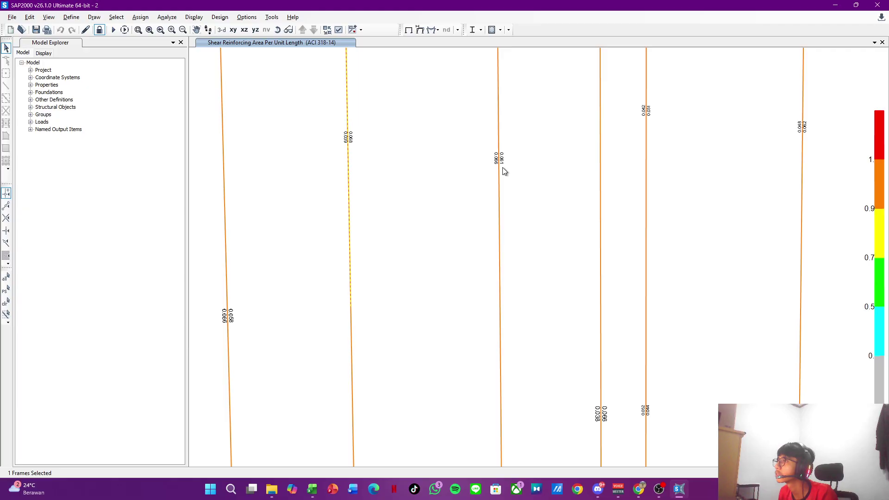
{"action": "scroll", "coordinate": [504, 172], "scroll_direction": "down", "scroll_amount": 2}
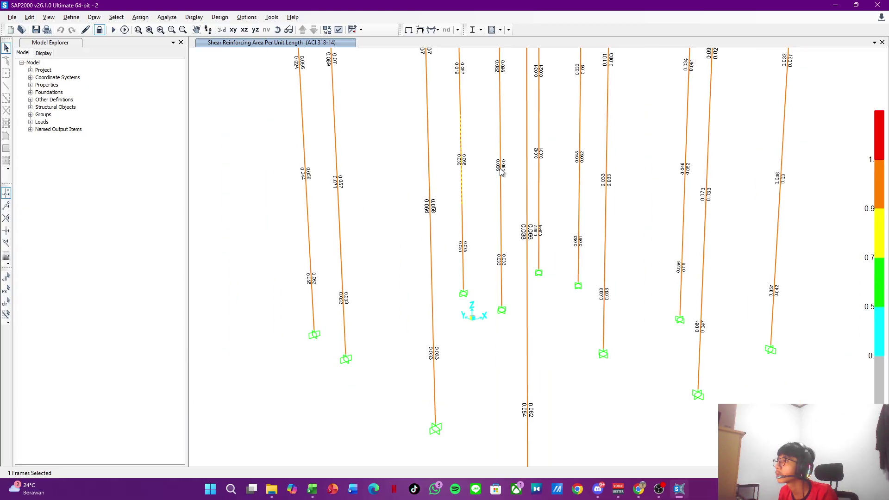
Step: Switch back to the Excel sheet and enter 0.088 as the required stirrup area for K 40/40 Lapangan
{"action": "key", "text": "alt+Tab"}
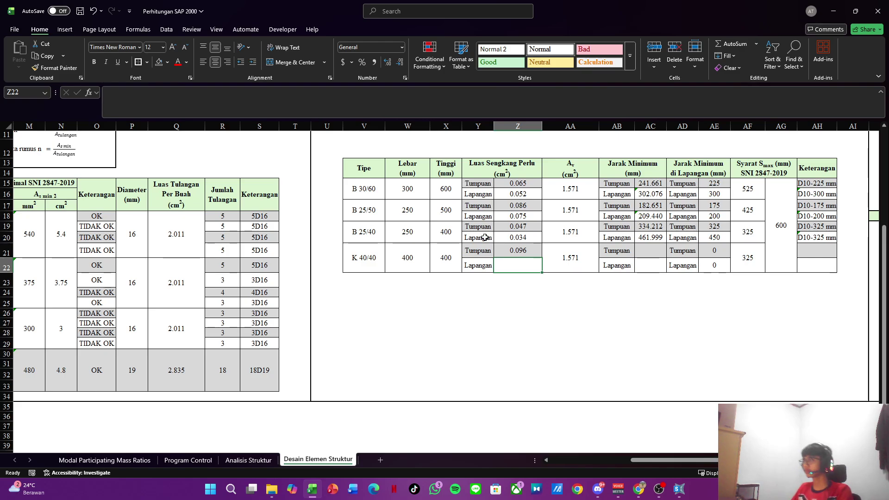
{"action": "type", "text": "0.088"}
{"action": "key", "text": "Tab"}
{"action": "key", "text": "Tab"}
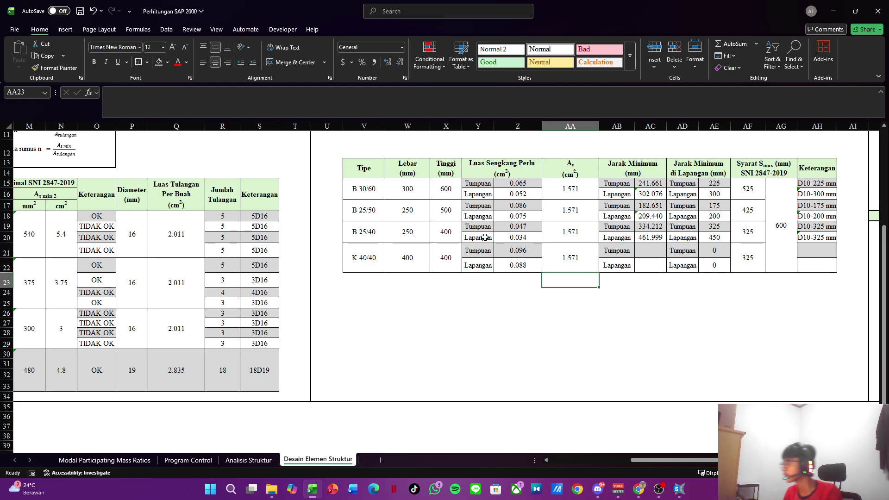
Step: Copy the two Jarak Minimum formulas of B 25/40 into the K 40/40 Tumpuan and Lapangan rows
{"action": "key", "text": "Right"}
{"action": "key", "text": "Up"}
{"action": "key", "text": "shift+Up"}
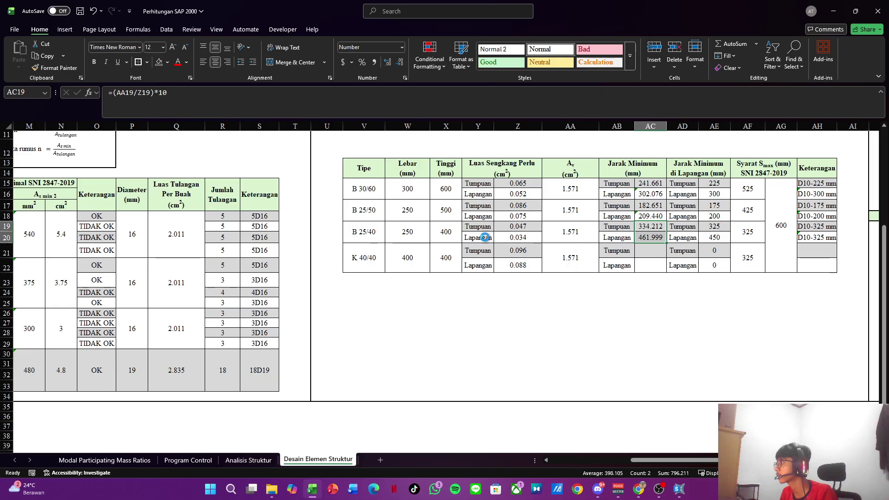
{"action": "key", "text": "ctrl+c"}
{"action": "key", "text": "Down"}
{"action": "key", "text": "Return"}
Step: Review the K 40/40 rounded spacing formula and the Keterangan formulas for Tumpuan and Lapangan
{"action": "key", "text": "Right"}
{"action": "key", "text": "Right"}
{"action": "key", "text": "Right"}
{"action": "key", "text": "Right"}
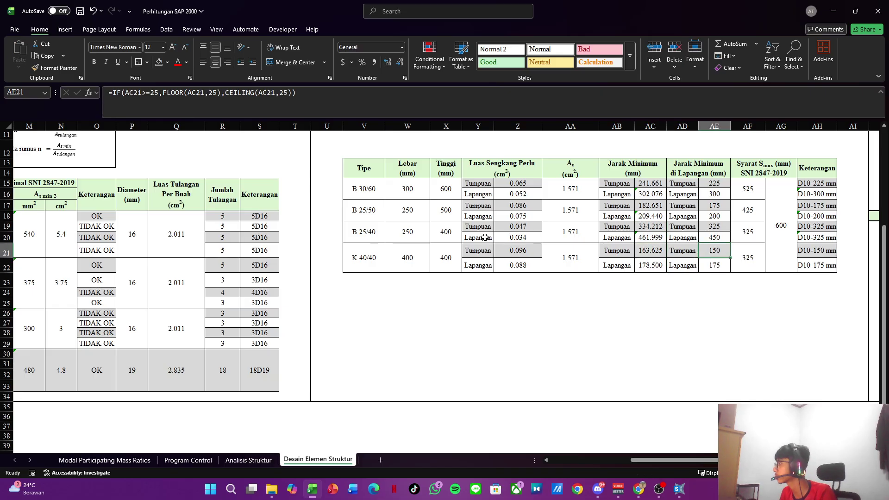
{"action": "key", "text": "Right"}
{"action": "key", "text": "Down"}
{"action": "key", "text": "Down"}
{"action": "key", "text": "Down"}
{"action": "key", "text": "Down"}
{"action": "key", "text": "Down"}
{"action": "key", "text": "Down"}
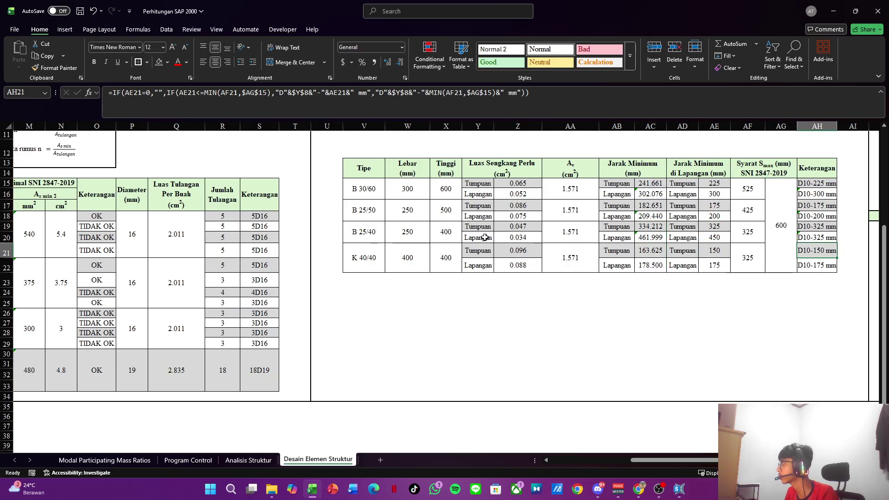
{"action": "key", "text": "Down"}
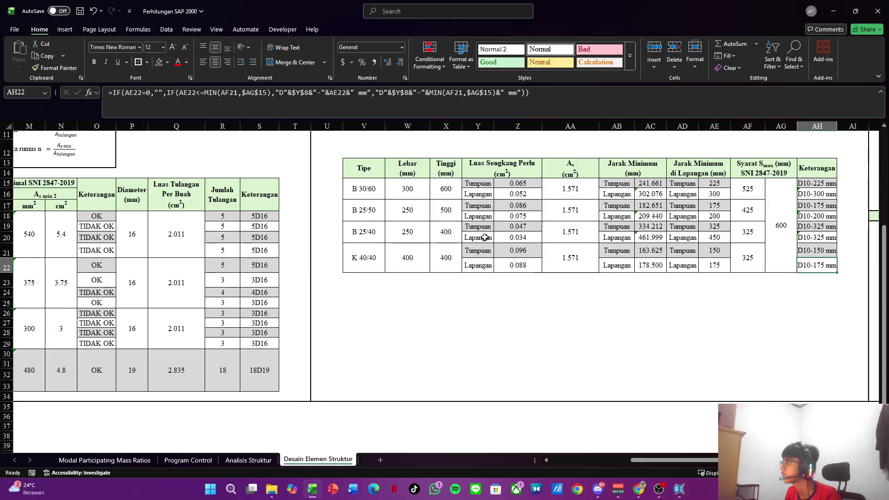
Step: In the BALOK design results table, merge the Tipe, Lebar and Tinggi header cells with the empty row 9 cells below them
{"action": "scroll", "coordinate": [669, 460], "scroll_direction": "right", "scroll_amount": 4}
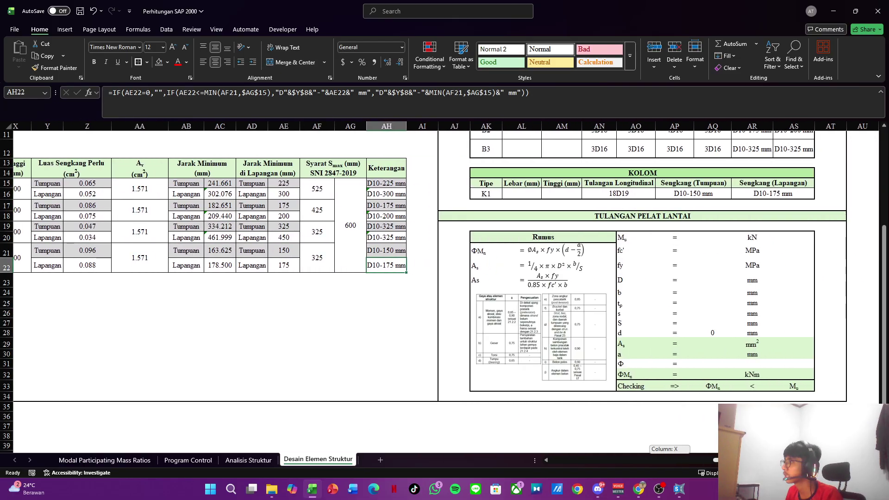
{"action": "scroll", "coordinate": [607, 341], "scroll_direction": "up", "scroll_amount": 3}
{"action": "scroll", "coordinate": [607, 341], "scroll_direction": "up", "scroll_amount": 1}
{"action": "left_click", "coordinate": [491, 228]}
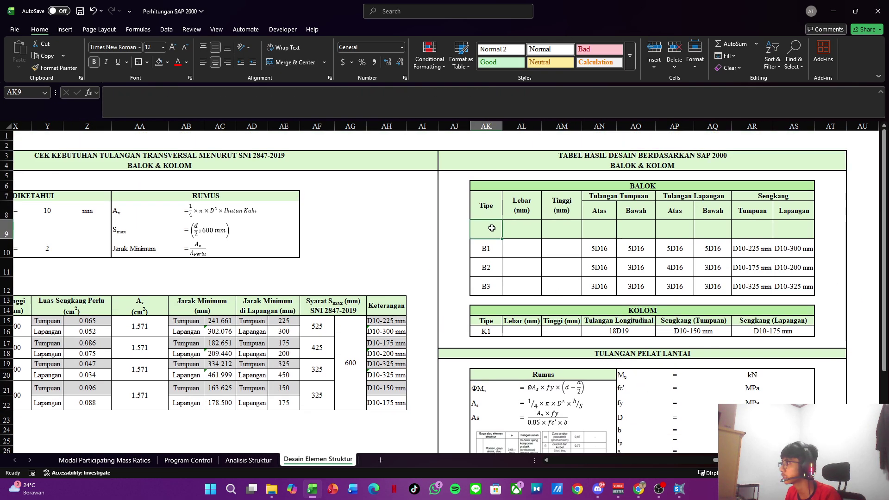
{"action": "left_click_drag", "start_coordinate": [489, 228], "coordinate": [768, 227]}
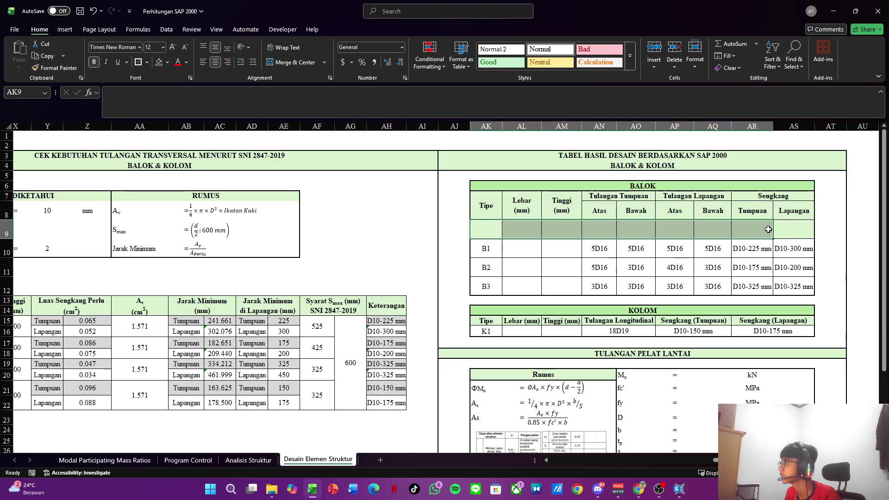
{"action": "left_click_drag", "start_coordinate": [477, 210], "coordinate": [478, 223]}
{"action": "double_click", "coordinate": [296, 62]}
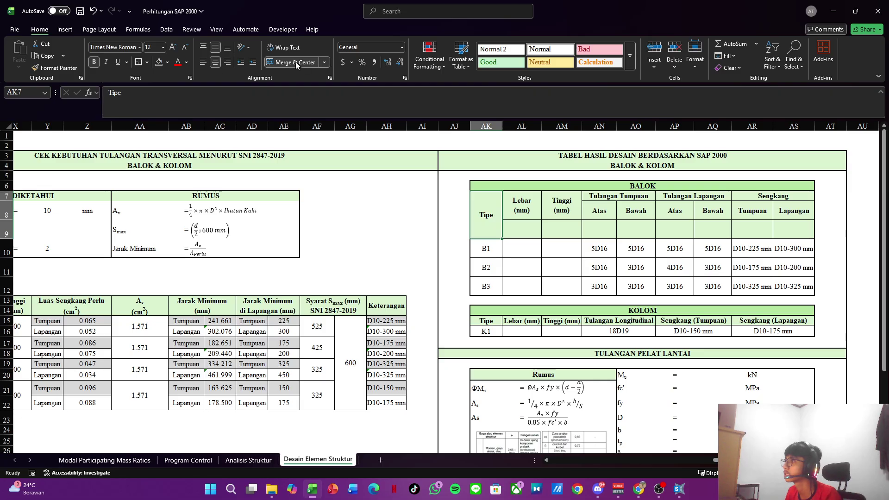
{"action": "left_click_drag", "start_coordinate": [524, 207], "coordinate": [562, 204]}
{"action": "left_click", "coordinate": [298, 65]}
{"action": "left_click", "coordinate": [563, 230]}
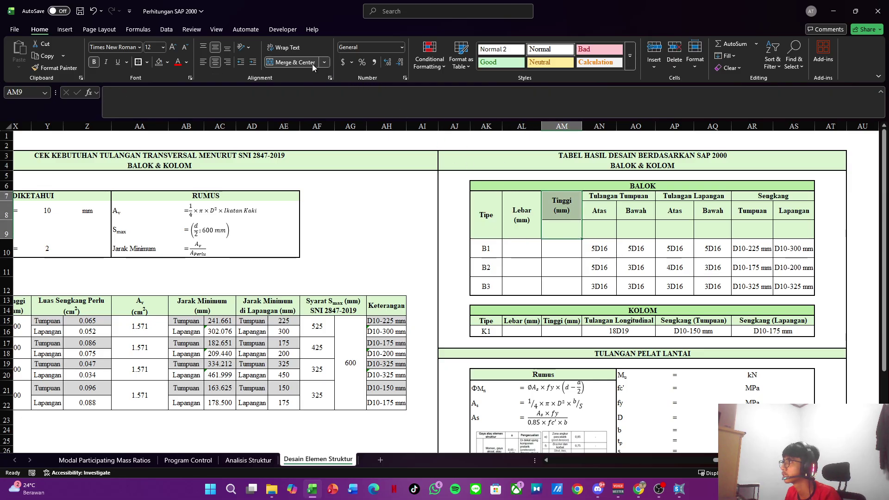
{"action": "left_click", "coordinate": [295, 62]}
Step: Merge the Atas and Bawah header cells under Tulangan Tumpuan with the empty cells beneath them
{"action": "left_click", "coordinate": [604, 232]}
{"action": "left_click_drag", "start_coordinate": [604, 231], "coordinate": [634, 210]}
{"action": "double_click", "coordinate": [291, 64]}
{"action": "left_click", "coordinate": [299, 62]}
{"action": "left_click", "coordinate": [292, 65]}
Step: Merge the Atas and Bawah header cells under Tulangan Lapangan with the empty cells beneath them
{"action": "key", "text": "Right"}
{"action": "key", "text": "shift+Down"}
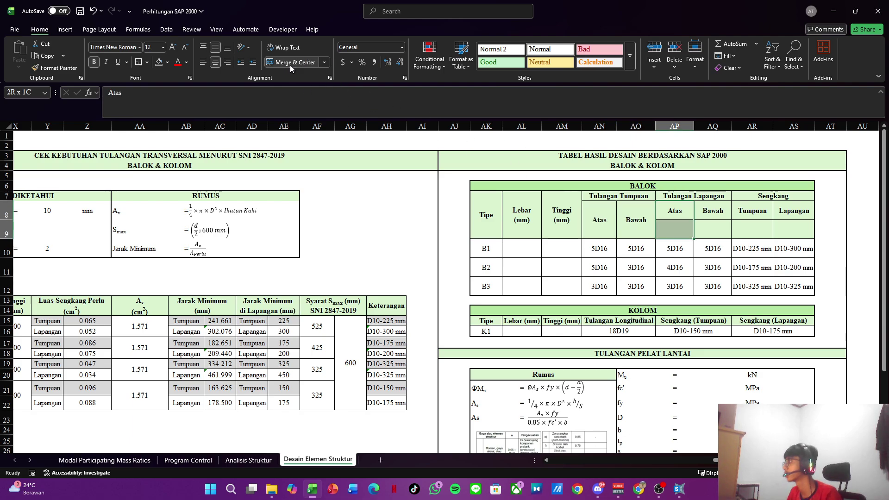
{"action": "left_click", "coordinate": [290, 65]}
{"action": "key", "text": "Right"}
{"action": "key", "text": "shift+Down"}
{"action": "left_click", "coordinate": [289, 65]}
Step: Merge the Tumpuan and Lapangan header cells under Sengkang with the empty cells beneath them
{"action": "key", "text": "Right"}
{"action": "key", "text": "shift+Down"}
{"action": "left_click", "coordinate": [289, 65]}
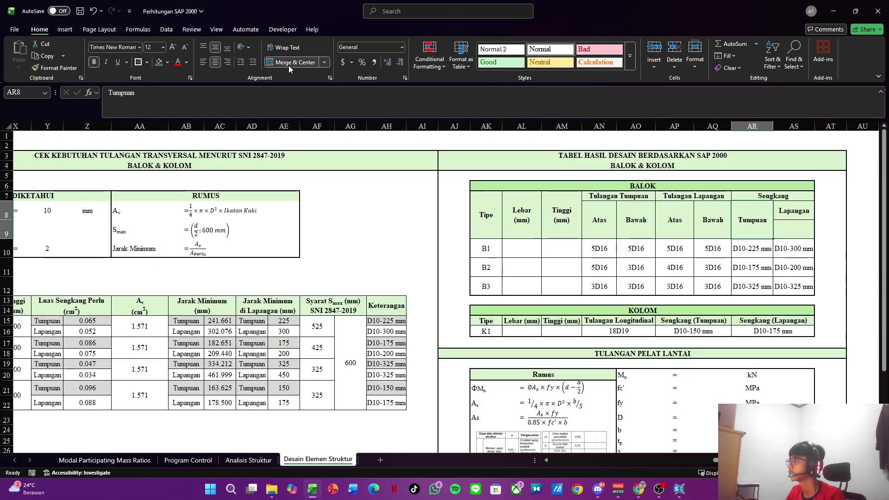
{"action": "key", "text": "Right"}
{"action": "key", "text": "shift+Down"}
{"action": "left_click", "coordinate": [289, 65]}
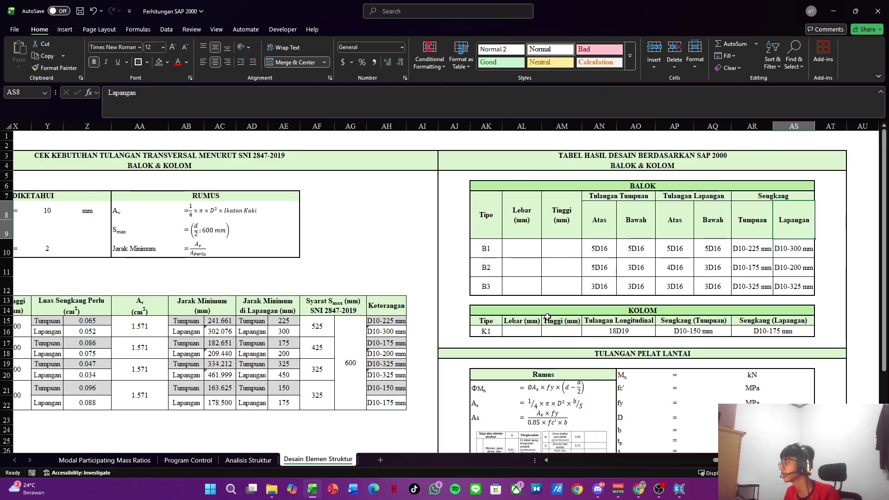
Step: Enter a Lebar of 300 mm and a Tinggi of 600 mm for beam B1
{"action": "left_click", "coordinate": [506, 221]}
{"action": "left_click", "coordinate": [513, 248]}
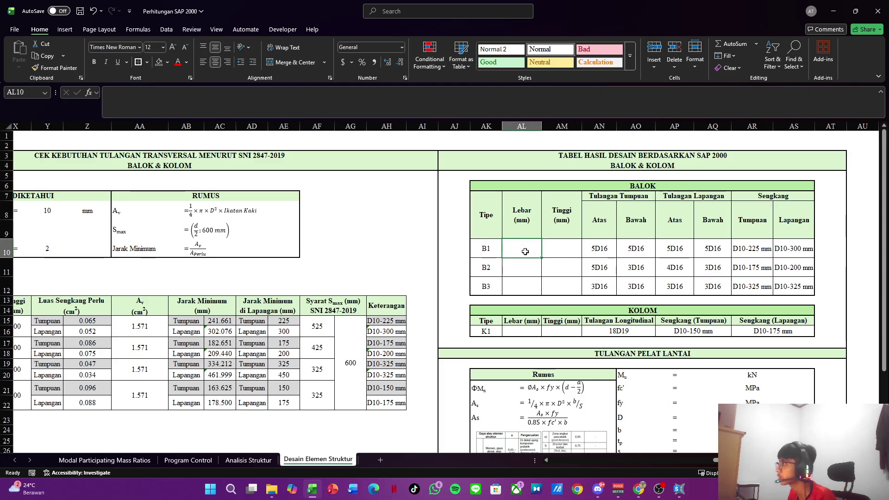
{"action": "type", "text": "25"}
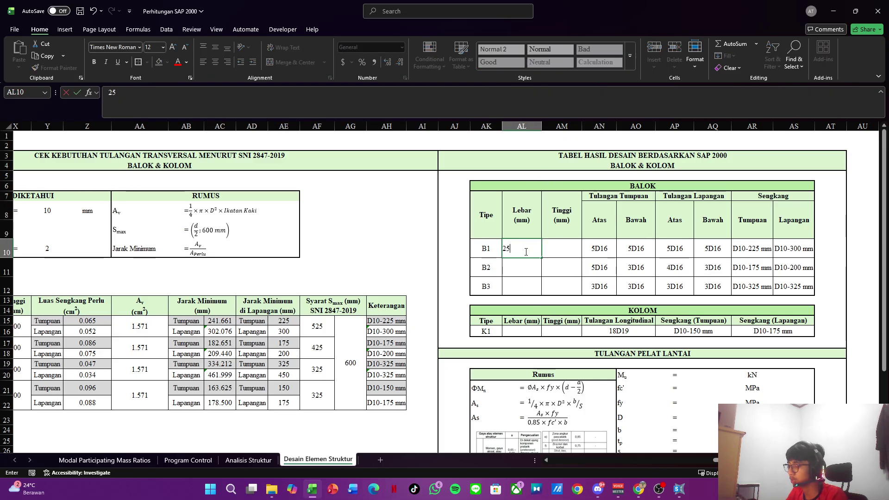
{"action": "type", "text": "300"}
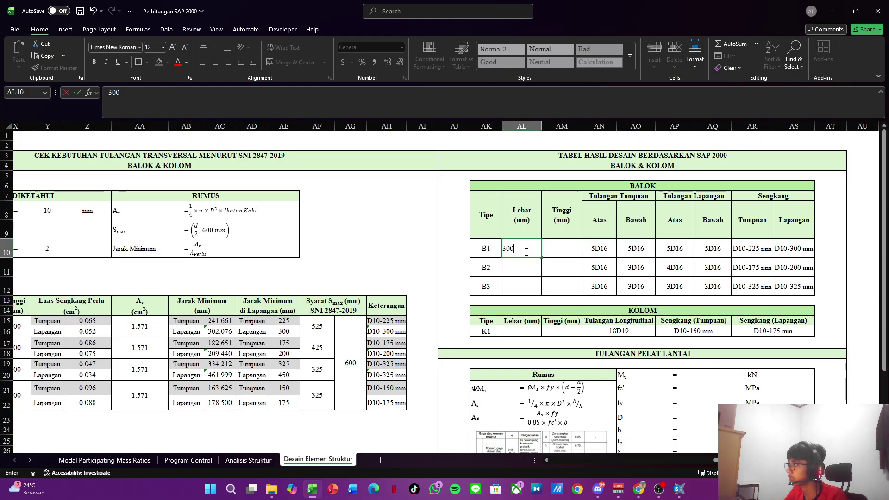
{"action": "key", "text": "Tab"}
{"action": "type", "text": "600"}
{"action": "key", "text": "Return"}
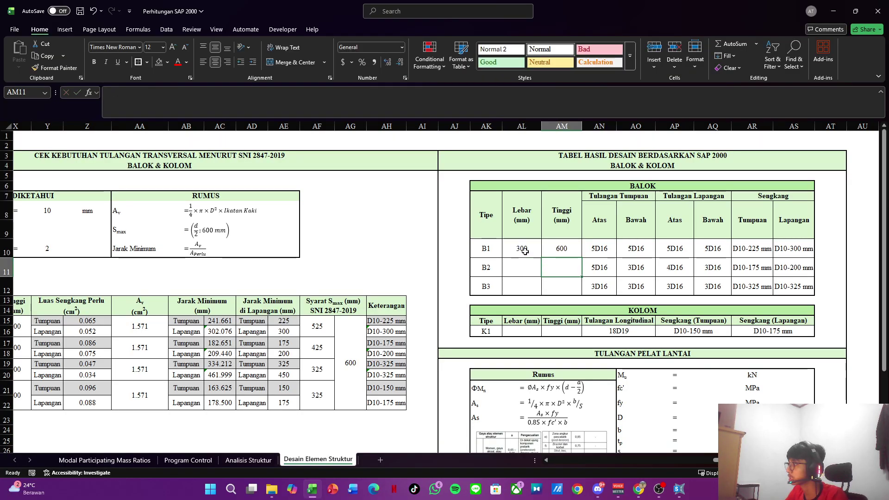
Step: Enter a Lebar of 250 mm and a Tinggi of 500 mm for beam B2
{"action": "key", "text": "Left"}
{"action": "type", "text": "250"}
{"action": "key", "text": "Tab"}
{"action": "type", "text": "500"}
{"action": "key", "text": "Return"}
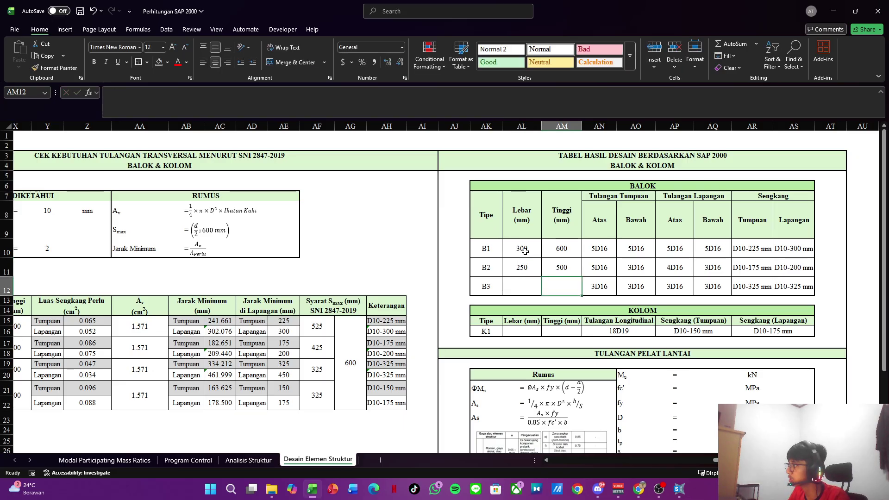
Step: Enter a Lebar of 250 mm and a Tinggi of 400 mm for beam B3
{"action": "type", "text": "250"}
{"action": "key", "text": "Tab"}
{"action": "type", "text": "400"}
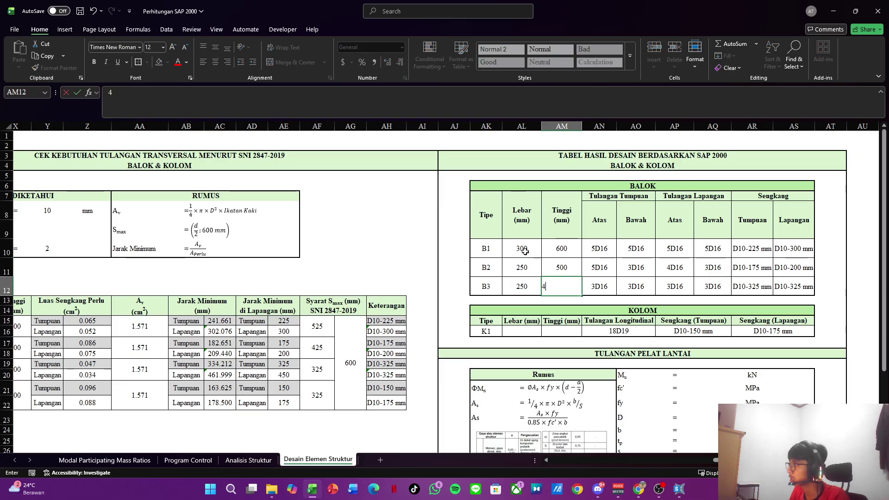
{"action": "key", "text": "Return"}
Step: Enter 400 mm for both the Lebar and the Tinggi of column K1 in the KOLOM table
{"action": "key", "text": "Down"}
{"action": "key", "text": "Down"}
{"action": "key", "text": "Left"}
{"action": "key", "text": "Down"}
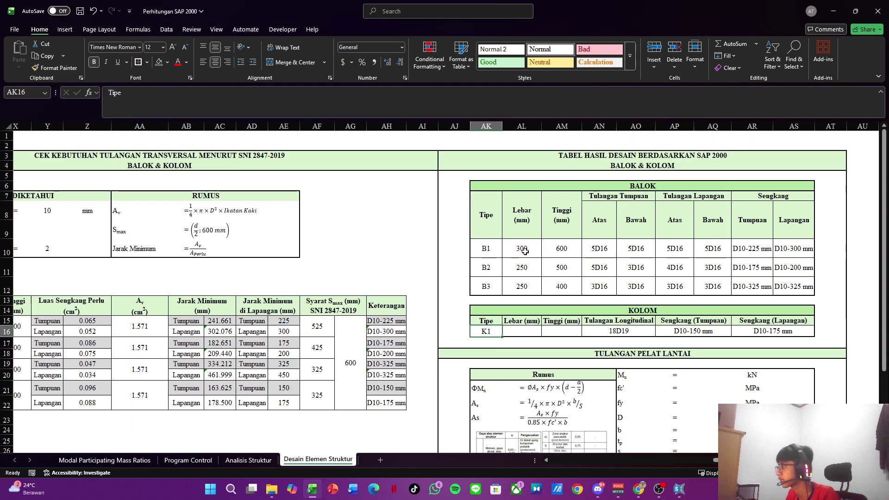
{"action": "type", "text": "400"}
{"action": "key", "text": "Tab"}
{"action": "type", "text": "40"}
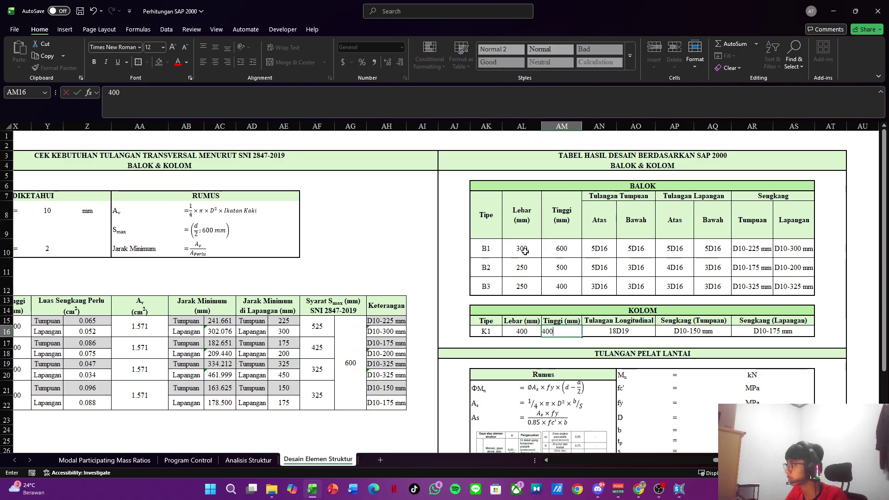
{"action": "type", "text": "0"}
{"action": "key", "text": "Up"}
Step: Review the B1 dimensions and its Tulangan Tumpuan and Tulangan Lapangan entries in the BALOK results table
{"action": "key", "text": "Up"}
{"action": "key", "text": "Up"}
{"action": "key", "text": "Up"}
{"action": "key", "text": "Up"}
{"action": "key", "text": "Up"}
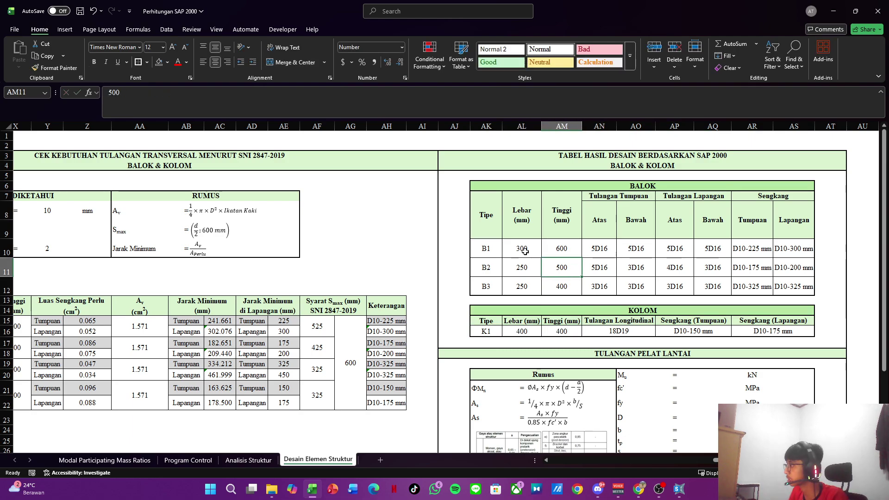
{"action": "key", "text": "Left"}
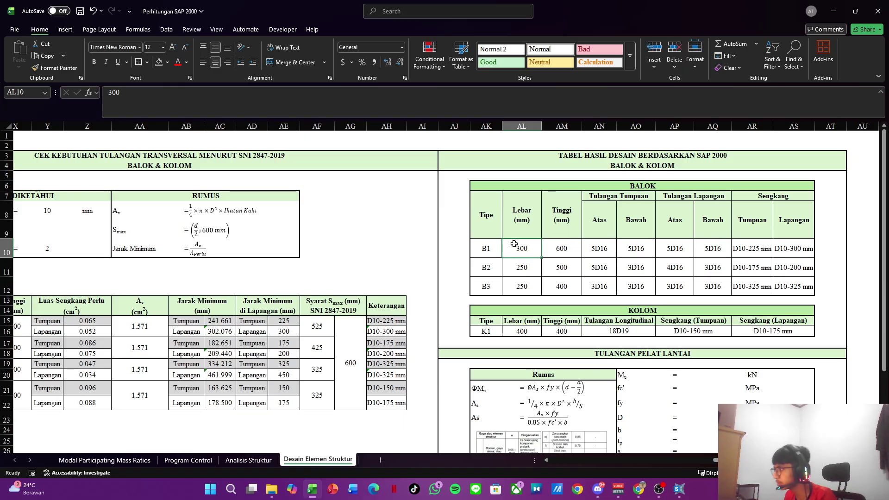
{"action": "left_click", "coordinate": [497, 248]}
{"action": "left_click", "coordinate": [521, 251]}
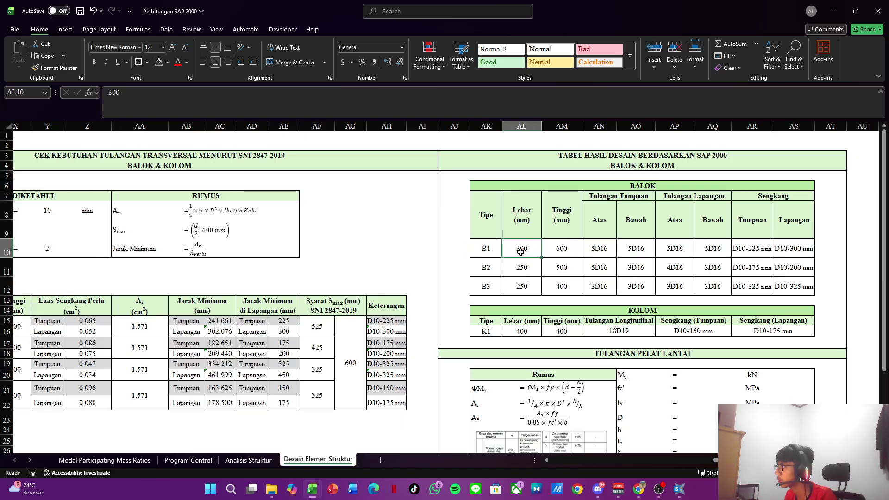
{"action": "left_click", "coordinate": [571, 215]}
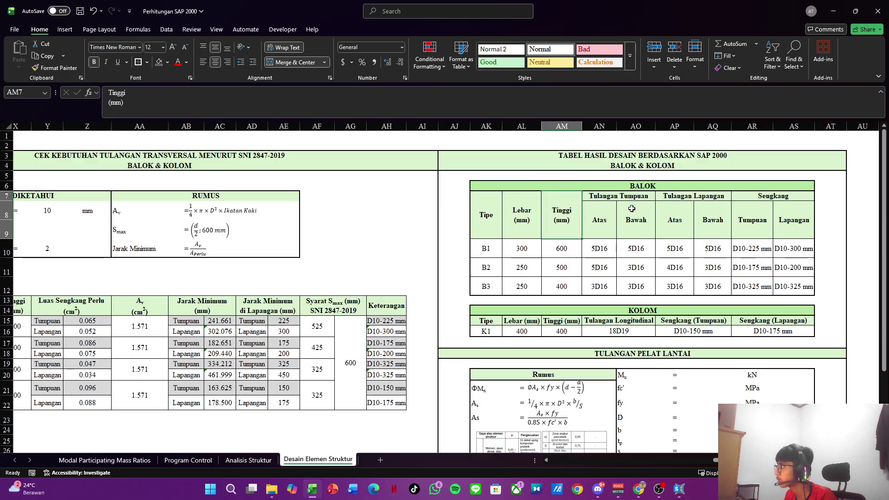
{"action": "left_click", "coordinate": [604, 250]}
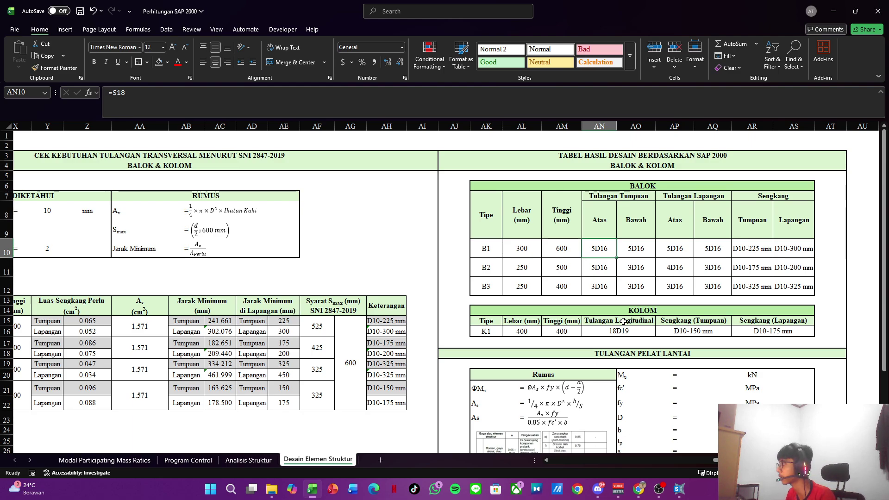
{"action": "left_click", "coordinate": [713, 249]}
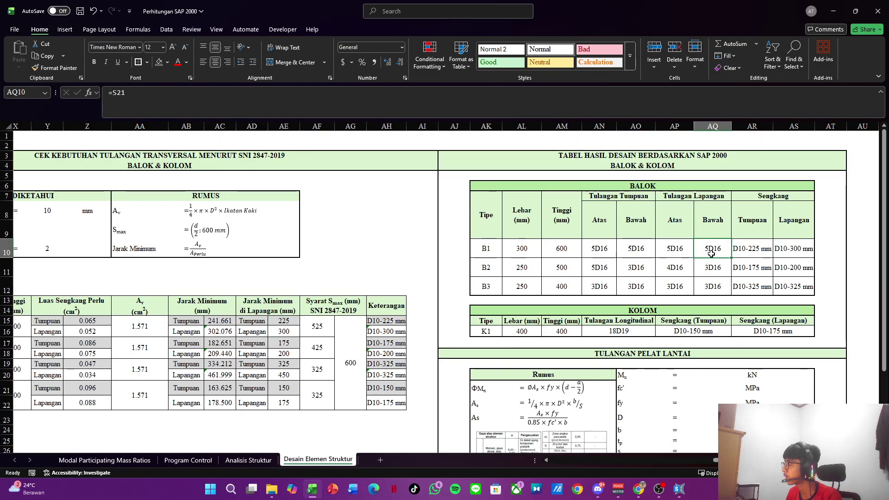
Step: Review beam B1's Sengkang entries for Tumpuan and Lapangan, along with the Tipe column and the KOLOM table
{"action": "left_click", "coordinate": [743, 241]}
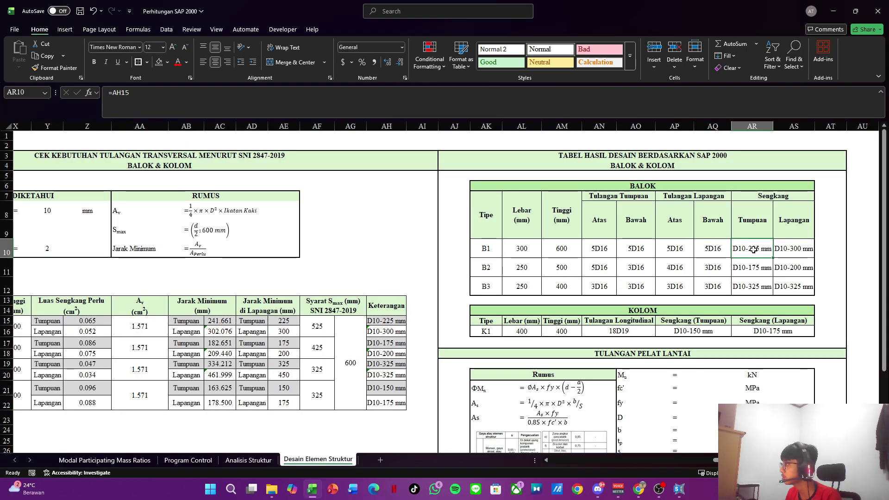
{"action": "left_click", "coordinate": [815, 249]}
{"action": "left_click", "coordinate": [791, 252]}
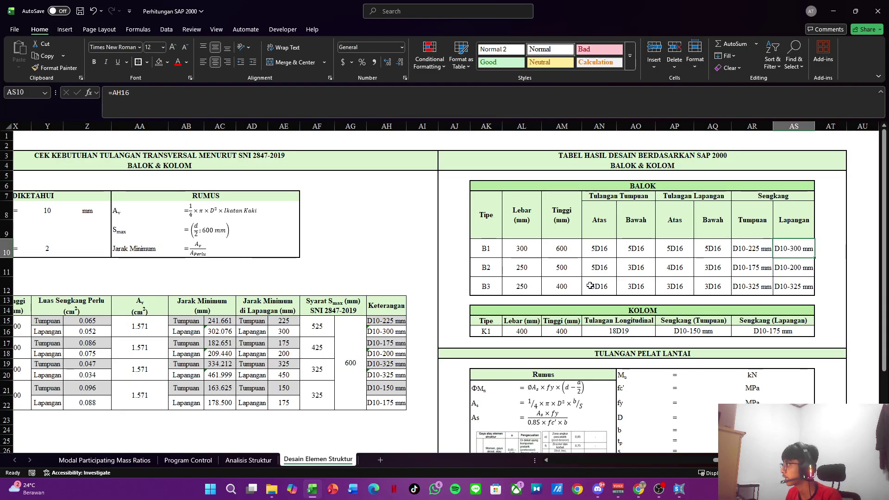
{"action": "left_click_drag", "start_coordinate": [491, 186], "coordinate": [595, 330]}
{"action": "left_click", "coordinate": [648, 345]}
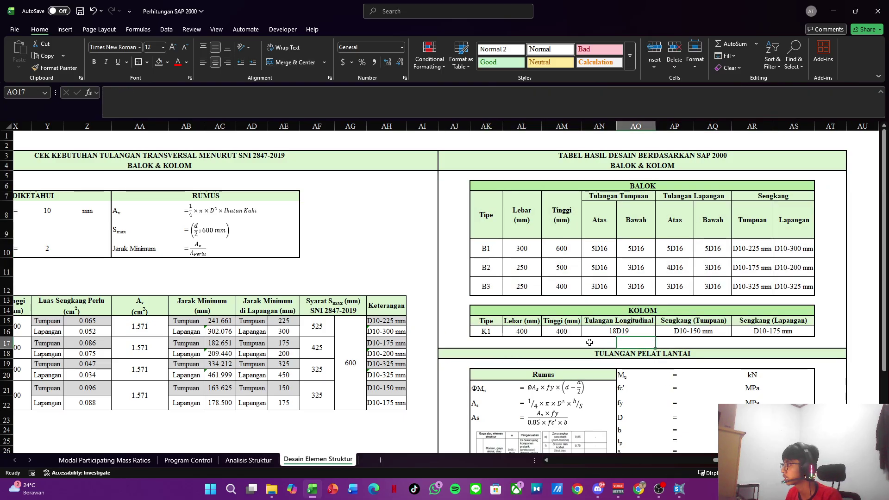
Step: Look over the TULANGAN PELAT LANTAI section, its formulas and its input list starting at the Mu row
{"action": "scroll", "coordinate": [520, 345], "scroll_direction": "down", "scroll_amount": 2}
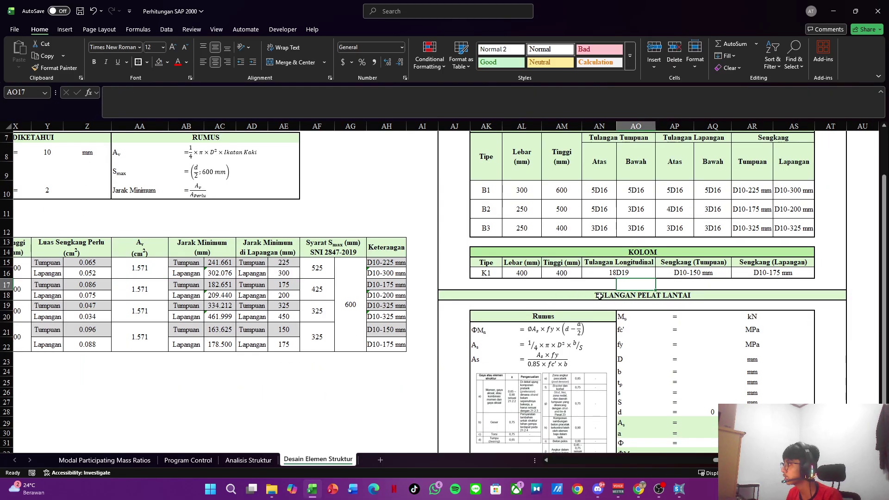
{"action": "scroll", "coordinate": [599, 296], "scroll_direction": "down", "scroll_amount": 1}
{"action": "scroll", "coordinate": [635, 287], "scroll_direction": "down", "scroll_amount": 1}
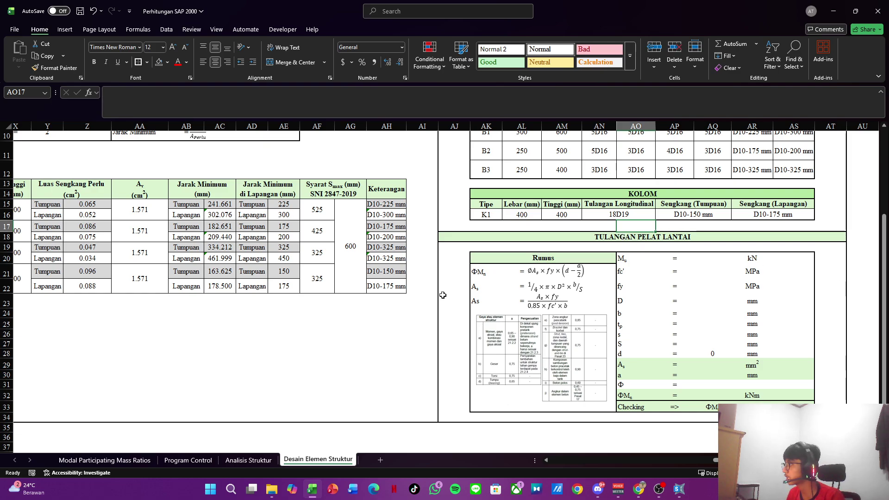
{"action": "left_click", "coordinate": [676, 261]}
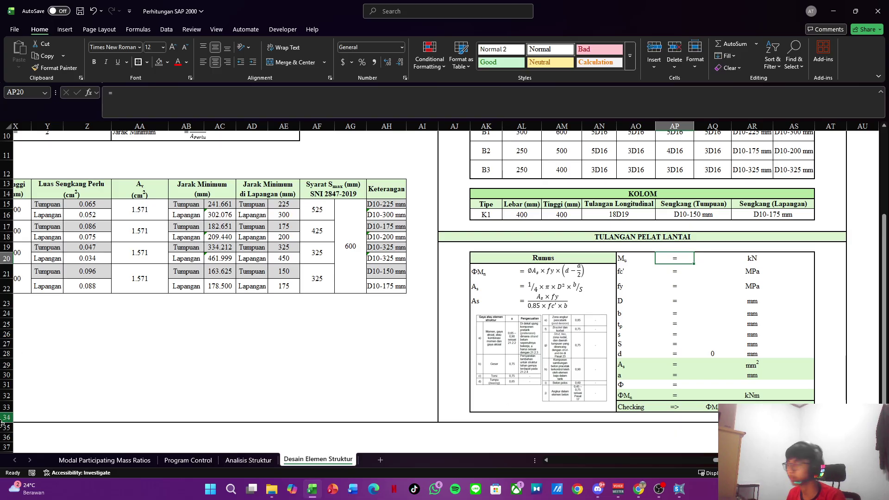
Step: Switch to SAP2000 and show all members of the building again in the 3-D view
{"action": "left_click", "coordinate": [677, 491]}
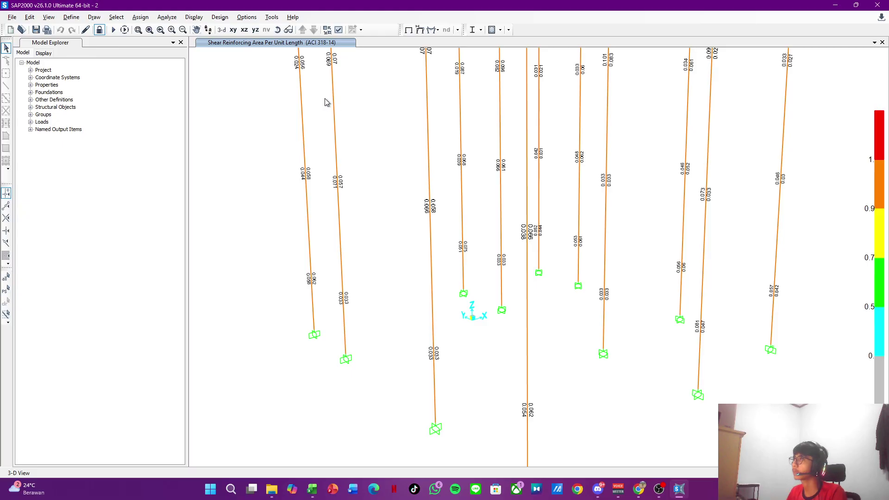
{"action": "right_click", "coordinate": [344, 87]}
{"action": "left_click", "coordinate": [404, 197]}
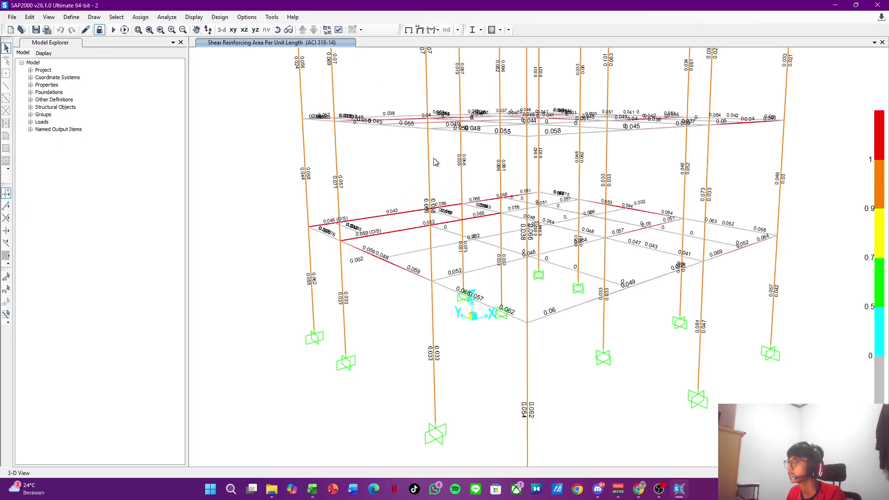
{"action": "scroll", "coordinate": [407, 177], "scroll_direction": "down", "scroll_amount": 5}
{"action": "left_click_drag", "start_coordinate": [451, 163], "coordinate": [456, 198]}
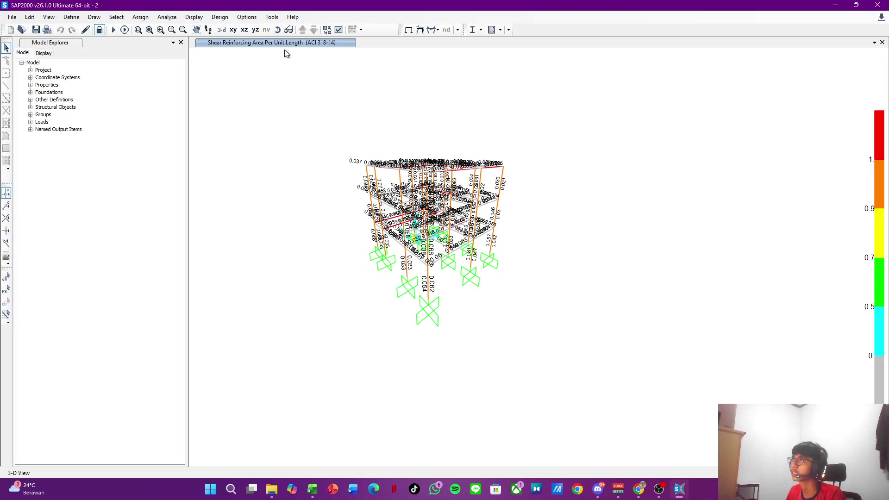
{"action": "left_click", "coordinate": [220, 17]}
{"action": "mouse_move", "coordinate": [276, 46]}
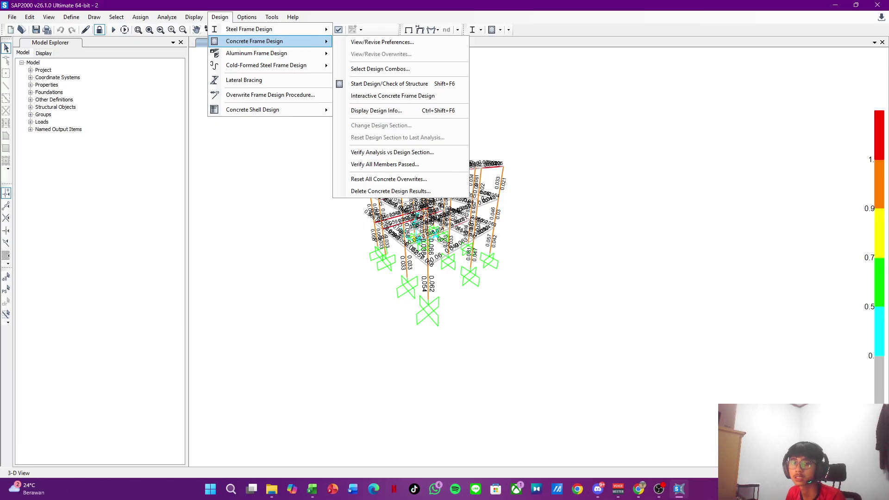
{"action": "left_click", "coordinate": [2, 4]}
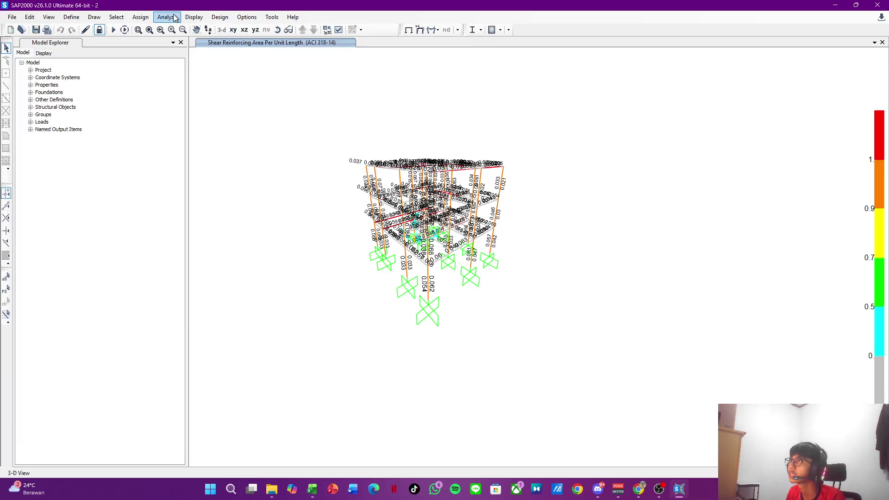
{"action": "left_click", "coordinate": [193, 18]}
{"action": "mouse_move", "coordinate": [264, 131]}
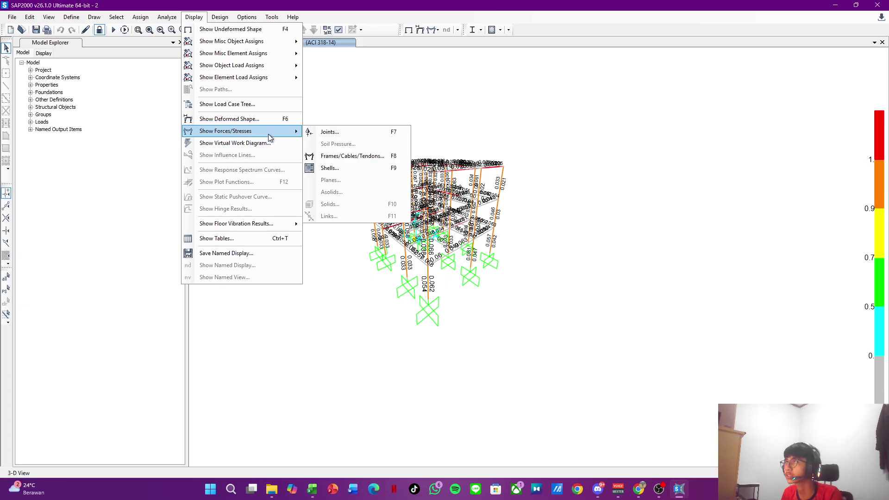
{"action": "left_click", "coordinate": [340, 133]}
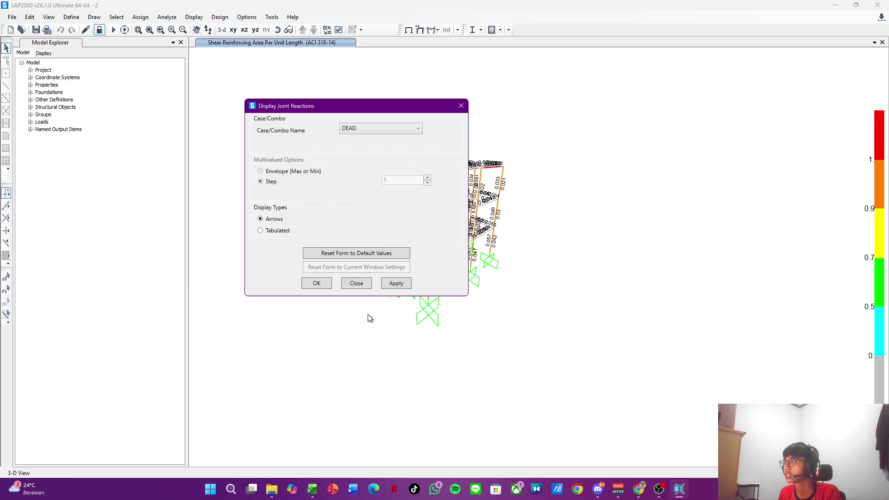
{"action": "left_click", "coordinate": [354, 283]}
Step: Display the shell resultant force contours for COMB2 with component M11
{"action": "left_click", "coordinate": [194, 17]}
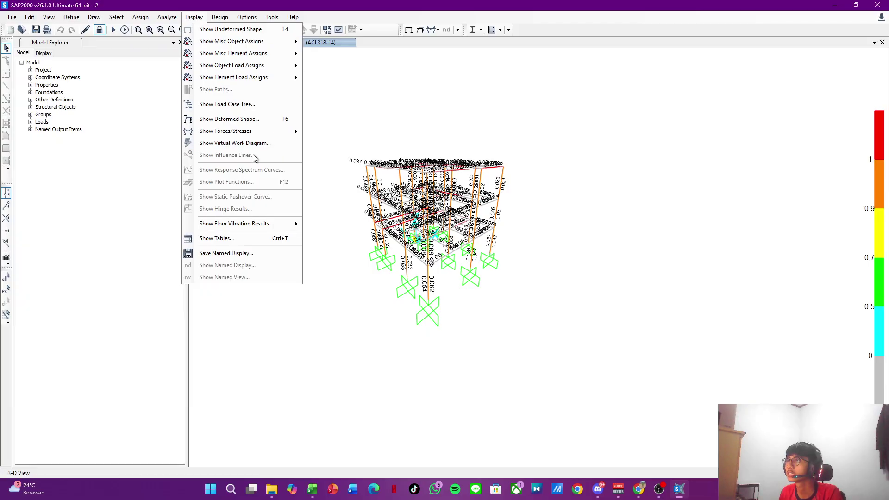
{"action": "mouse_move", "coordinate": [255, 132]}
{"action": "left_click", "coordinate": [339, 169]}
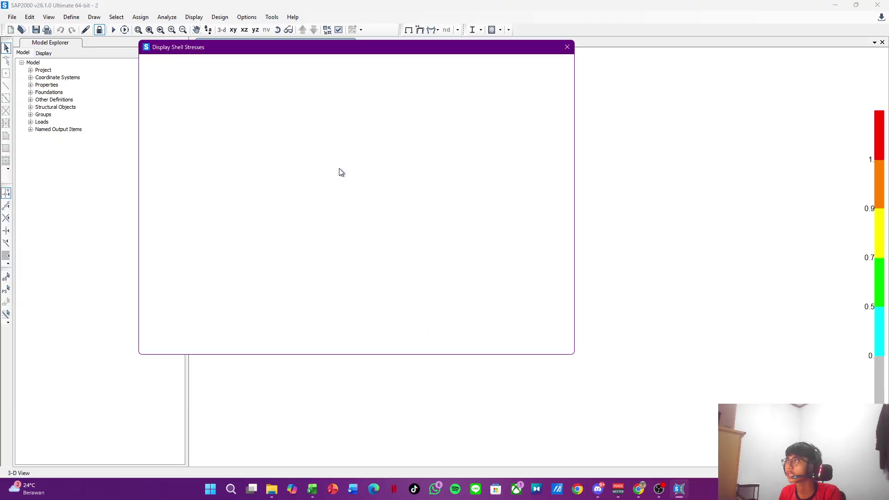
{"action": "left_click", "coordinate": [278, 69]}
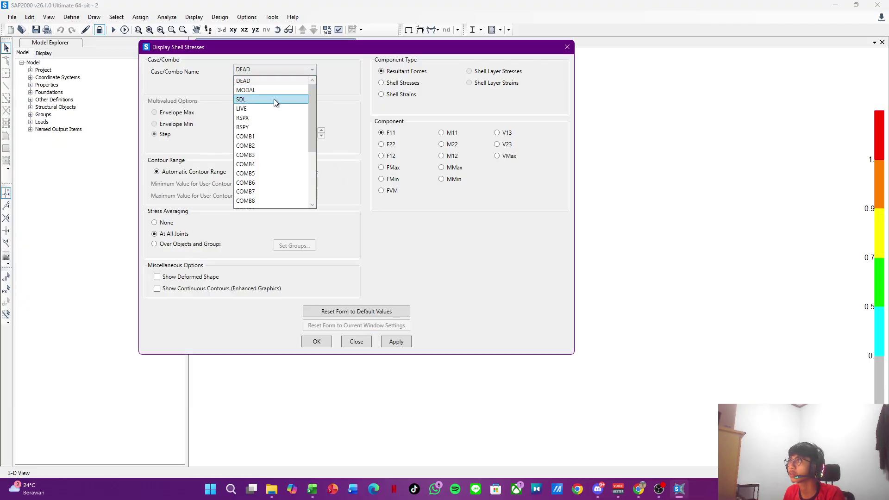
{"action": "left_click", "coordinate": [271, 146]}
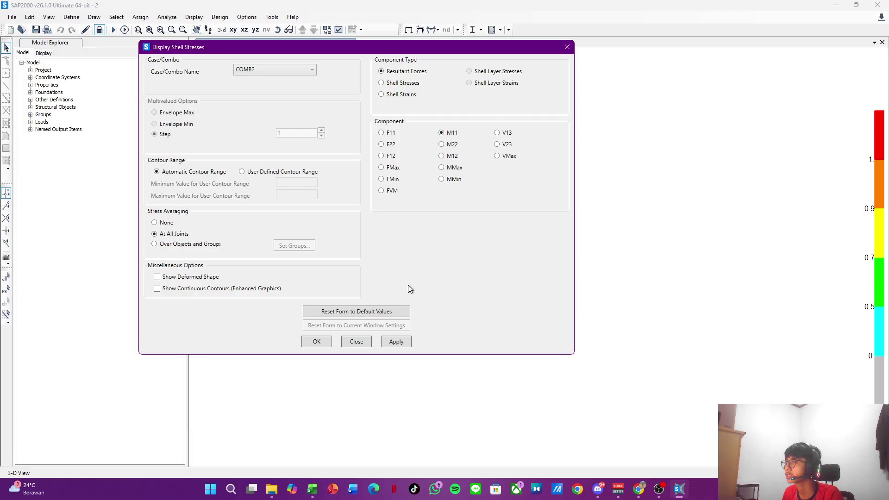
{"action": "left_click", "coordinate": [390, 343]}
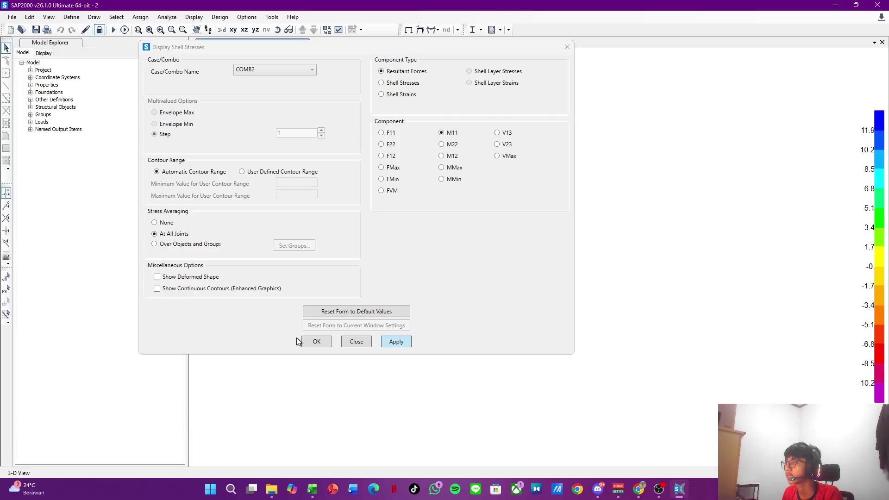
{"action": "left_click", "coordinate": [316, 342]}
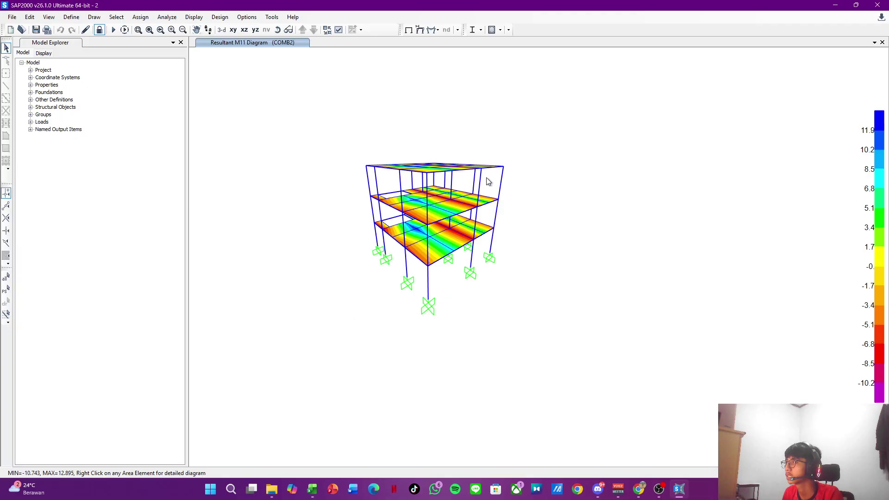
Step: Examine the M11 contours in the XY plan view for the peak slab moment, including the force diagram of the panel with the peak
{"action": "left_click", "coordinate": [233, 30]}
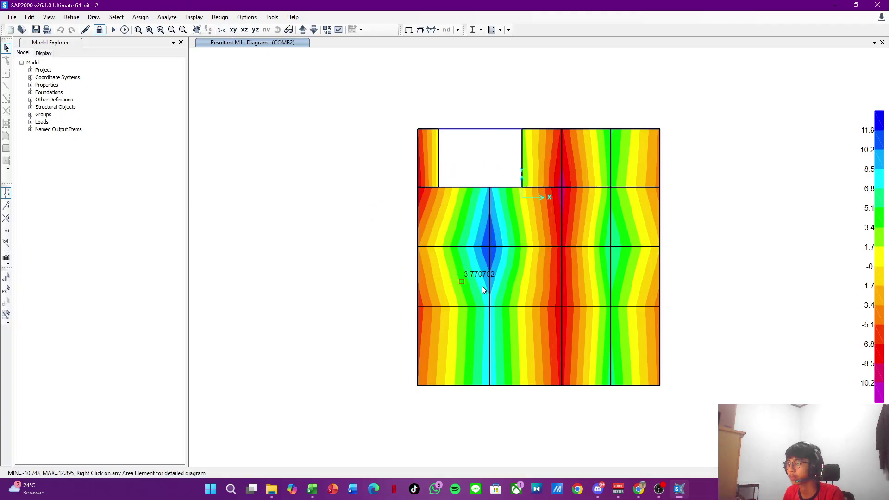
{"action": "mouse_move", "coordinate": [495, 248]}
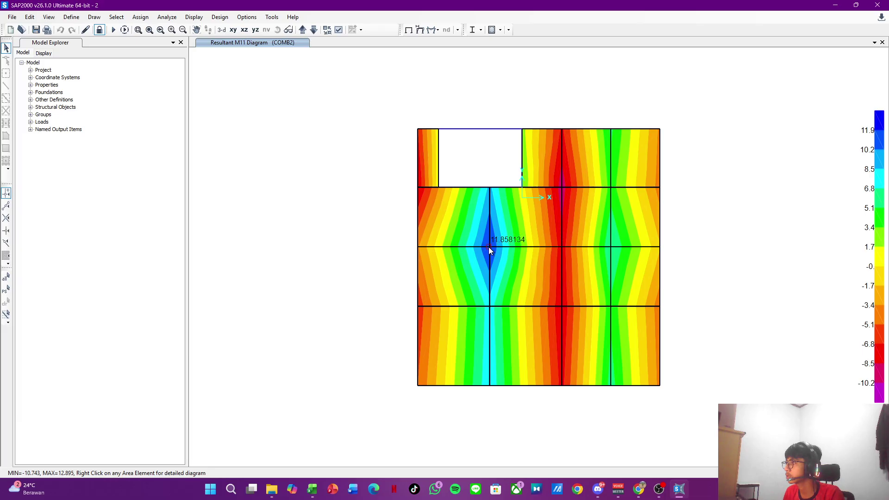
{"action": "mouse_move", "coordinate": [546, 229]}
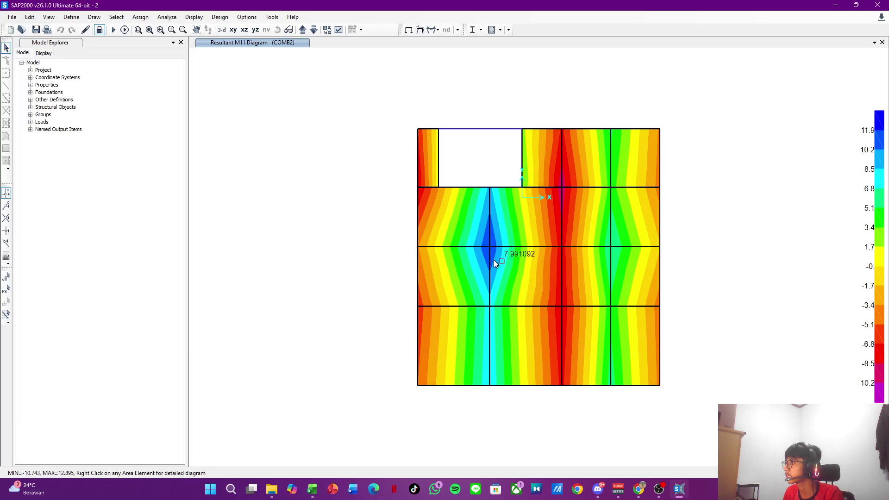
{"action": "left_click", "coordinate": [468, 274]}
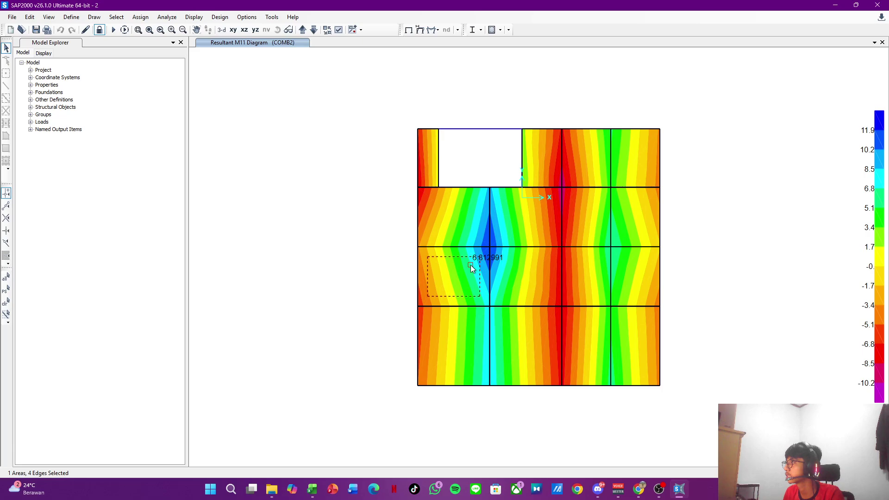
{"action": "mouse_move", "coordinate": [501, 289]}
{"action": "right_click", "coordinate": [454, 276]}
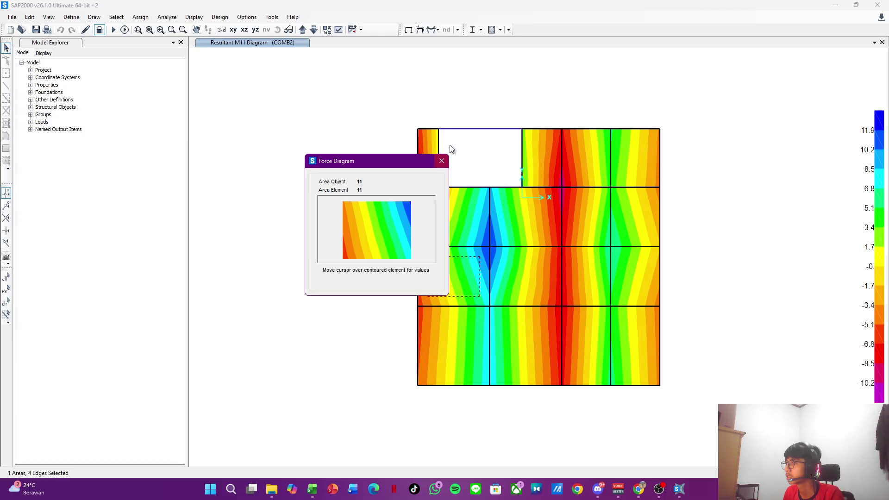
{"action": "left_click", "coordinate": [441, 160]}
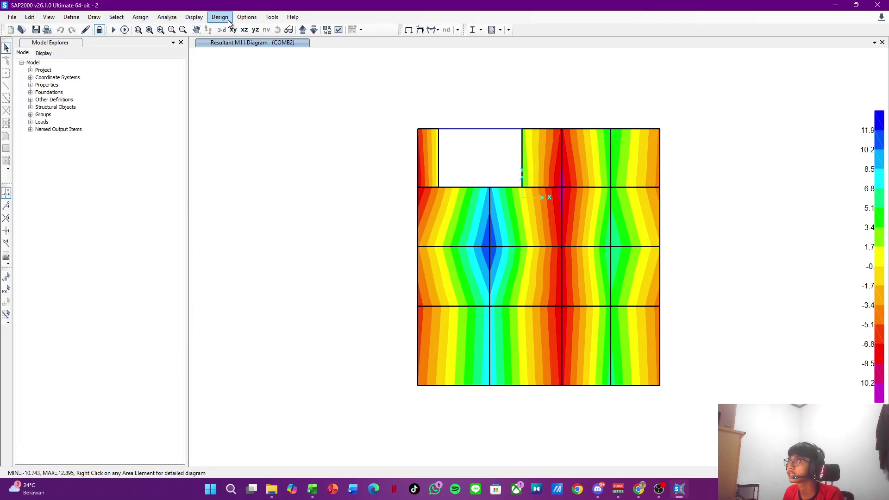
Step: Change the displayed shell resultant component to M22 for COMB2
{"action": "left_click", "coordinate": [194, 19]}
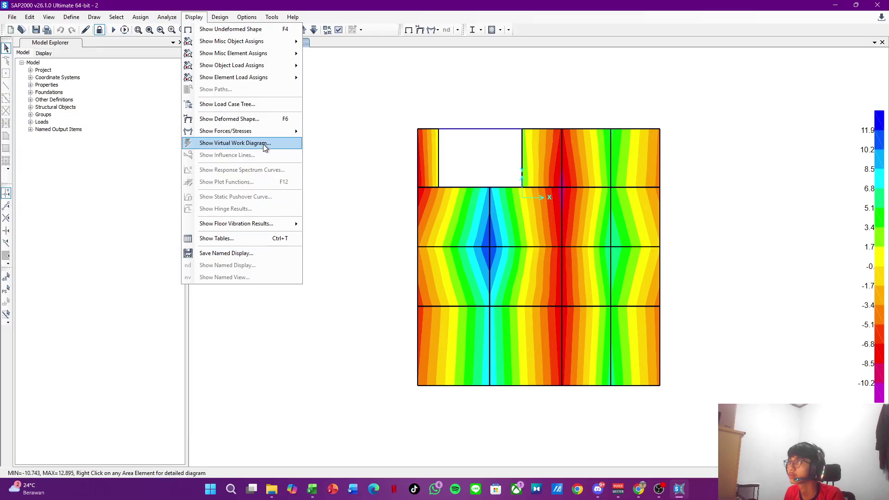
{"action": "mouse_move", "coordinate": [262, 131]}
{"action": "left_click", "coordinate": [342, 166]}
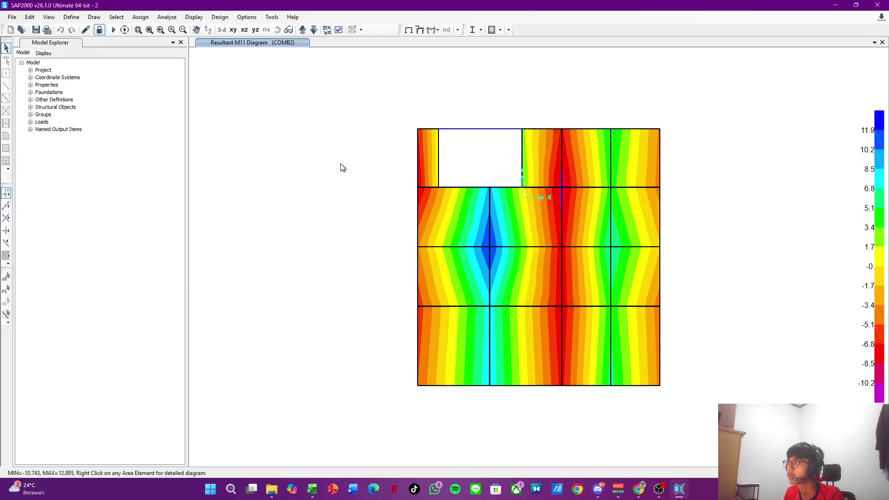
{"action": "left_click", "coordinate": [451, 144]}
{"action": "left_click", "coordinate": [326, 341]}
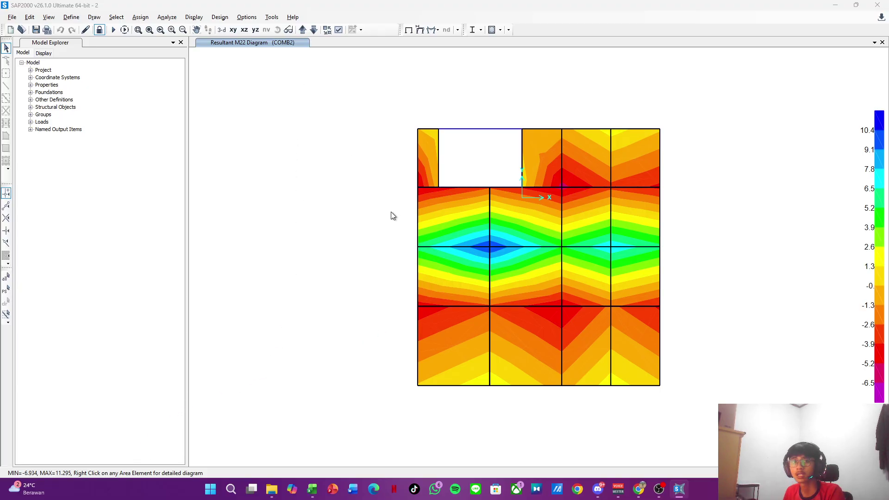
Step: Switch to the Excel workbook and enter 12.895 as Mu in the TULANGAN PELAT LANTAI table
{"action": "key", "text": "alt+Tab"}
{"action": "left_click", "coordinate": [720, 264]}
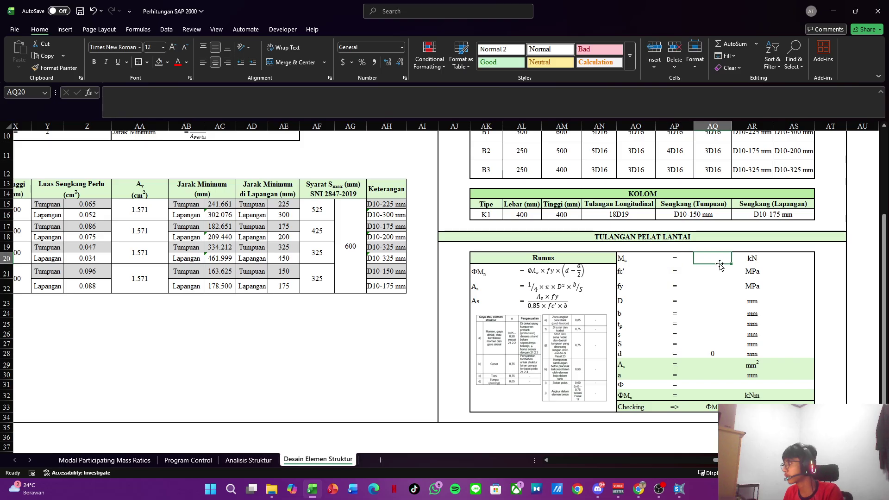
{"action": "type", "text": "12.895"}
{"action": "key", "text": "Return"}
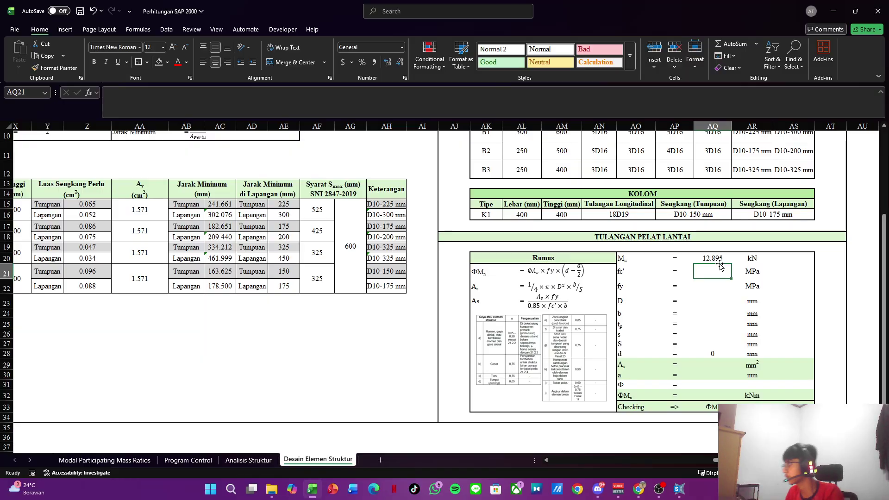
Step: Enter 25 MPa for fc' and 420 MPa for fy in the slab reinforcement inputs
{"action": "type", "text": "25"}
{"action": "key", "text": "Return"}
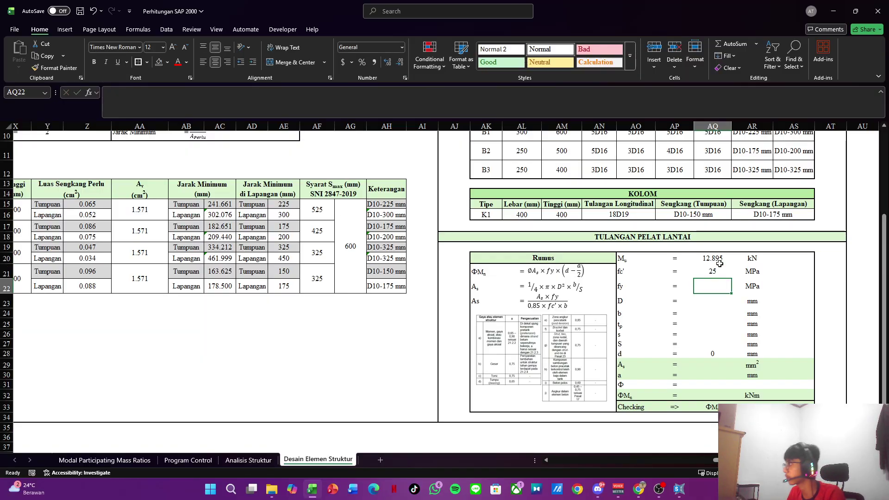
{"action": "type", "text": "420"}
{"action": "key", "text": "Return"}
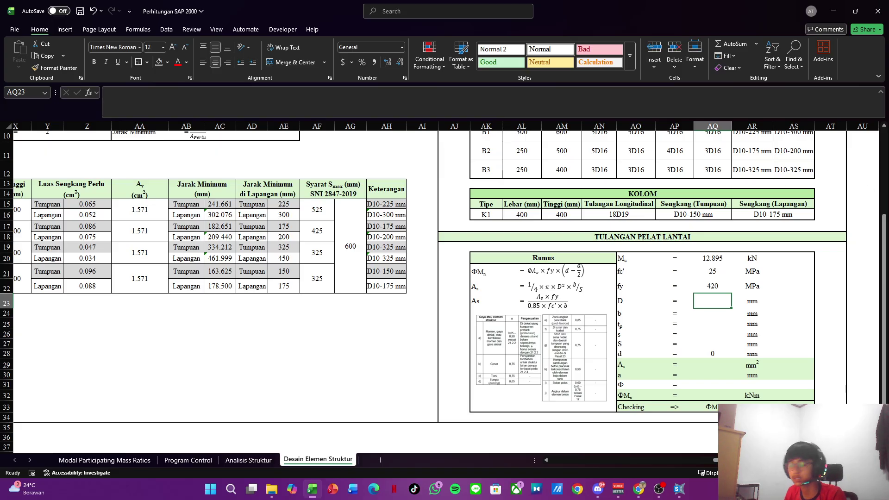
{"action": "type", "text": "1000"}
{"action": "key", "text": "Return"}
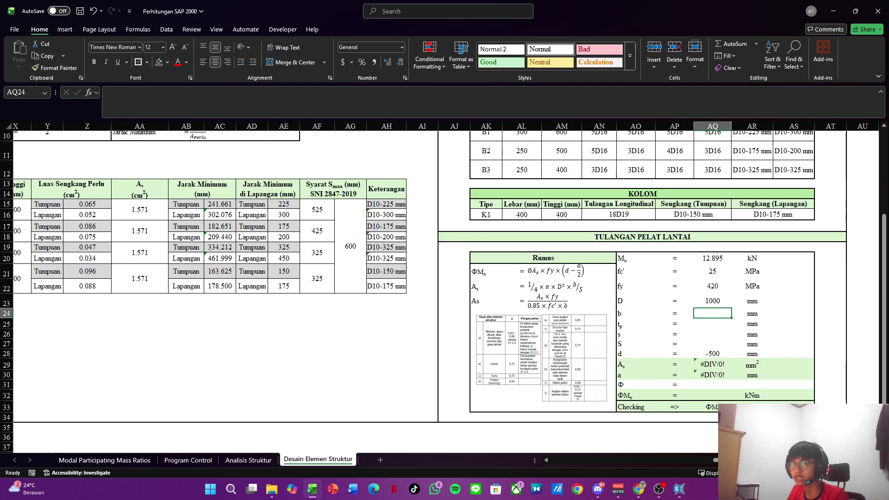
{"action": "left_click", "coordinate": [712, 301]}
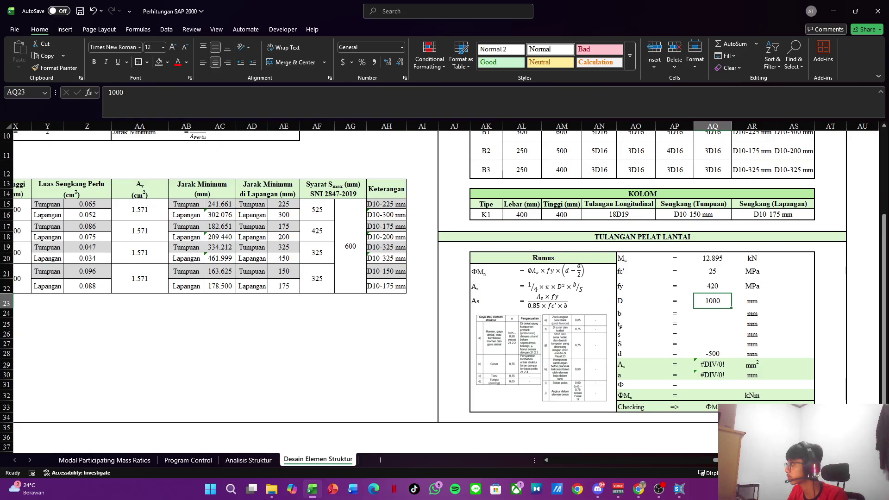
Step: Enter 1000 mm for the strip width b and 10 mm for the bar diameter D in the slab inputs
{"action": "left_click", "coordinate": [713, 314]}
{"action": "type", "text": "1000"}
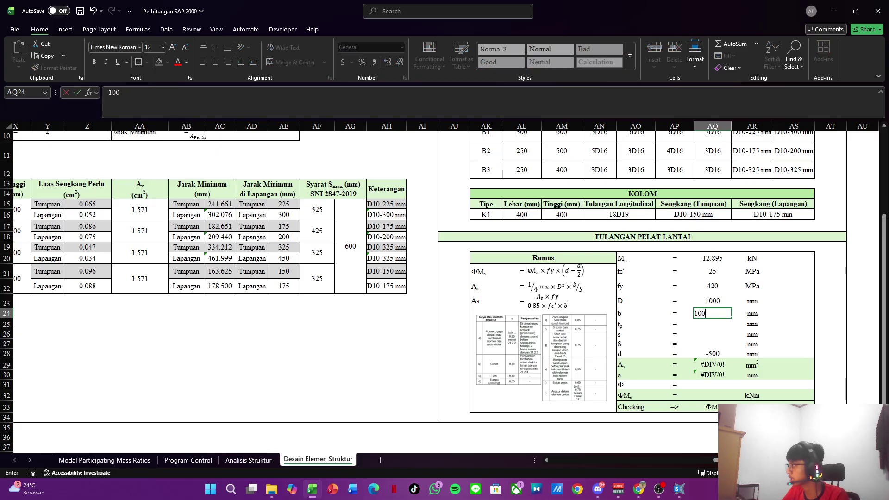
{"action": "key", "text": "Return"}
{"action": "key", "text": "Up"}
{"action": "key", "text": "Up"}
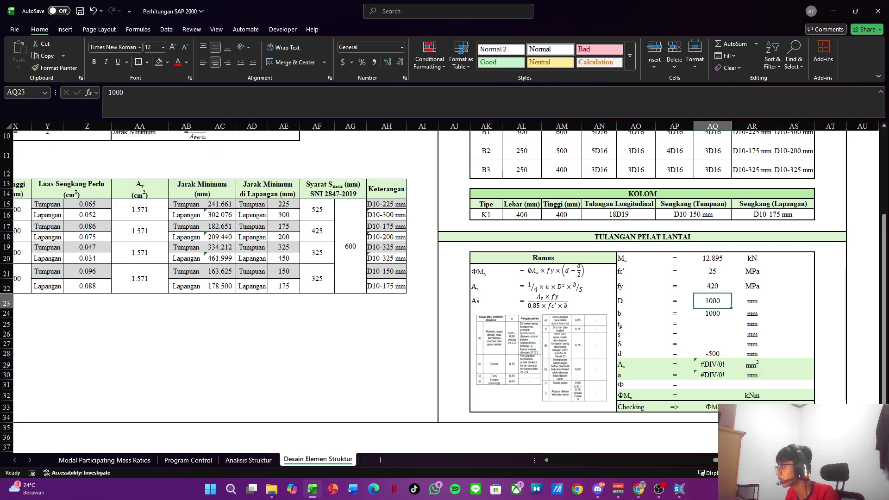
{"action": "type", "text": "10"}
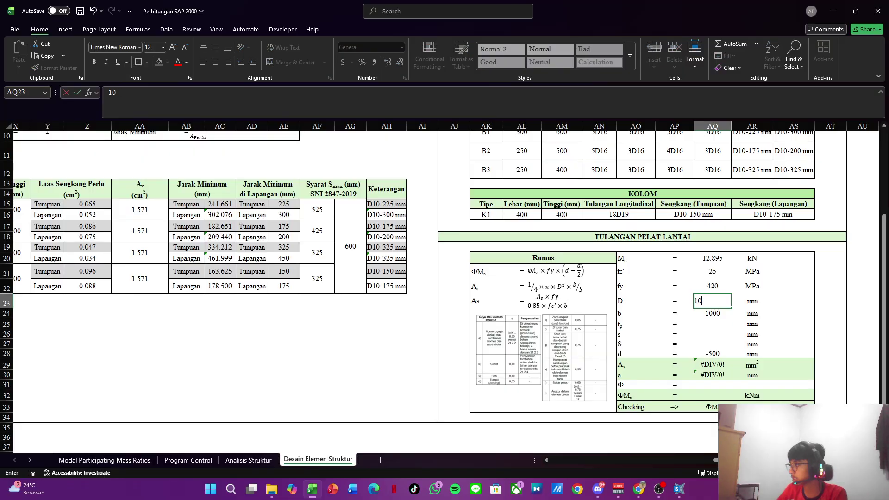
{"action": "key", "text": "Return"}
Step: Enter 13 mm for tp, 15 mm for s and 200 mm for S in the slab reinforcement inputs
{"action": "left_click", "coordinate": [713, 323]}
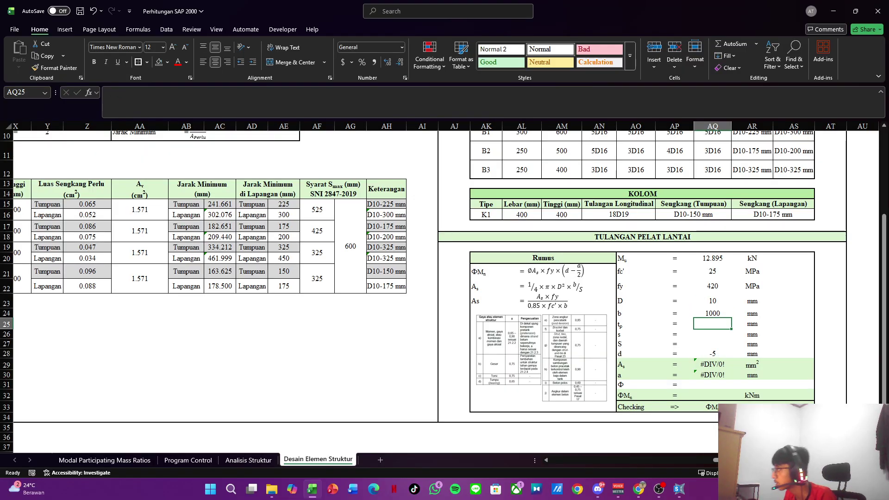
{"action": "type", "text": "13"}
{"action": "key", "text": "Return"}
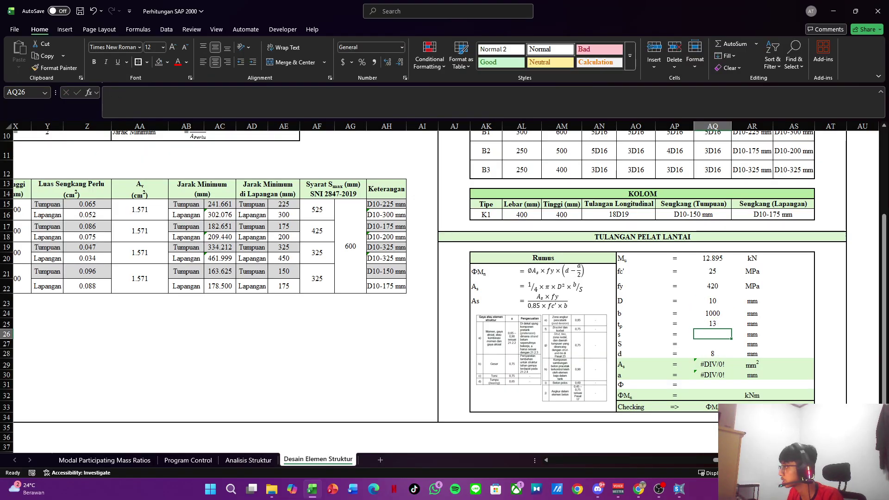
{"action": "type", "text": "15"}
{"action": "key", "text": "Return"}
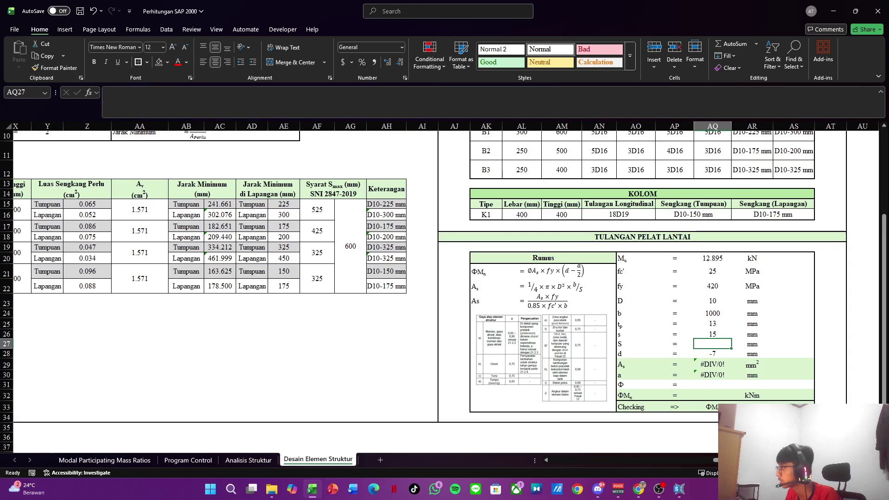
{"action": "type", "text": "200"}
{"action": "key", "text": "Return"}
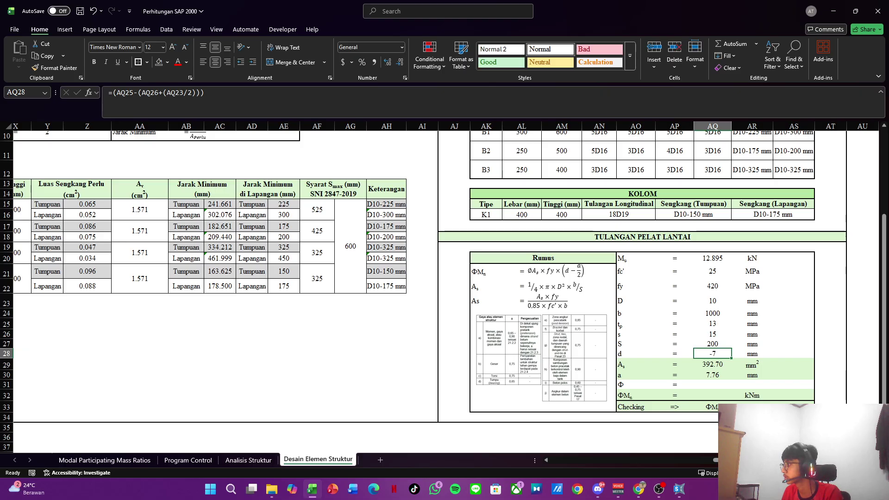
Step: Examine the formula of the effective depth d and the slab input values it refers to
{"action": "left_click", "coordinate": [266, 102]}
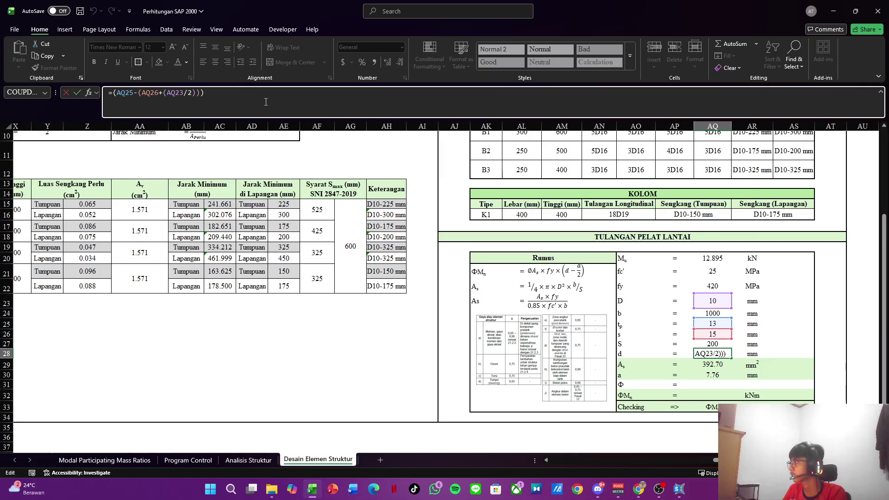
{"action": "key", "text": "ctrl+Return"}
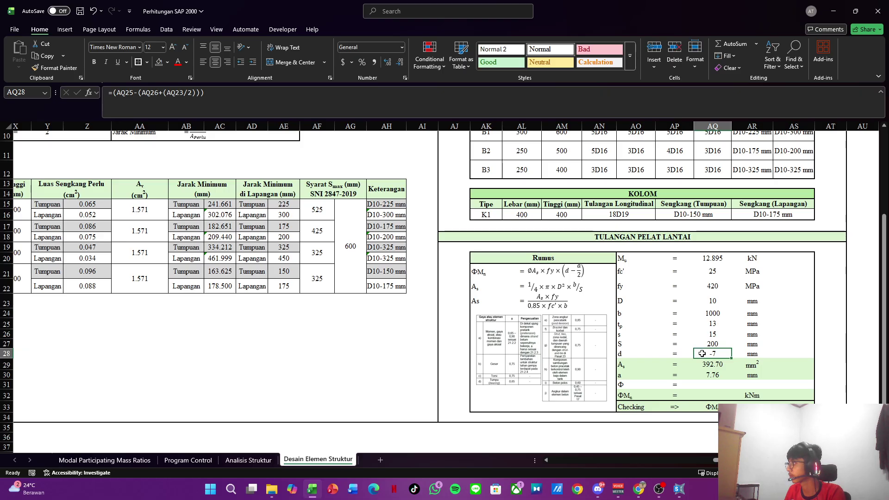
{"action": "left_click", "coordinate": [375, 103]}
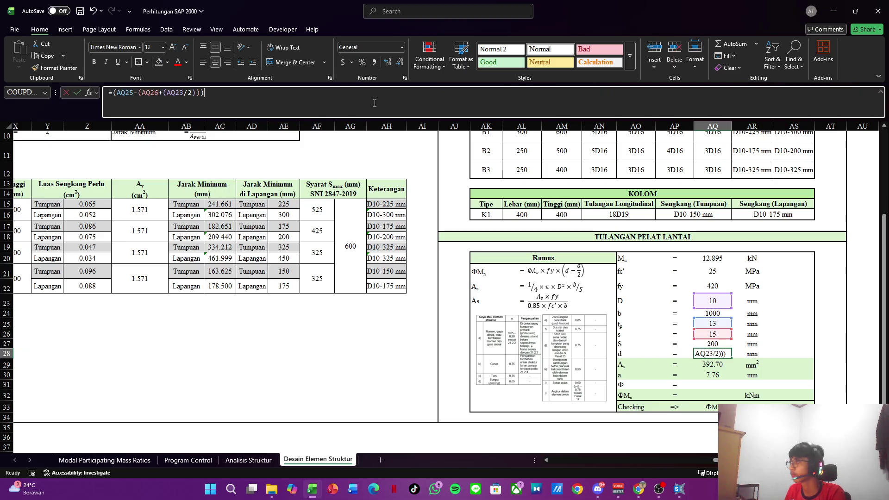
{"action": "key", "text": "Return"}
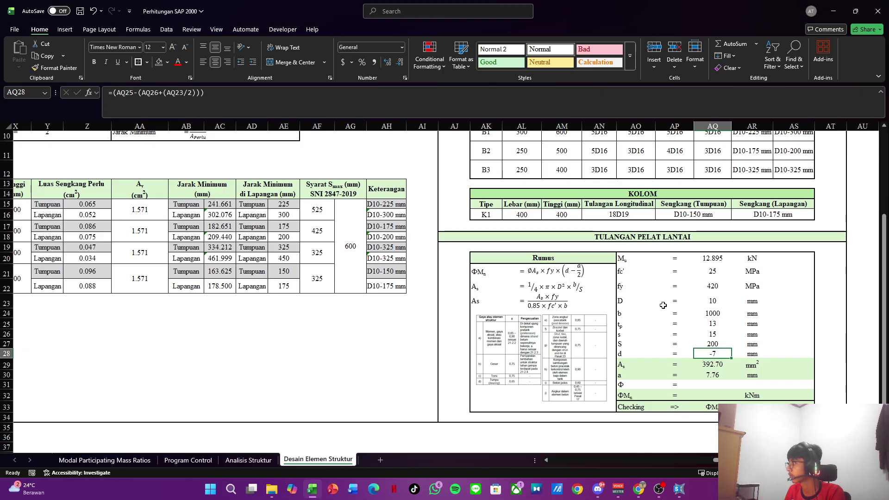
{"action": "left_click", "coordinate": [720, 326]}
{"action": "left_click", "coordinate": [716, 335]}
{"action": "left_click", "coordinate": [712, 317]}
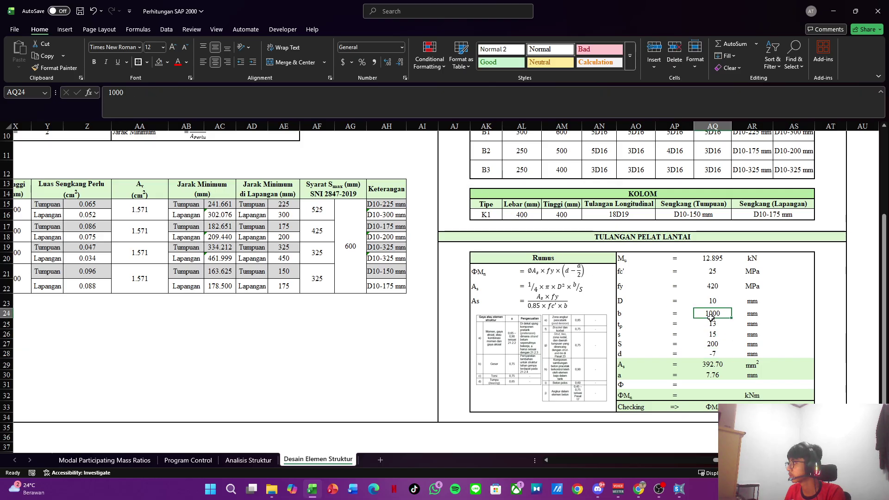
Step: Set the slab thickness tp to 130 mm
{"action": "left_click", "coordinate": [708, 323]}
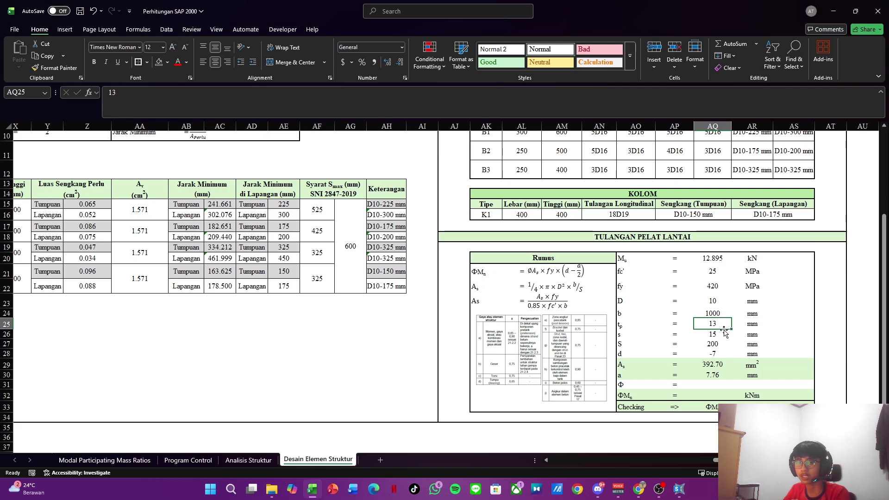
{"action": "type", "text": "130"}
{"action": "key", "text": "Return"}
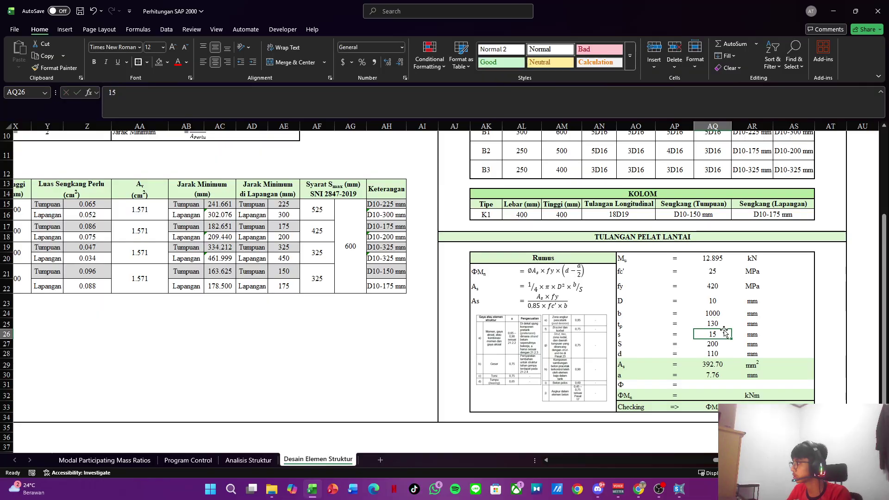
{"action": "key", "text": "Down"}
{"action": "key", "text": "Up"}
{"action": "key", "text": "Up"}
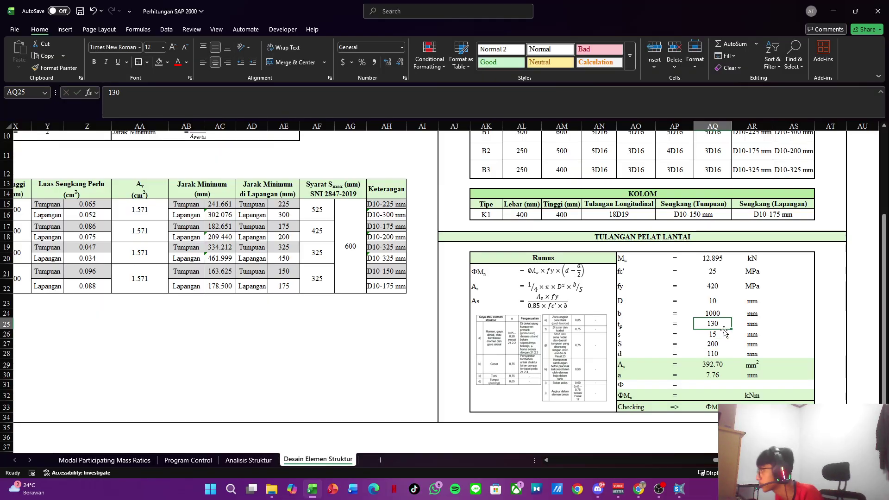
Step: Examine the formulas behind d, As and a in the slab table, and look at the Checking row
{"action": "key", "text": "Down"}
{"action": "key", "text": "Down"}
{"action": "key", "text": "Down"}
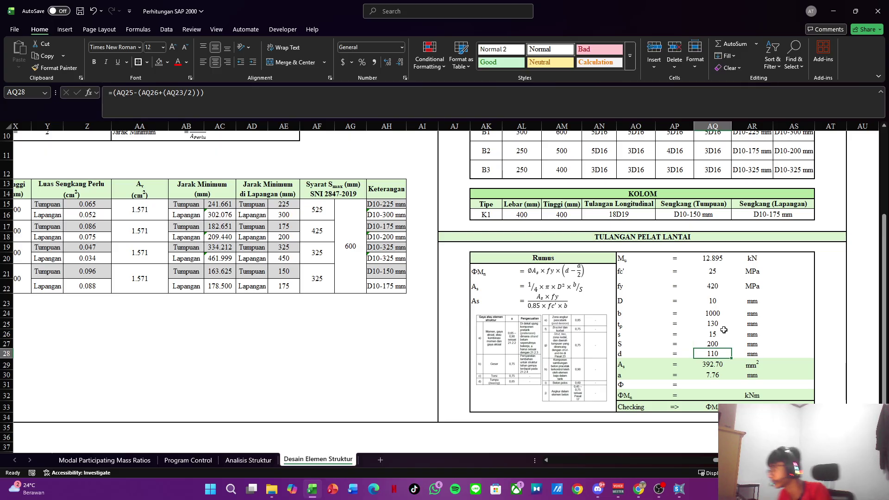
{"action": "left_click", "coordinate": [431, 98]}
{"action": "key", "text": "Escape"}
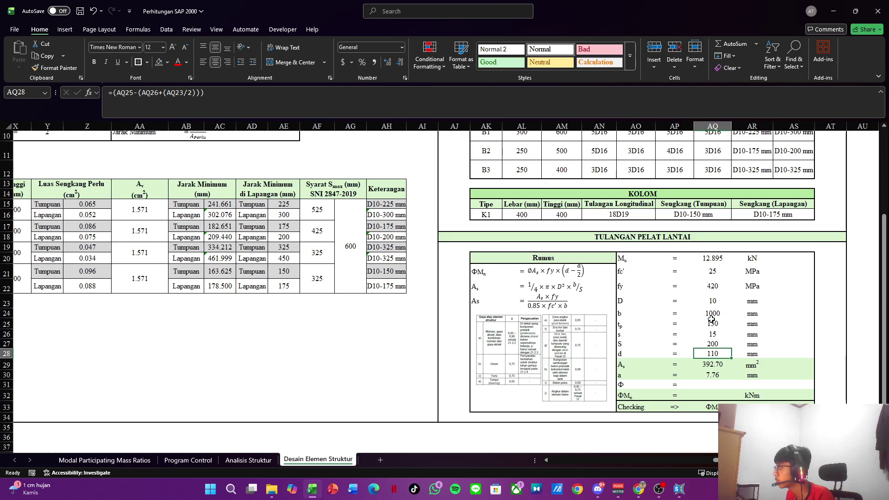
{"action": "left_click", "coordinate": [713, 363]}
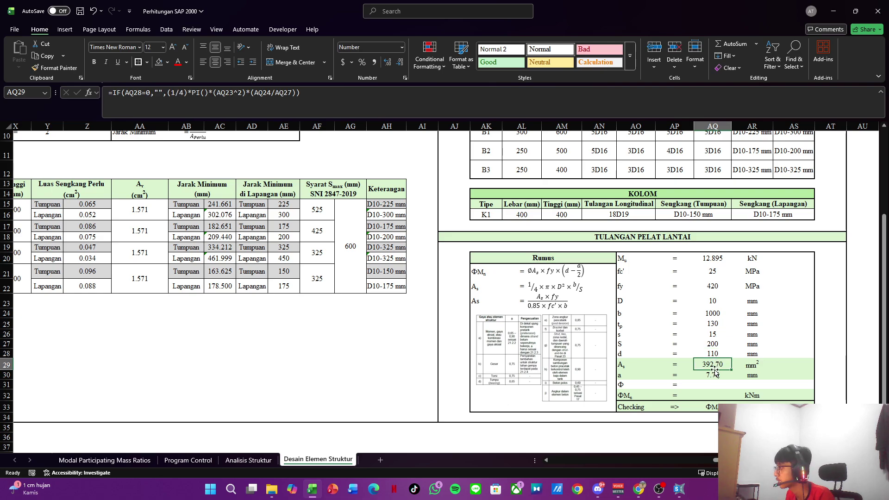
{"action": "left_click", "coordinate": [397, 112]}
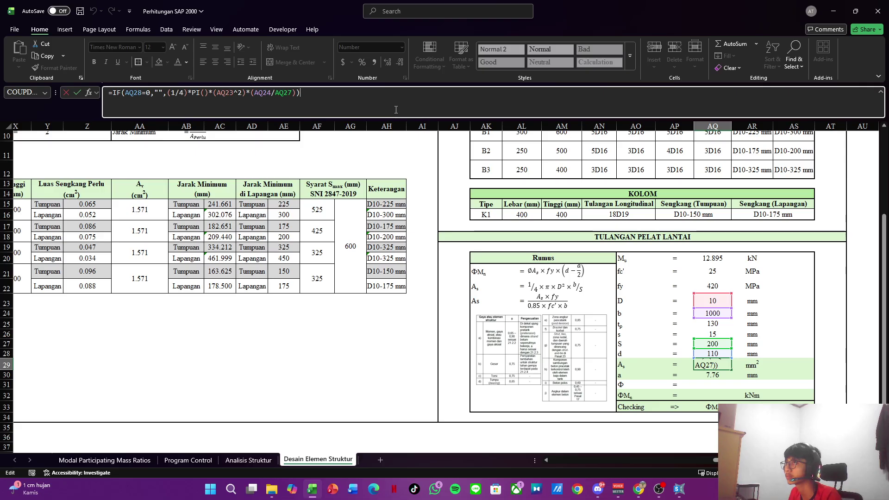
{"action": "key", "text": "Escape"}
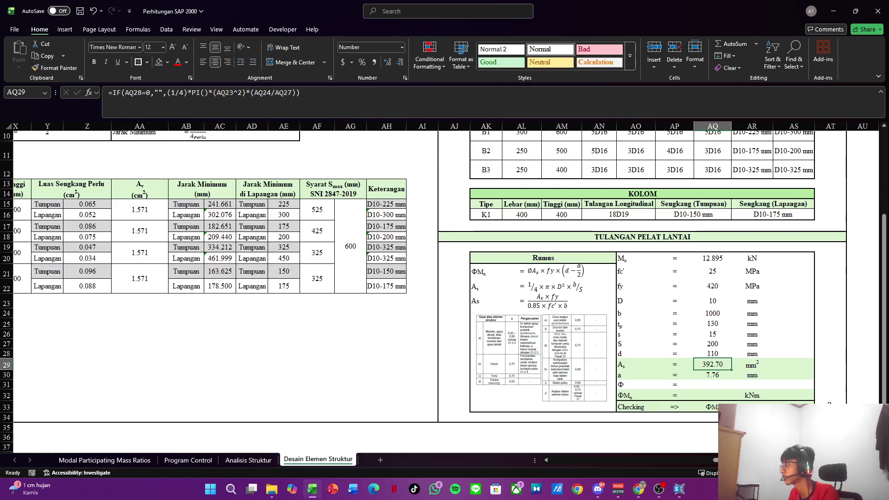
{"action": "left_click", "coordinate": [718, 375]}
{"action": "left_click", "coordinate": [715, 365]}
{"action": "left_click", "coordinate": [715, 376]}
{"action": "left_click", "coordinate": [718, 363]}
{"action": "left_click", "coordinate": [722, 376]}
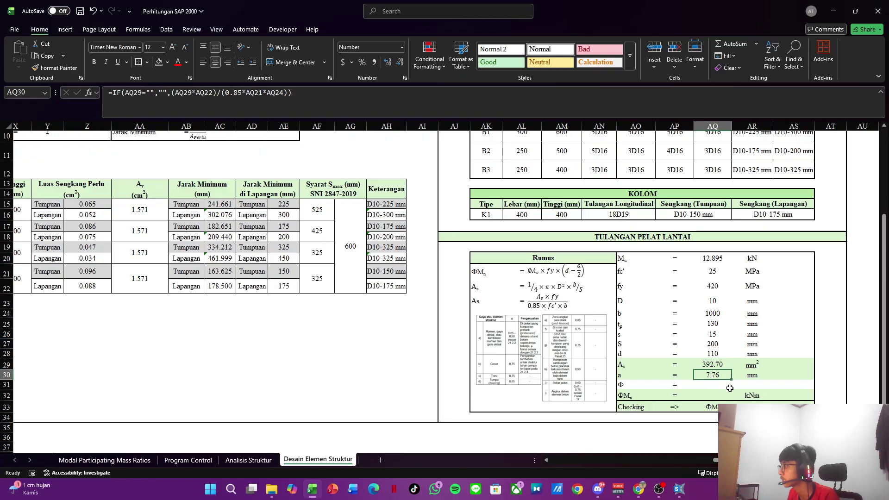
{"action": "left_click", "coordinate": [706, 407]}
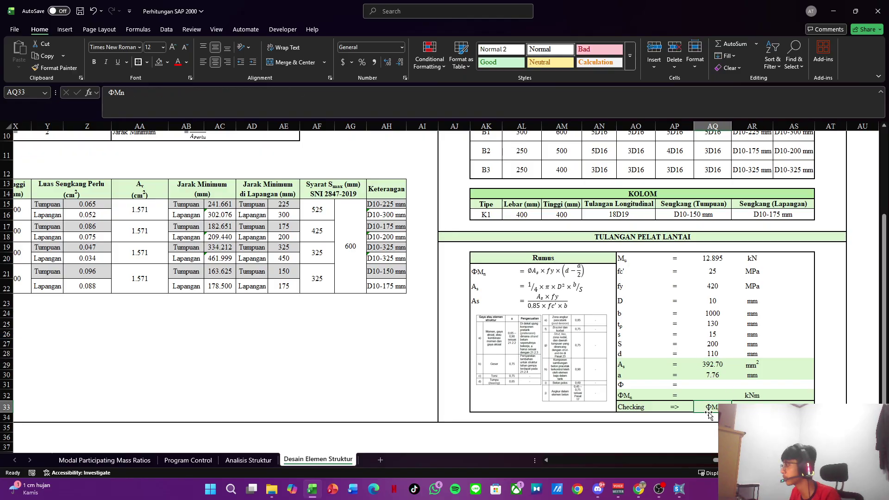
Step: Draw a rectangle about 1.29 cm high and 3.72 cm wide over row h) of the Φ factor table picture
{"action": "left_click", "coordinate": [703, 385]}
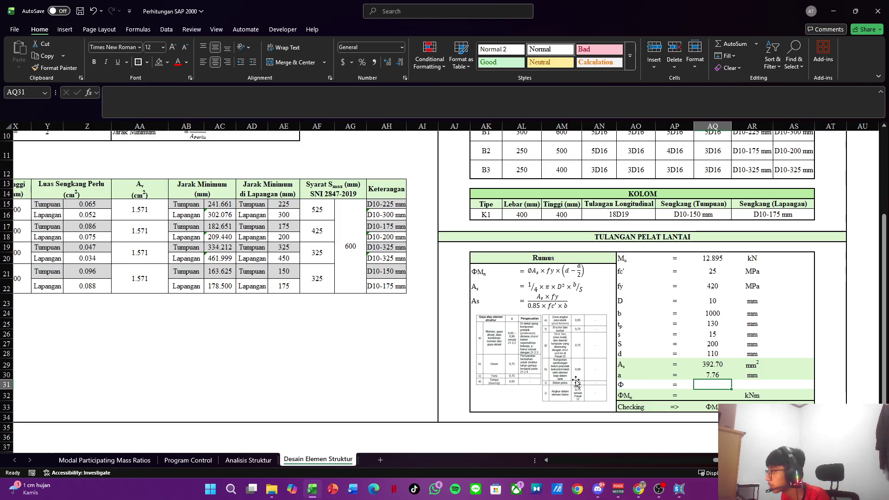
{"action": "scroll", "coordinate": [576, 381], "scroll_direction": "up", "scroll_amount": 5}
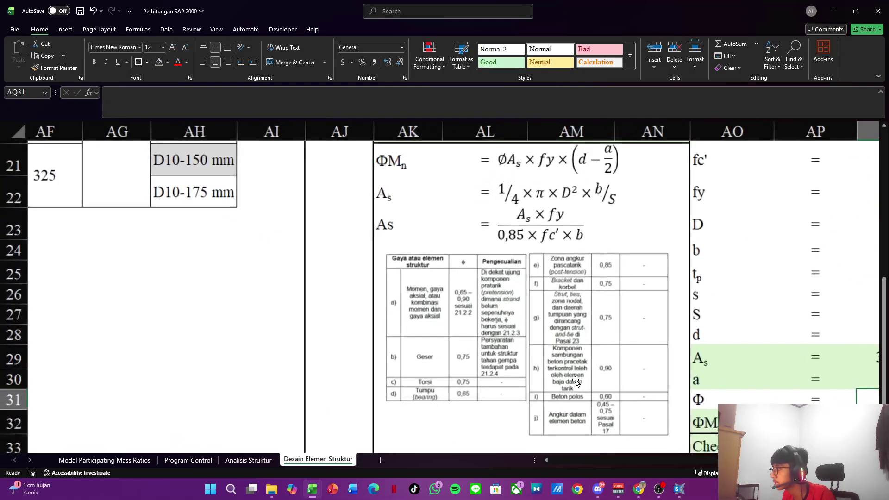
{"action": "scroll", "coordinate": [576, 381], "scroll_direction": "down", "scroll_amount": 1}
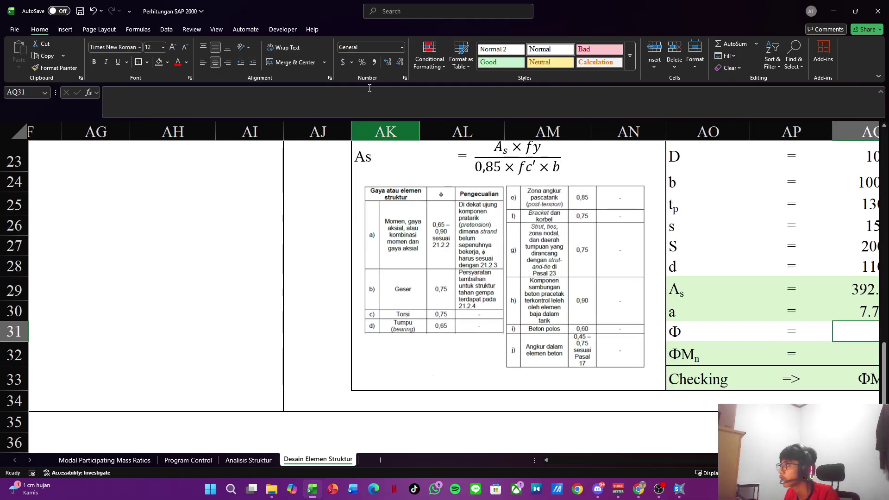
{"action": "left_click", "coordinate": [68, 30]}
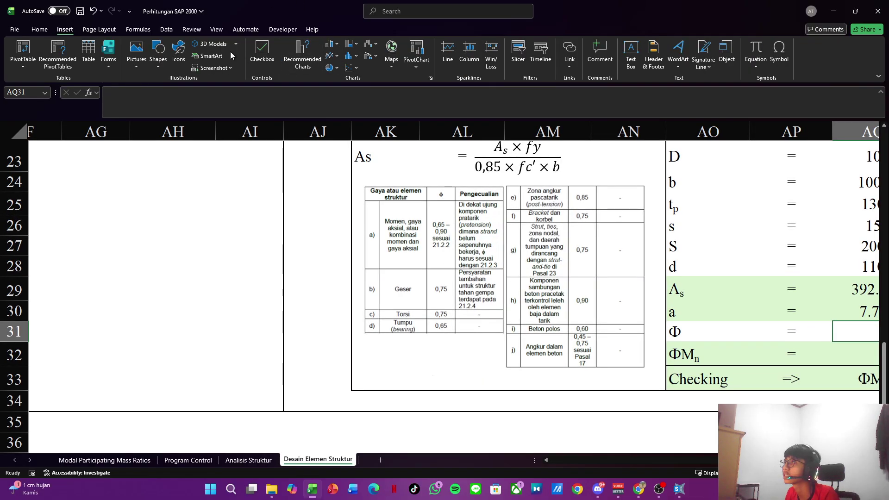
{"action": "left_click", "coordinate": [158, 54]}
{"action": "left_click", "coordinate": [189, 93]}
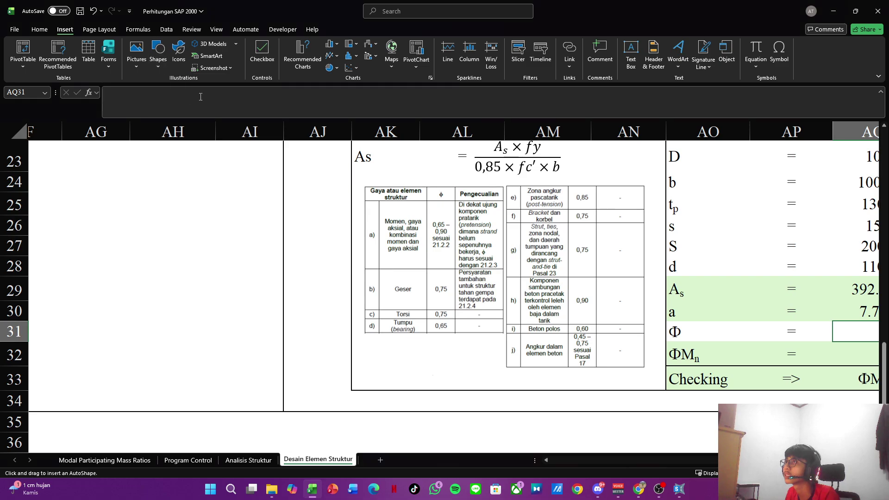
{"action": "left_click_drag", "start_coordinate": [506, 277], "coordinate": [643, 323]}
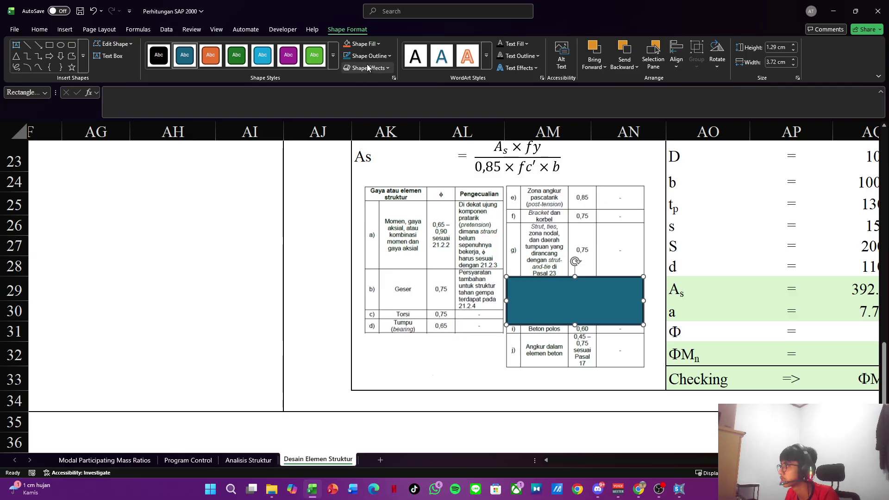
Step: Remove the rectangle's fill and give it a red outline
{"action": "left_click", "coordinate": [370, 43]}
{"action": "left_click", "coordinate": [384, 216]}
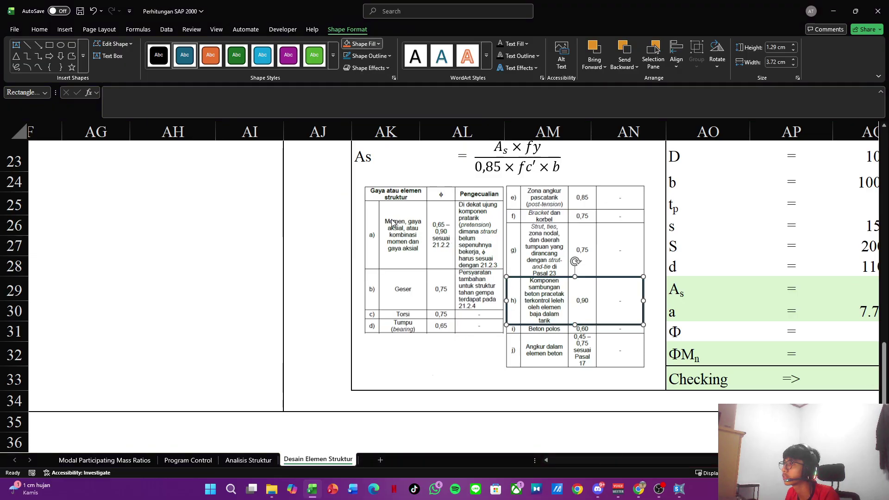
{"action": "left_click", "coordinate": [358, 57]}
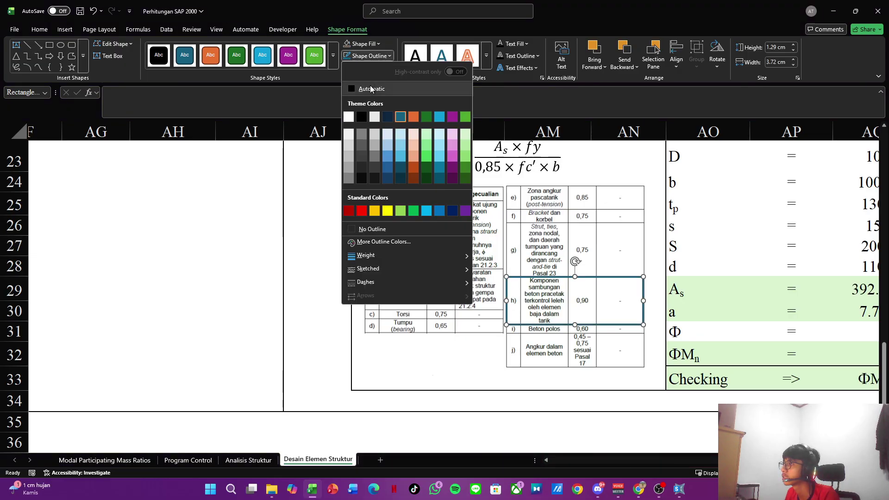
{"action": "left_click", "coordinate": [361, 206]}
{"action": "left_click", "coordinate": [485, 376]}
Step: Group the red rectangle with the Φ factor table picture so they form one object
{"action": "left_click", "coordinate": [548, 346]}
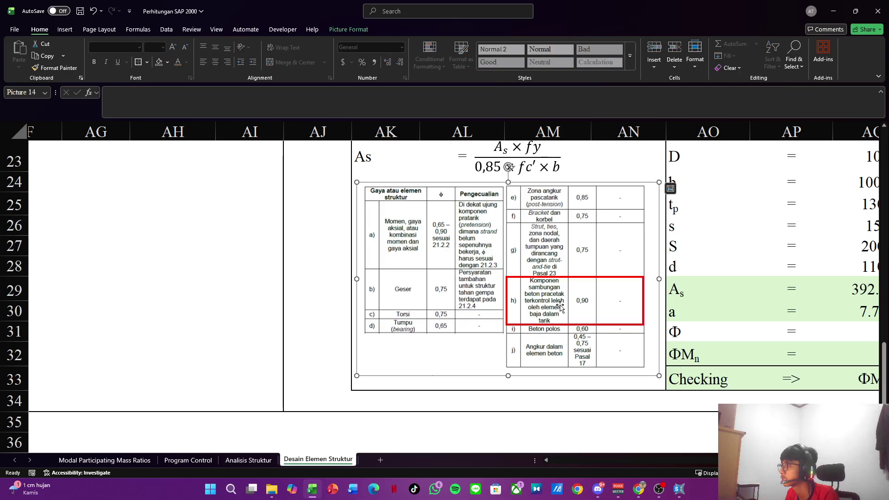
{"action": "left_click", "coordinate": [562, 325], "text": "shift"}
{"action": "right_click", "coordinate": [563, 325]}
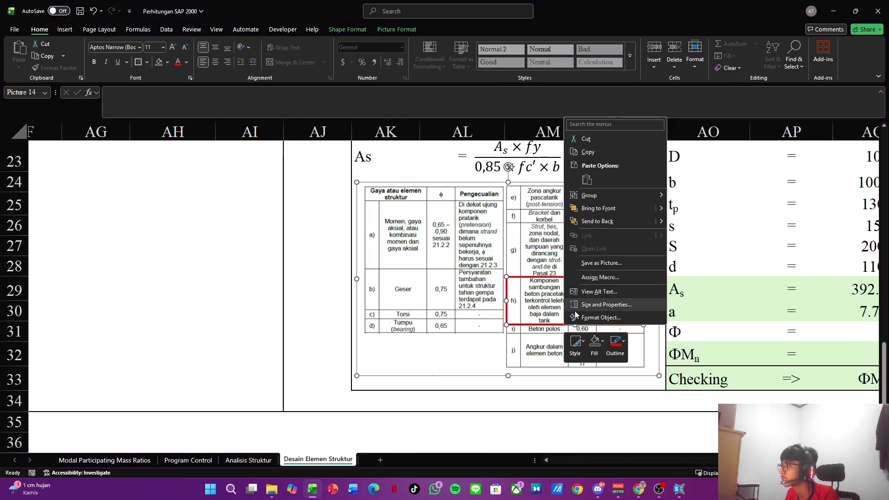
{"action": "mouse_move", "coordinate": [614, 194]}
{"action": "key", "text": "Escape"}
{"action": "right_click", "coordinate": [577, 296]}
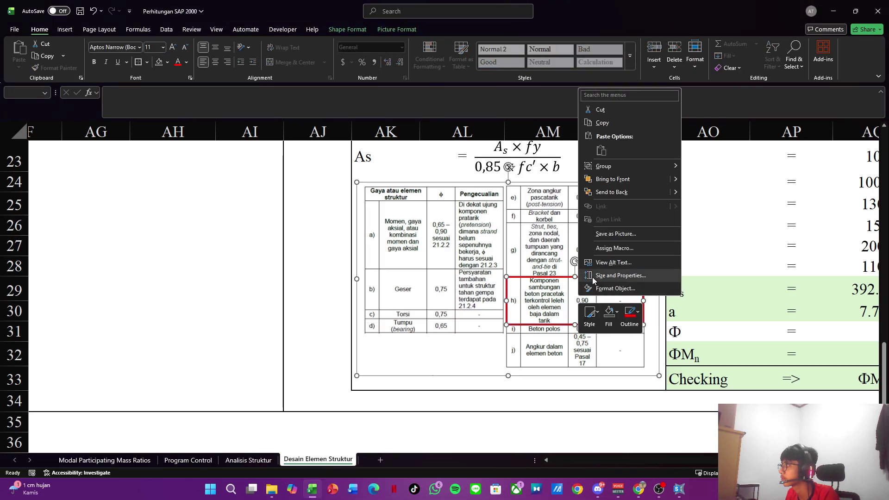
{"action": "mouse_move", "coordinate": [638, 165]}
{"action": "left_click", "coordinate": [699, 166]}
{"action": "scroll", "coordinate": [592, 342], "scroll_direction": "down", "scroll_amount": 2}
{"action": "left_click", "coordinate": [595, 320]}
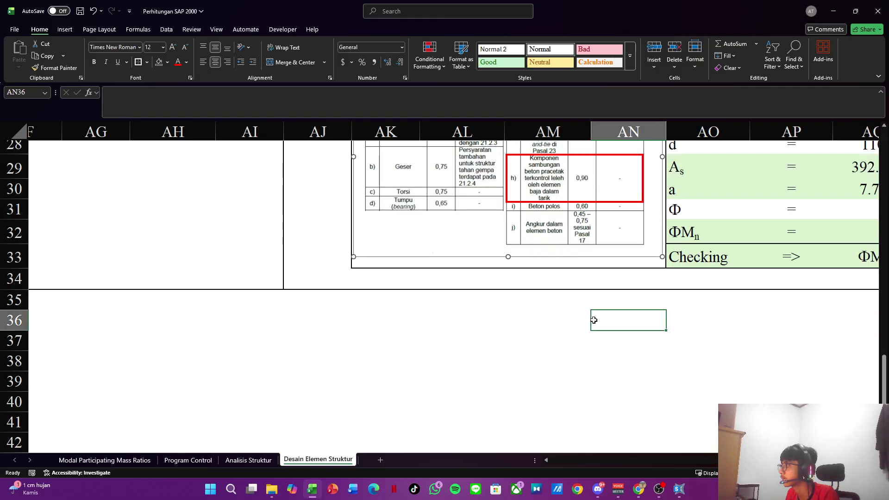
Step: Set the Φ factor in the floor slab table to 0.9
{"action": "scroll", "coordinate": [595, 320], "scroll_direction": "down", "scroll_amount": 1}
{"action": "scroll", "coordinate": [603, 338], "scroll_direction": "down", "scroll_amount": 3}
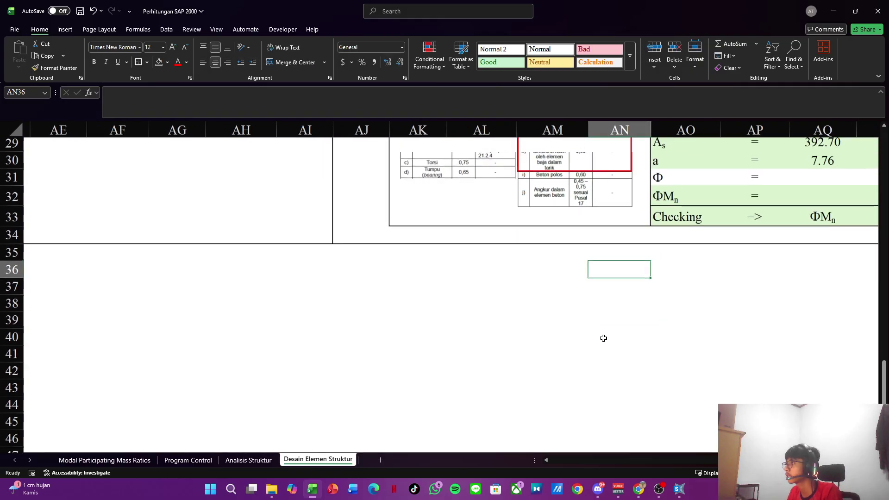
{"action": "scroll", "coordinate": [603, 338], "scroll_direction": "down", "scroll_amount": 3}
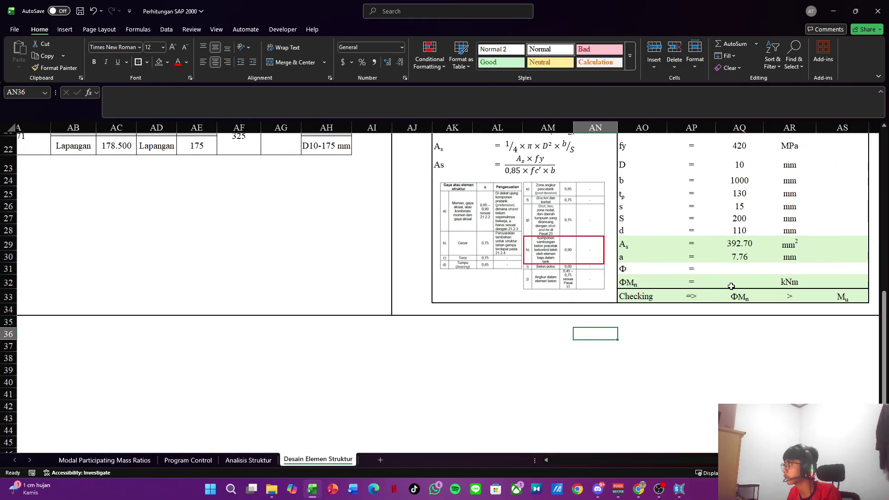
{"action": "left_click", "coordinate": [730, 270]}
{"action": "type", "text": "0.9"}
{"action": "key", "text": "Return"}
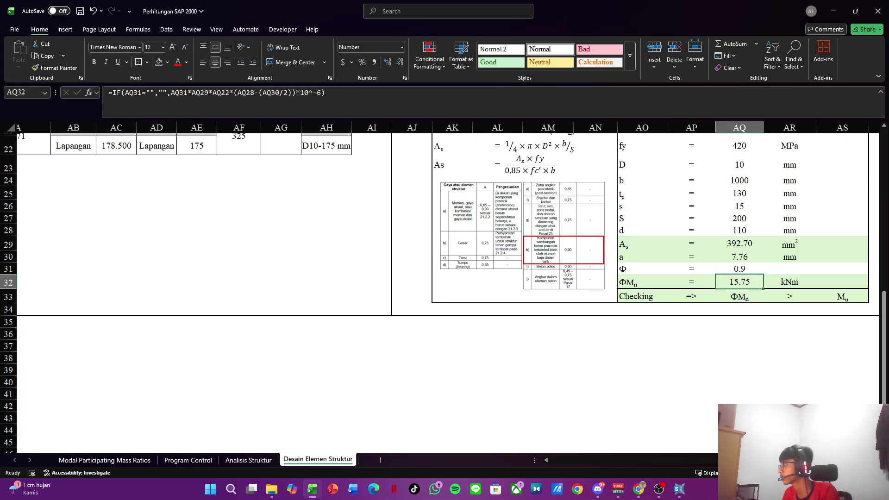
{"action": "scroll", "coordinate": [726, 378], "scroll_direction": "up", "scroll_amount": 2}
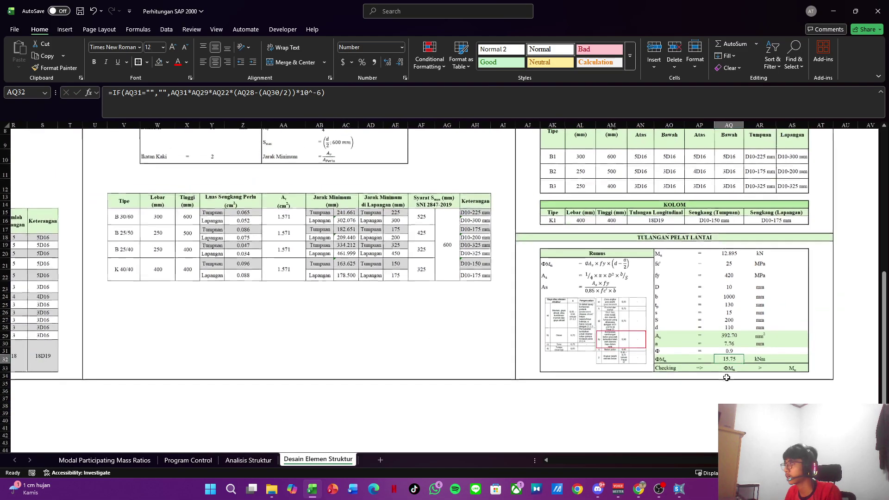
{"action": "scroll", "coordinate": [726, 377], "scroll_direction": "down", "scroll_amount": 2}
{"action": "scroll", "coordinate": [671, 344], "scroll_direction": "up", "scroll_amount": 2, "text": "ctrl"}
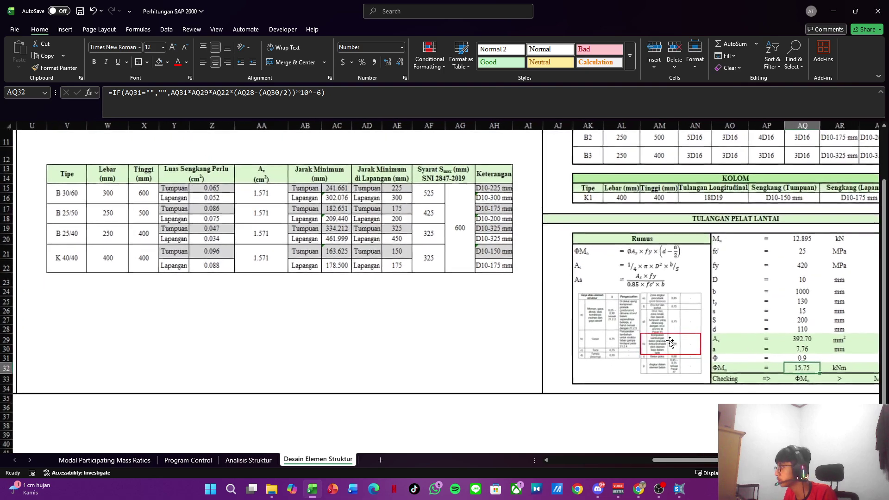
{"action": "scroll", "coordinate": [670, 343], "scroll_direction": "right", "scroll_amount": 2}
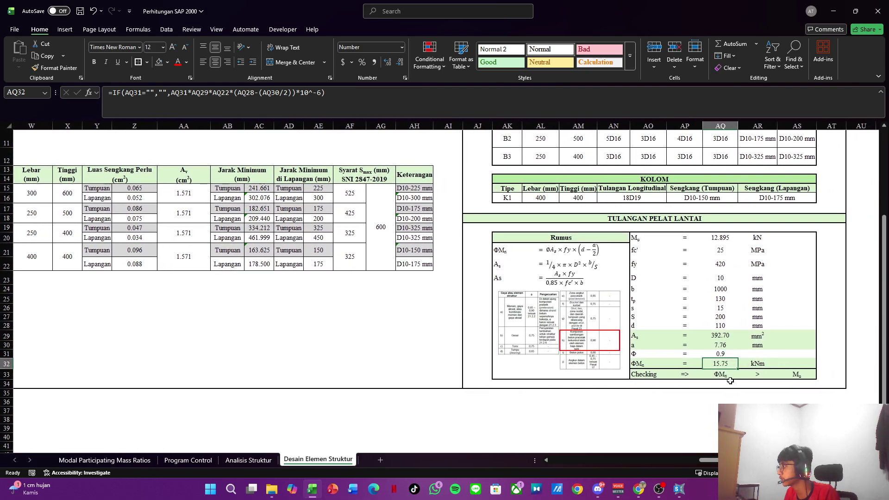